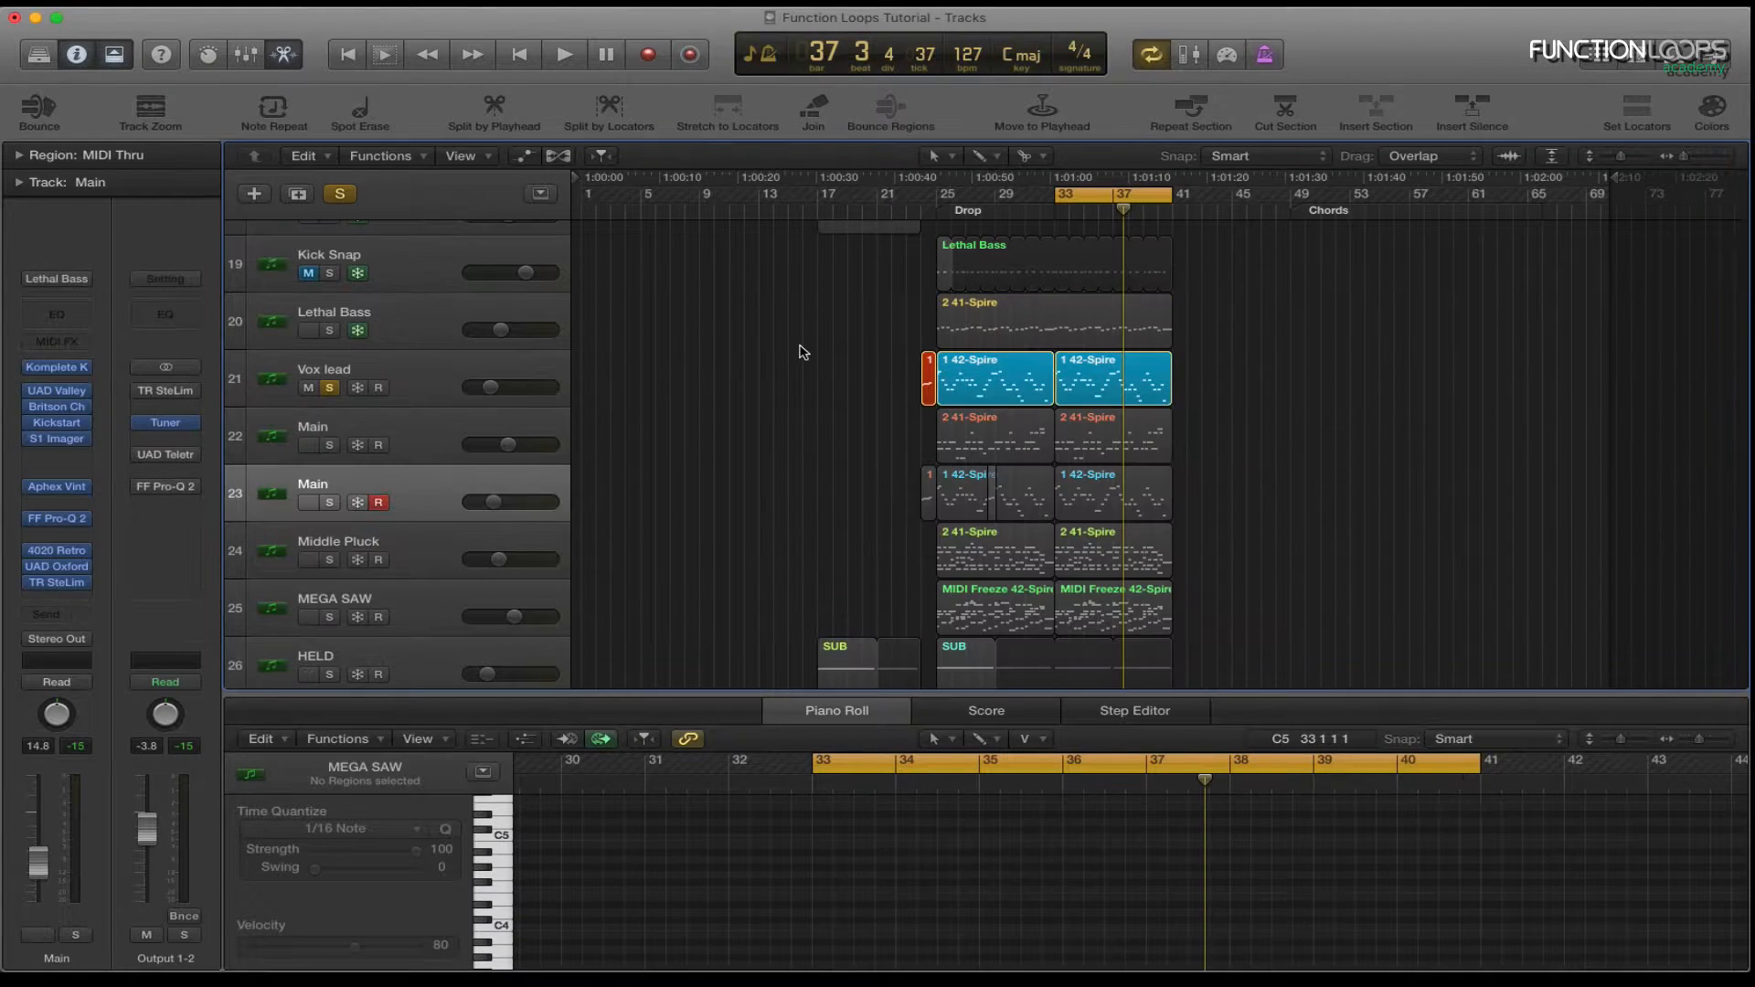
# Play the looped drop and add both Main tracks, Middle Pluck, MEGA SAW, HELD and Lethal Bass to the soloed Vox lead in turn.
pyautogui.press('space')
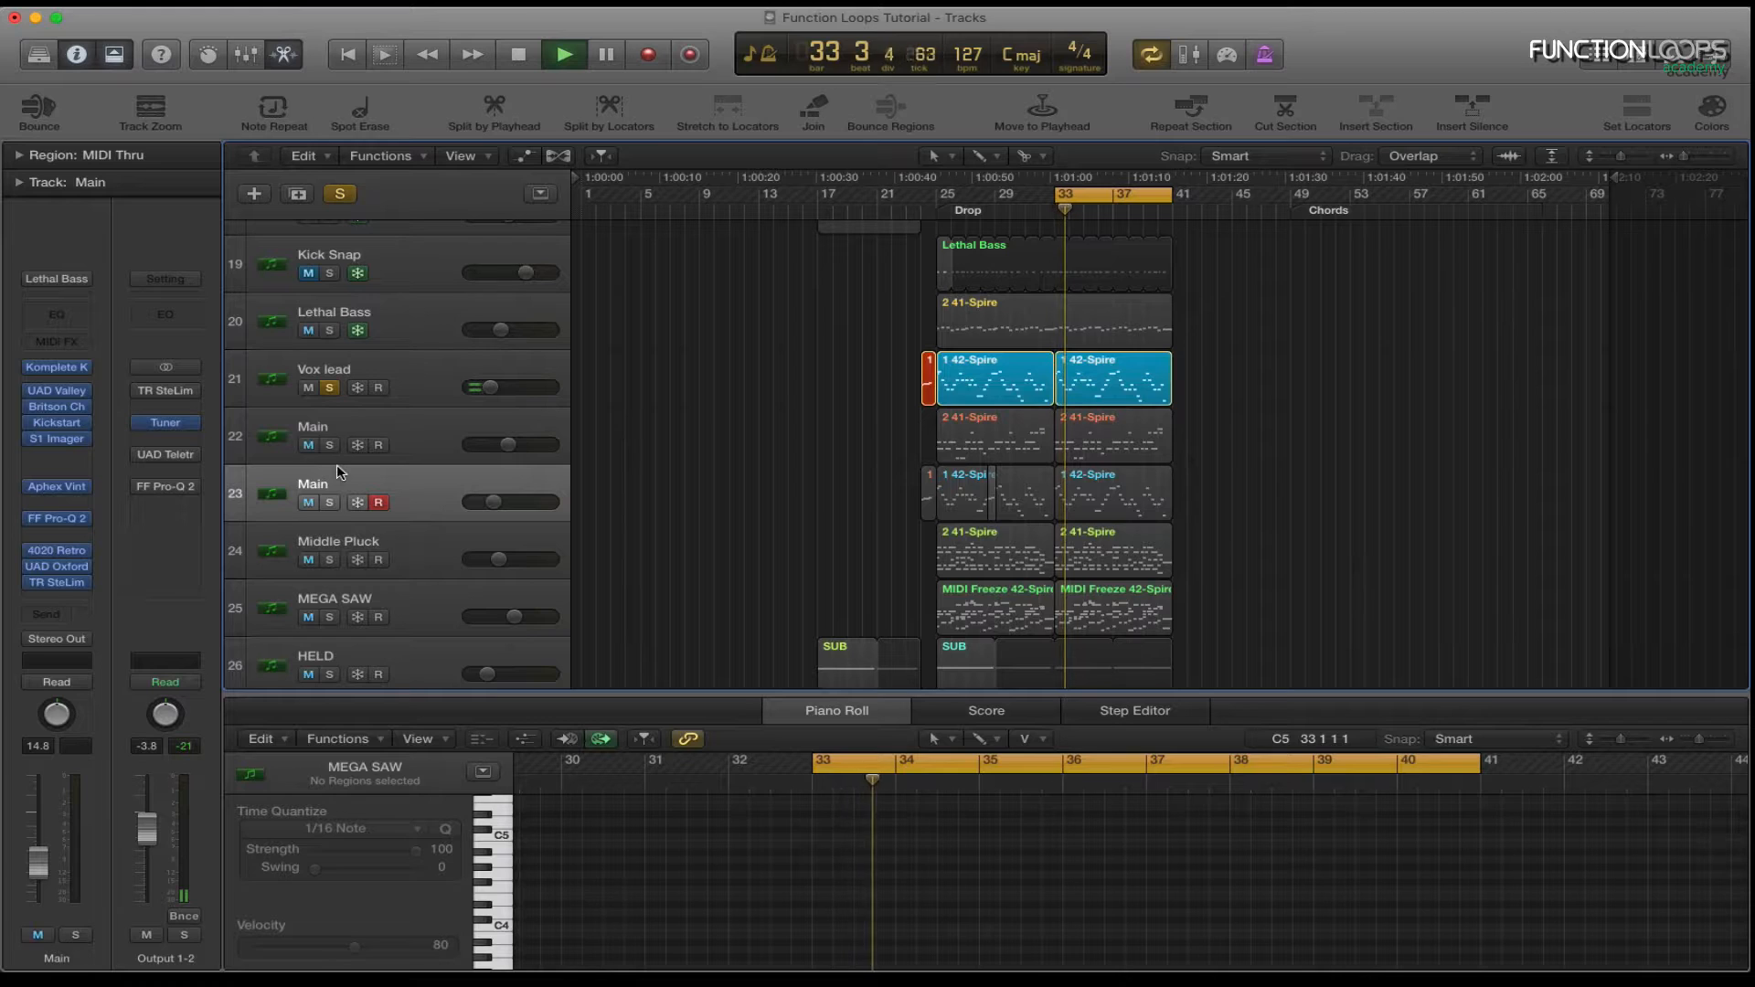
pyautogui.click(330, 445)
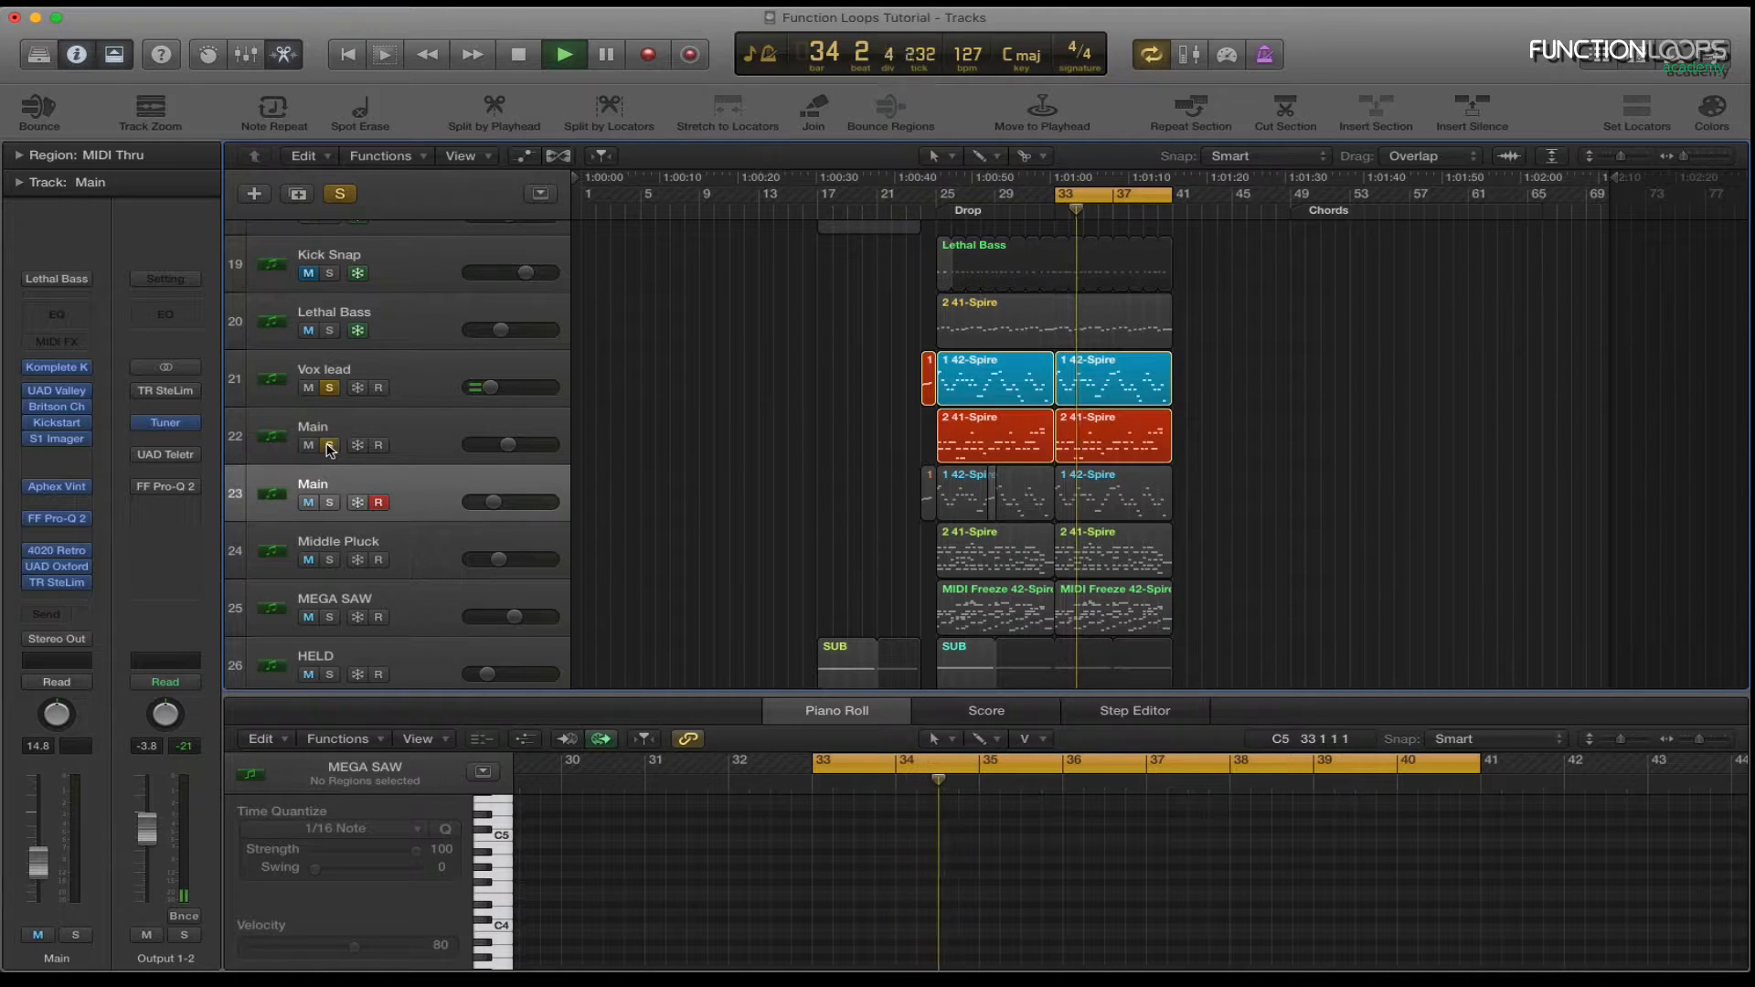
pyautogui.click(330, 503)
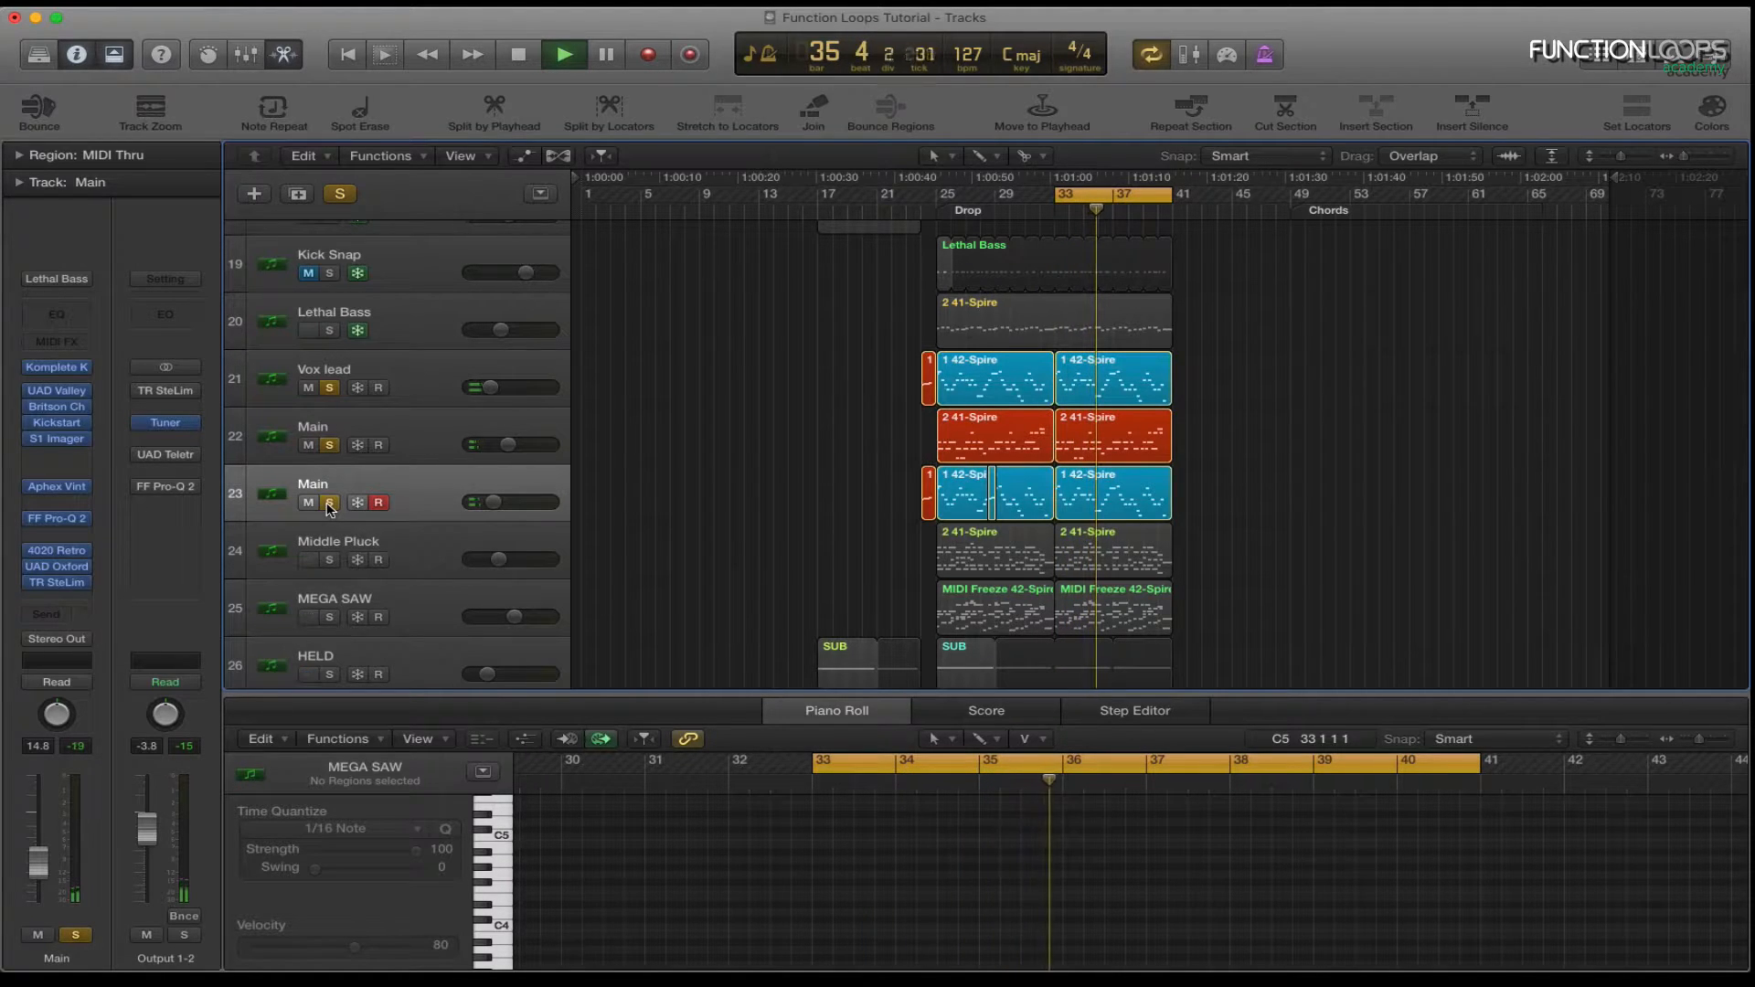
pyautogui.click(331, 560)
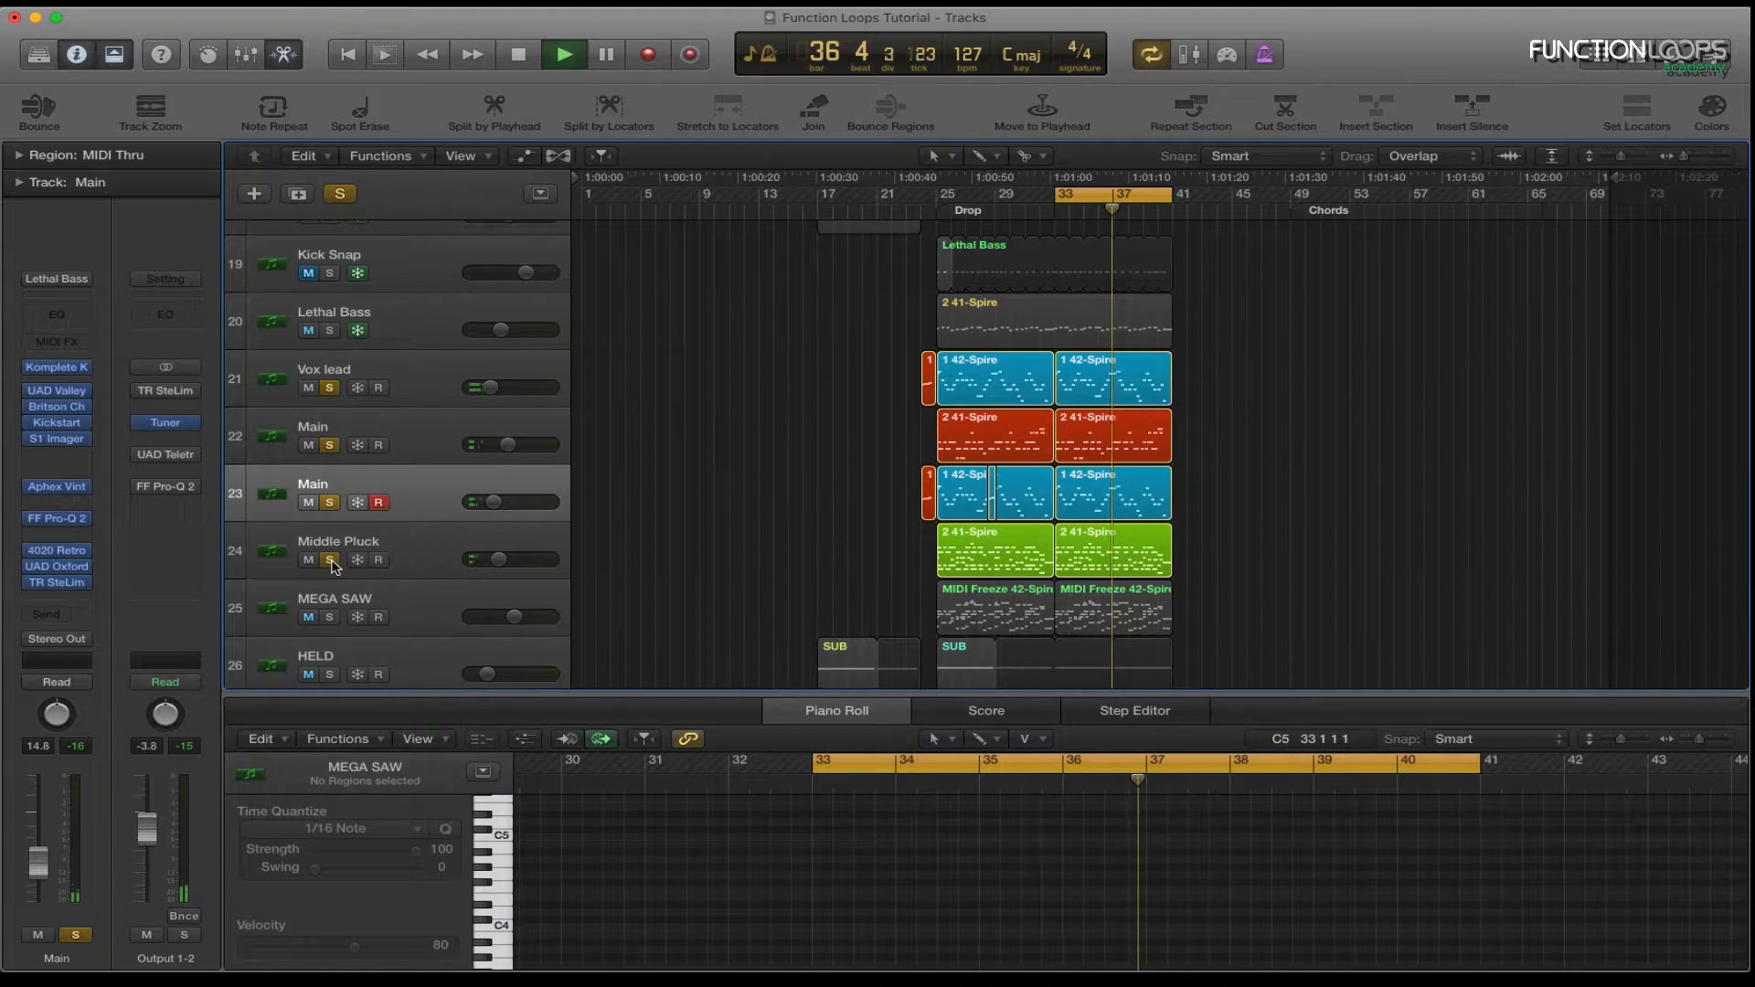
pyautogui.click(330, 618)
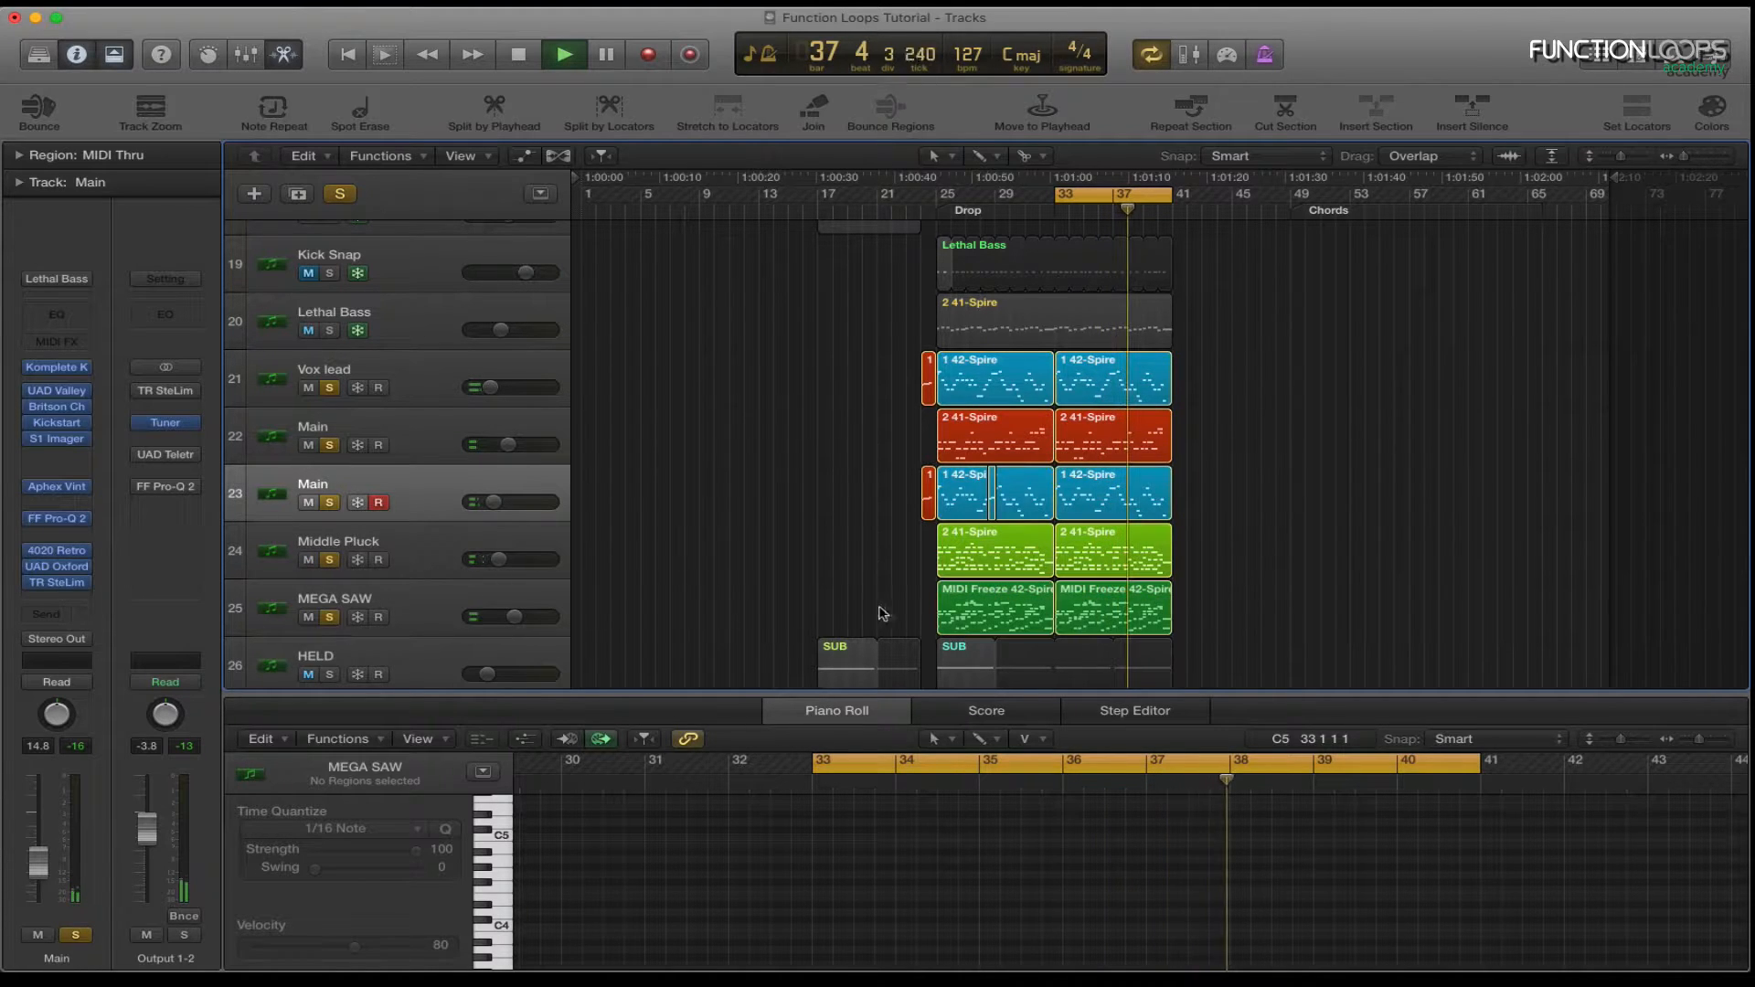
pyautogui.scroll(-2, 332, 619)
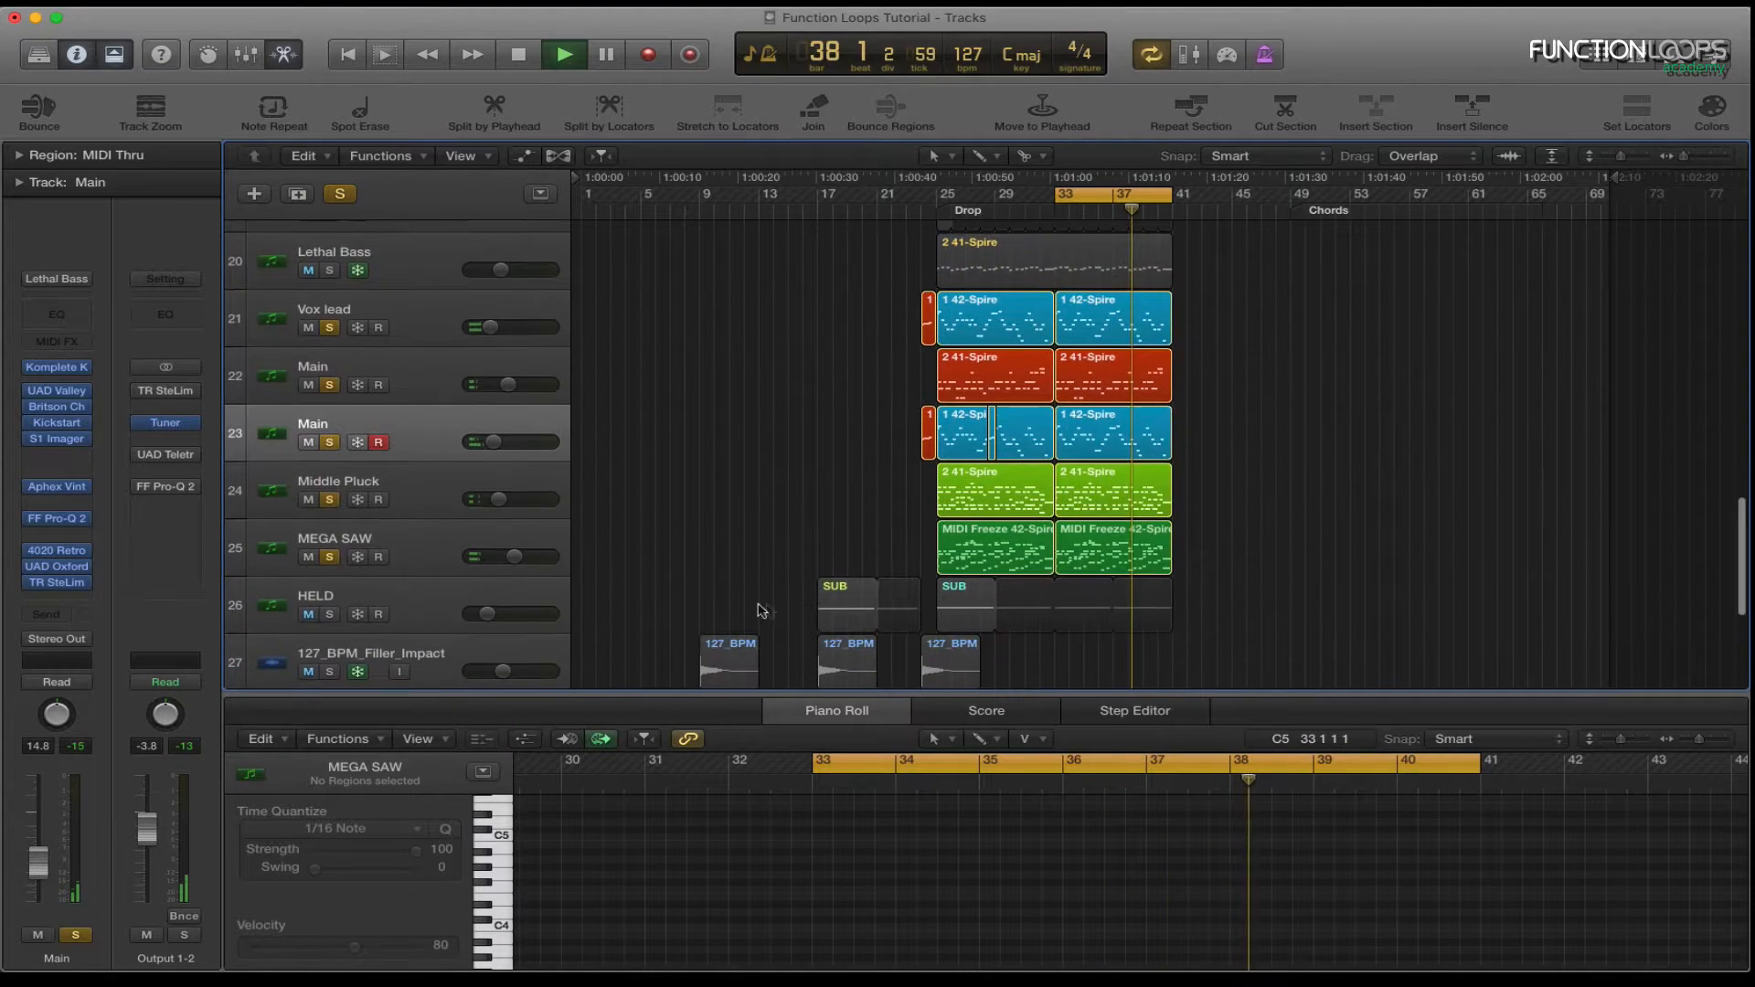
pyautogui.click(330, 616)
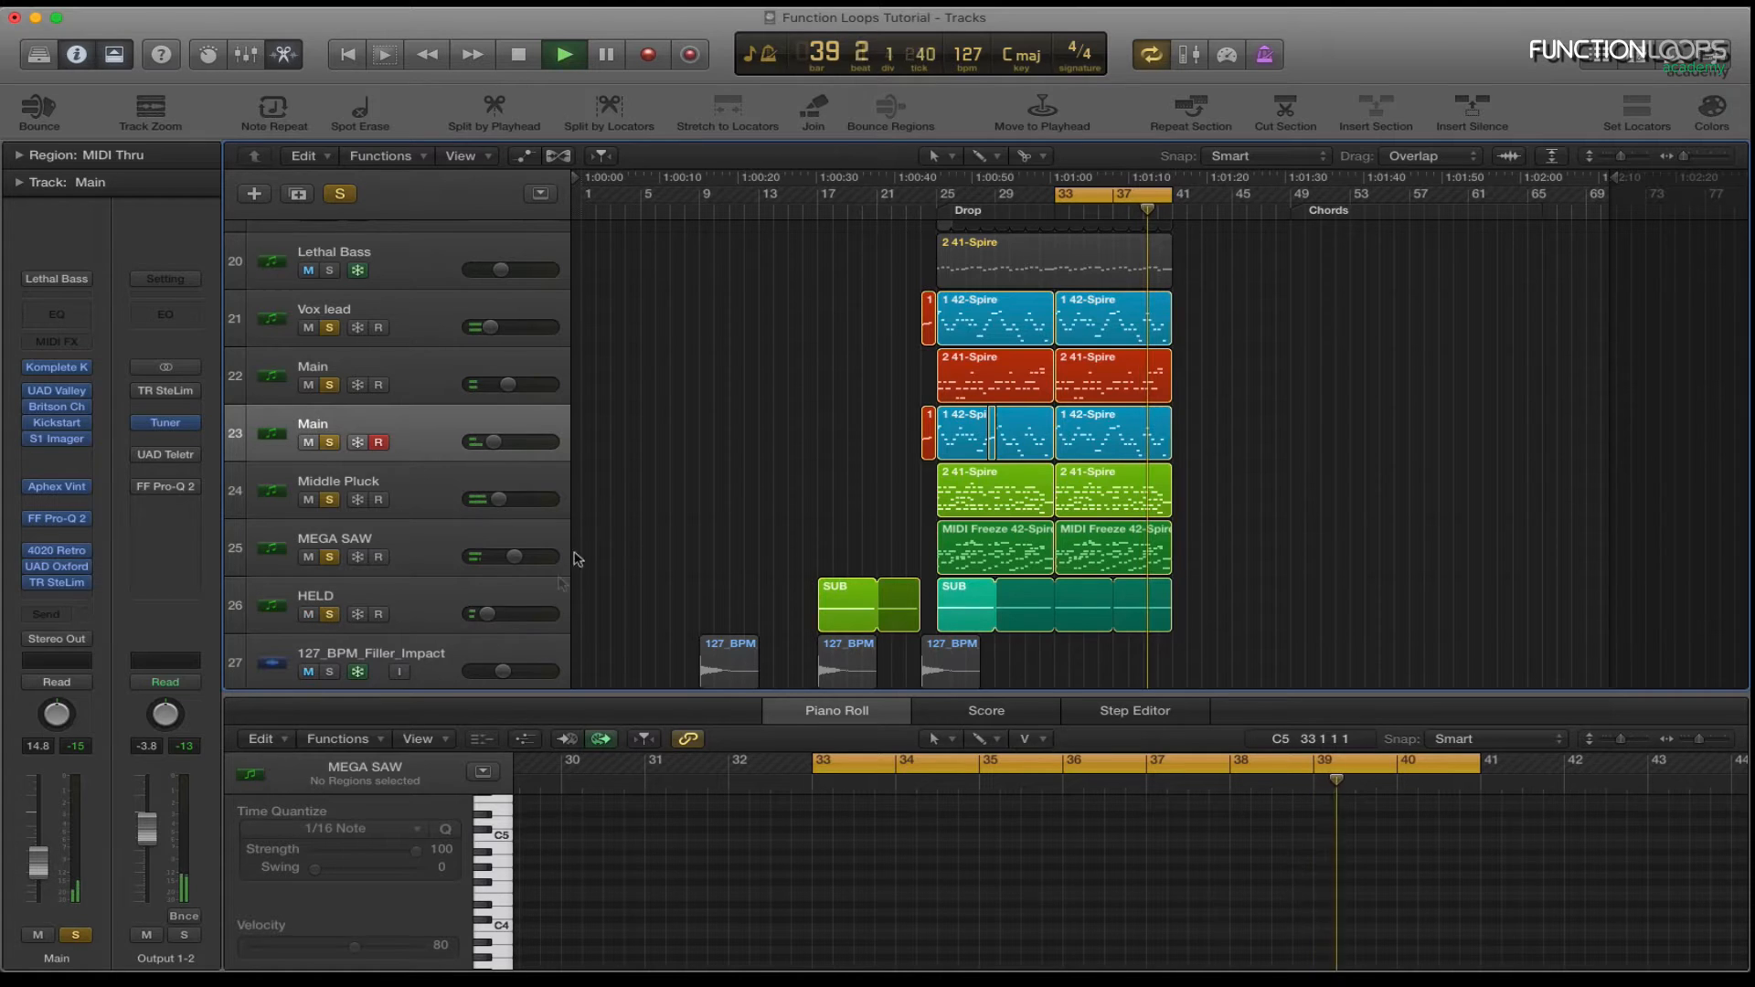
pyautogui.click(330, 271)
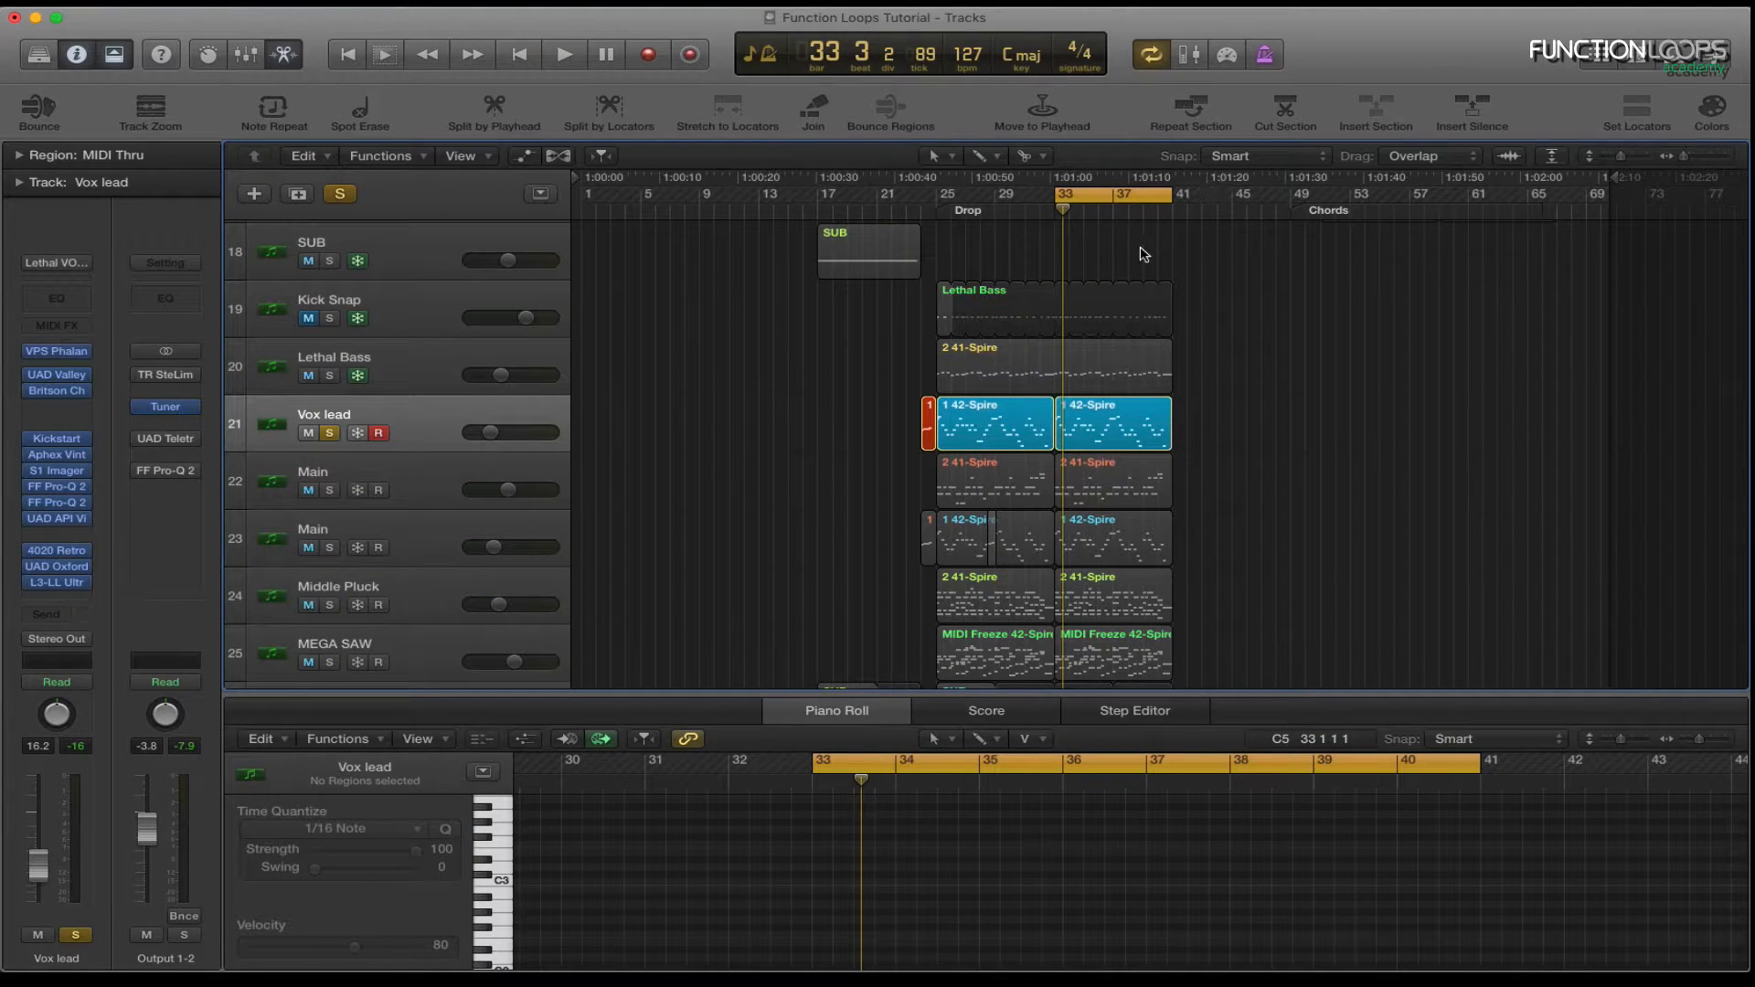
# Open the VPS Phalanx instrument on the Vox lead track and review its Pitch, Arp/TG and FX pages.
pyautogui.click(64, 351)
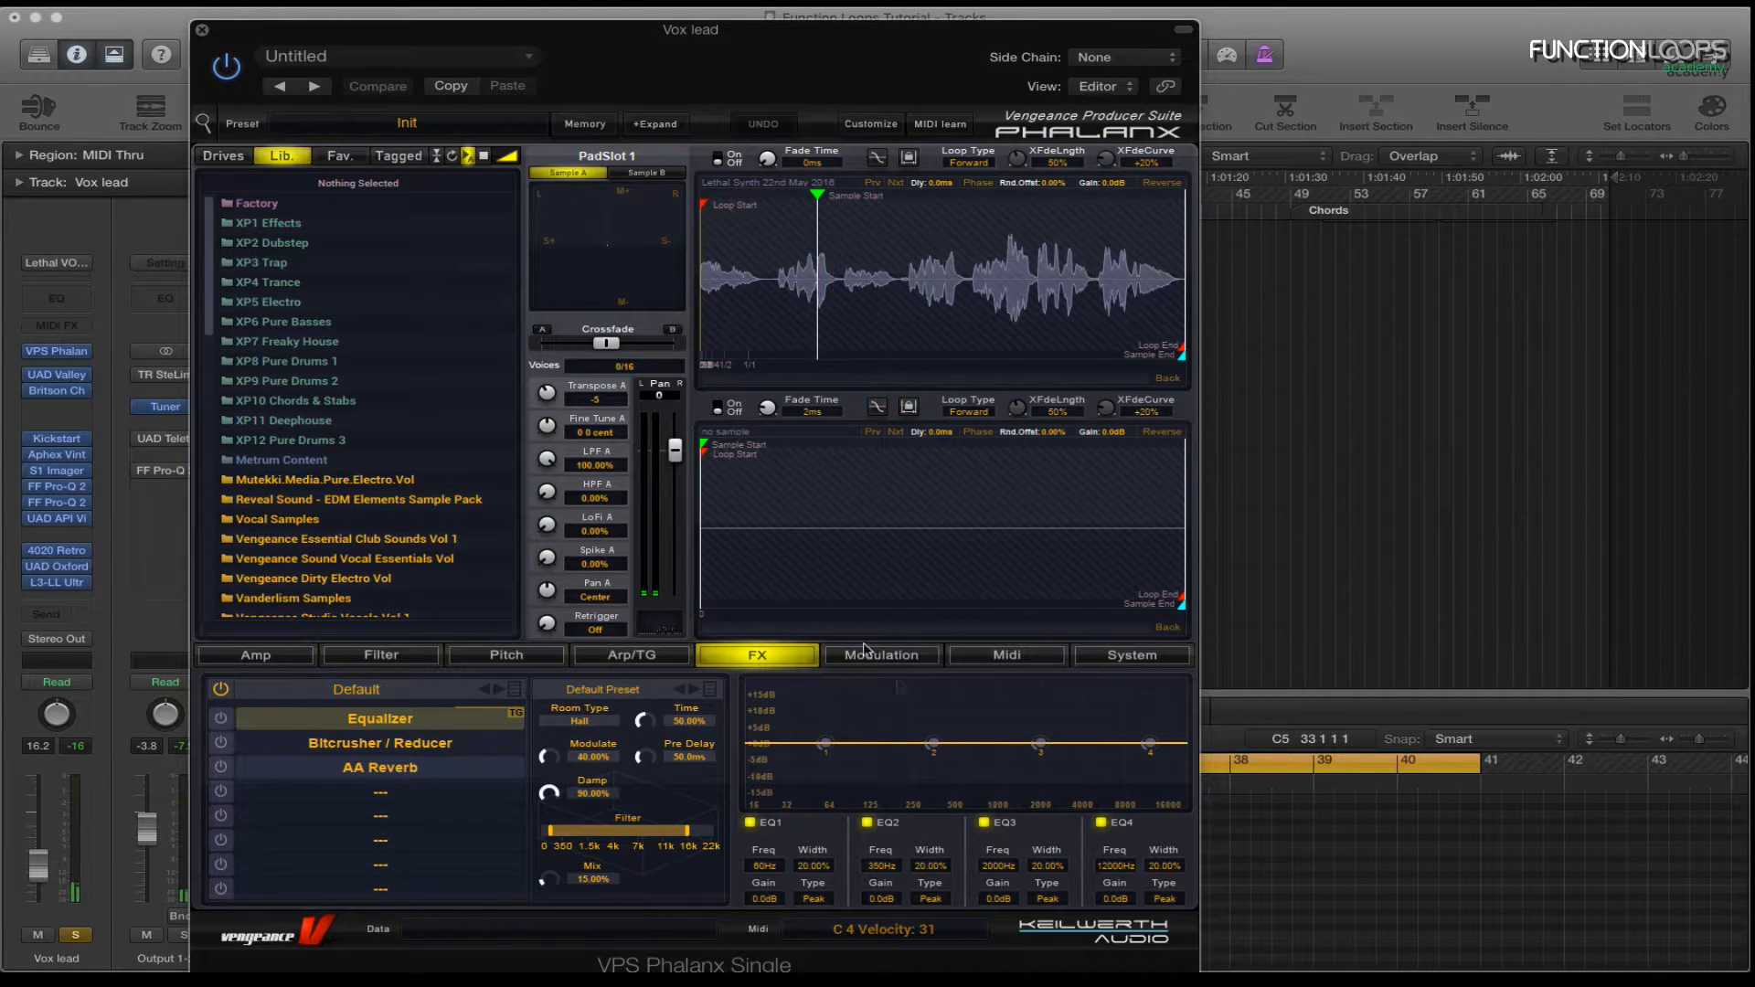
pyautogui.click(506, 655)
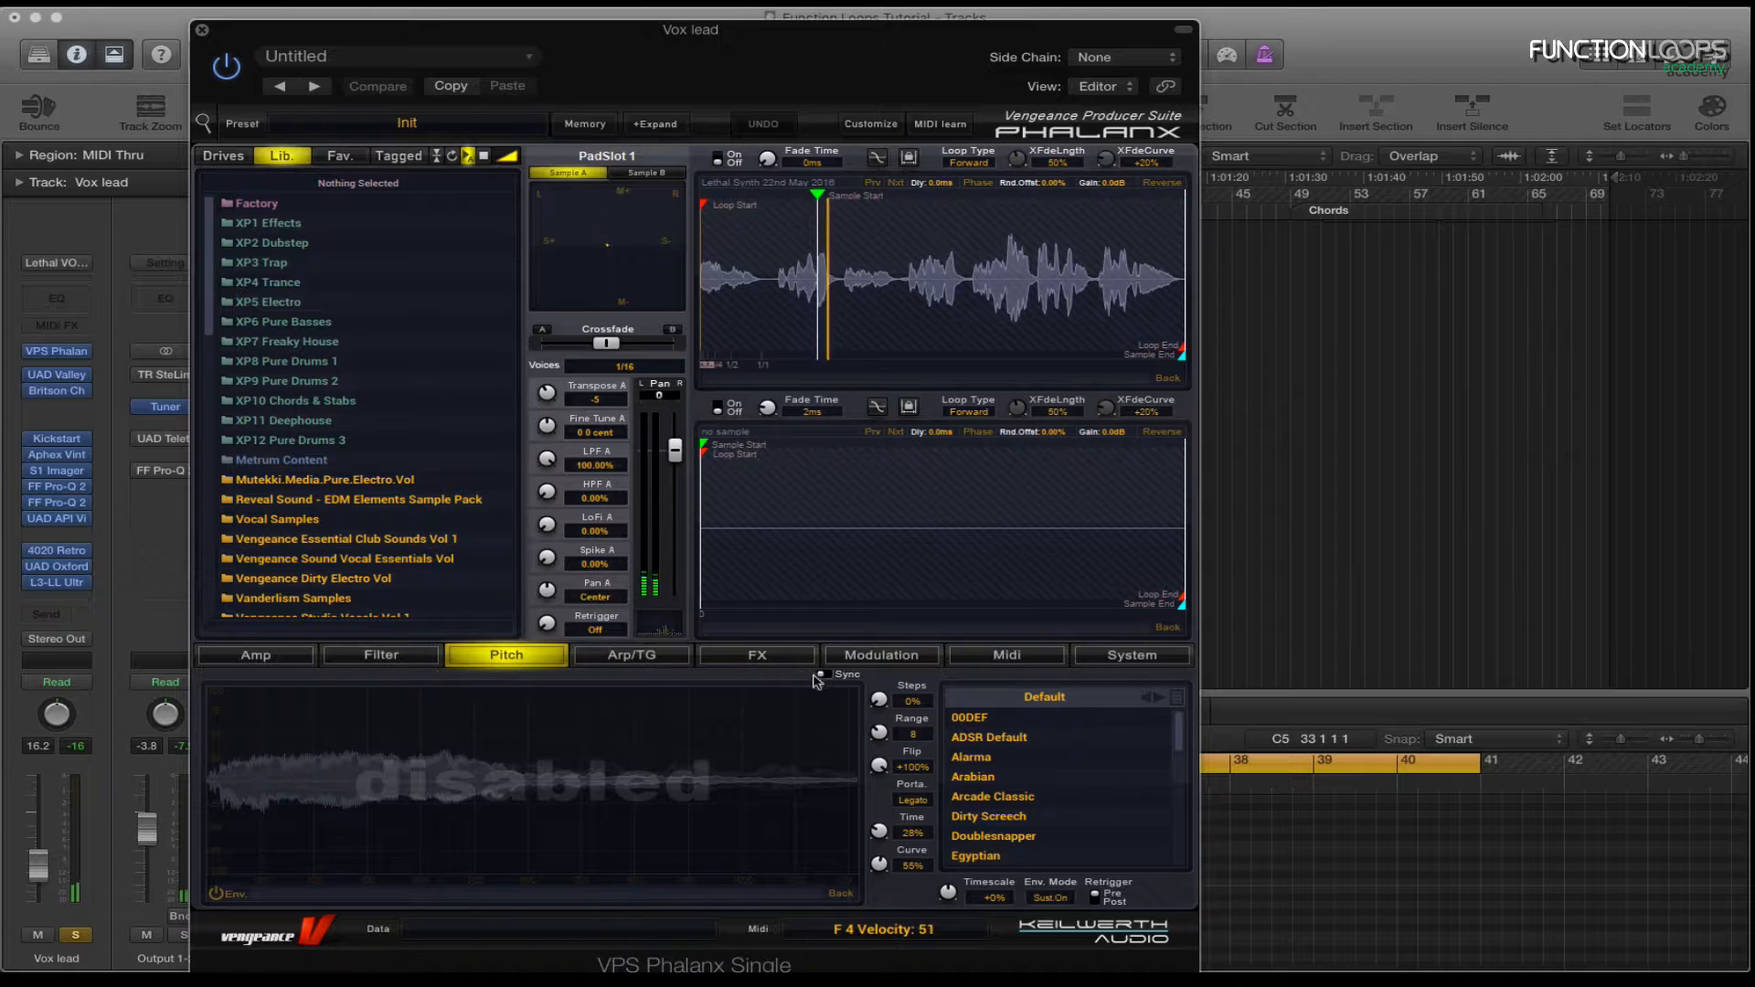
pyautogui.click(681, 656)
pyautogui.click(757, 655)
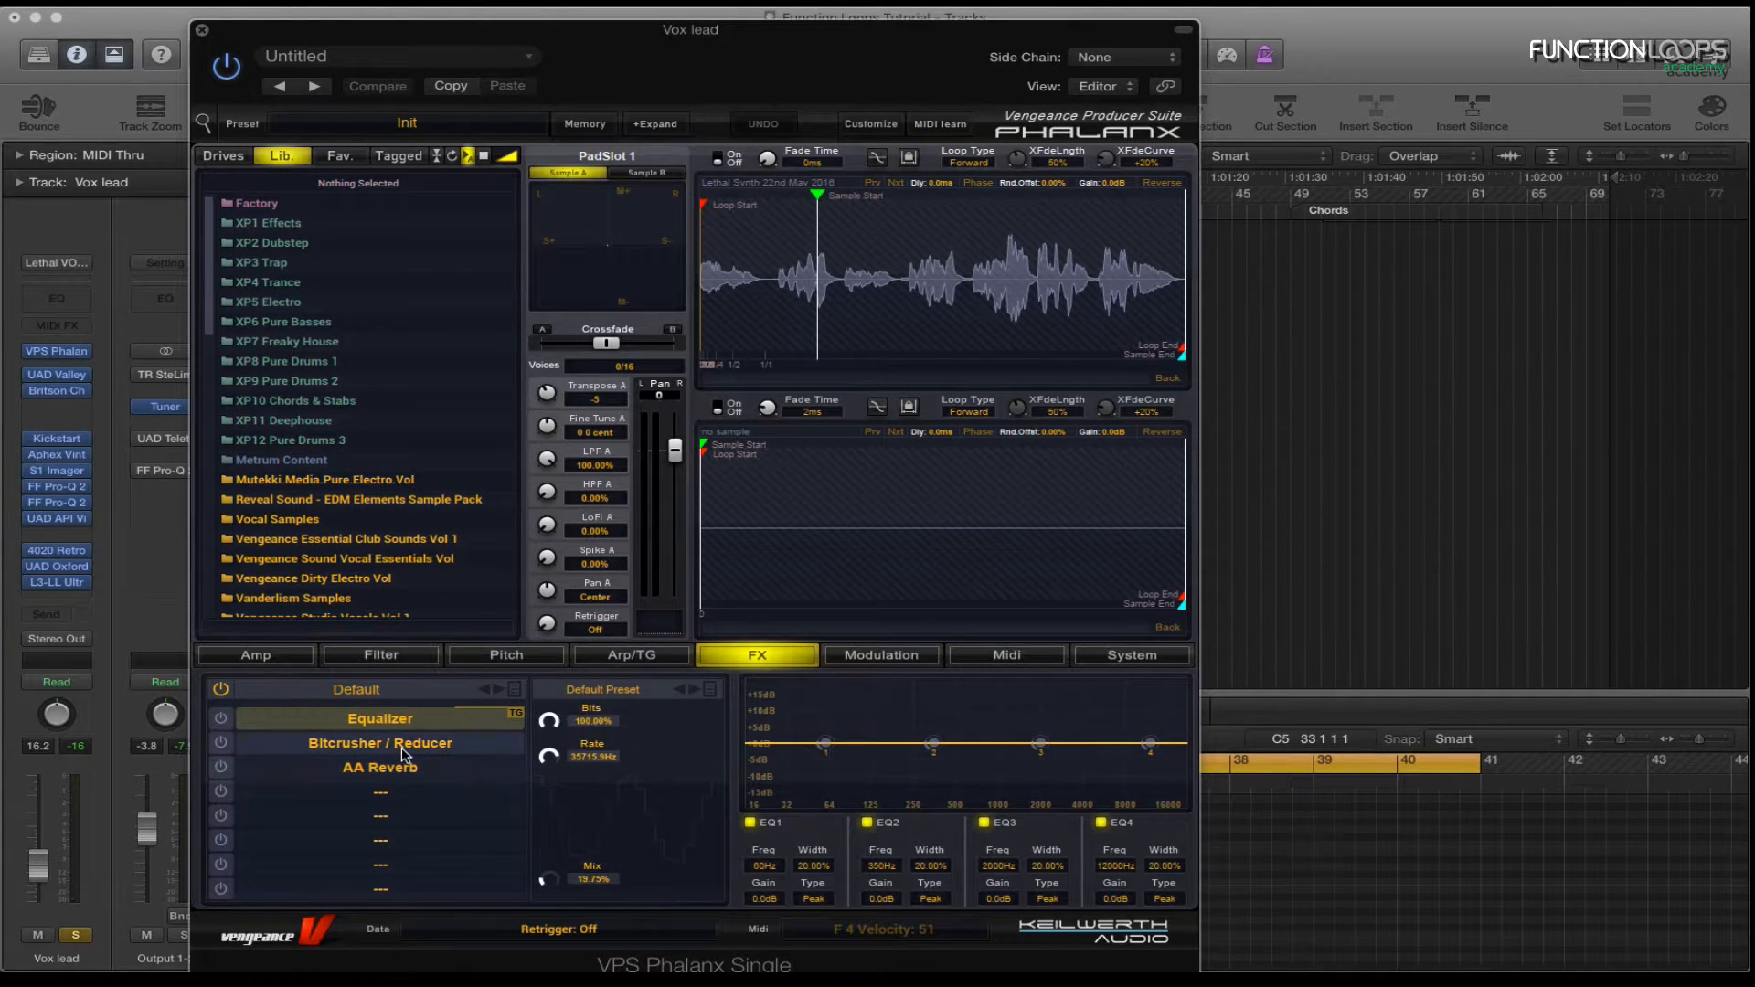
# Compare the Vox lead sound with Phalanx's Bitcrusher / Reducer and AA Reverb each switched off and on again, and close the instrument.
pyautogui.click(221, 744)
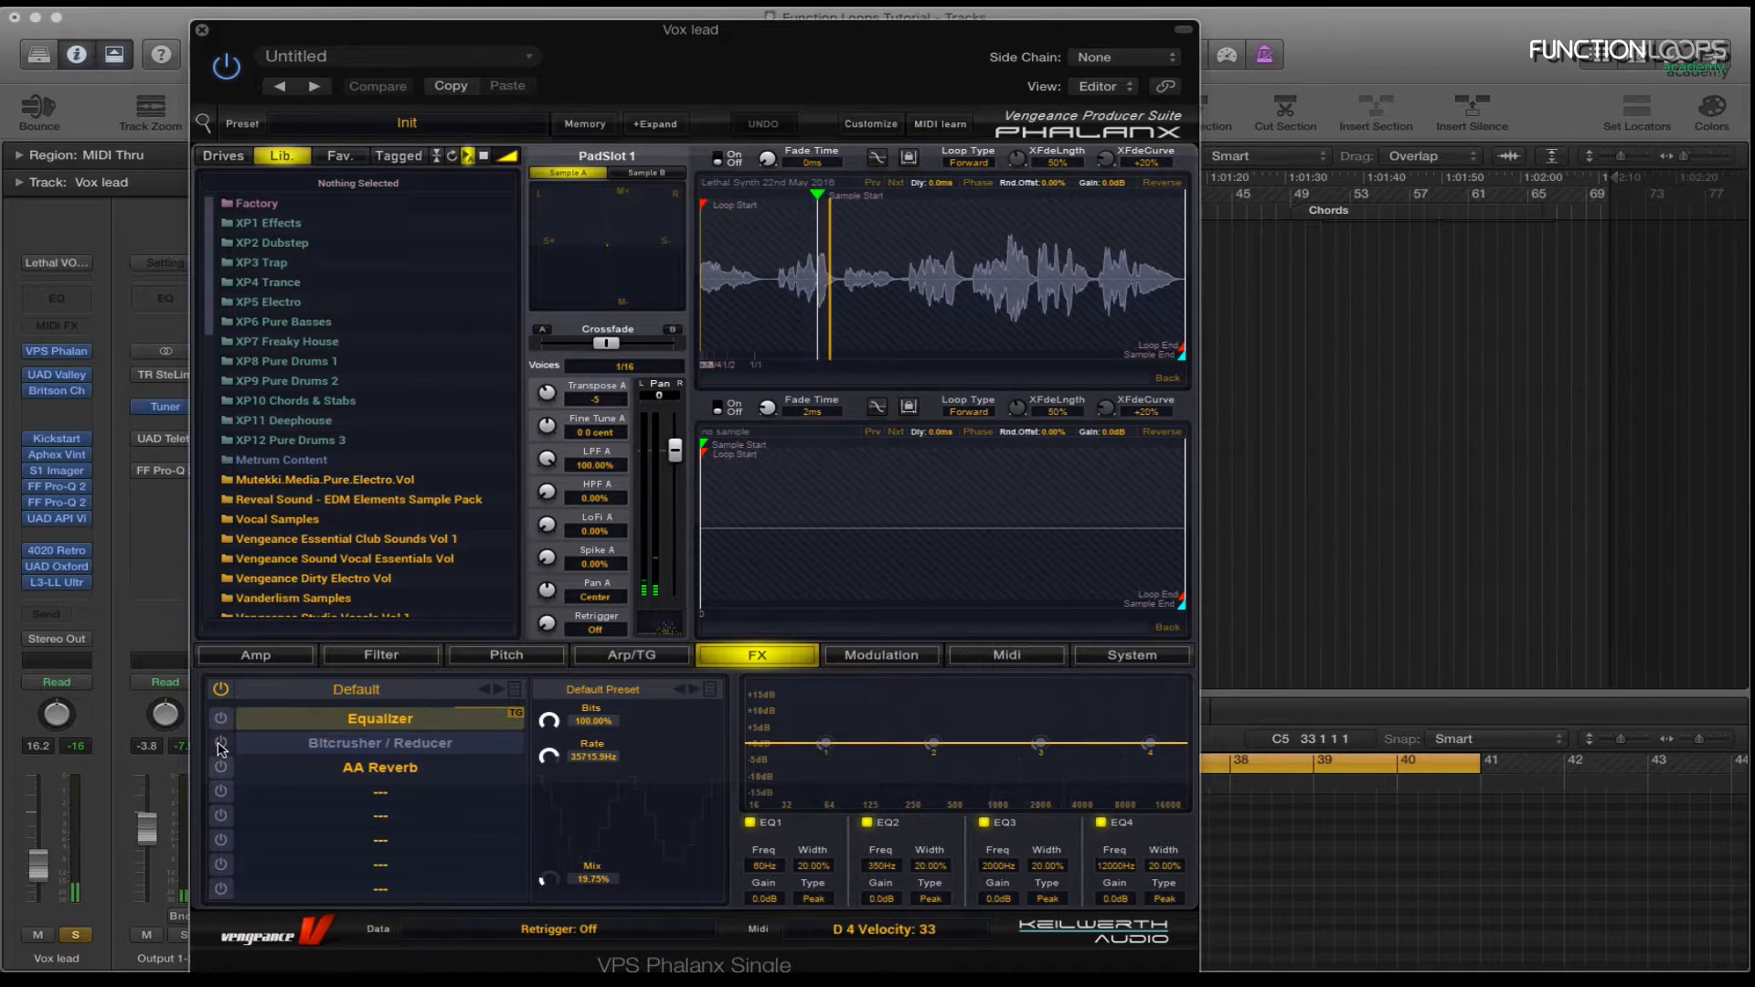
pyautogui.click(220, 745)
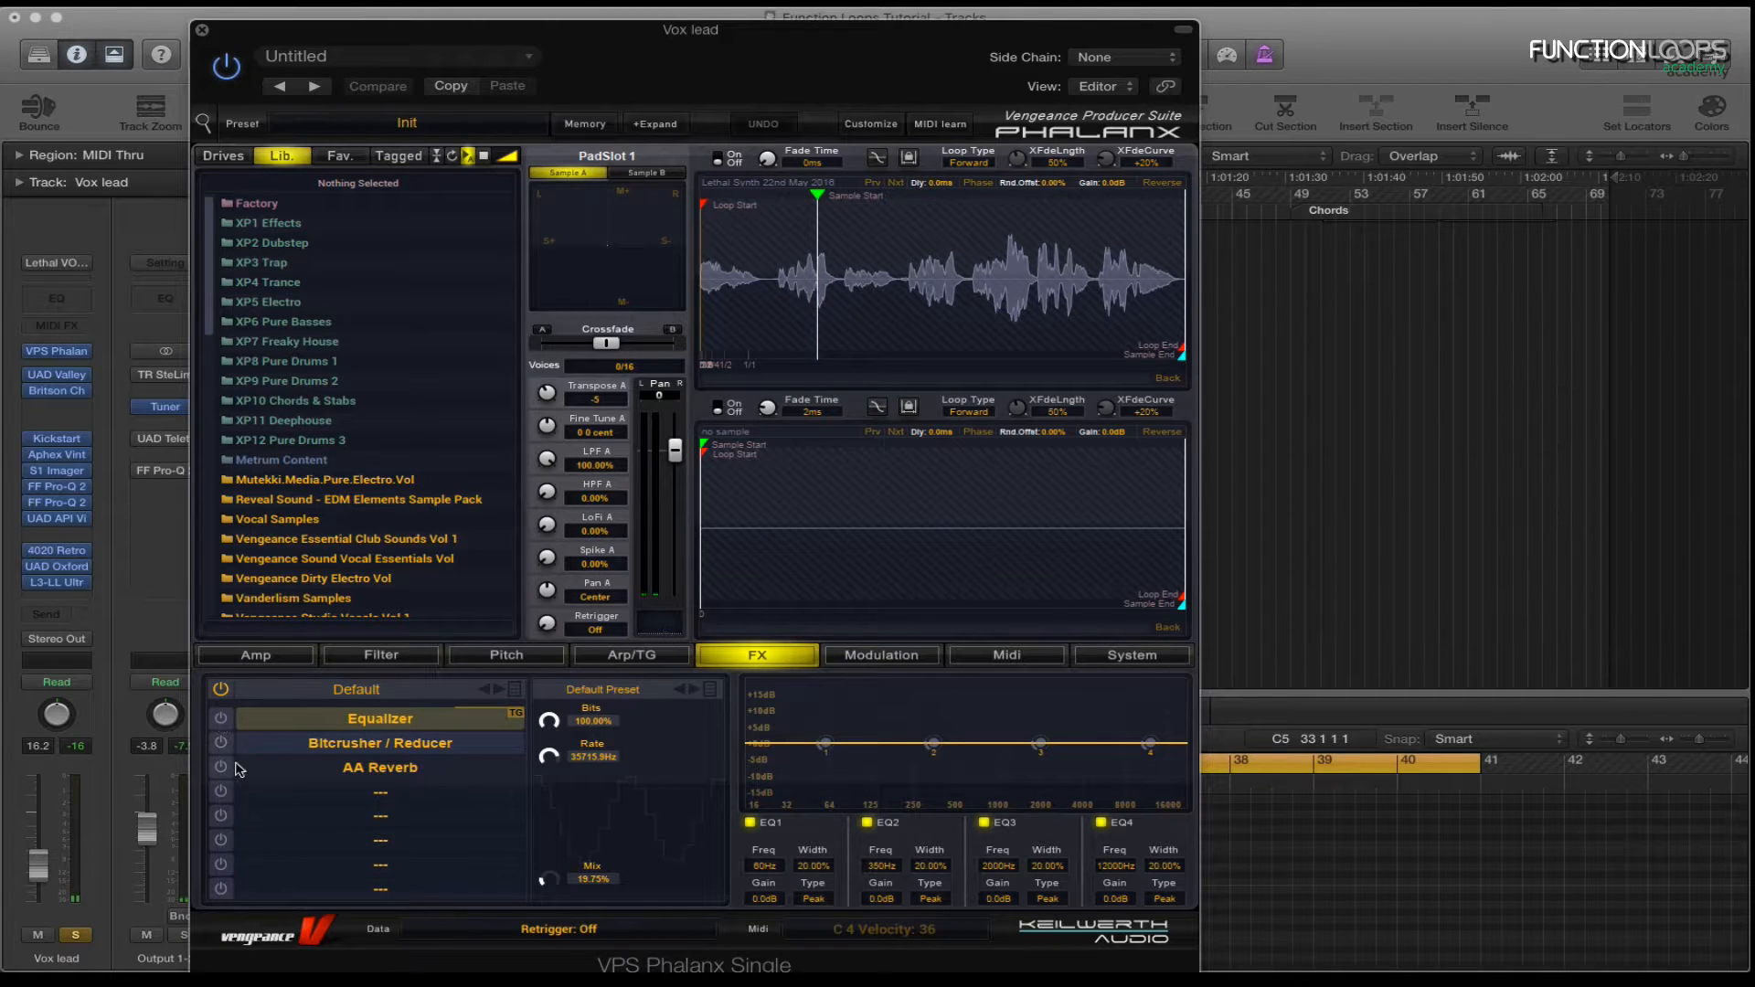
pyautogui.click(381, 768)
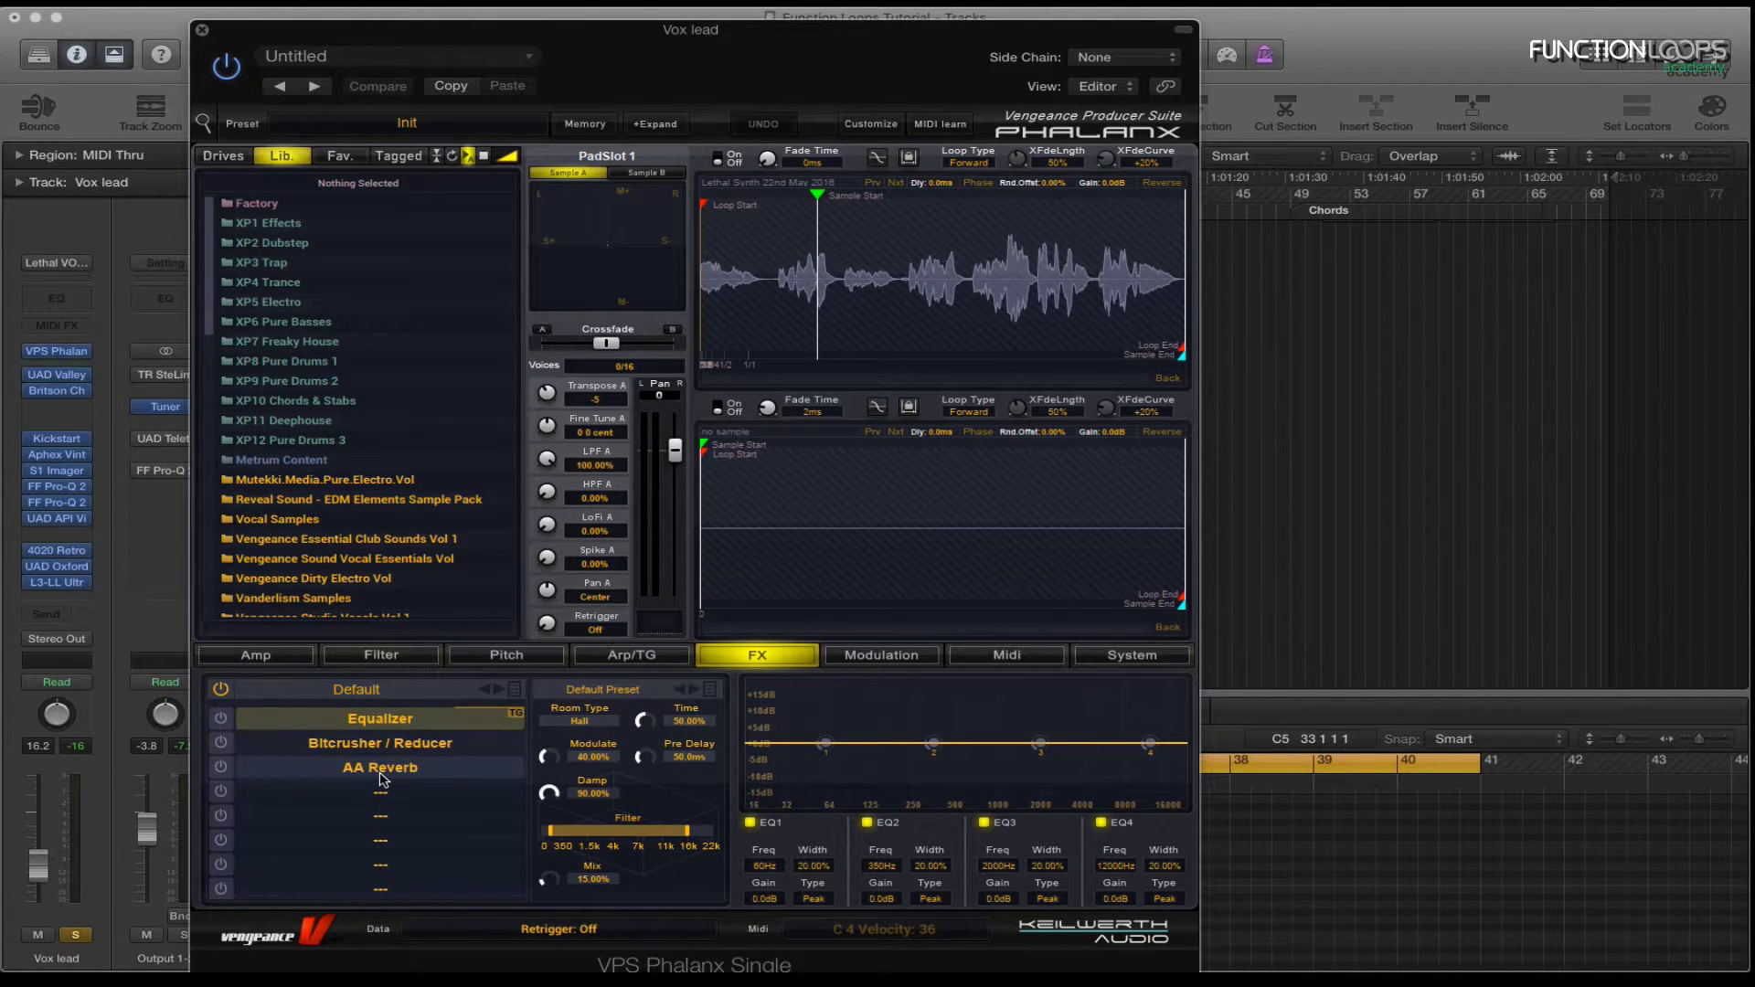
pyautogui.click(218, 768)
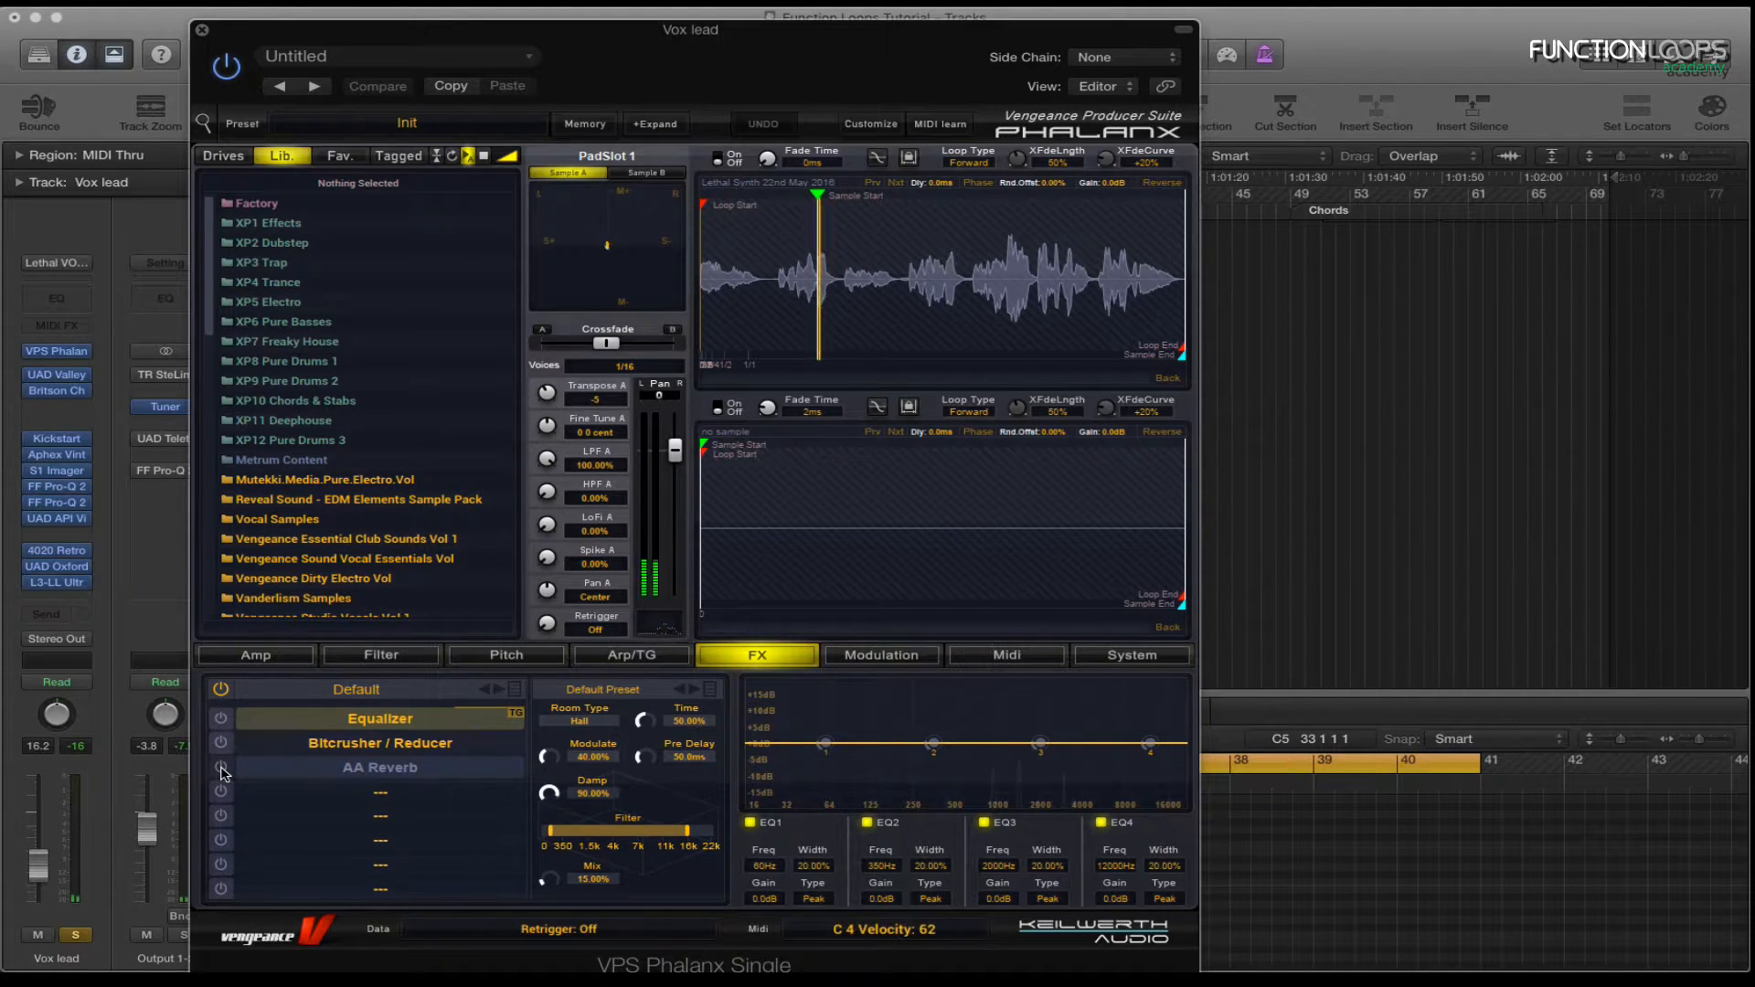
pyautogui.click(220, 768)
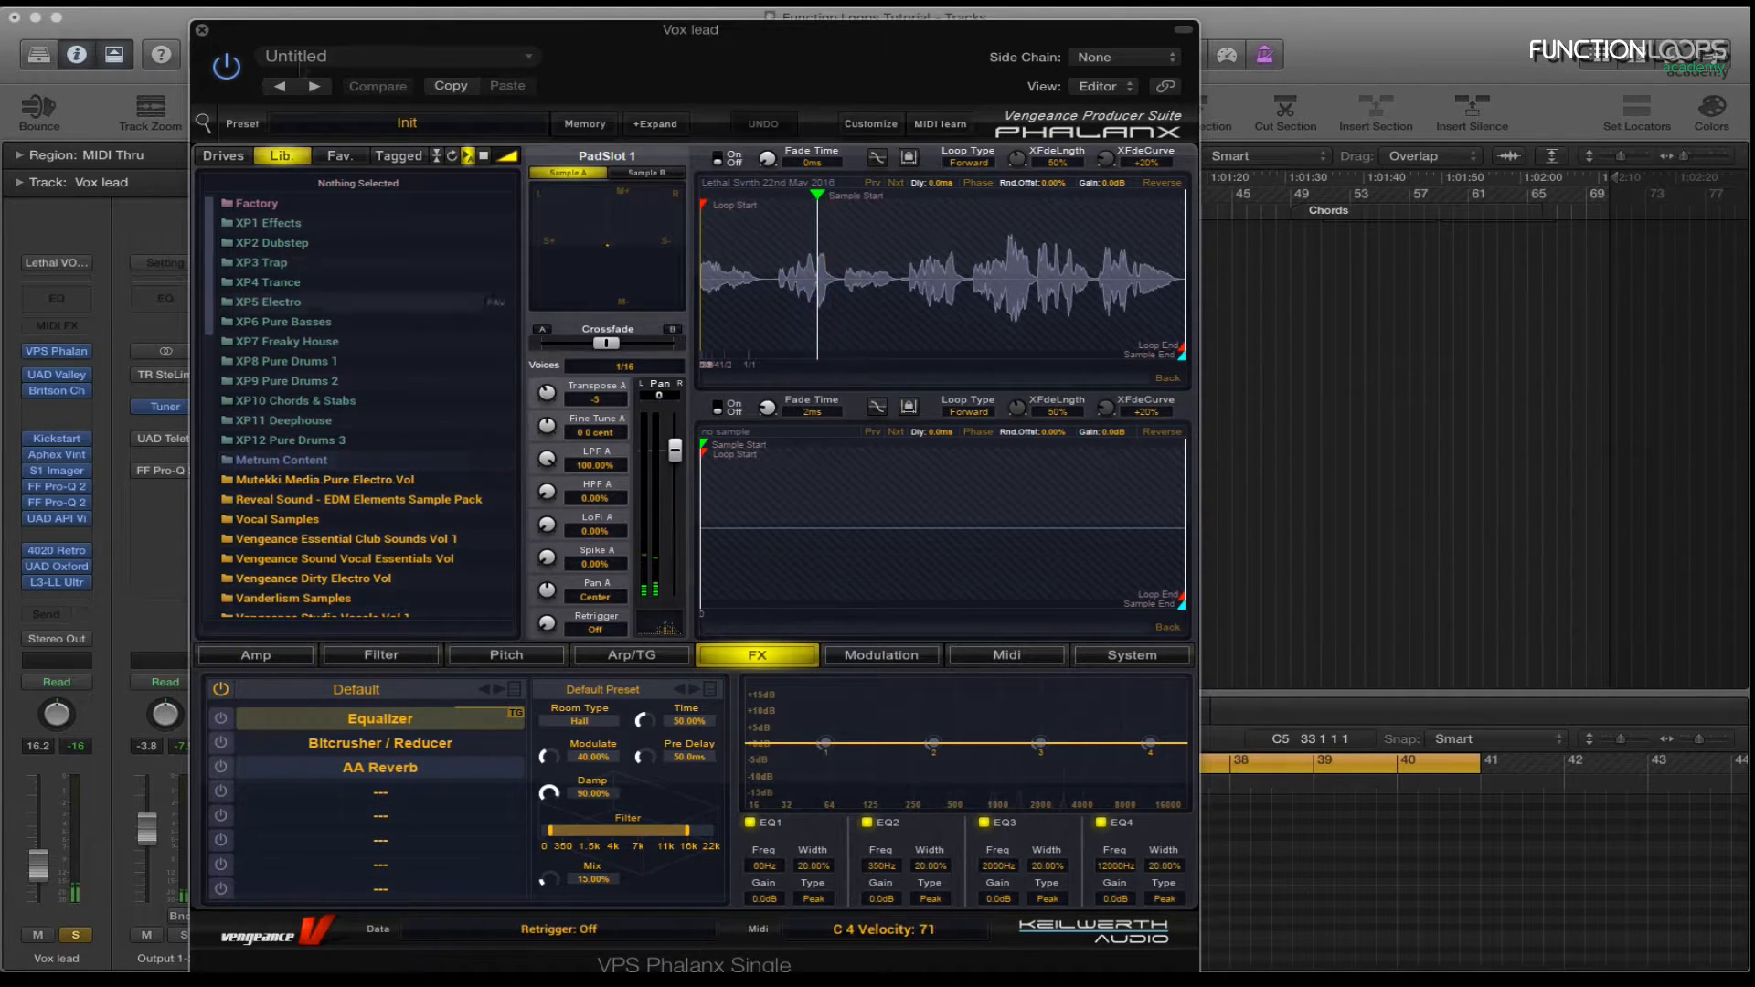
pyautogui.click(203, 32)
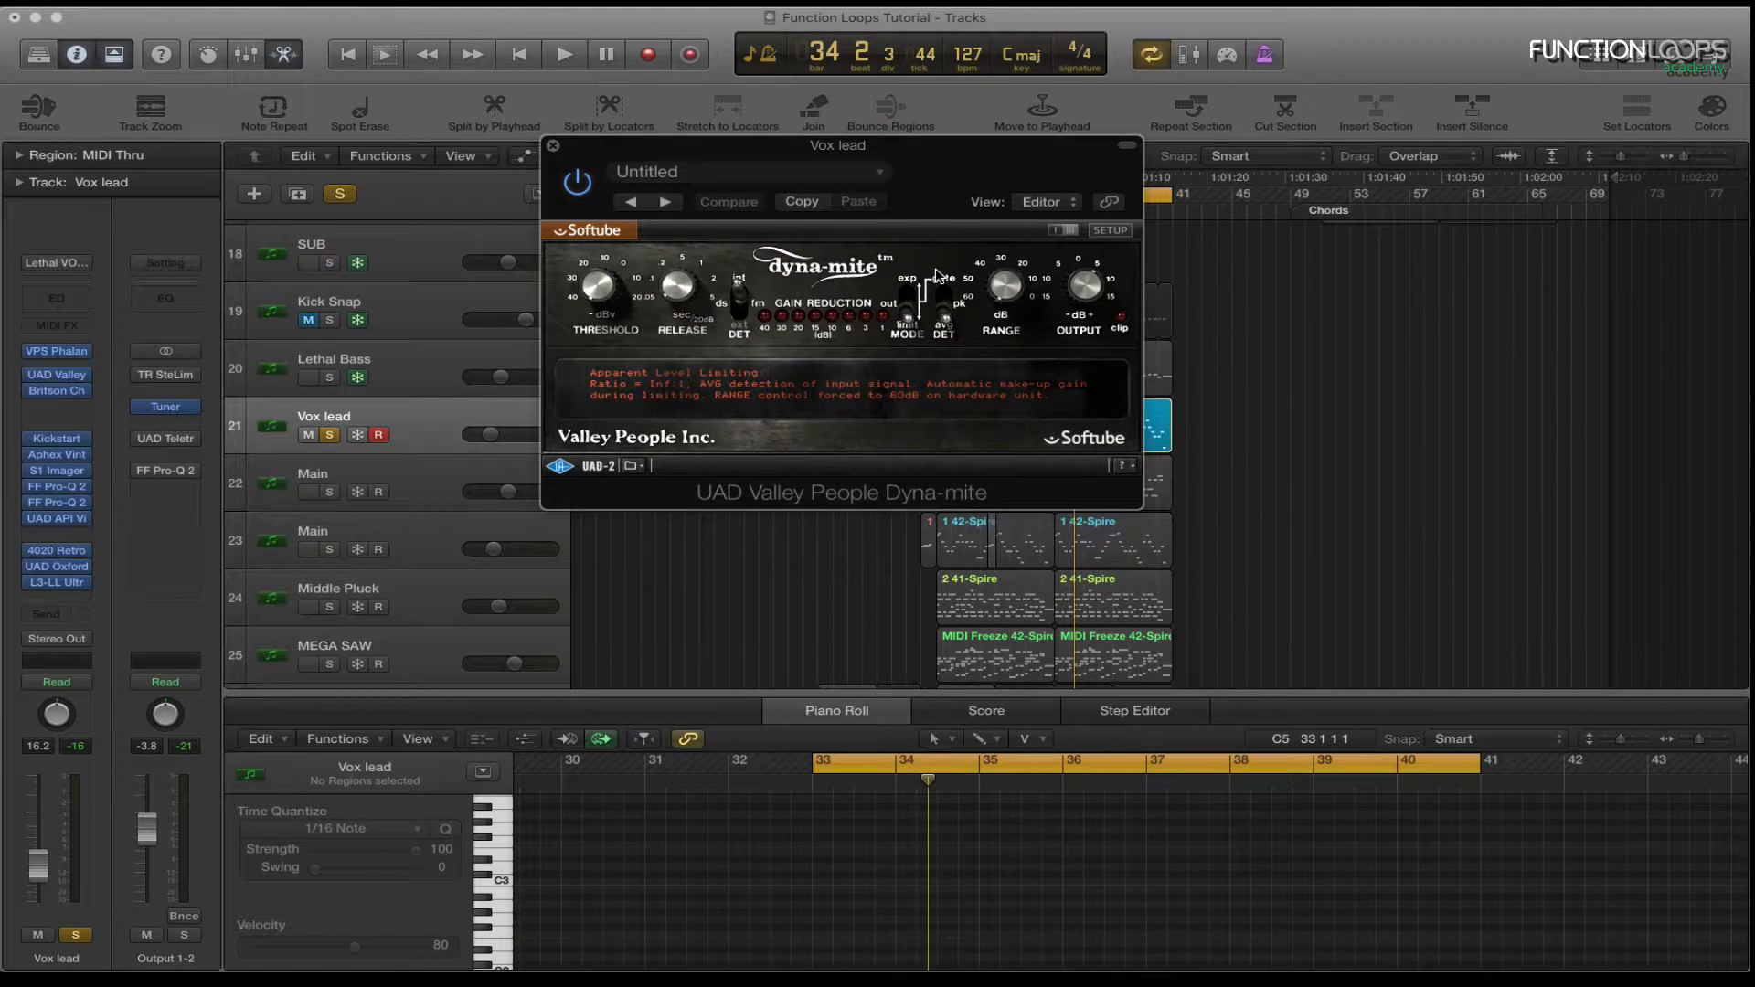
# Review the settings of the UAD Valley People Dyna-mite and Britson Channel inserts on Vox lead.
pyautogui.click(583, 186)
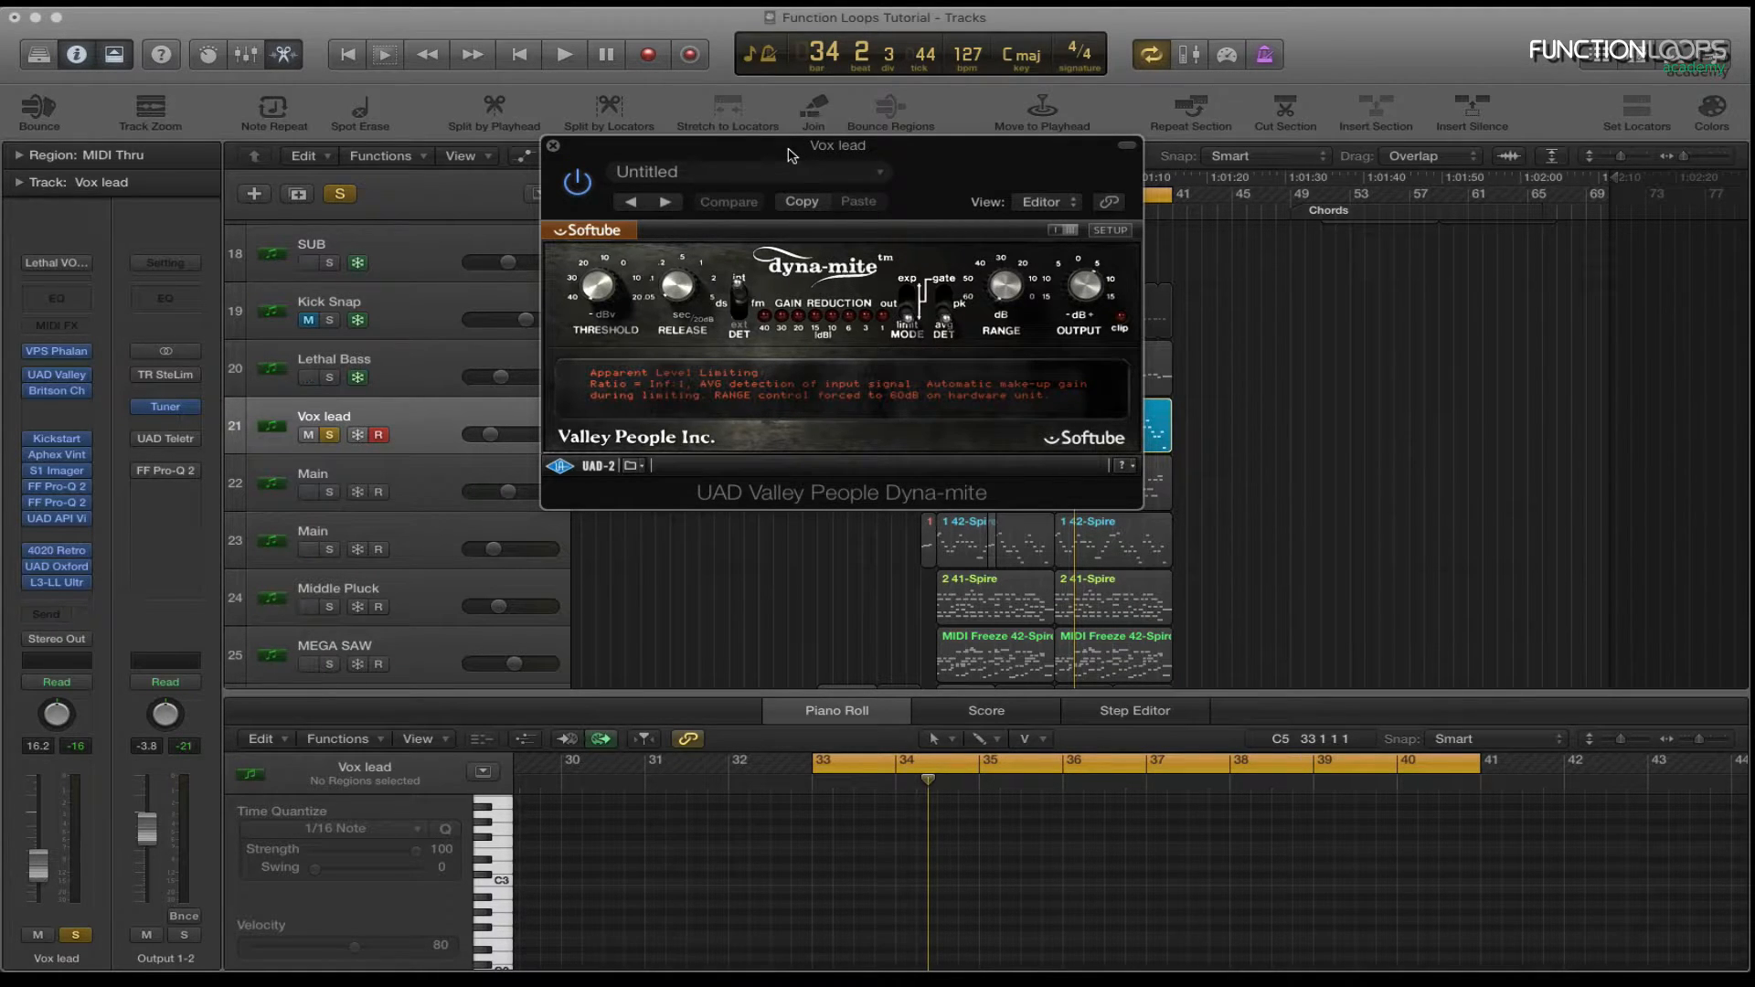
pyautogui.click(555, 147)
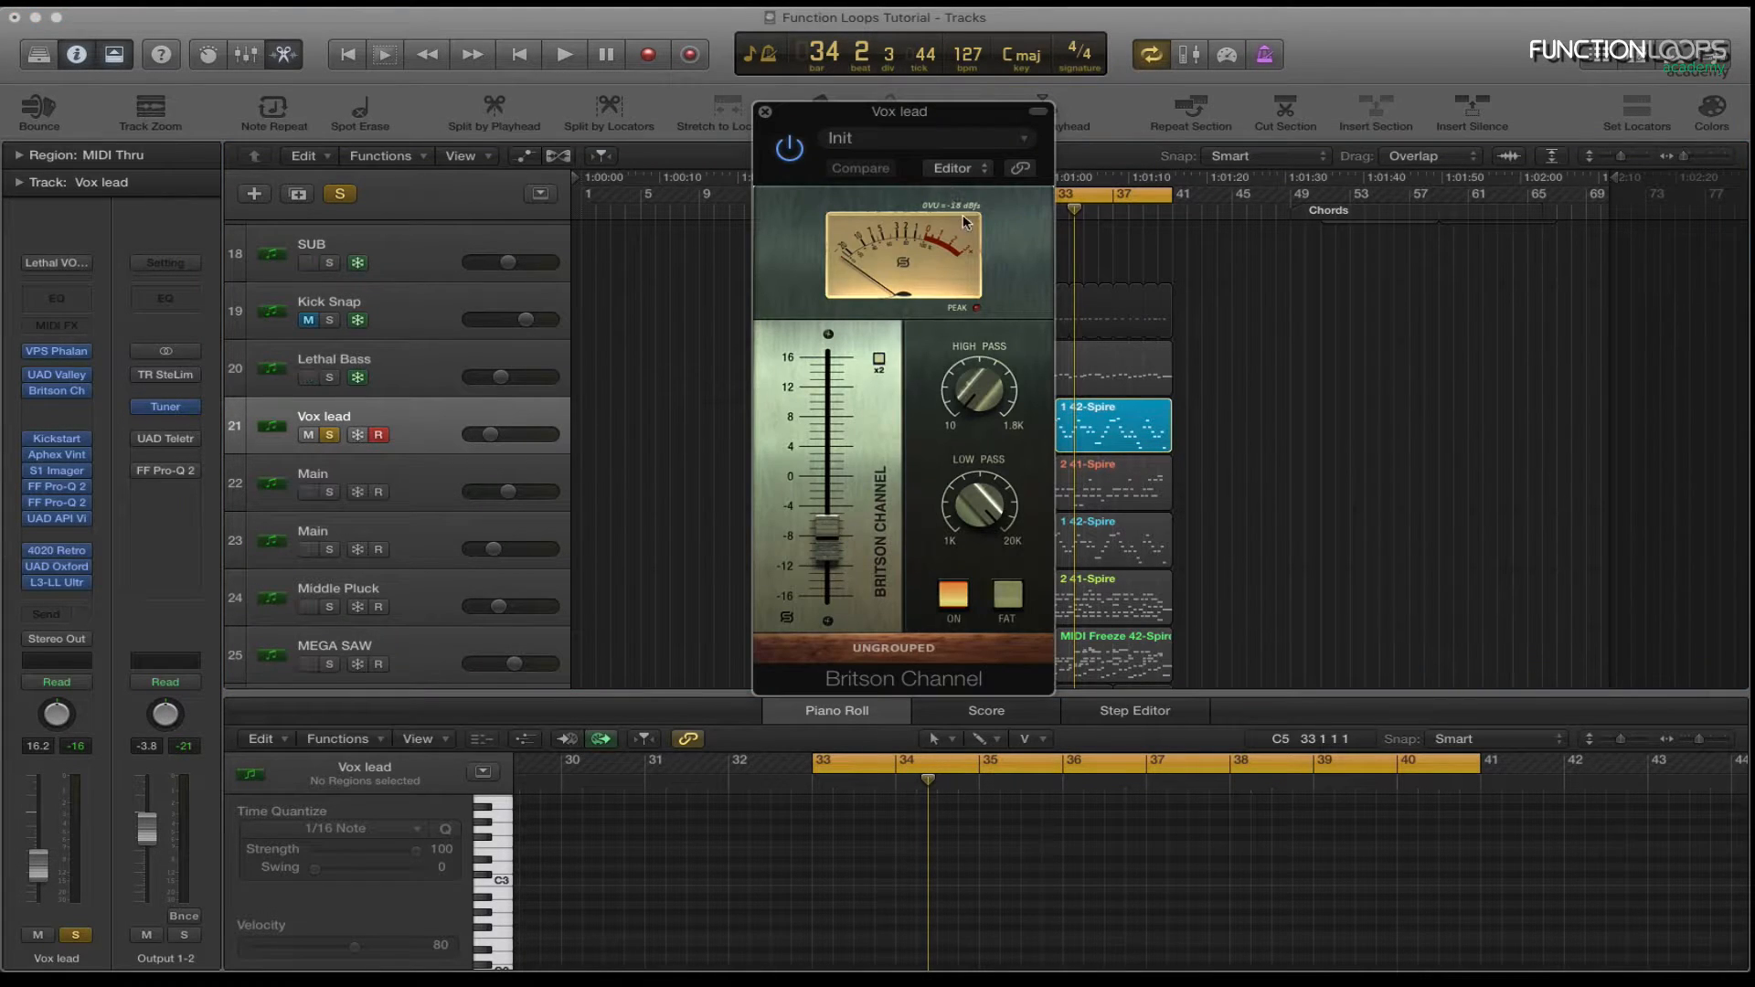
pyautogui.moveTo(82, 376)
pyautogui.click(763, 112)
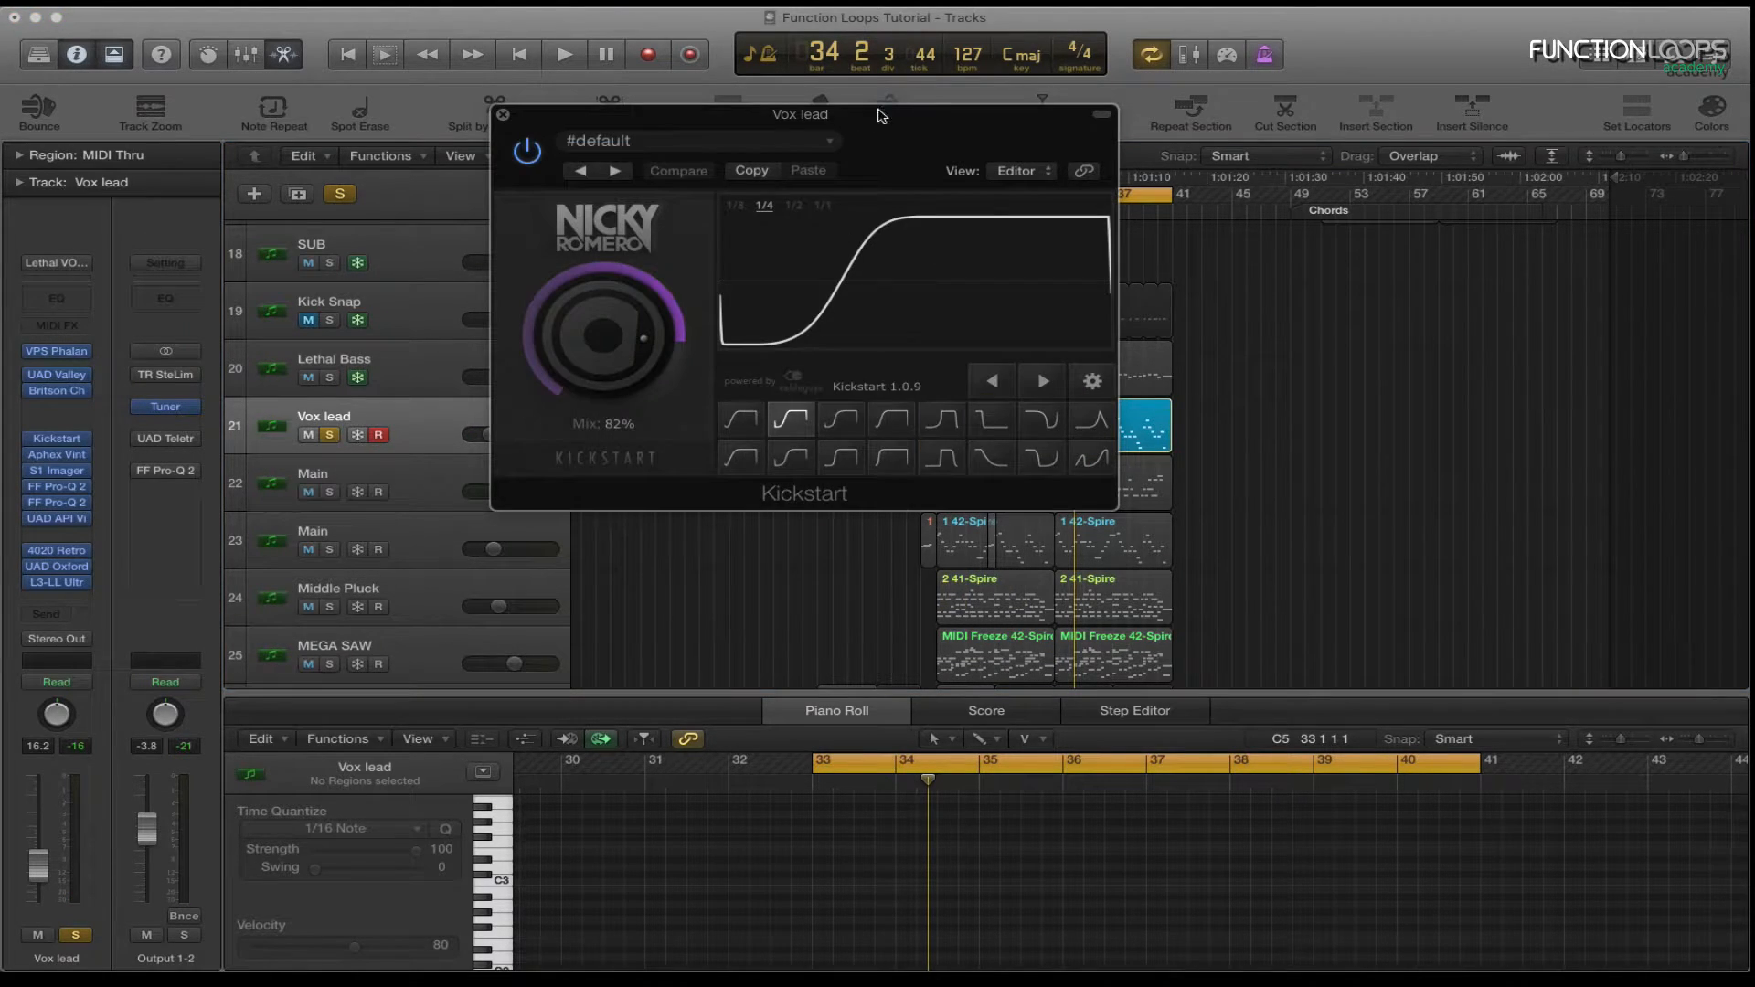
# Audition the Kickstart insert on Vox lead by bypassing and re-enabling it during playback, and close the plug-in.
pyautogui.moveTo(881, 116); pyautogui.dragTo(948, 162)
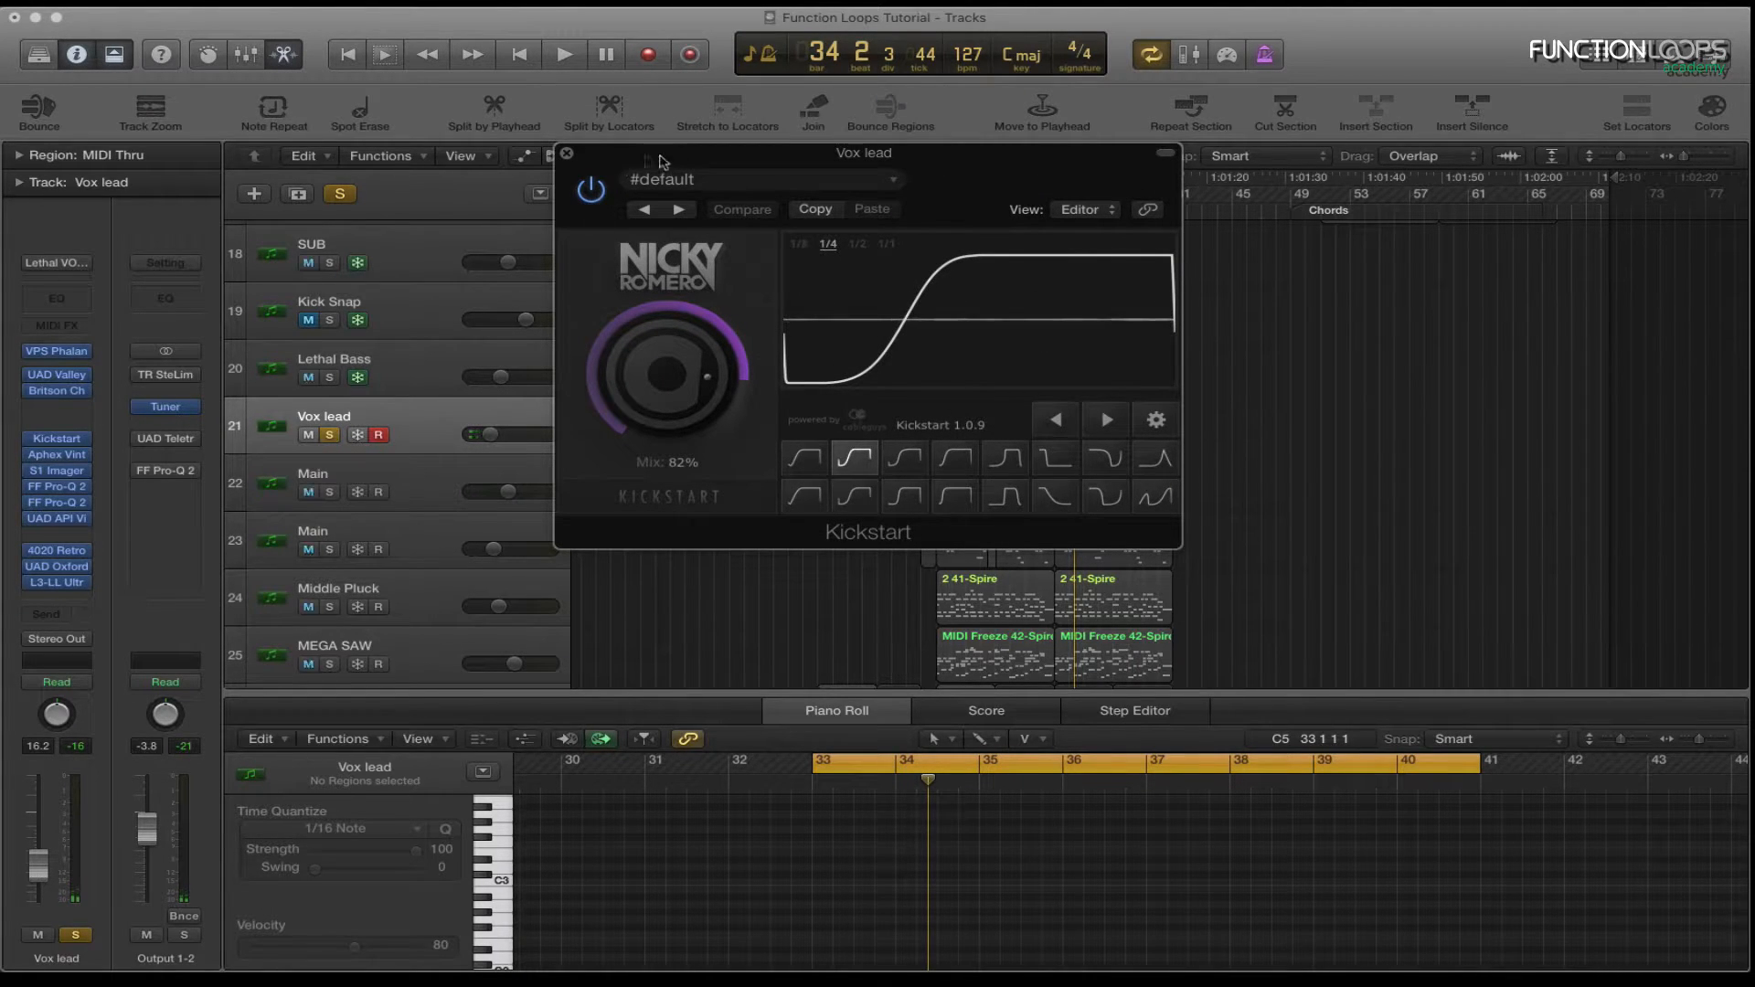
pyautogui.moveTo(600, 199); pyautogui.dragTo(584, 258)
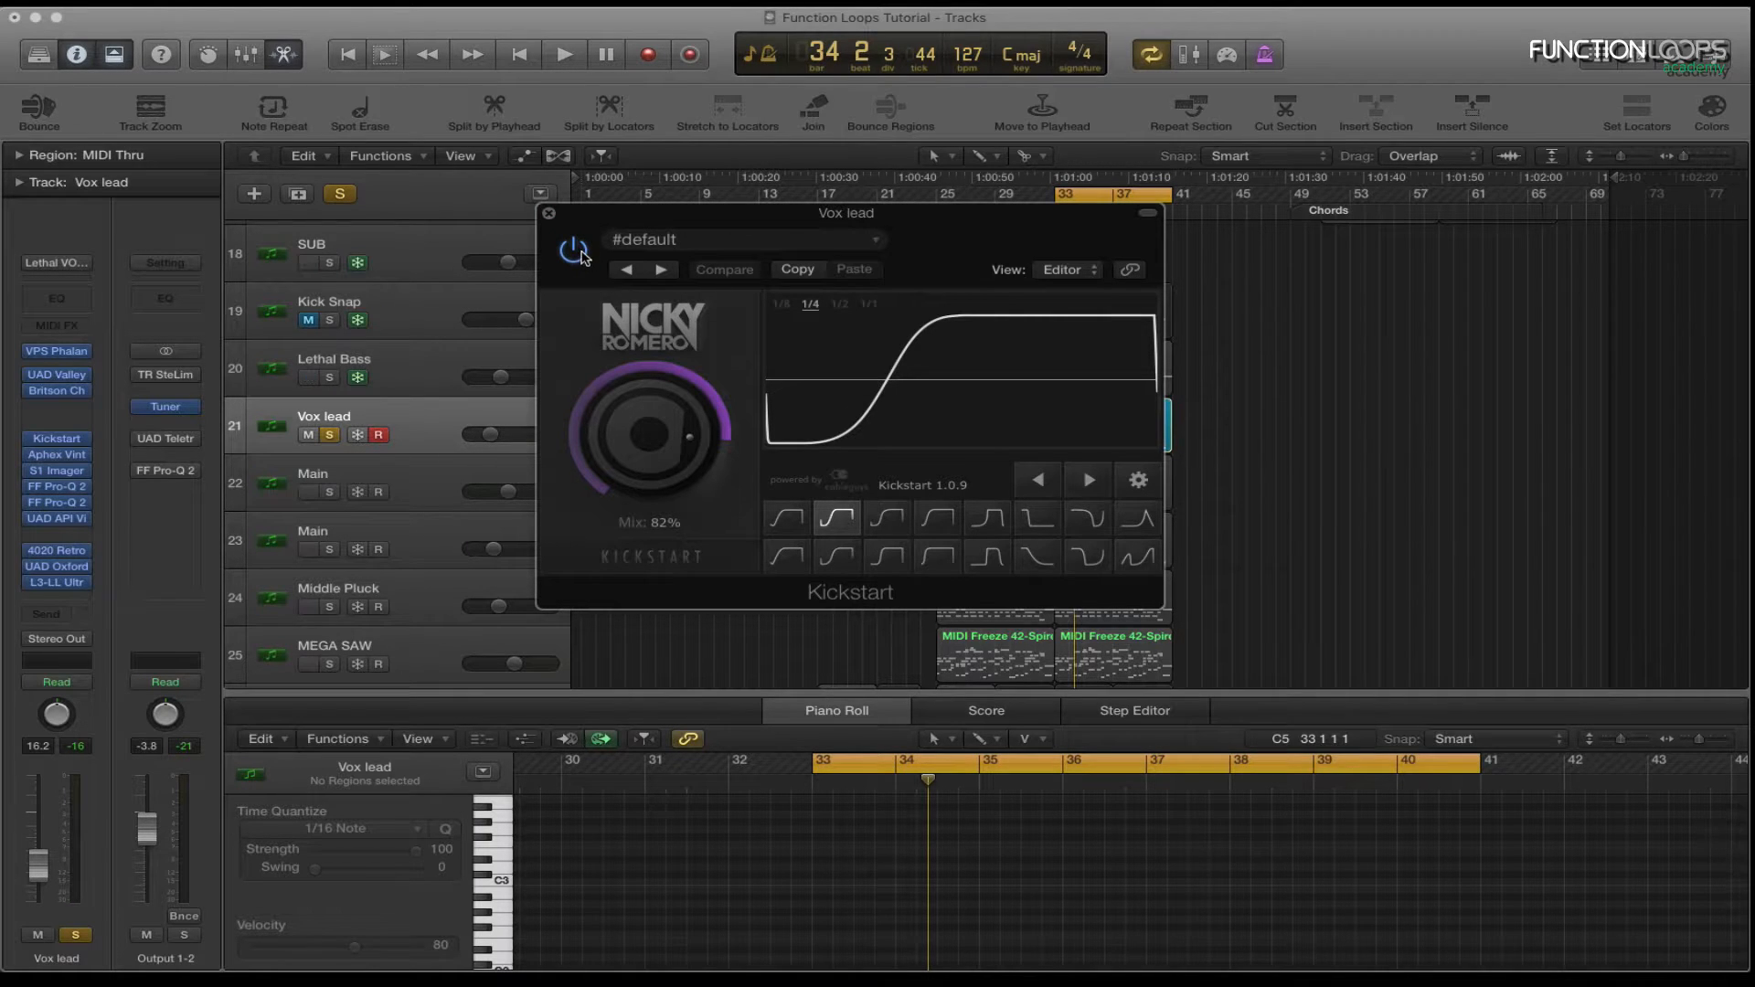
pyautogui.press('space')
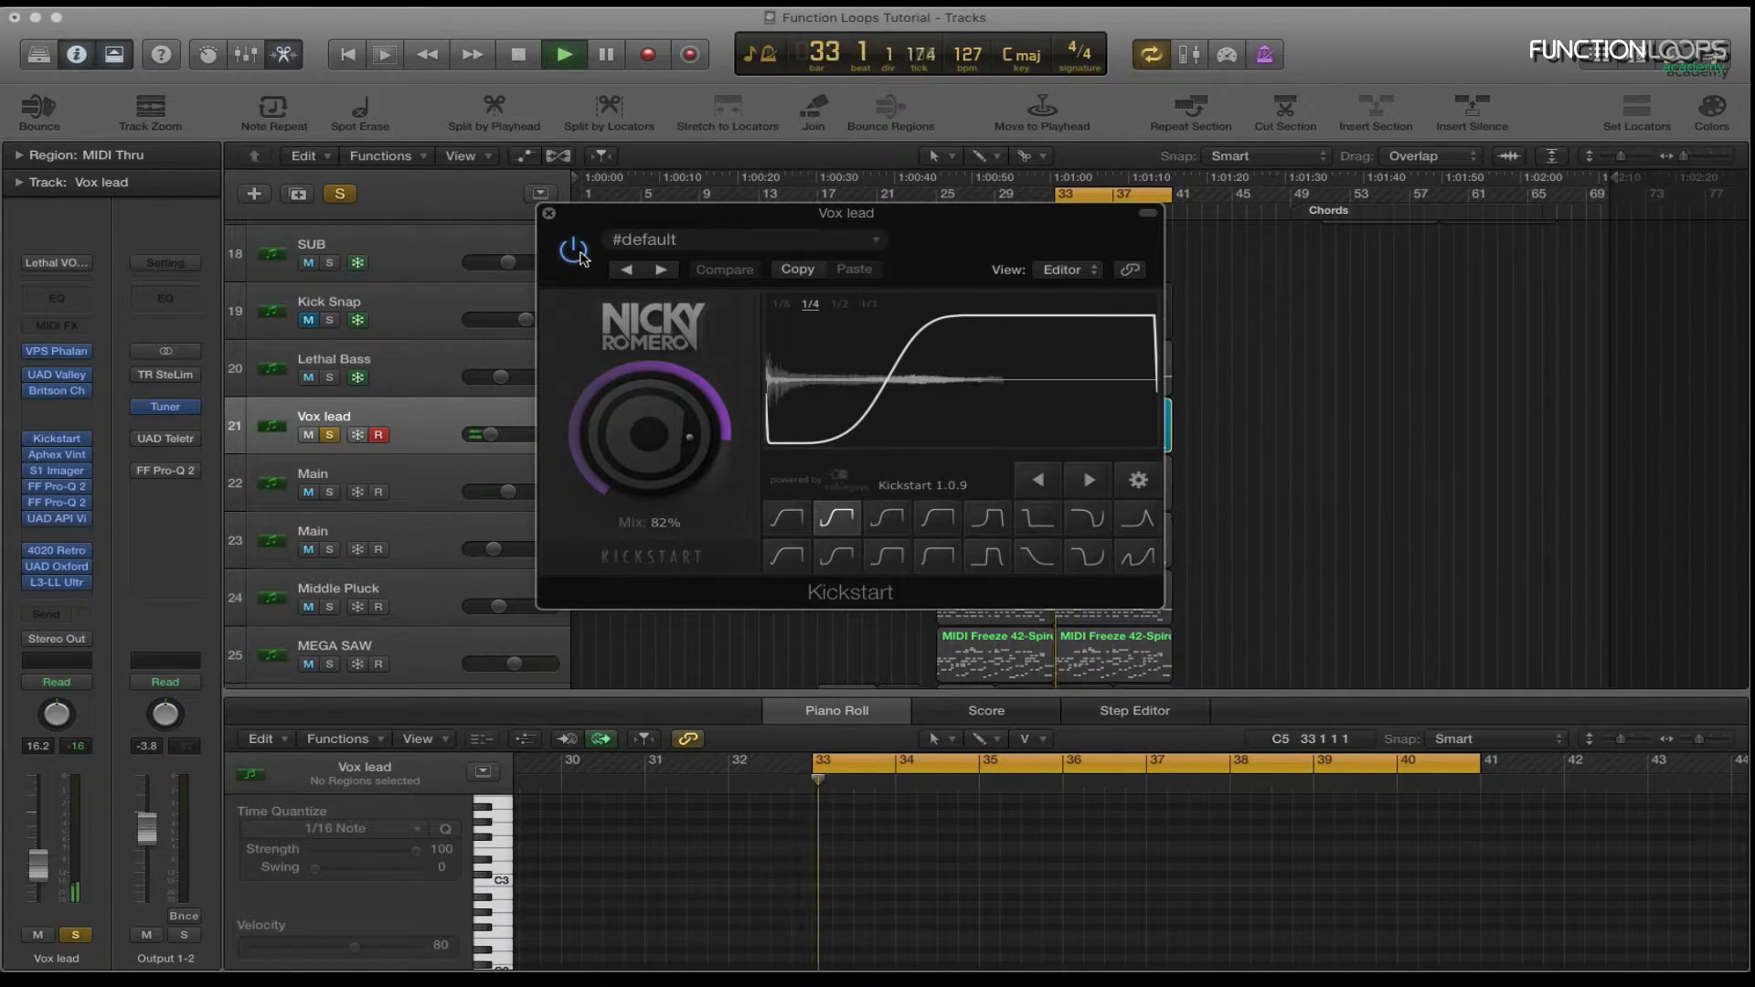
pyautogui.click(573, 249)
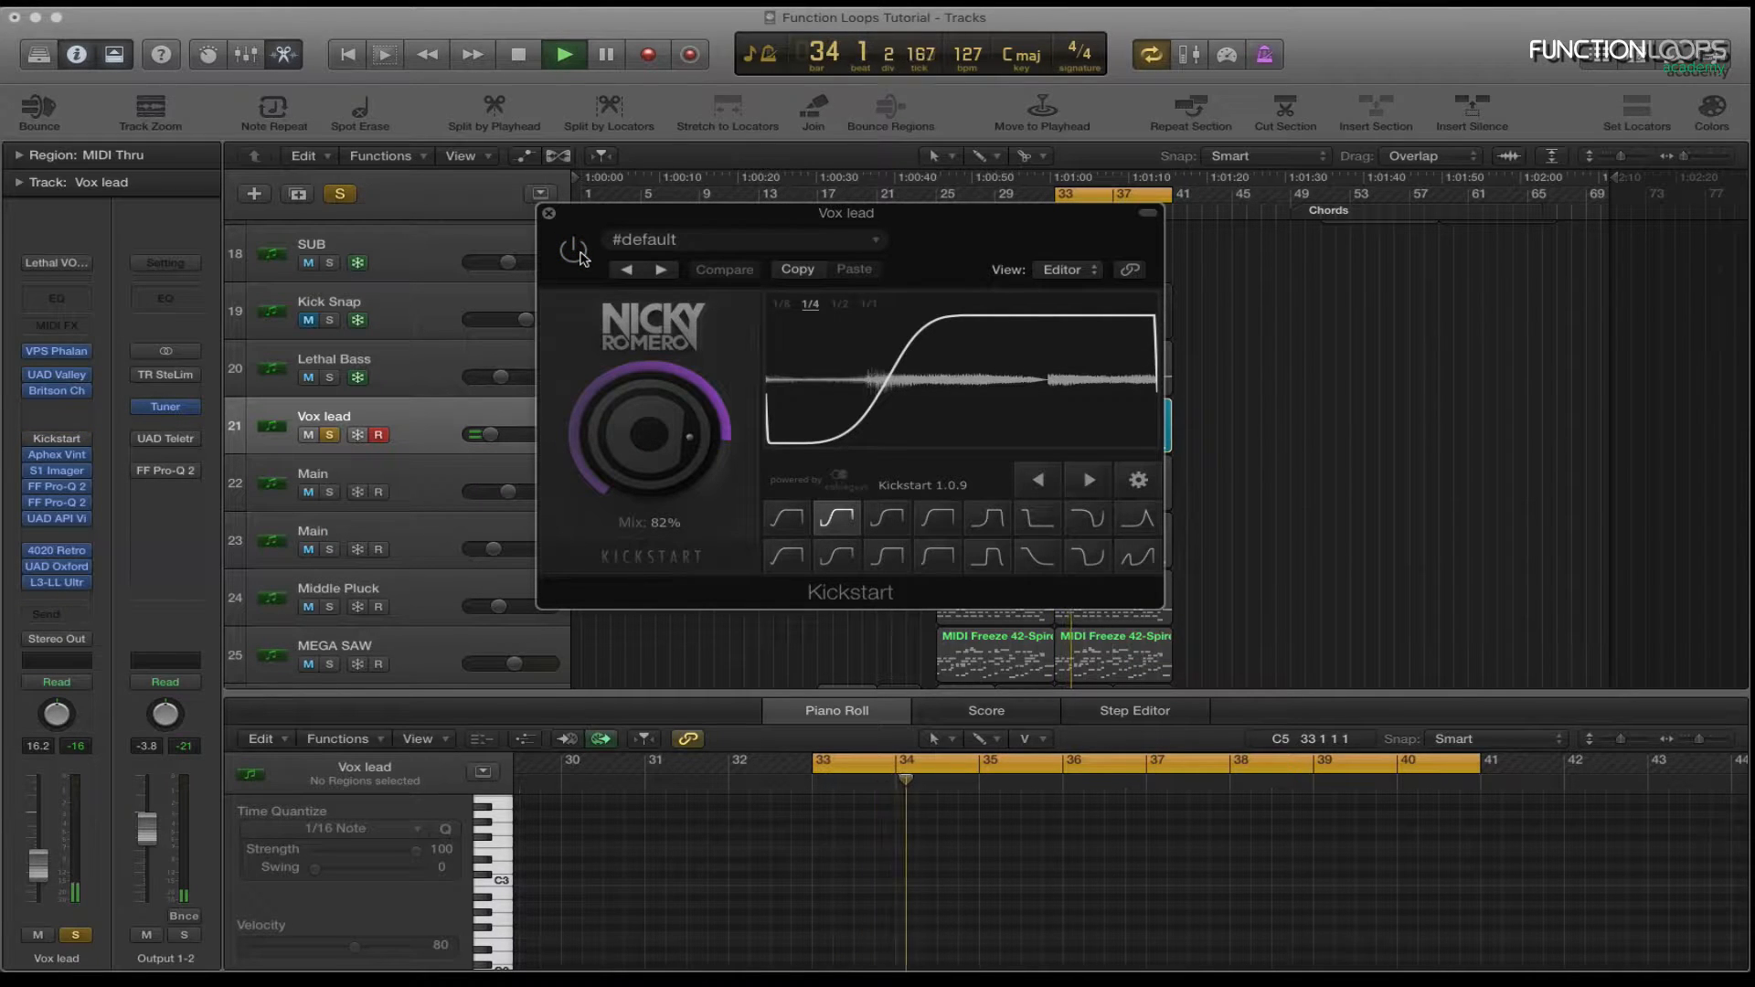
pyautogui.click(581, 253)
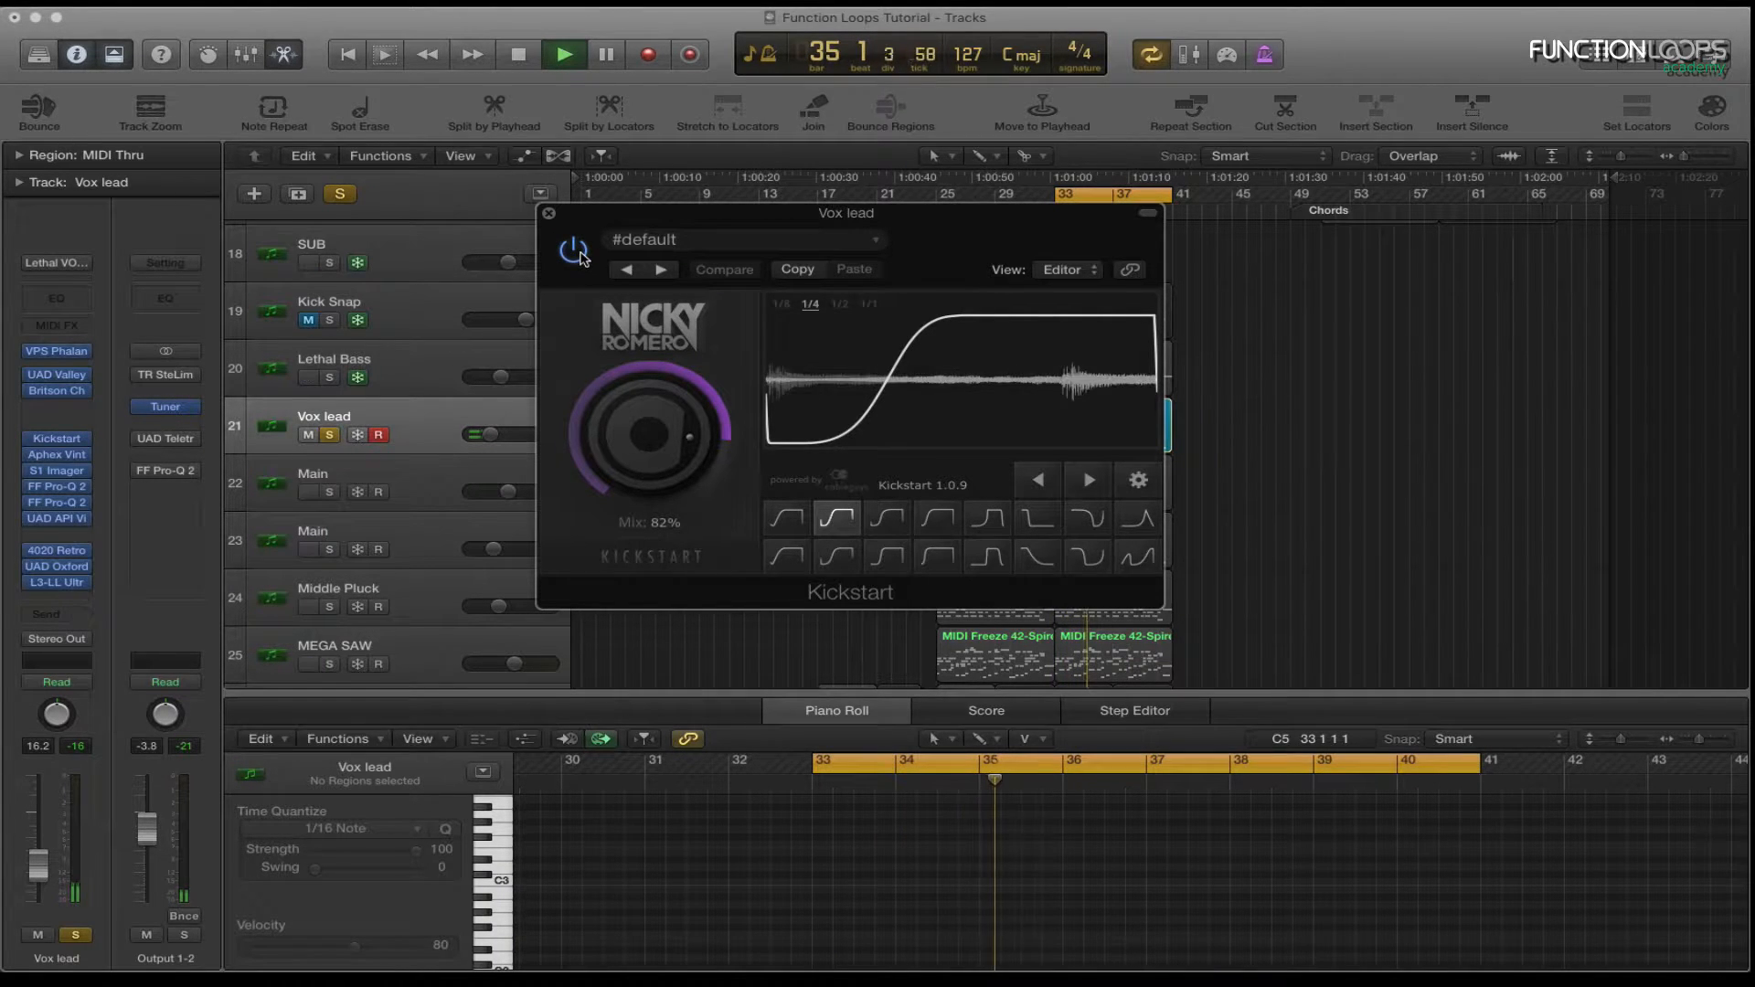
pyautogui.press('space')
pyautogui.click(549, 213)
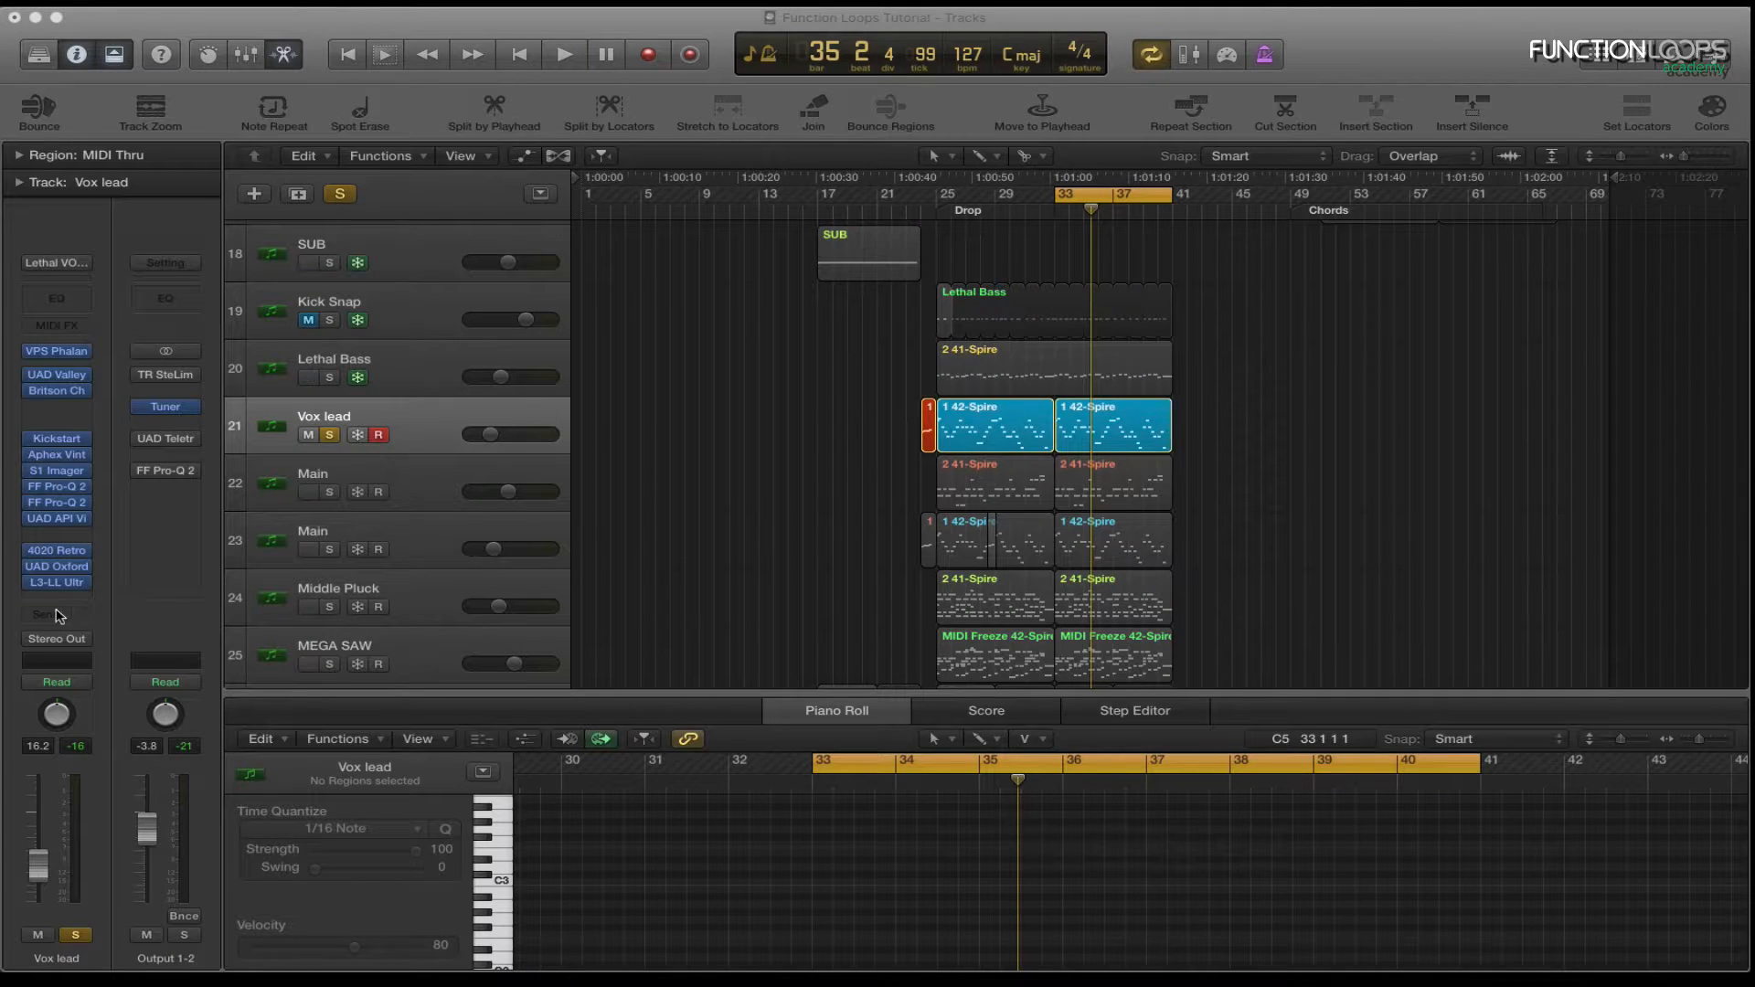
# Compare Vox lead with the Aphex Vintage Exciter off and on during playback, stop, and leave the exciter bypassed with its window hidden.
pyautogui.click(68, 453)
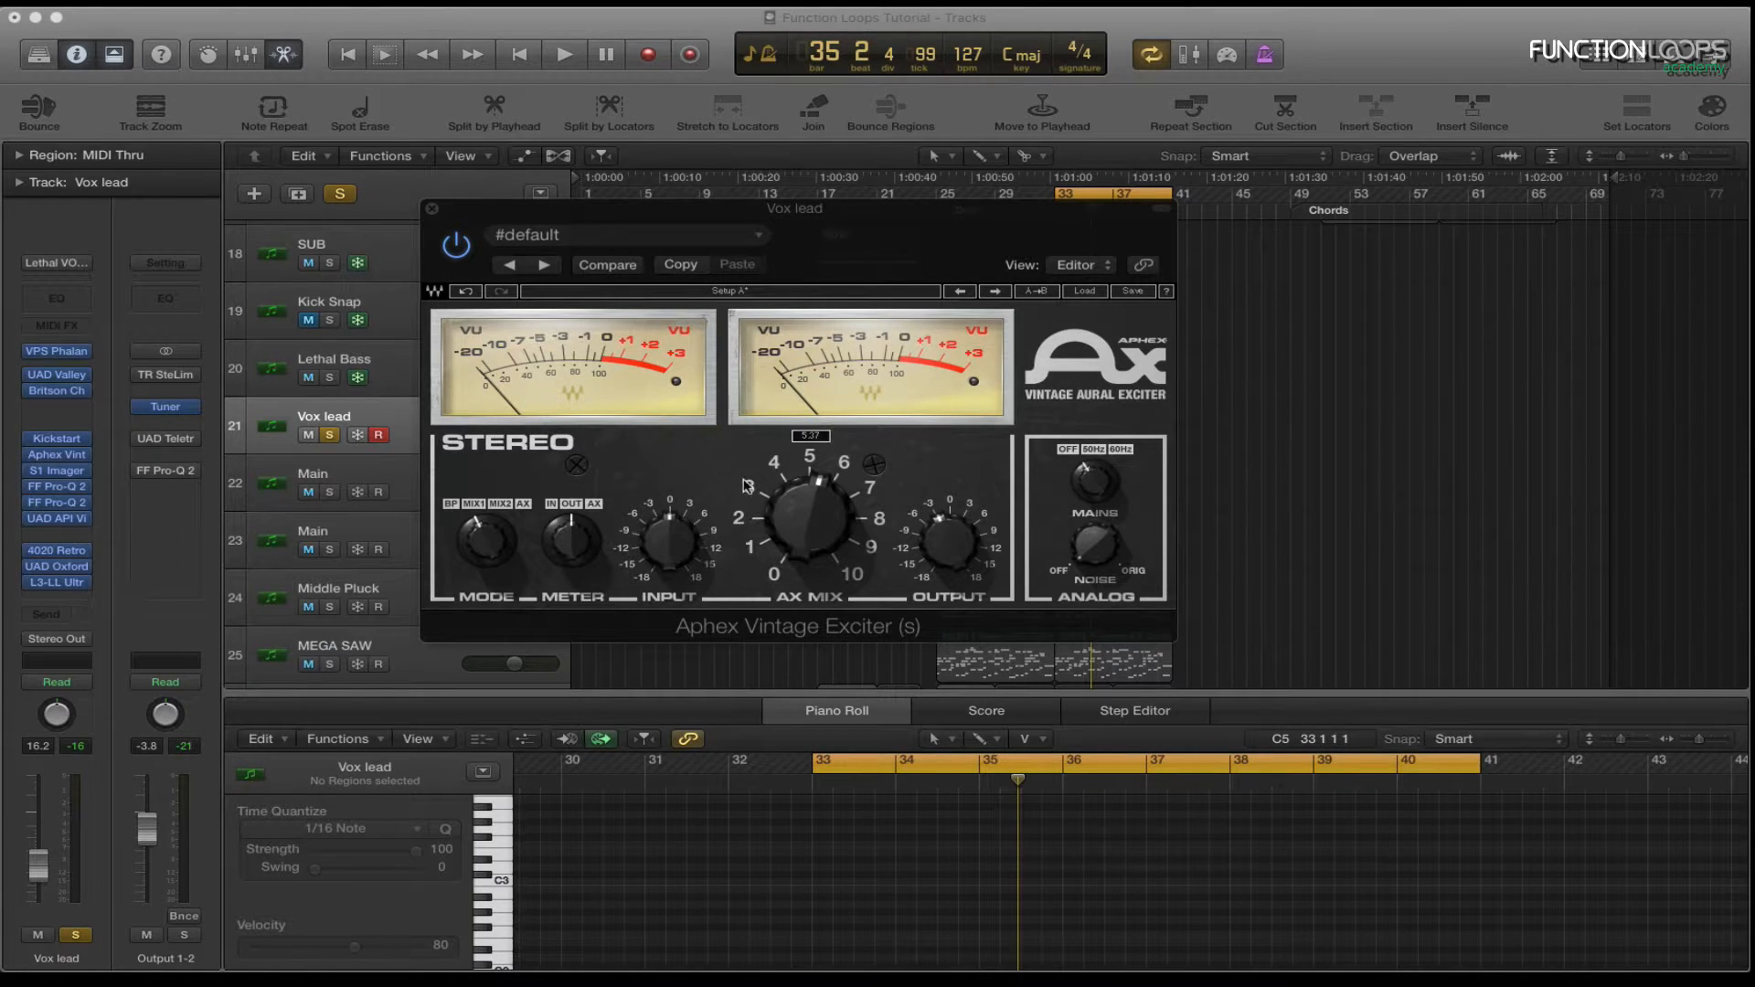
pyautogui.moveTo(674, 212); pyautogui.dragTo(719, 214)
pyautogui.press('space')
pyautogui.moveTo(1065, 220); pyautogui.dragTo(1057, 220)
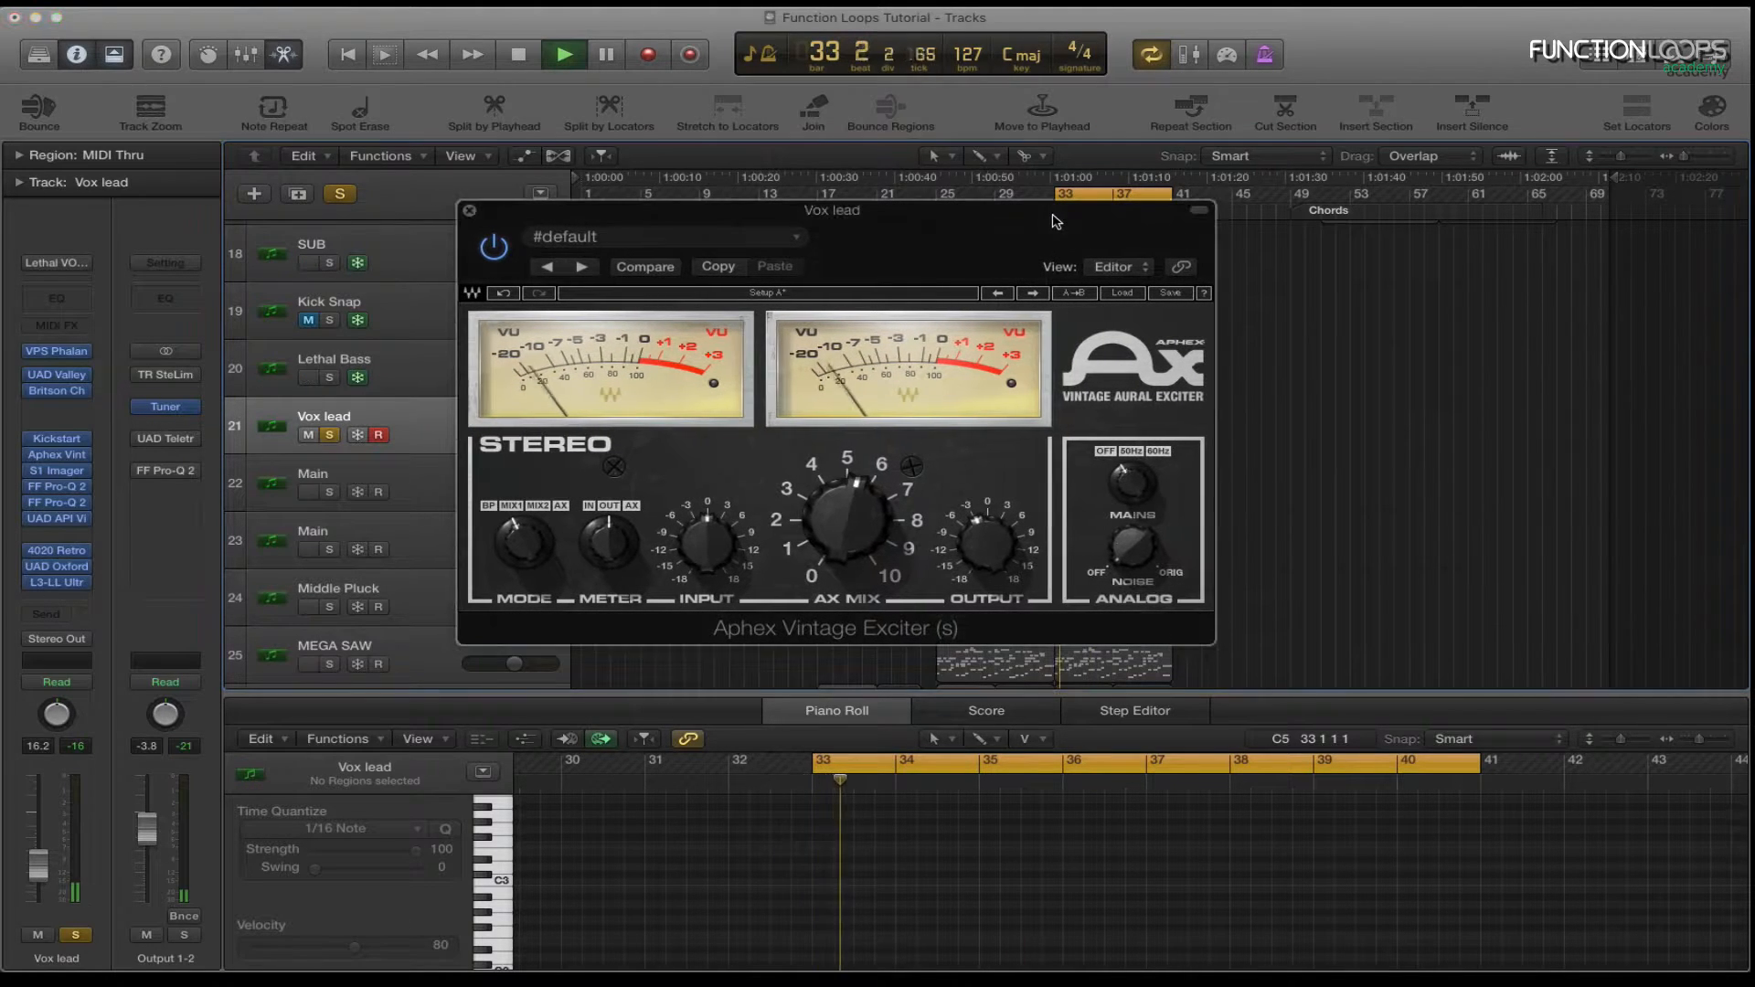
pyautogui.click(501, 250)
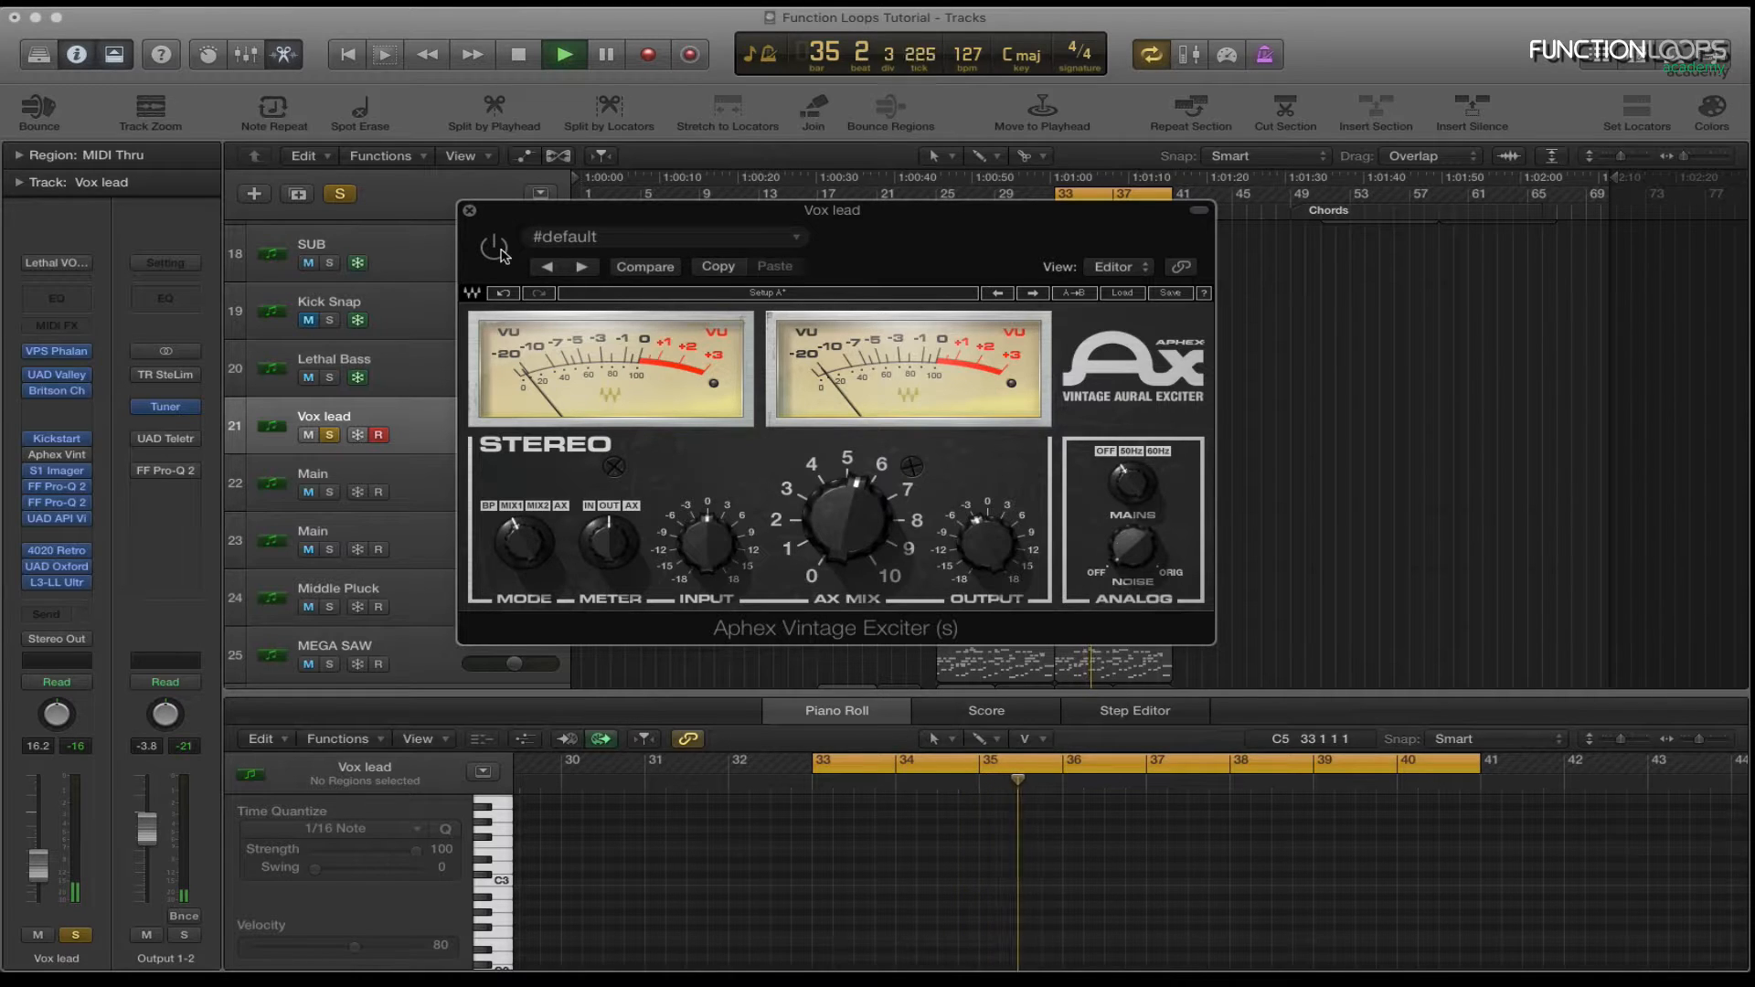
pyautogui.click(502, 251)
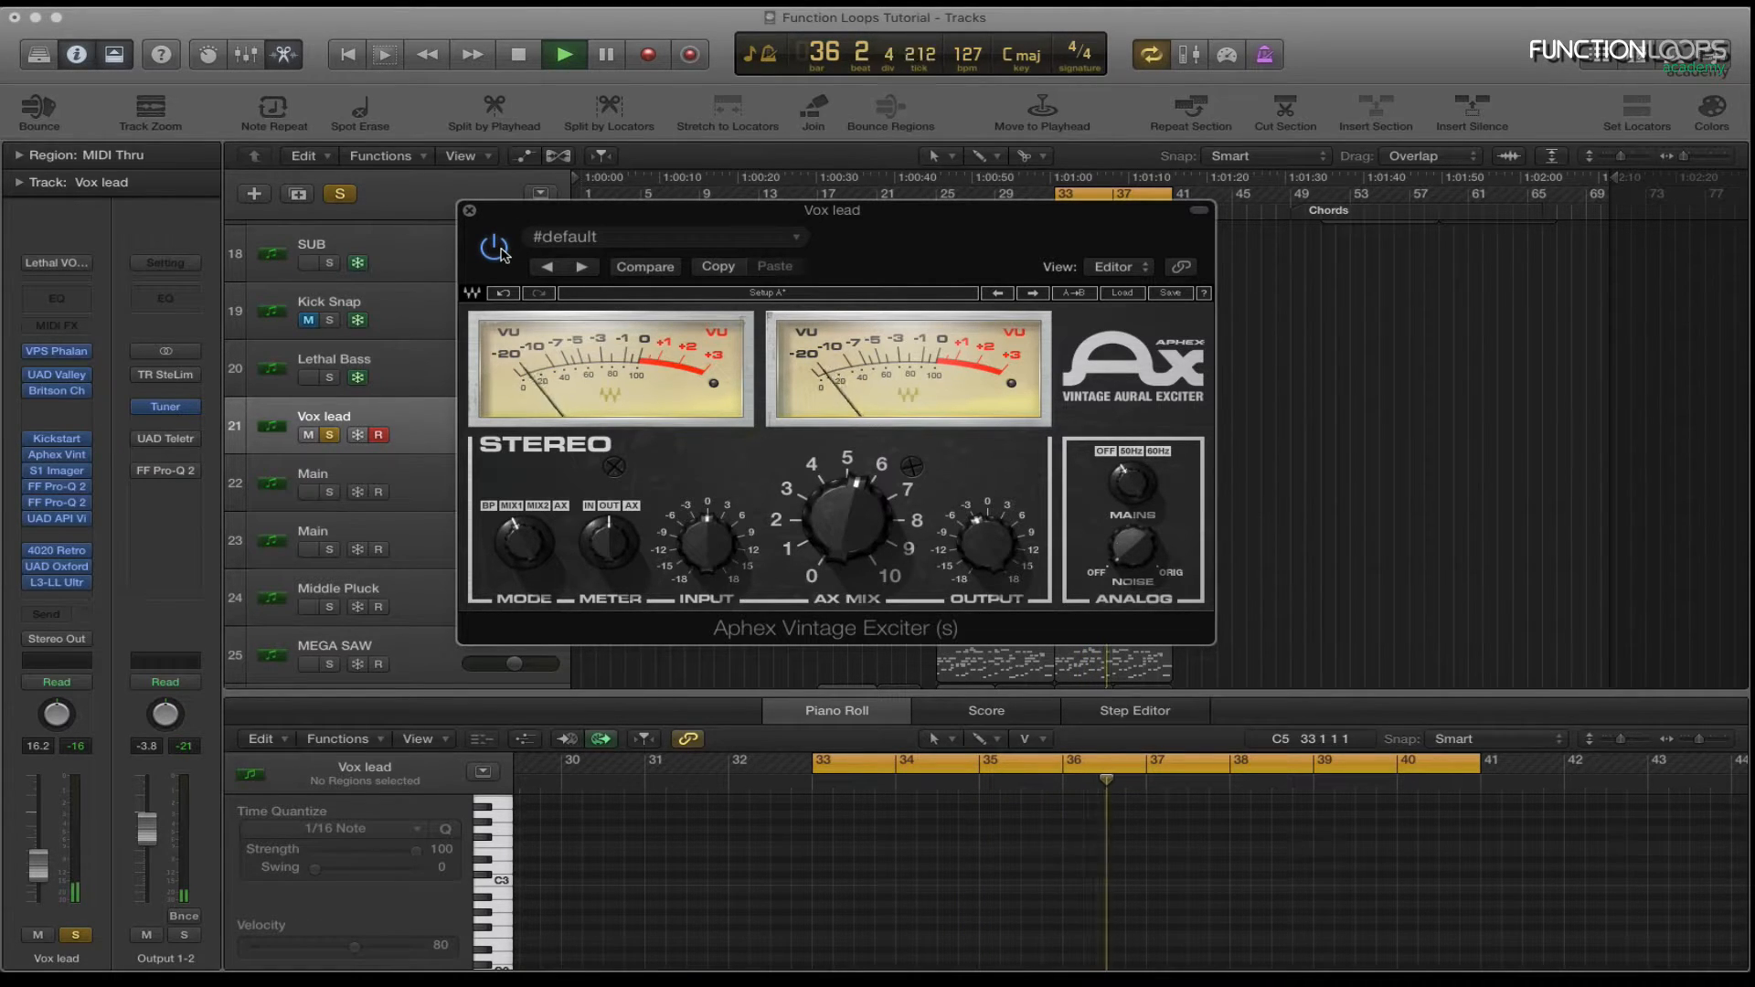
pyautogui.press('space')
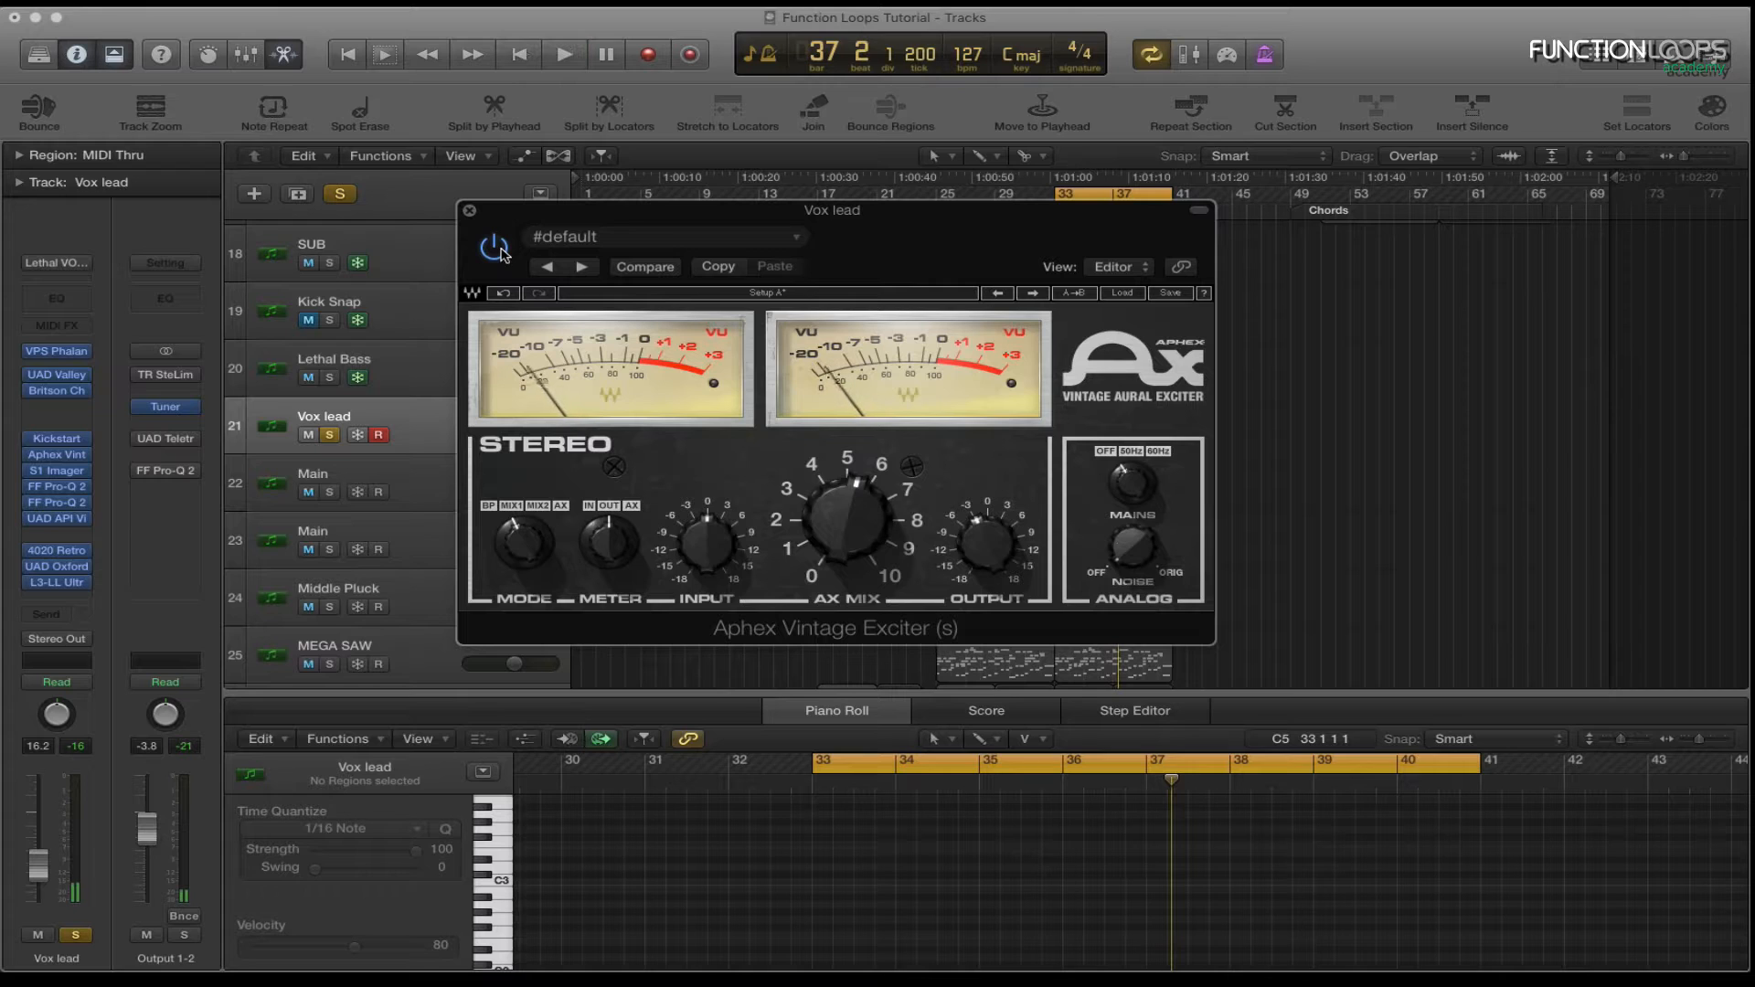
pyautogui.click(501, 249)
pyautogui.moveTo(594, 214); pyautogui.dragTo(1, 261)
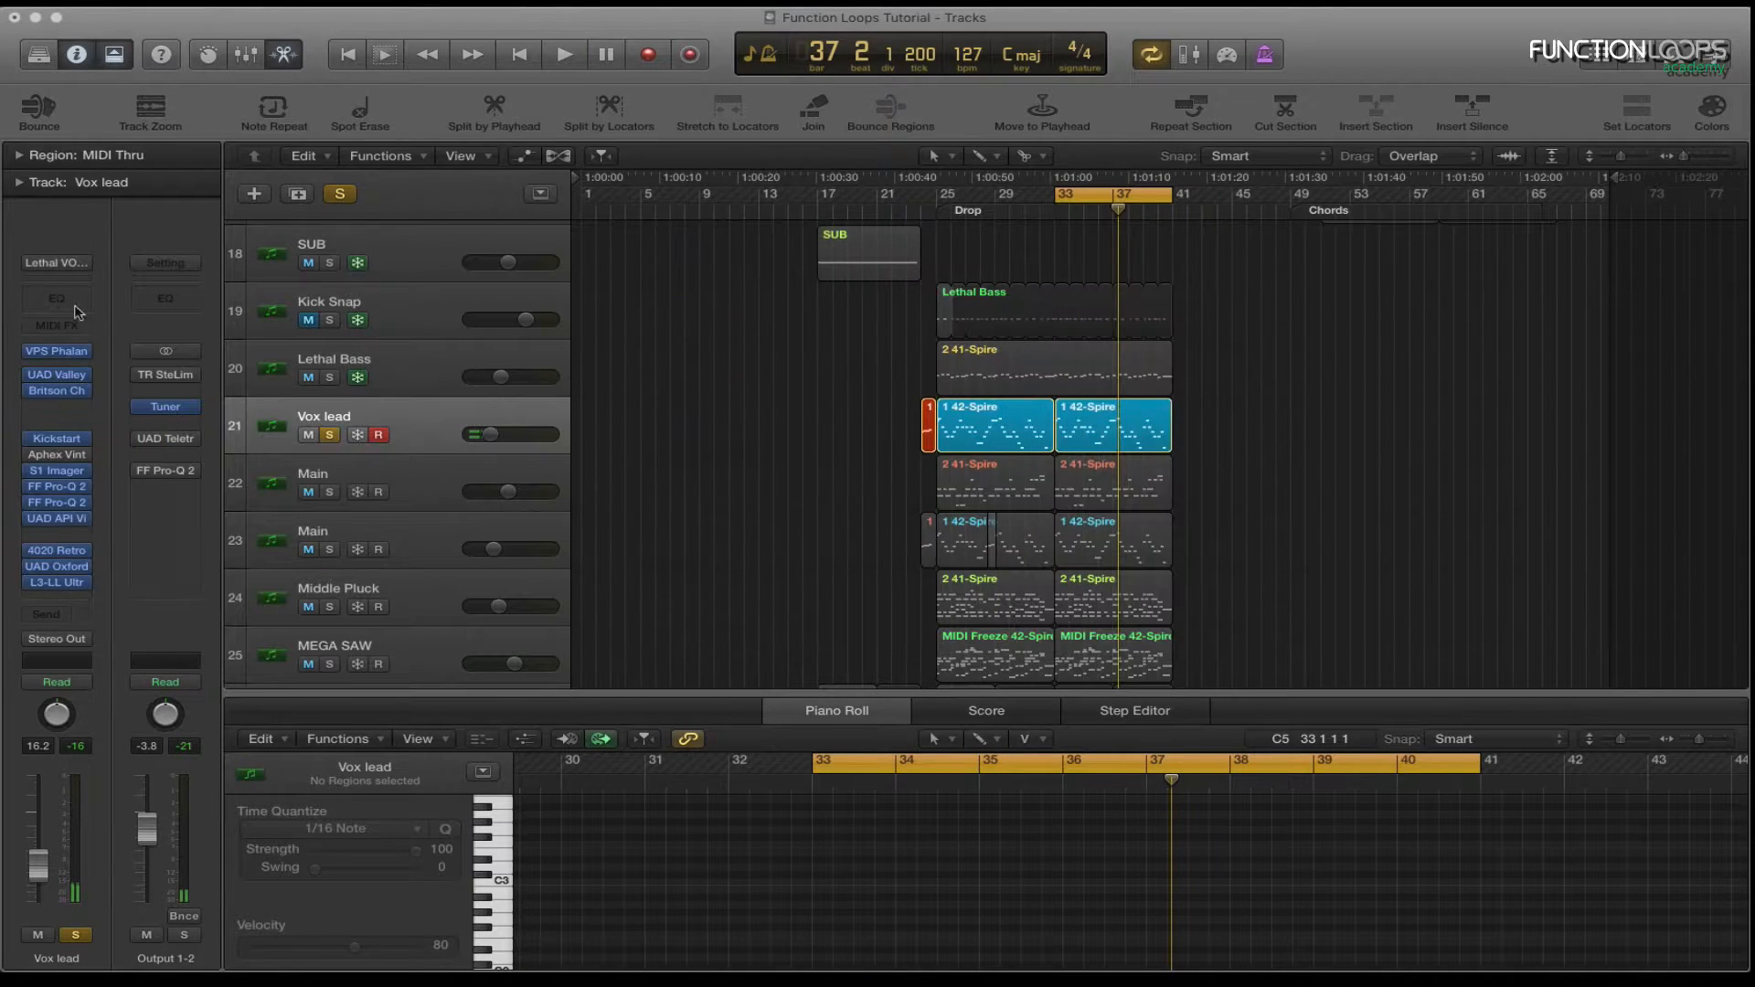
# Select the Vox lead region at bar 33 with all its notes, and play it while switching the Aphex Vintage Exciter back on.
pyautogui.click(1108, 435)
pyautogui.press('super+a')
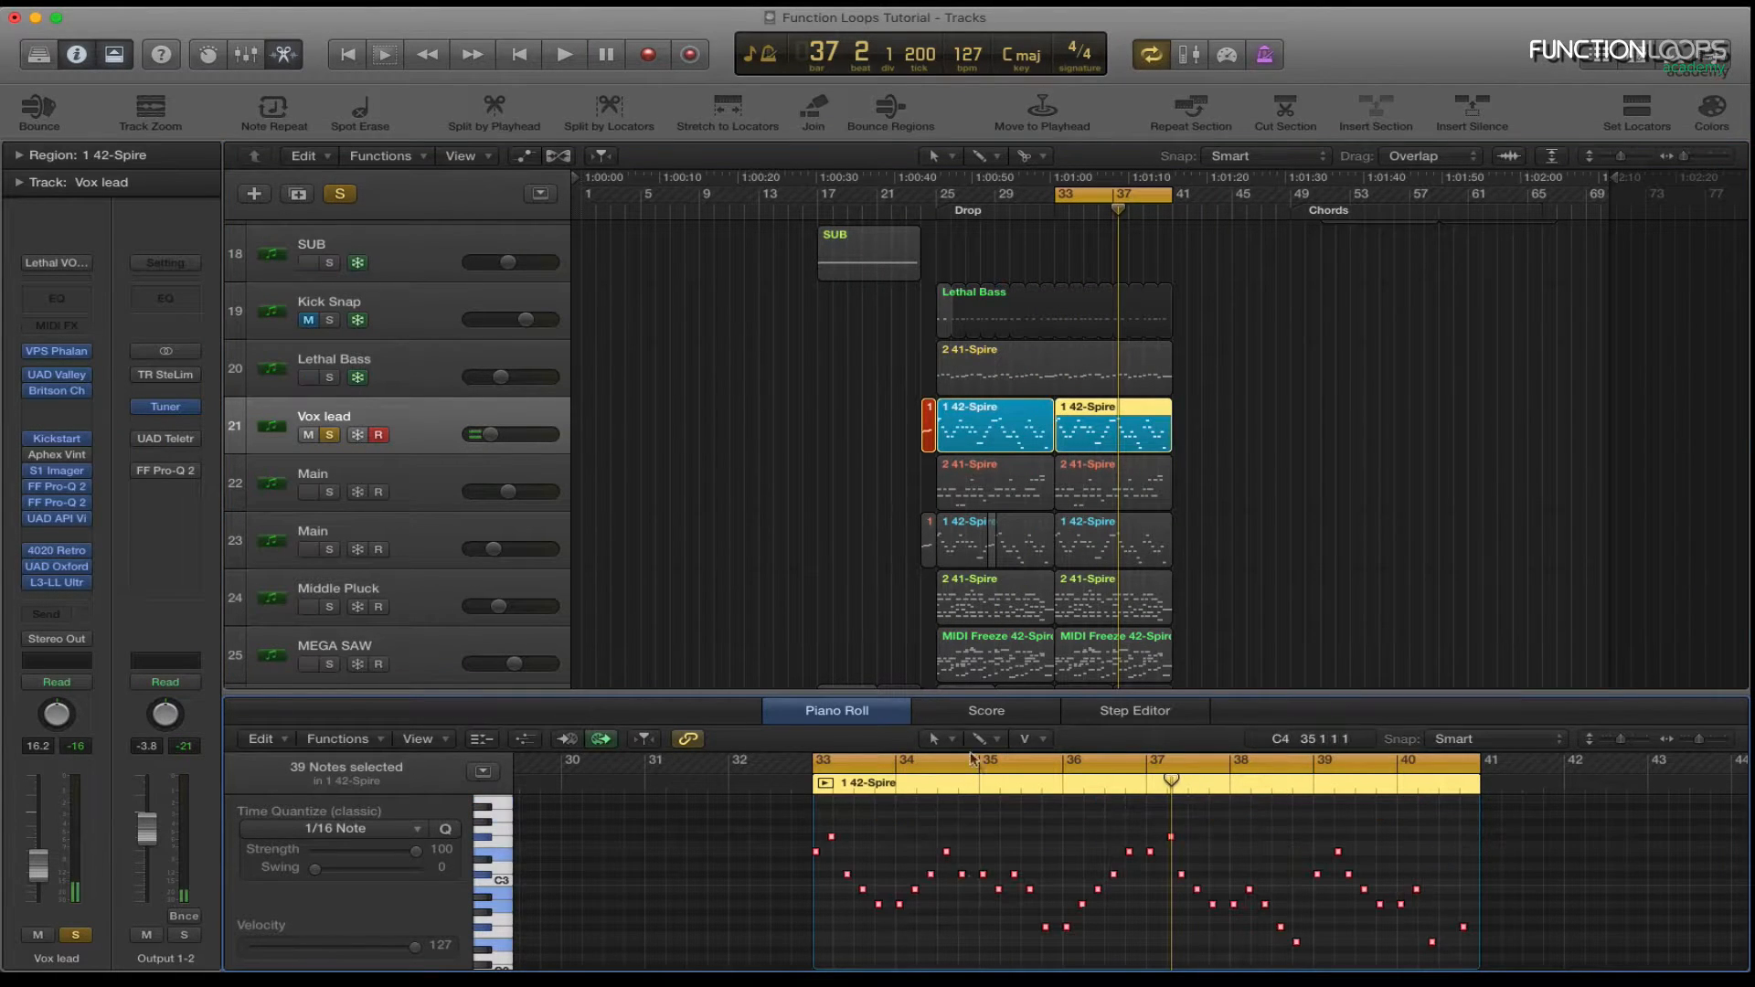
pyautogui.press('space')
pyautogui.press('v')
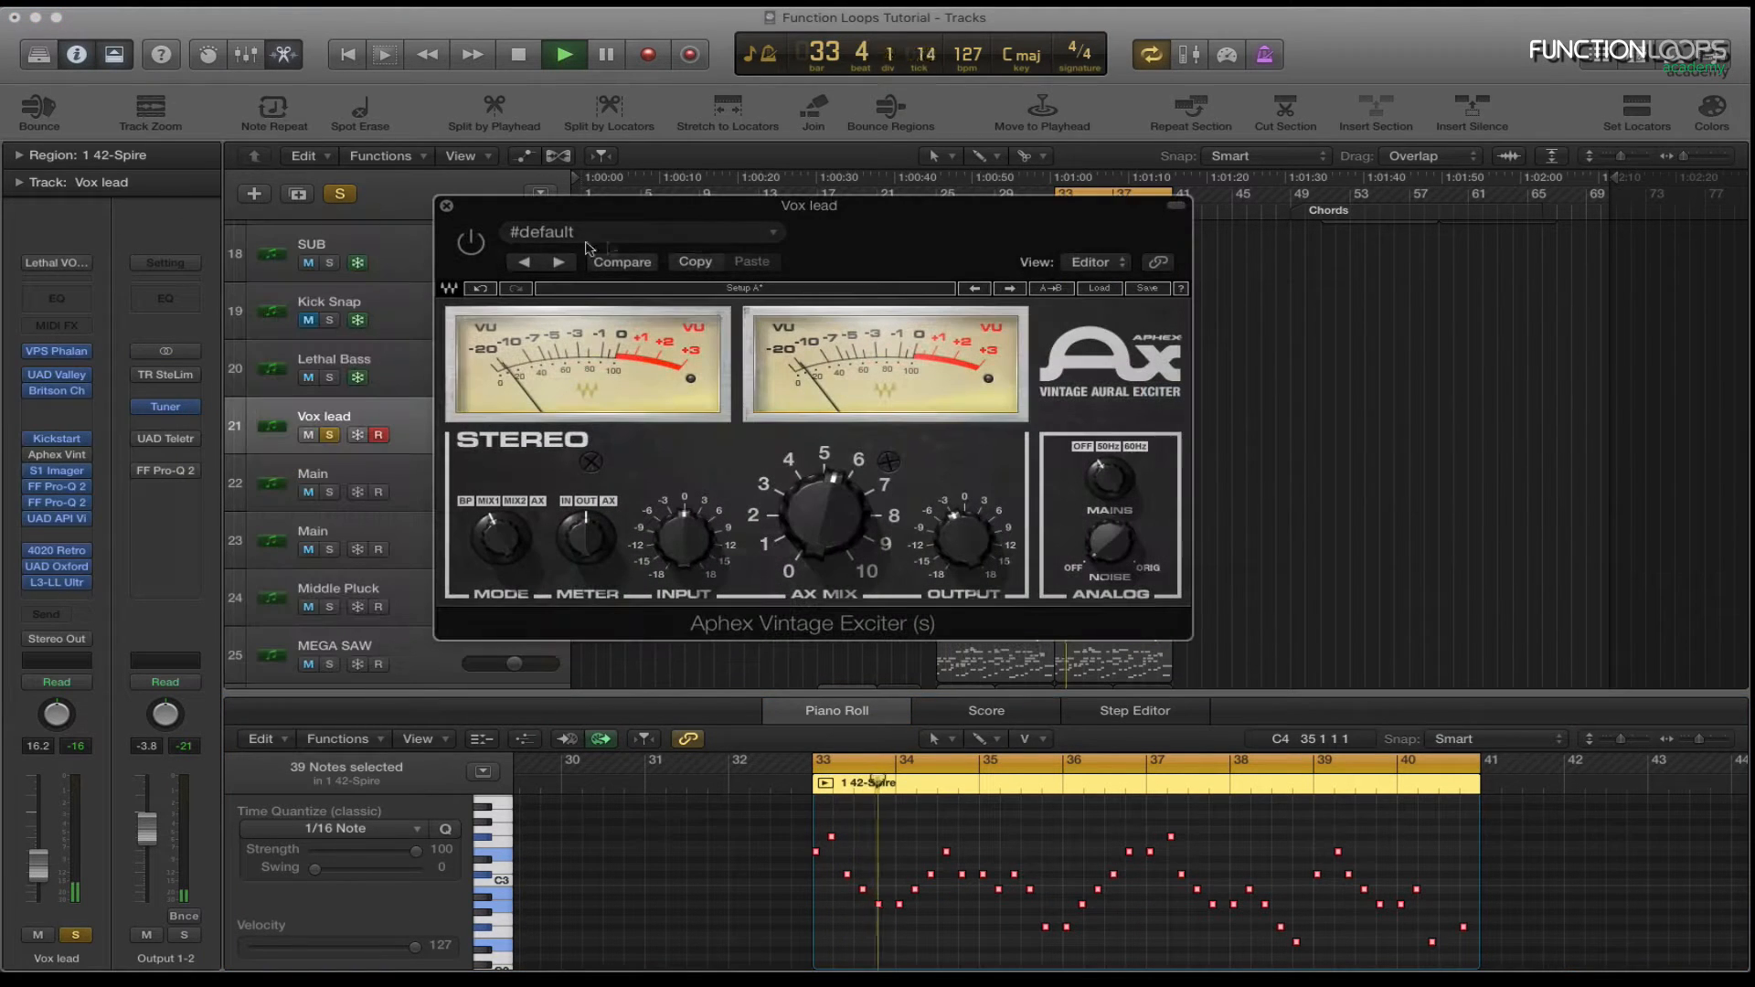
pyautogui.click(469, 245)
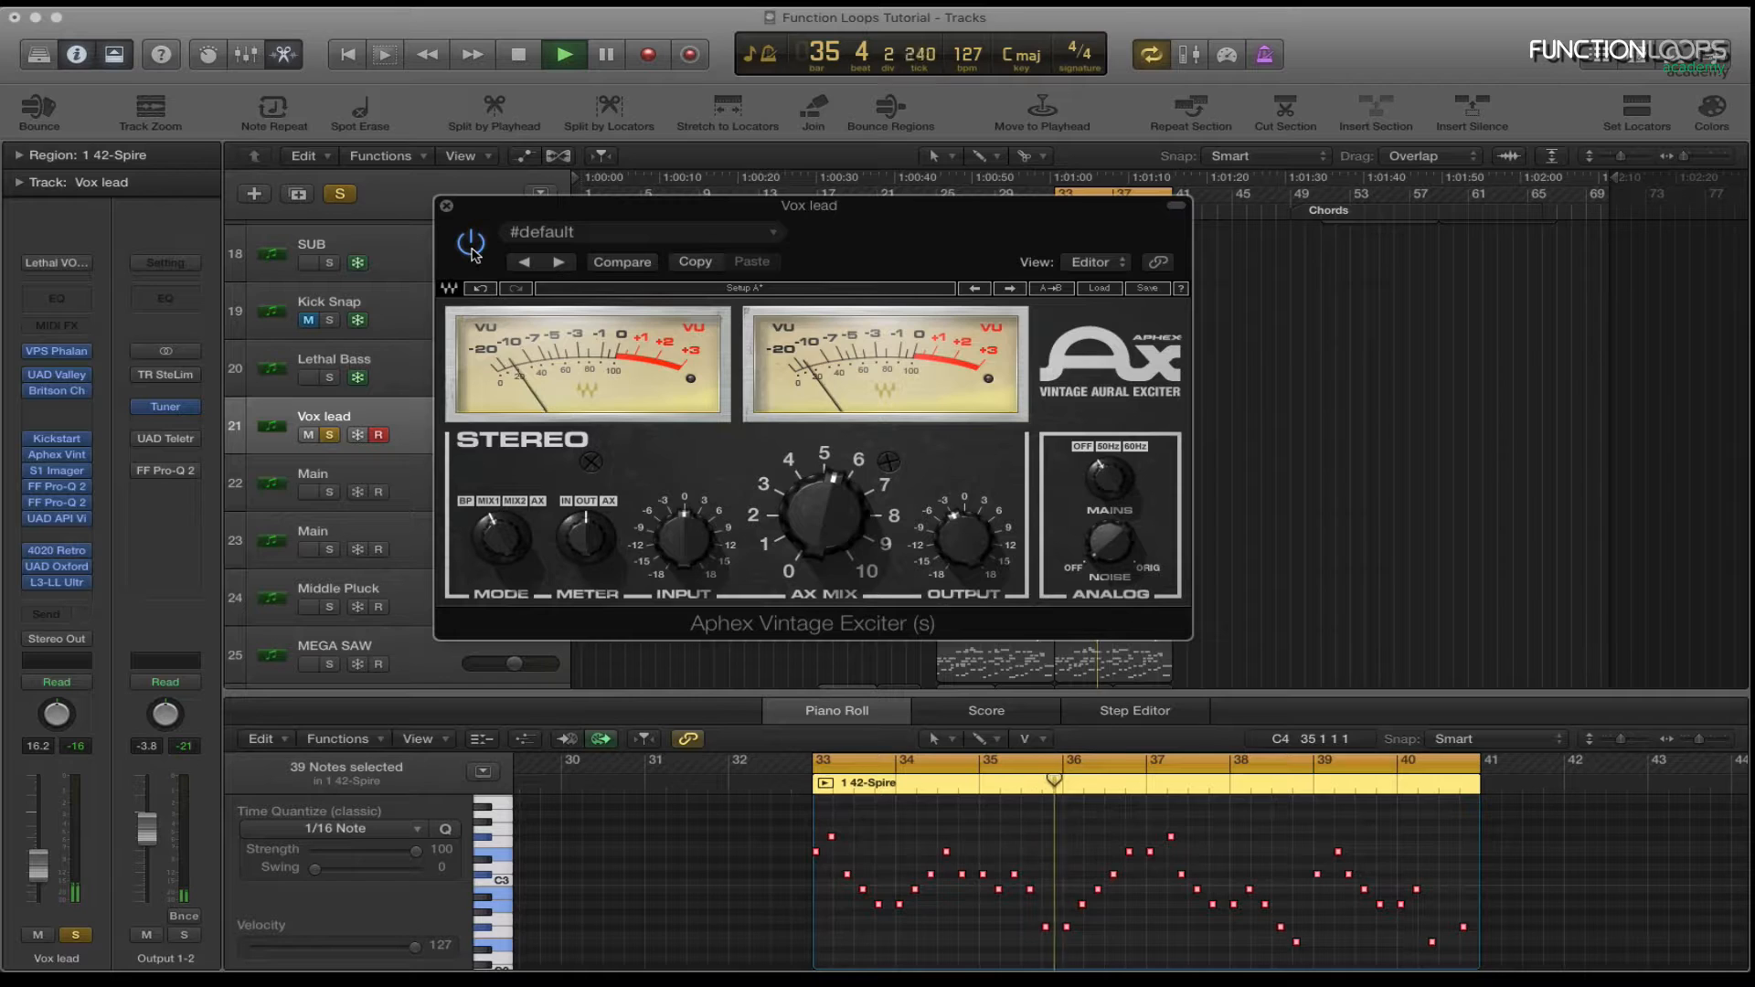
# Stop playback, close the Aphex Vintage Exciter on Vox lead and deselect the Vox lead region.
pyautogui.press('space')
pyautogui.click(468, 240)
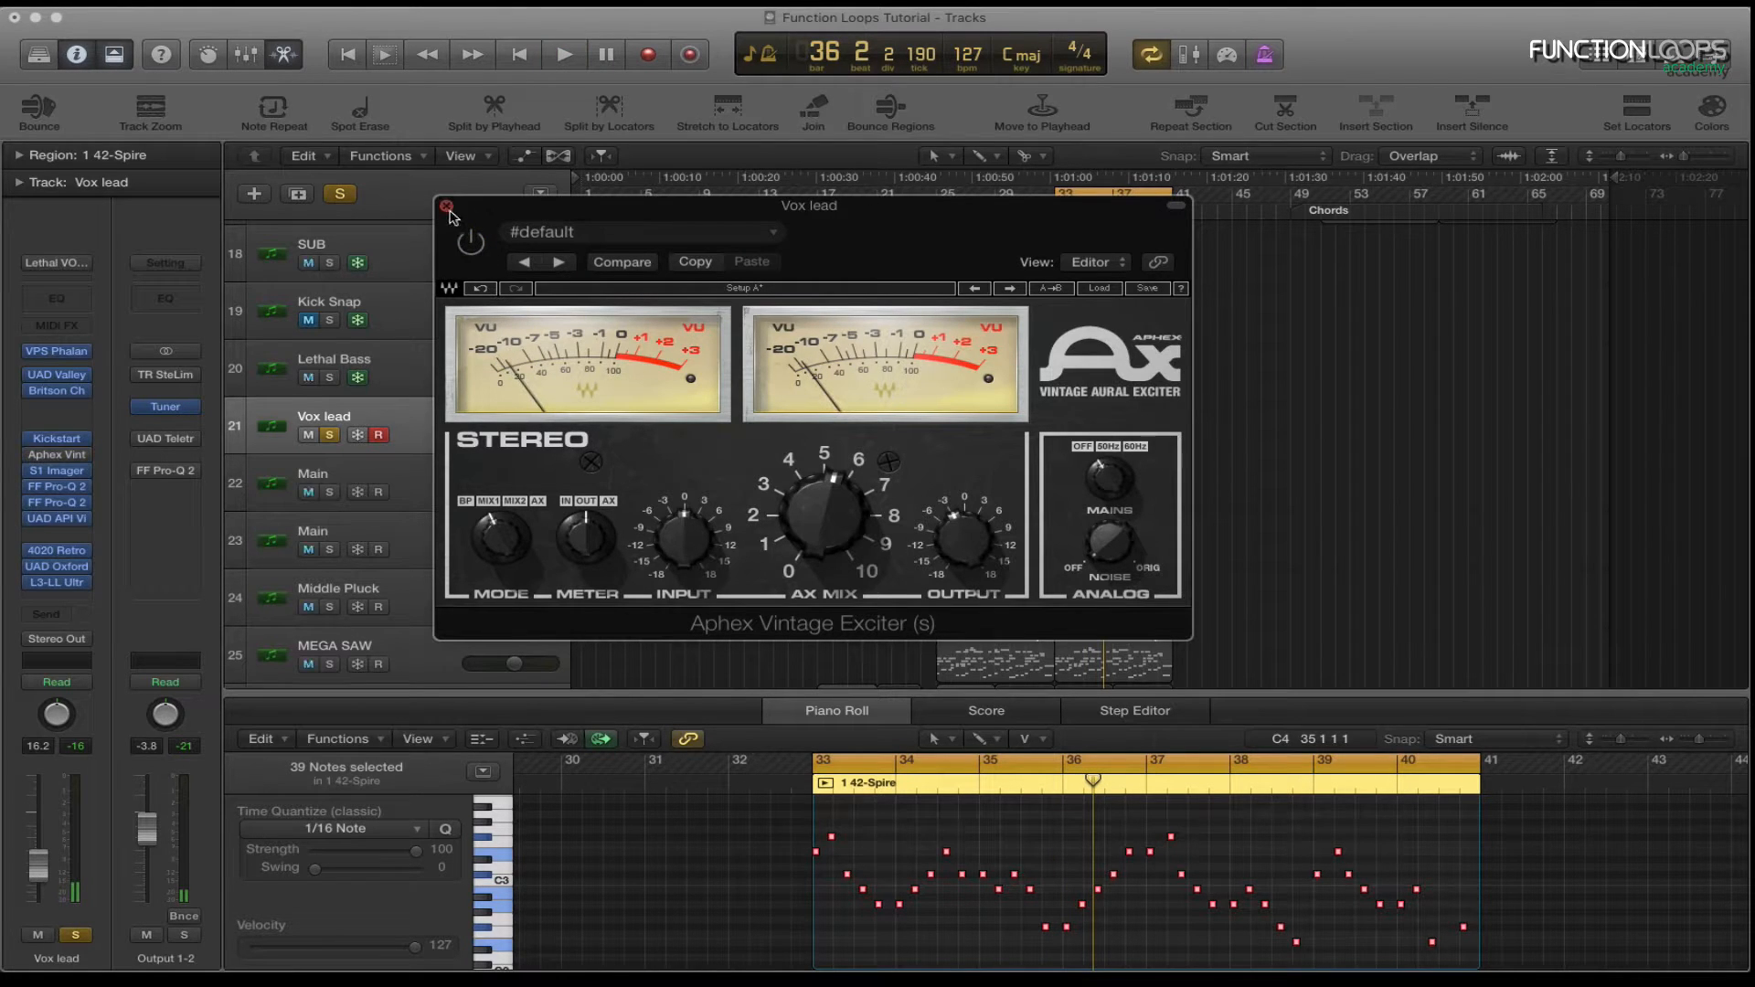
pyautogui.click(446, 207)
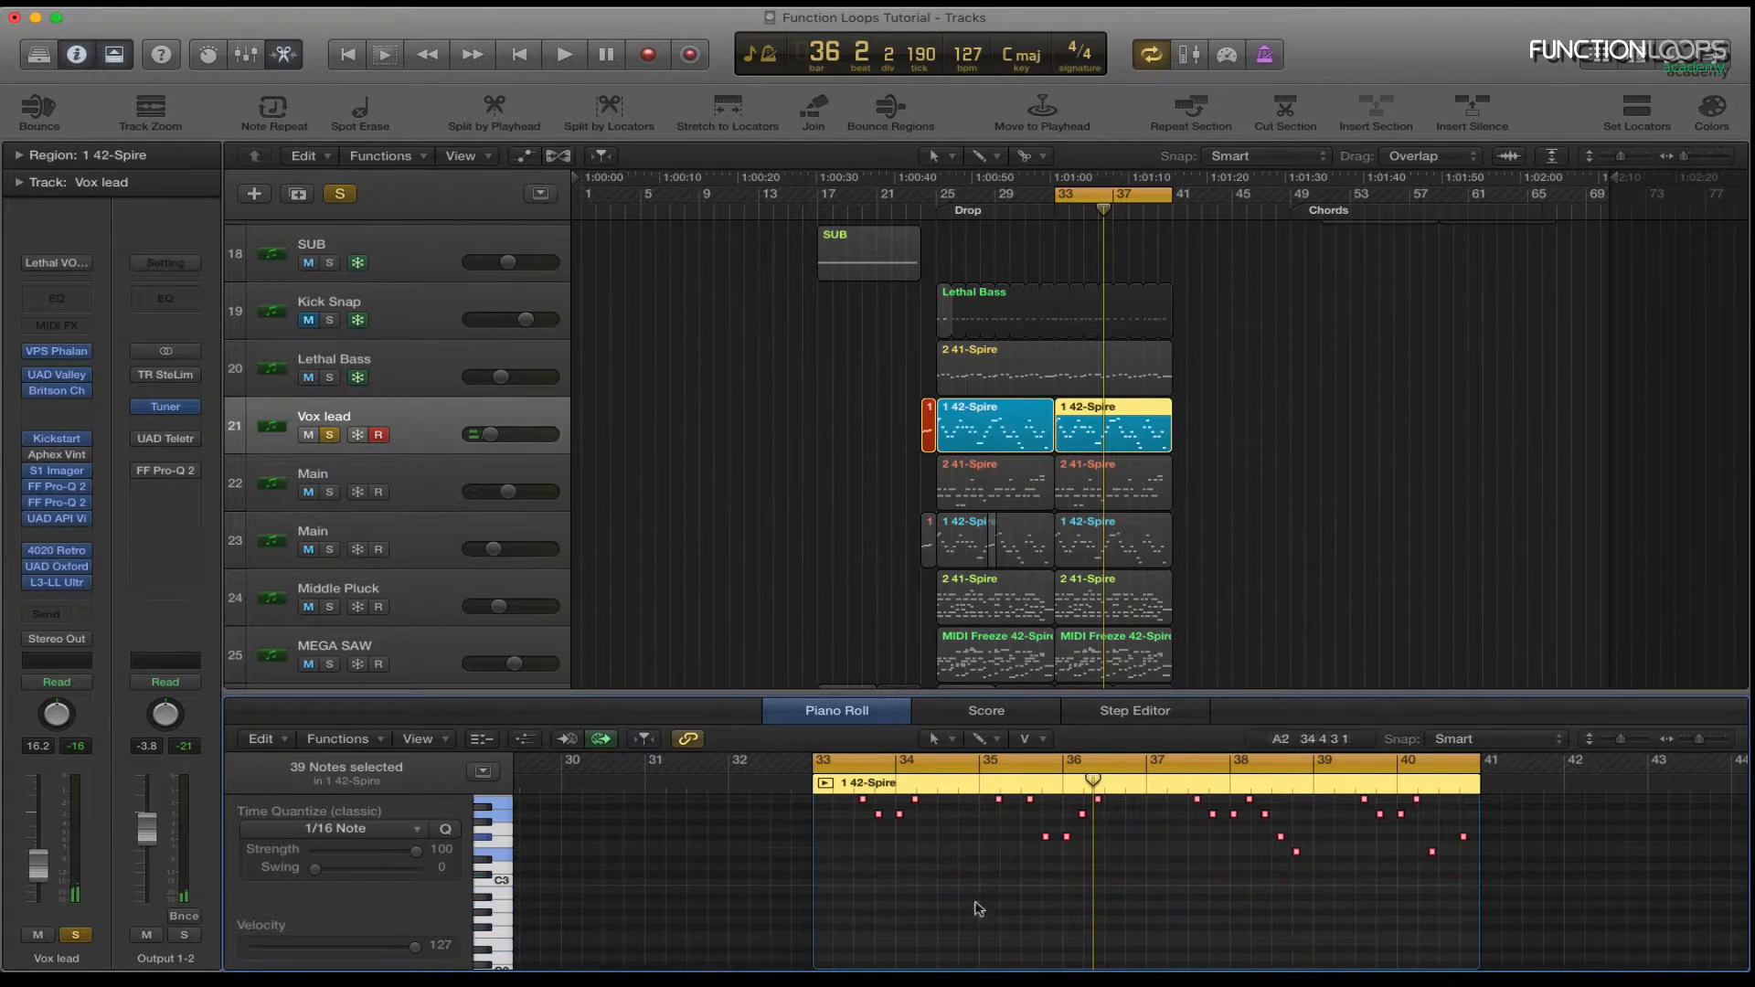
pyautogui.scroll(3, 978, 908)
pyautogui.click(619, 389)
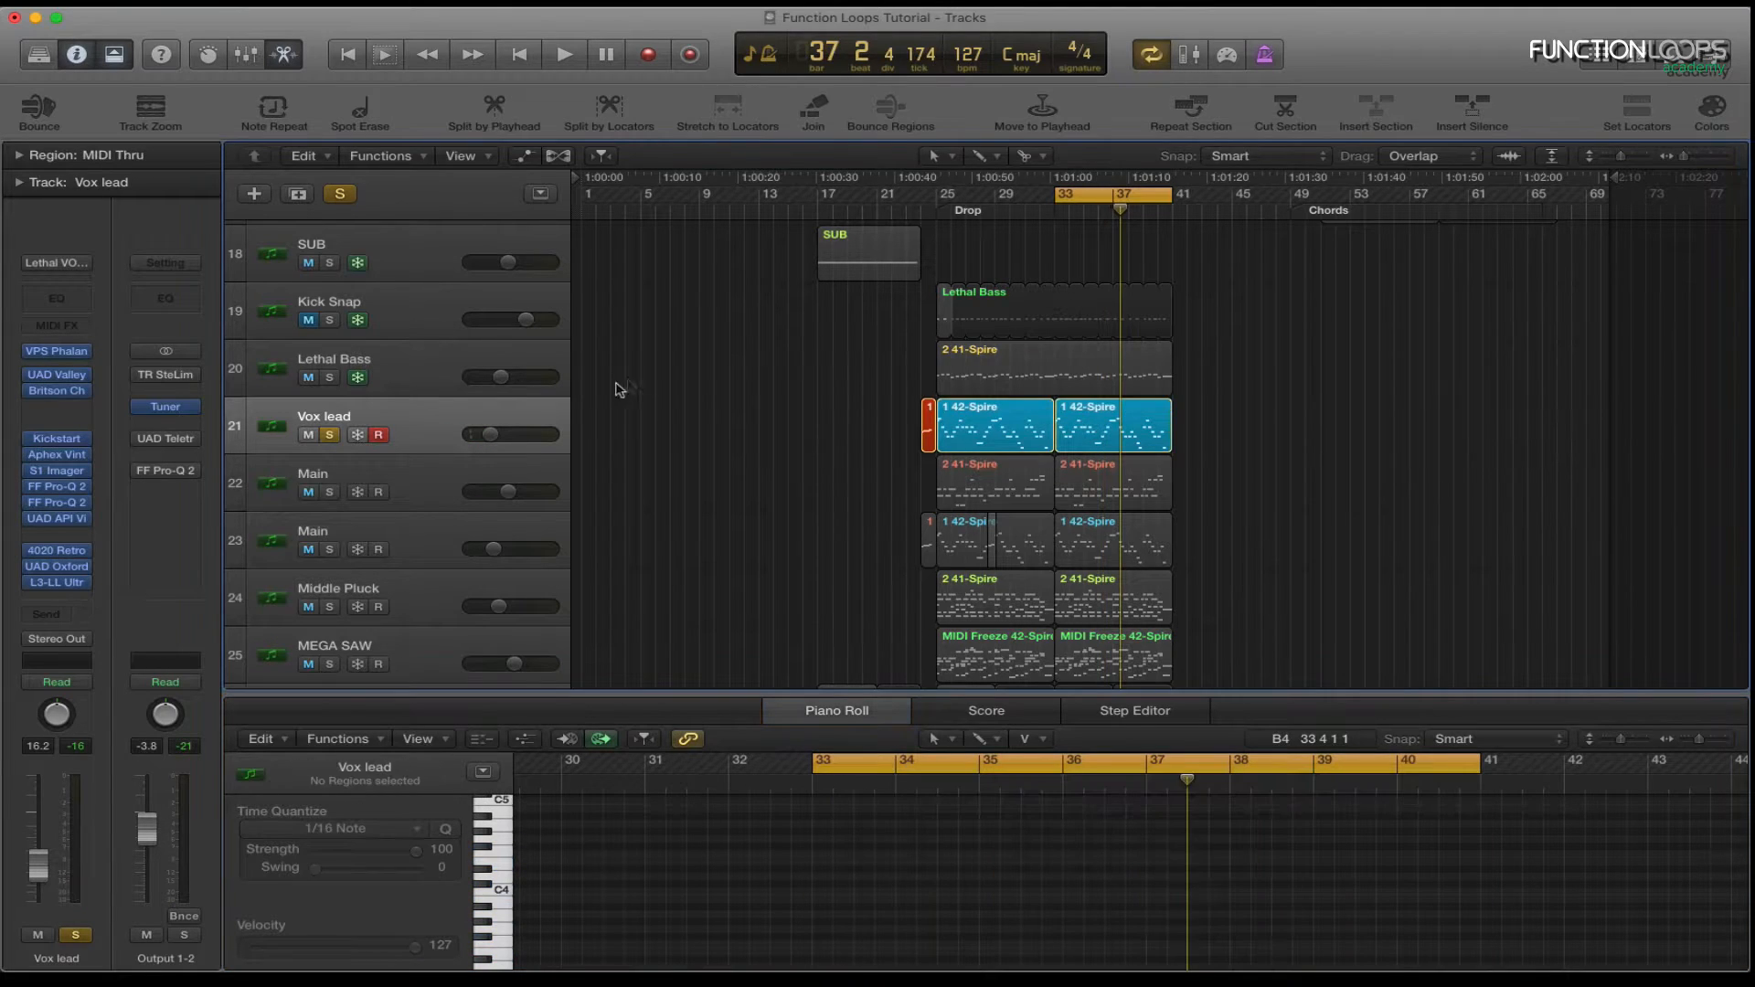
# Audition the S1 Imager insert on Vox lead by bypassing and re-enabling it during playback, and stop.
pyautogui.click(60, 470)
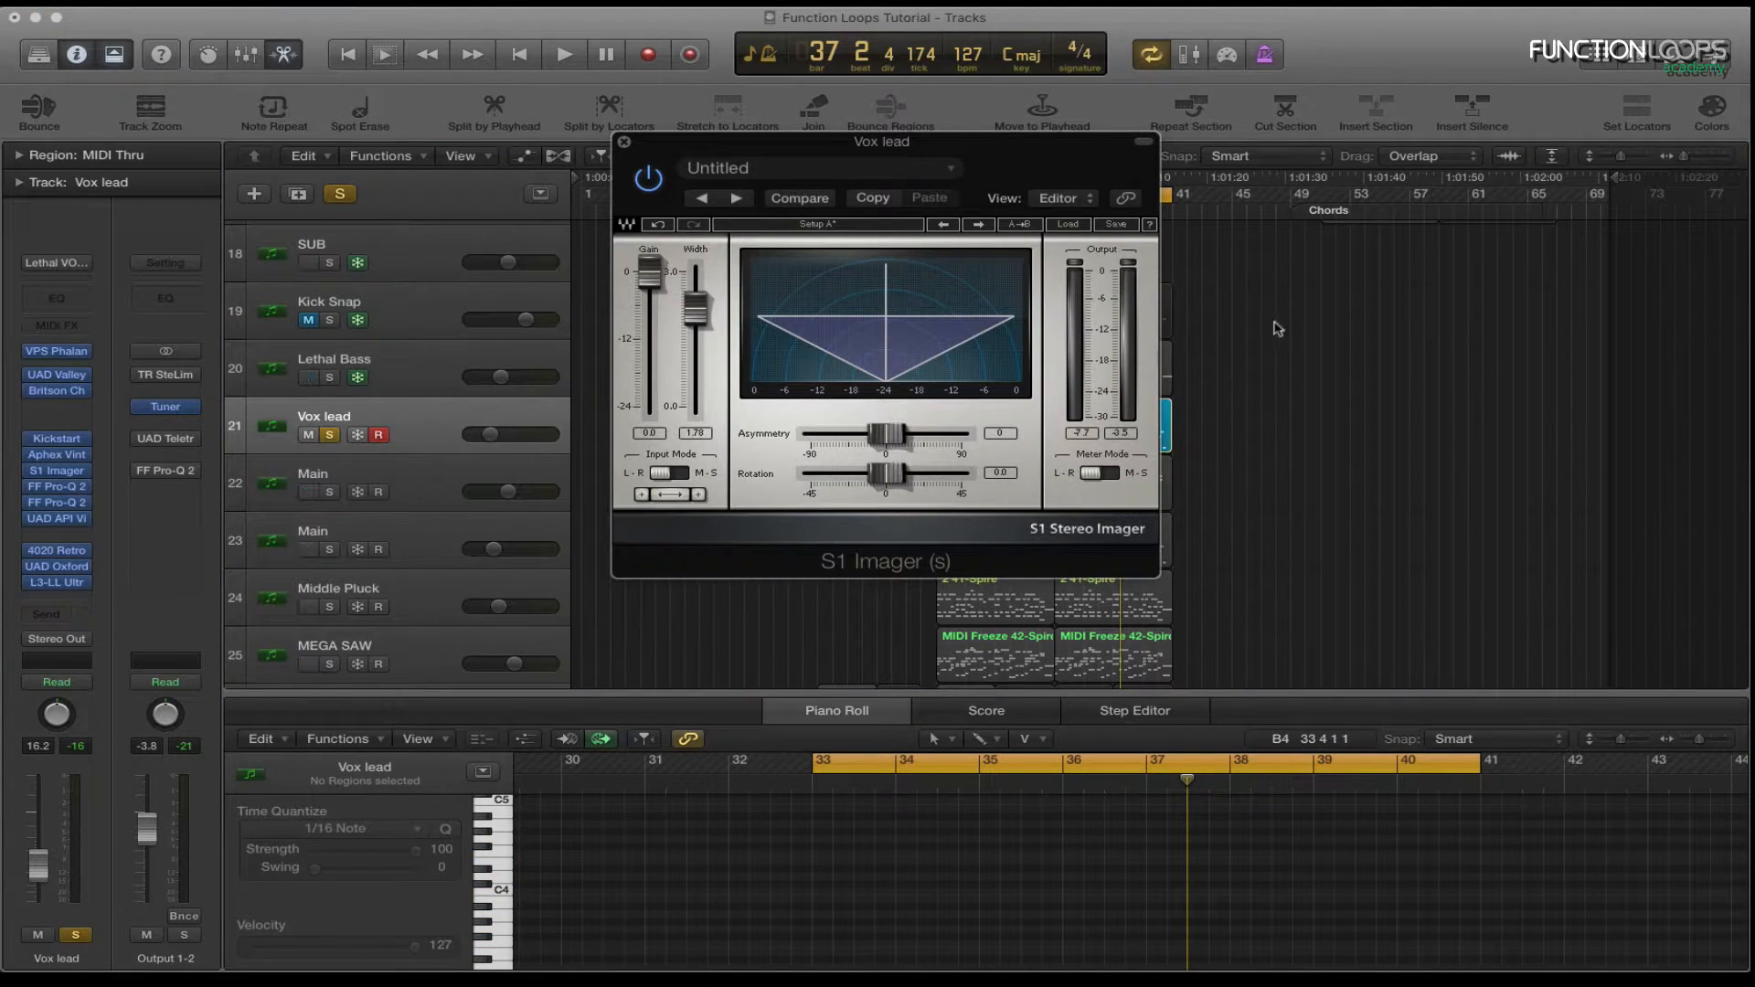
pyautogui.press('space')
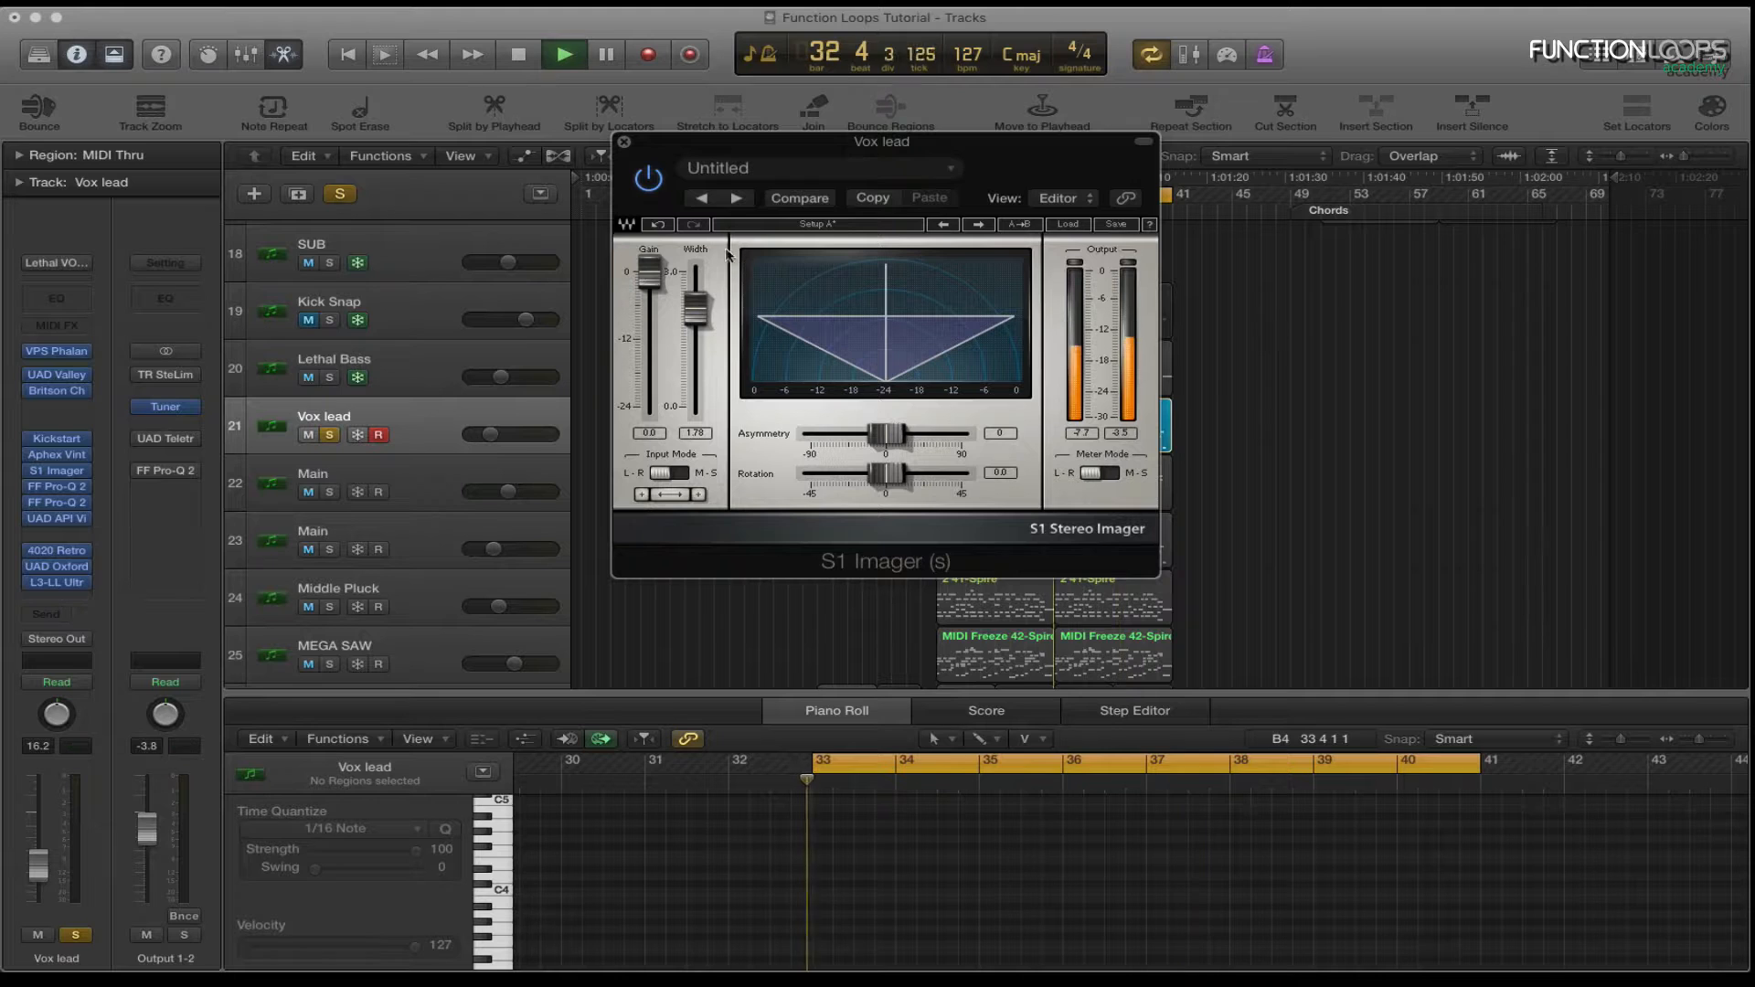
pyautogui.click(649, 179)
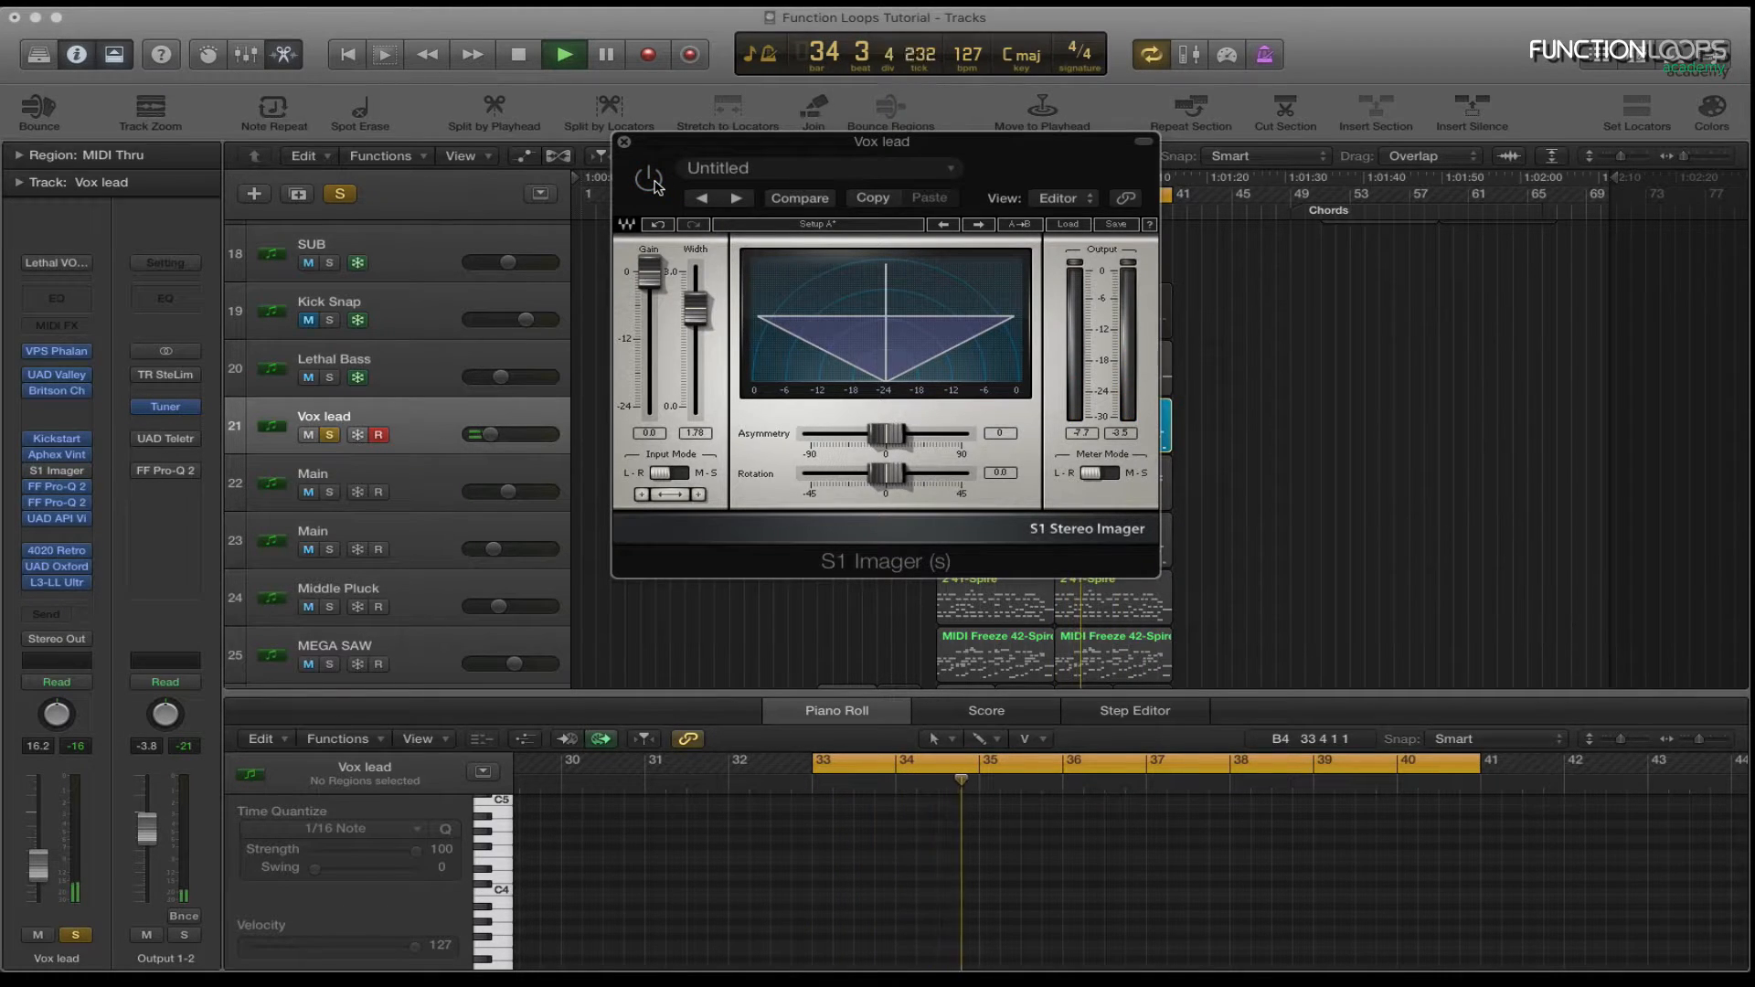
pyautogui.click(655, 186)
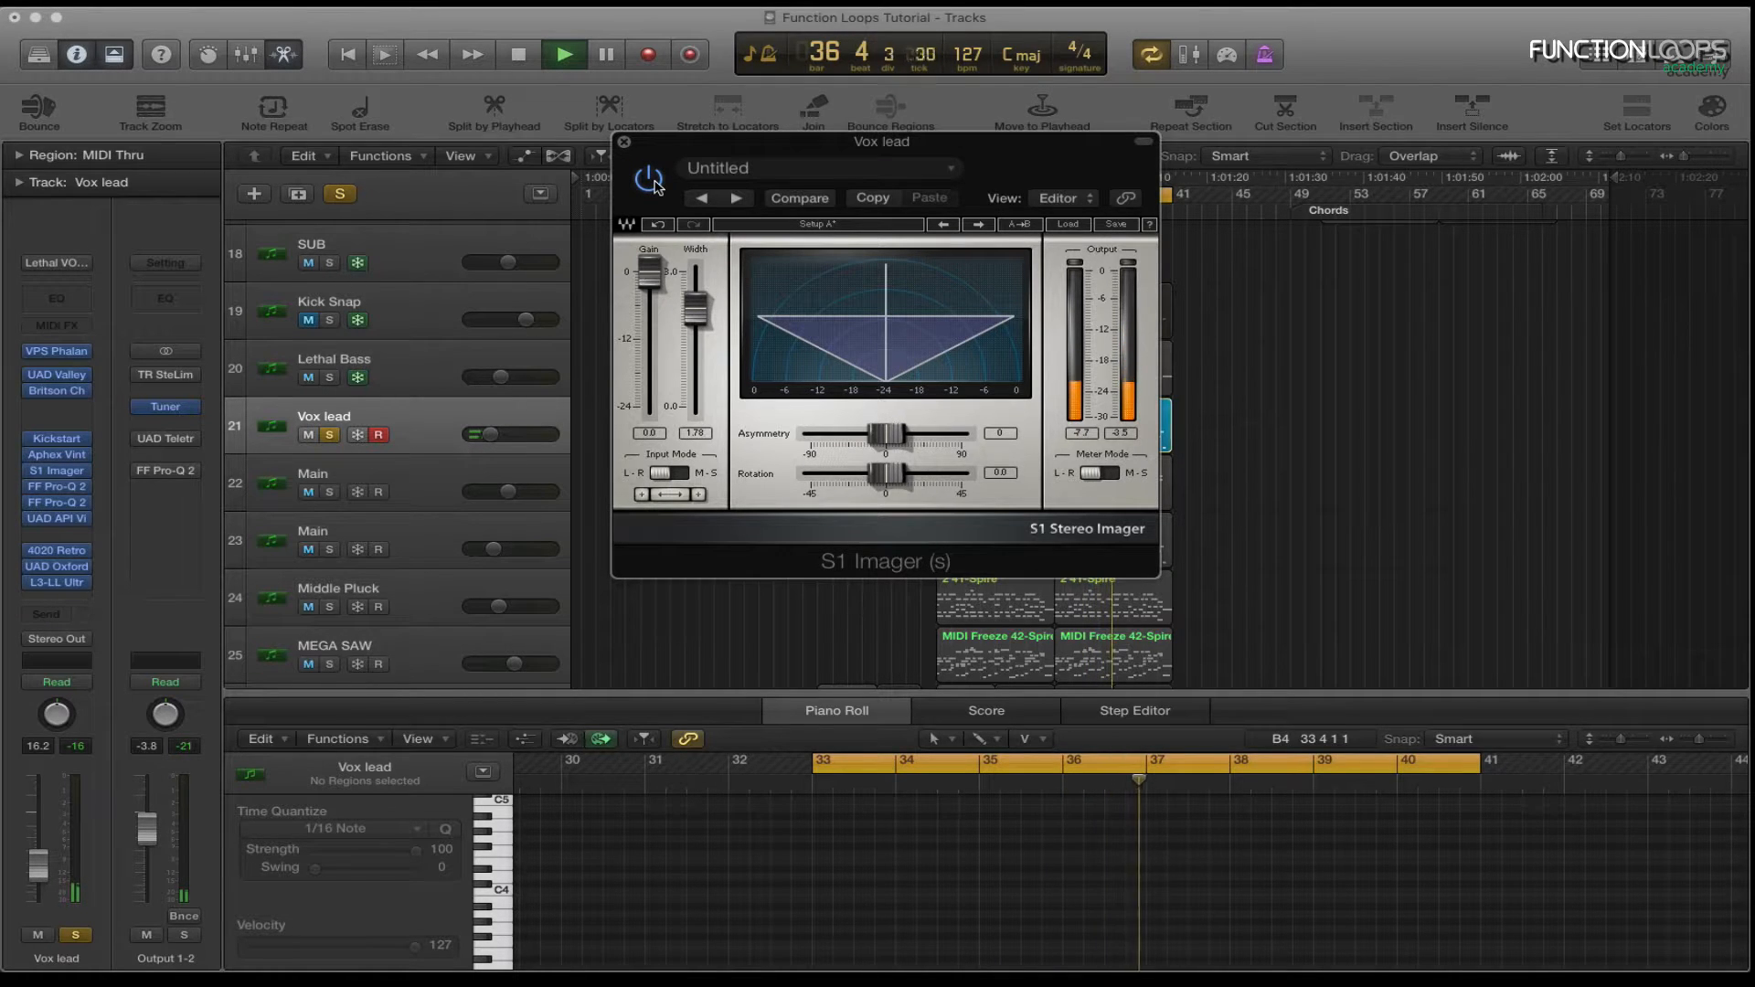
pyautogui.press('space')
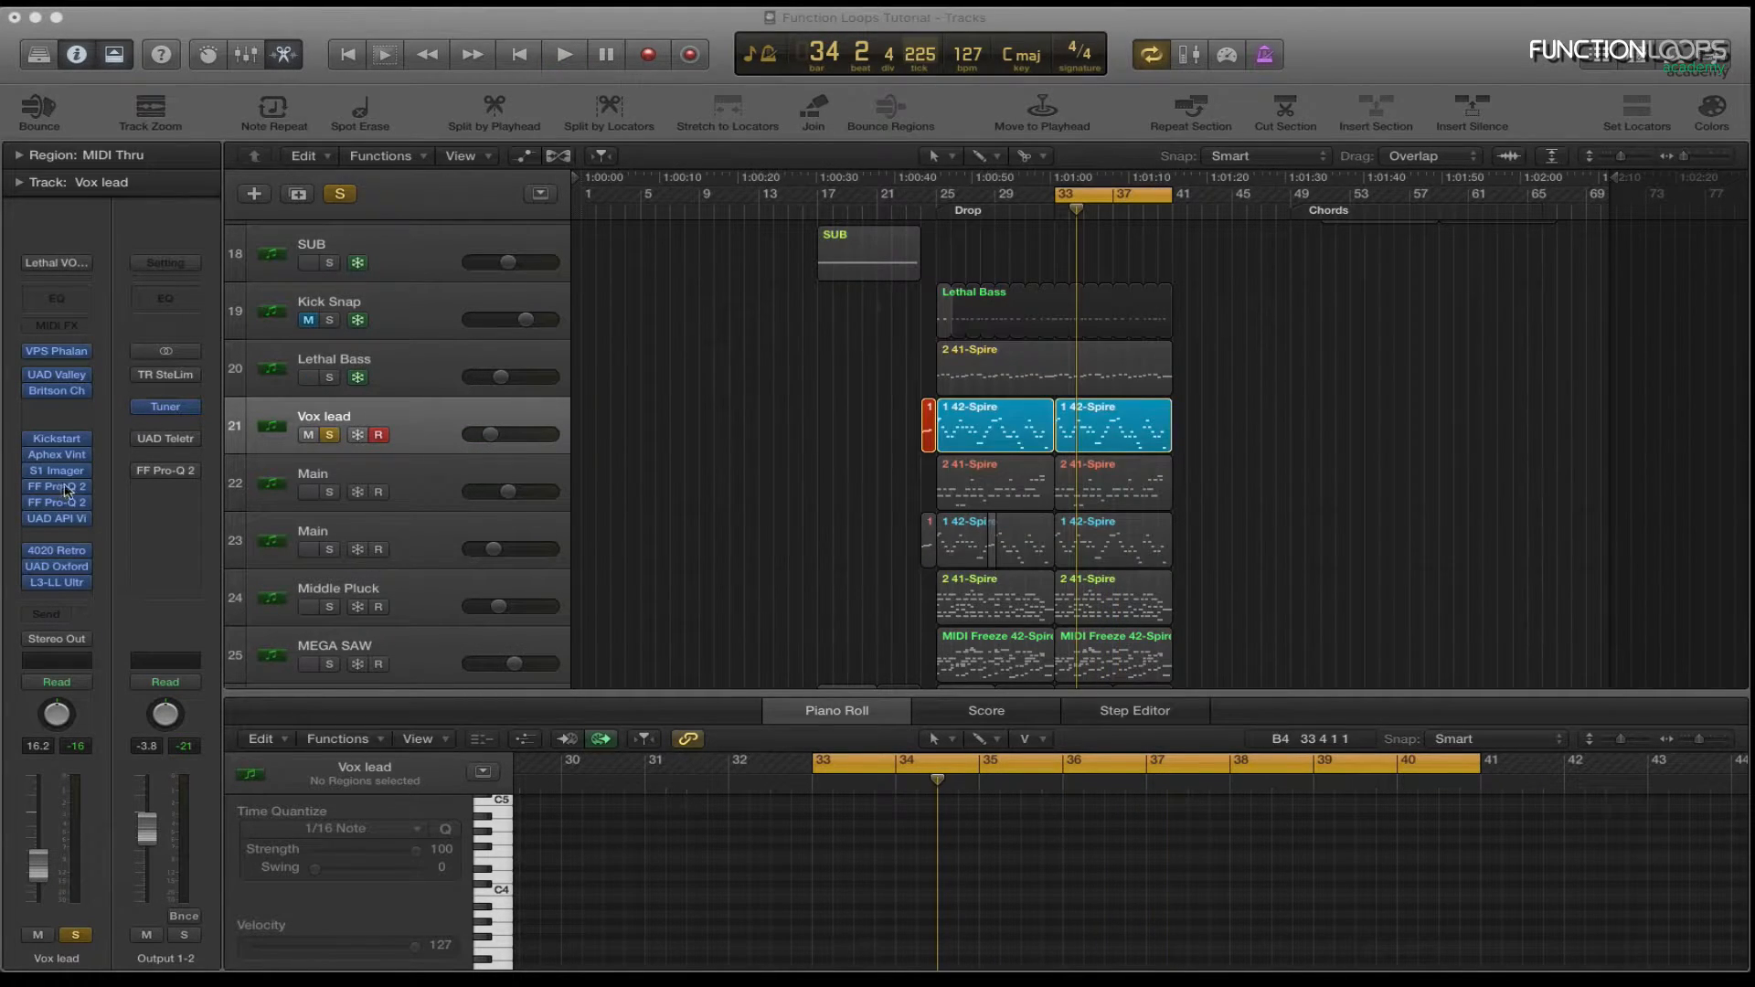
# Review the low cut in Vox lead's first FF Pro-Q 2, and open the second FF Pro-Q 2 clear of the insert list.
pyautogui.click(56, 486)
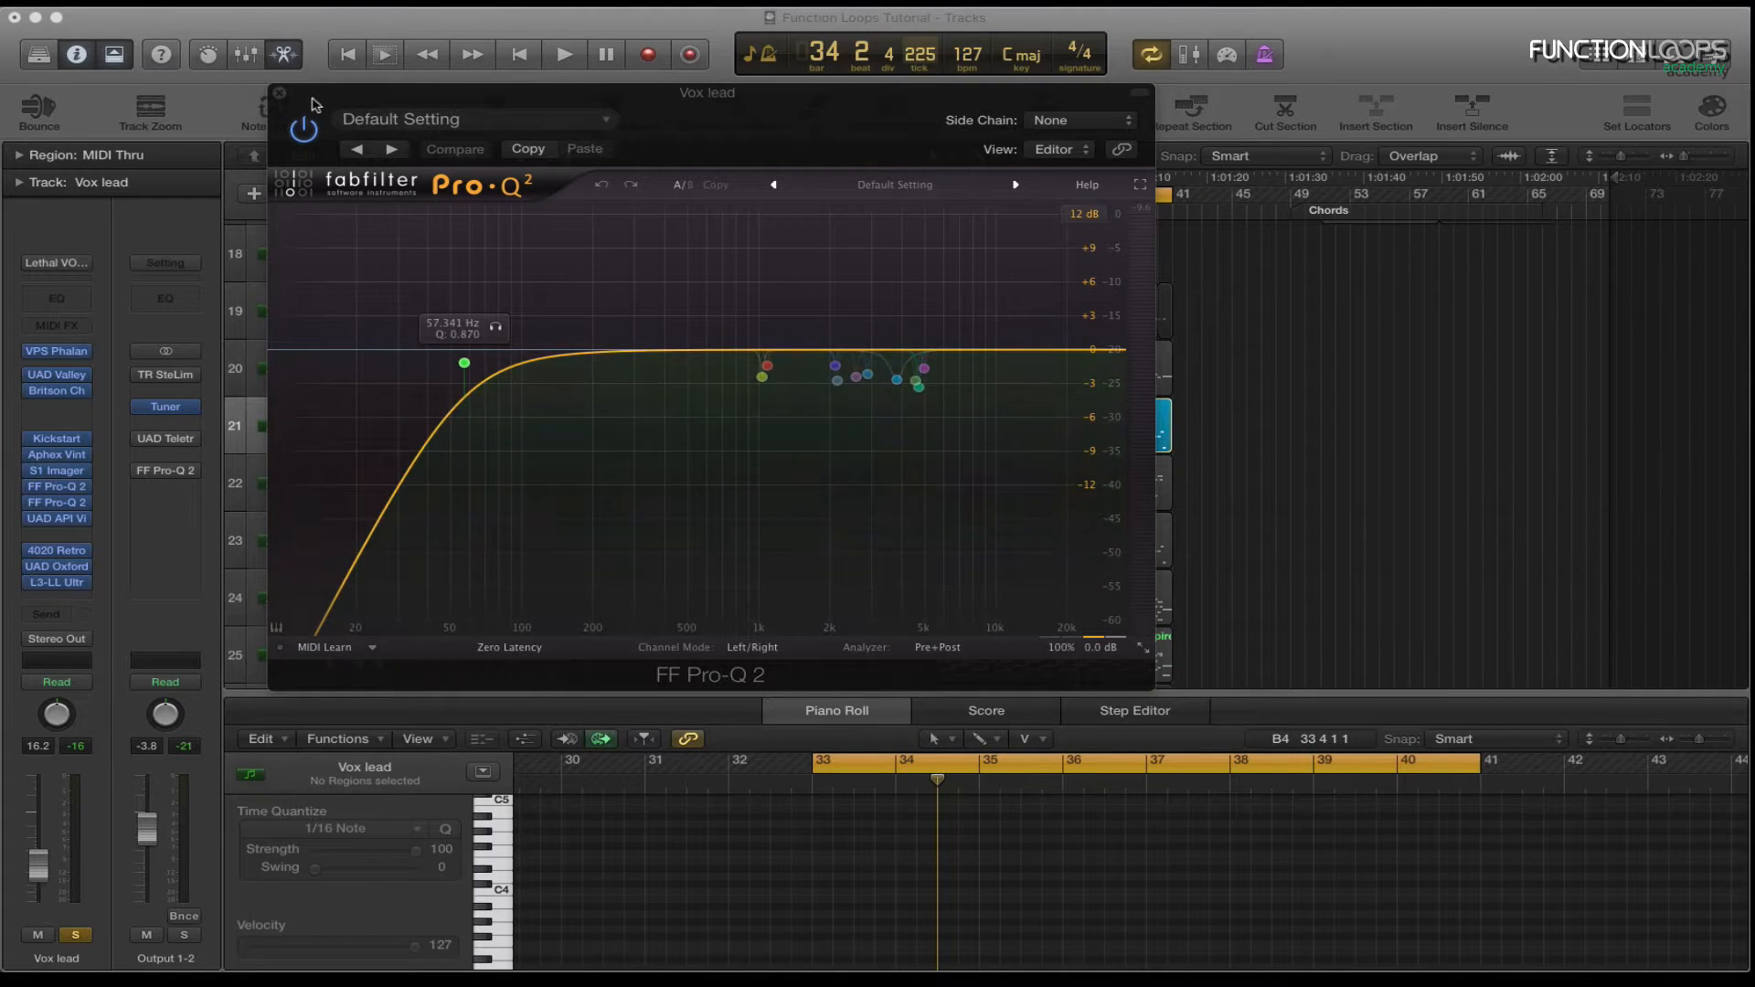
pyautogui.click(280, 93)
pyautogui.click(58, 504)
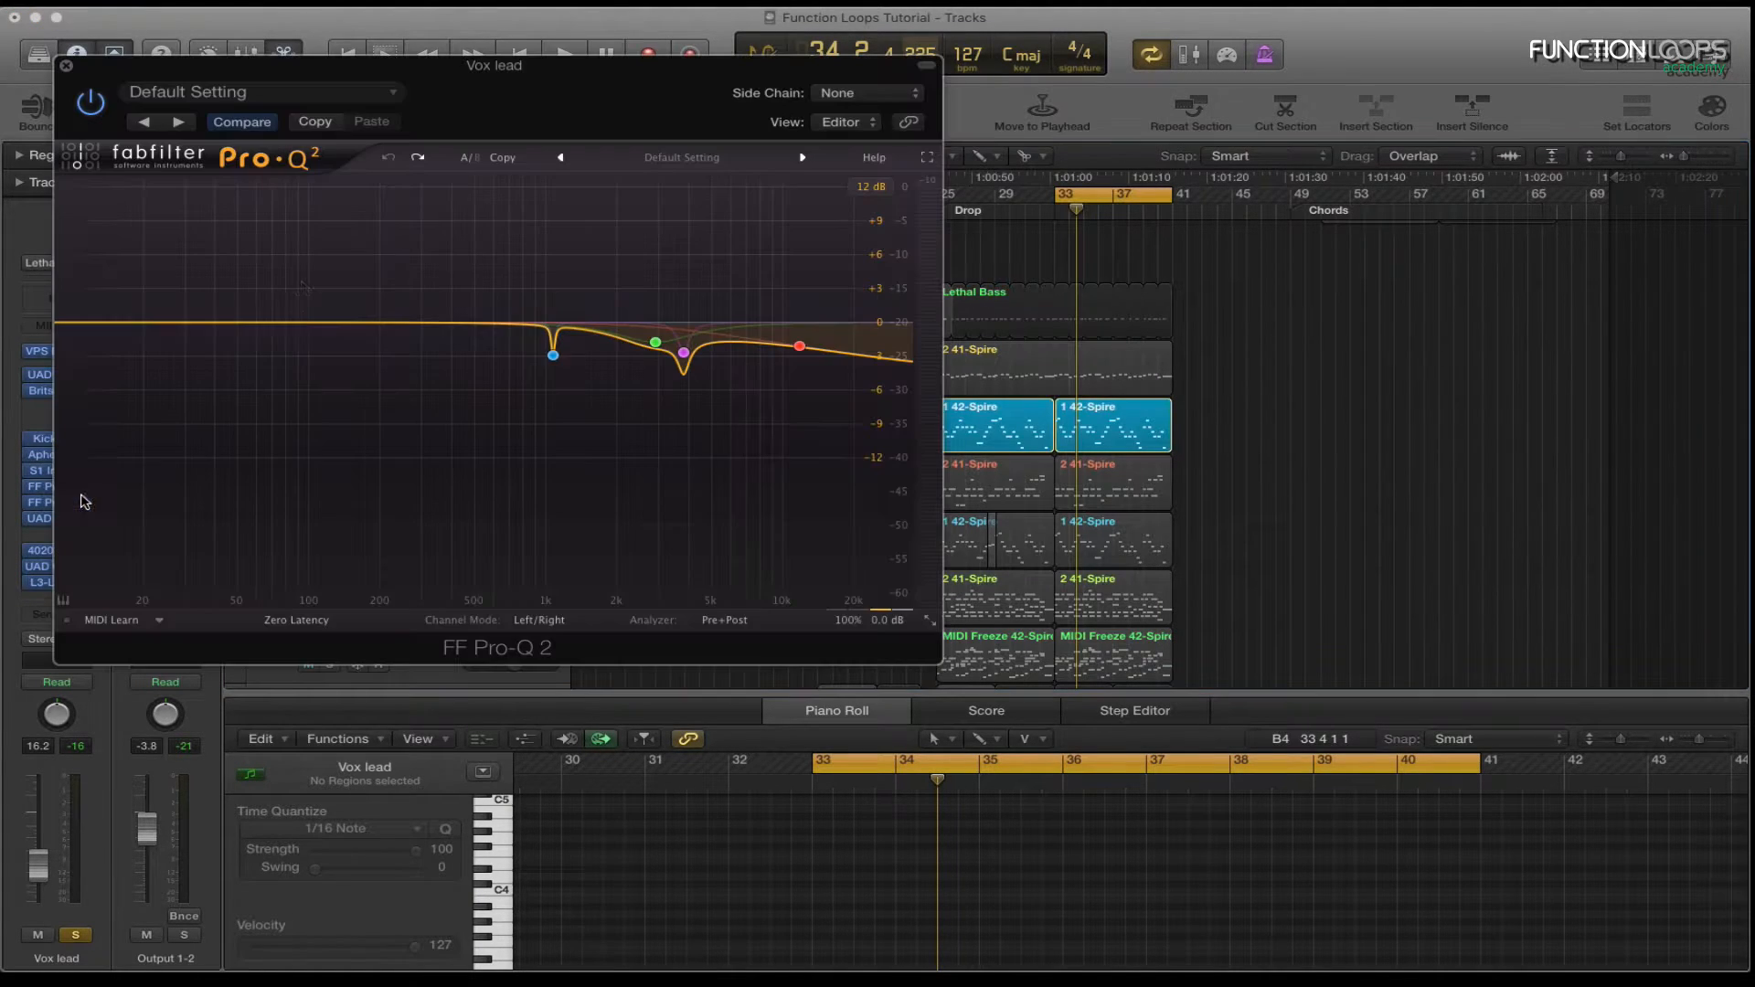
pyautogui.moveTo(486, 114); pyautogui.dragTo(630, 138)
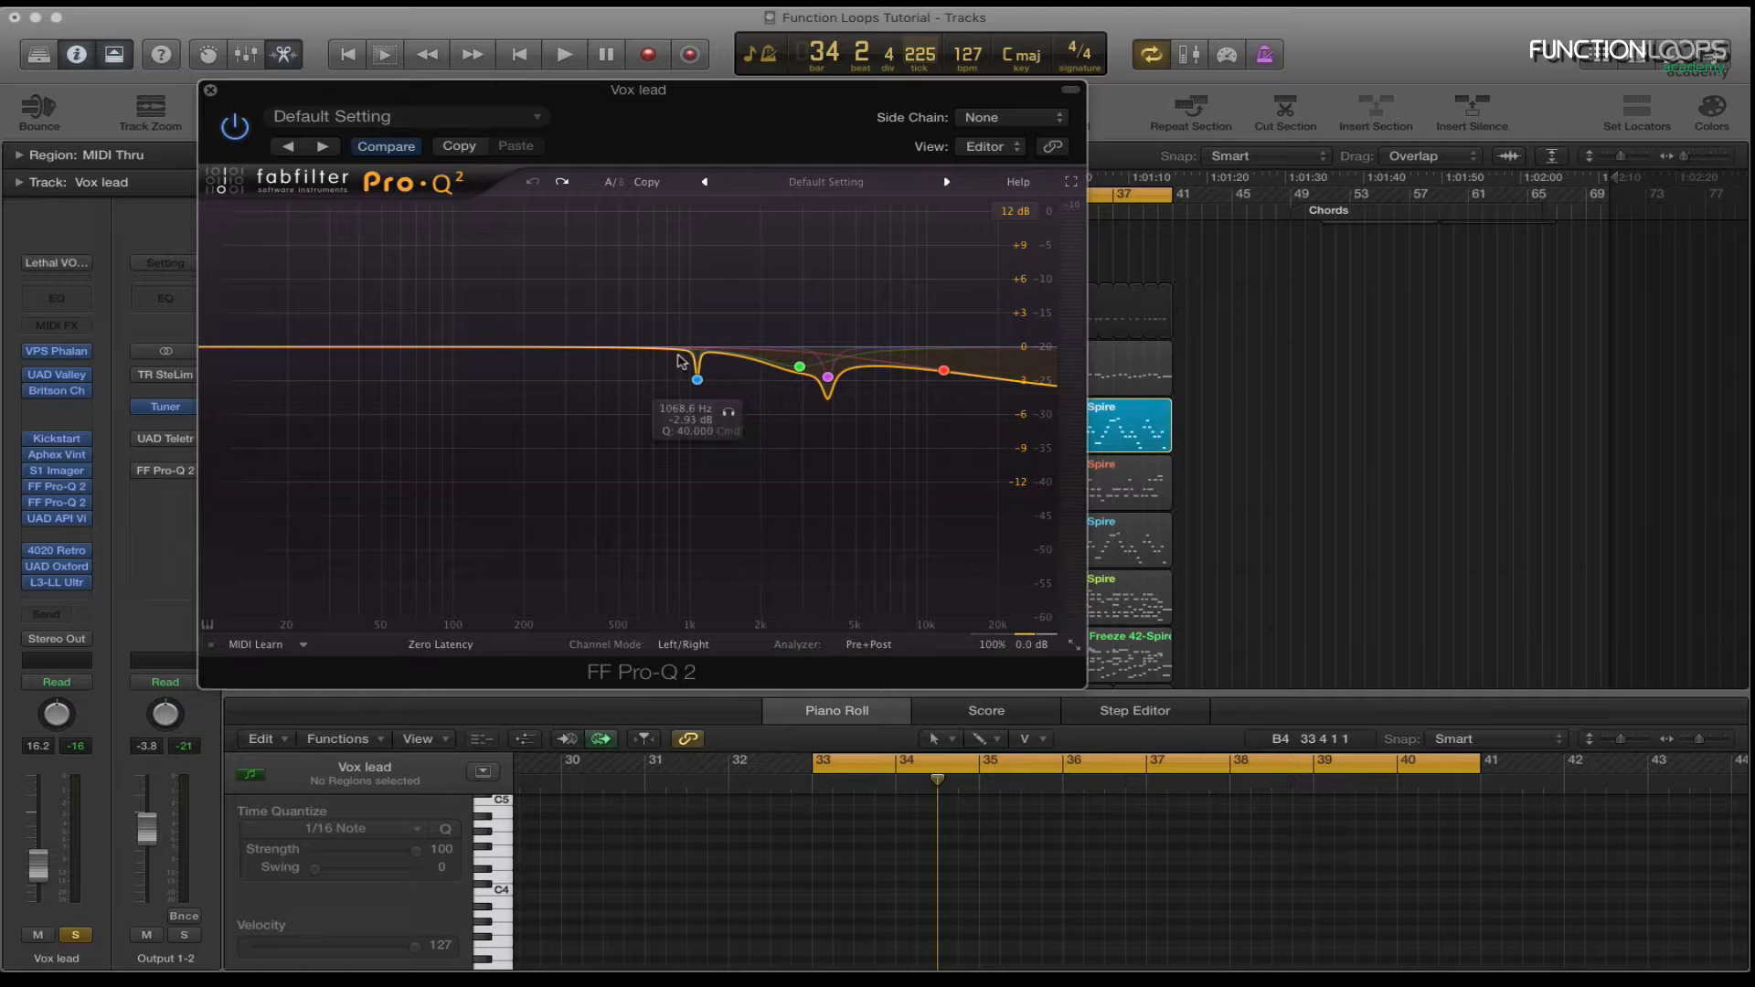
# Solo the narrow 1068.6 Hz cut in the second FF Pro-Q 2 during playback, then unsolo it and stop.
pyautogui.press('space')
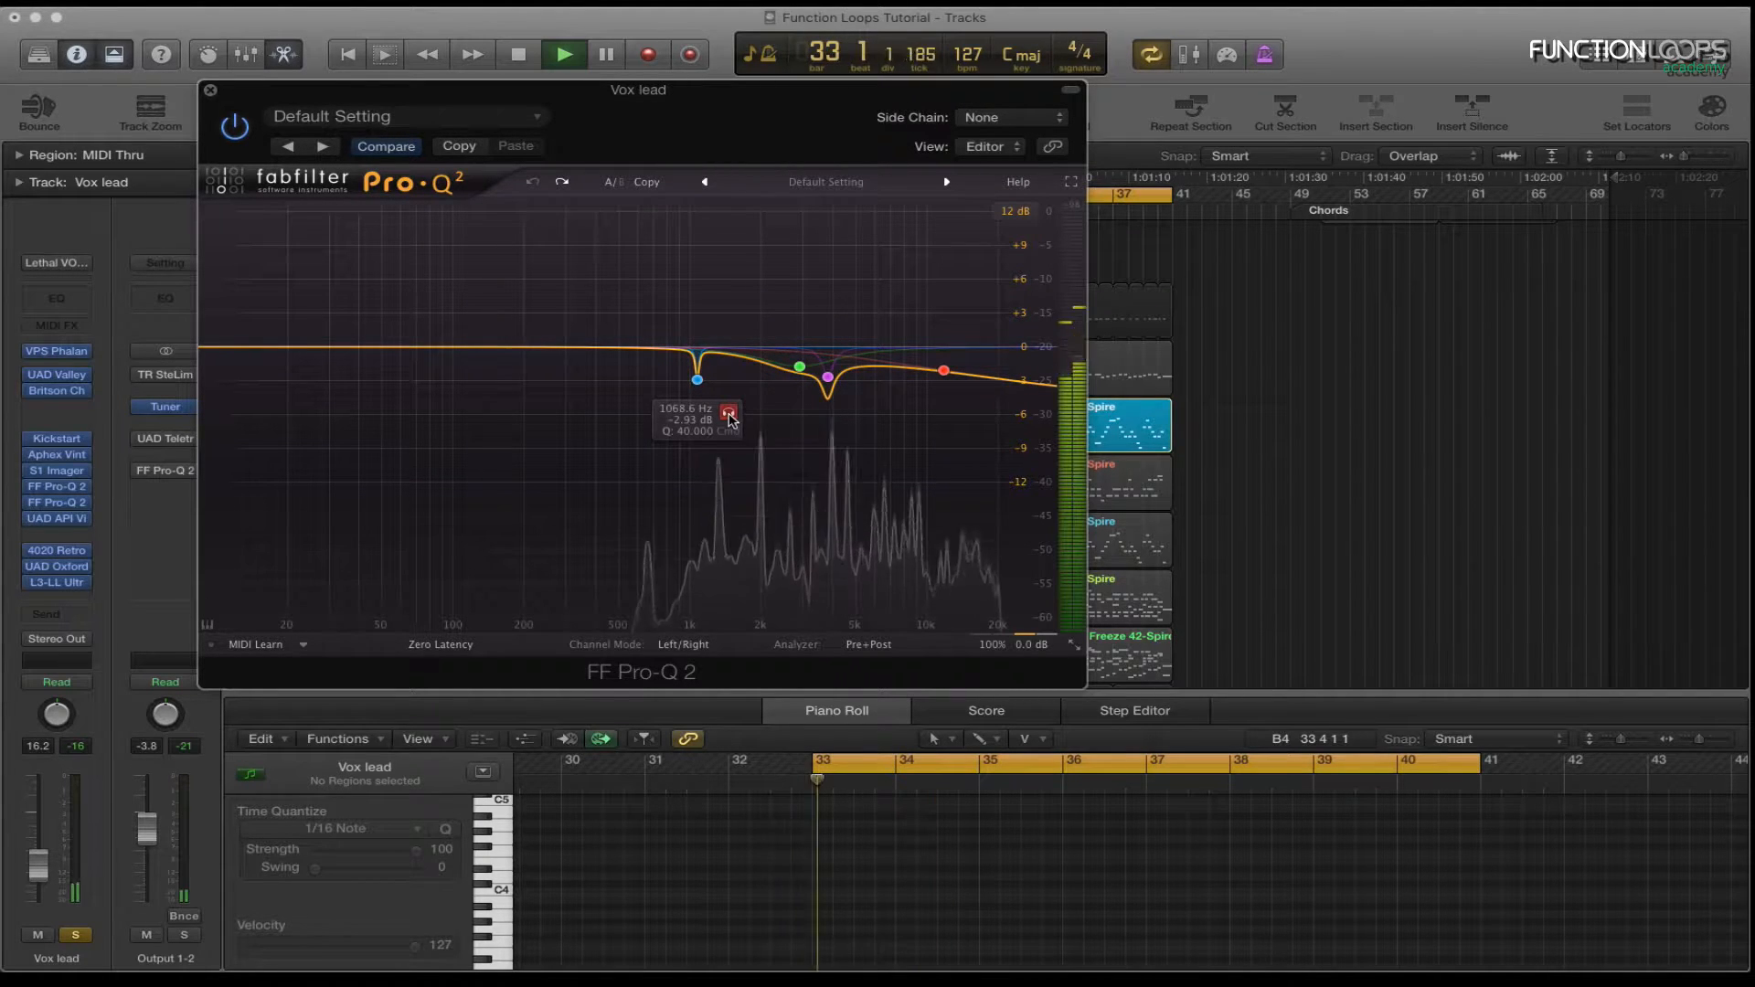
pyautogui.click(728, 416)
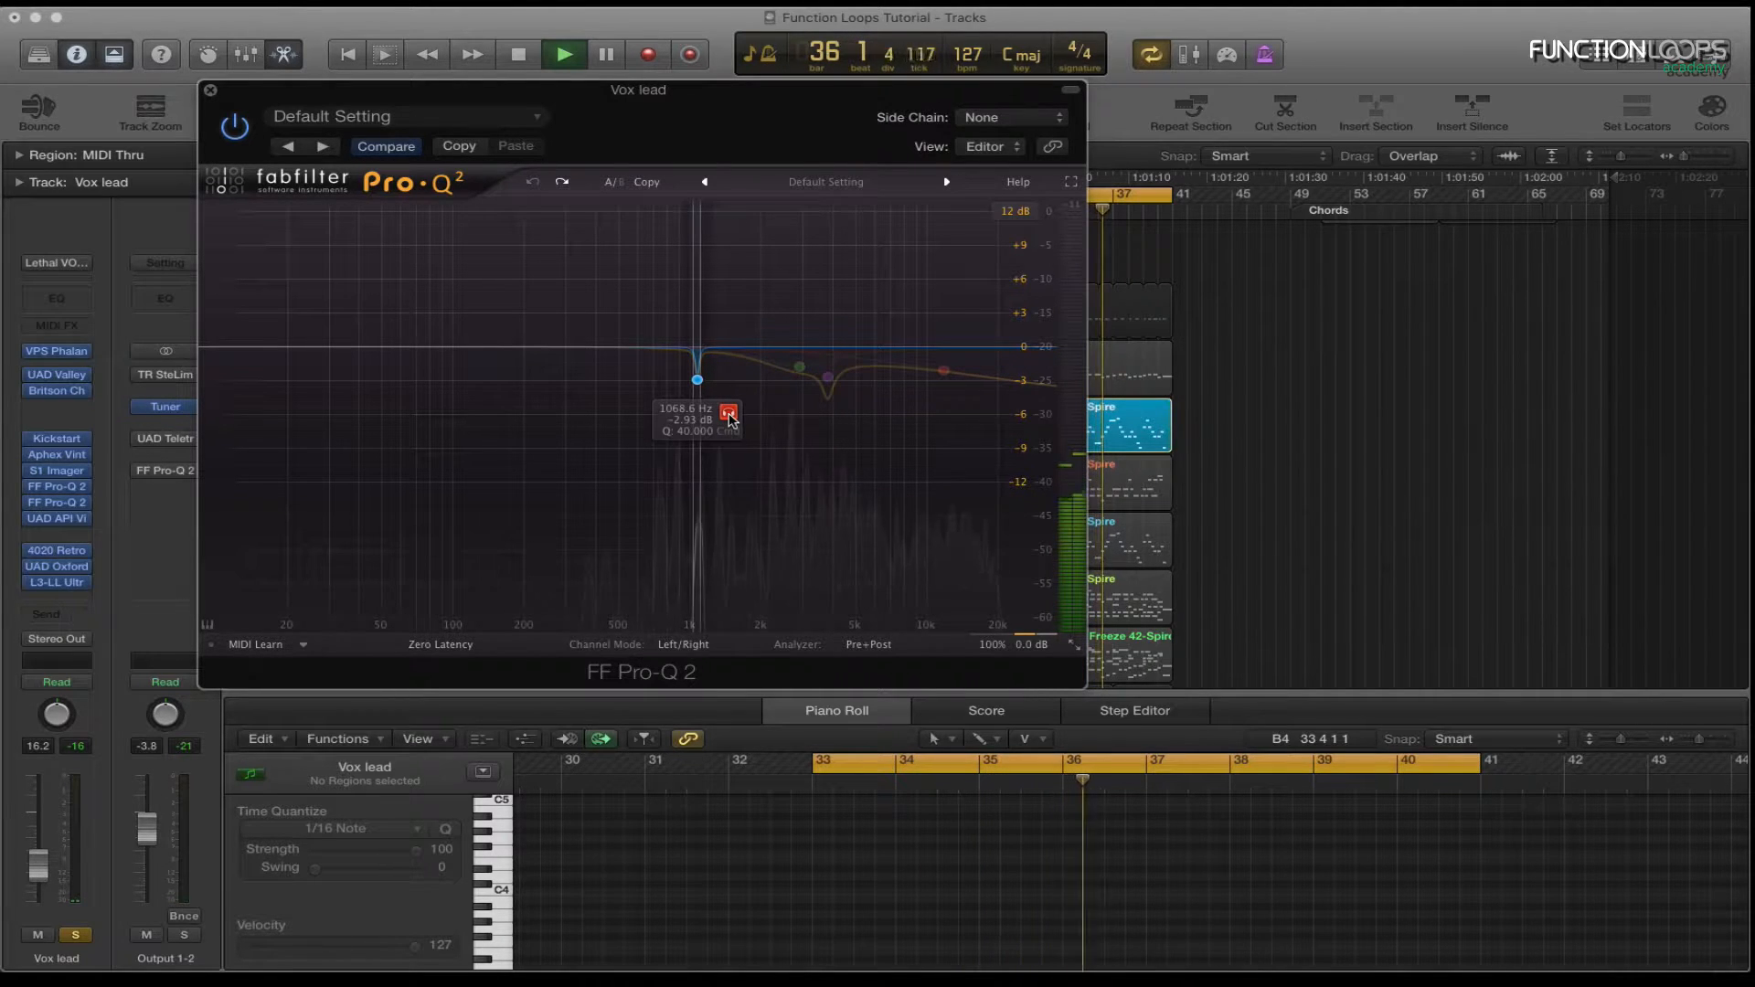
pyautogui.click(729, 416)
pyautogui.press('space')
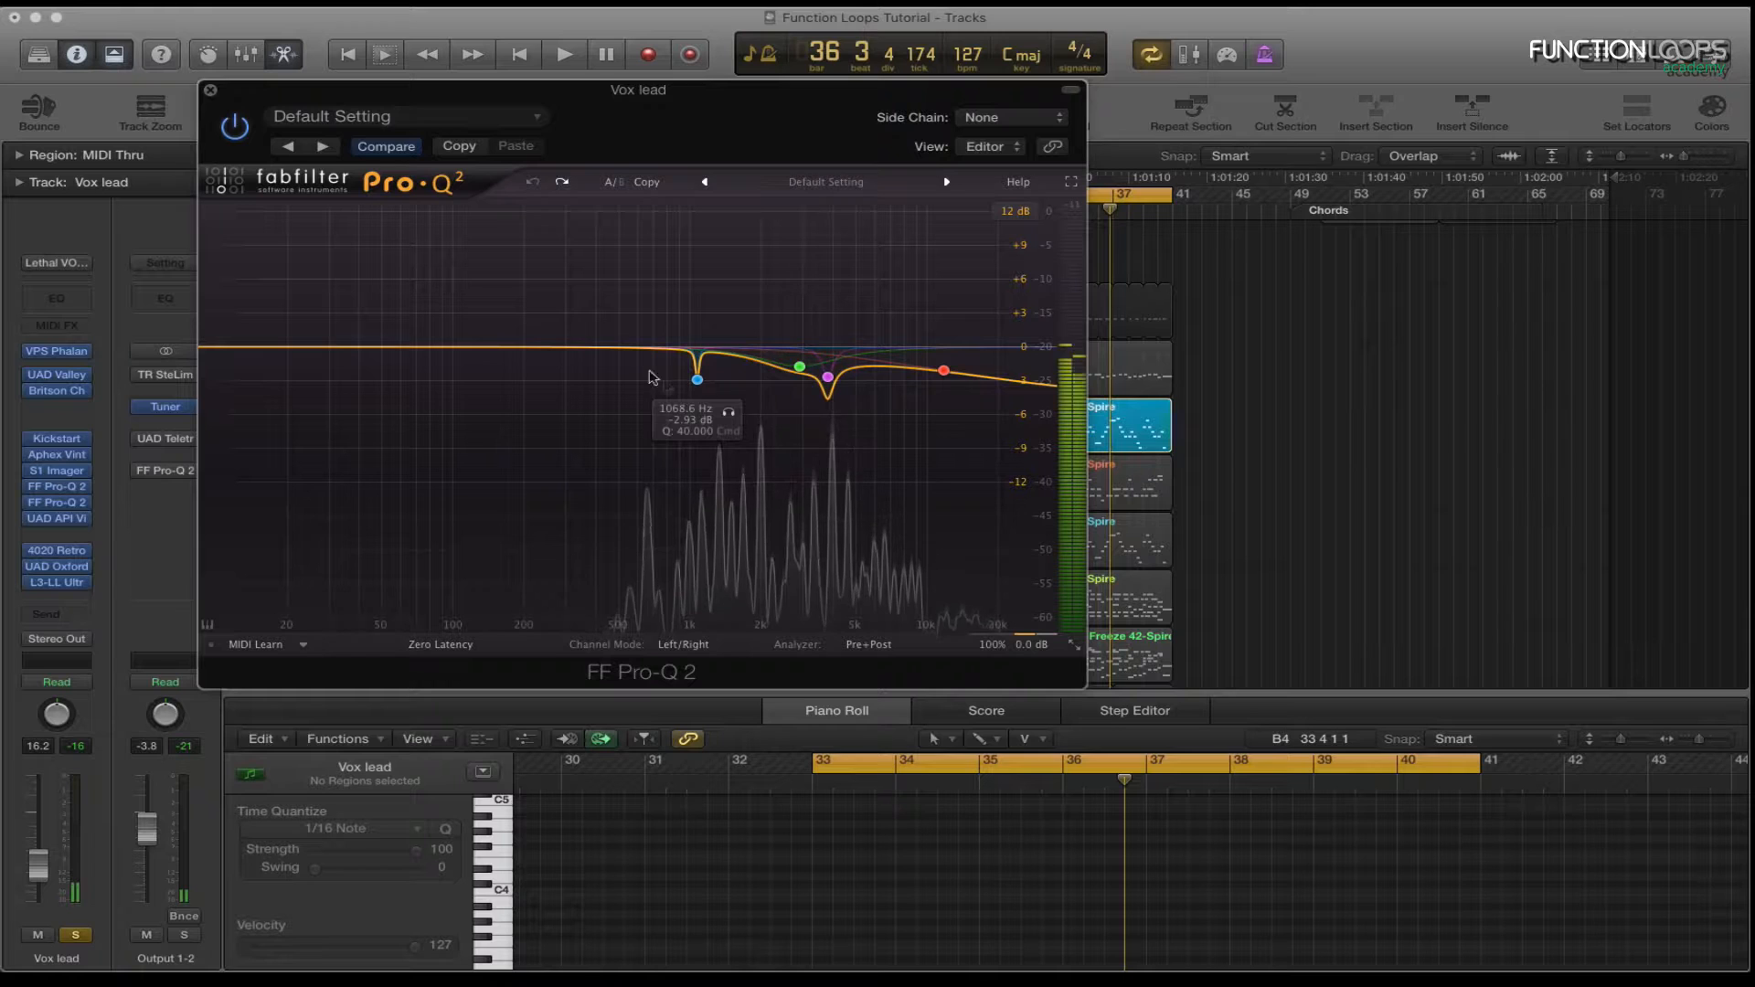
# Add a very narrow bell band at about 234 Hz to the second FF Pro-Q 2 and boost its gain strongly.
pyautogui.click(540, 348)
pyautogui.moveTo(617, 567); pyautogui.dragTo(615, 396)
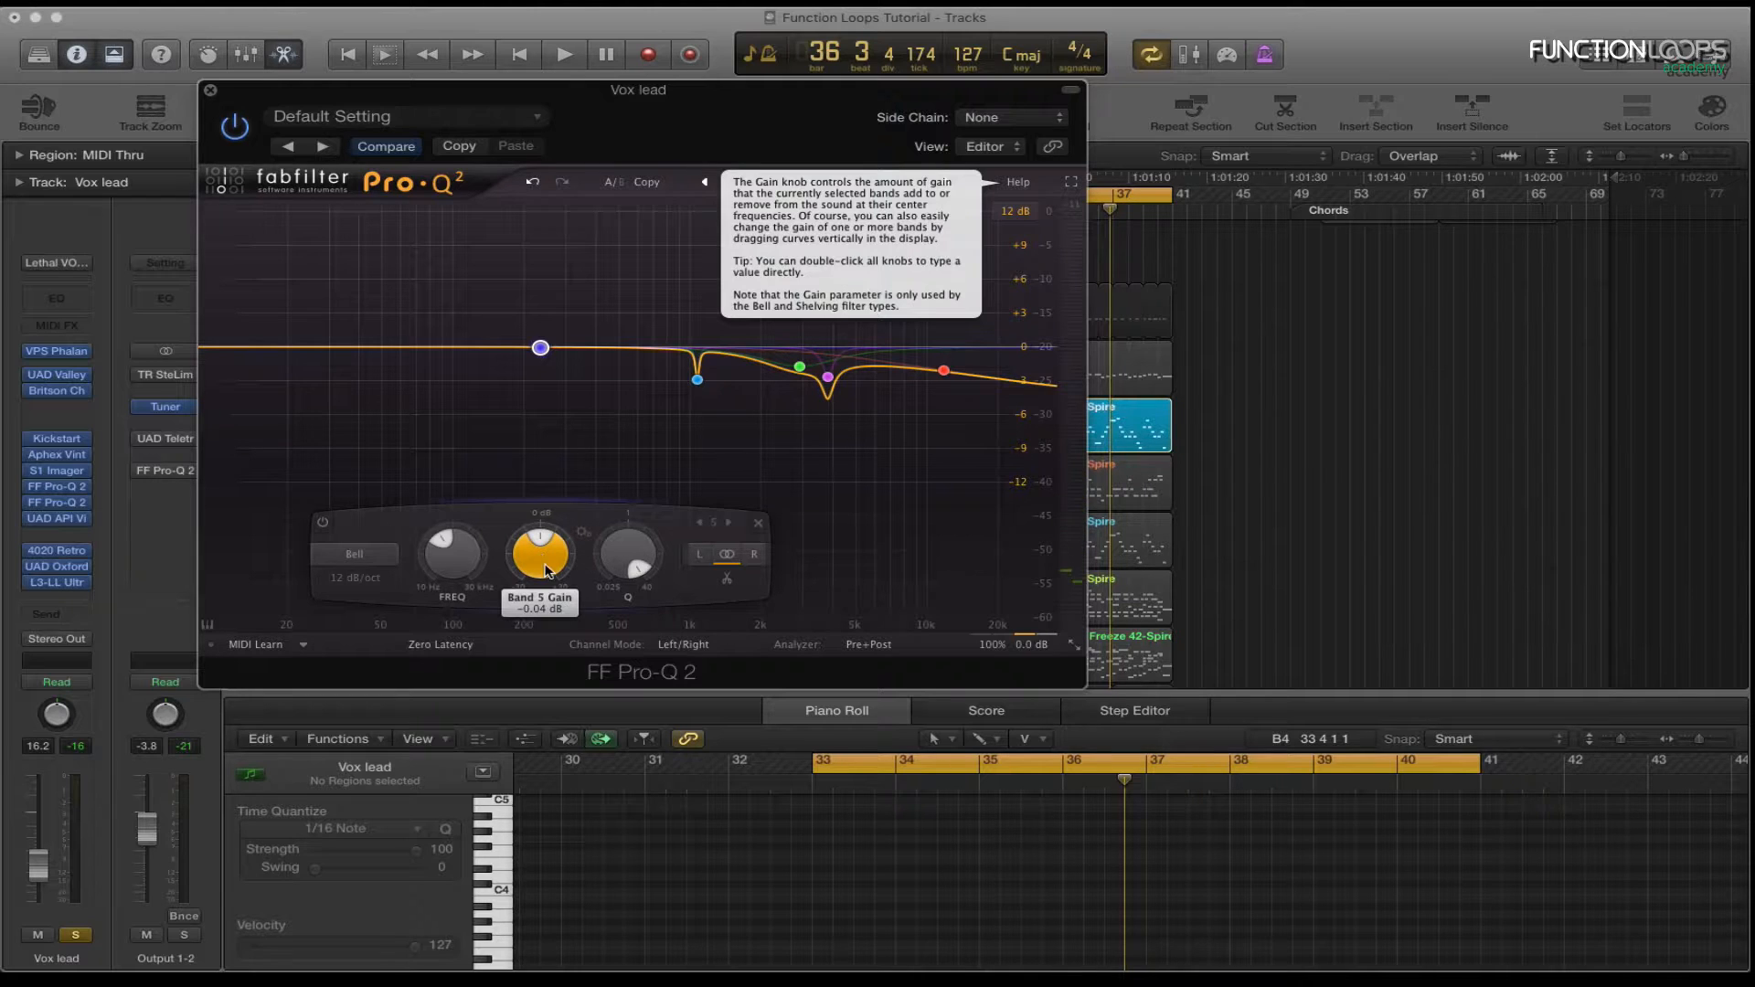
pyautogui.moveTo(547, 571); pyautogui.dragTo(547, 498)
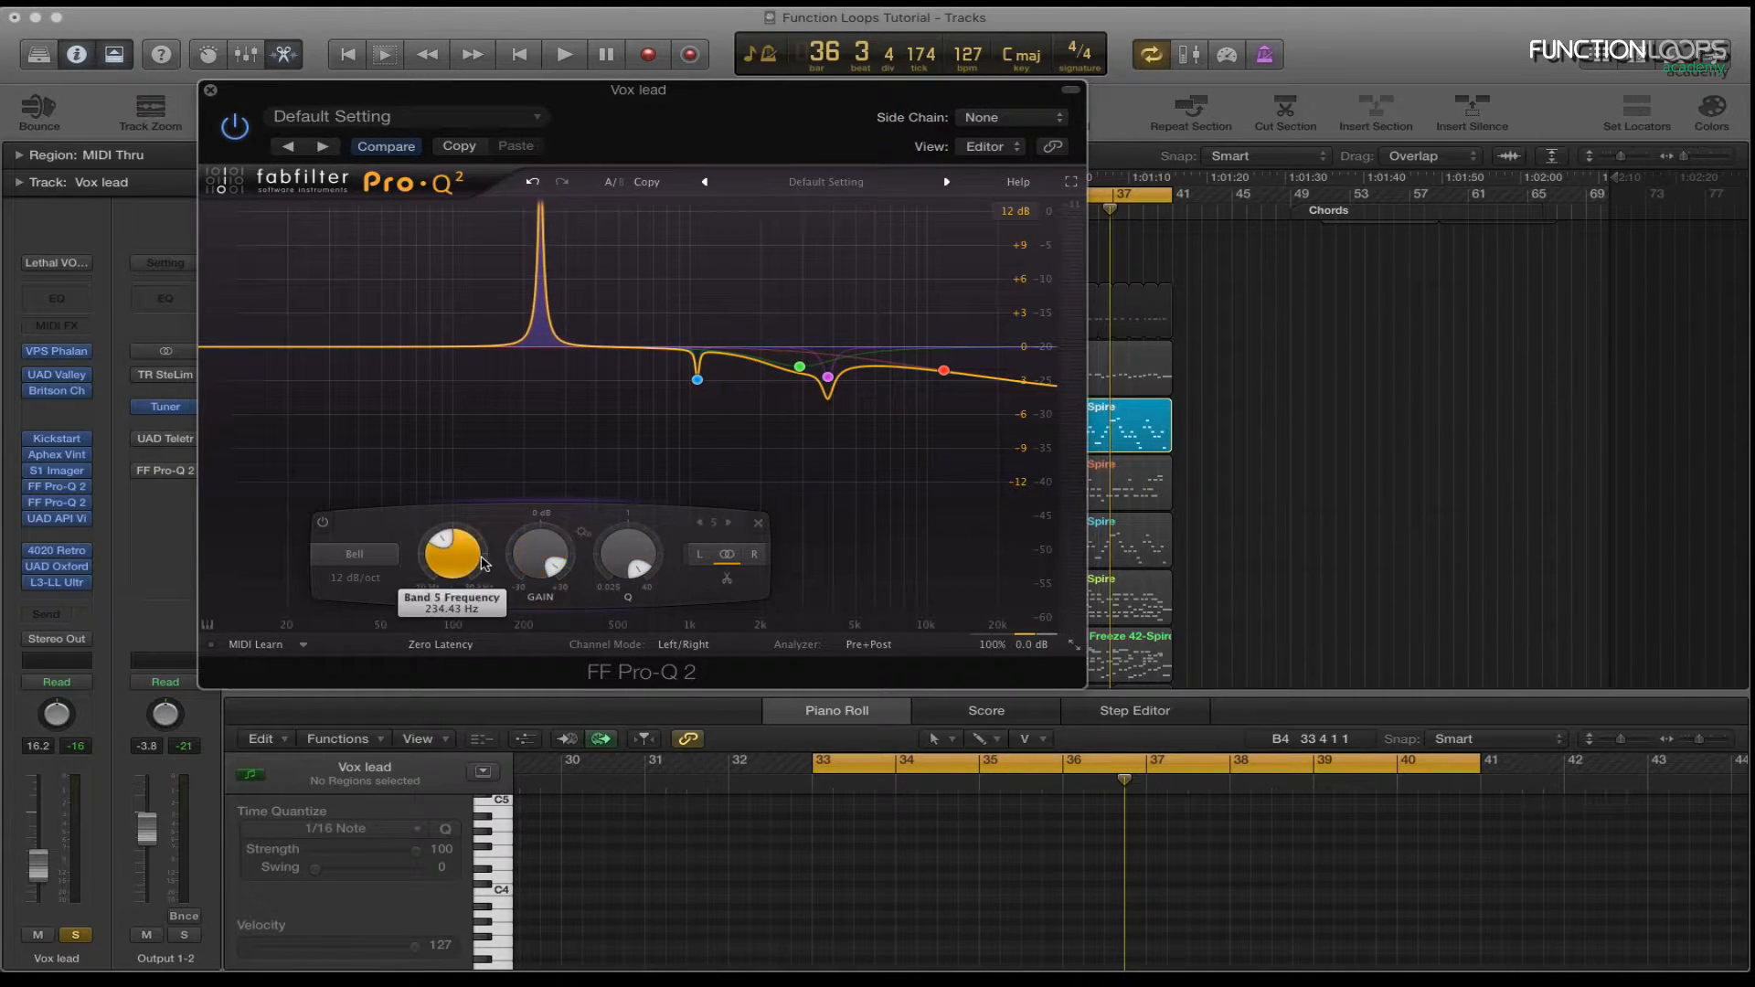
# Sweep the narrow boosted band up to about 1054 Hz during playback and lower its gain to about +2.8 dB.
pyautogui.press('space')
pyautogui.moveTo(466, 561)
pyautogui.mouseDown()
pyautogui.moveTo(478, 529)
pyautogui.moveTo(451, 552)
pyautogui.mouseUp()
pyautogui.moveTo(454, 549); pyautogui.dragTo(463, 498)
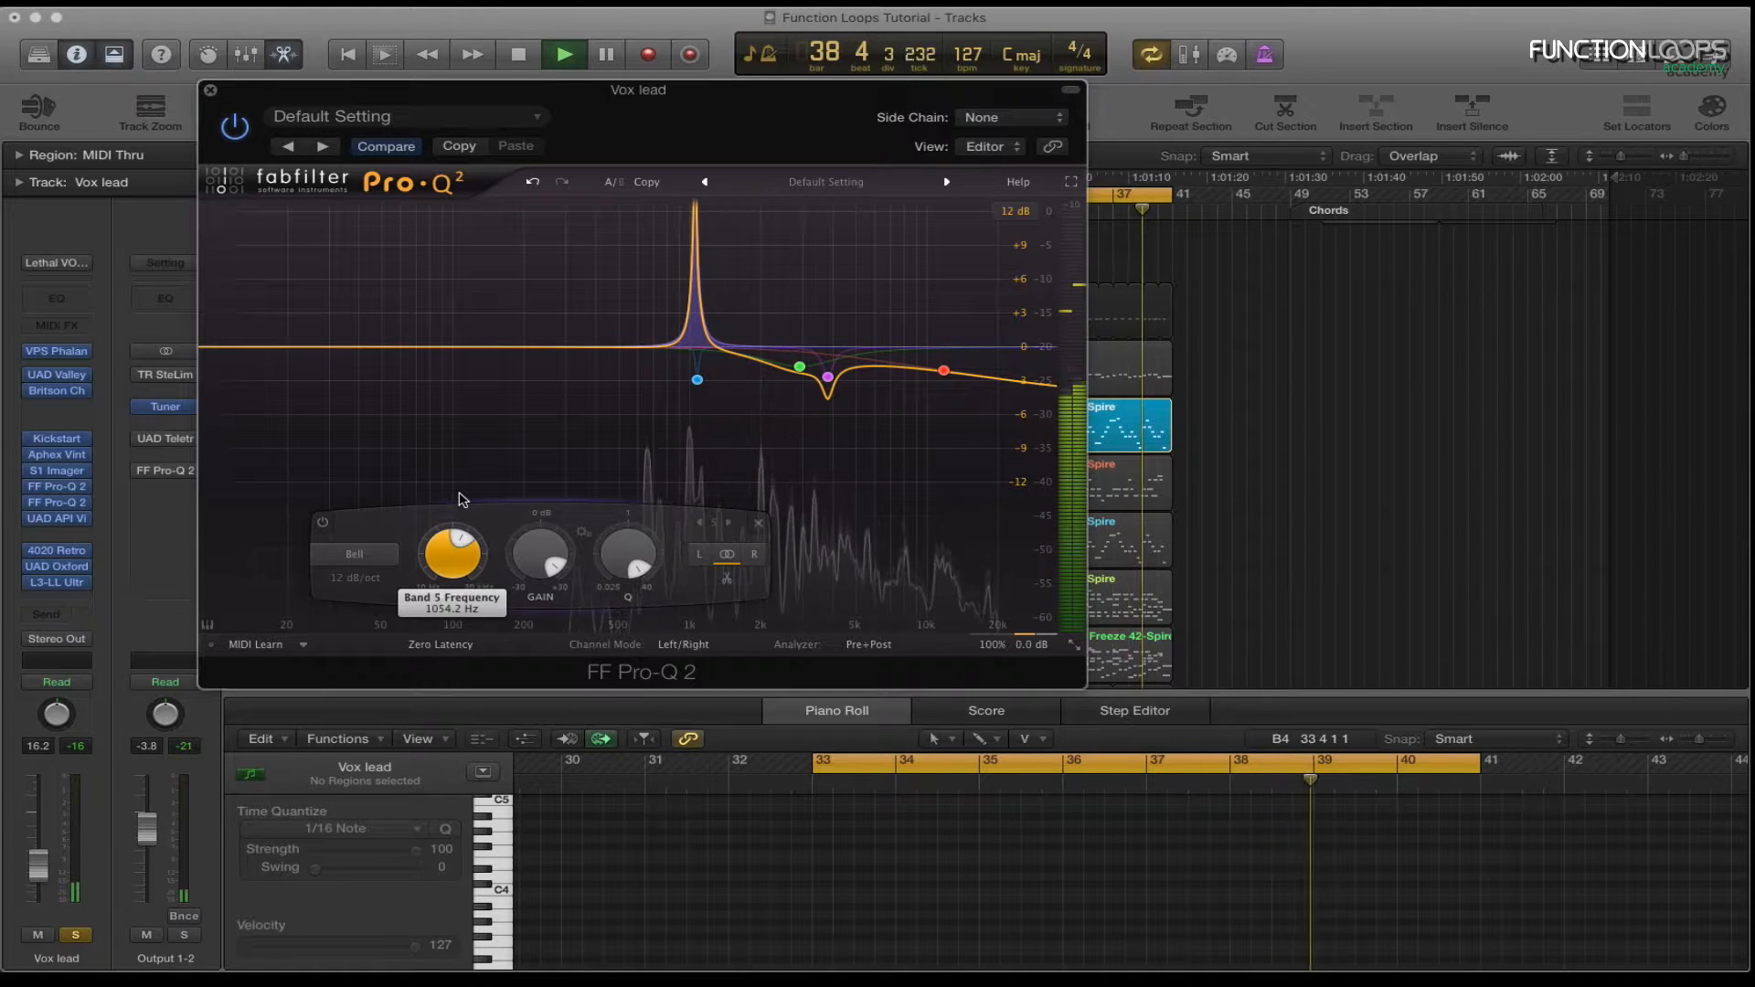
pyautogui.moveTo(540, 553)
pyautogui.mouseDown()
pyautogui.moveTo(515, 690)
pyautogui.moveTo(517, 560)
pyautogui.mouseUp()
# Delete the added boost band near 1054 Hz and leave the remaining equalizer bands deselected.
pyautogui.rightClick(695, 315)
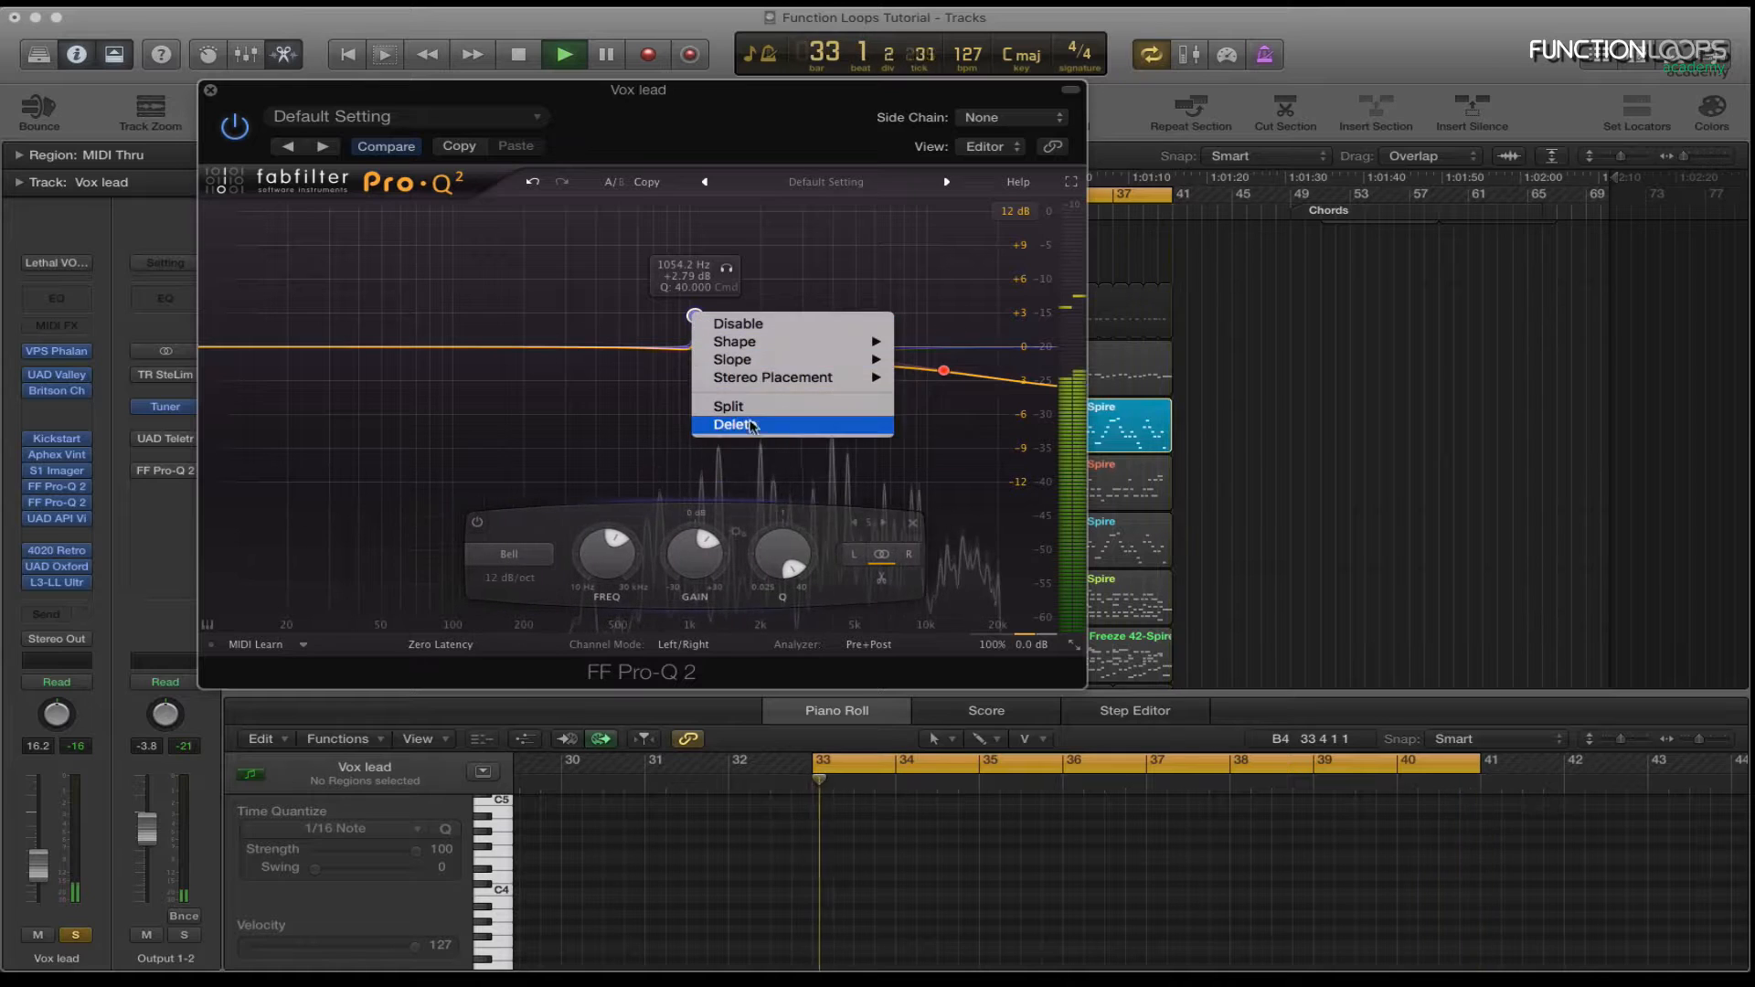
pyautogui.click(723, 419)
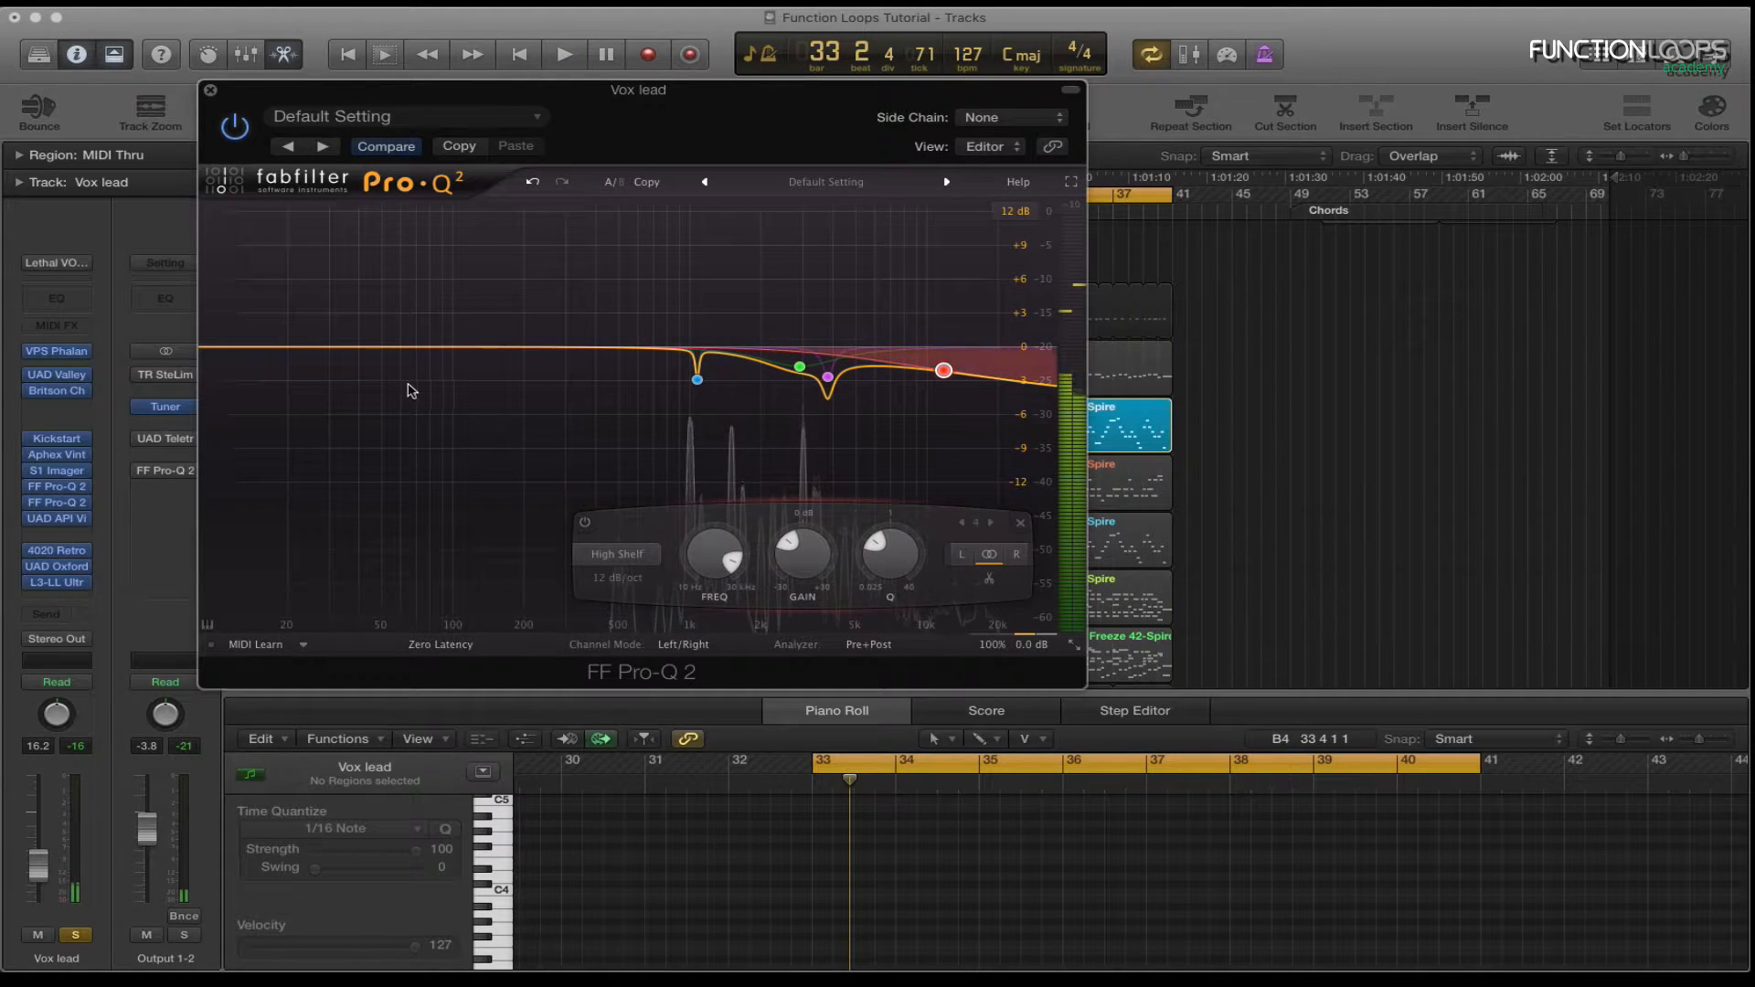
pyautogui.moveTo(1029, 632)
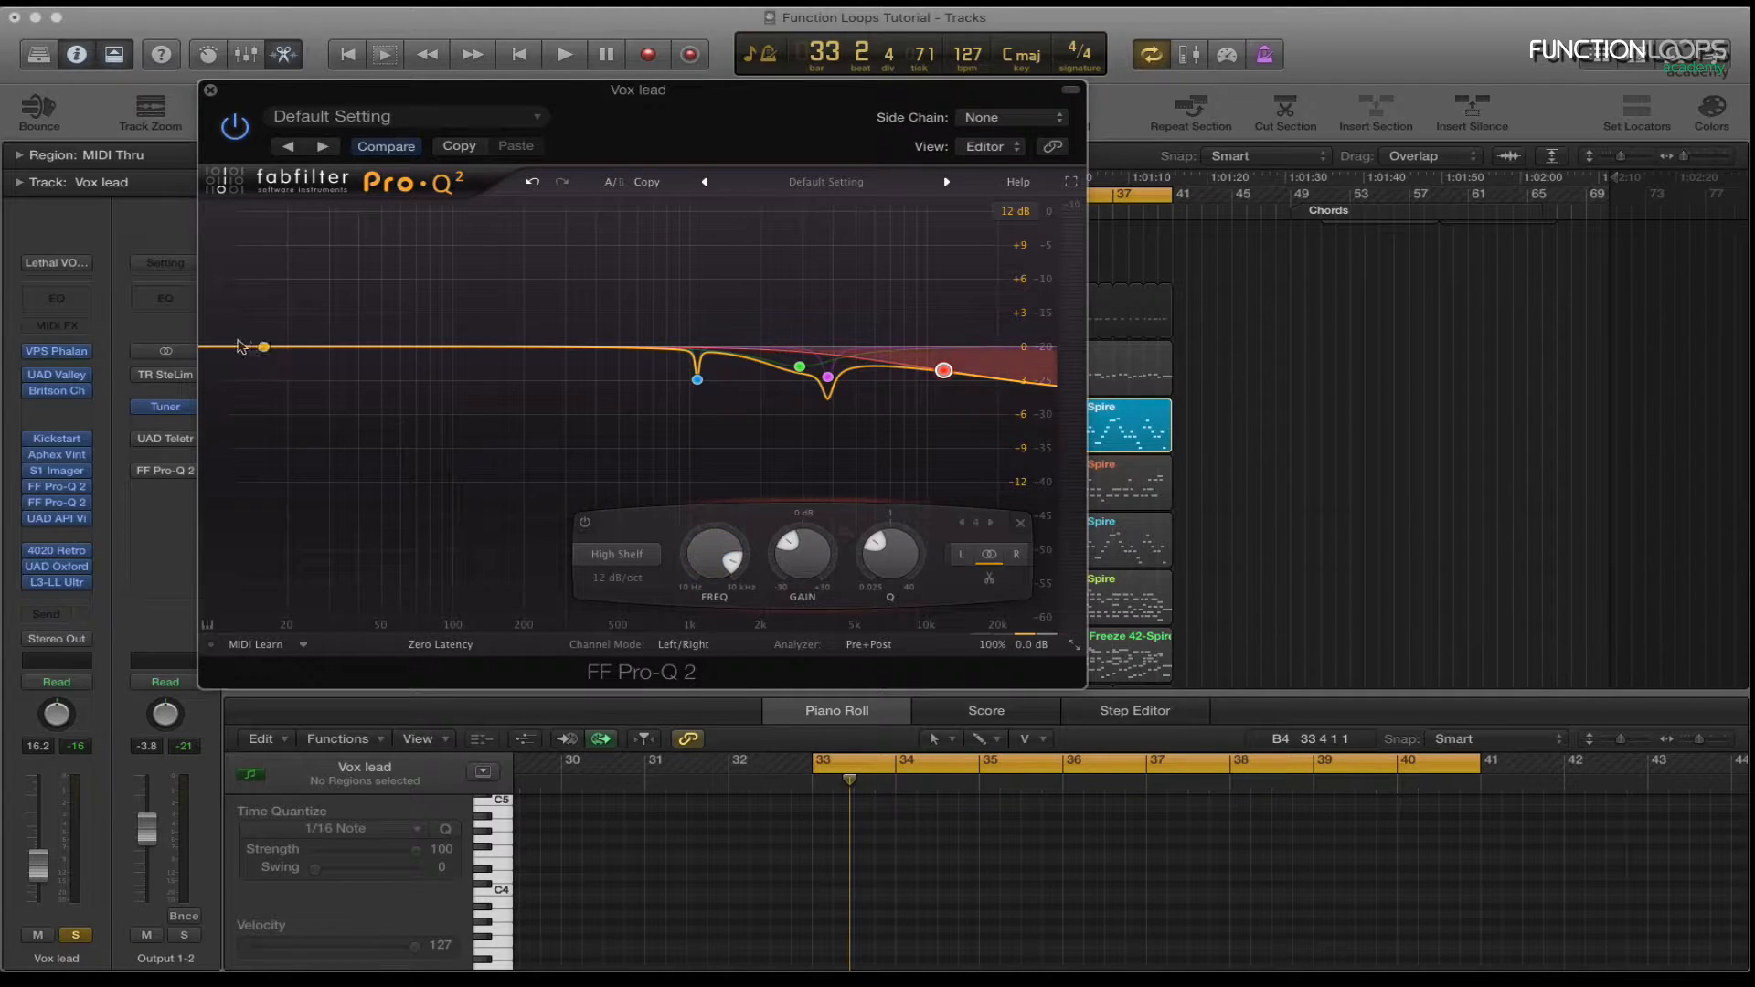
pyautogui.click(554, 495)
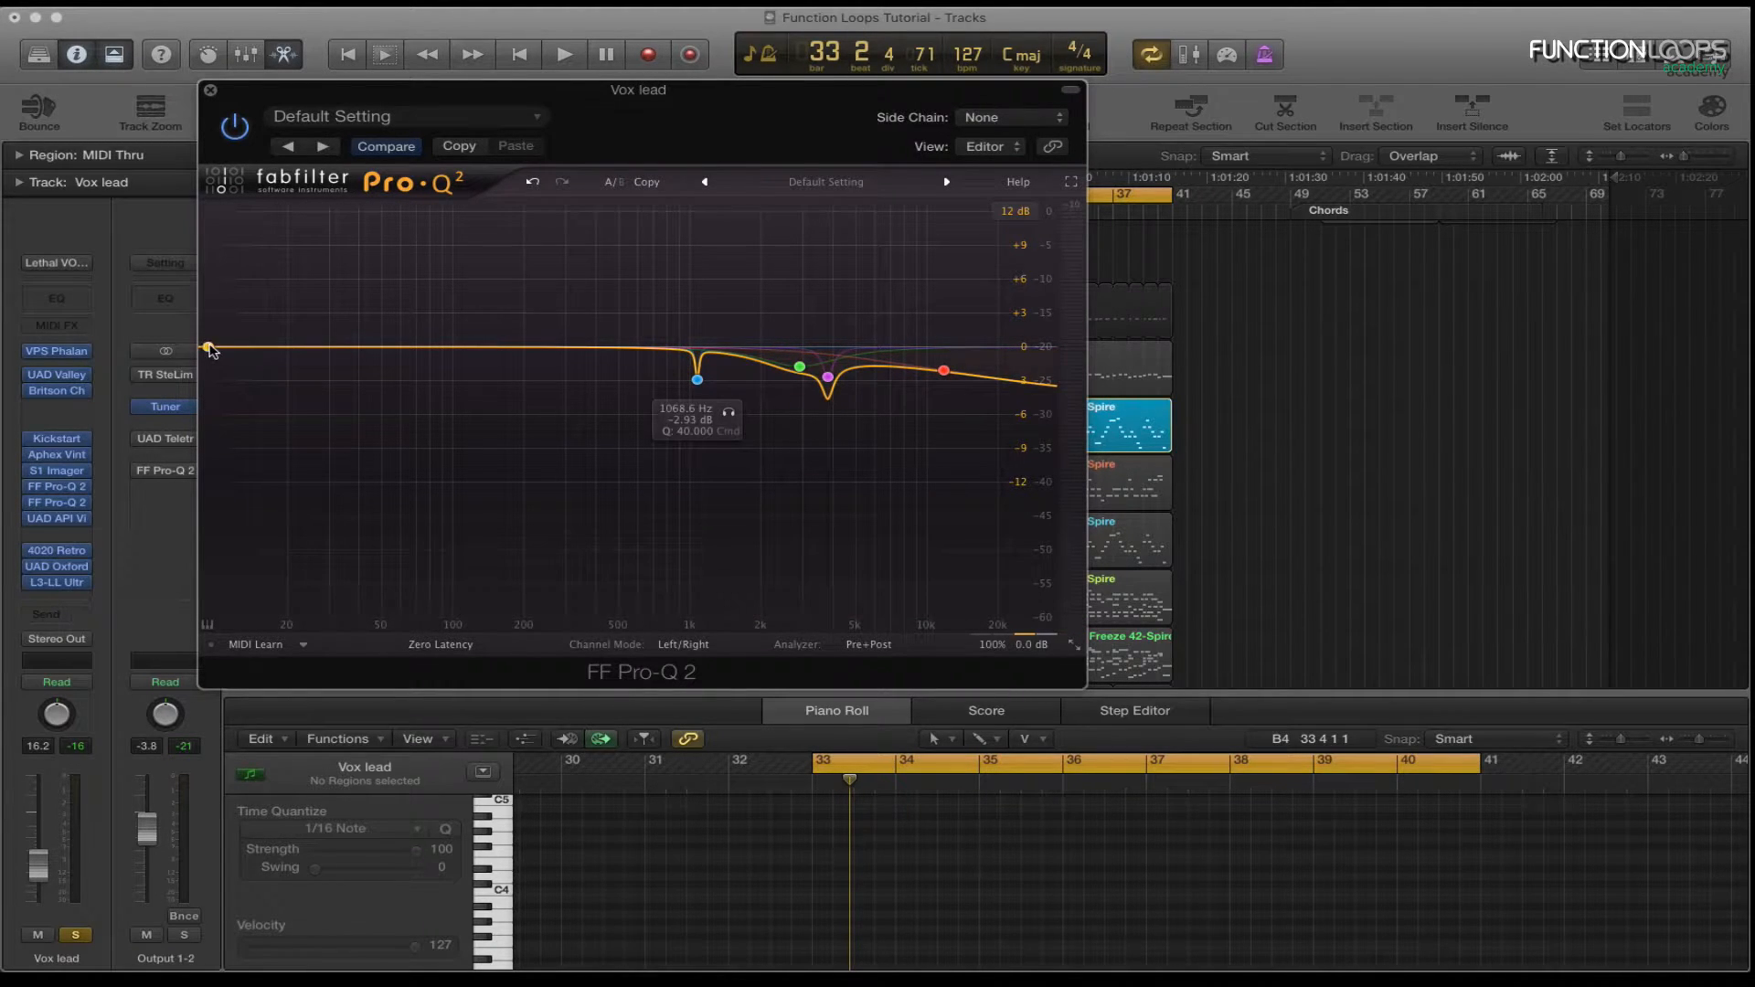
# Add a low cut and sweep it to about 563 Hz during playback, then stop and return it to the lowest frequencies.
pyautogui.press('space')
pyautogui.moveTo(210, 349); pyautogui.dragTo(631, 350)
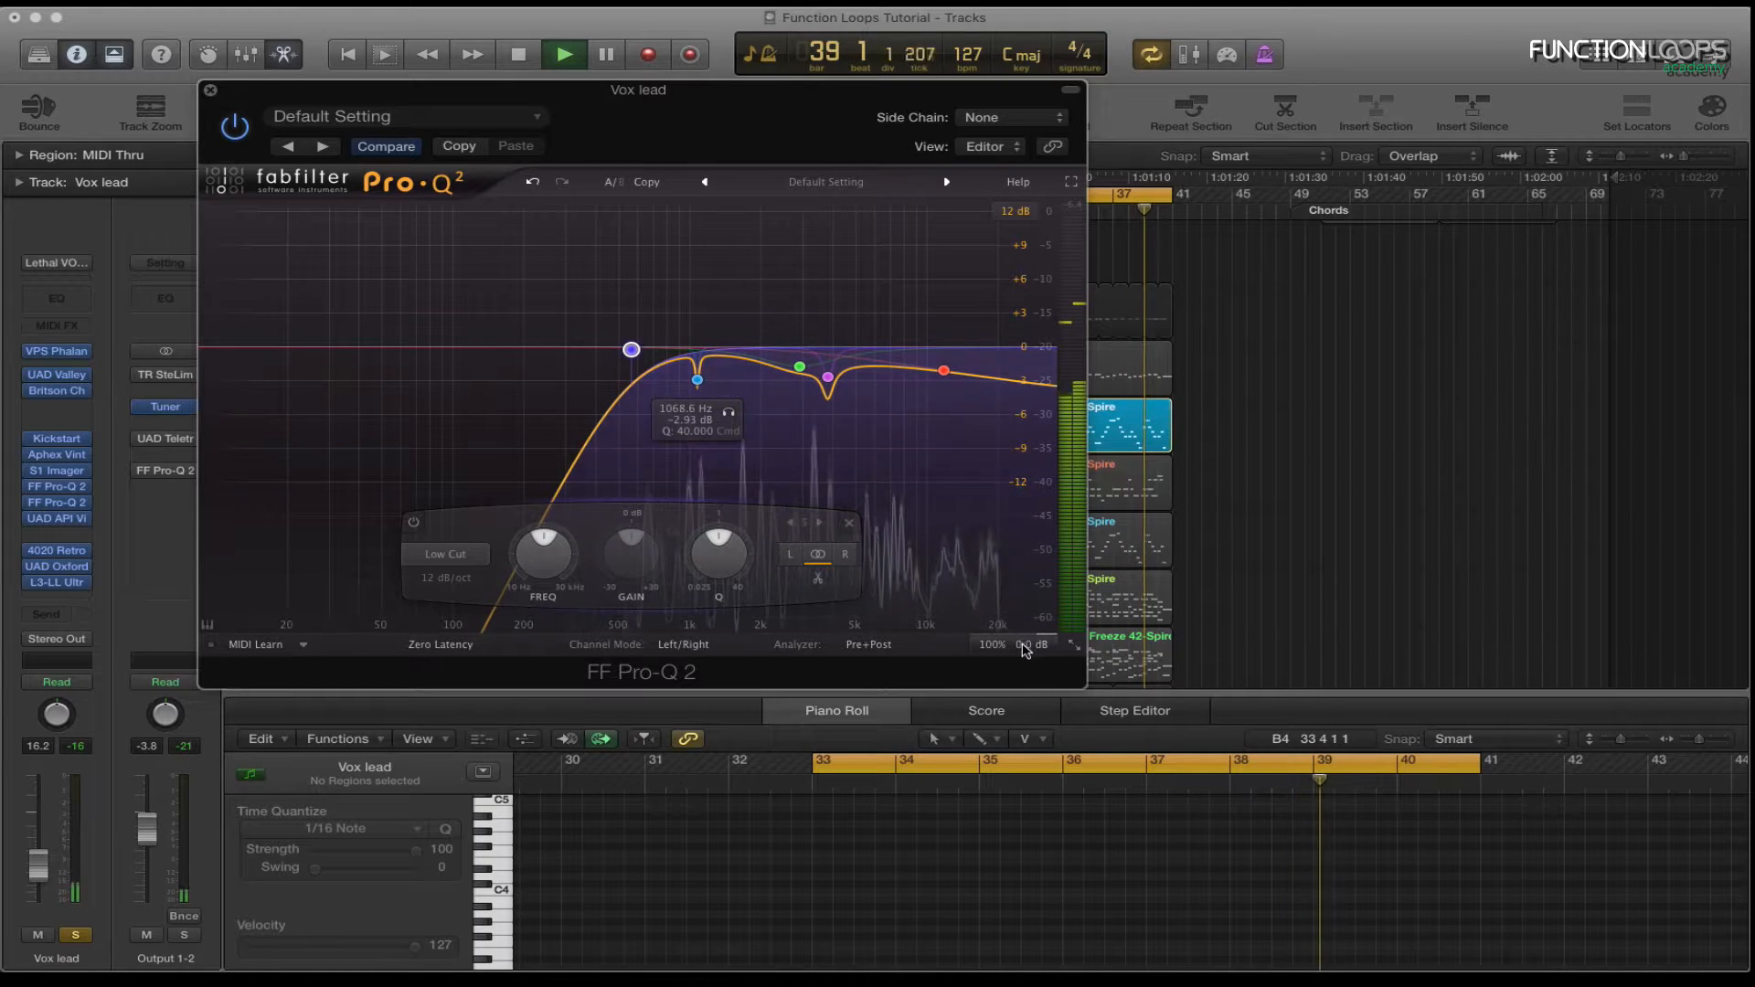
pyautogui.press('space')
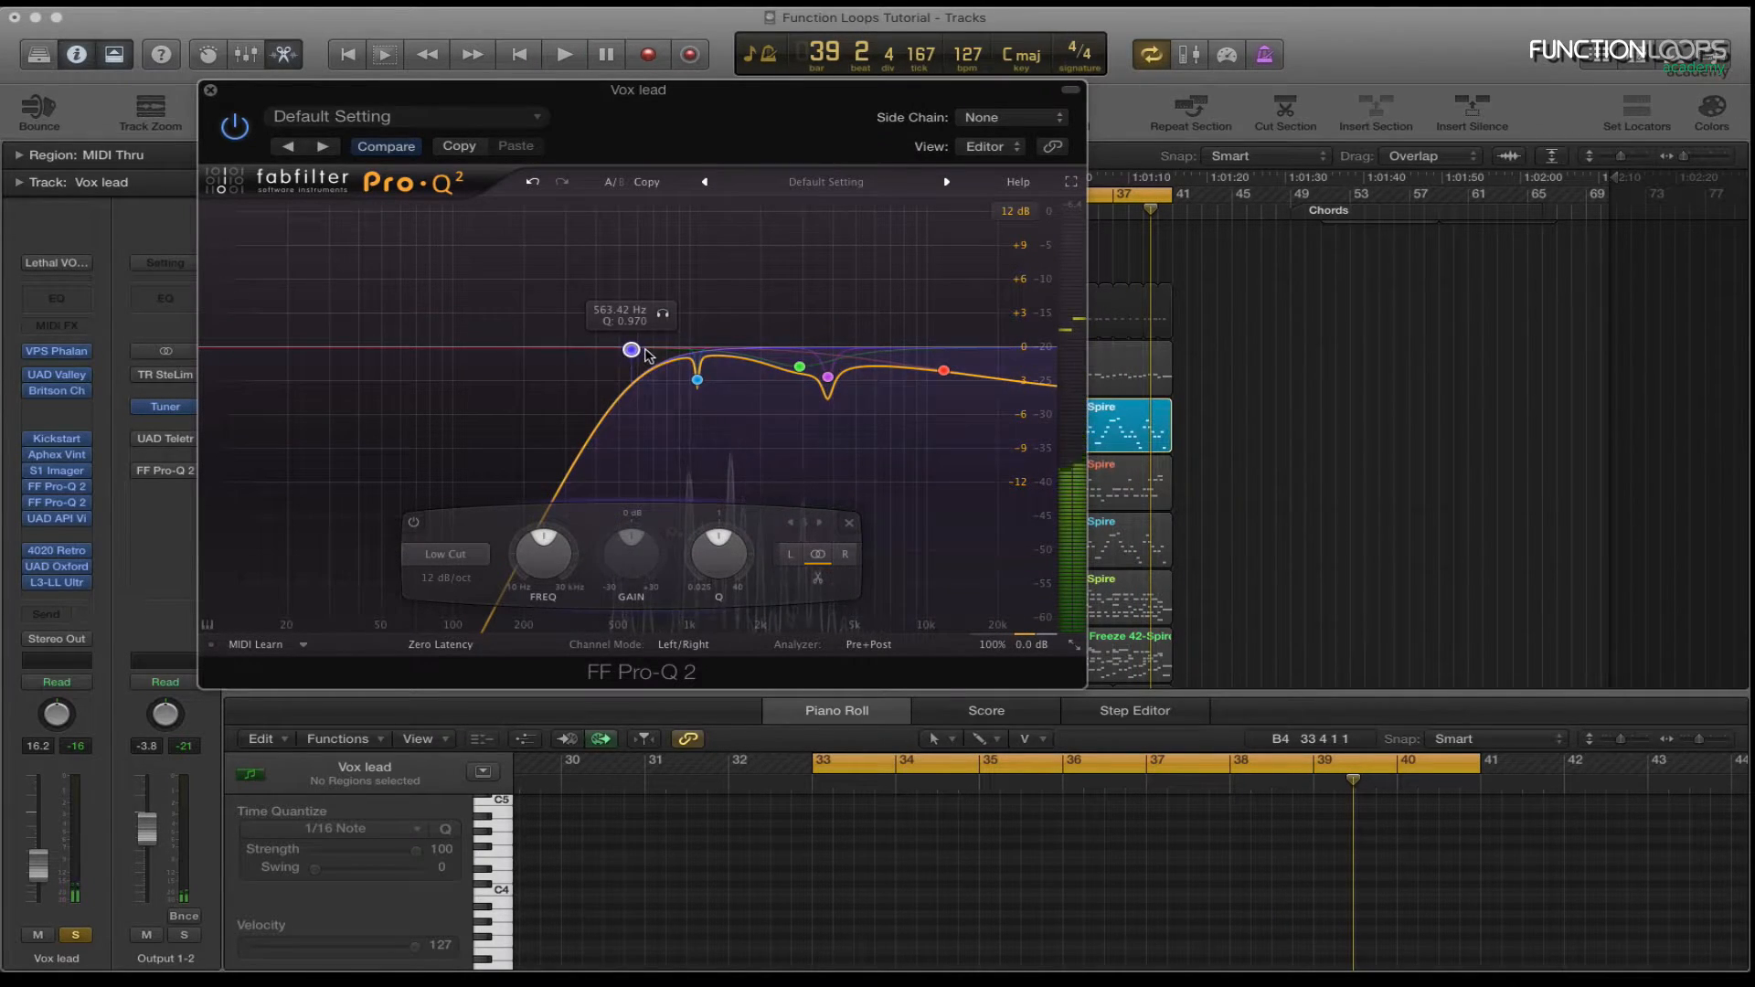
pyautogui.moveTo(631, 350); pyautogui.dragTo(240, 348)
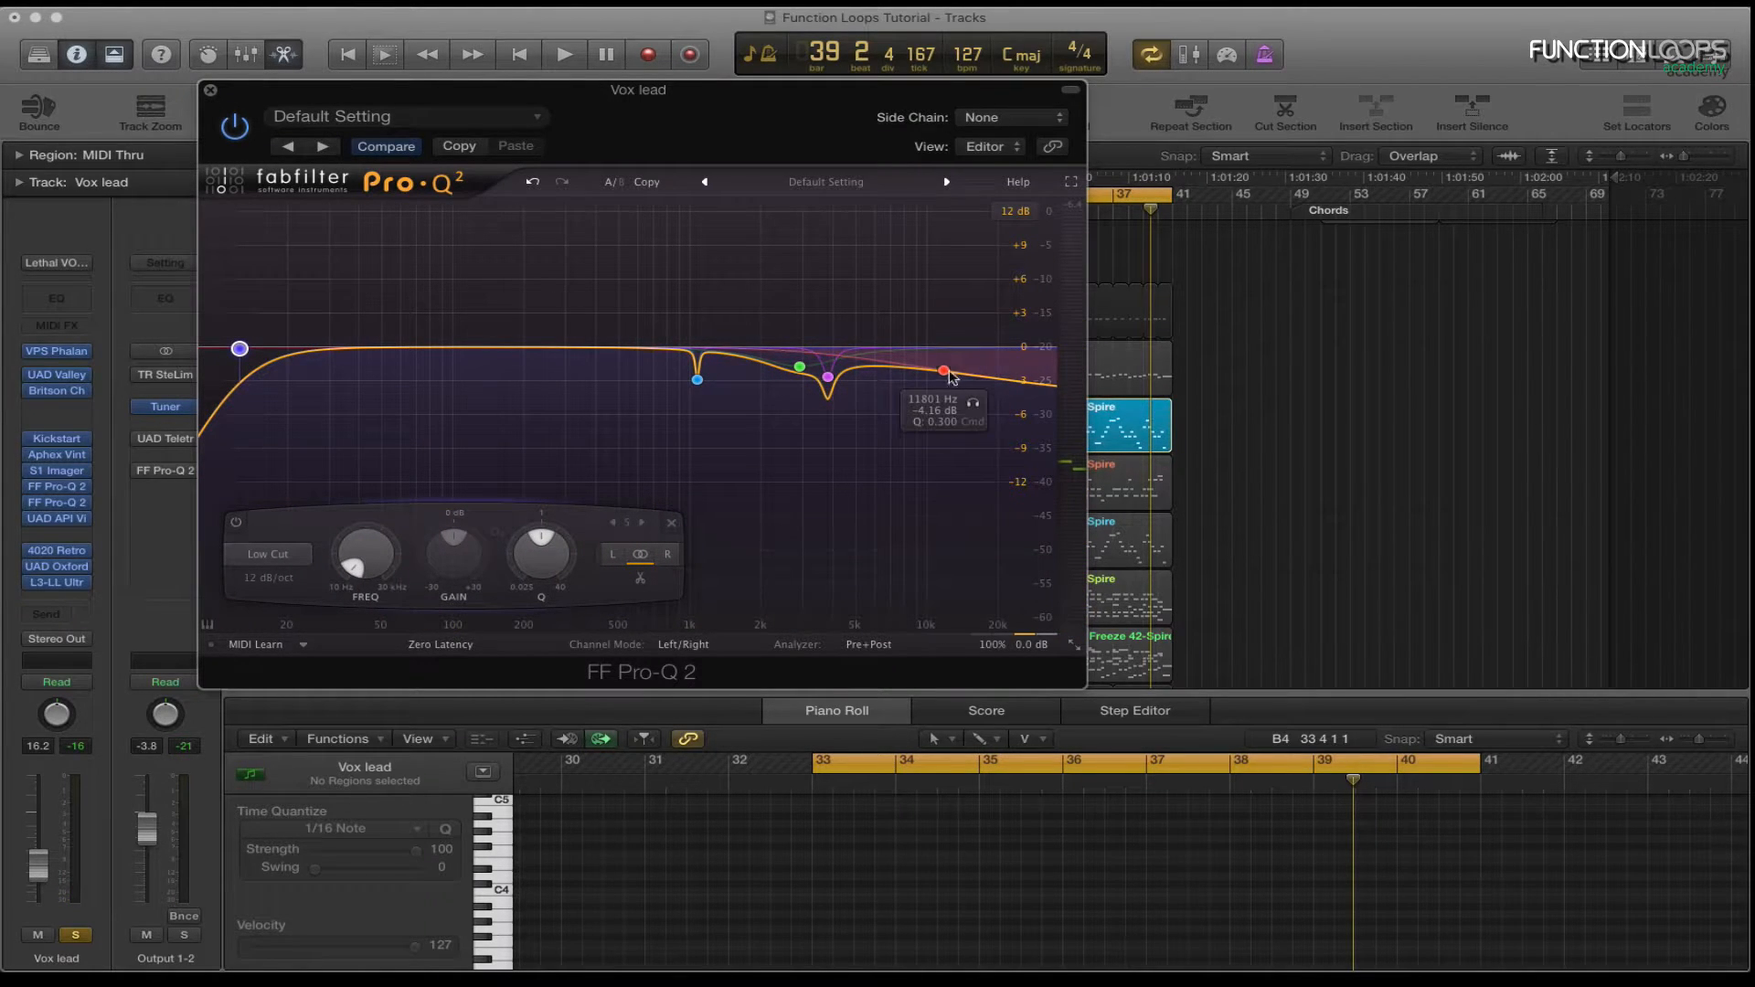
# Raise the high shelf to about +9.5 dB at 10.2 kHz during playback and toggle Auto Gain to hear the difference.
pyautogui.press('space')
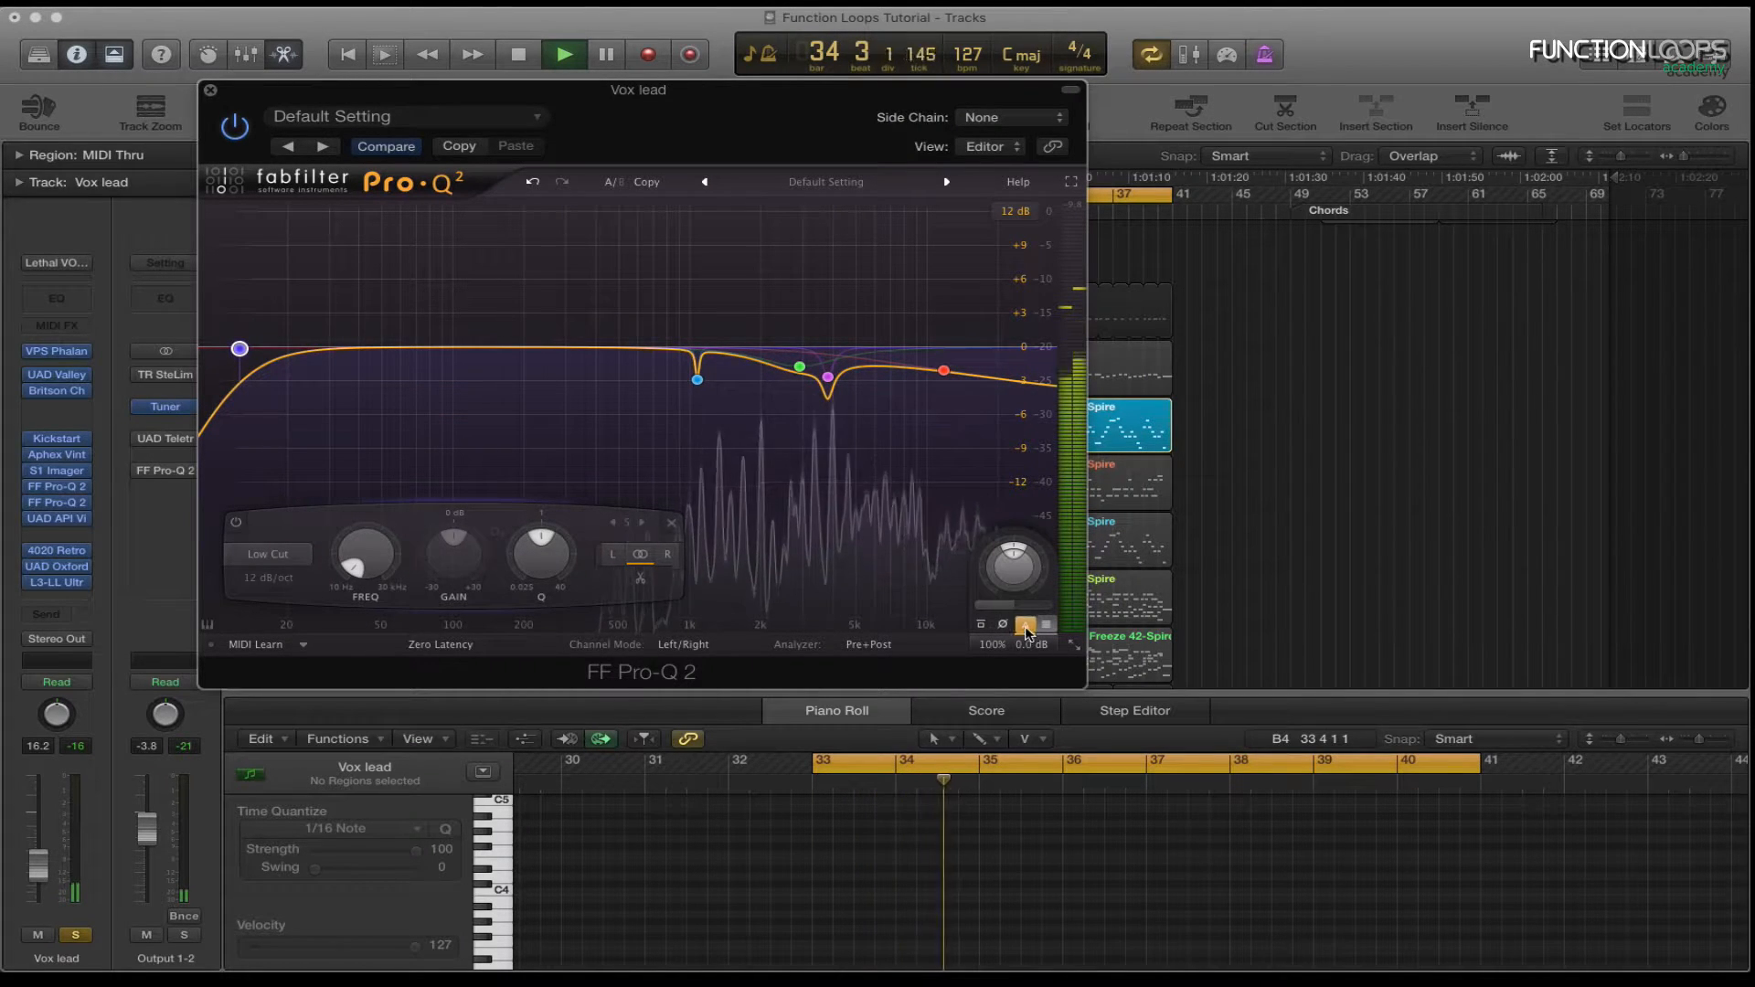
pyautogui.moveTo(943, 370); pyautogui.dragTo(929, 293)
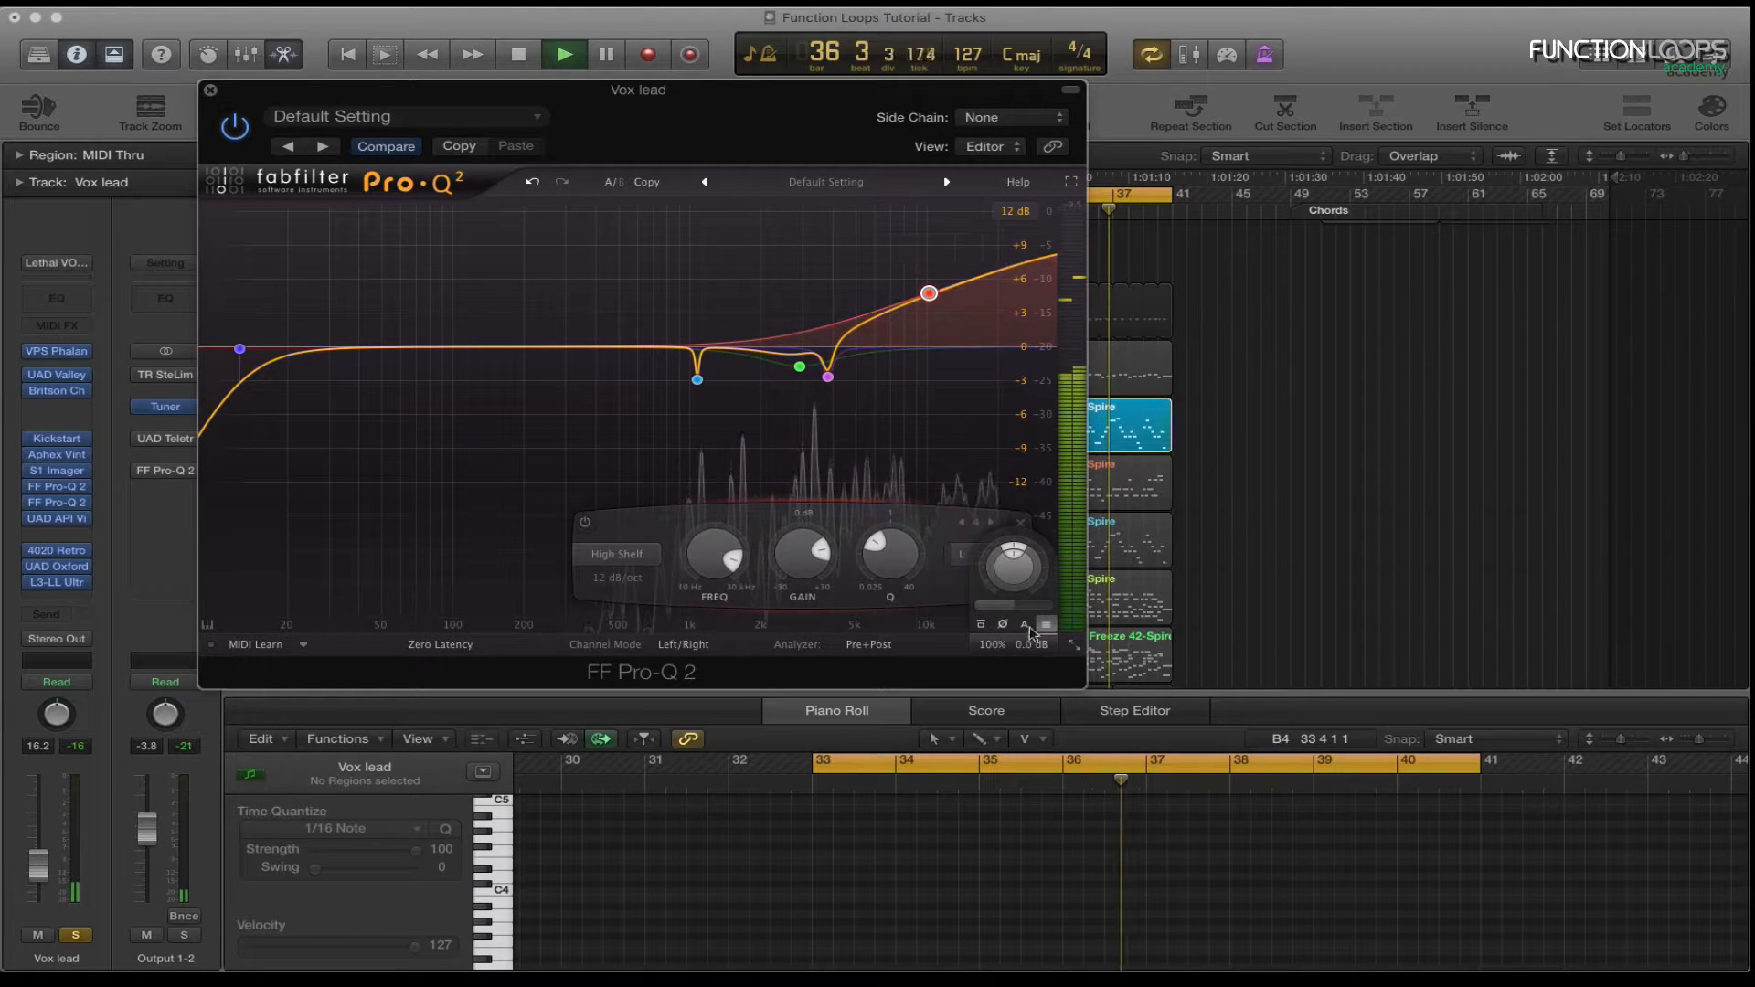
pyautogui.click(1029, 625)
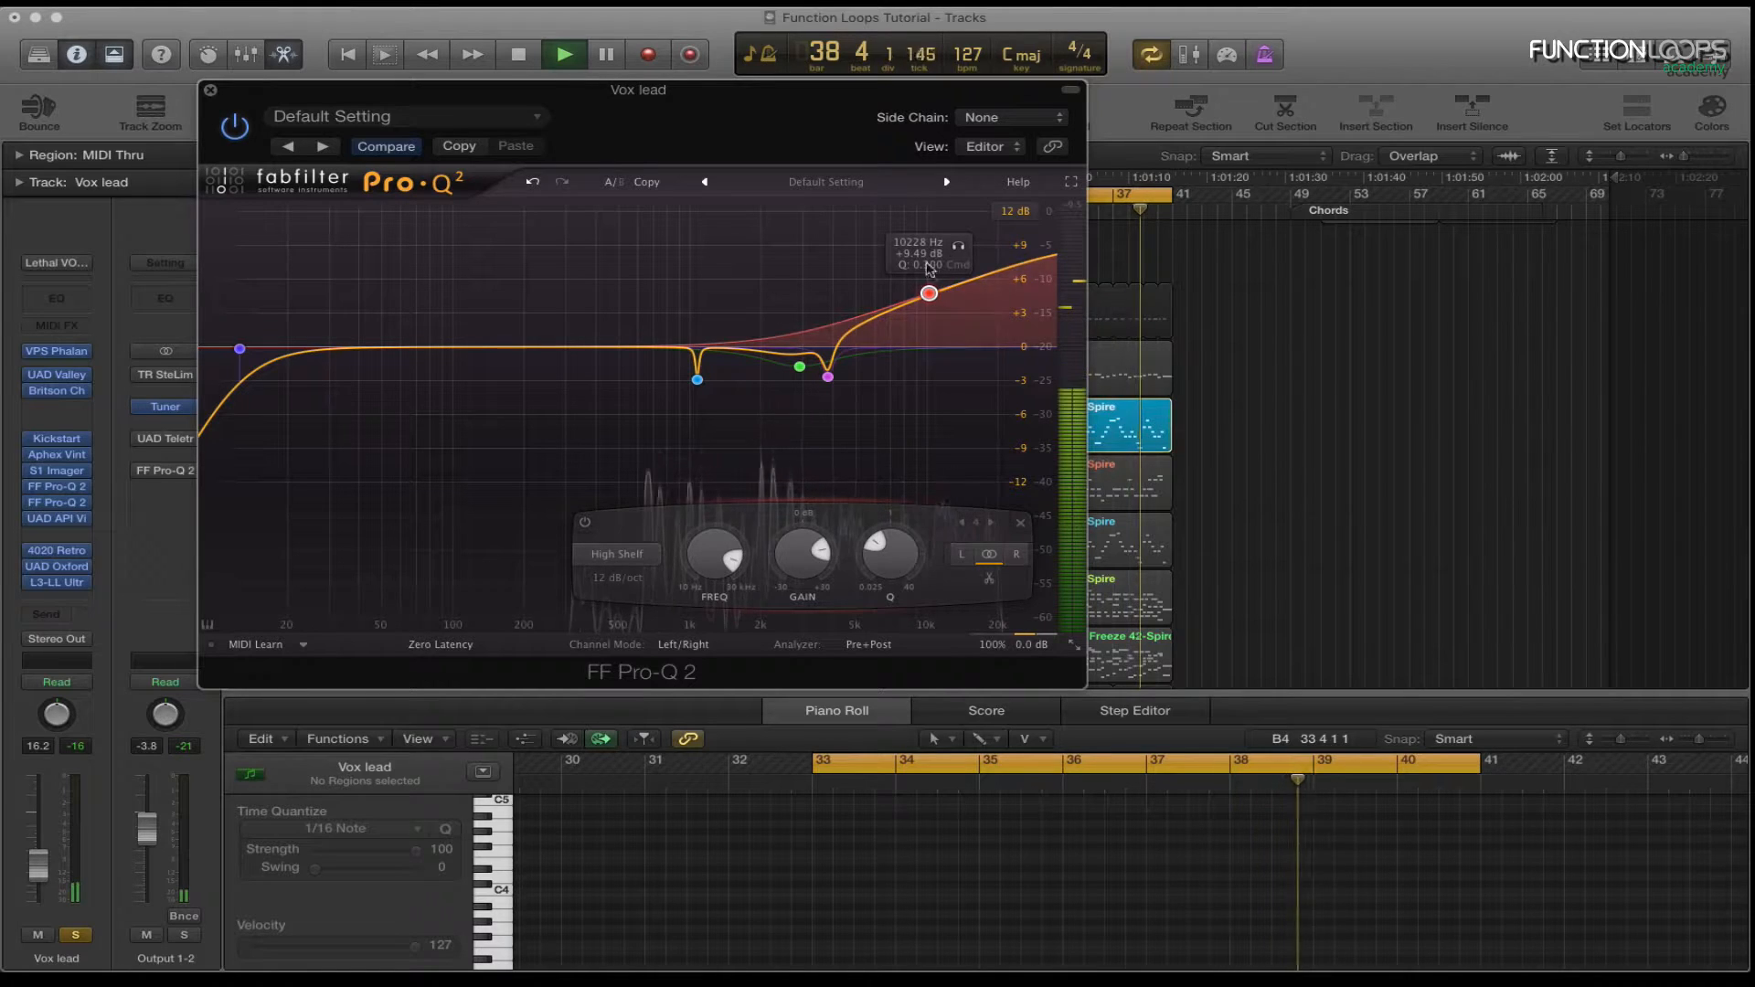
# Undo the high-shelf boost, and delete the added low cut band with playback stopped.
pyautogui.click(533, 182)
pyautogui.click(533, 182)
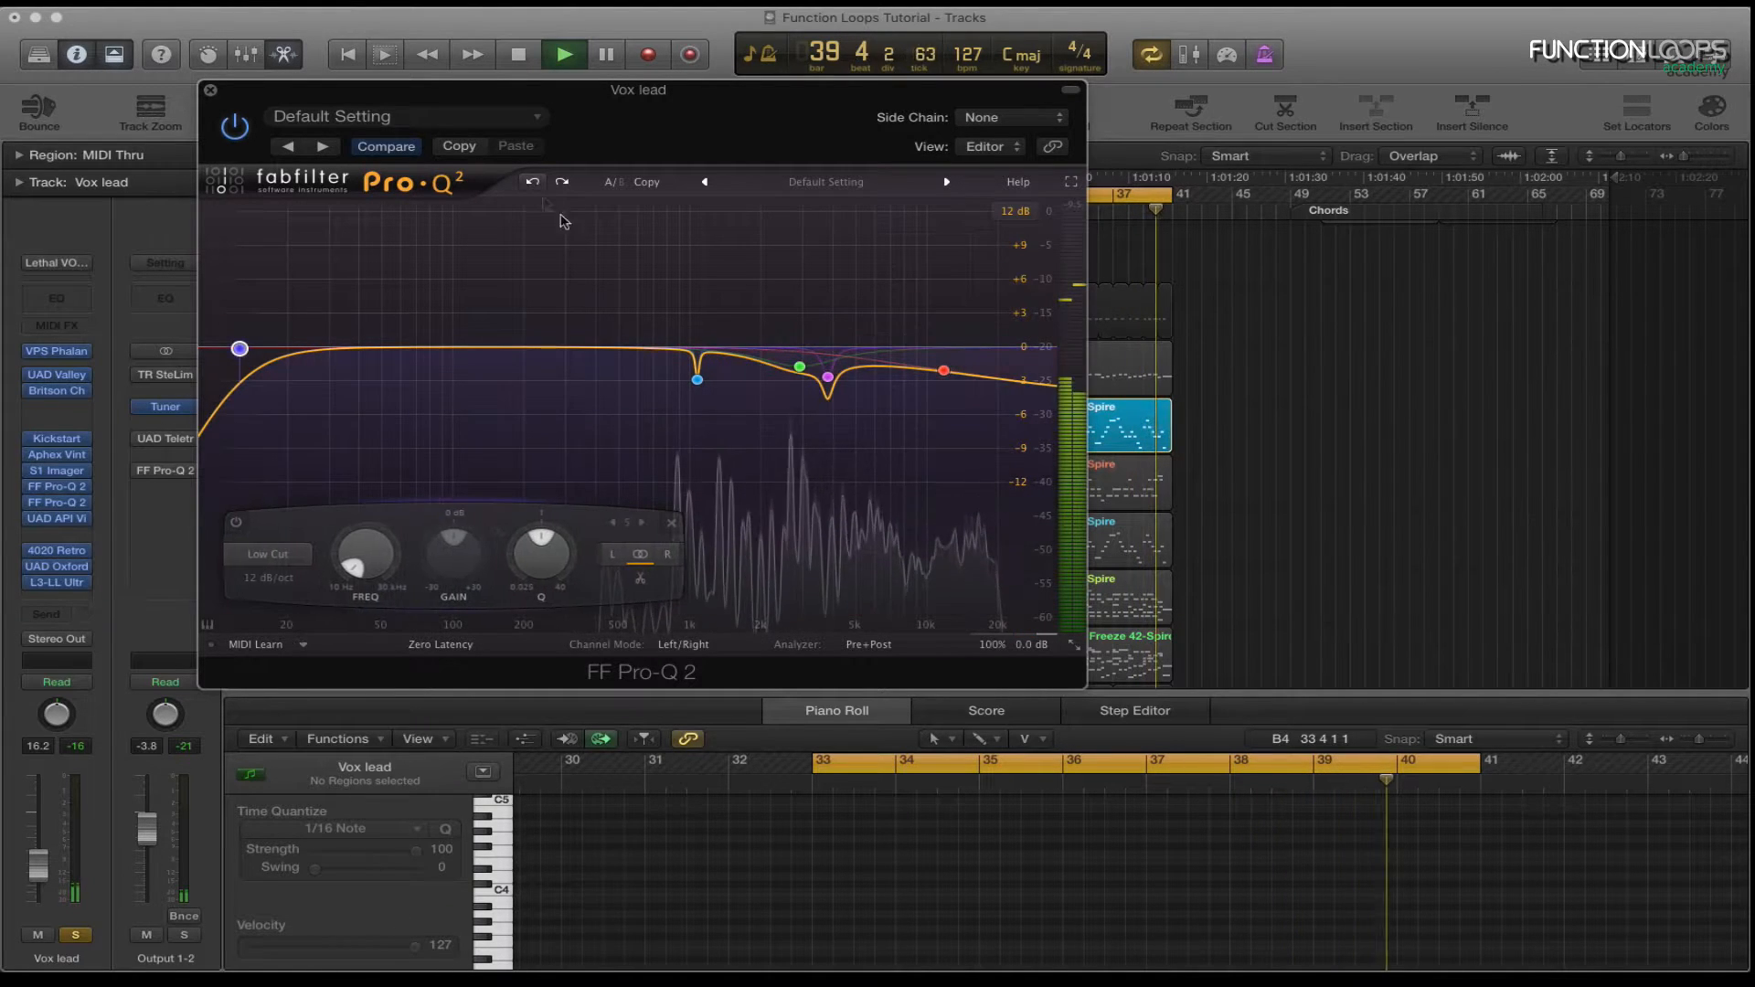
pyautogui.press('space')
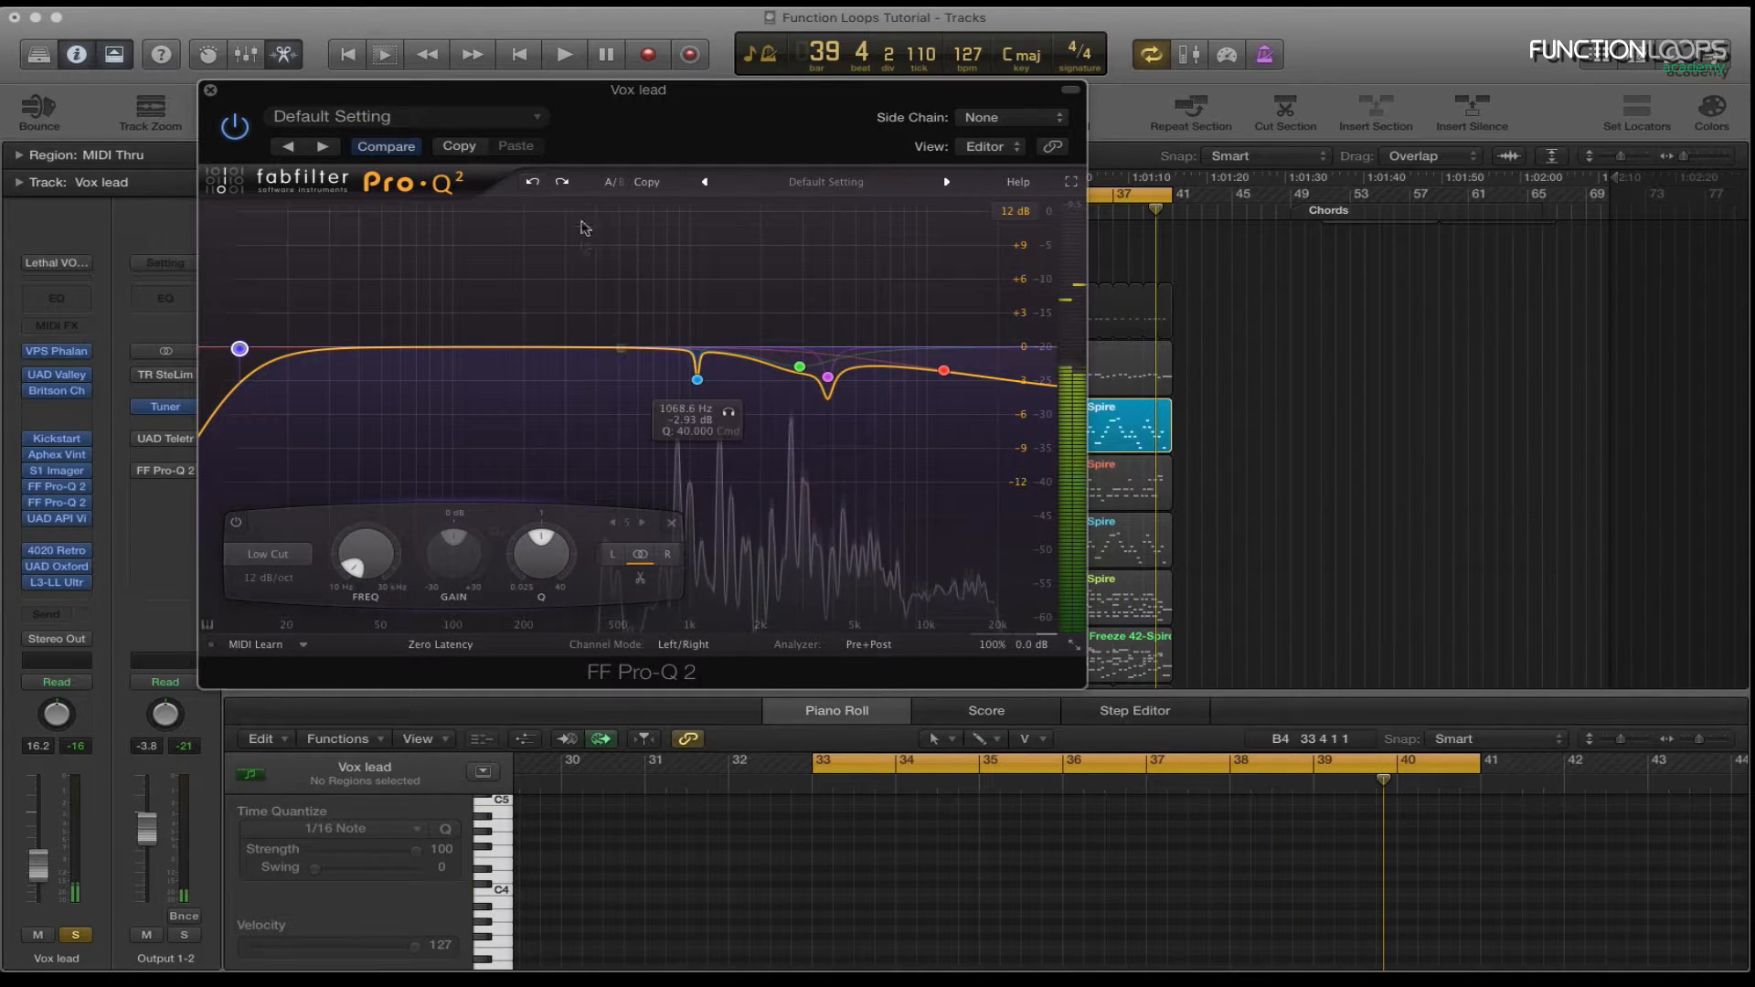
pyautogui.rightClick(250, 352)
pyautogui.click(274, 468)
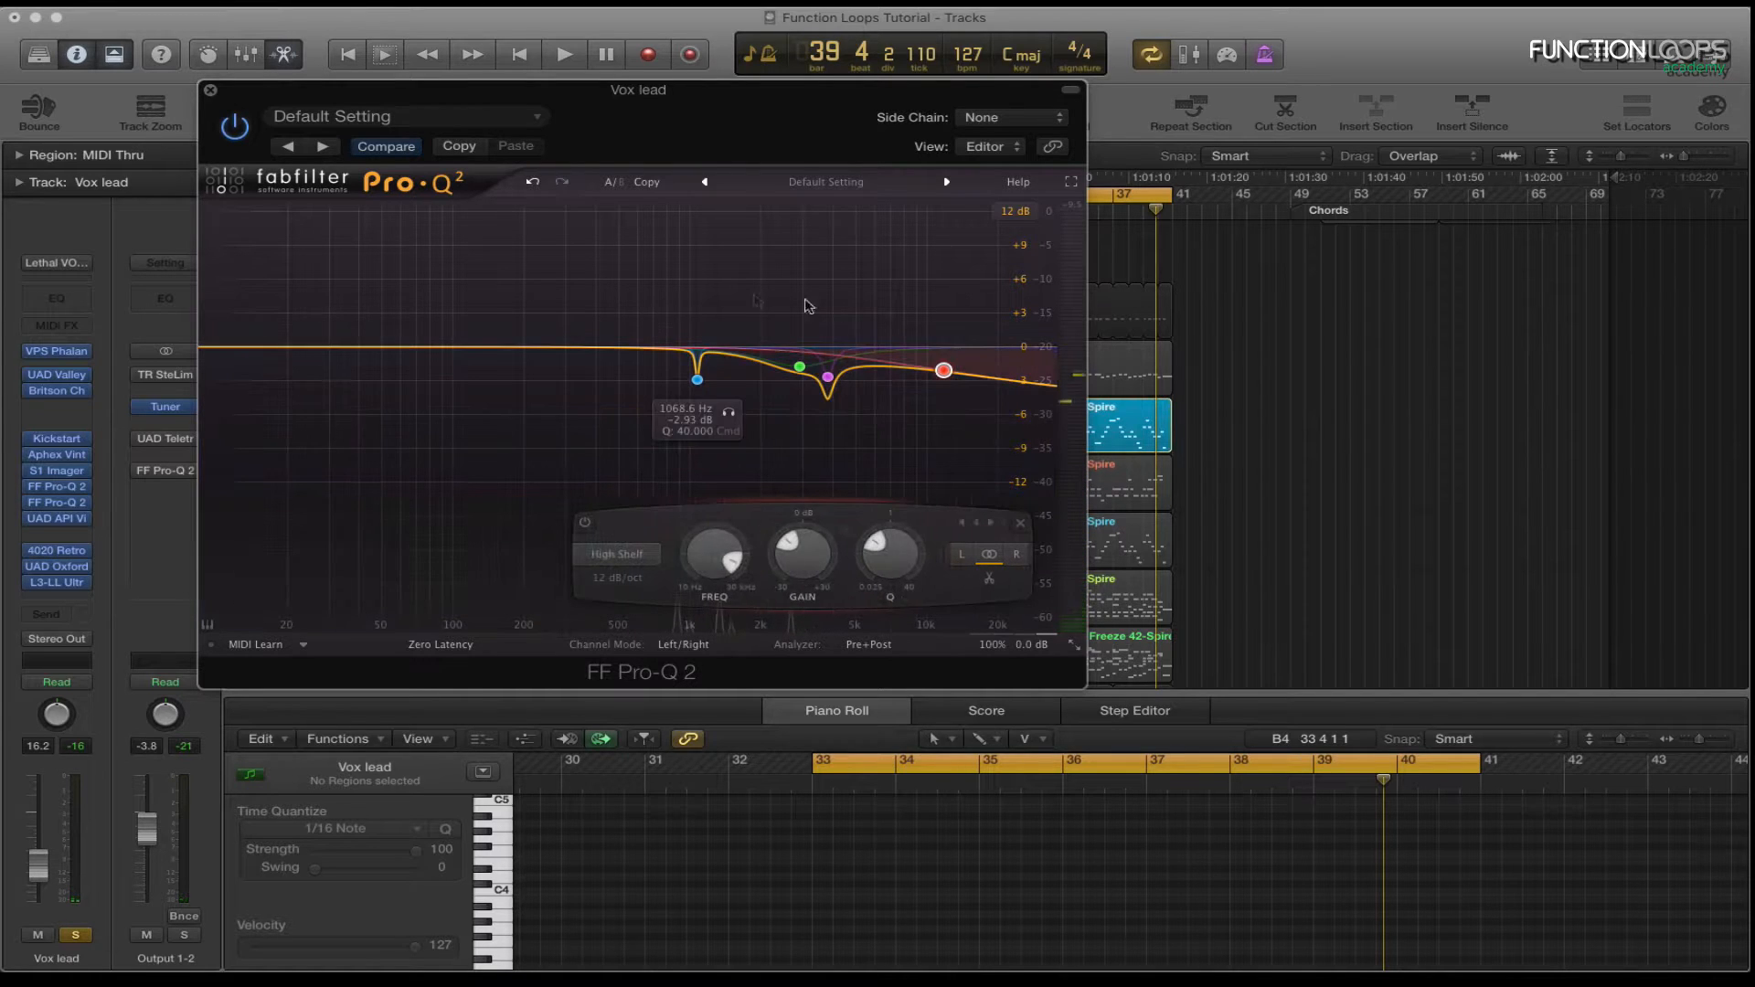
# Move the second FF Pro-Q 2 window away from the insert list and close it.
pyautogui.moveTo(738, 106); pyautogui.dragTo(876, 144)
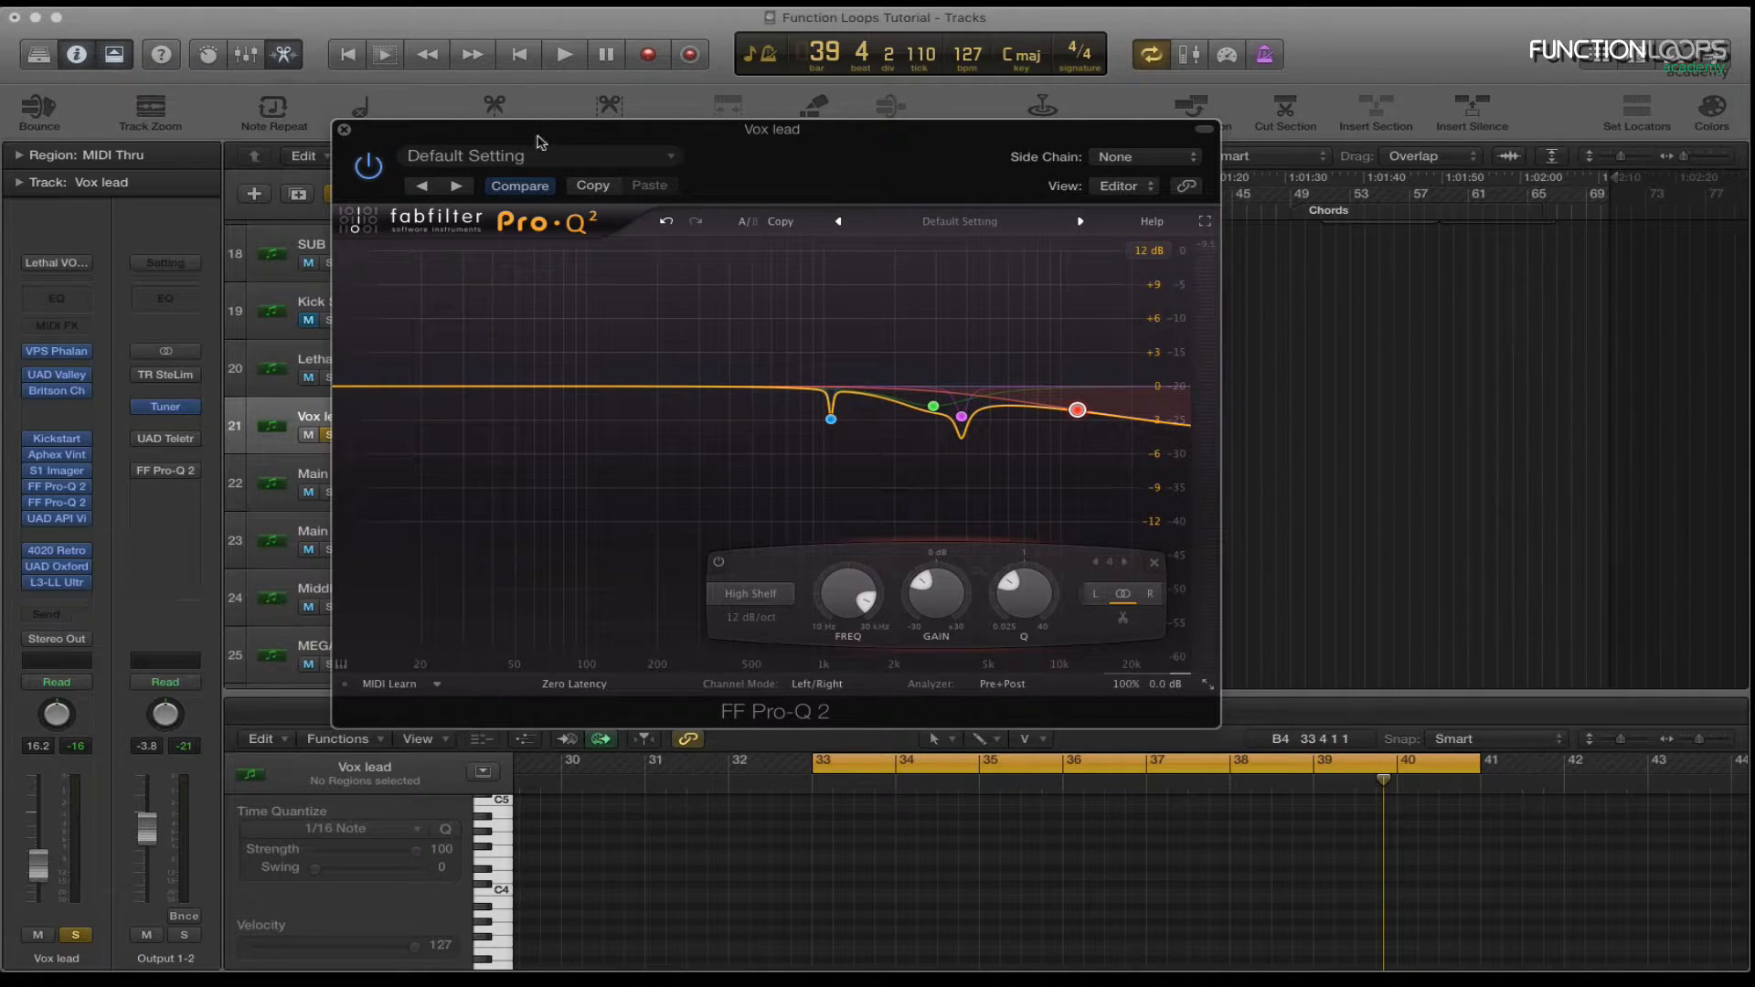
pyautogui.moveTo(422, 127); pyautogui.dragTo(729, 156)
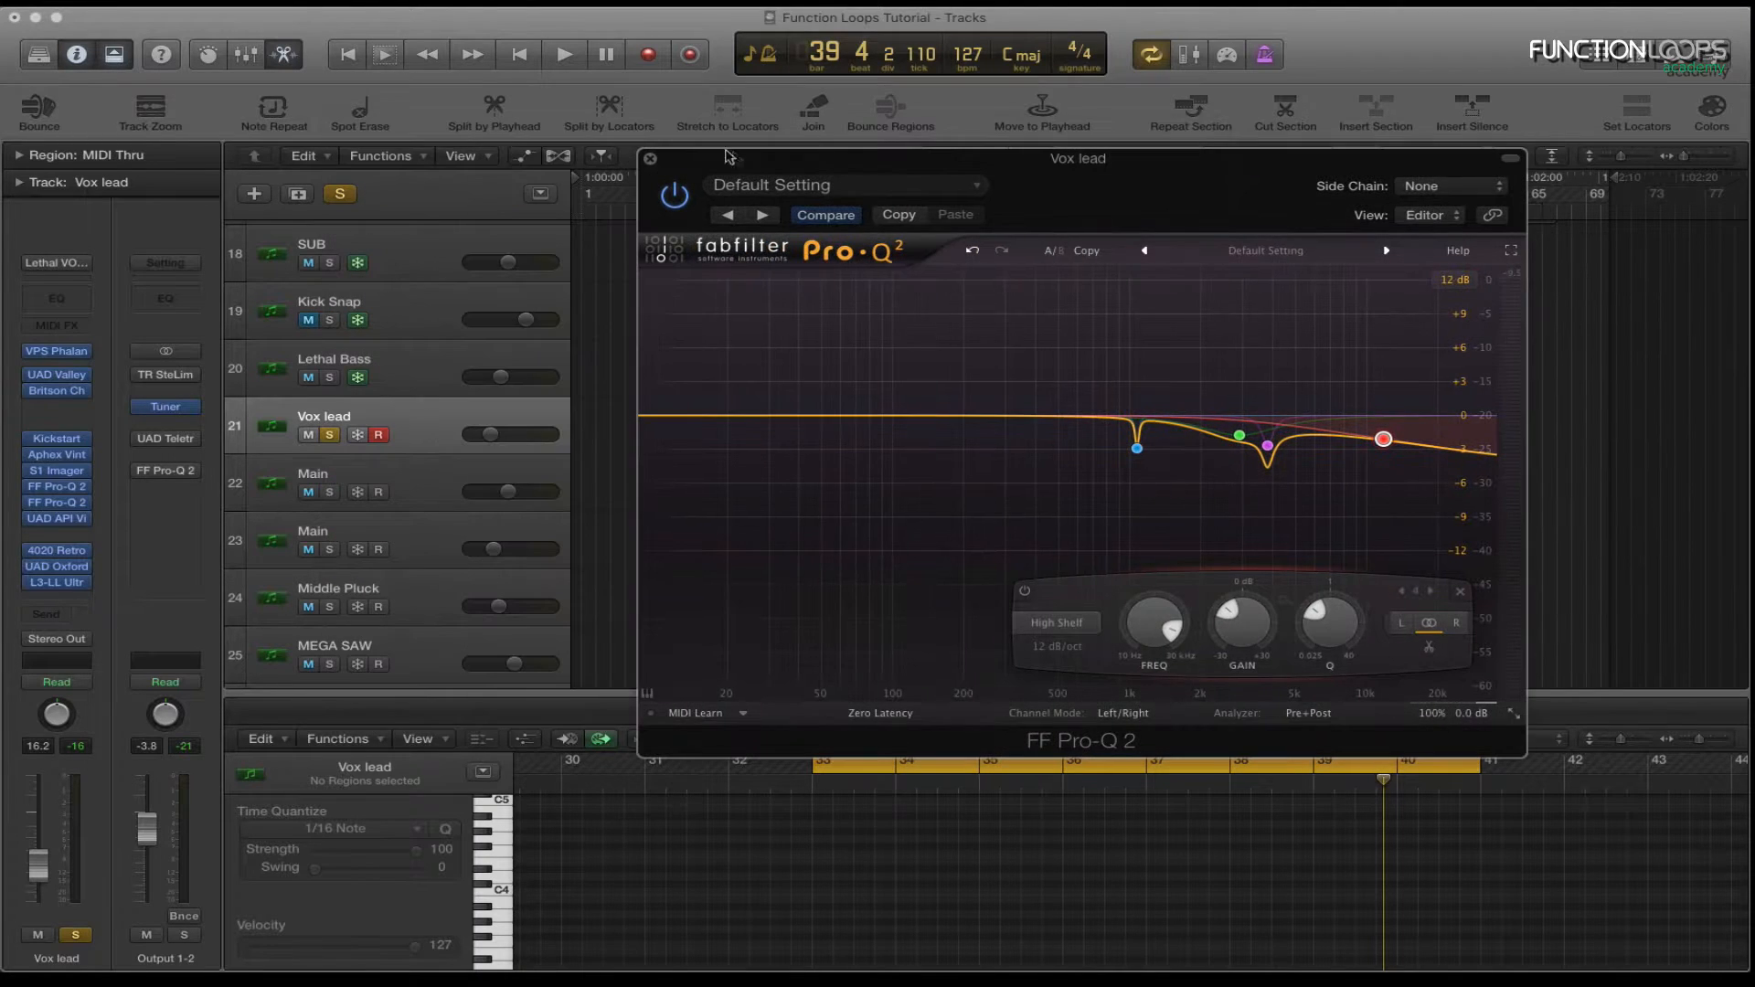
pyautogui.click(651, 160)
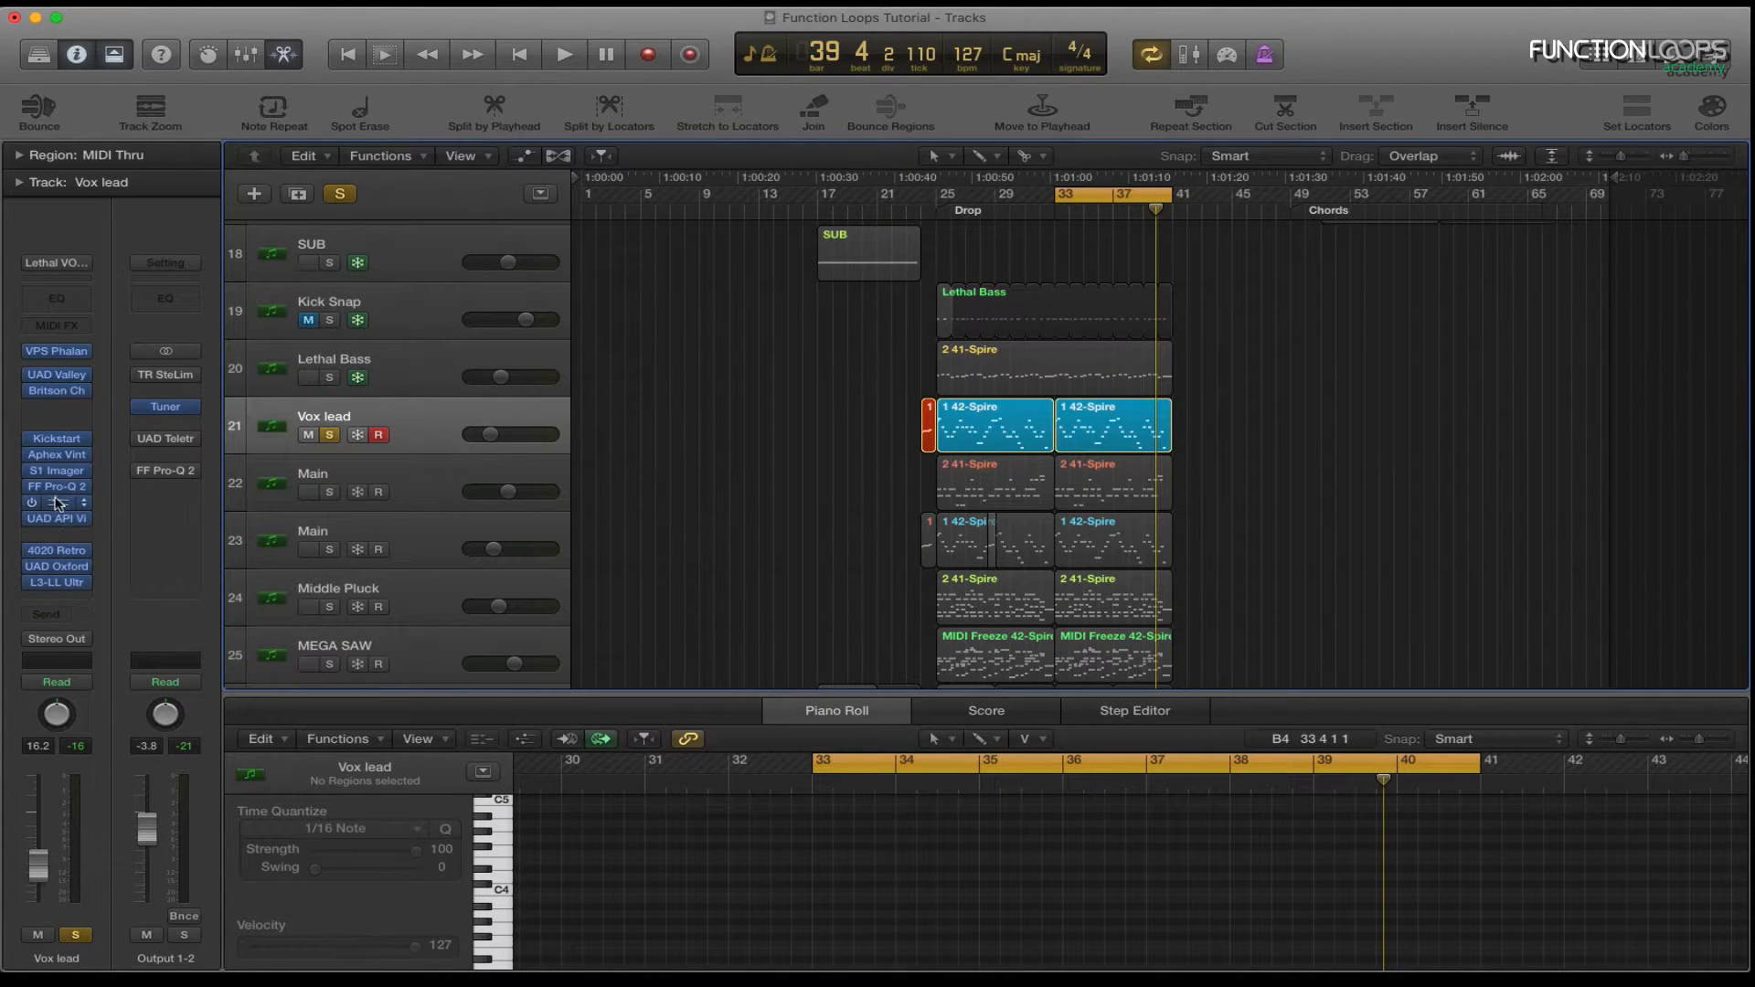
pyautogui.moveTo(1098, 165); pyautogui.dragTo(1013, 170)
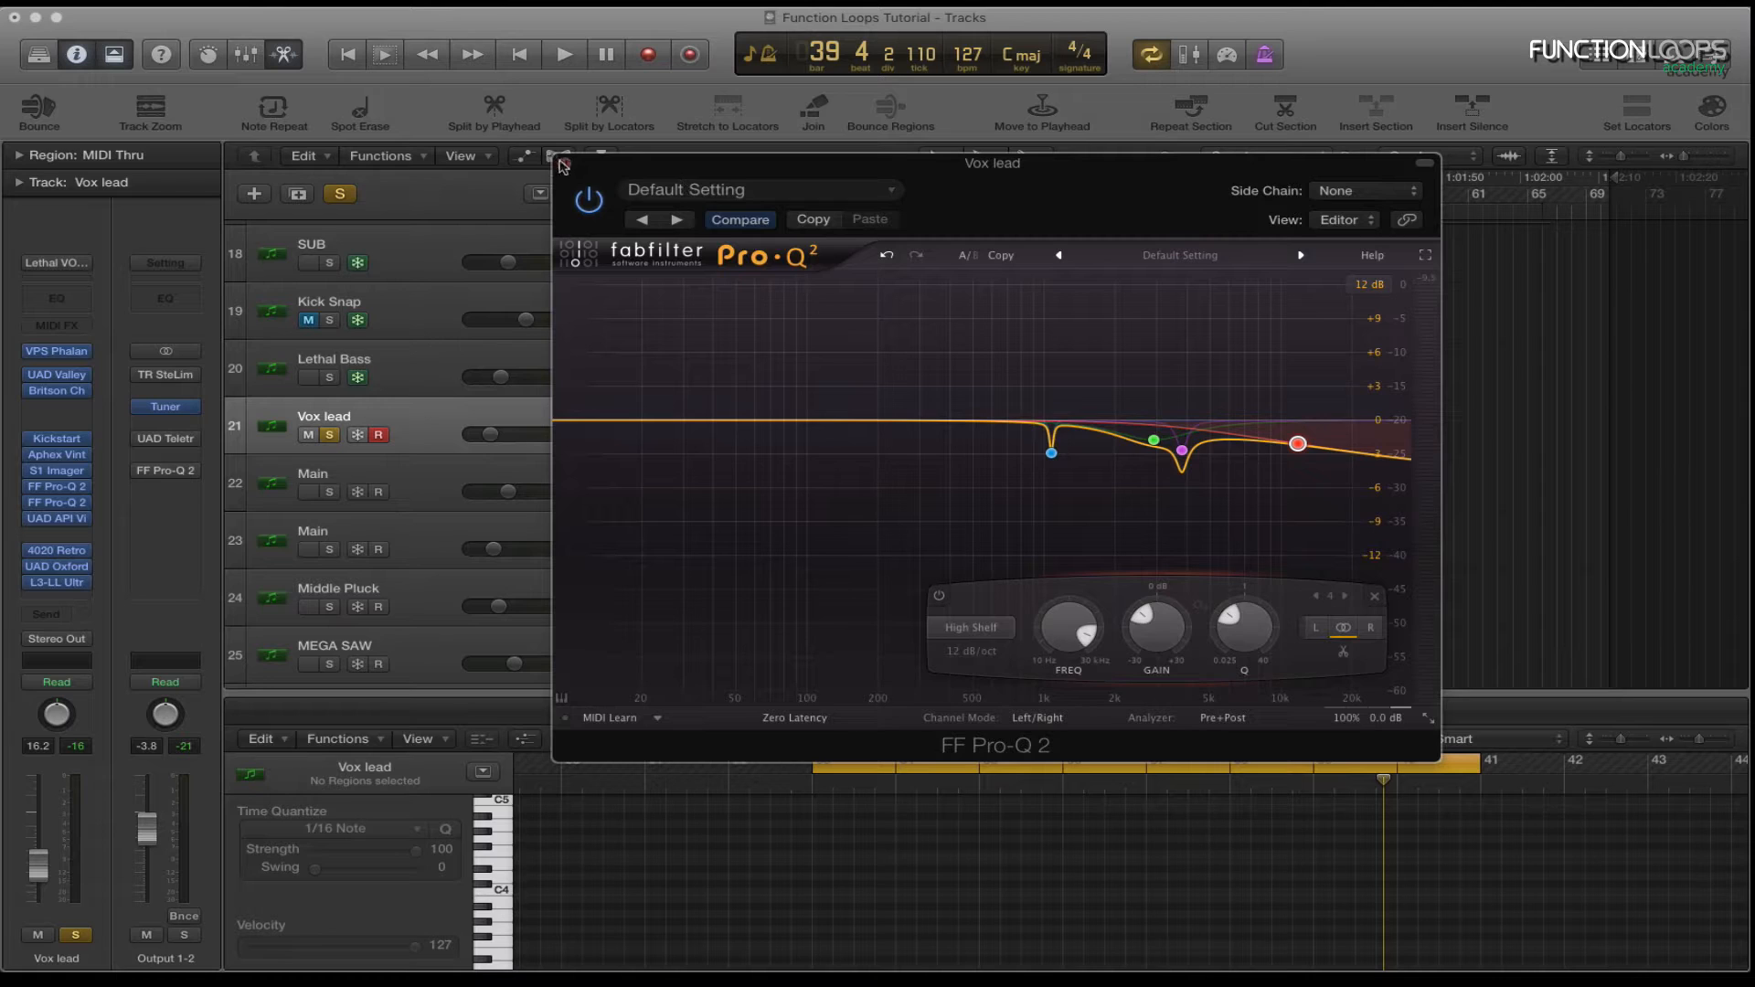
pyautogui.click(566, 165)
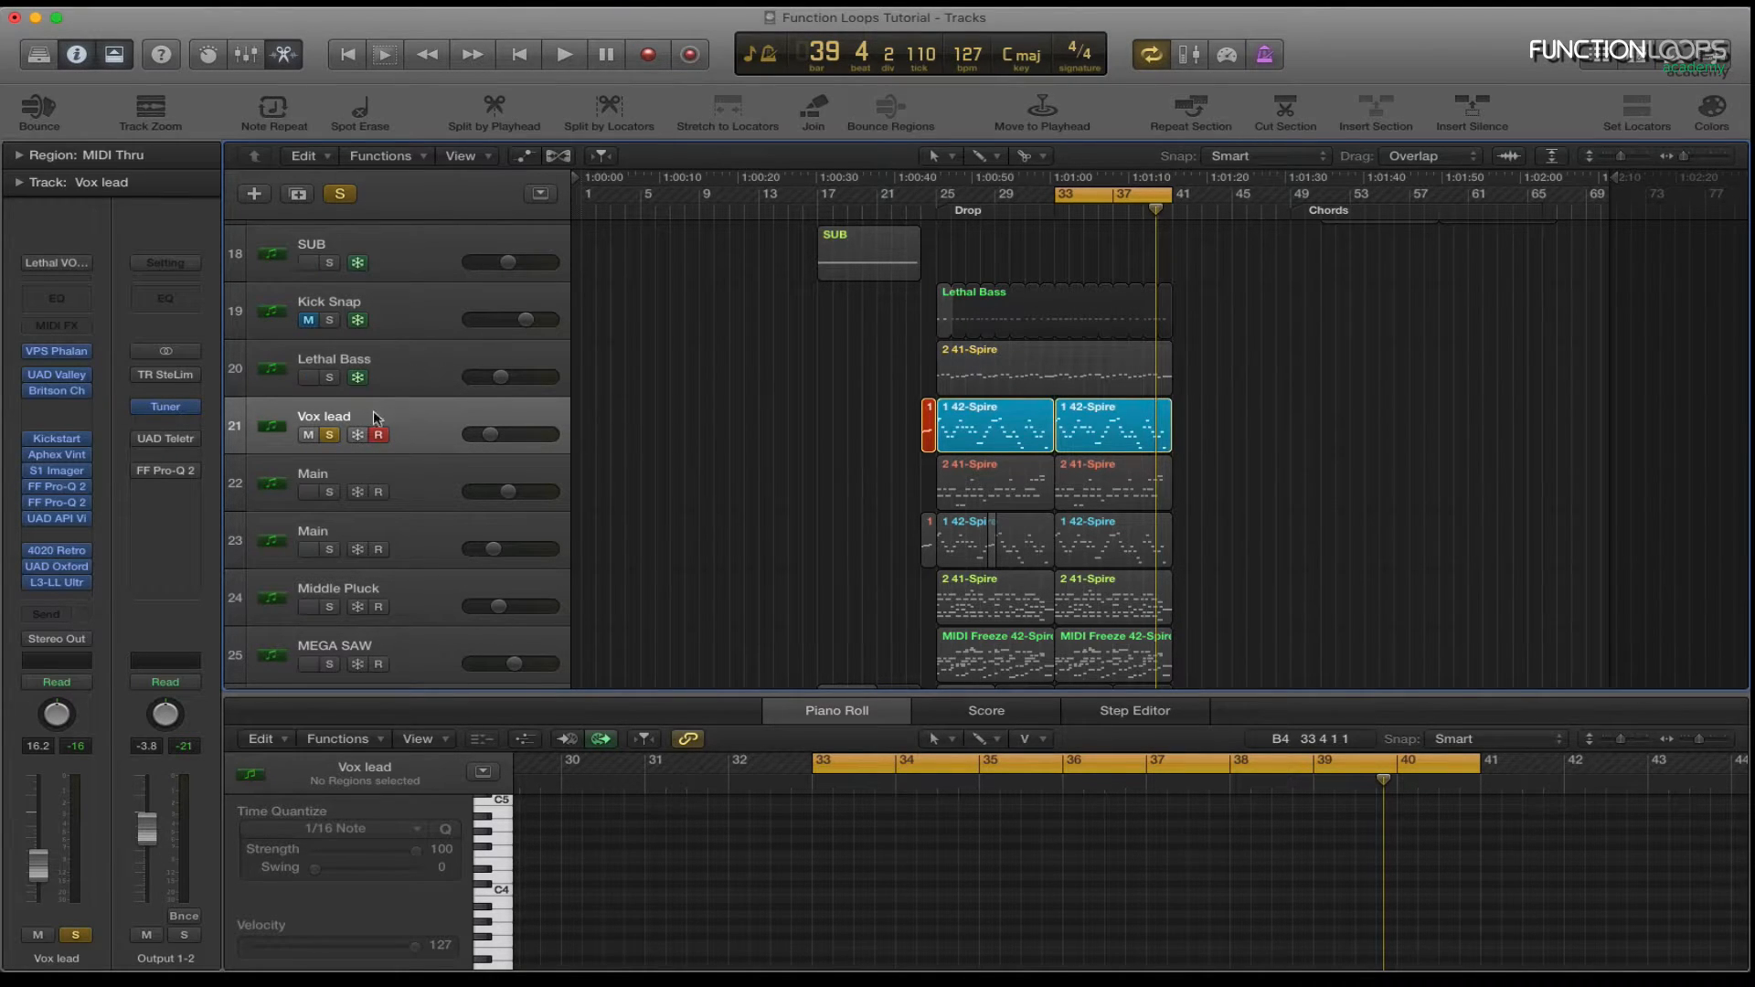
# Solo Lethal Bass, both Main tracks, Middle Pluck and MEGA SAW alongside Vox lead while playing the drop.
pyautogui.click(330, 376)
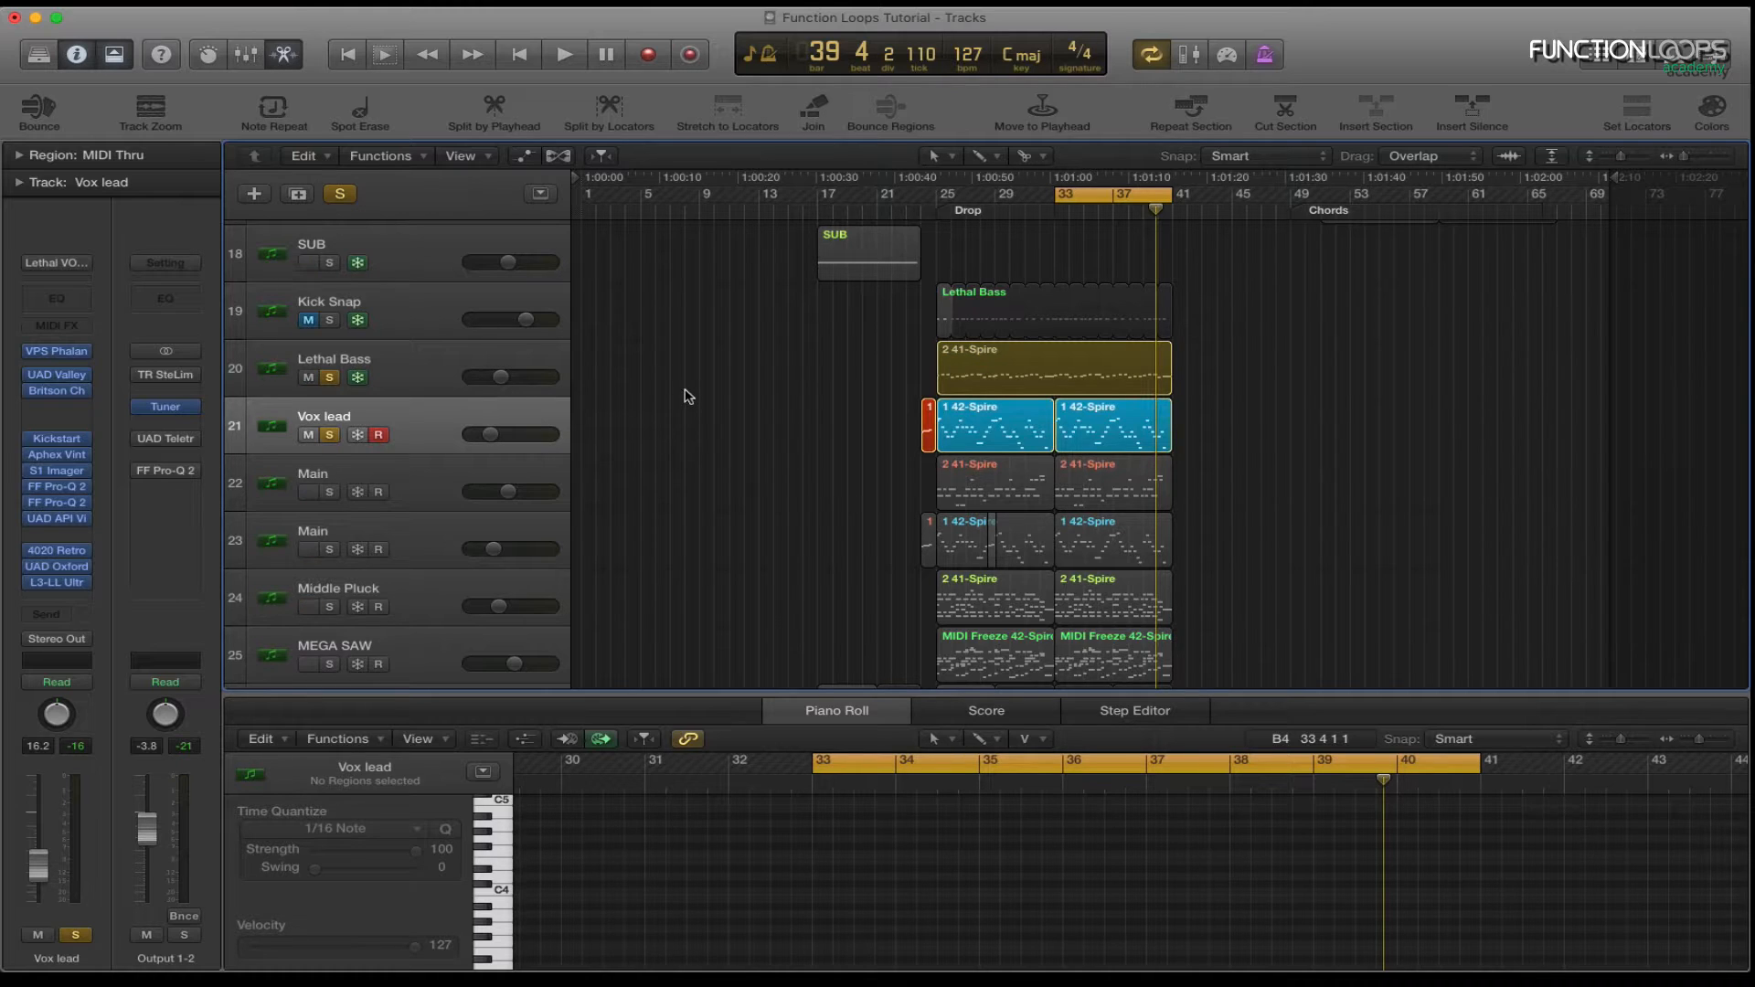
pyautogui.press('space')
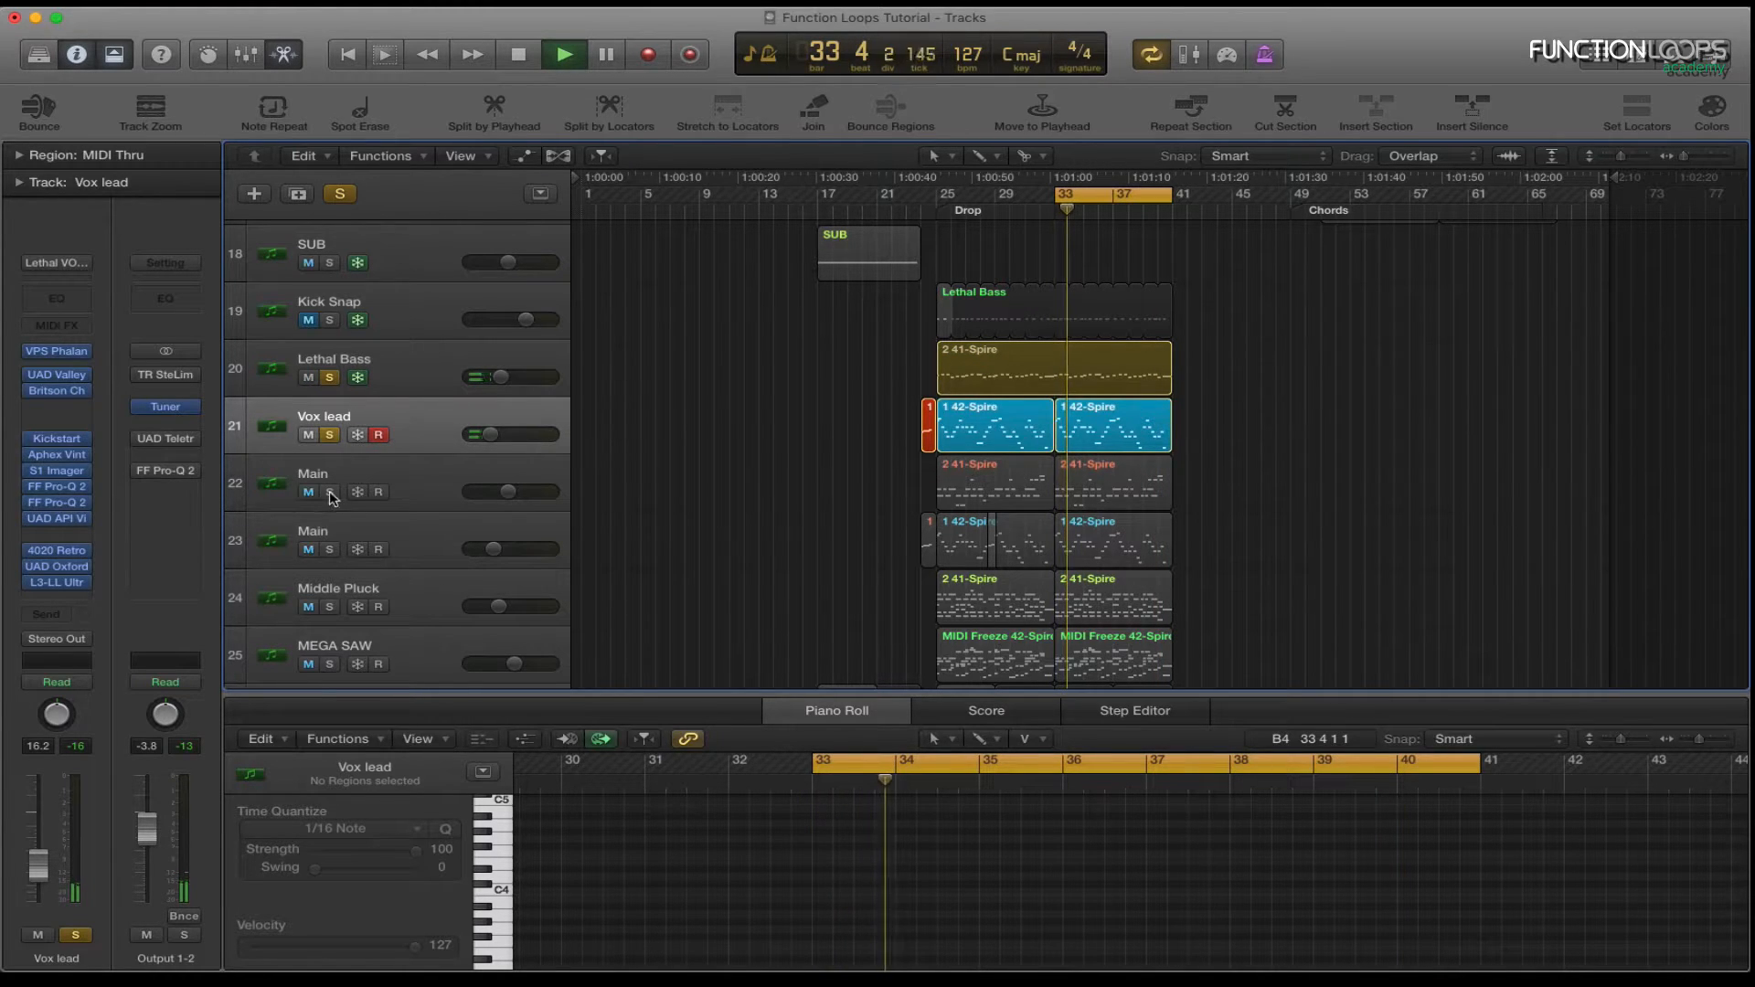
pyautogui.click(330, 491)
pyautogui.click(330, 549)
pyautogui.click(330, 607)
pyautogui.click(330, 664)
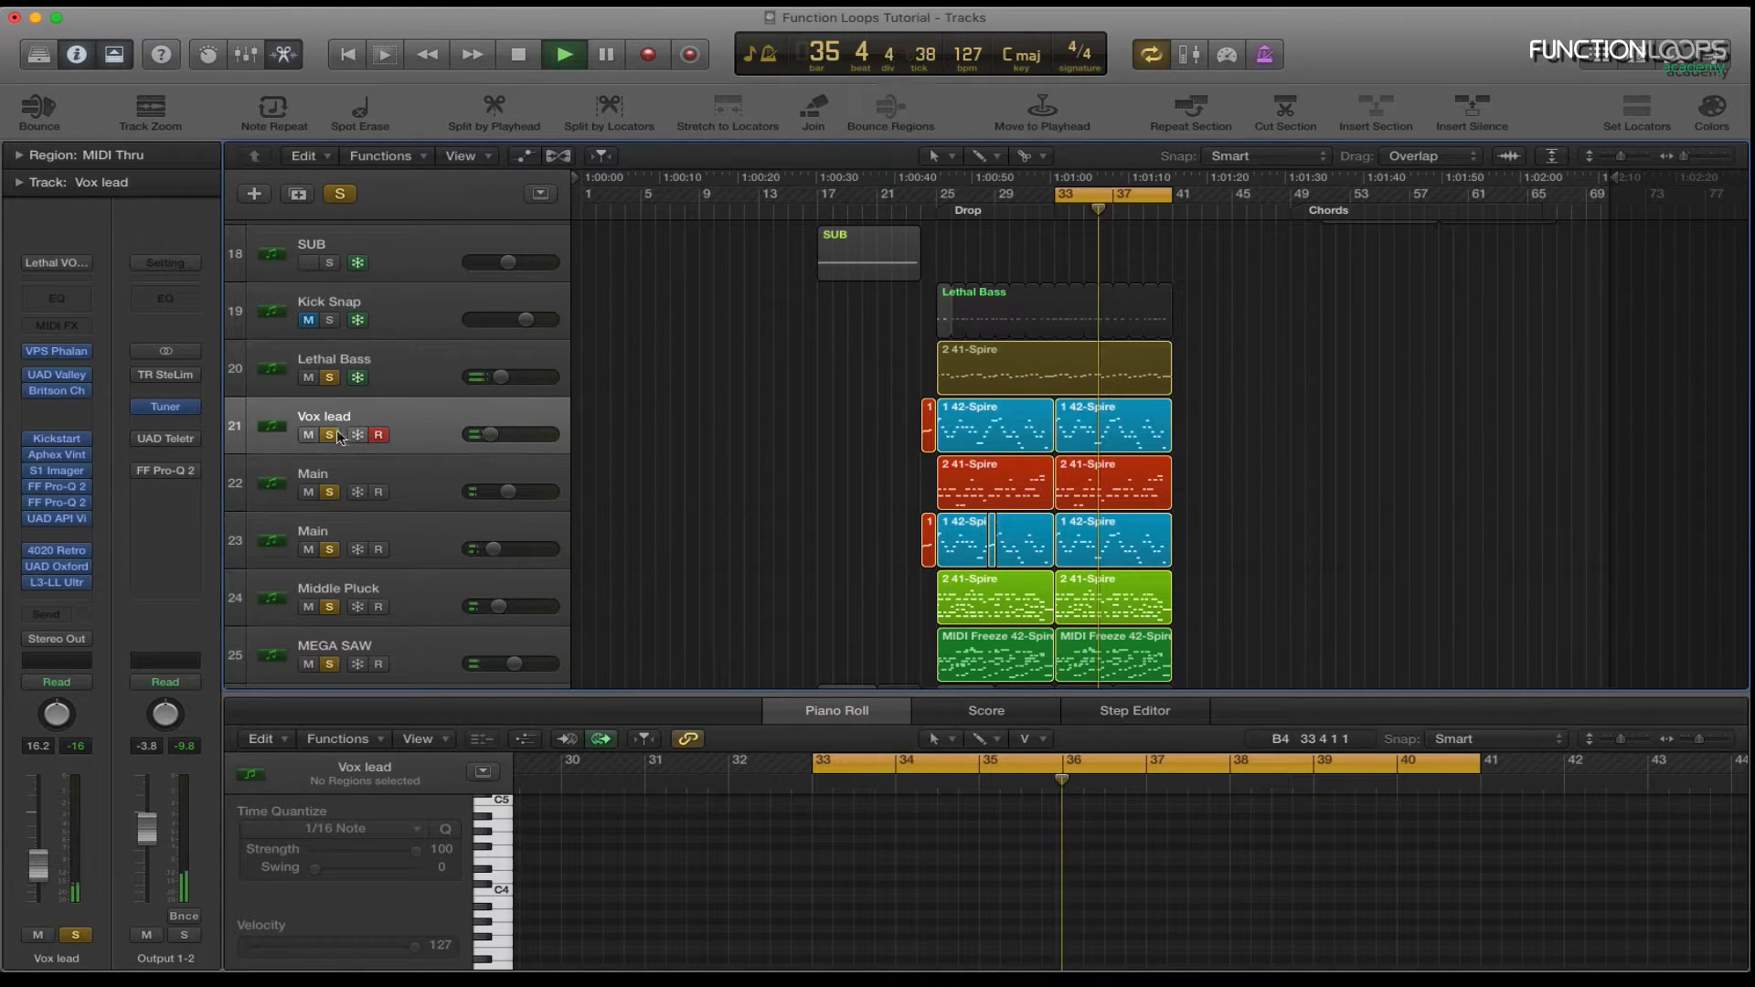
# Raise the high shelf in Vox lead's second FF Pro-Q 2 during playback, ending at about +6.75 dB at 16400 Hz.
pyautogui.click(57, 503)
pyautogui.press('space')
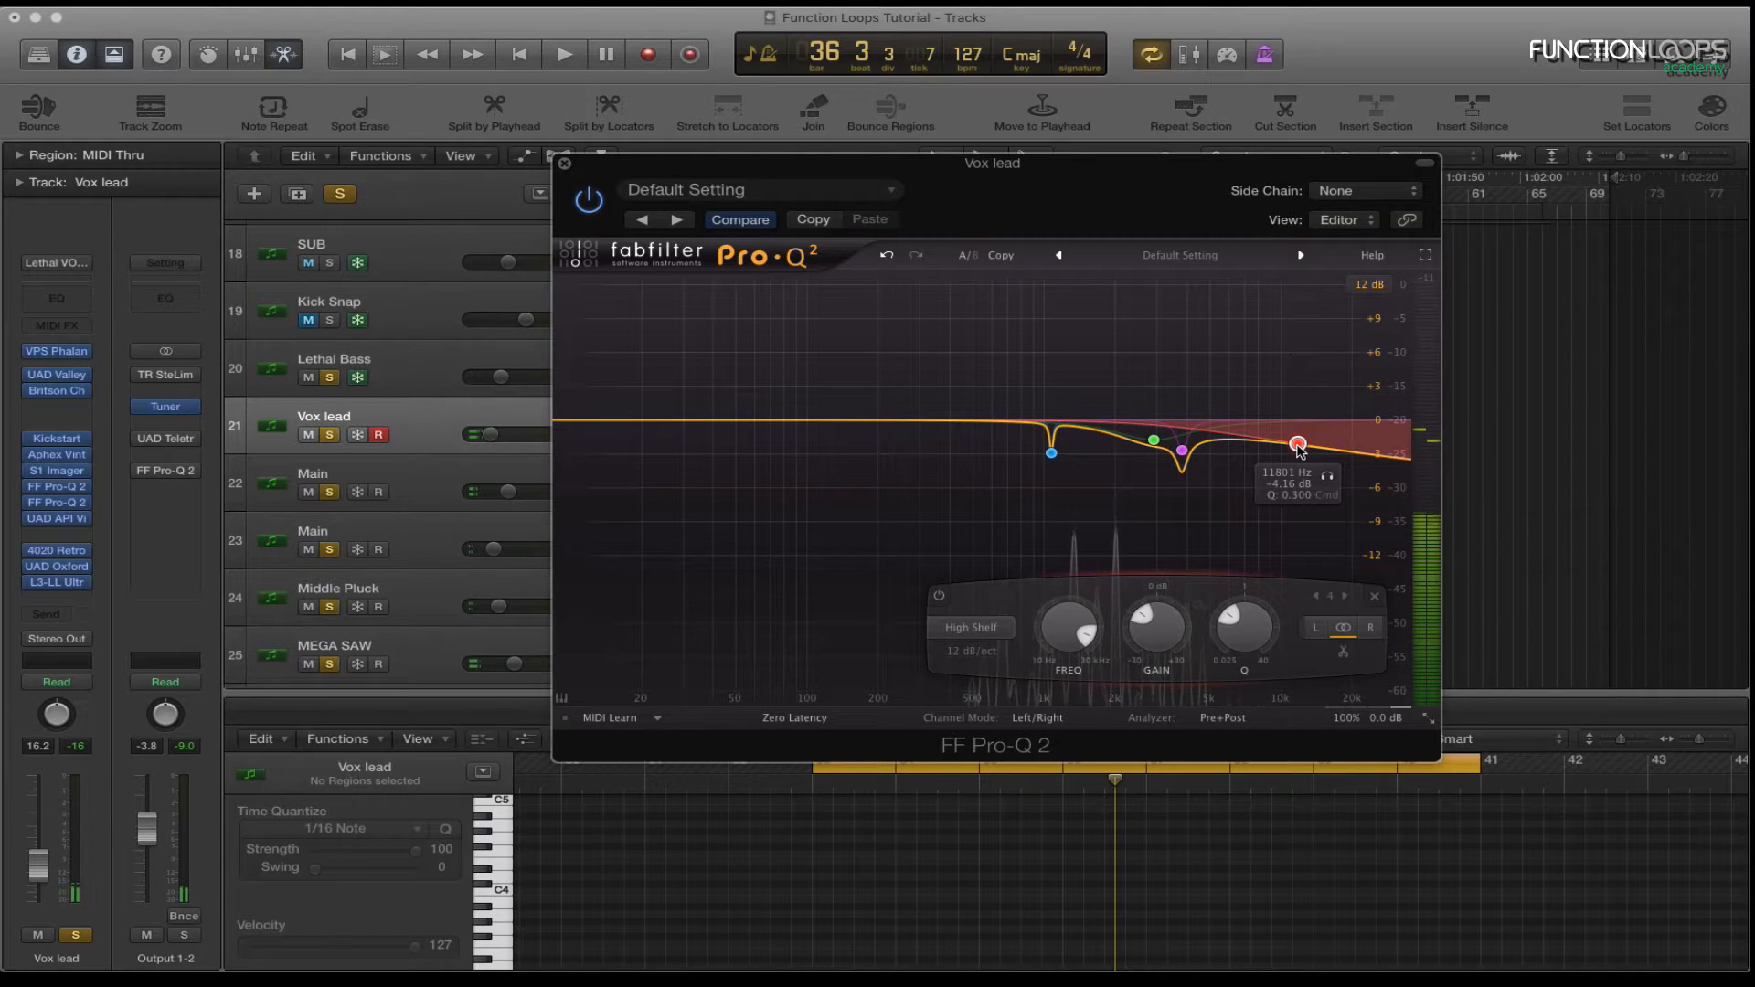
pyautogui.press('space')
pyautogui.moveTo(1298, 446); pyautogui.dragTo(1299, 373)
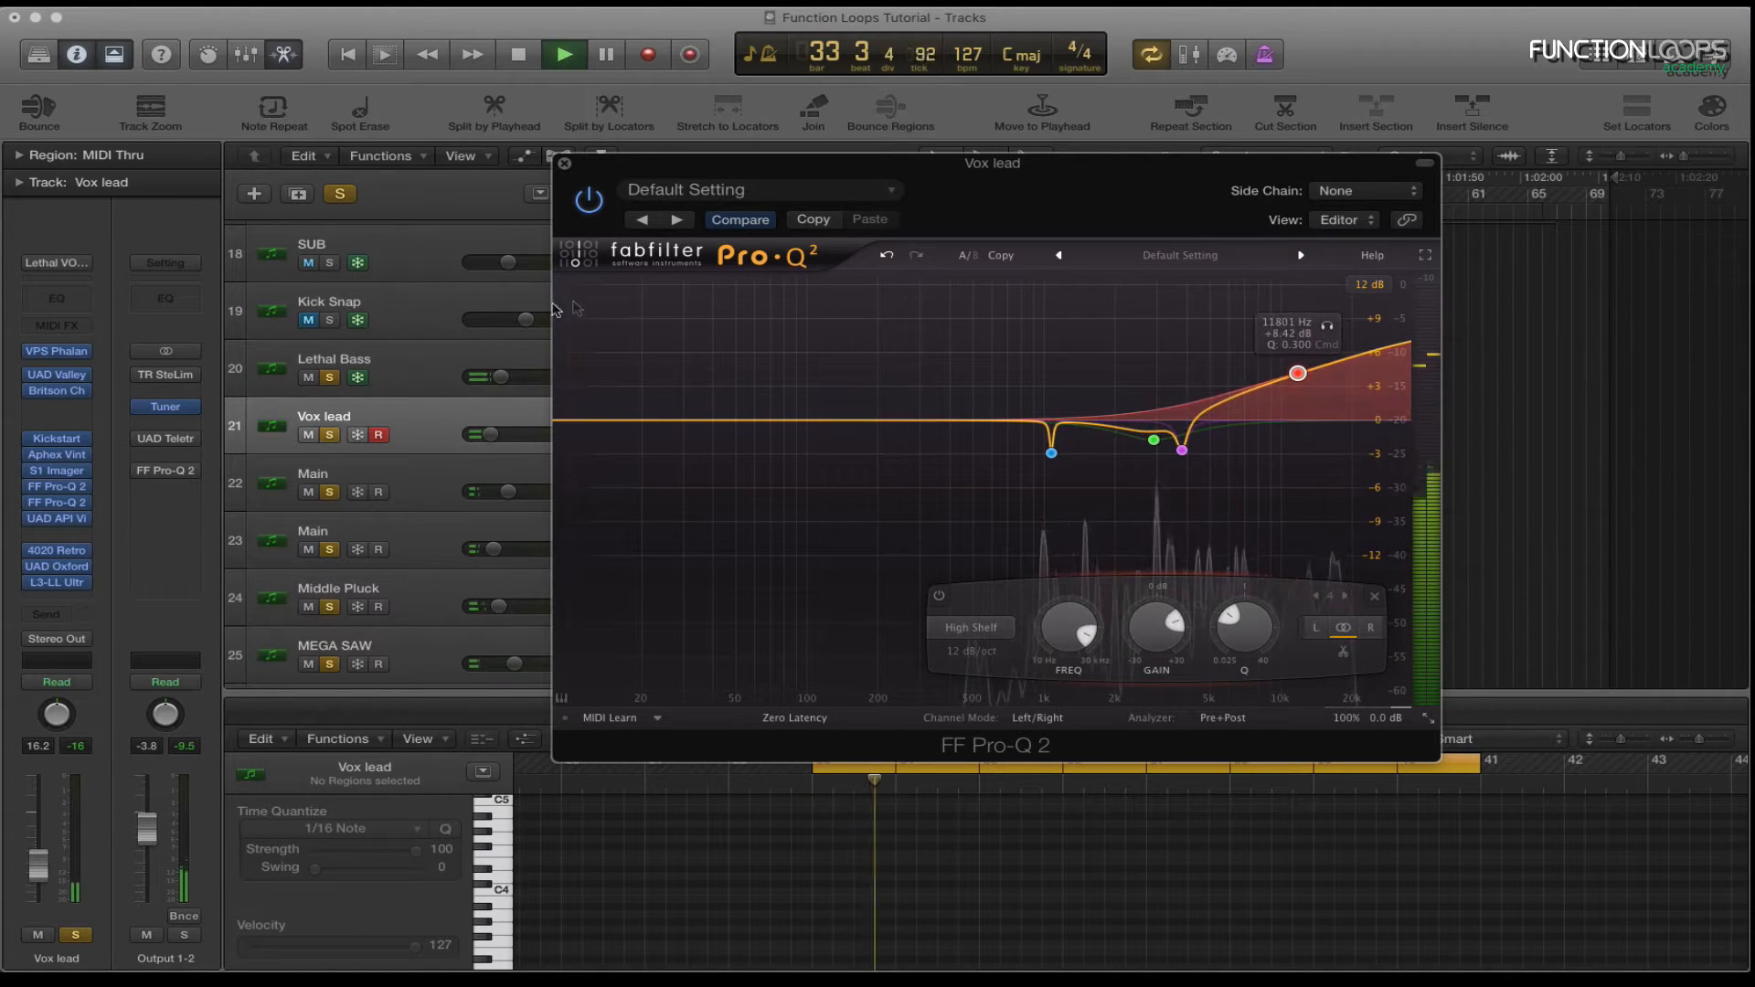
pyautogui.press('space')
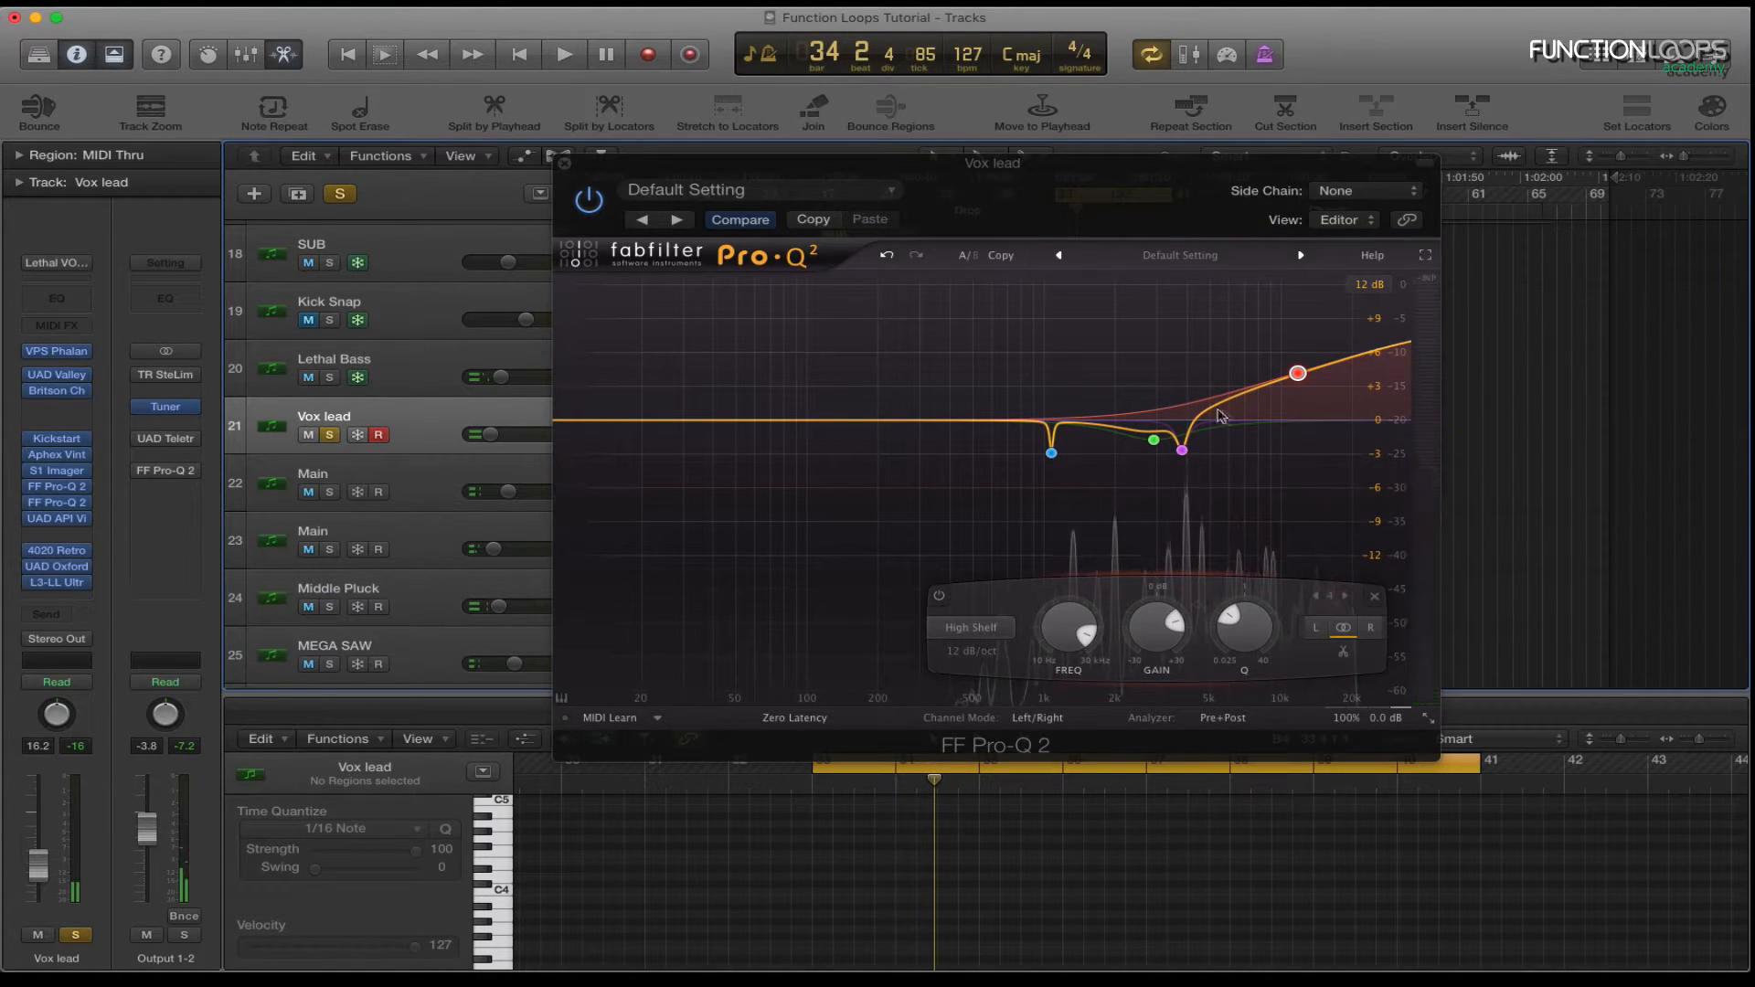
pyautogui.press('space')
pyautogui.moveTo(1299, 373); pyautogui.dragTo(1332, 382)
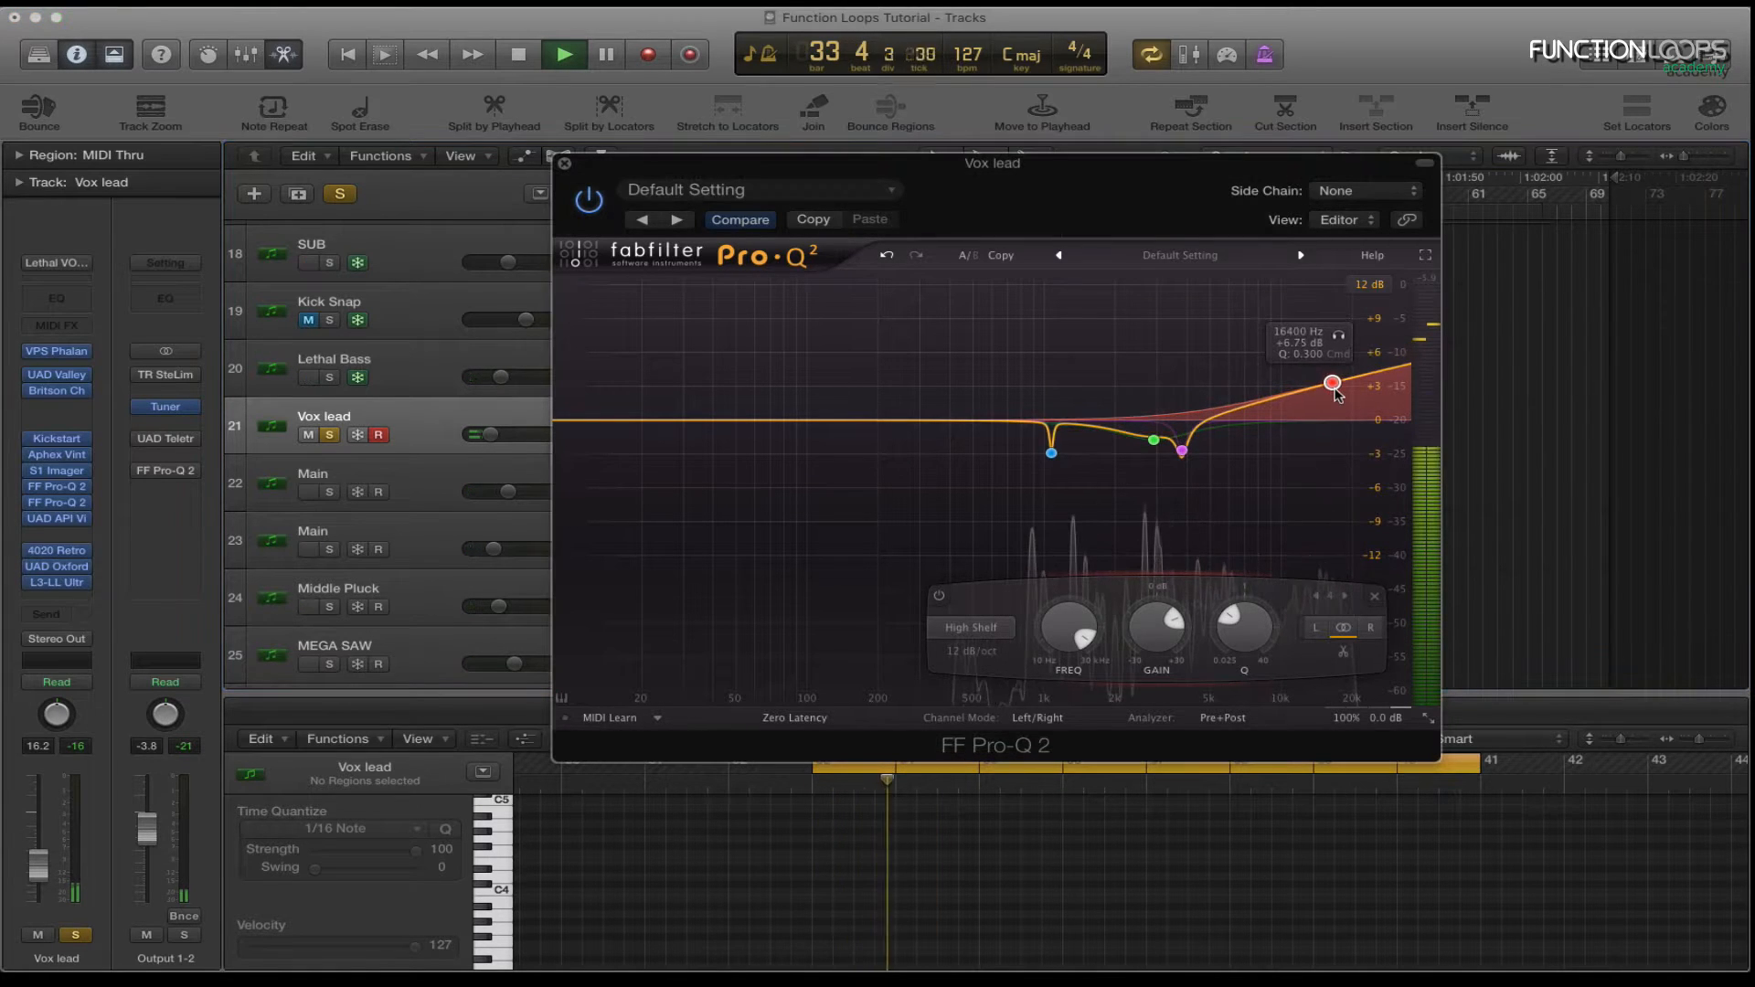
# Clear the track solos to hear the full mix, revert the high-shelf changes, and stop playback.
pyautogui.click(330, 436)
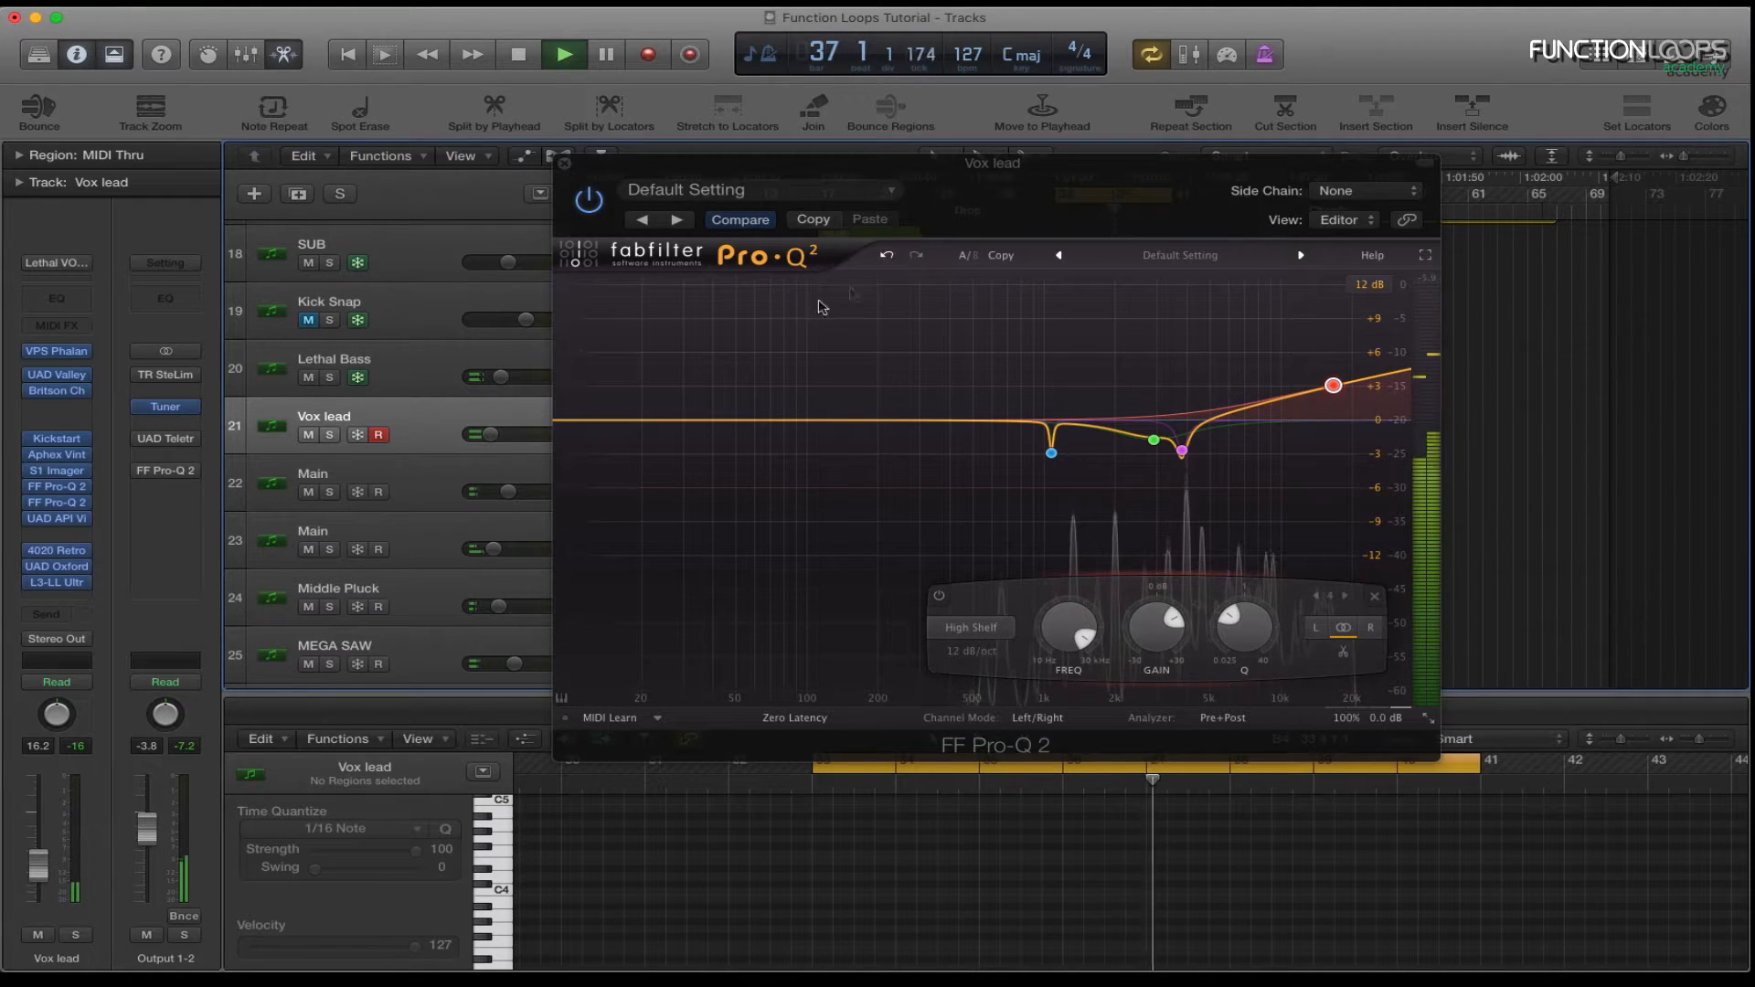
pyautogui.click(741, 220)
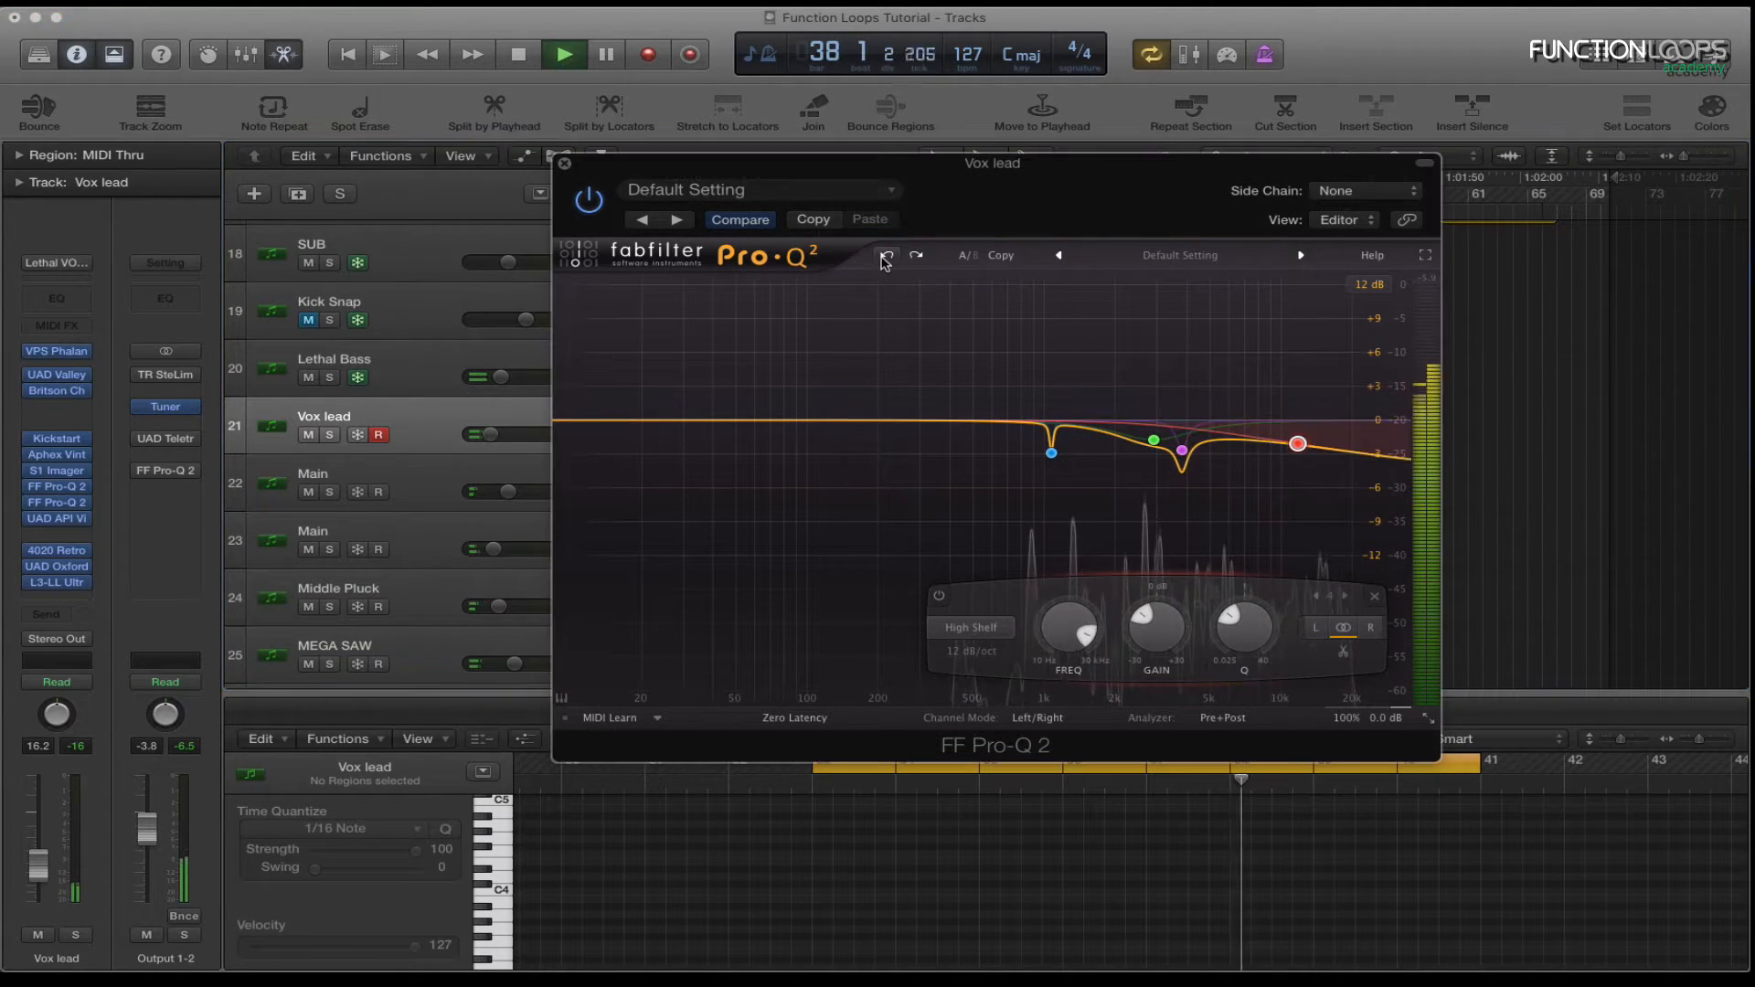
pyautogui.press('space')
# Raise the Aphex Vintage Exciter's AX Mix to about 6.31 during playback, auditioning Vox lead soloed and in the mix.
pyautogui.click(56, 455)
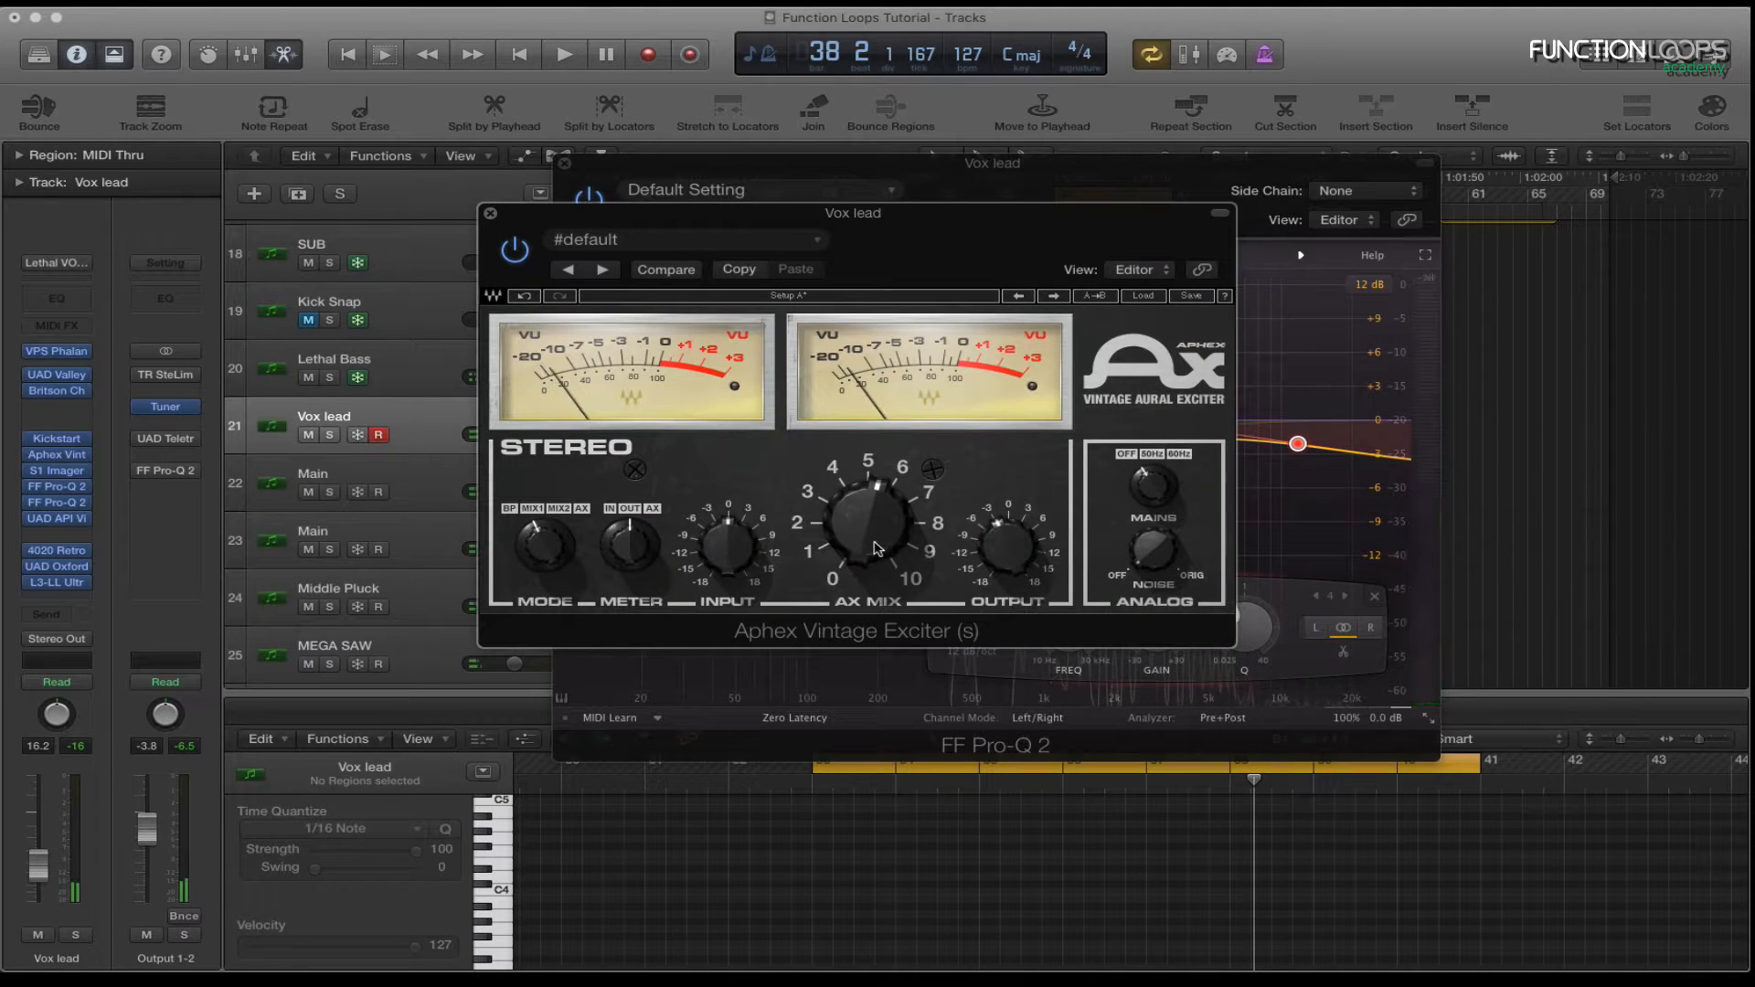
pyautogui.press('space')
pyautogui.moveTo(869, 523); pyautogui.dragTo(869, 531)
pyautogui.click(330, 436)
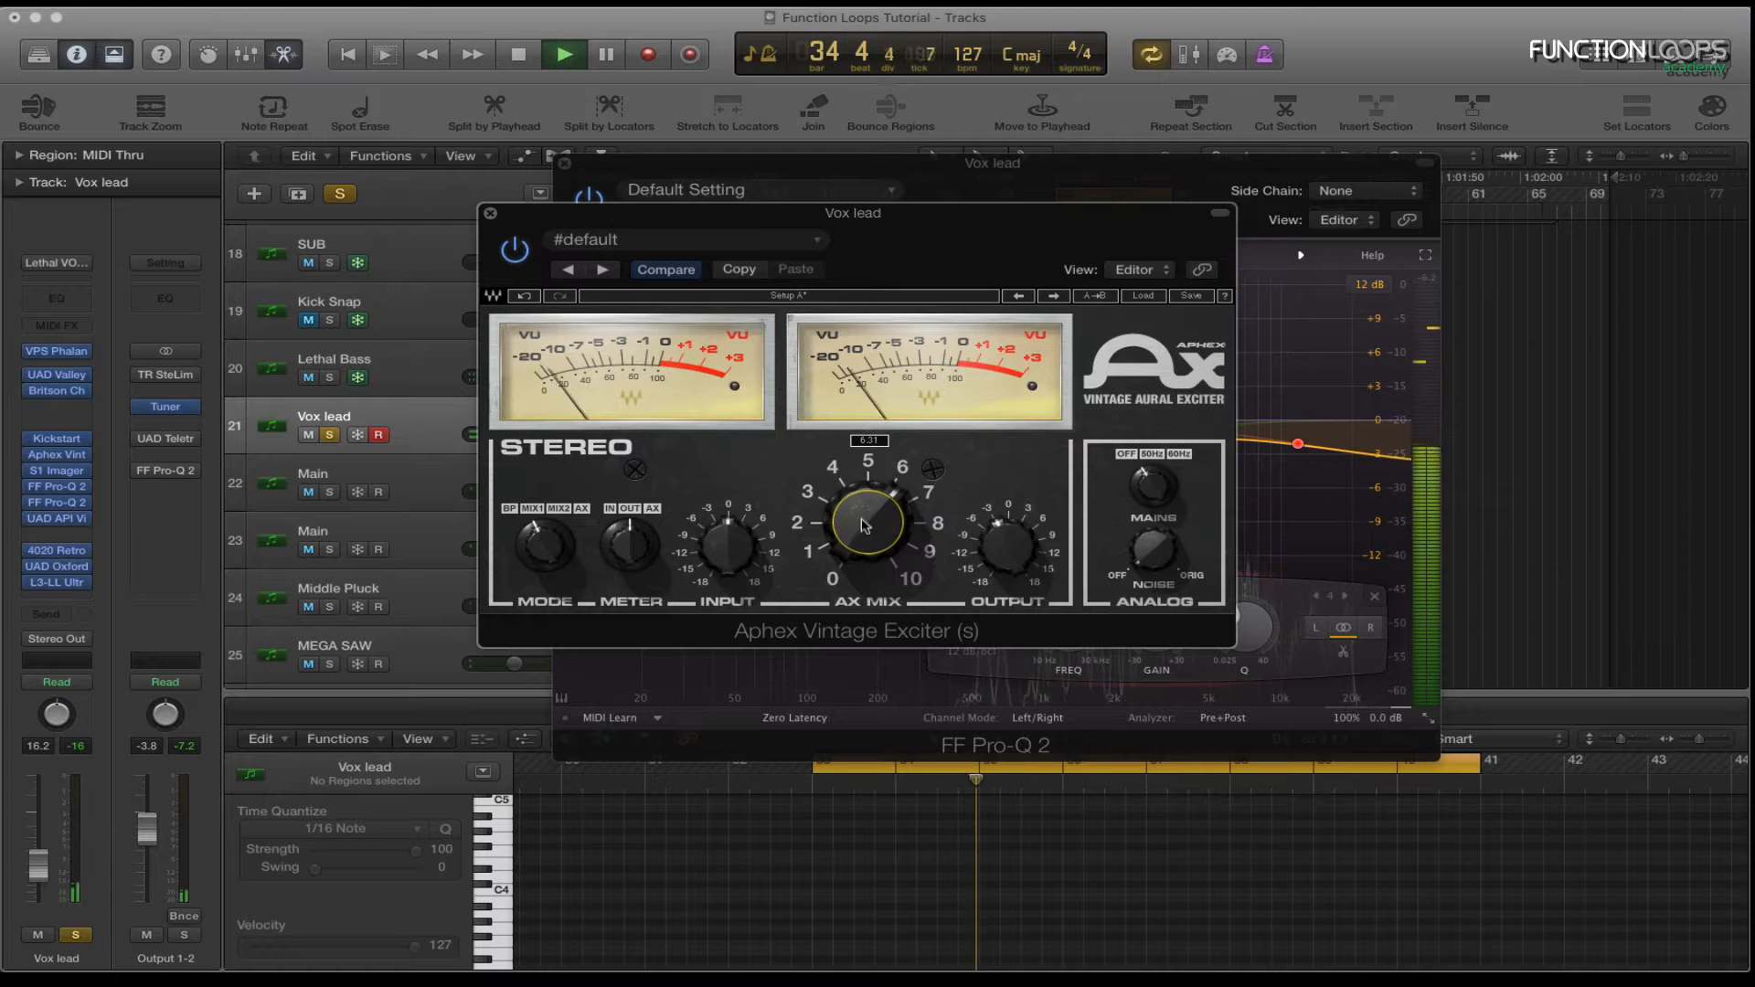
pyautogui.click(330, 435)
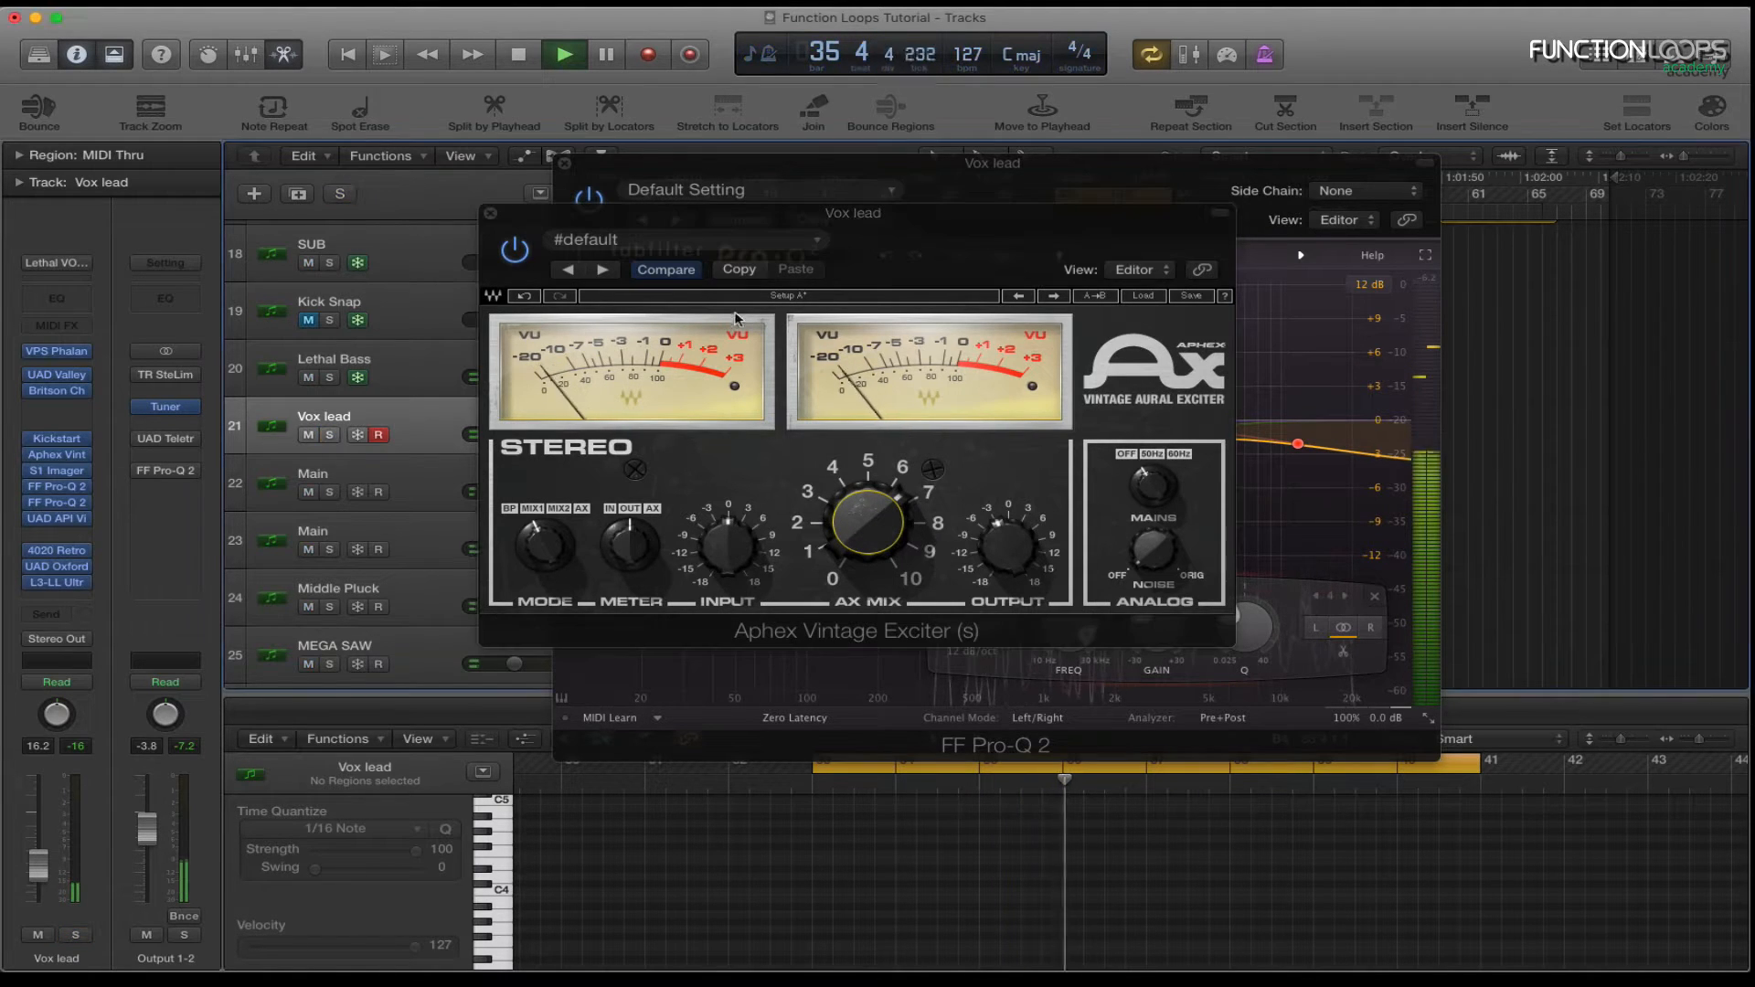
# Restore the exciter's previous AX Mix setting, stop playback, and close the exciter and EQ windows.
pyautogui.click(666, 274)
pyautogui.press('space')
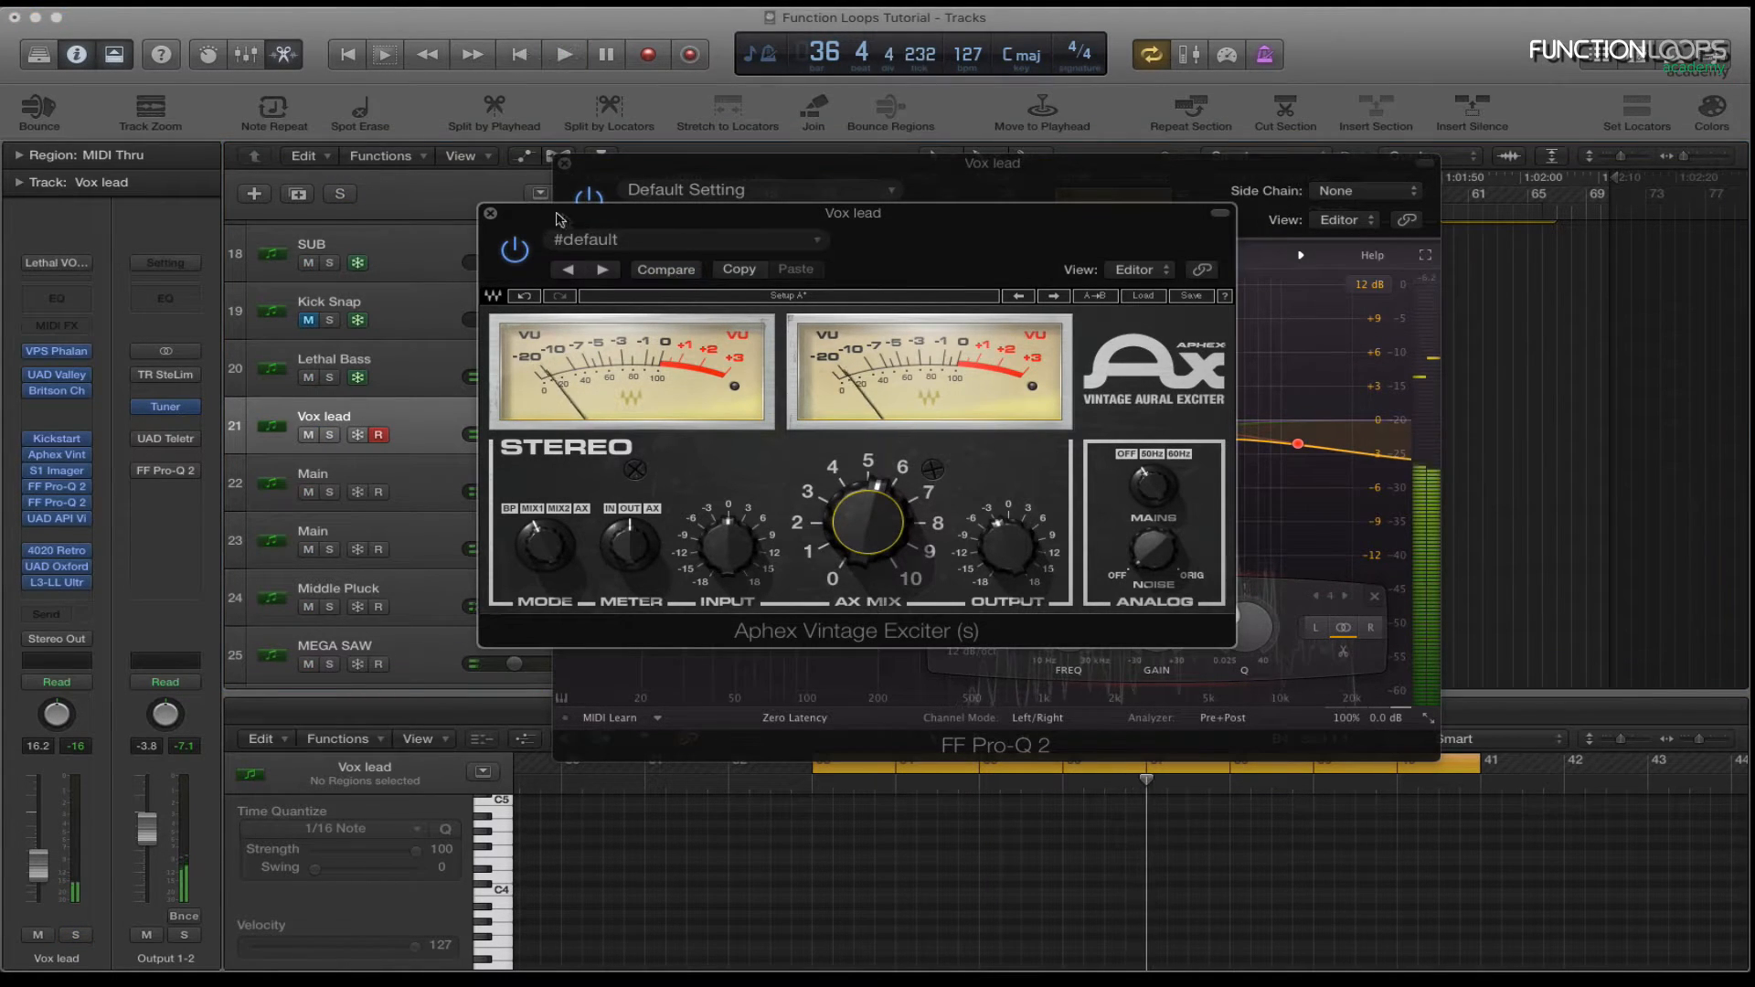
pyautogui.click(491, 214)
pyautogui.click(566, 167)
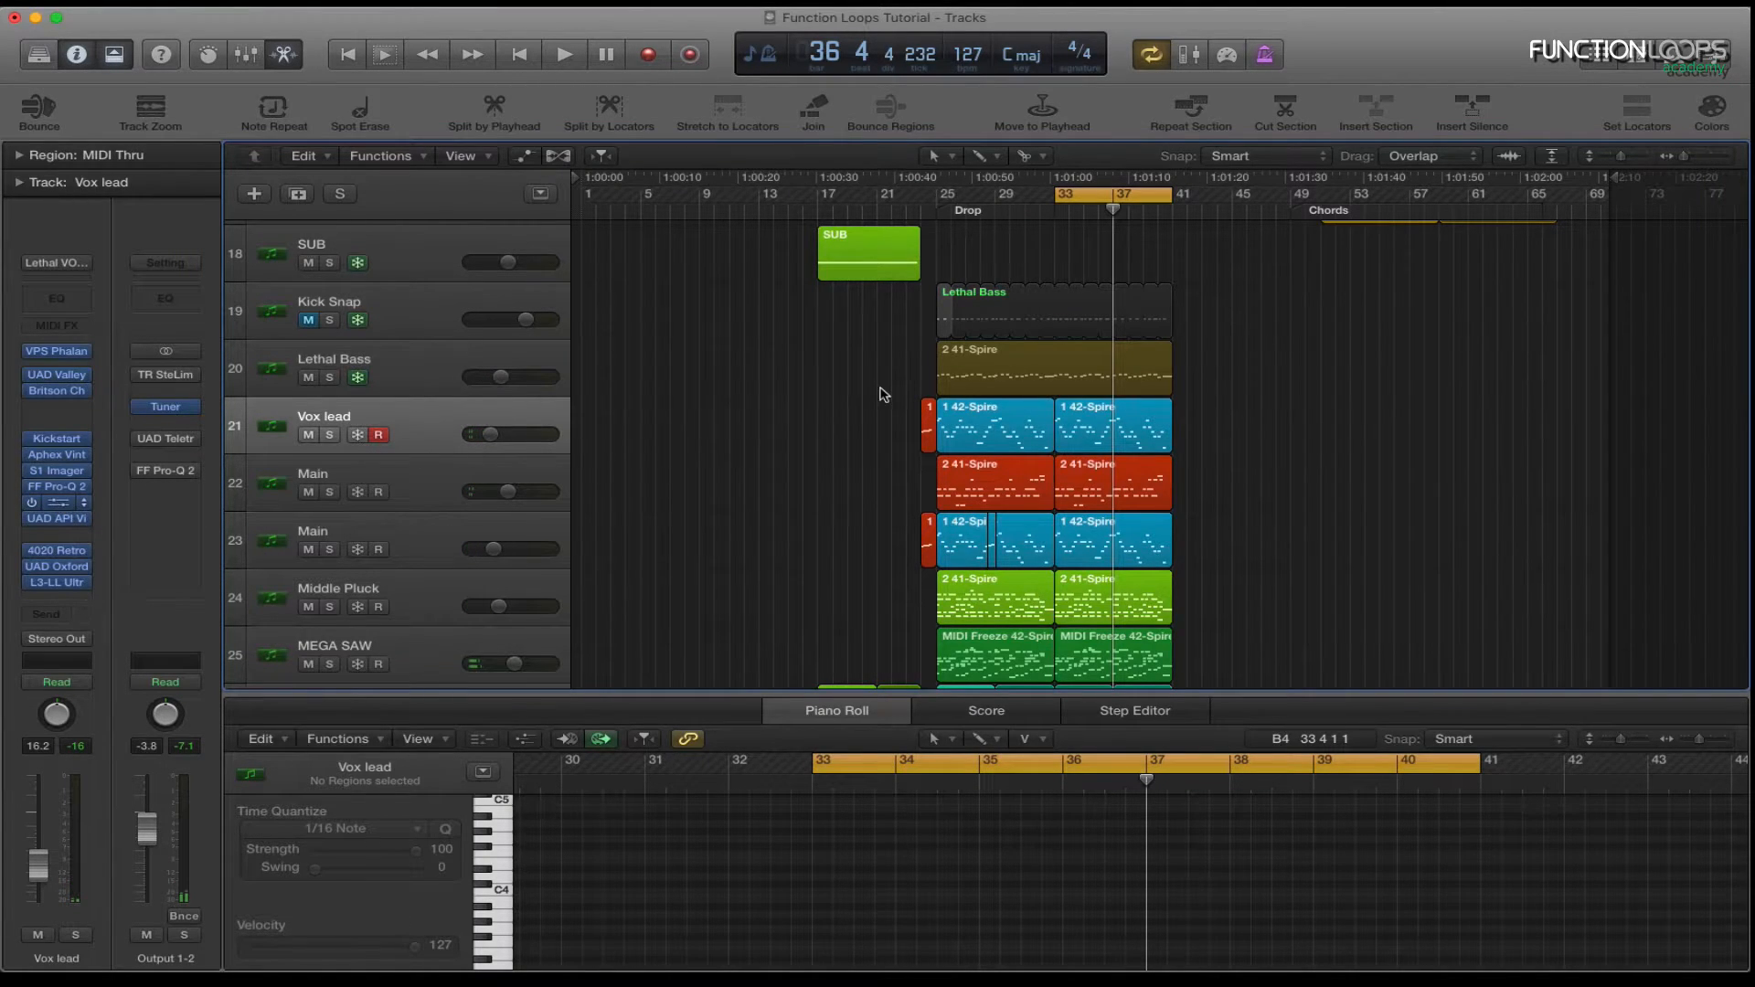
# Reopen the second FF Pro-Q 2 to review its cut bands and high shelf, and close it.
pyautogui.press('v')
pyautogui.click(565, 167)
pyautogui.click(61, 505)
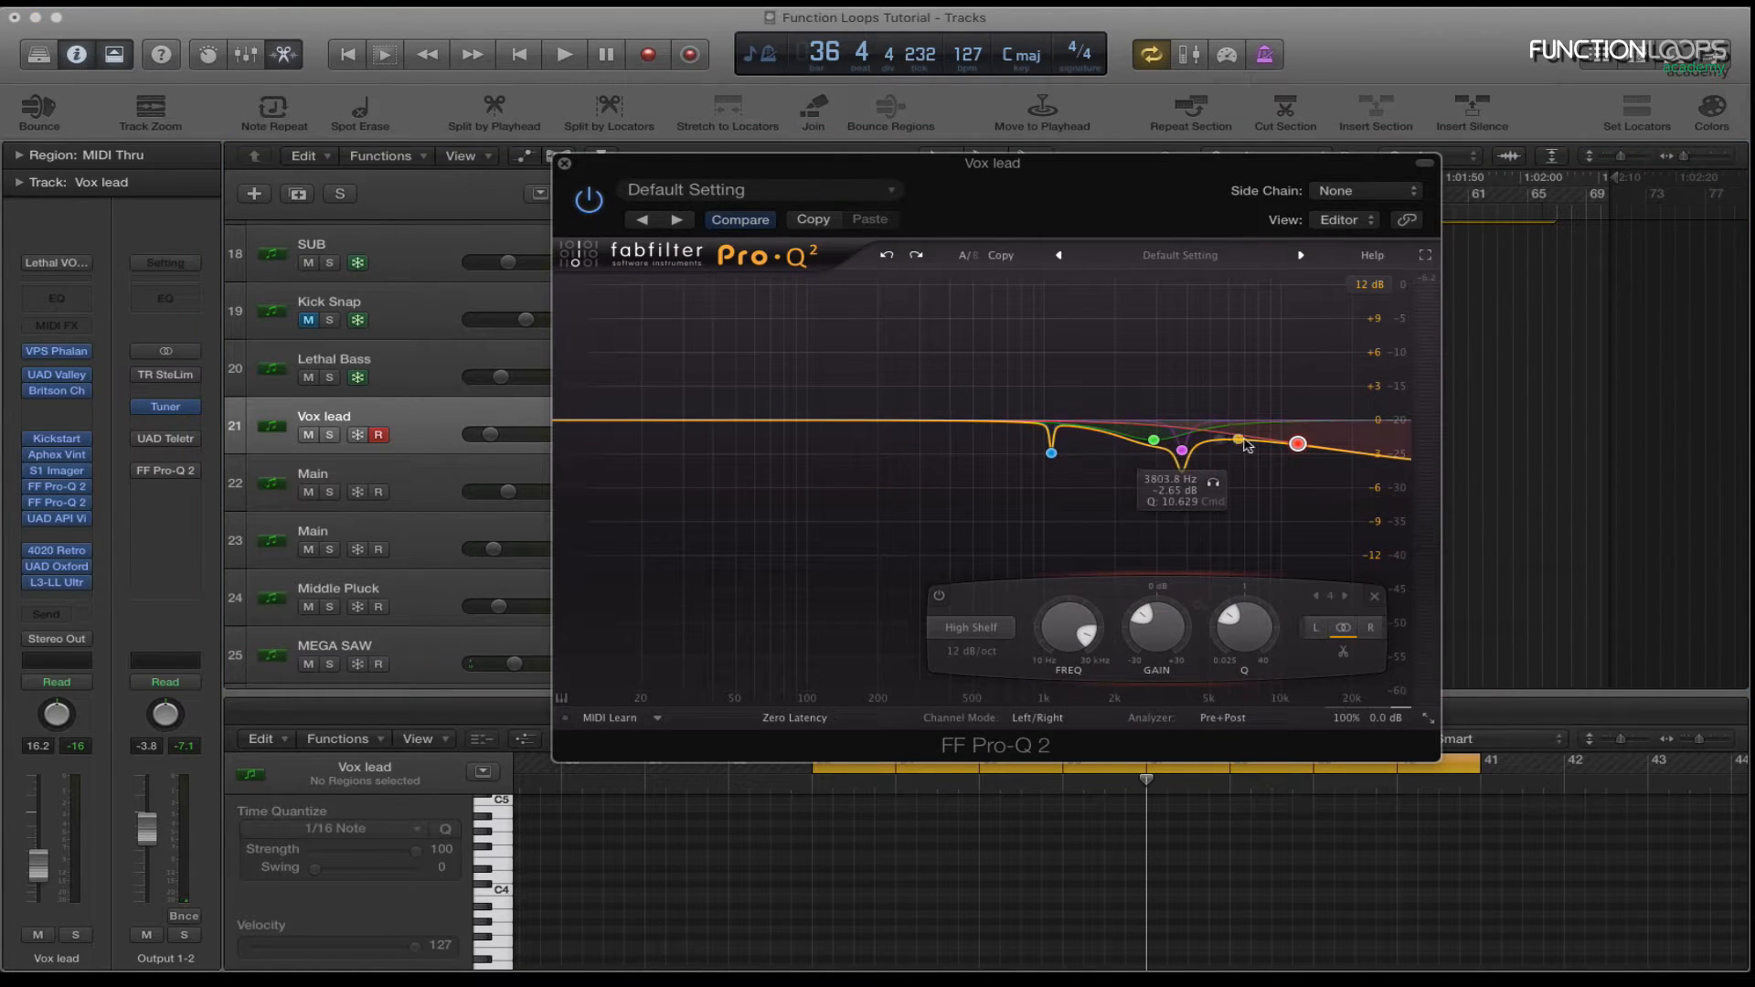
pyautogui.click(564, 163)
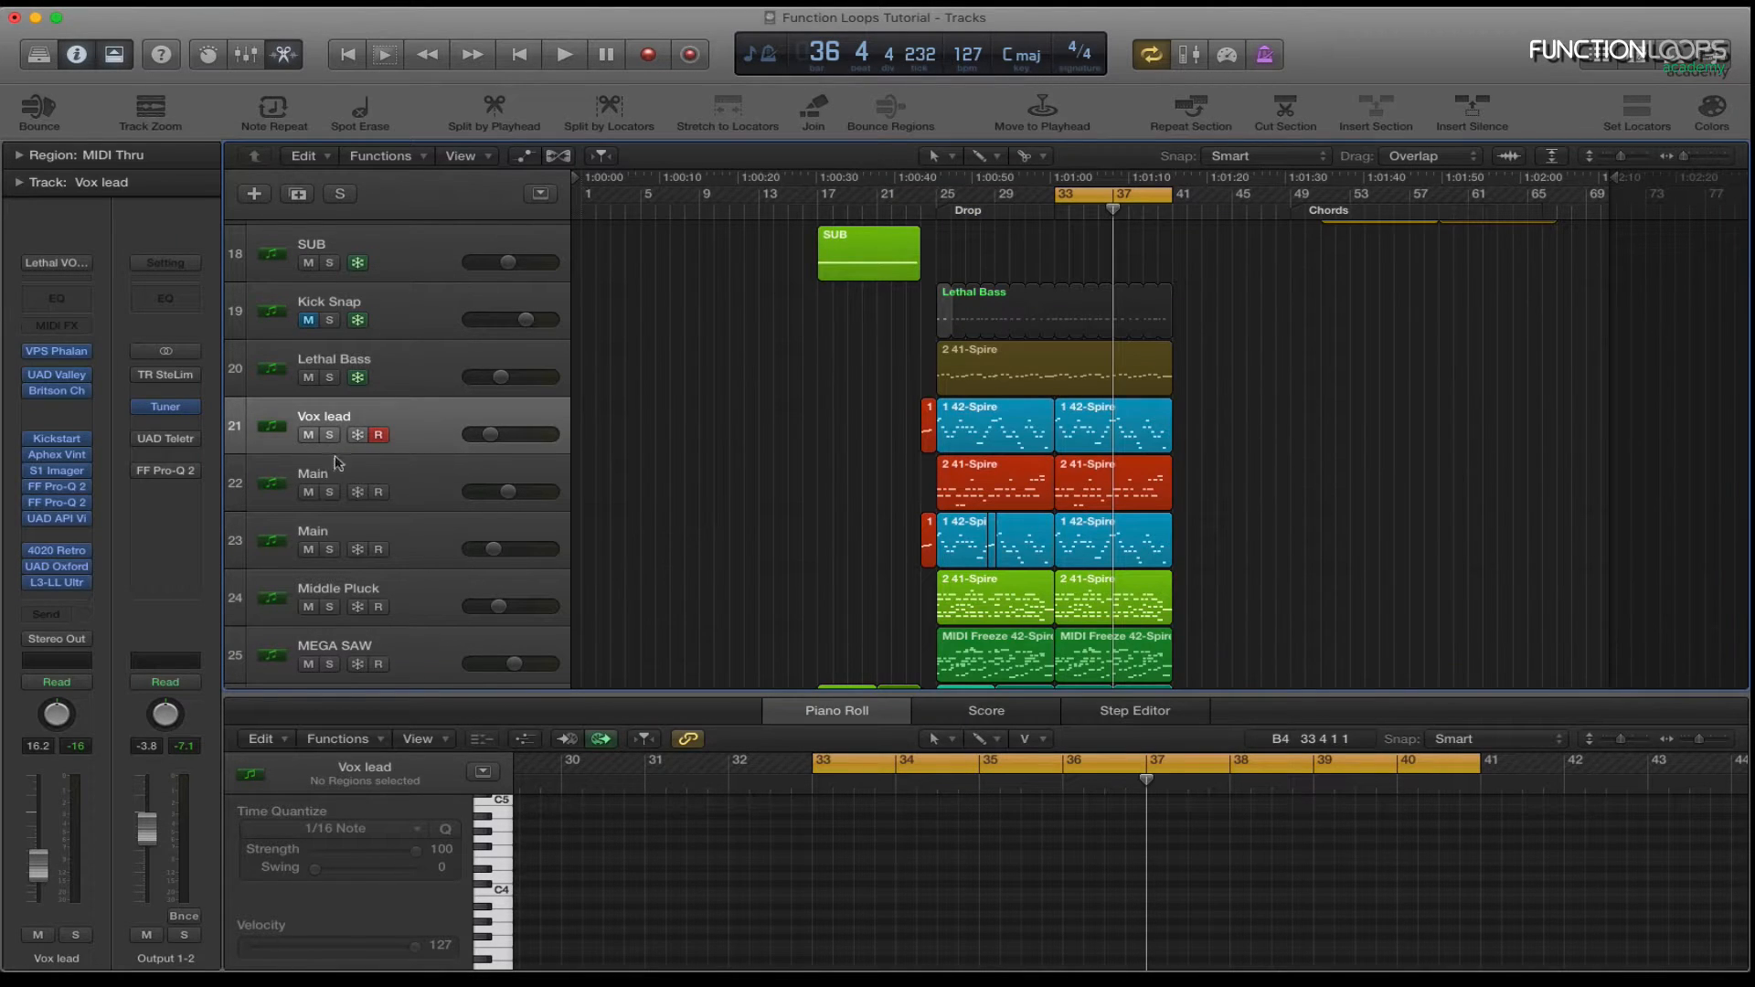
# Solo the Vox lead track, audition it with the UAD API Vision Channel Strip open, and close the plug-in.
pyautogui.press('s')
pyautogui.click(87, 520)
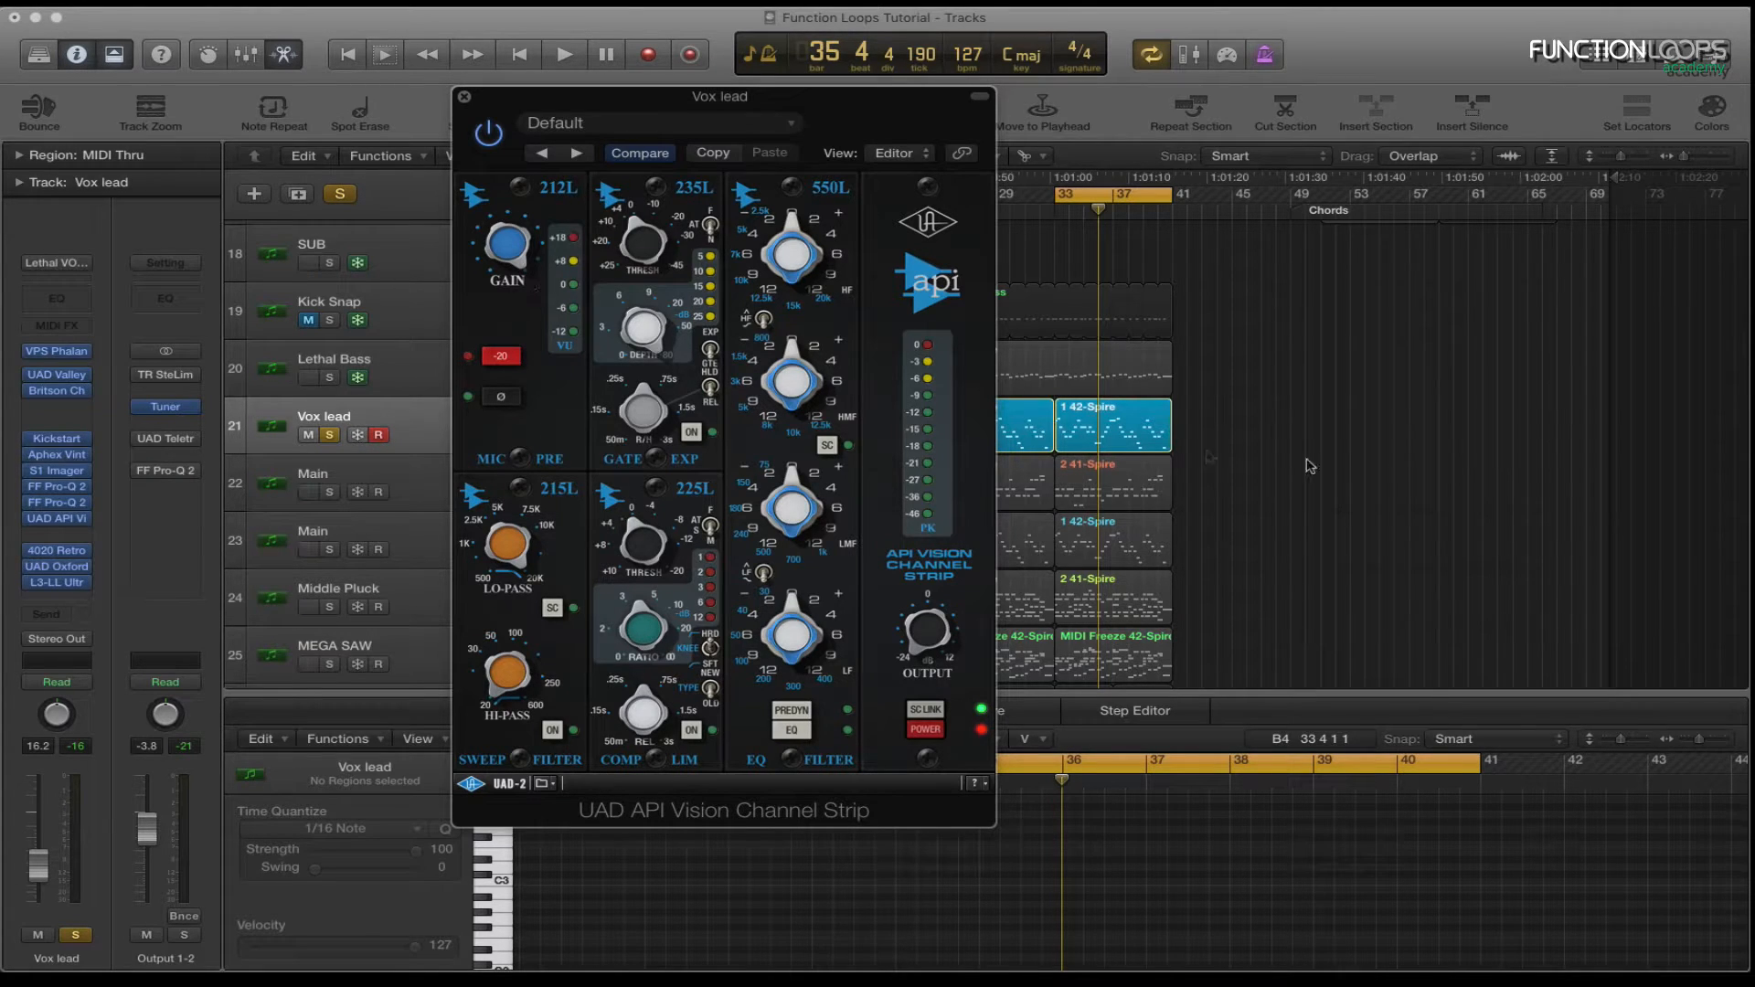
pyautogui.press('space')
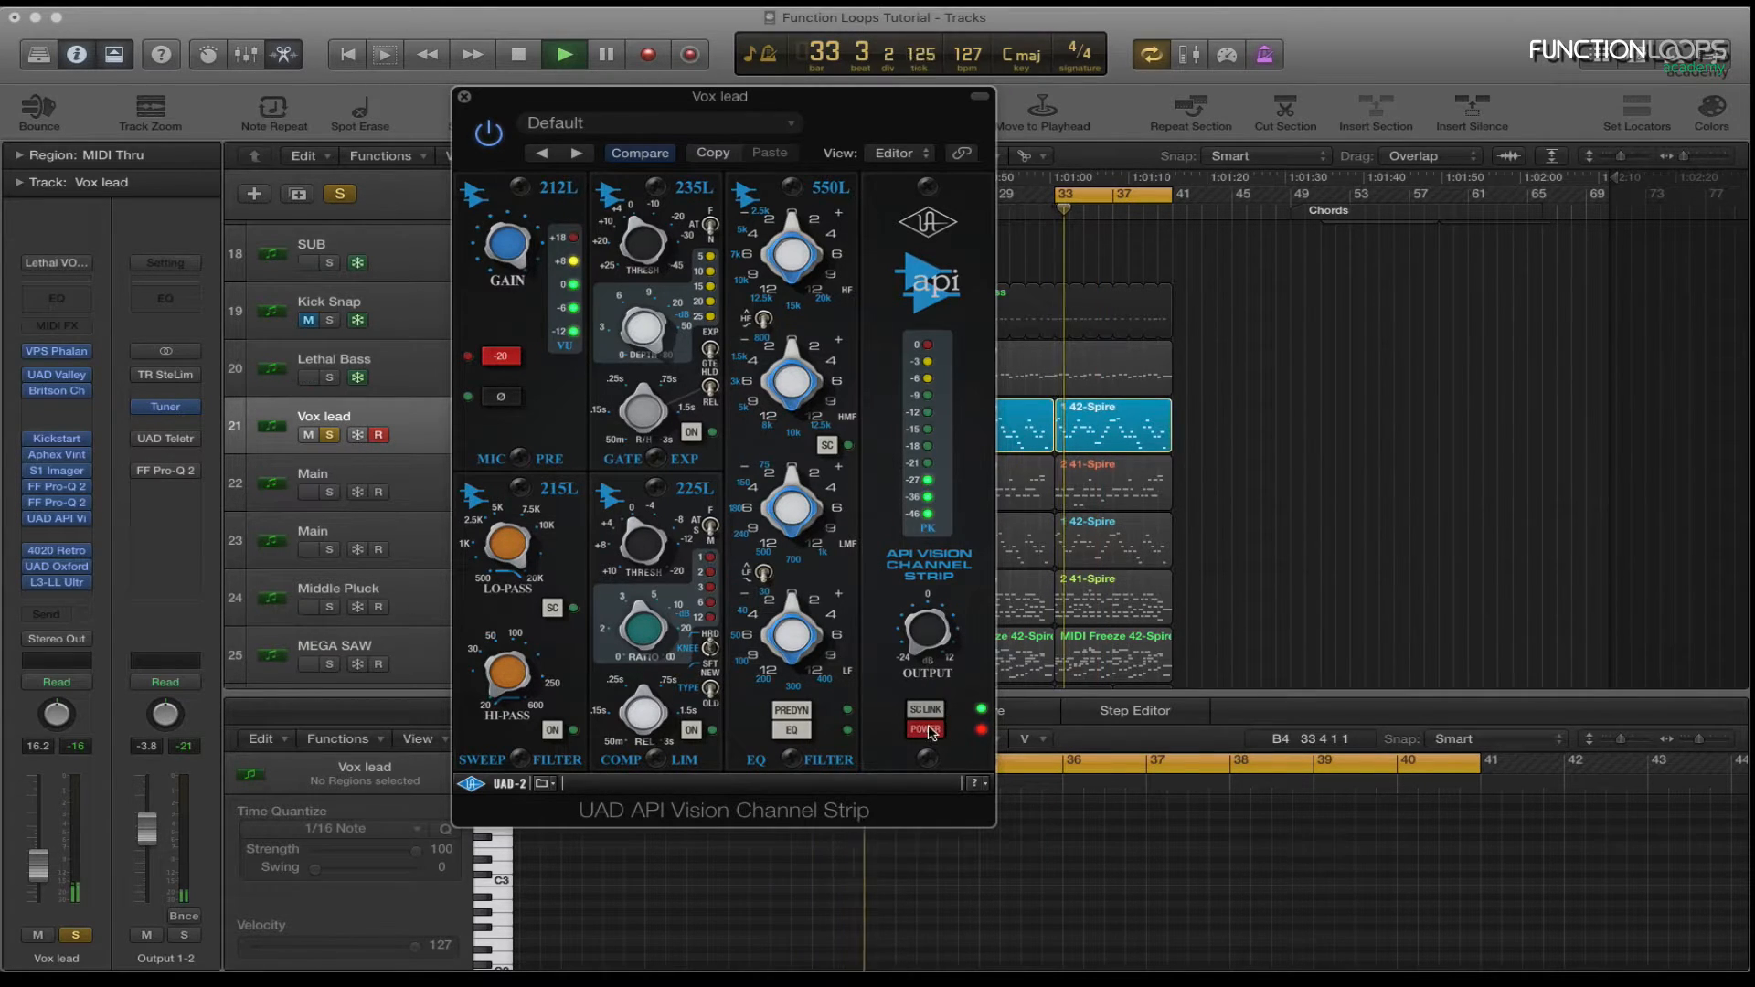
pyautogui.press('space')
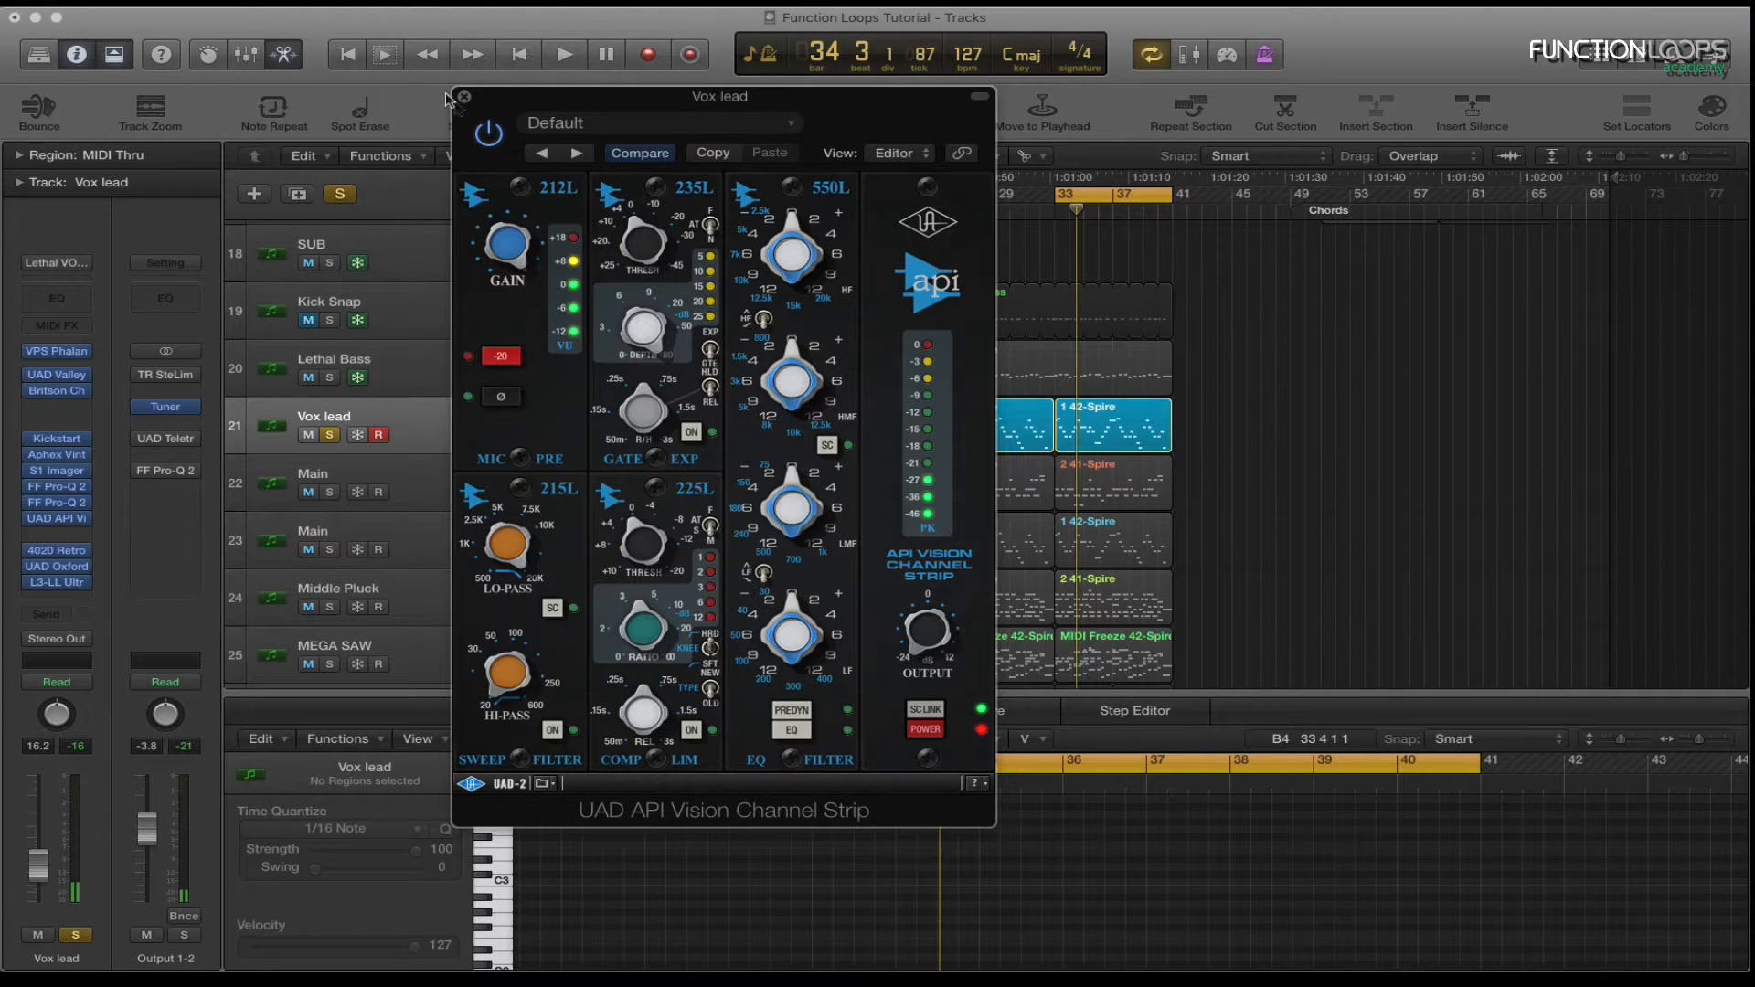
pyautogui.click(465, 96)
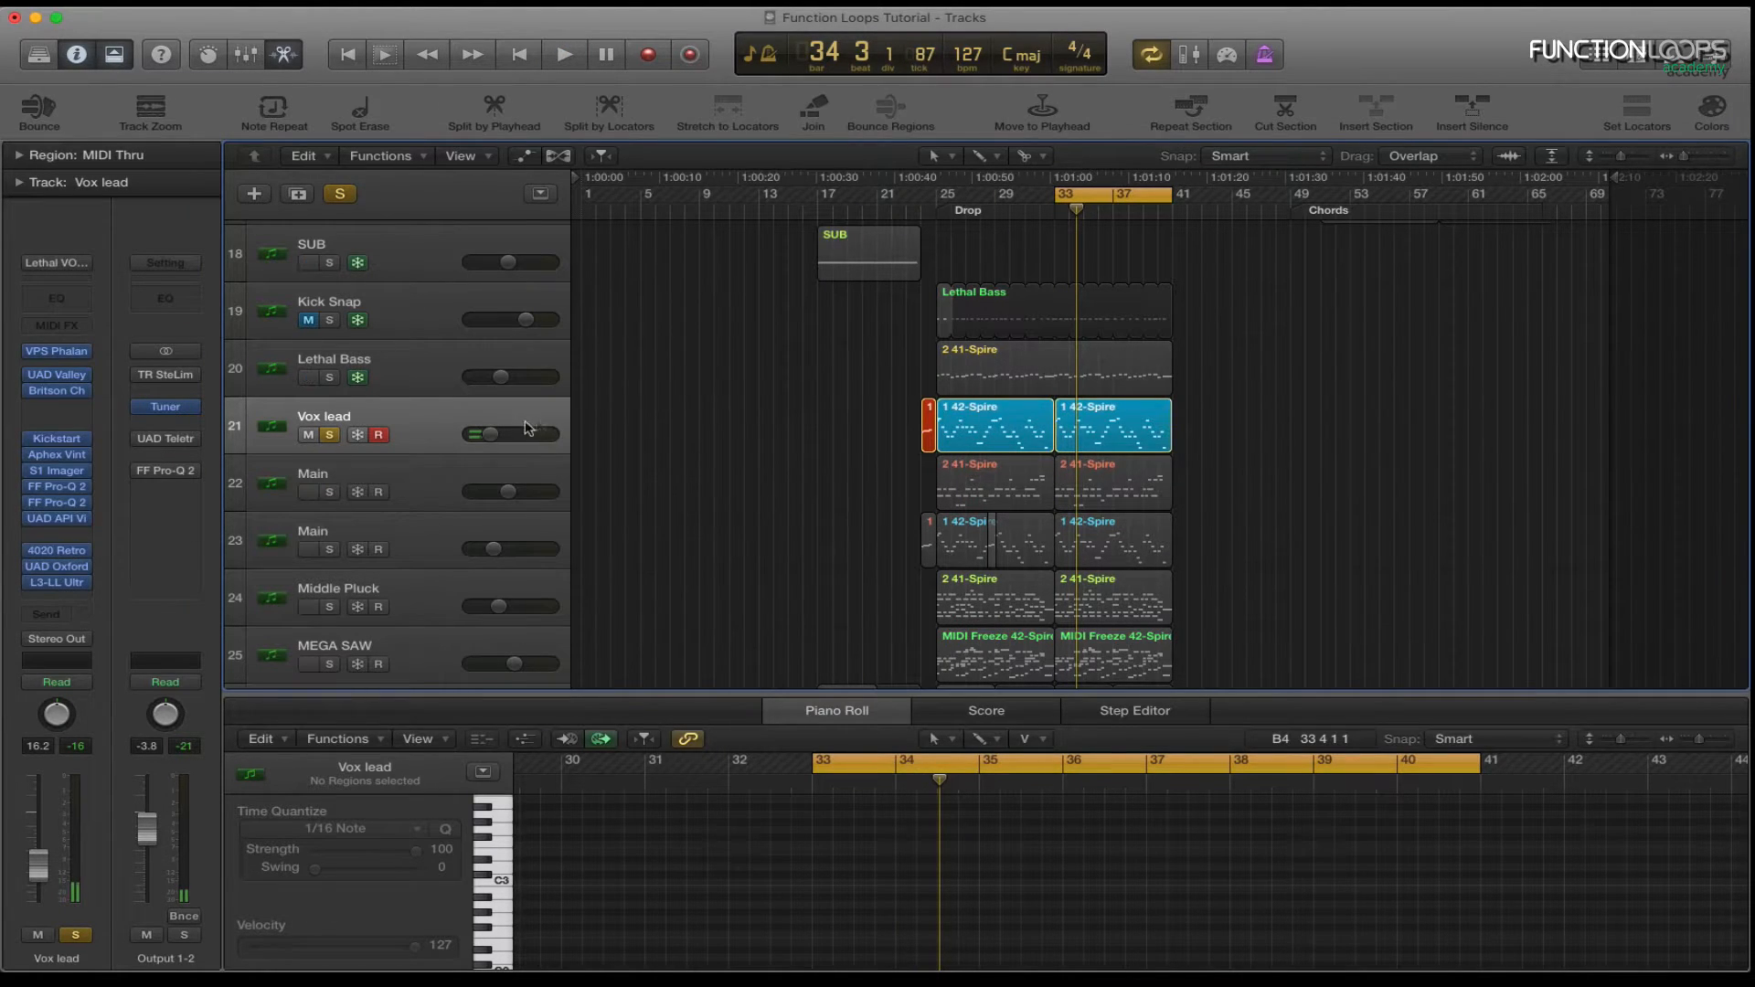
# Open the 4020 Retro EQ clear of the inserts, compare it bypassed and enabled during playback, and close it.
pyautogui.click(57, 555)
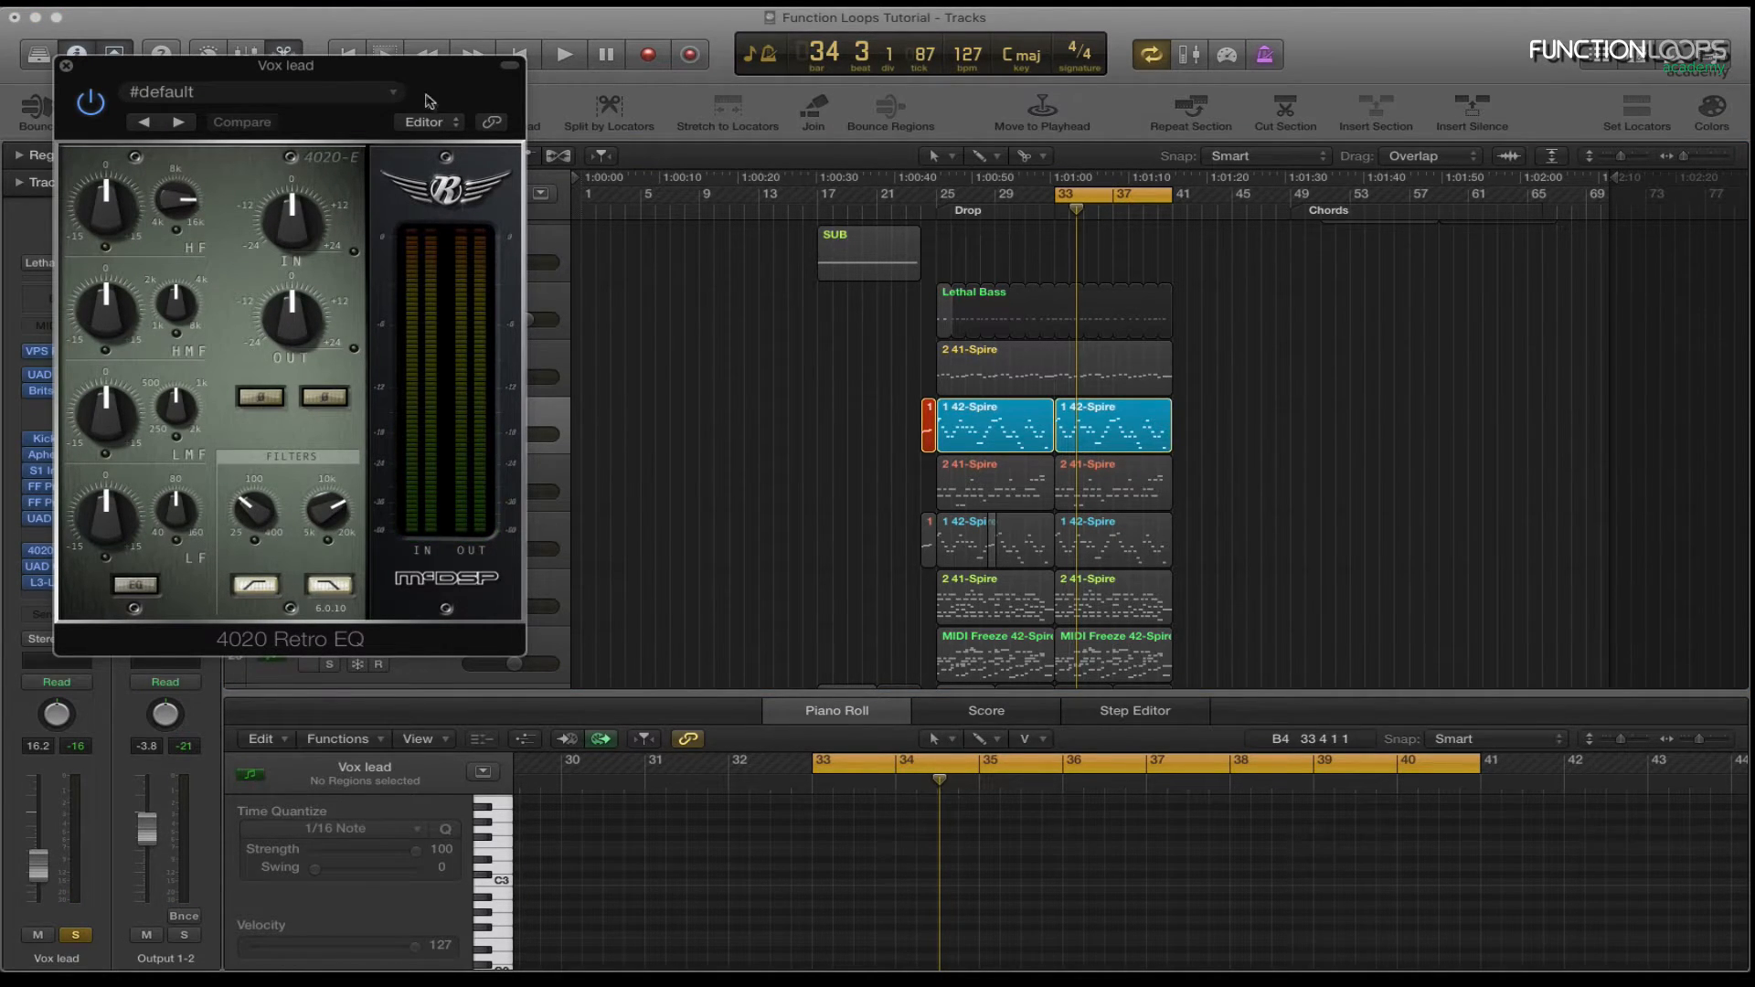
pyautogui.moveTo(429, 100); pyautogui.dragTo(861, 170)
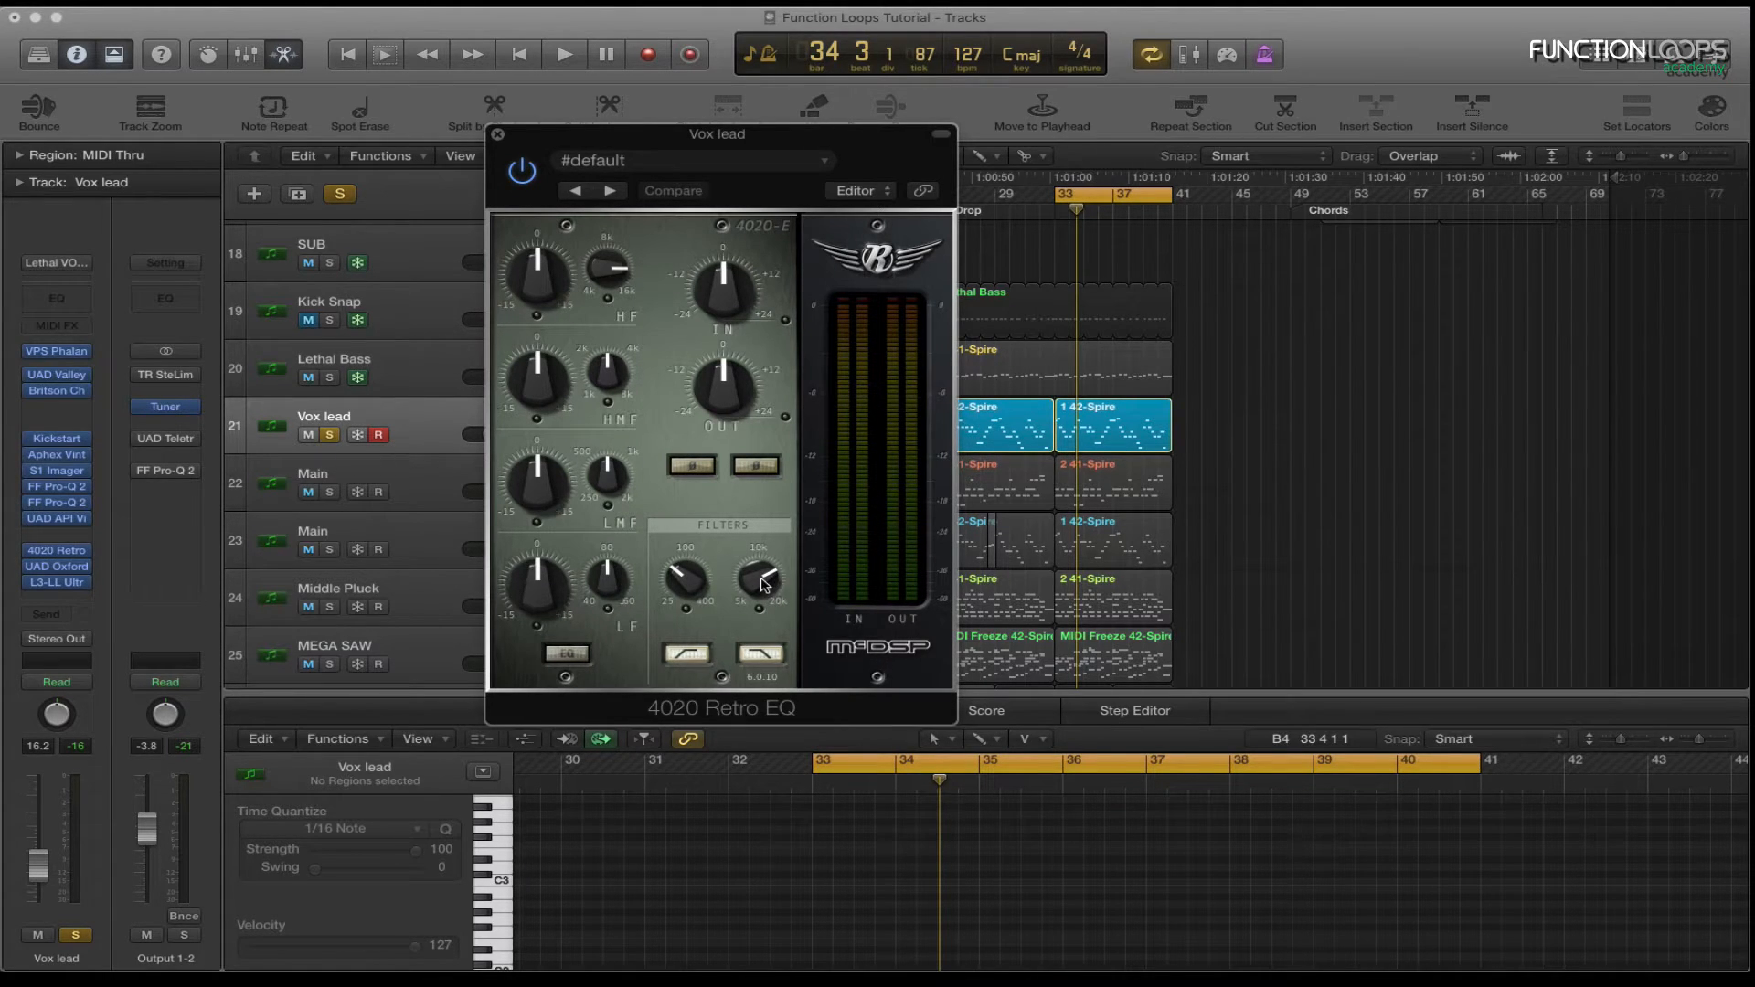
pyautogui.press('space')
pyautogui.click(523, 170)
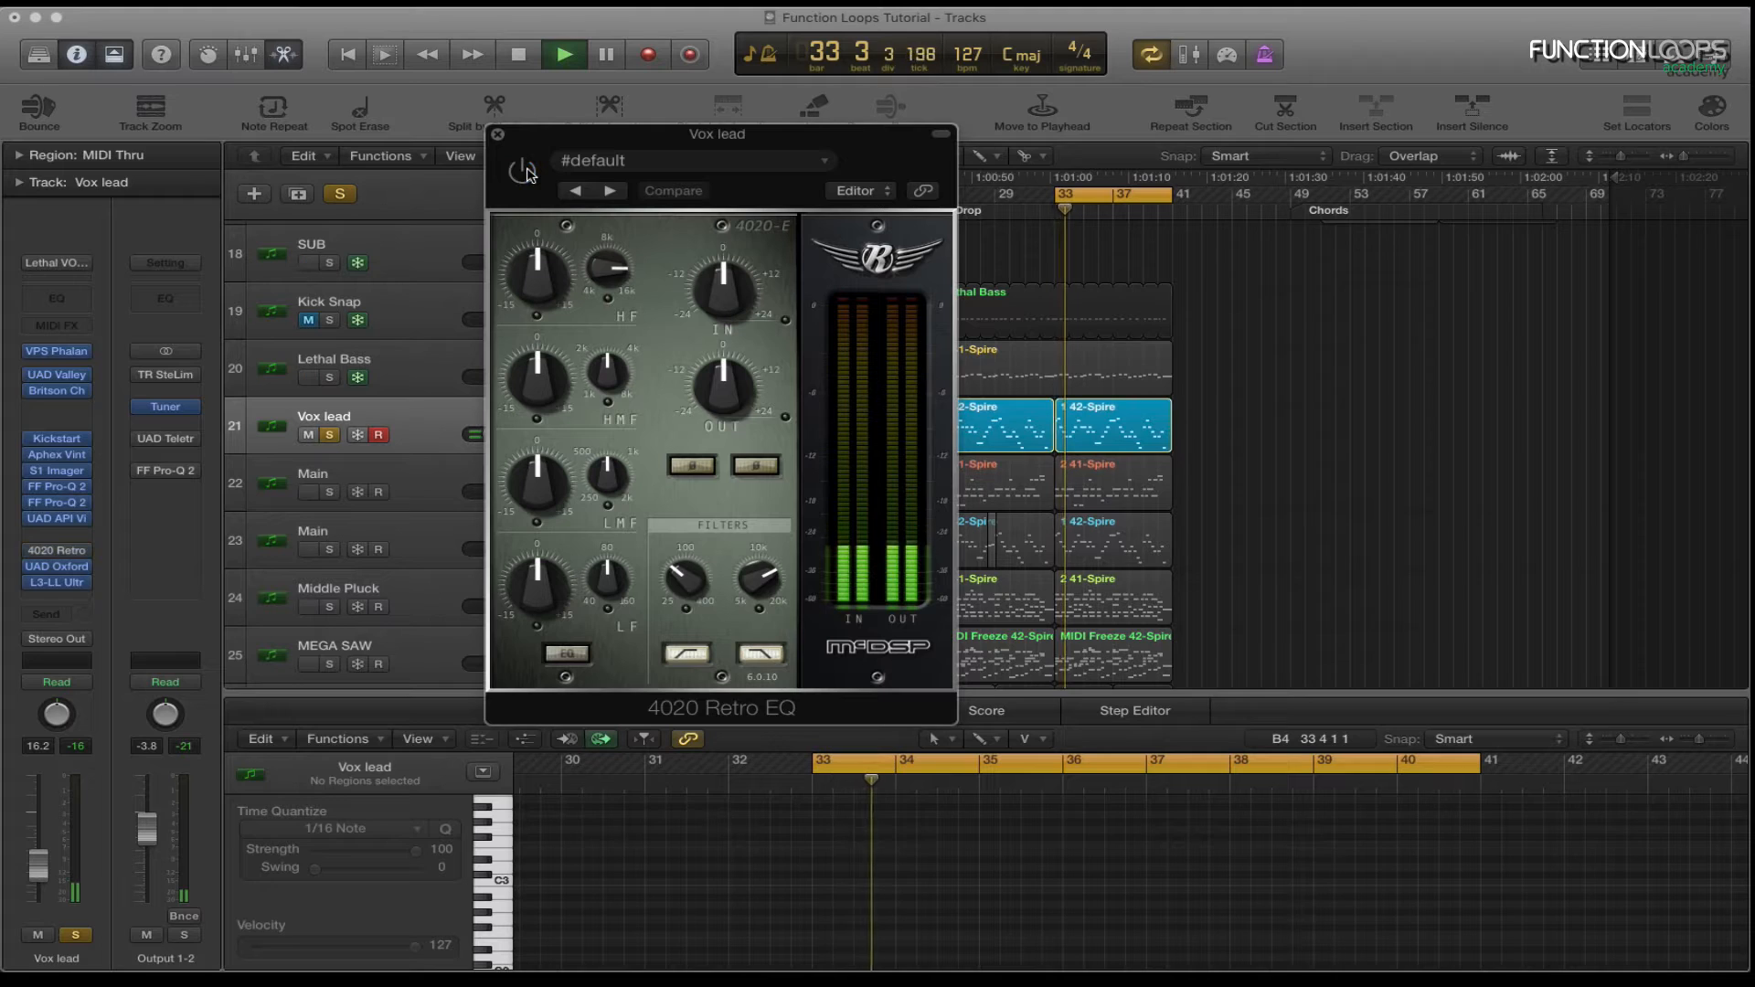
pyautogui.click(526, 173)
pyautogui.click(498, 134)
pyautogui.press('space')
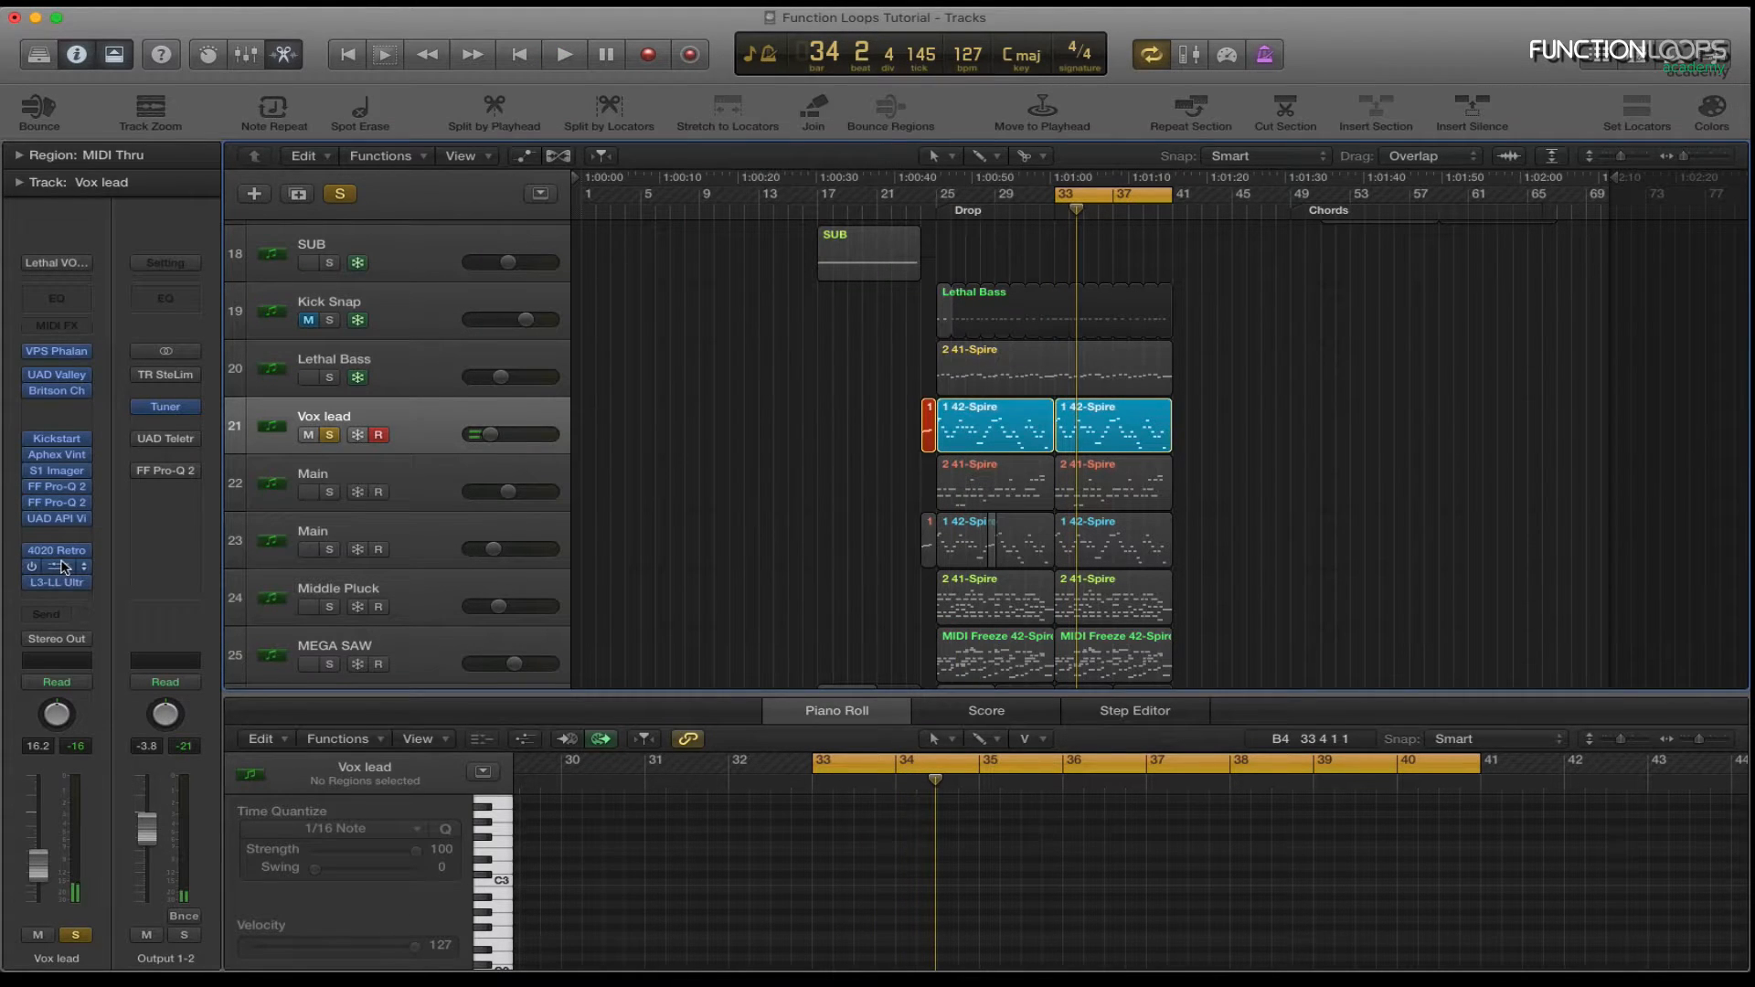
# Open the UAD Oxford Inflator clear of the insert list and raise its Curve slider during playback.
pyautogui.click(60, 567)
pyautogui.moveTo(338, 80); pyautogui.dragTo(952, 113)
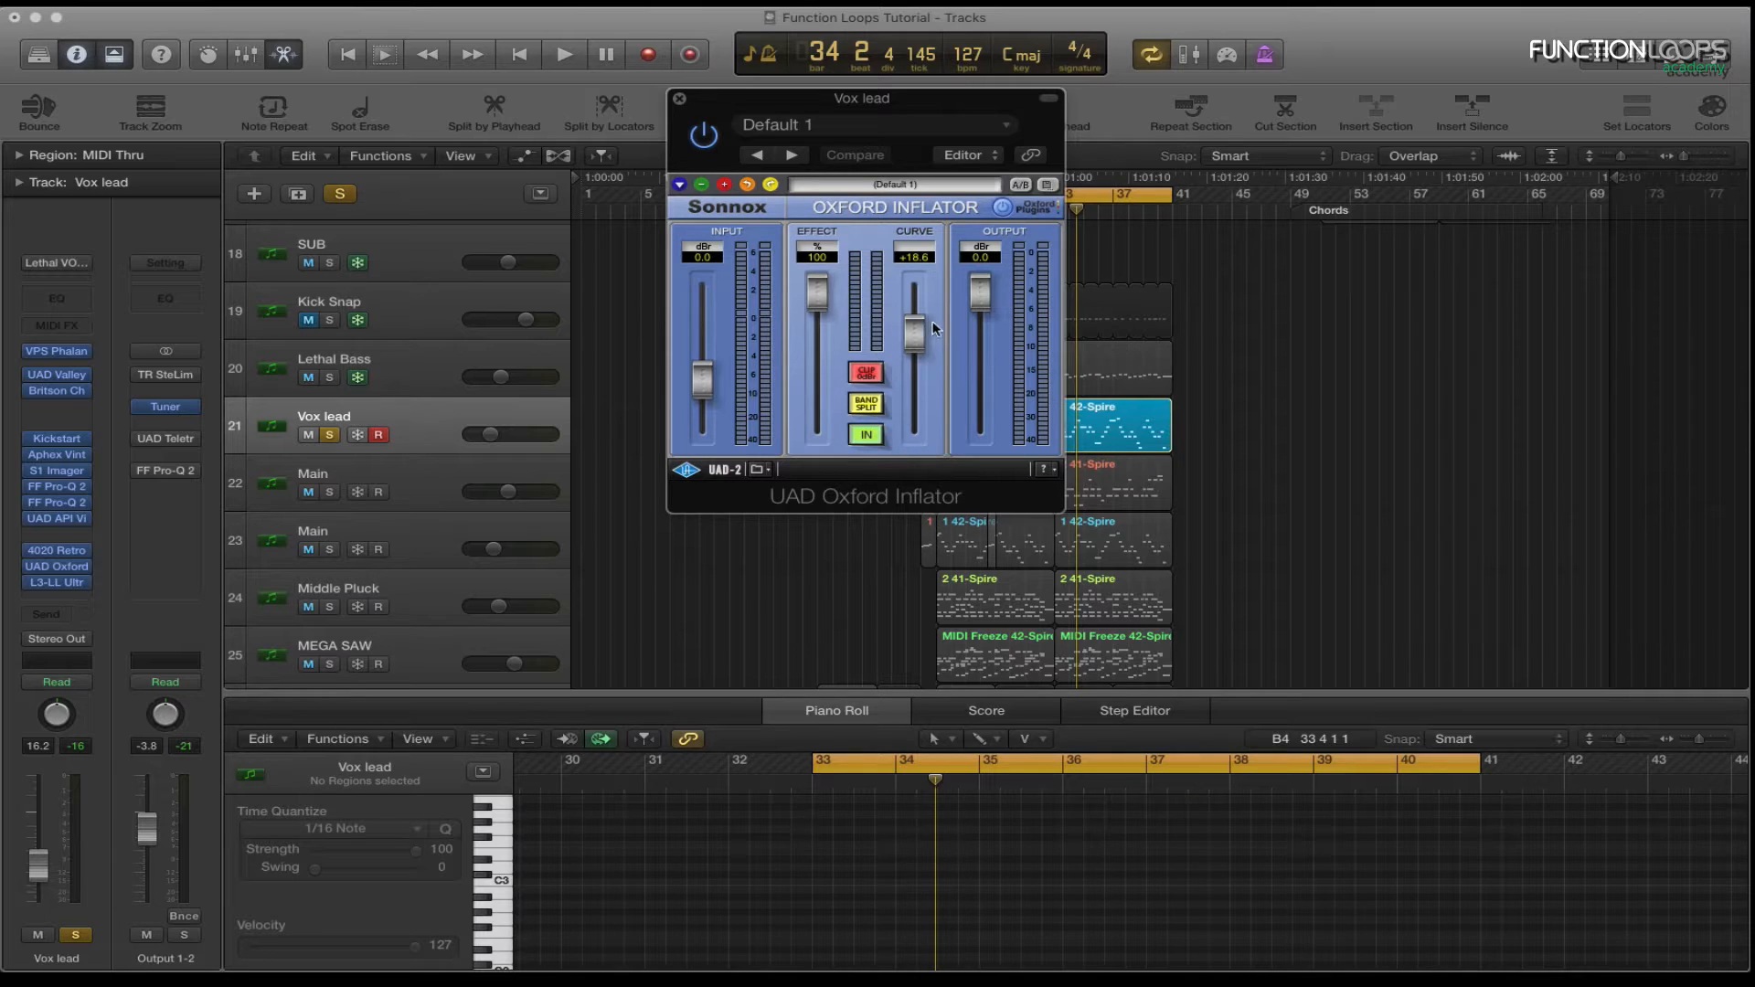
pyautogui.press('space')
pyautogui.moveTo(915, 335)
pyautogui.mouseDown()
pyautogui.moveTo(919, 422)
pyautogui.moveTo(913, 265)
pyautogui.moveTo(914, 313)
pyautogui.mouseUp()
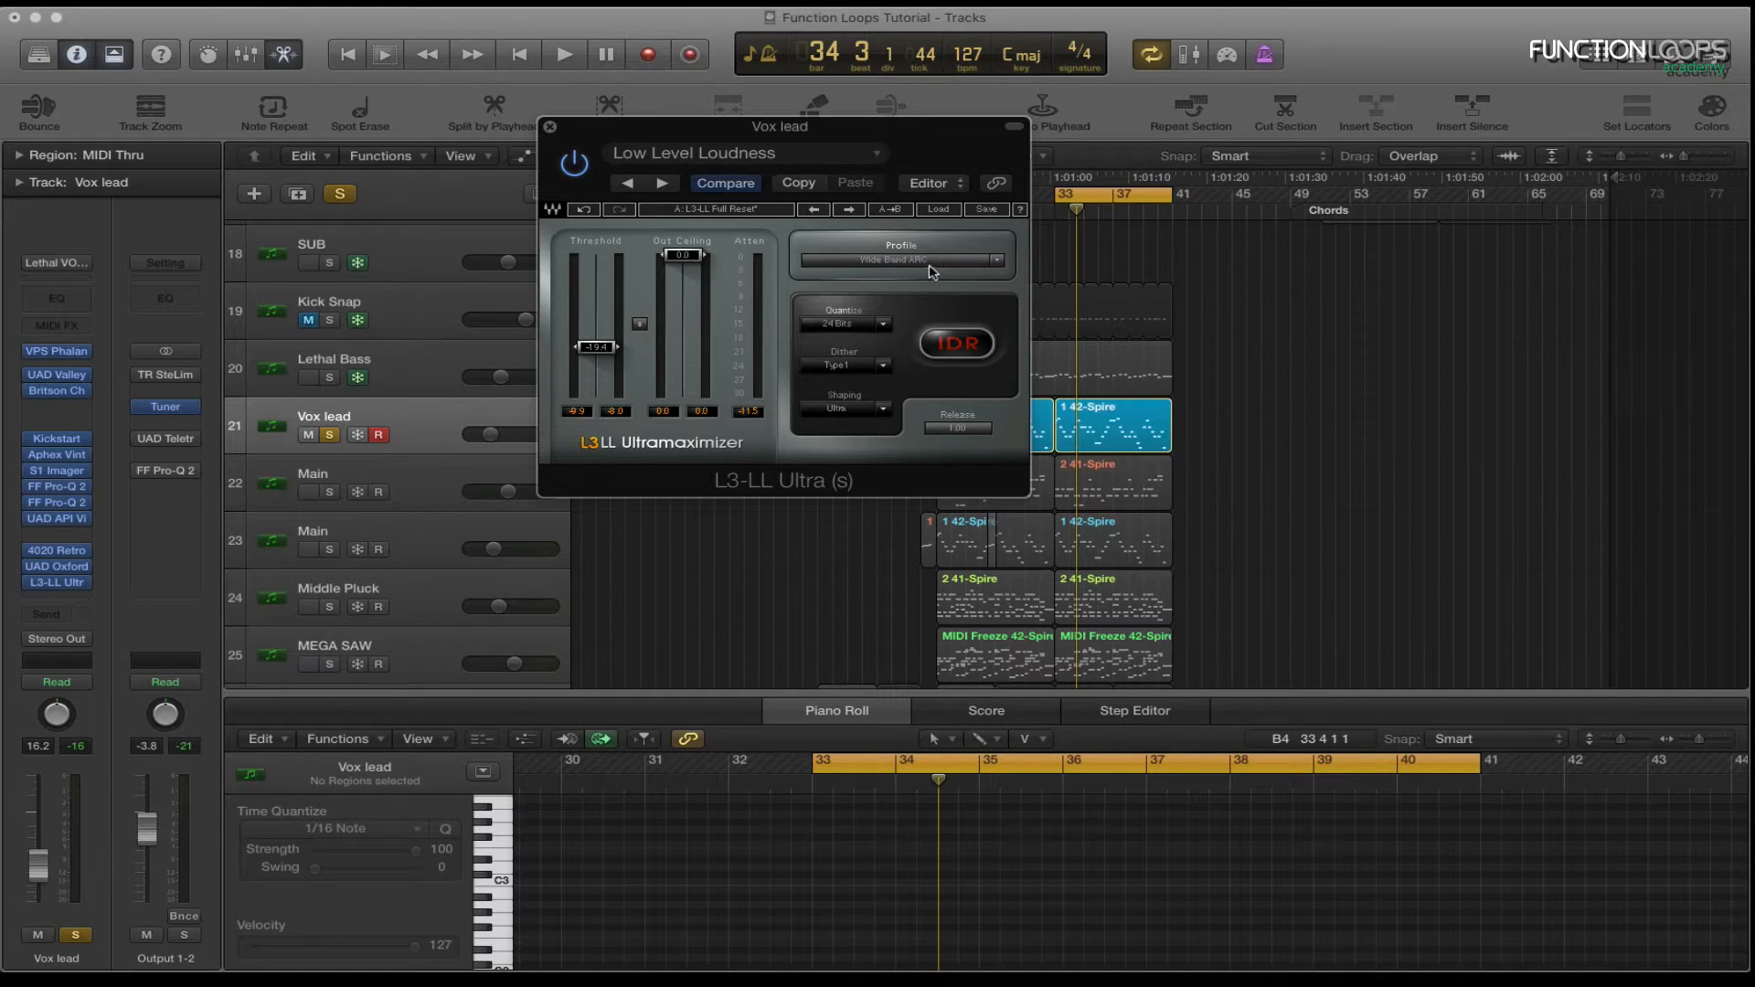
# Audition the L3-LL Ultramaximizer on the soloed Vox lead, bypassing and re-enabling it to compare.
pyautogui.press('space')
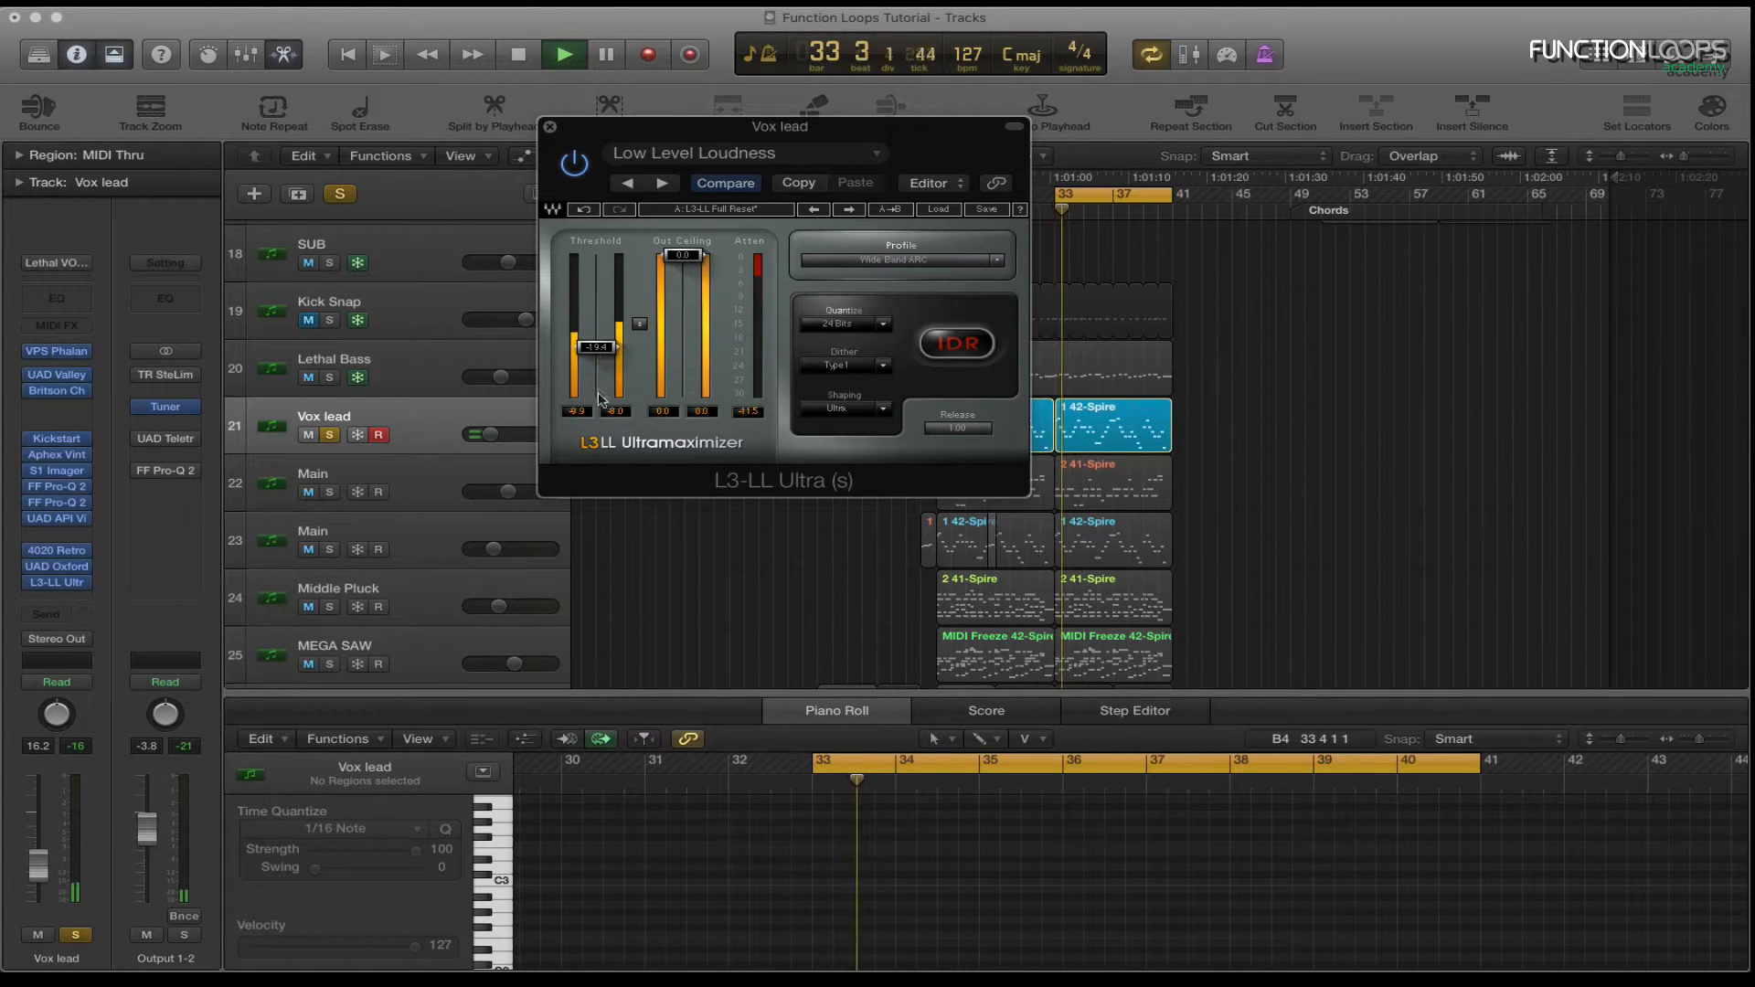
pyautogui.press('space')
pyautogui.click(575, 165)
pyautogui.press('space')
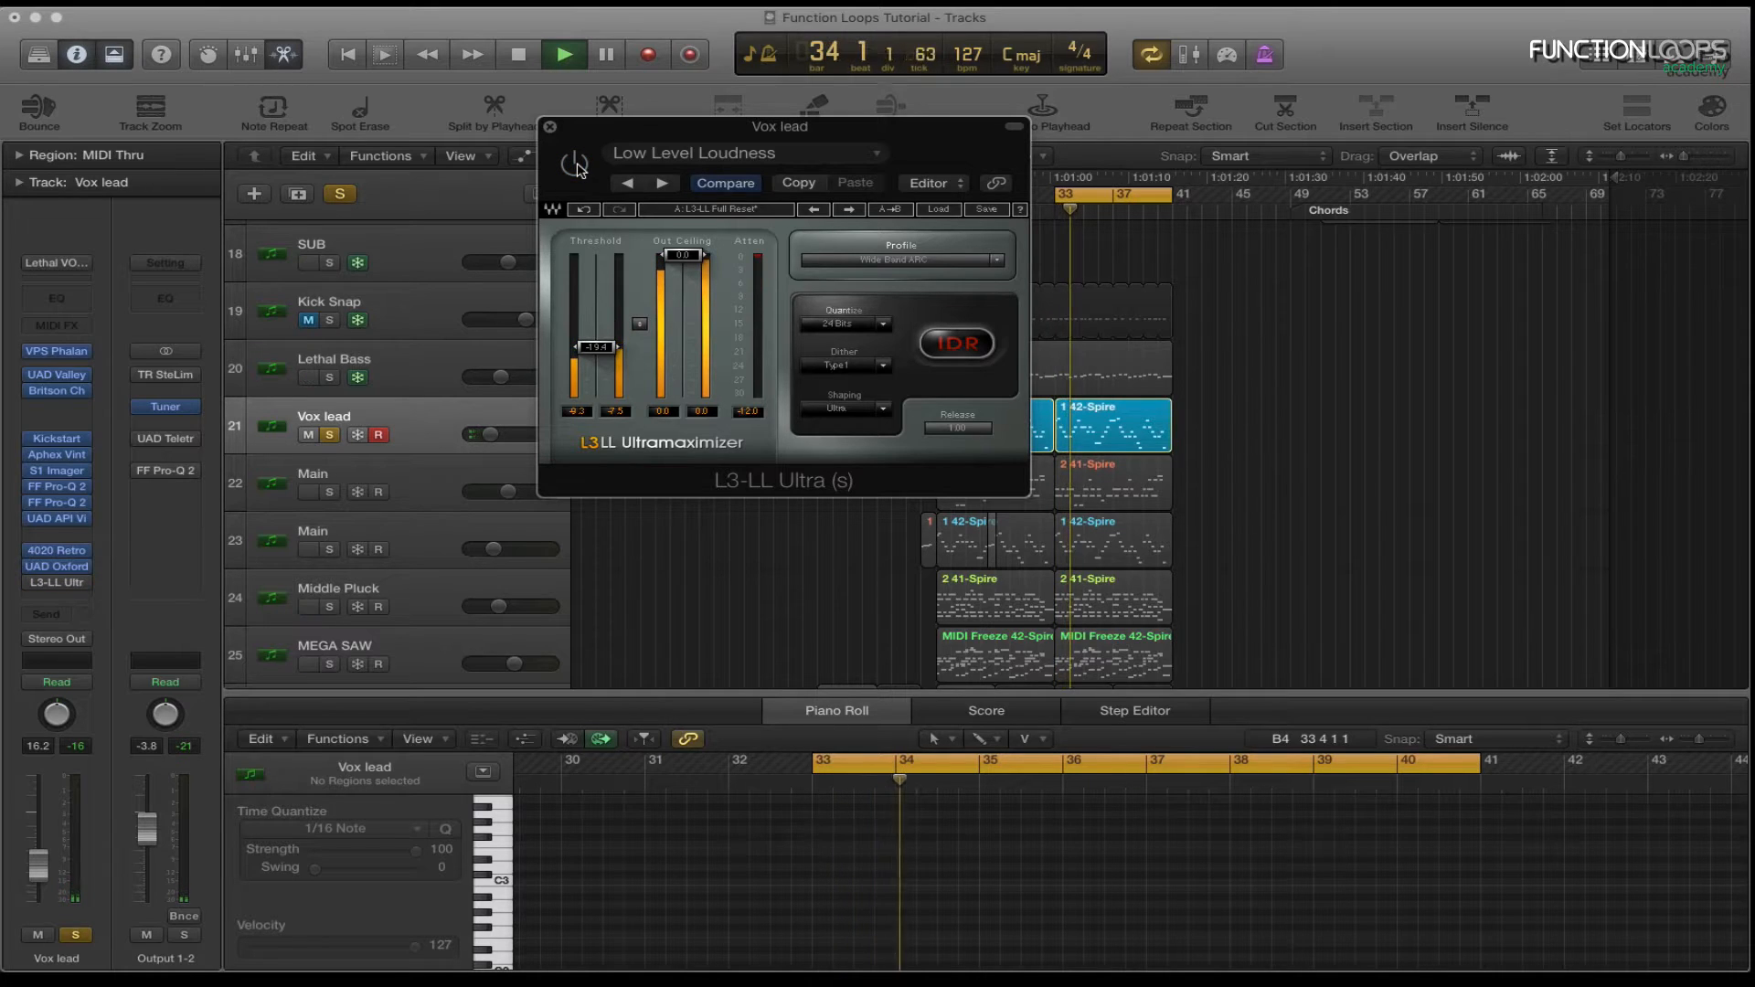
pyautogui.click(575, 164)
pyautogui.press('space')
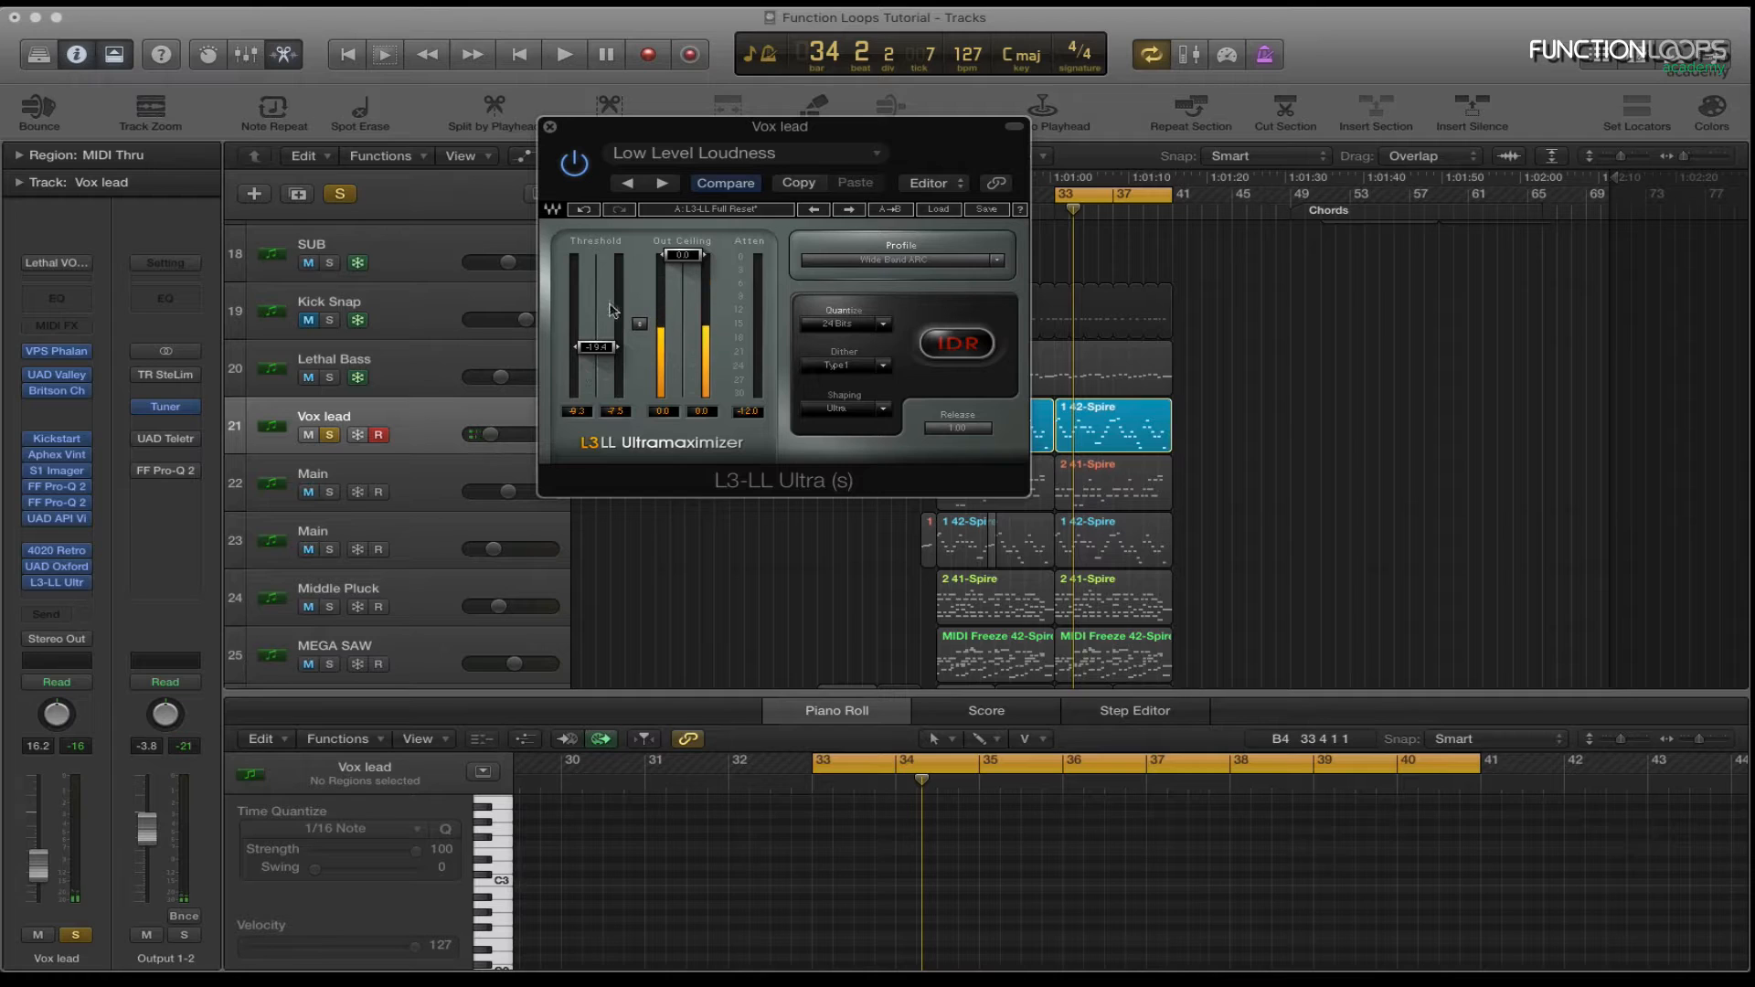
# Try the Wide Band Manual profile in the L3-LL Ultramaximizer, then switch to Extreme Analog and play the loop.
pyautogui.click(973, 259)
pyautogui.click(997, 261)
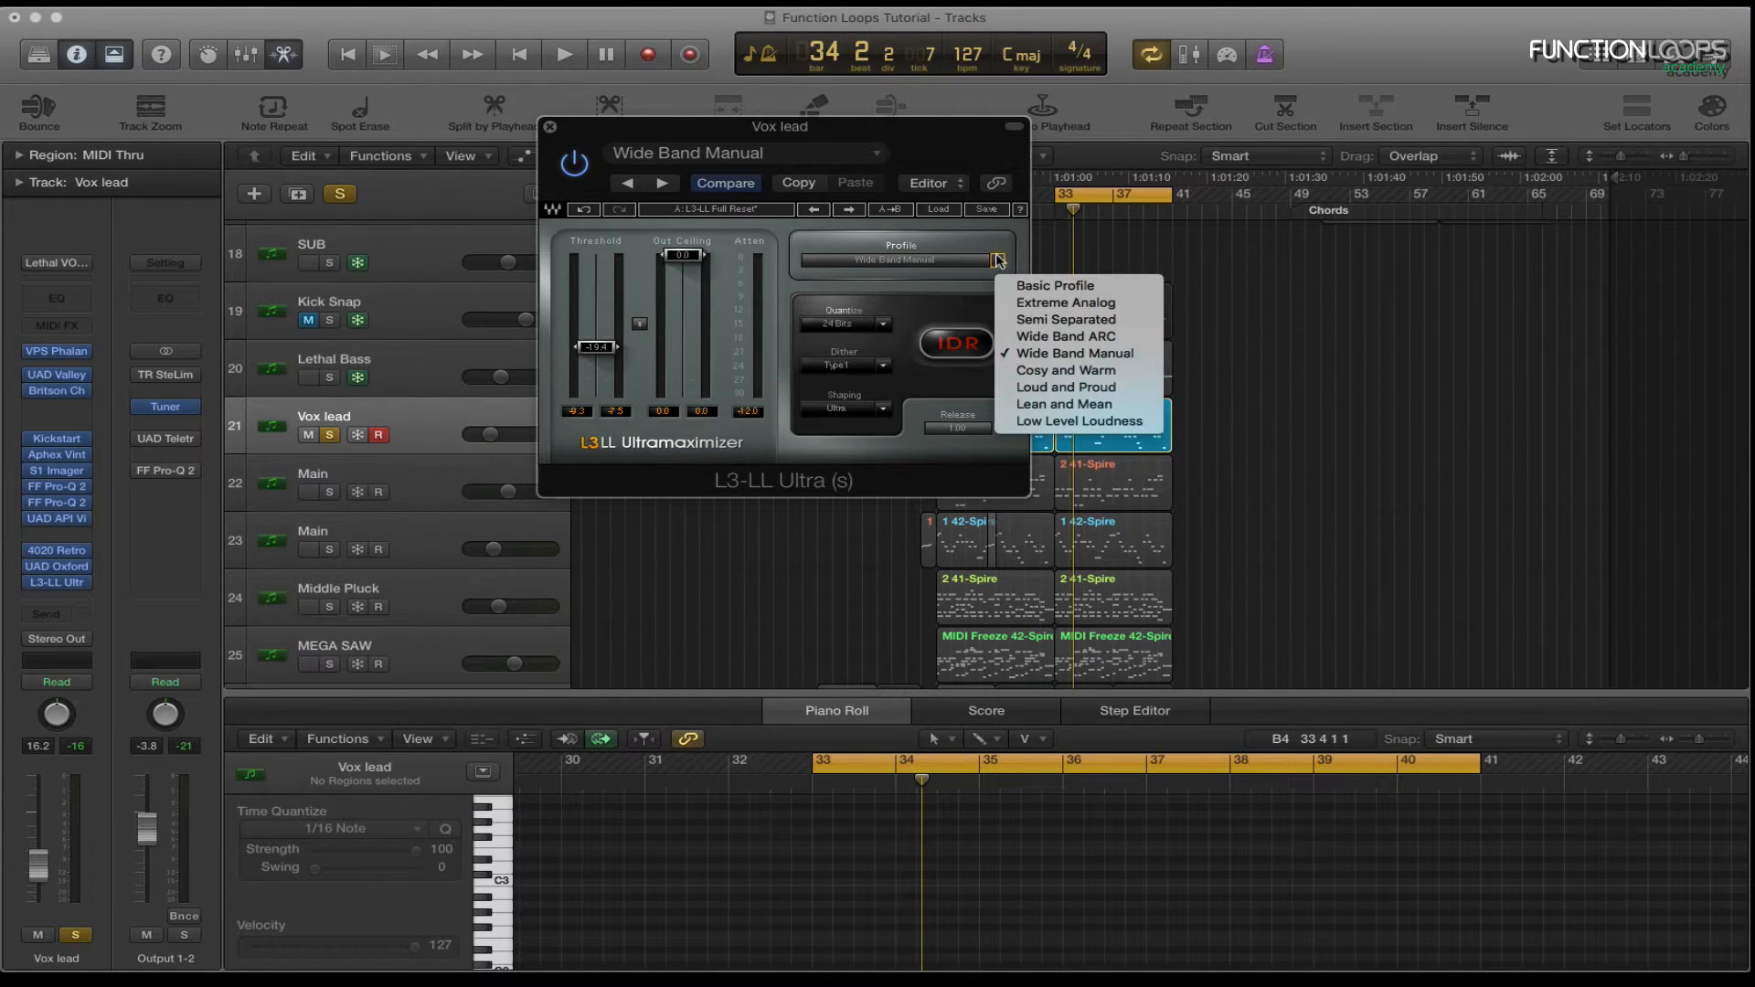
pyautogui.click(1068, 304)
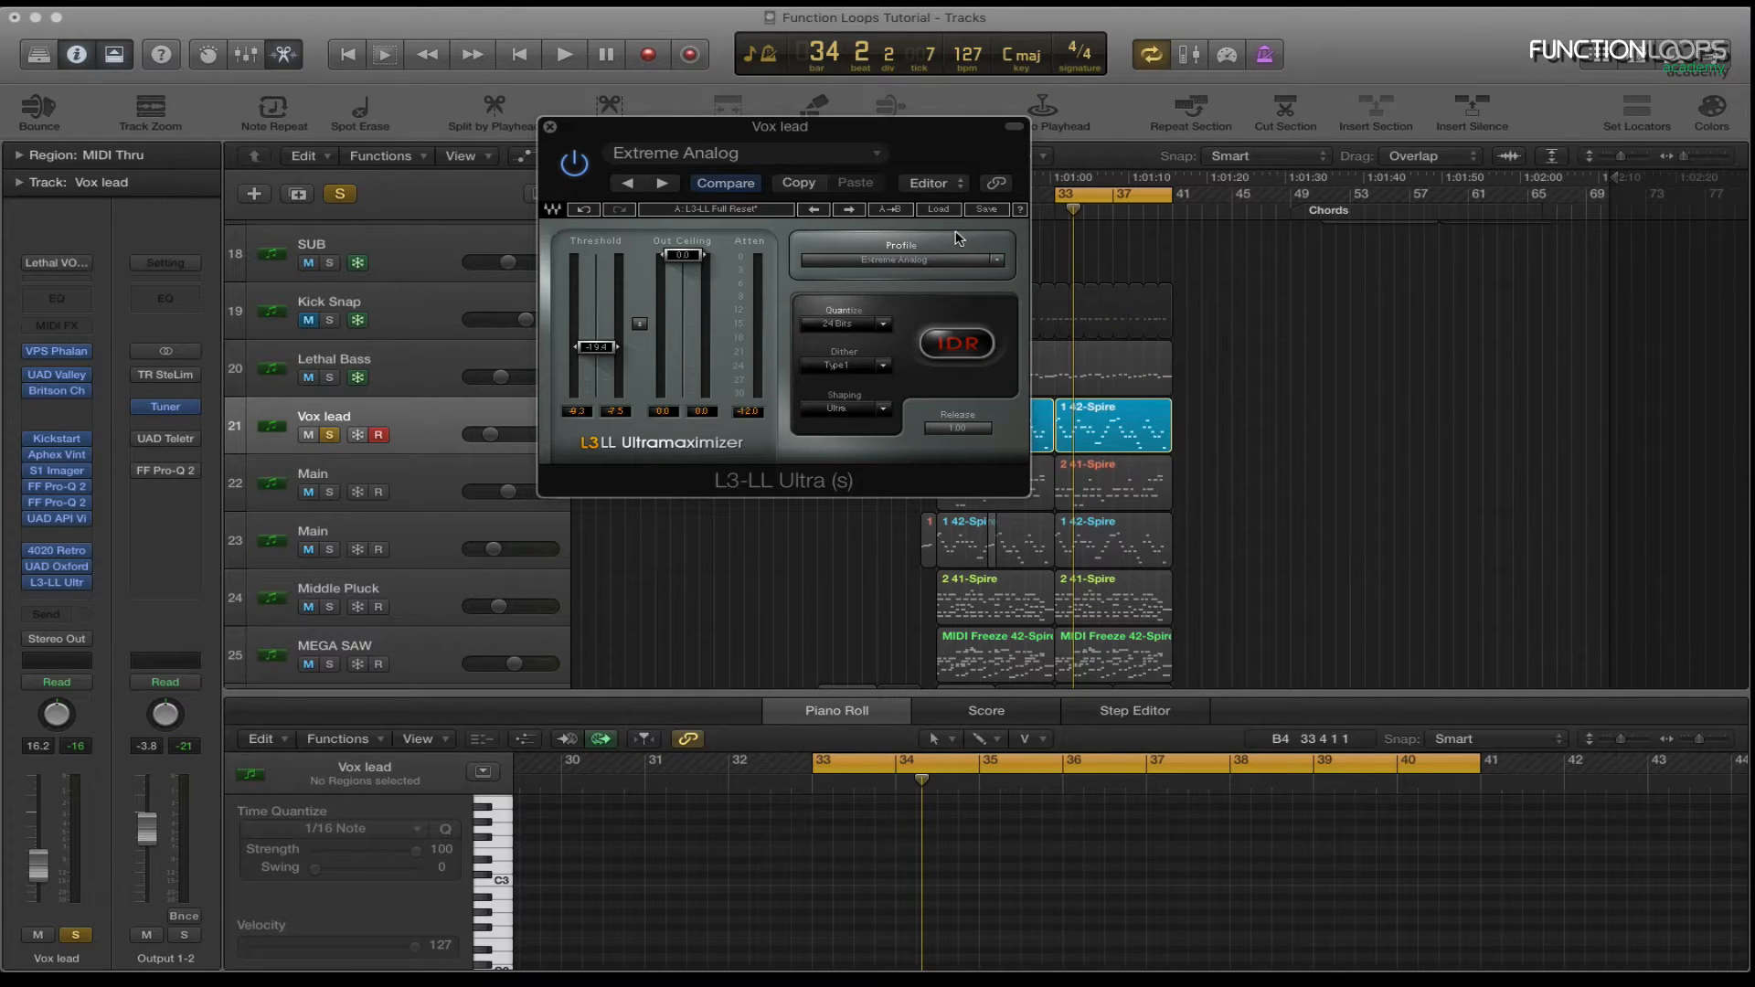
pyautogui.press('space')
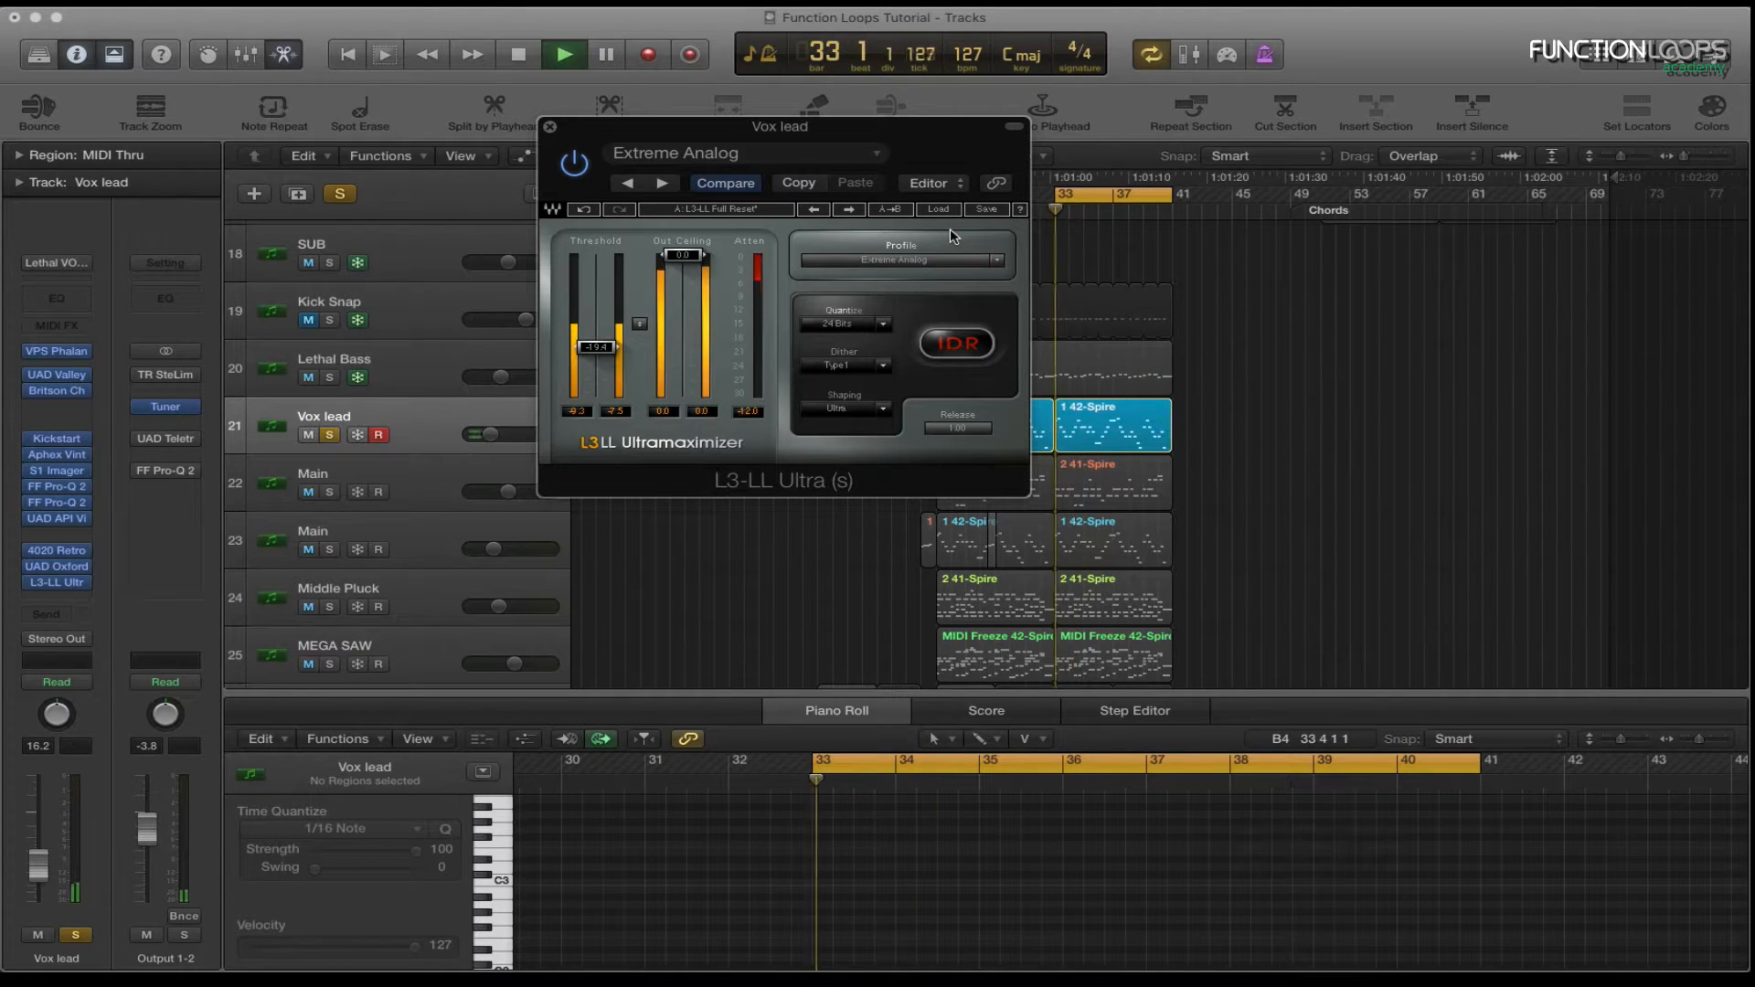
# Revert the L3-LL Ultramaximizer to the Wide Band ARC profile, stop playback, close the plug-in, and select the Vox lead track.
pyautogui.click(747, 183)
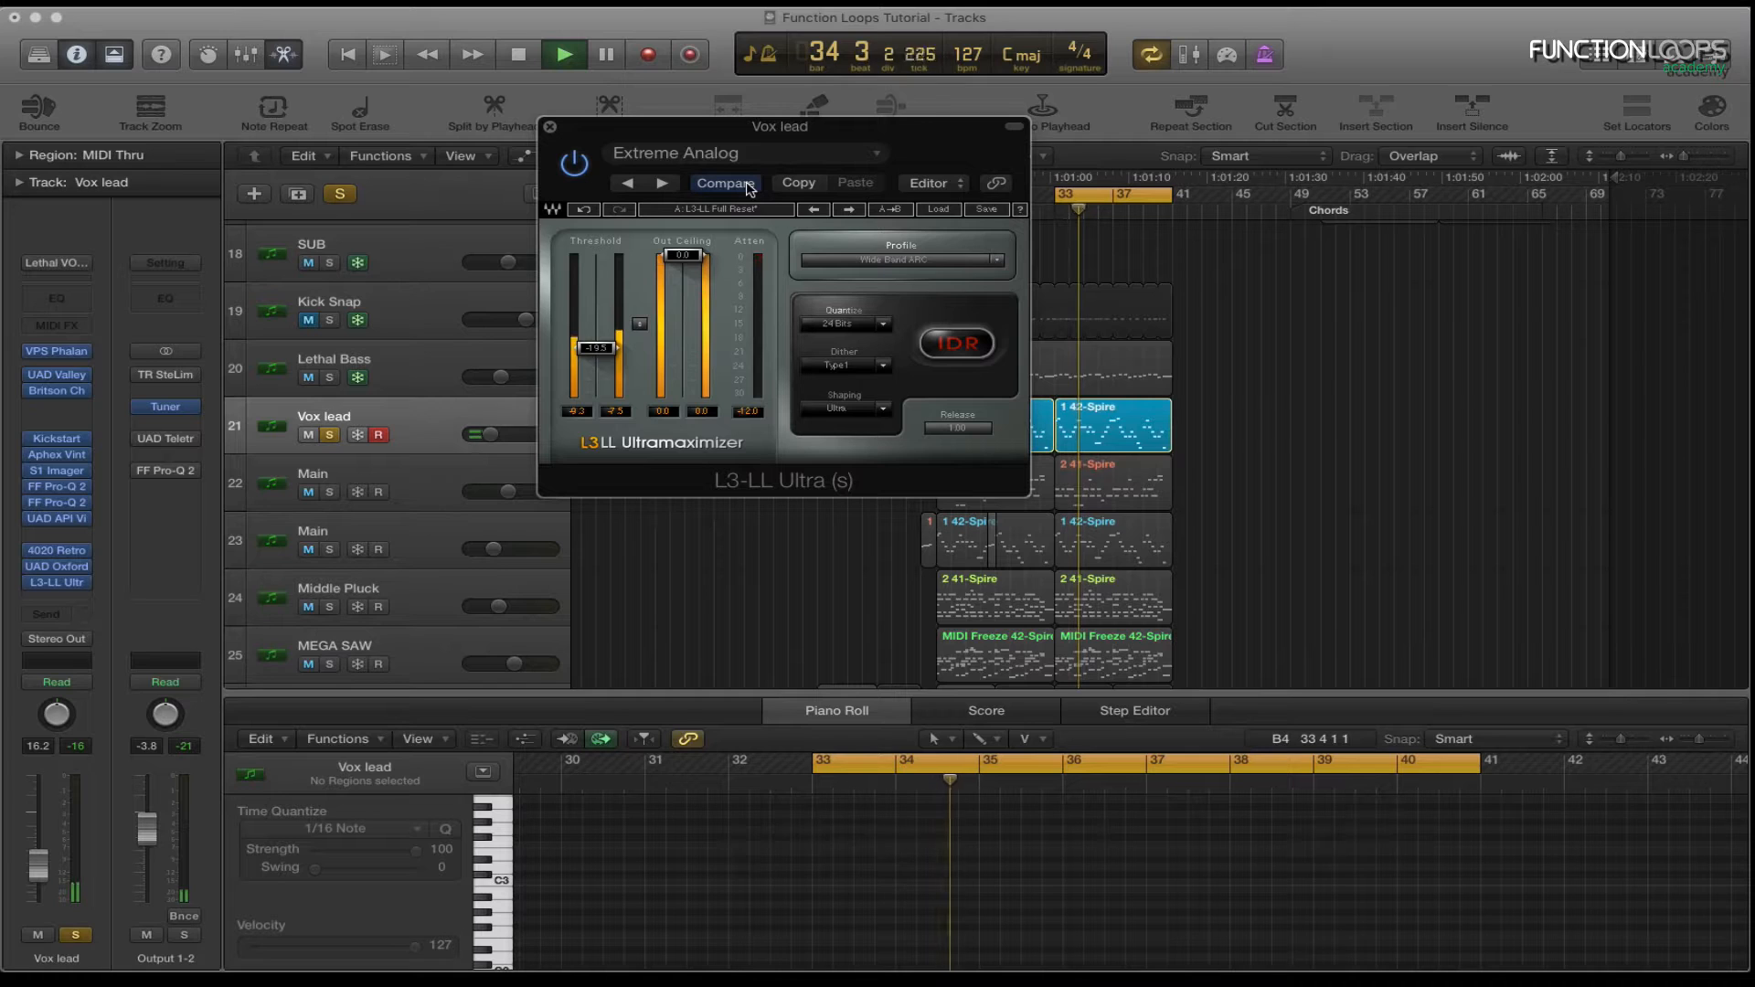
pyautogui.press('space')
pyautogui.click(550, 128)
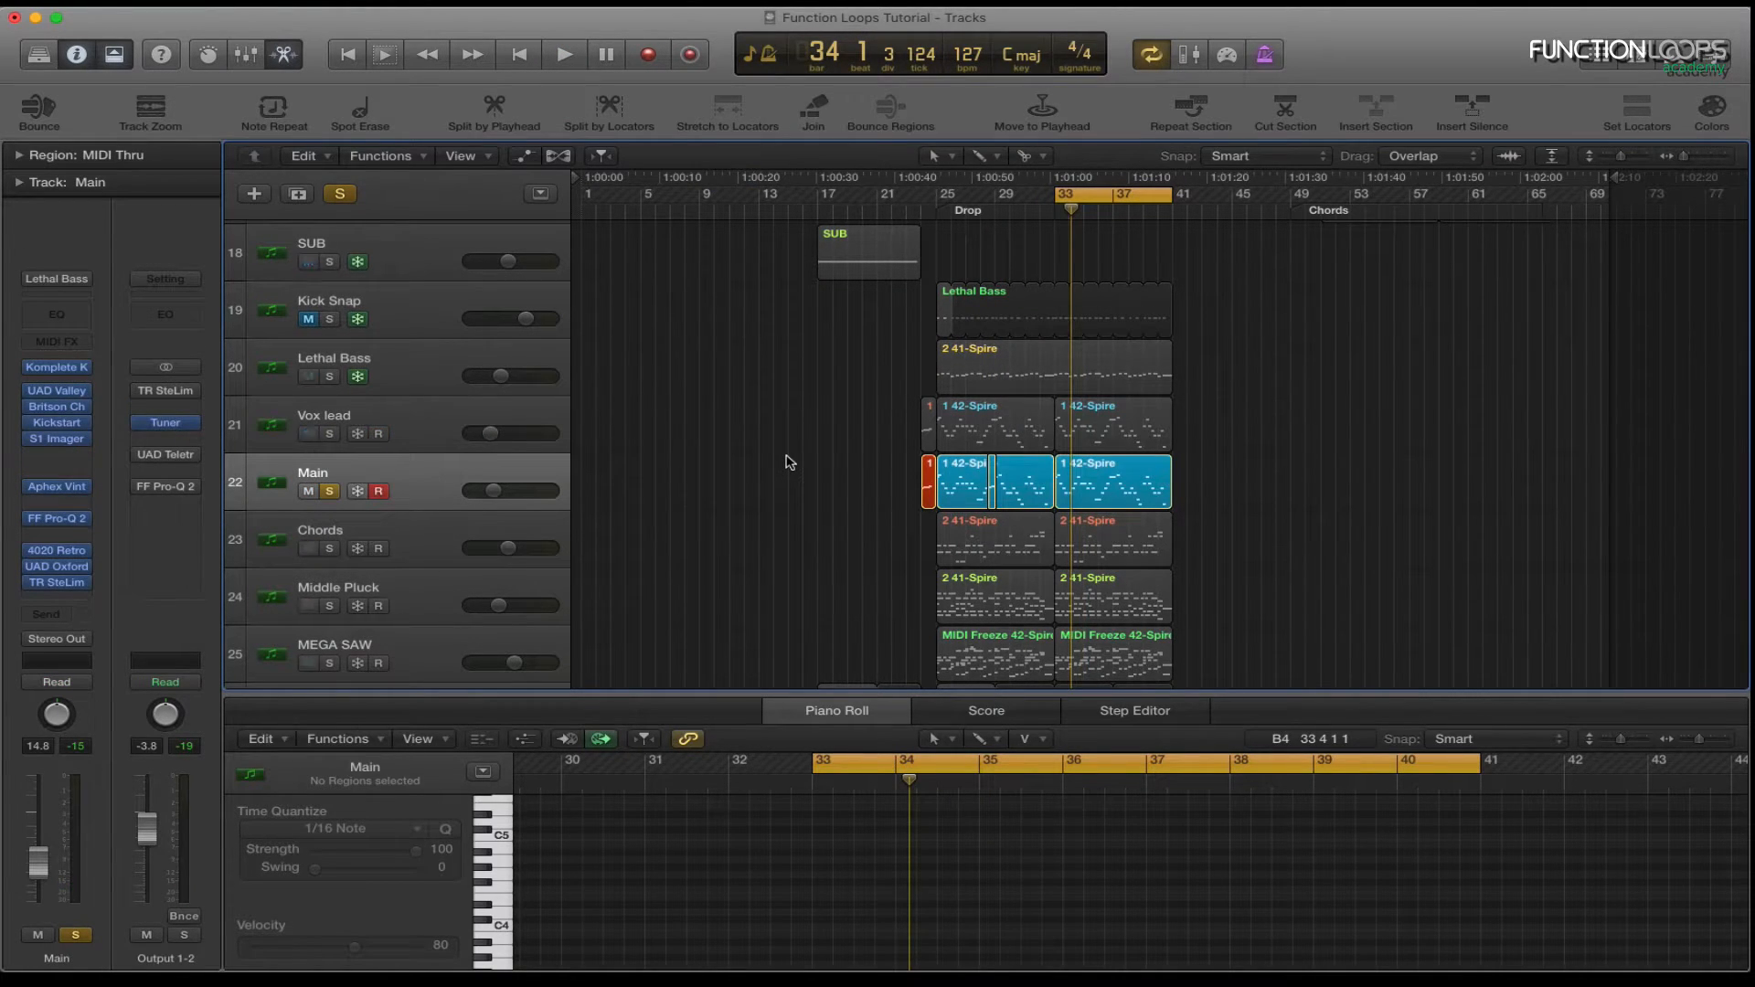
pyautogui.click(416, 430)
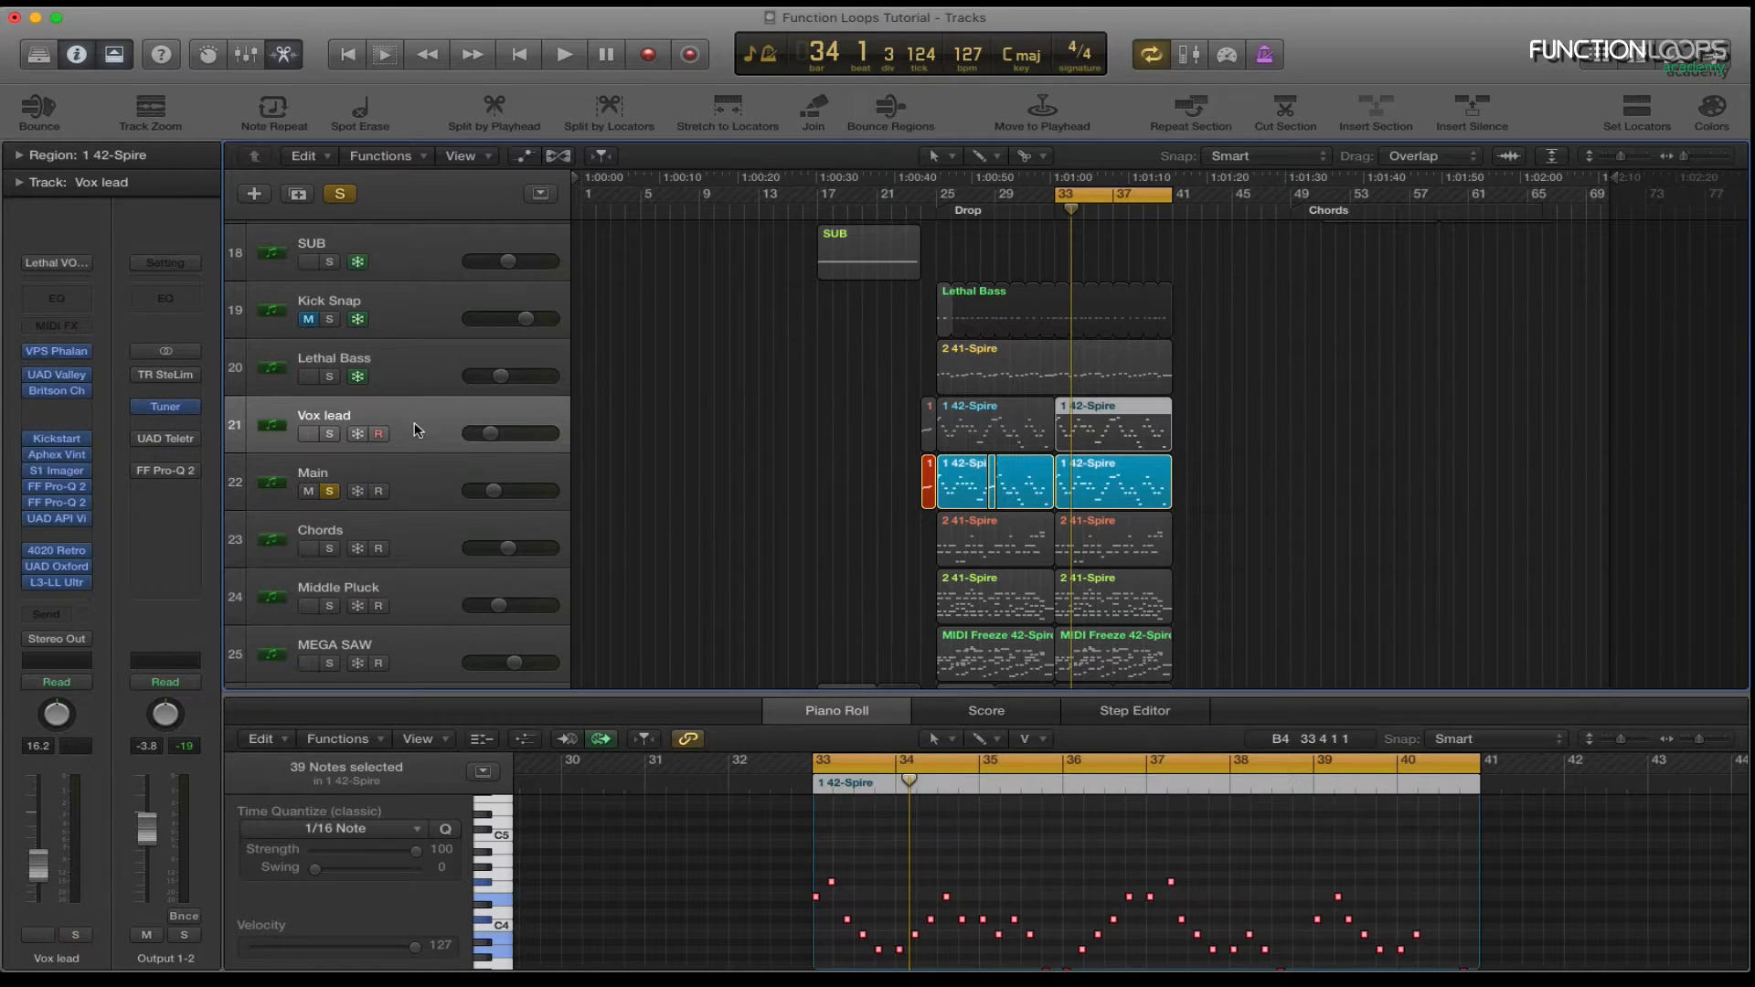
# Play the soloed Main track, toggling the Vox lead solo on and off to compare, and show the Main region's notes in the Piano Roll.
pyautogui.click(391, 477)
pyautogui.press('space')
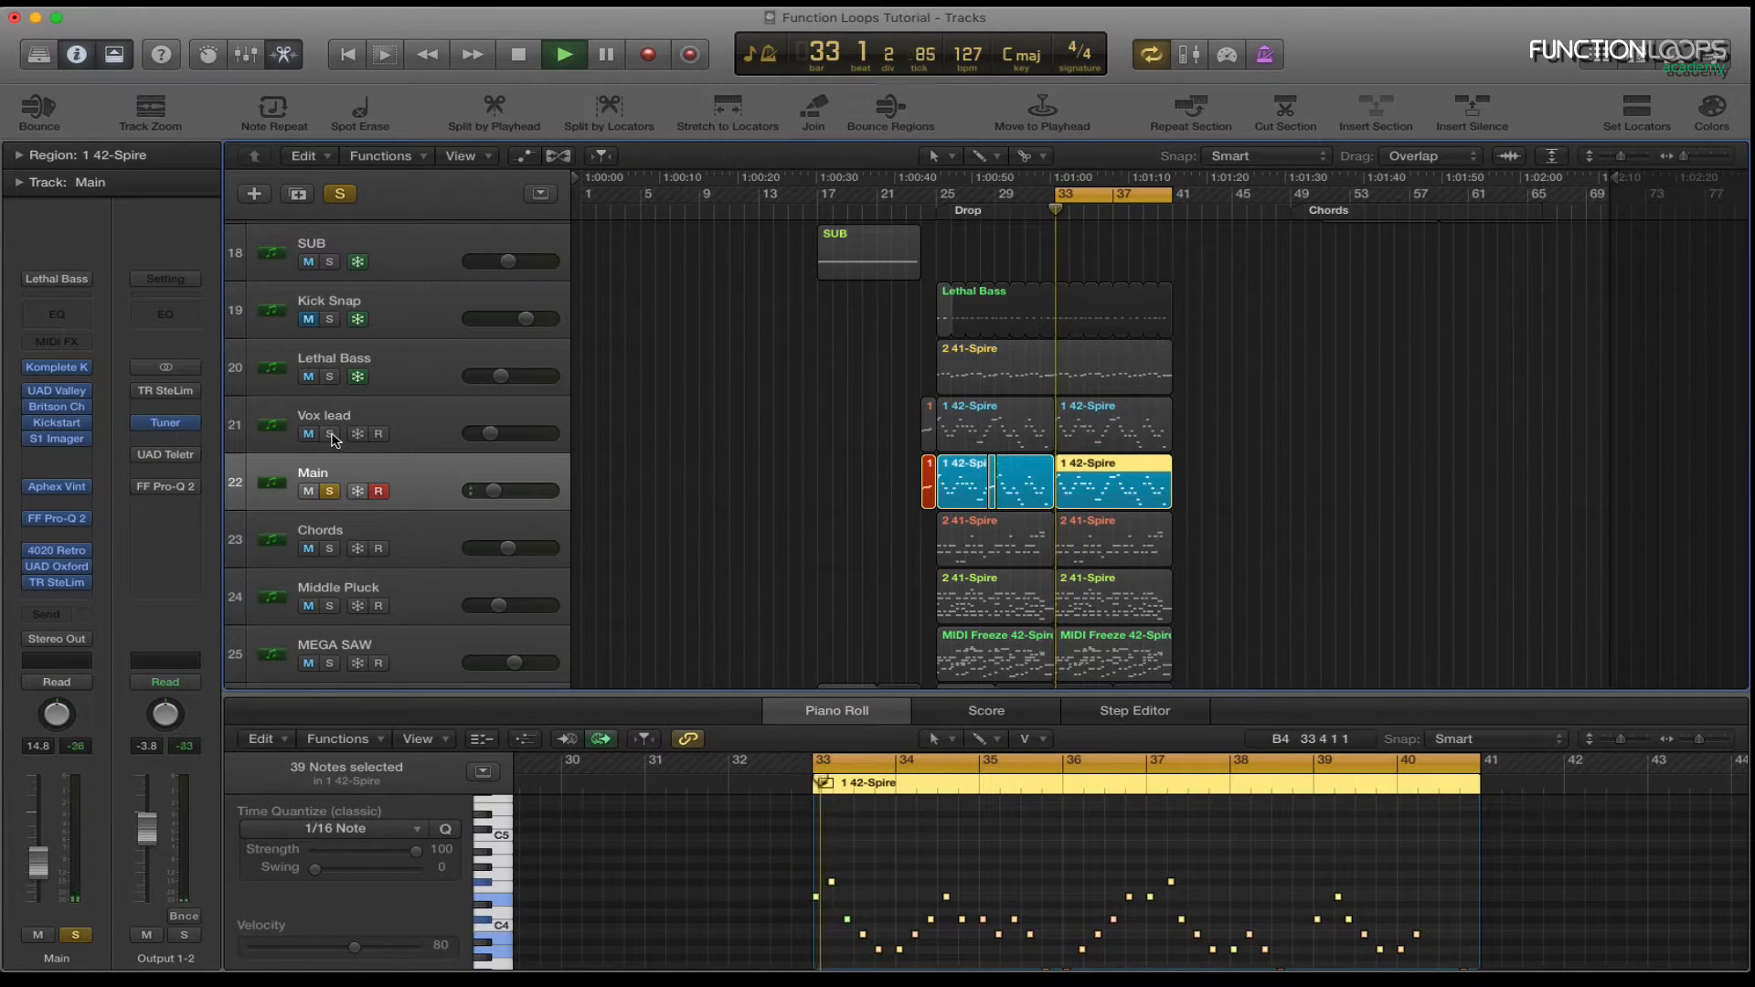
pyautogui.click(330, 435)
pyautogui.click(330, 435)
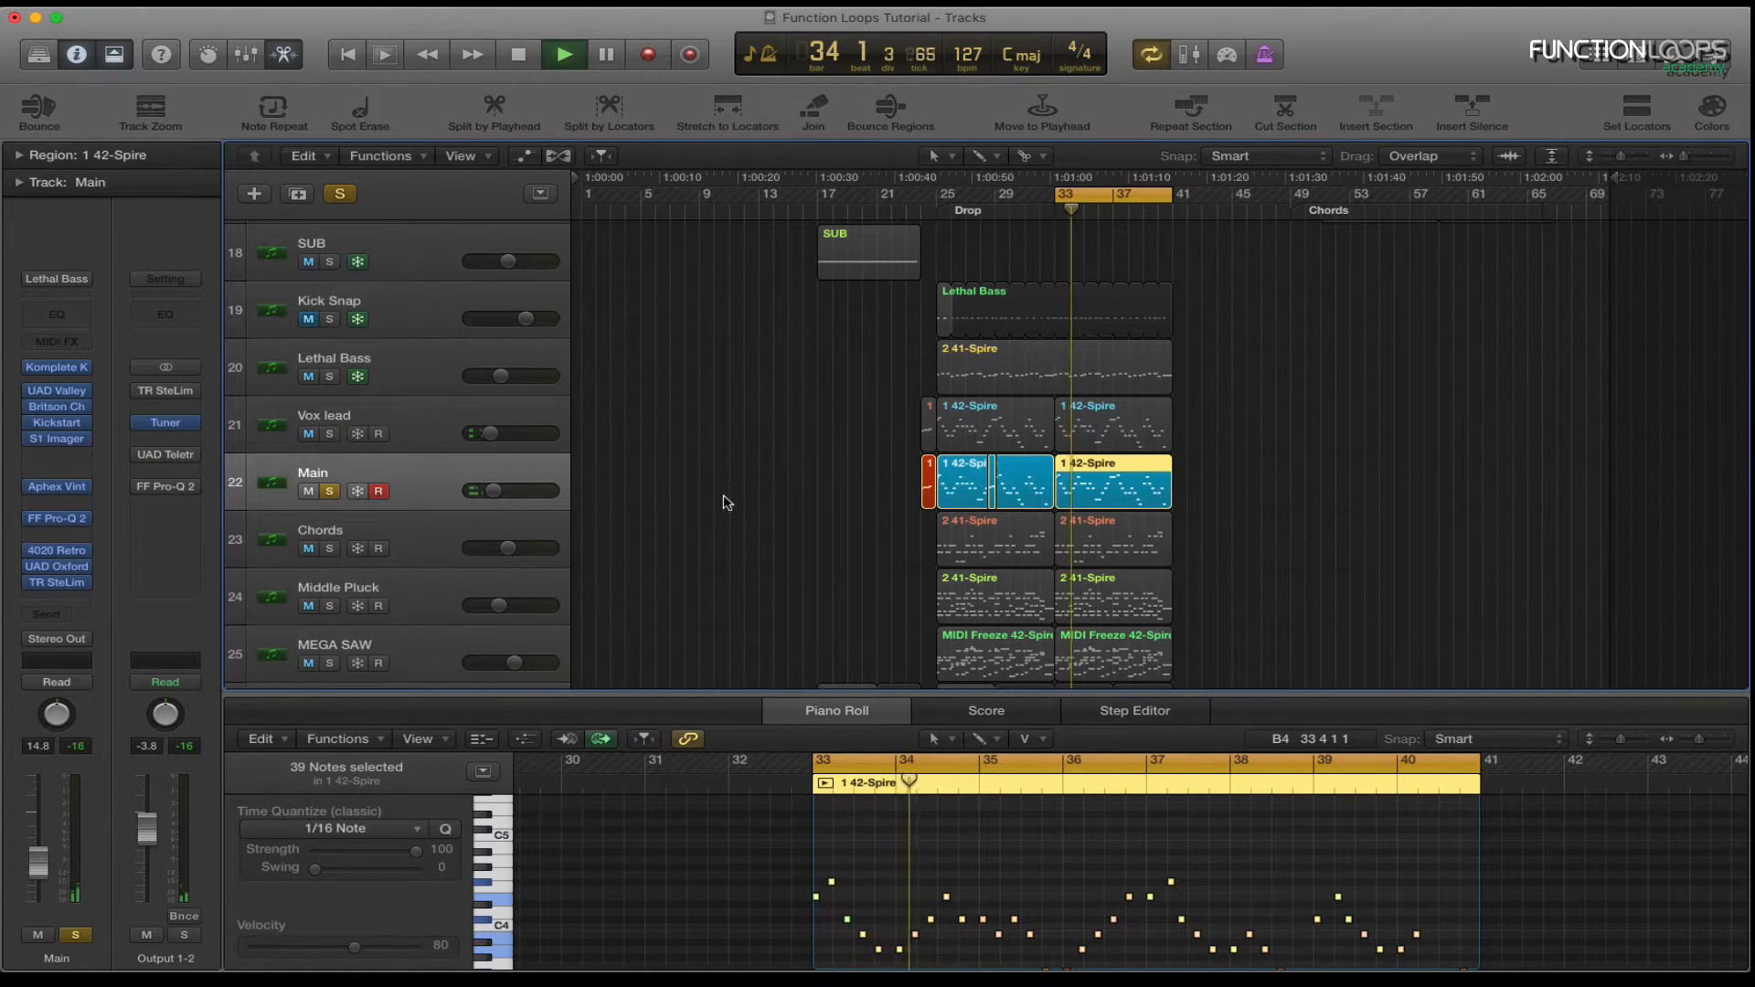
pyautogui.press('space')
pyautogui.click(1012, 867)
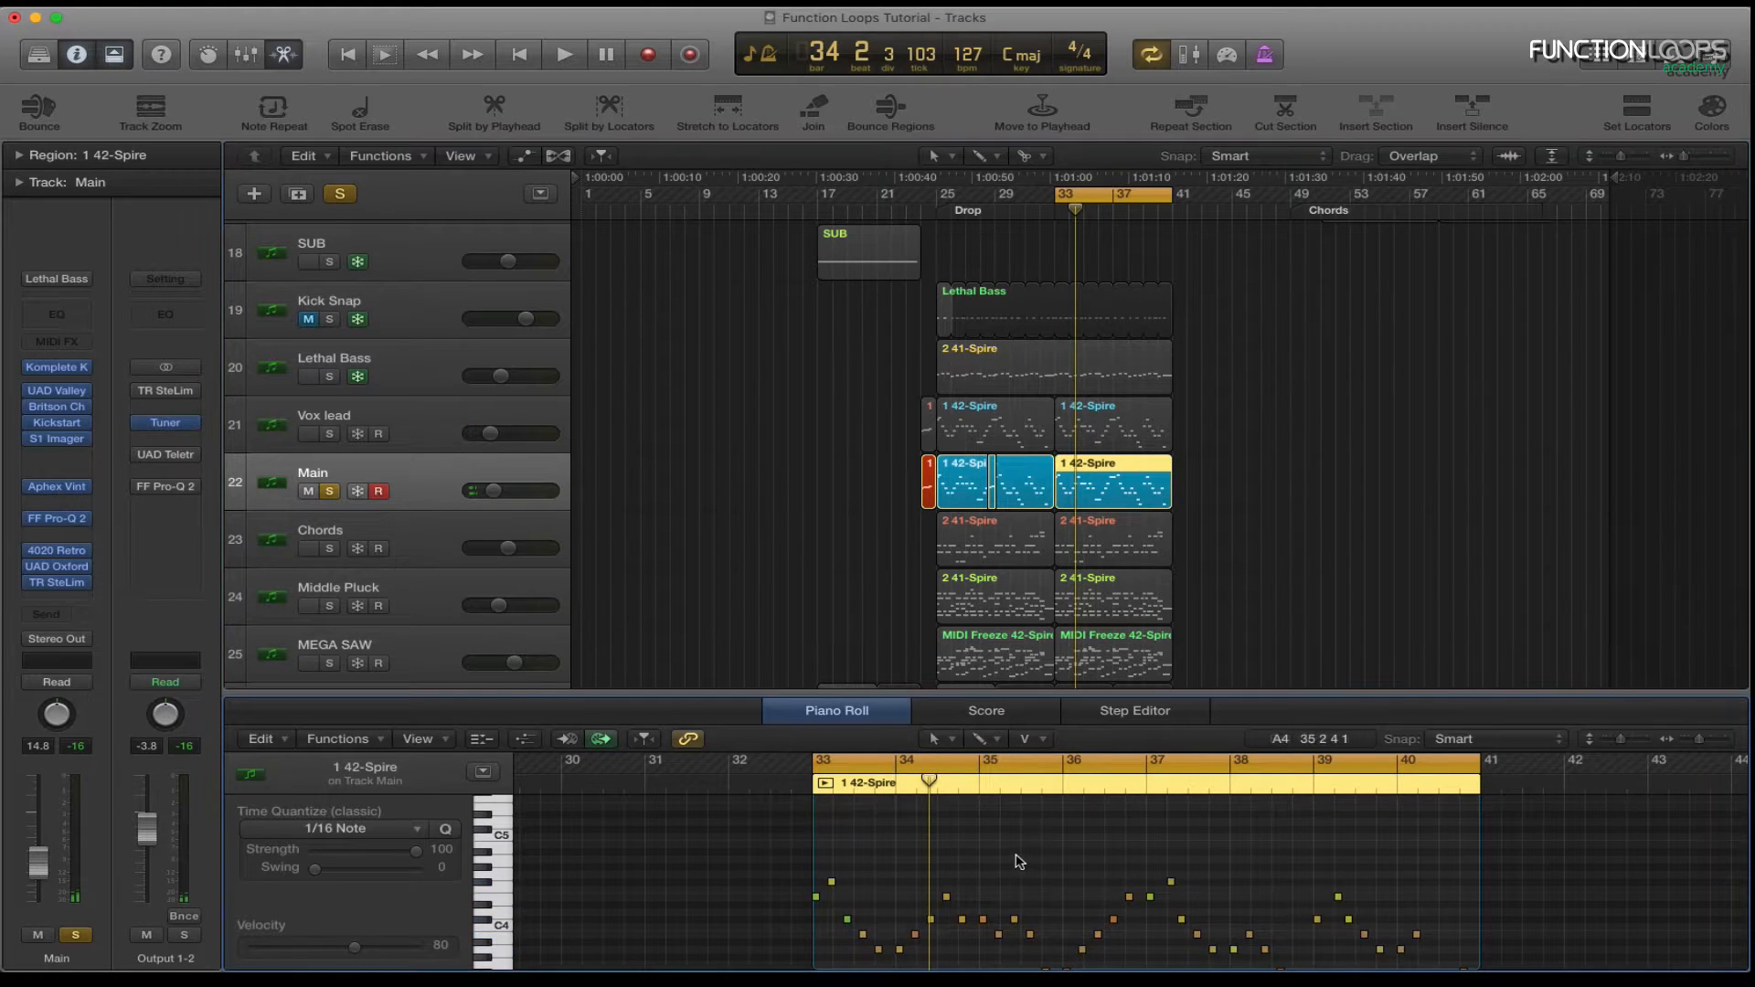
pyautogui.scroll(-1, 1015, 864)
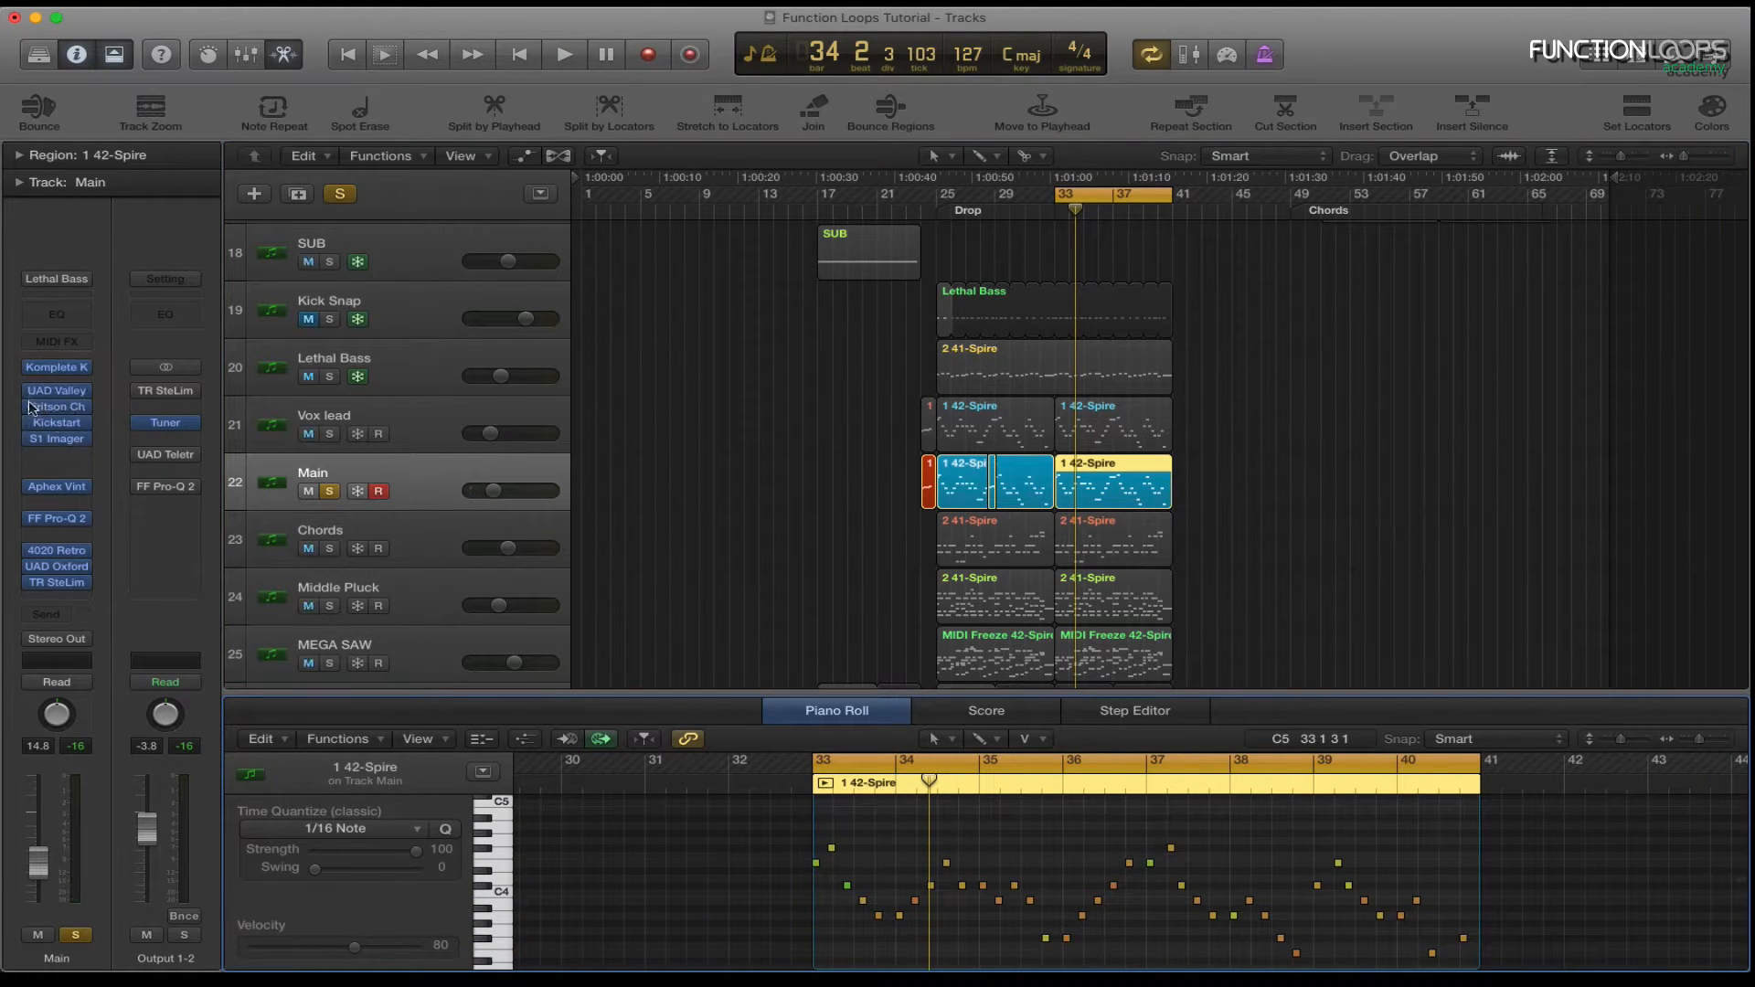
# Play the Main track while re-enabling its bypassed Aphex, FF Pro-Q 2, 4020 Retro, UAD Oxford and TR SteLim inserts one by one, and stop playback.
pyautogui.press('space')
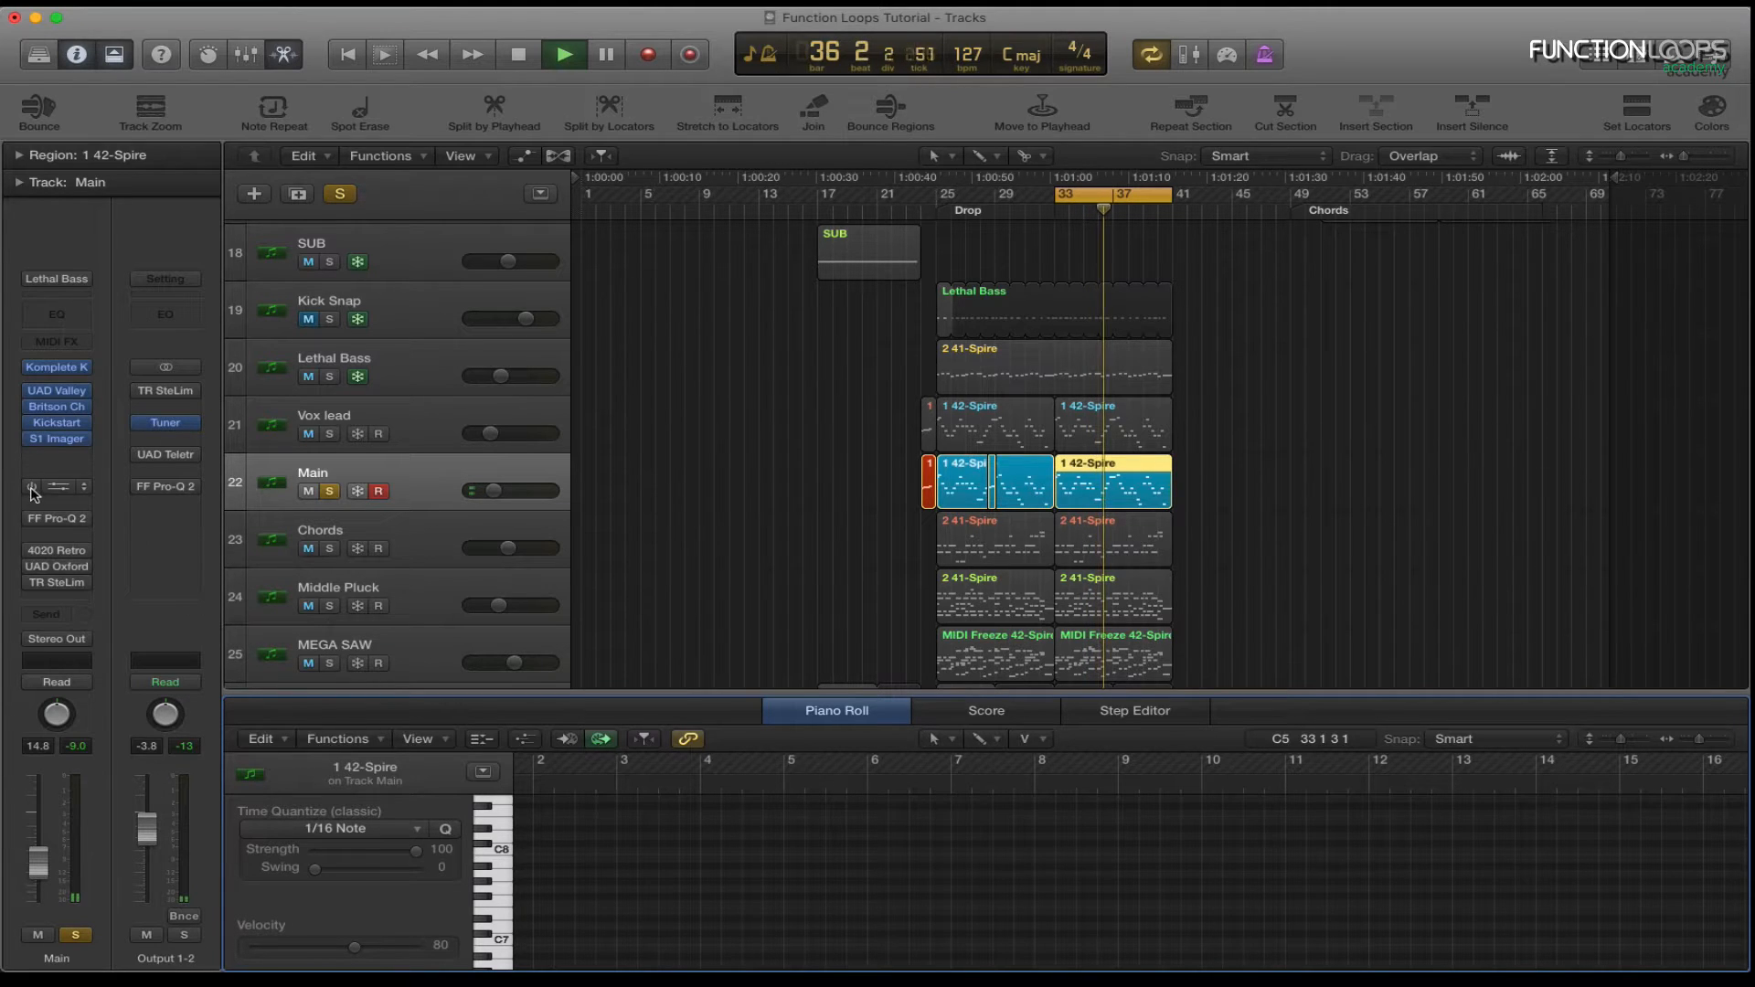
pyautogui.click(31, 519)
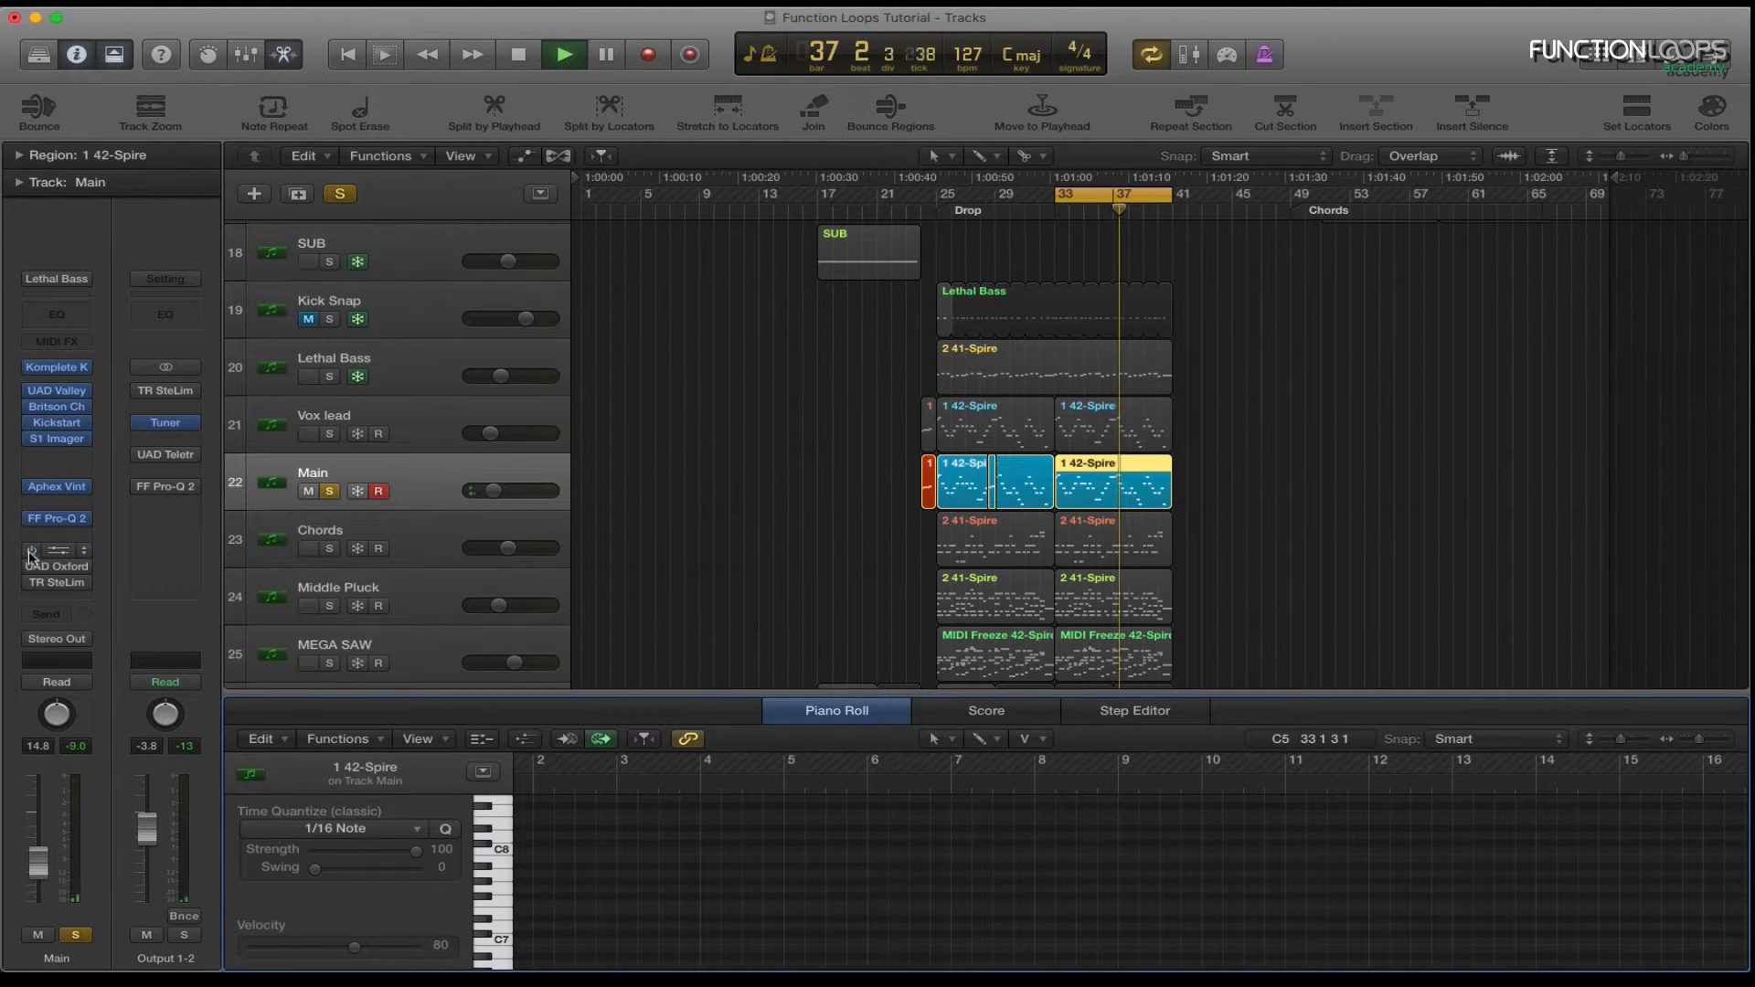
pyautogui.click(31, 551)
pyautogui.click(30, 567)
pyautogui.click(30, 583)
pyautogui.press('space')
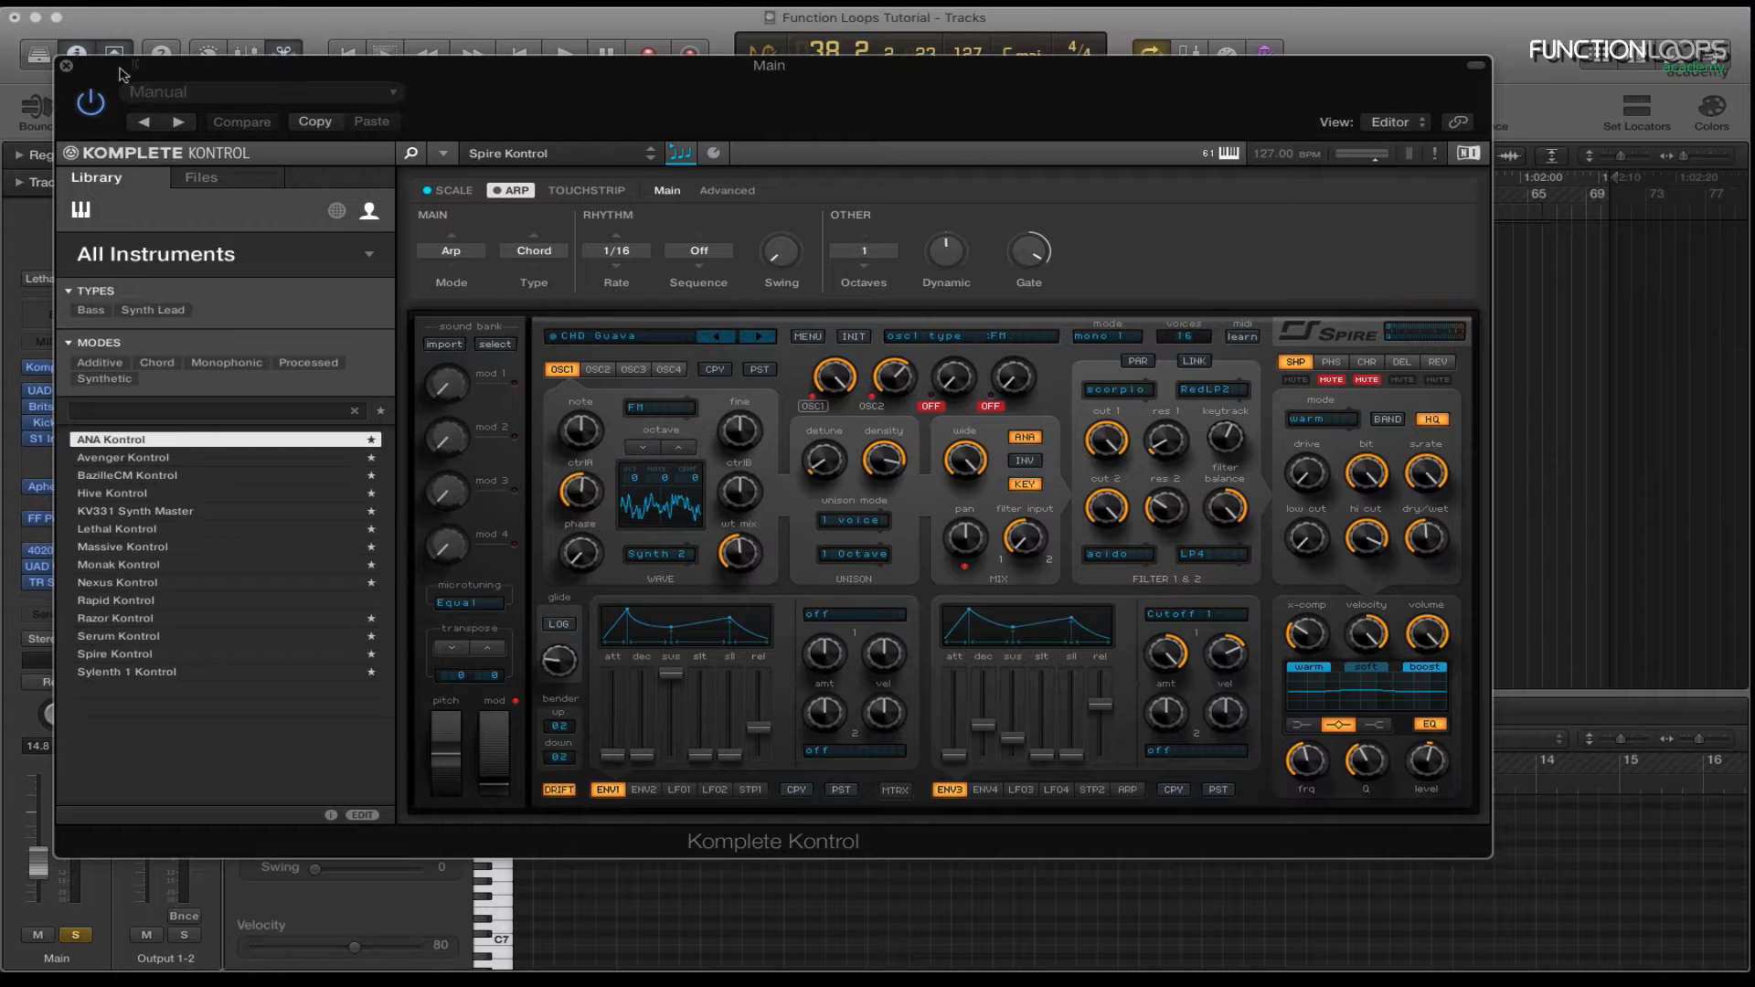
# Close Komplete Kontrol and audition the UAD Valley People Dyna-mite on the Main track, comparing it bypassed and enabled.
pyautogui.click(66, 66)
pyautogui.click(62, 394)
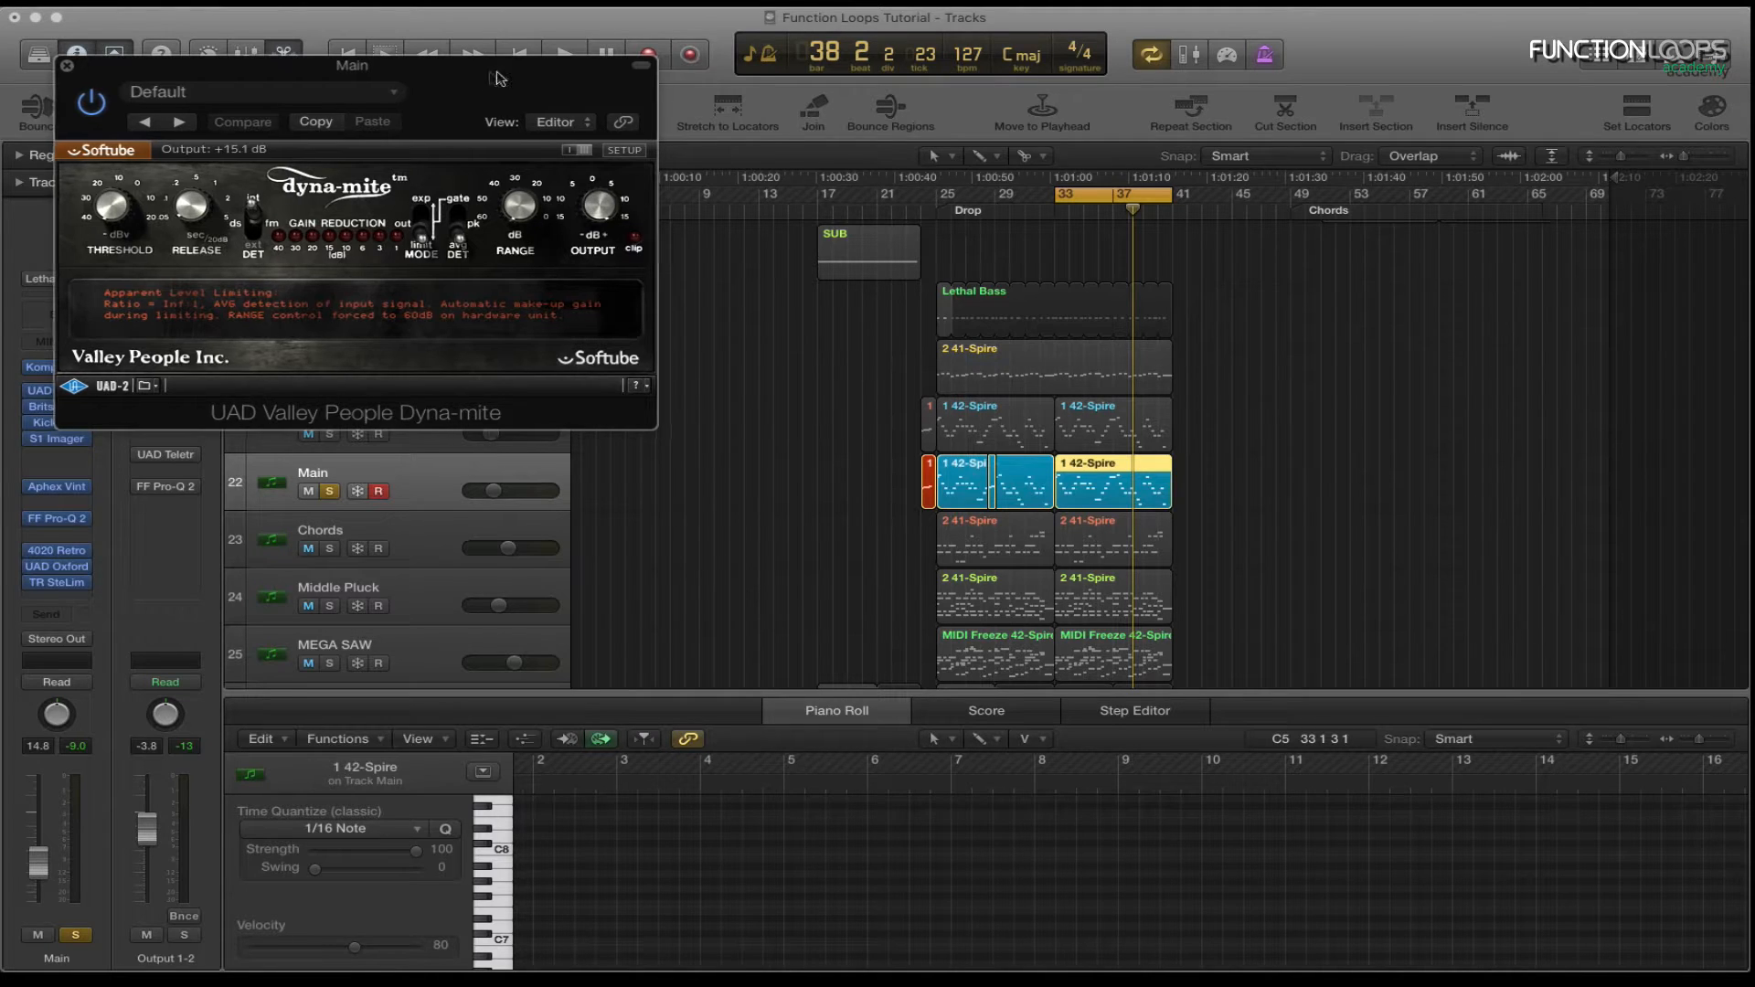
pyautogui.moveTo(492, 83); pyautogui.dragTo(610, 94)
pyautogui.press('space')
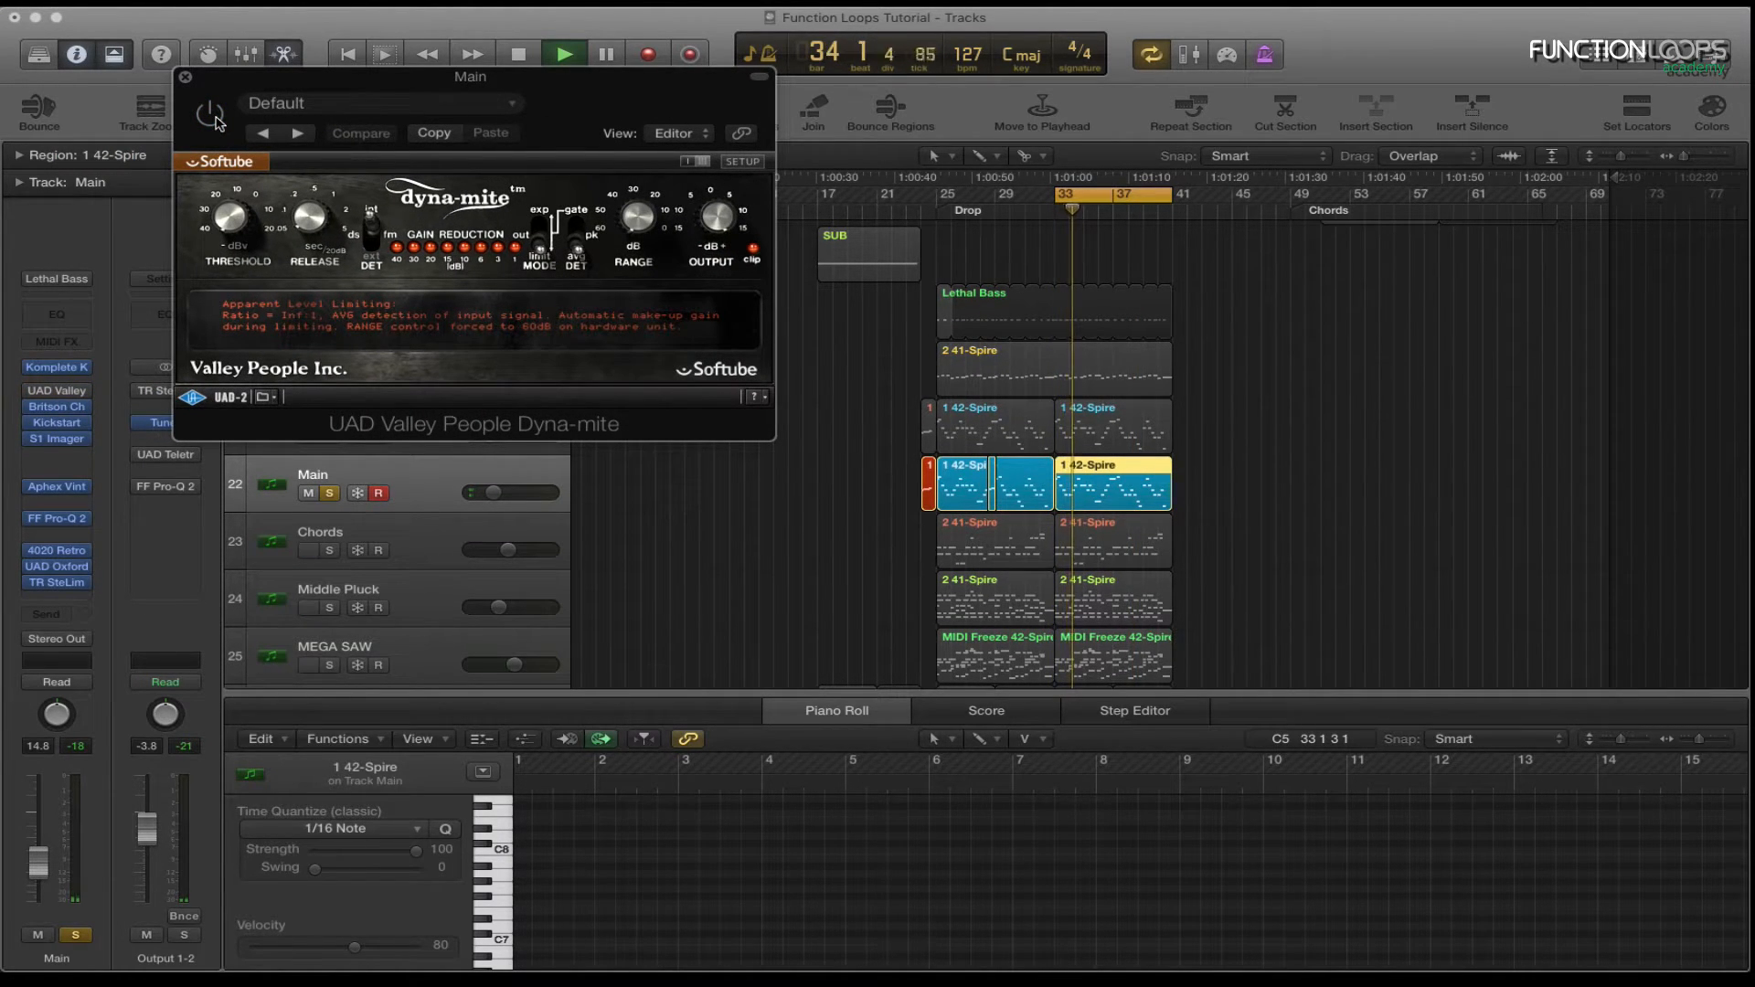
pyautogui.click(185, 79)
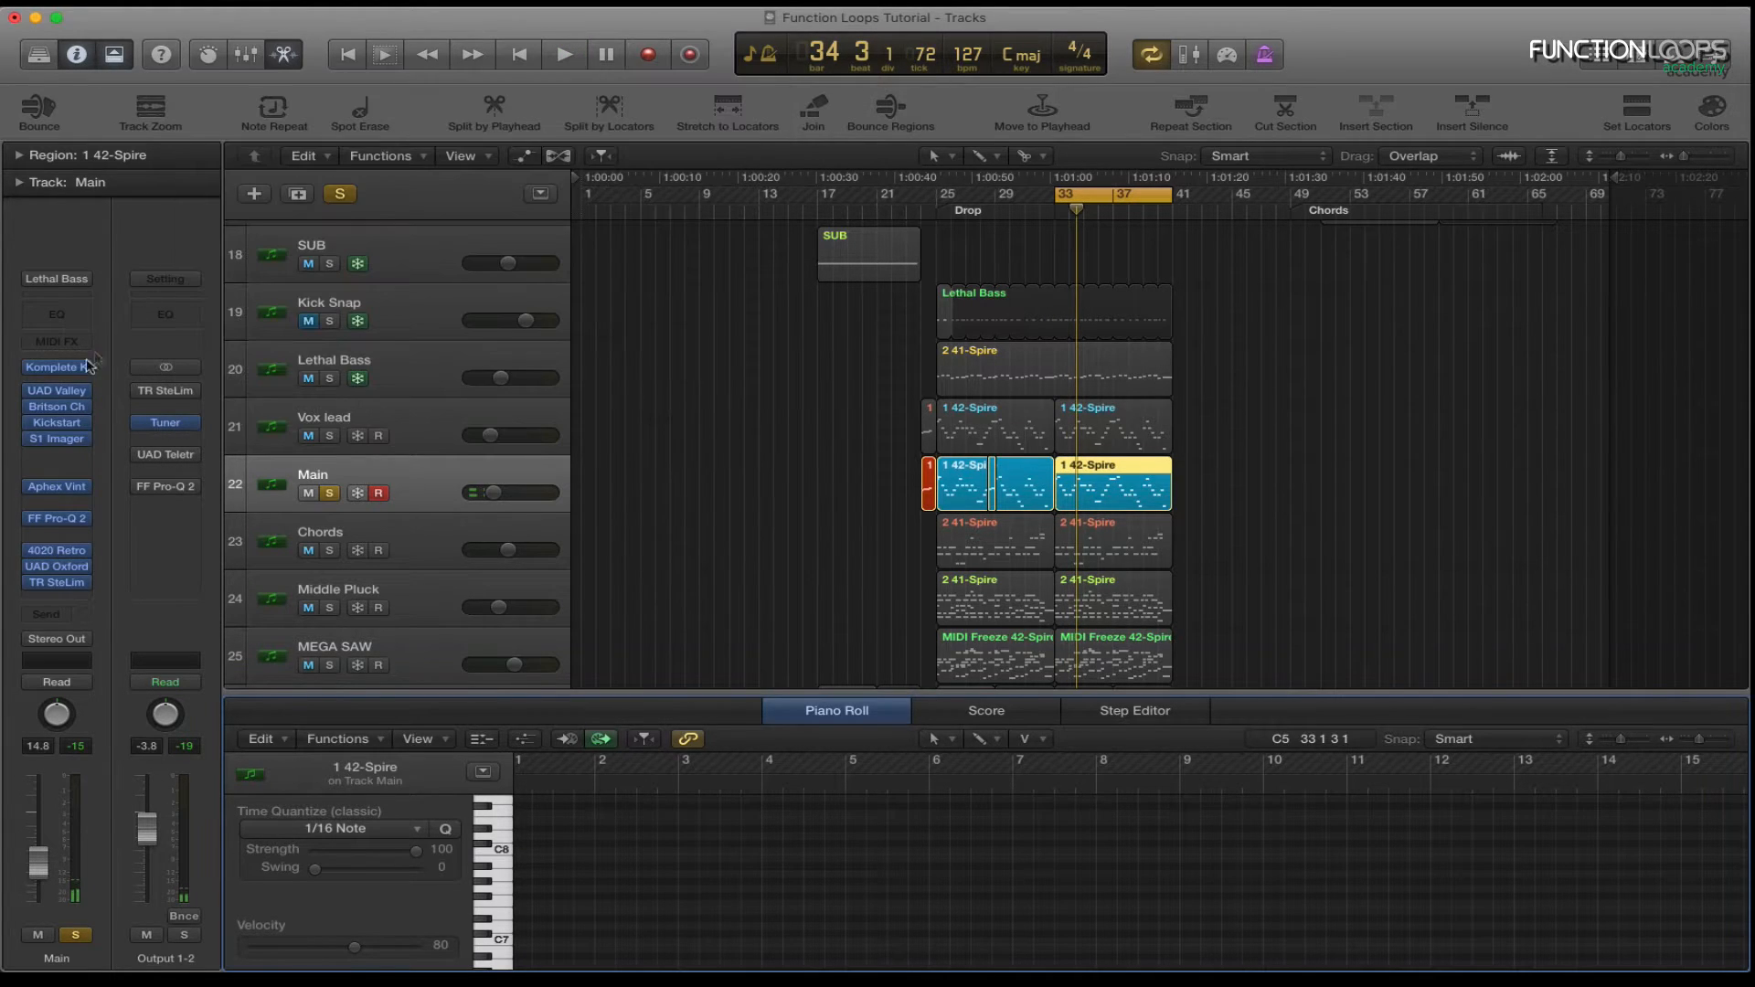
# Open the Britson Channel on the Main track, play the loop through it, and close the plug-in.
pyautogui.click(54, 410)
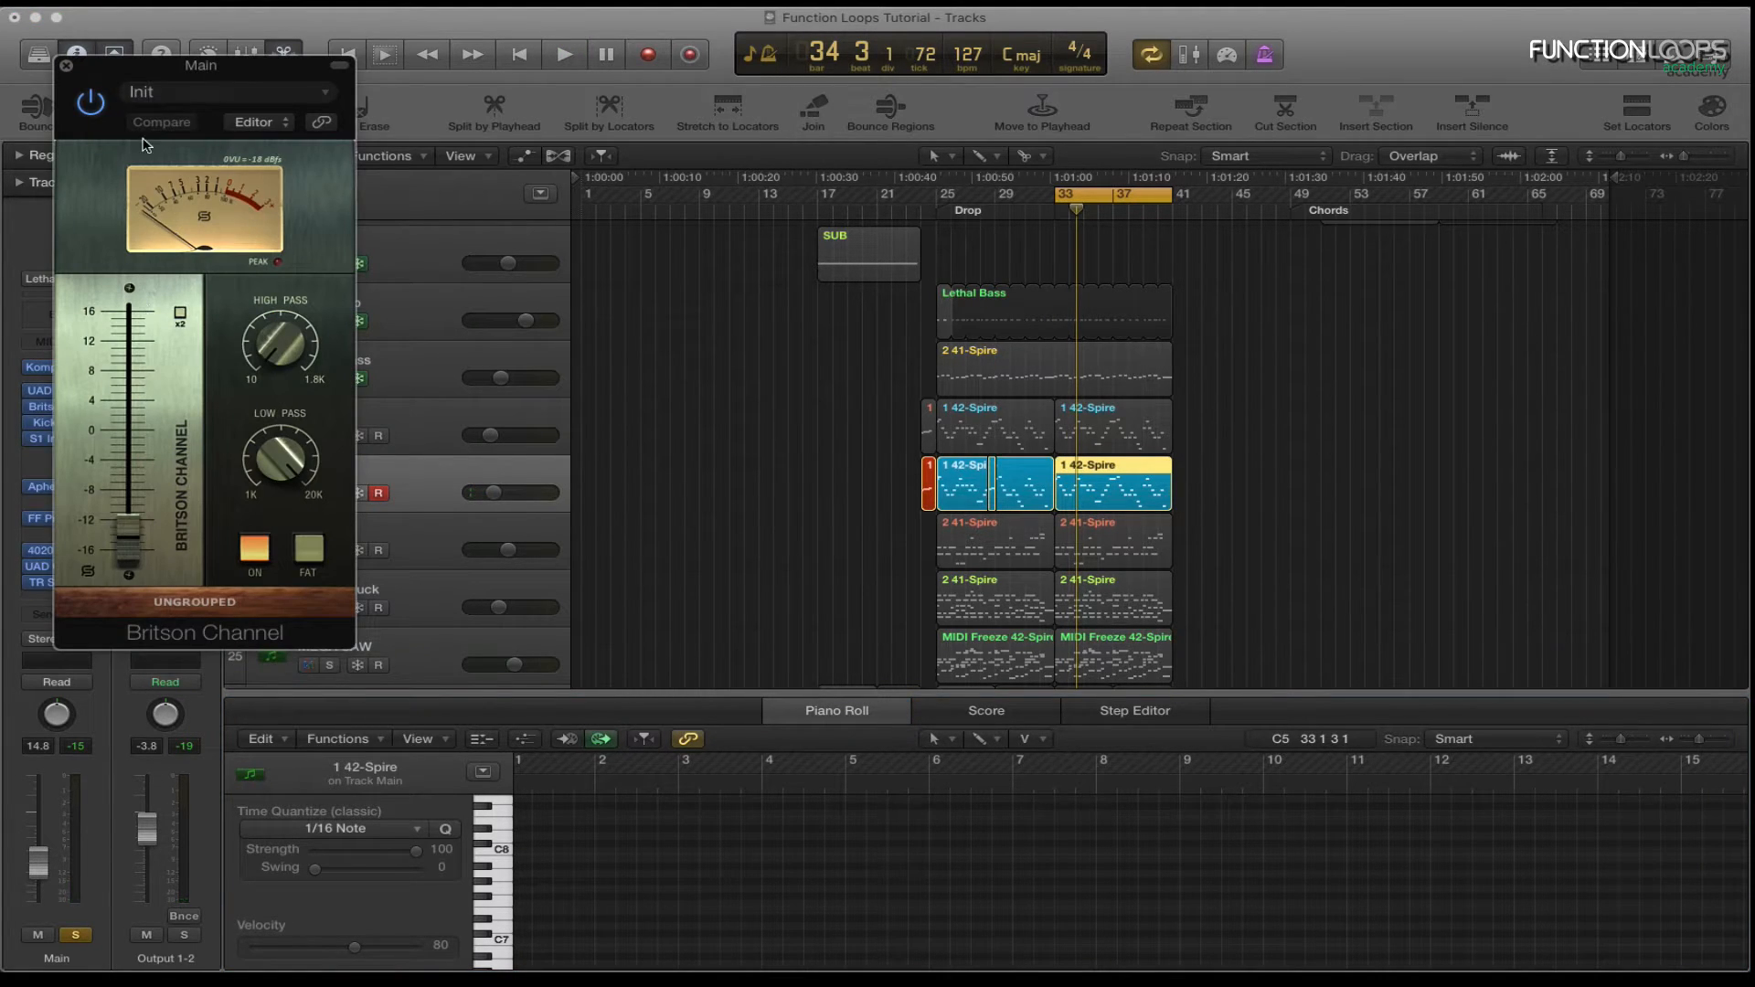
pyautogui.press('space')
pyautogui.moveTo(217, 95); pyautogui.dragTo(509, 138)
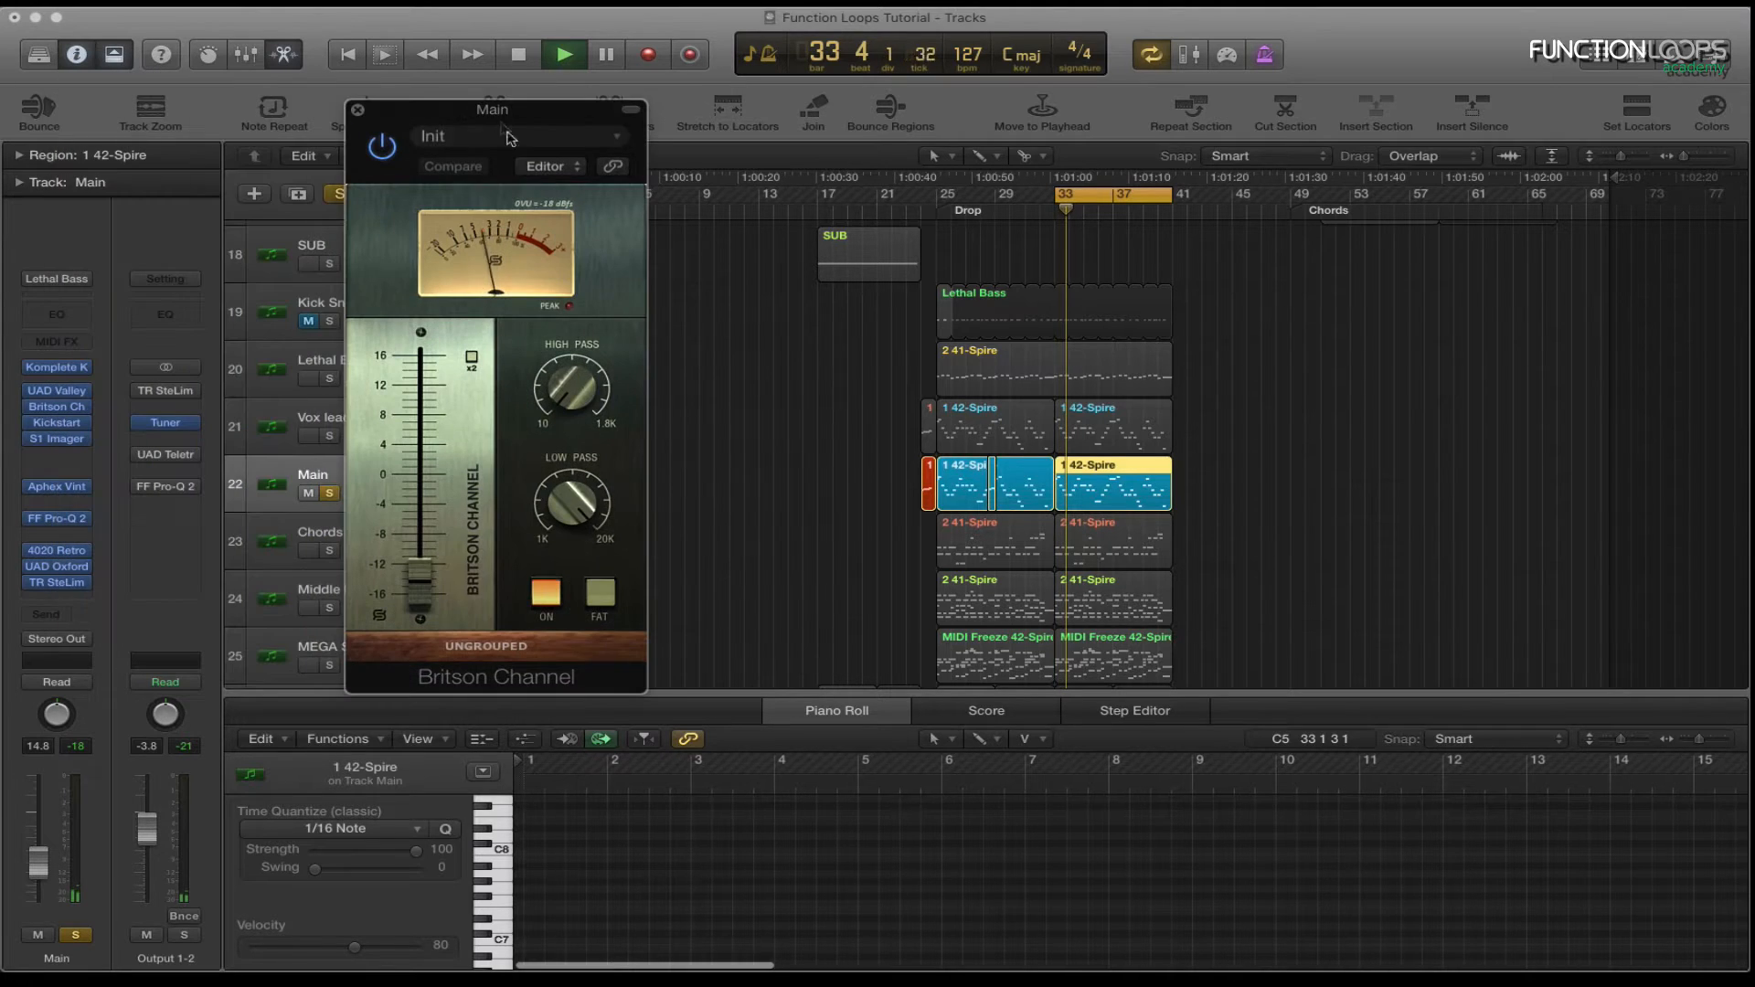
pyautogui.press('space')
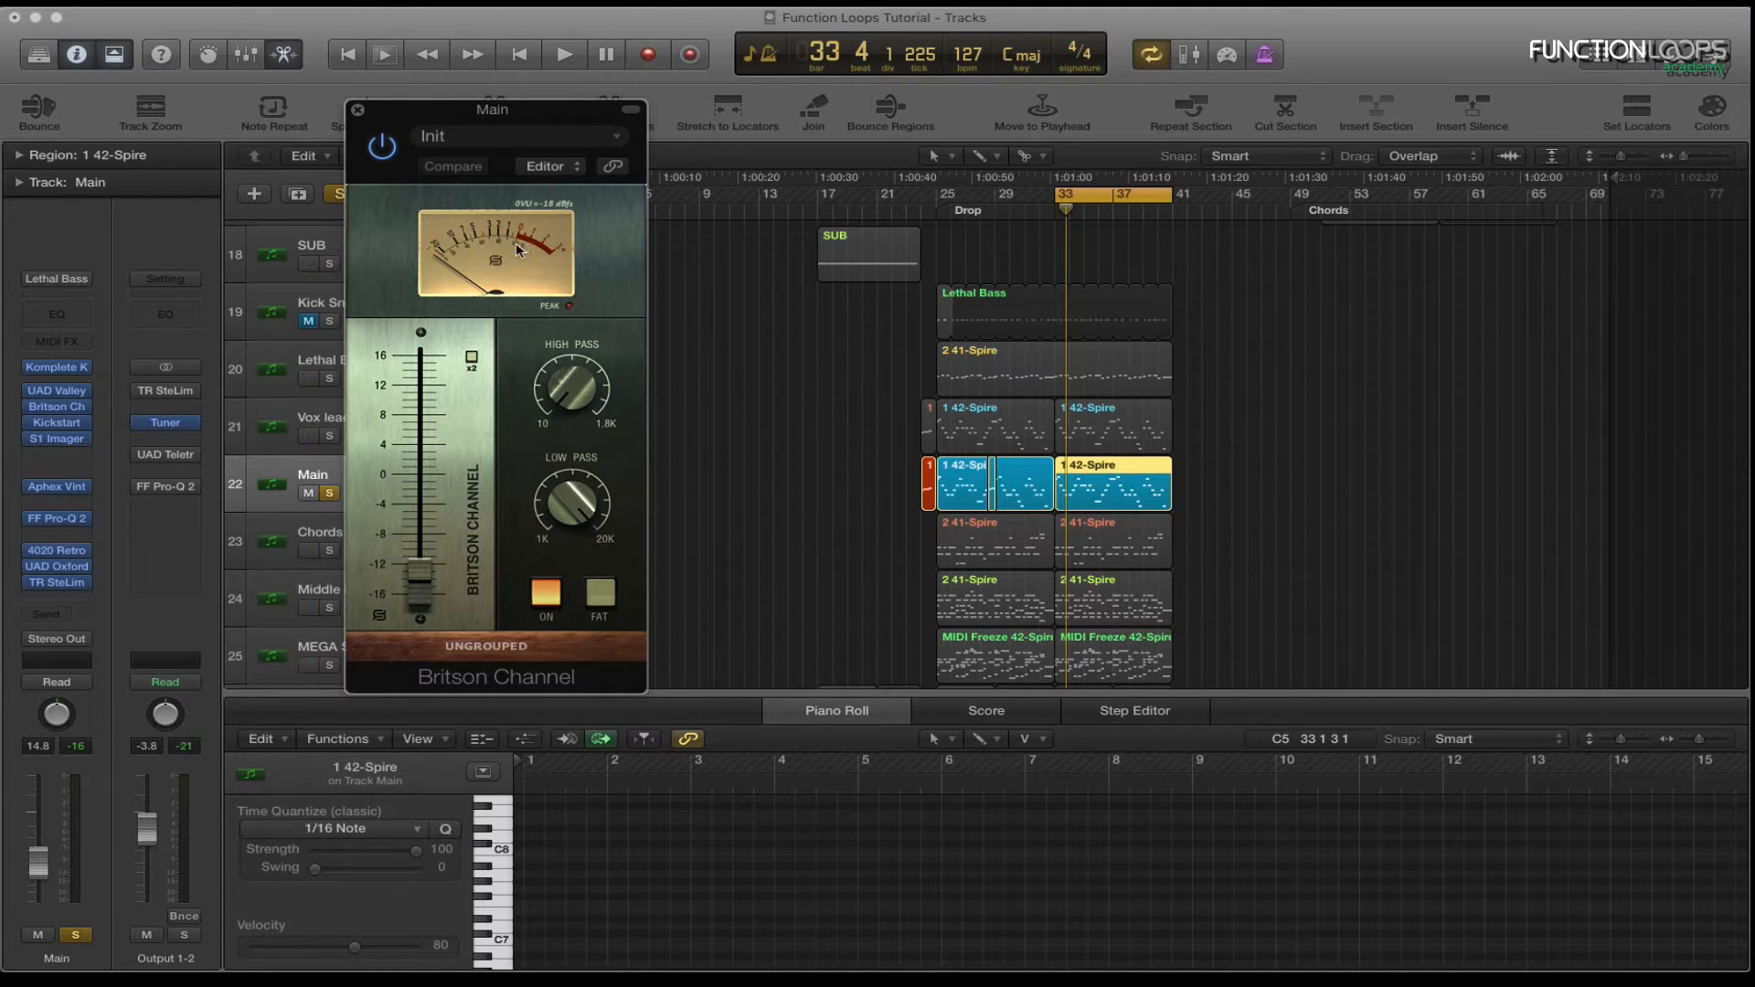
pyautogui.click(357, 111)
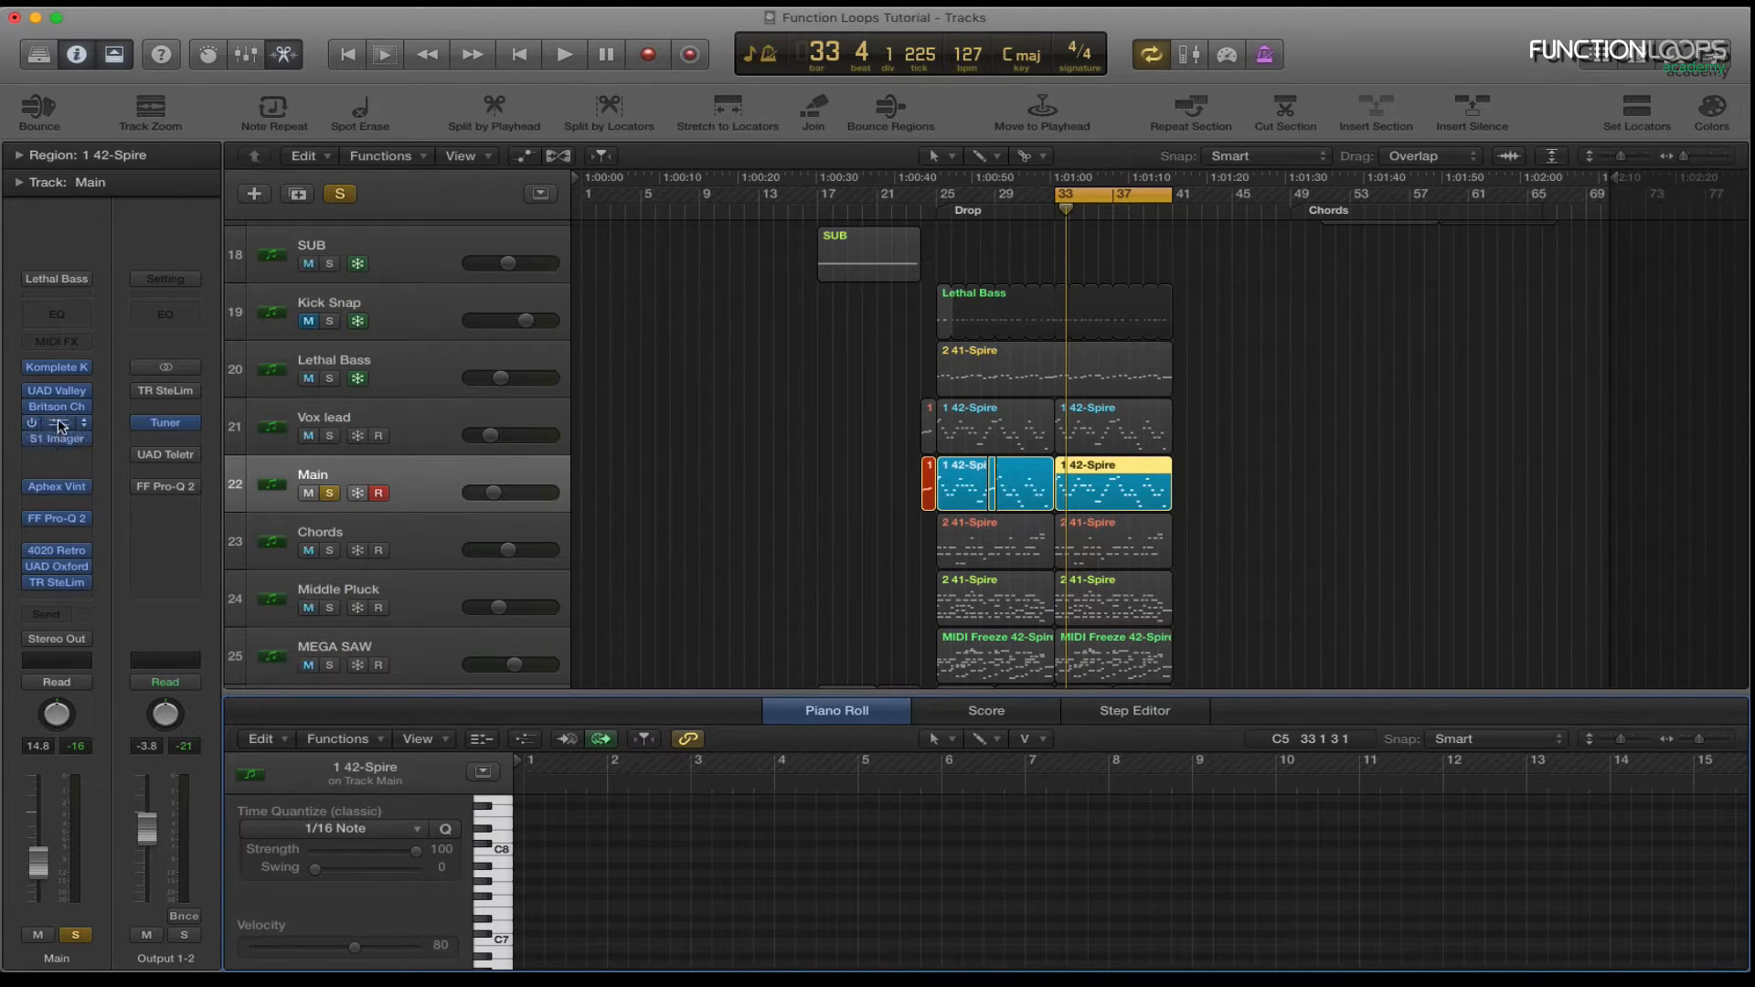
# Audition Kickstart on the Main track, bypassing and re-enabling it during playback, and close the plug-in.
pyautogui.press('space')
pyautogui.moveTo(548, 103); pyautogui.dragTo(954, 153)
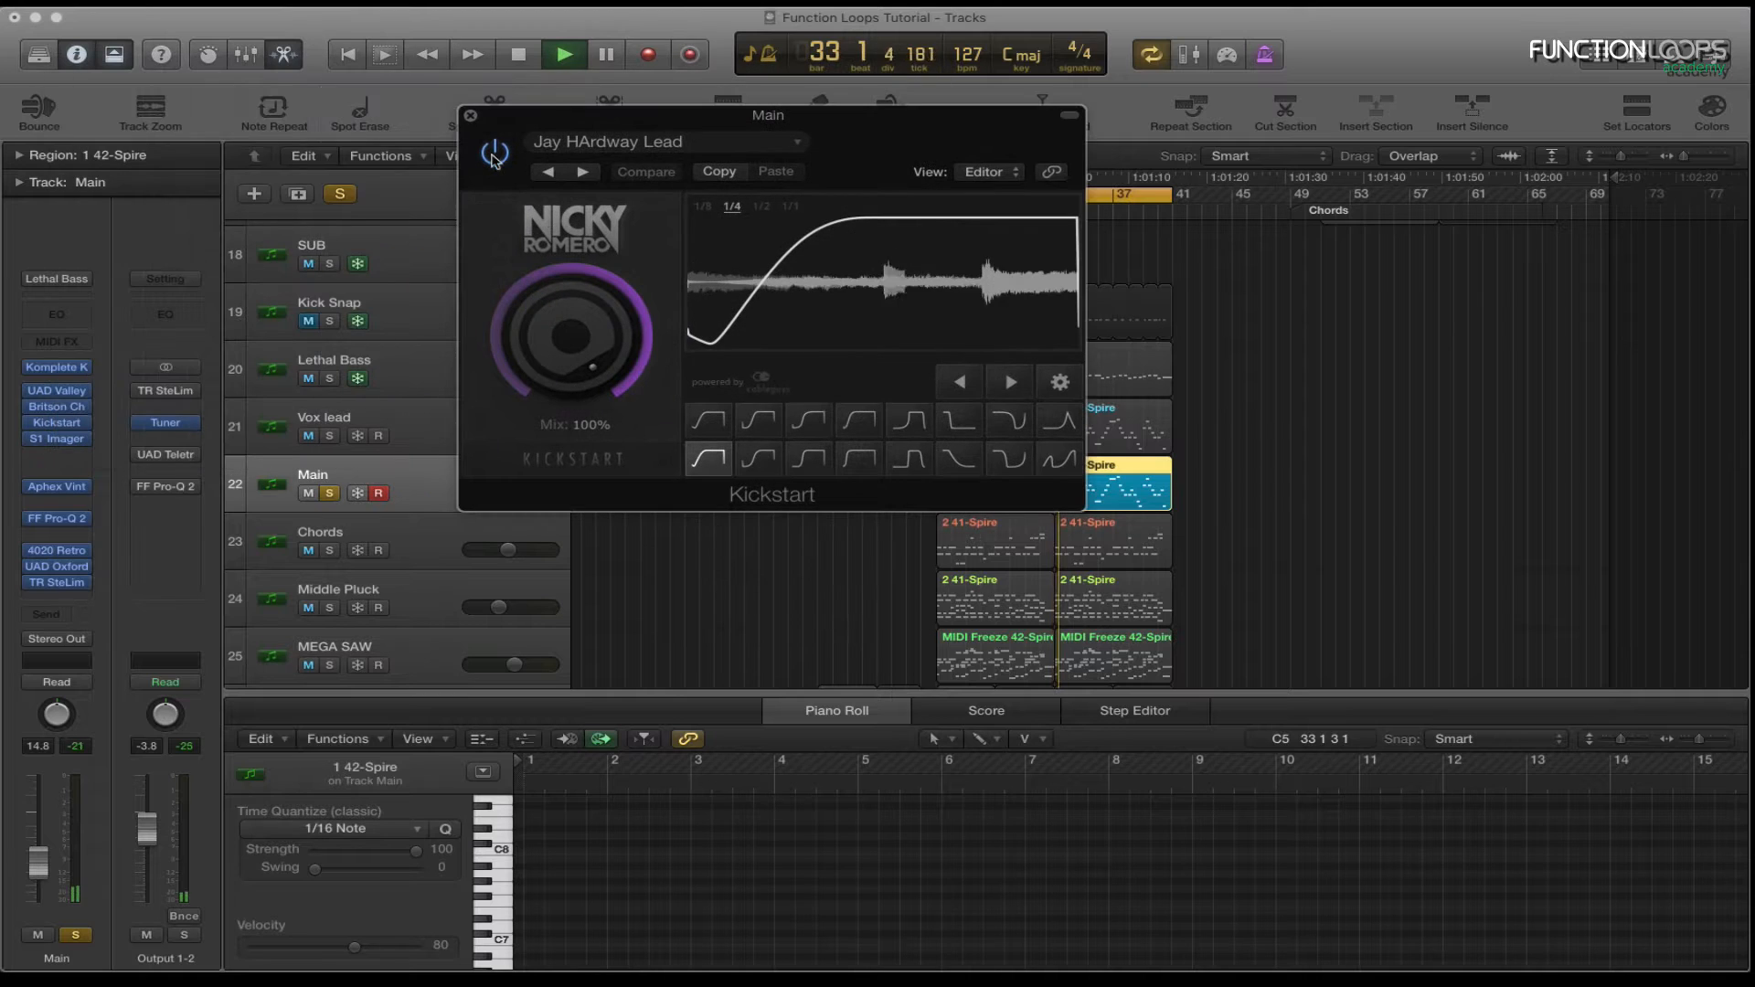
pyautogui.click(493, 154)
pyautogui.click(494, 155)
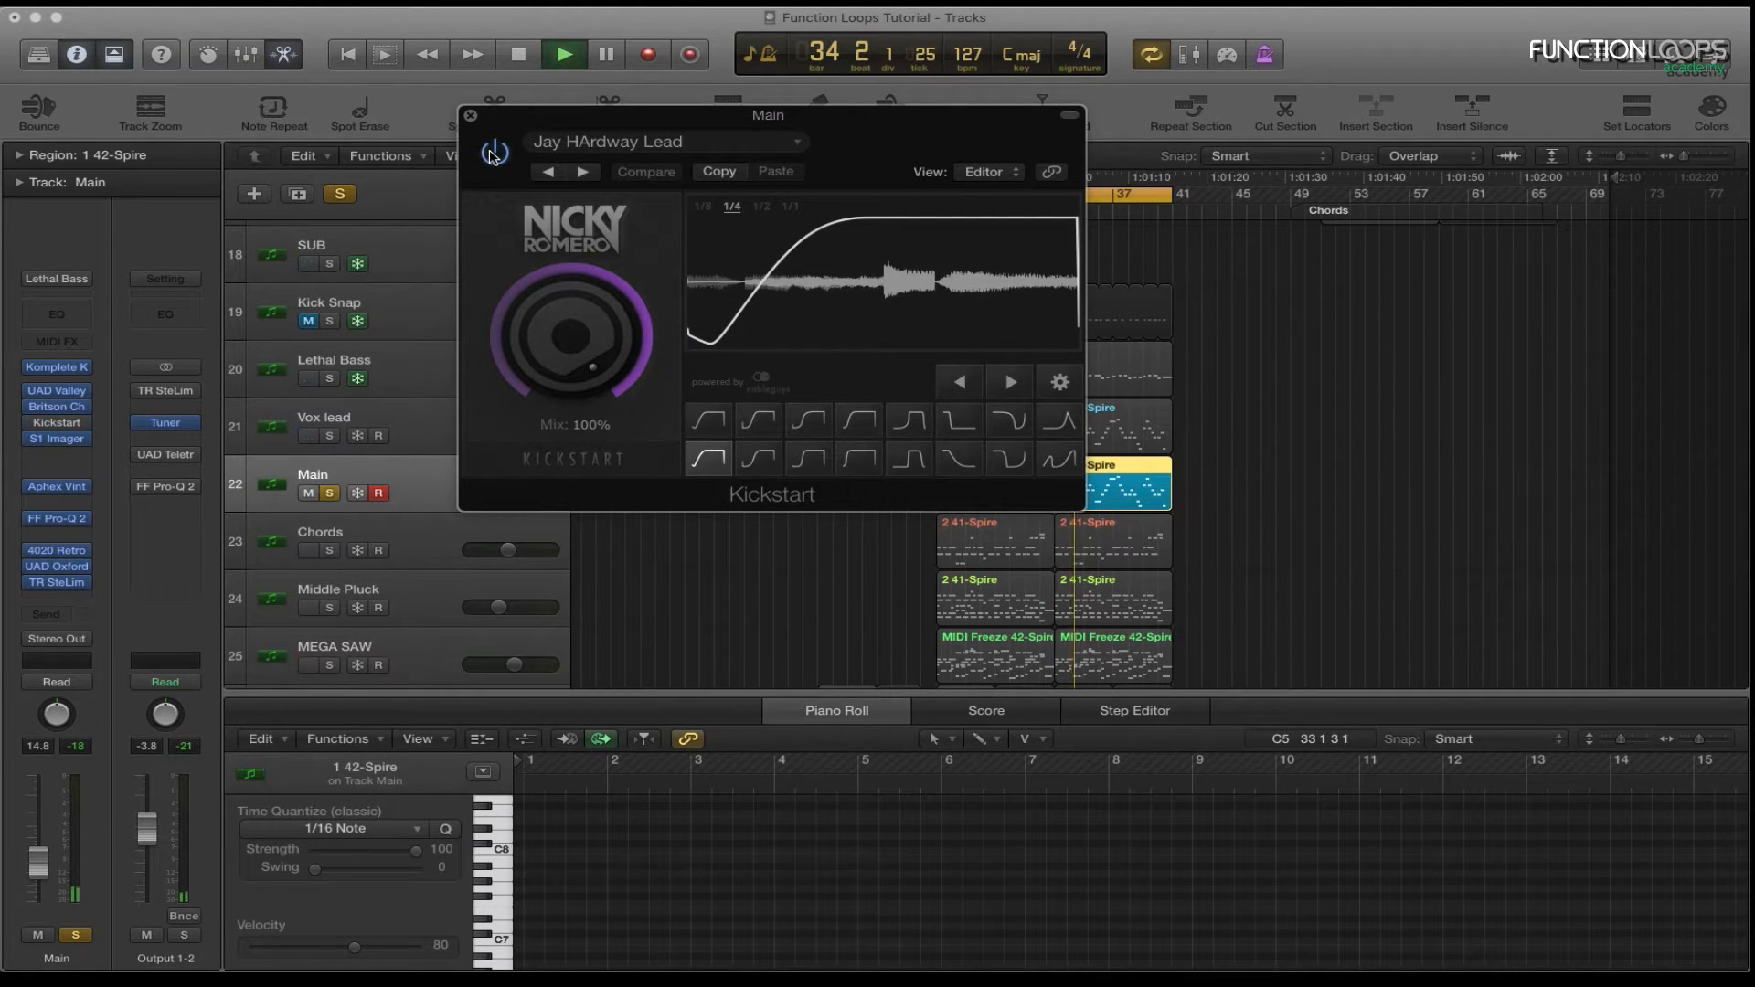
pyautogui.press('space')
pyautogui.click(471, 117)
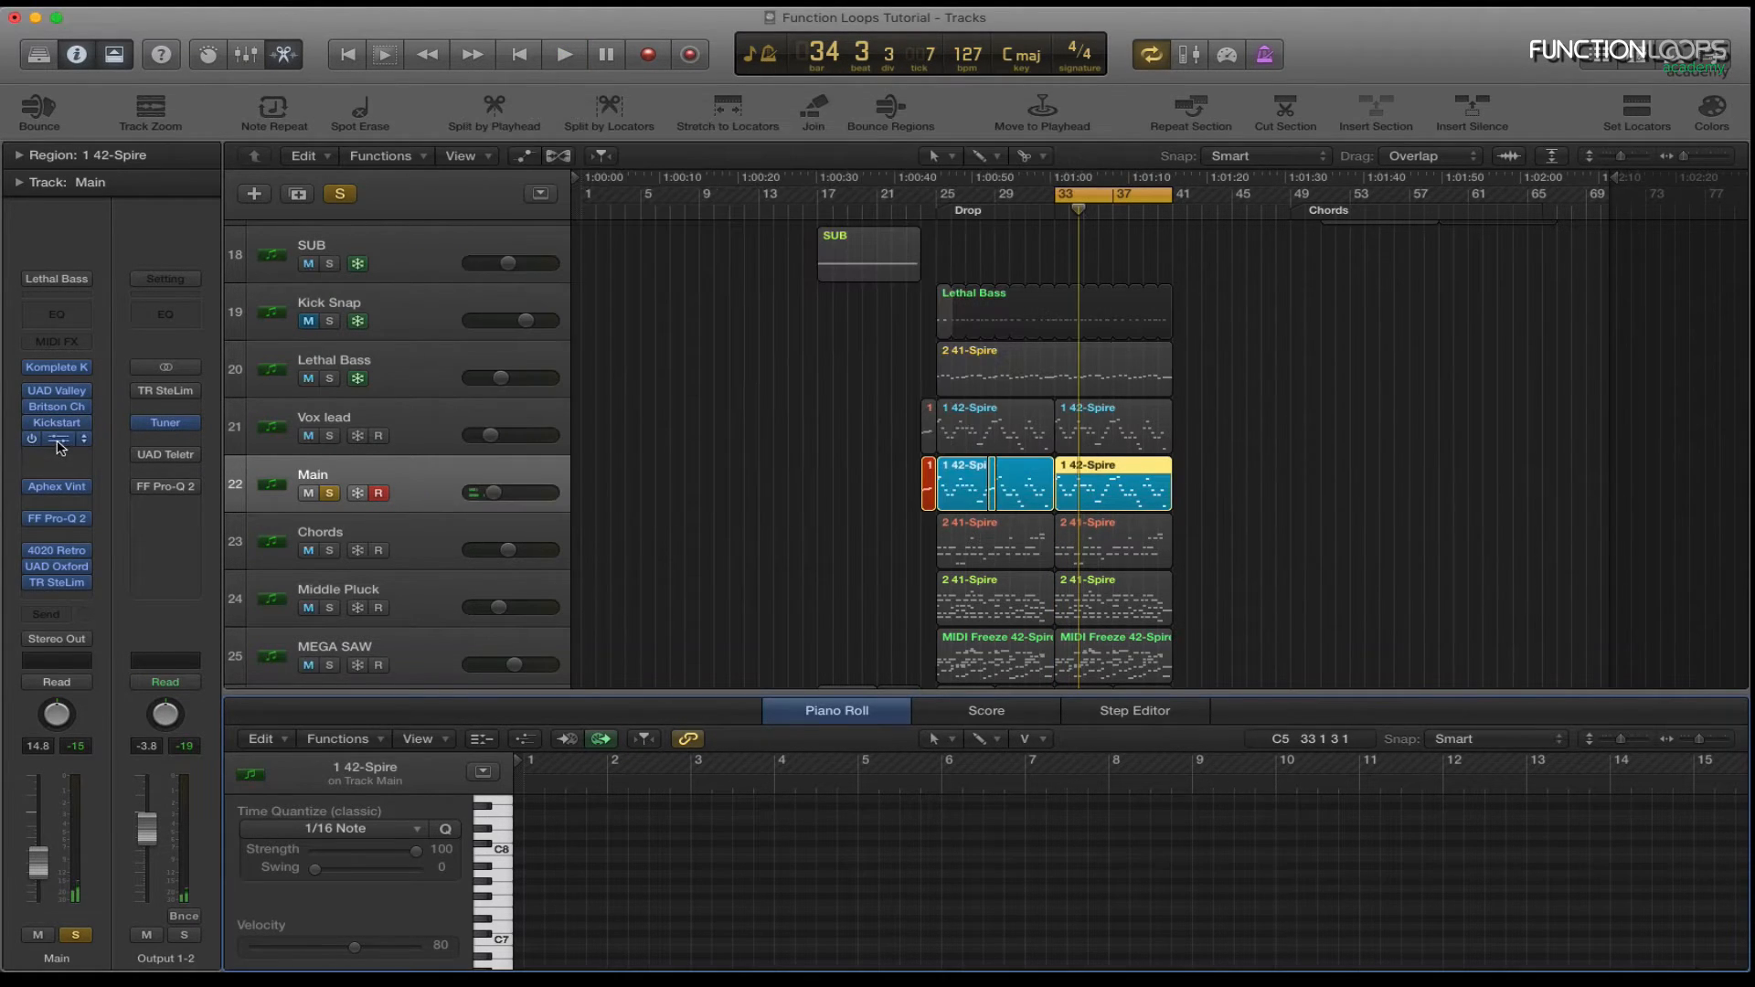
# Audition the S1 Imager on the Main track, bypassing and re-enabling it during playback, and close the plug-in.
pyautogui.click(57, 439)
pyautogui.moveTo(272, 96); pyautogui.dragTo(536, 128)
pyautogui.press('space')
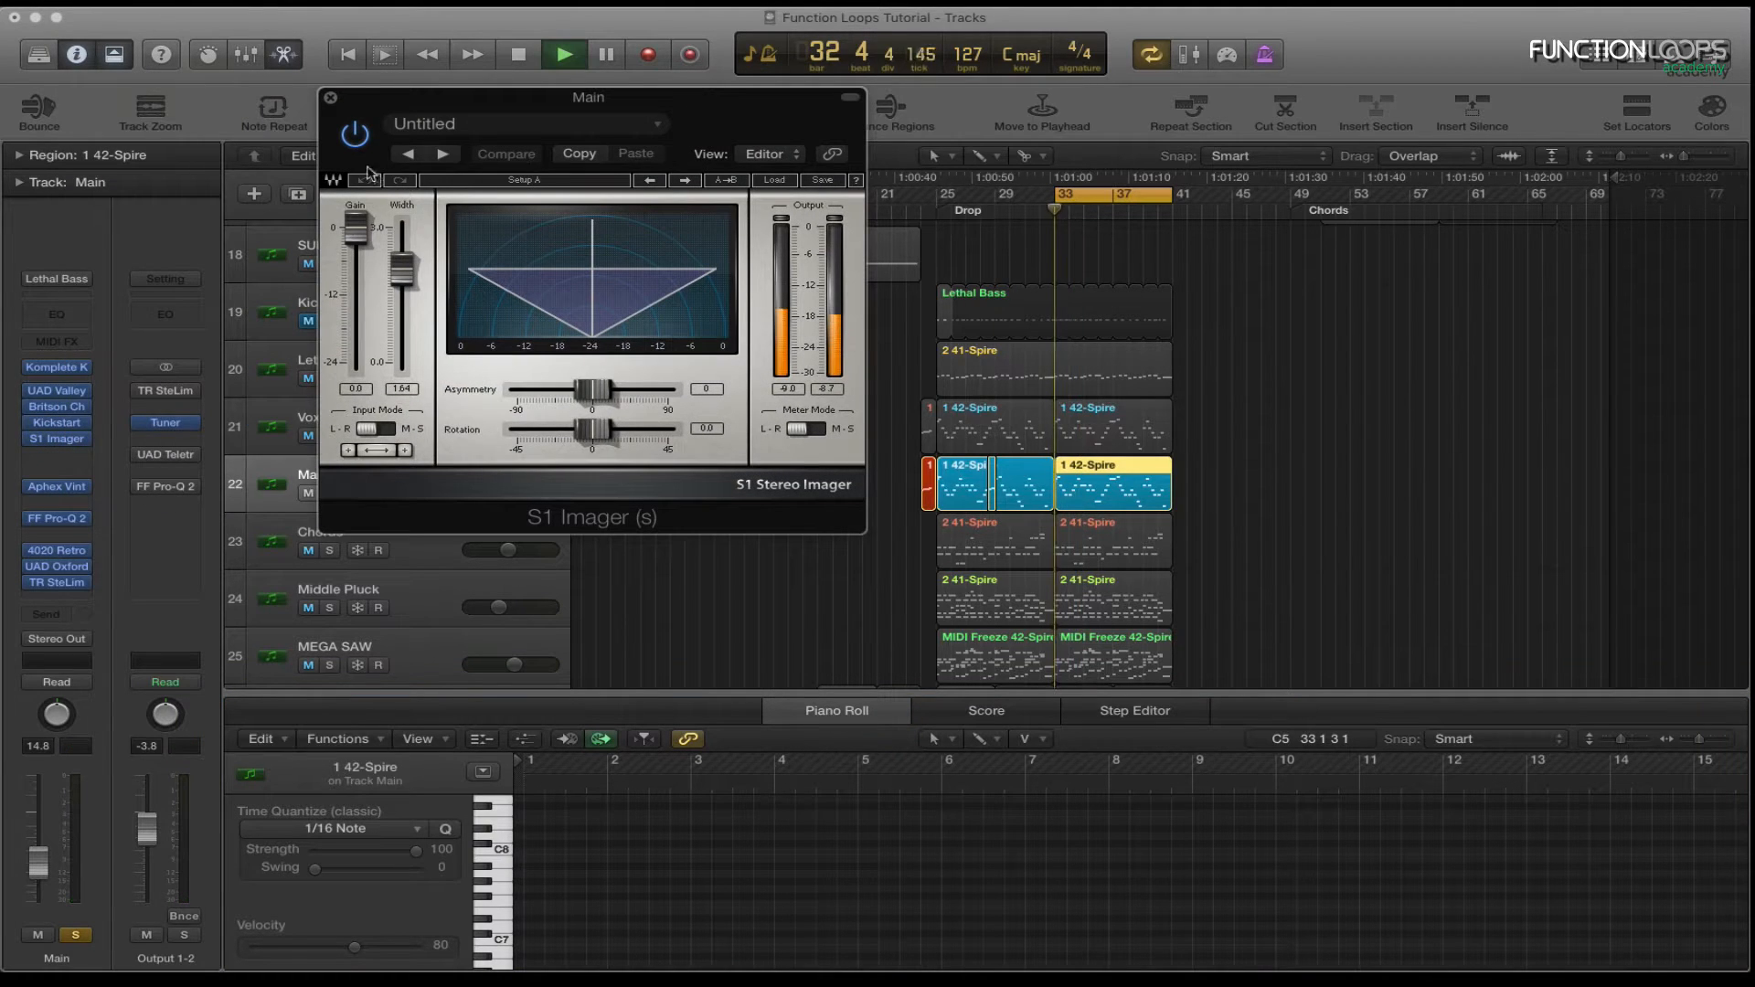
pyautogui.click(355, 135)
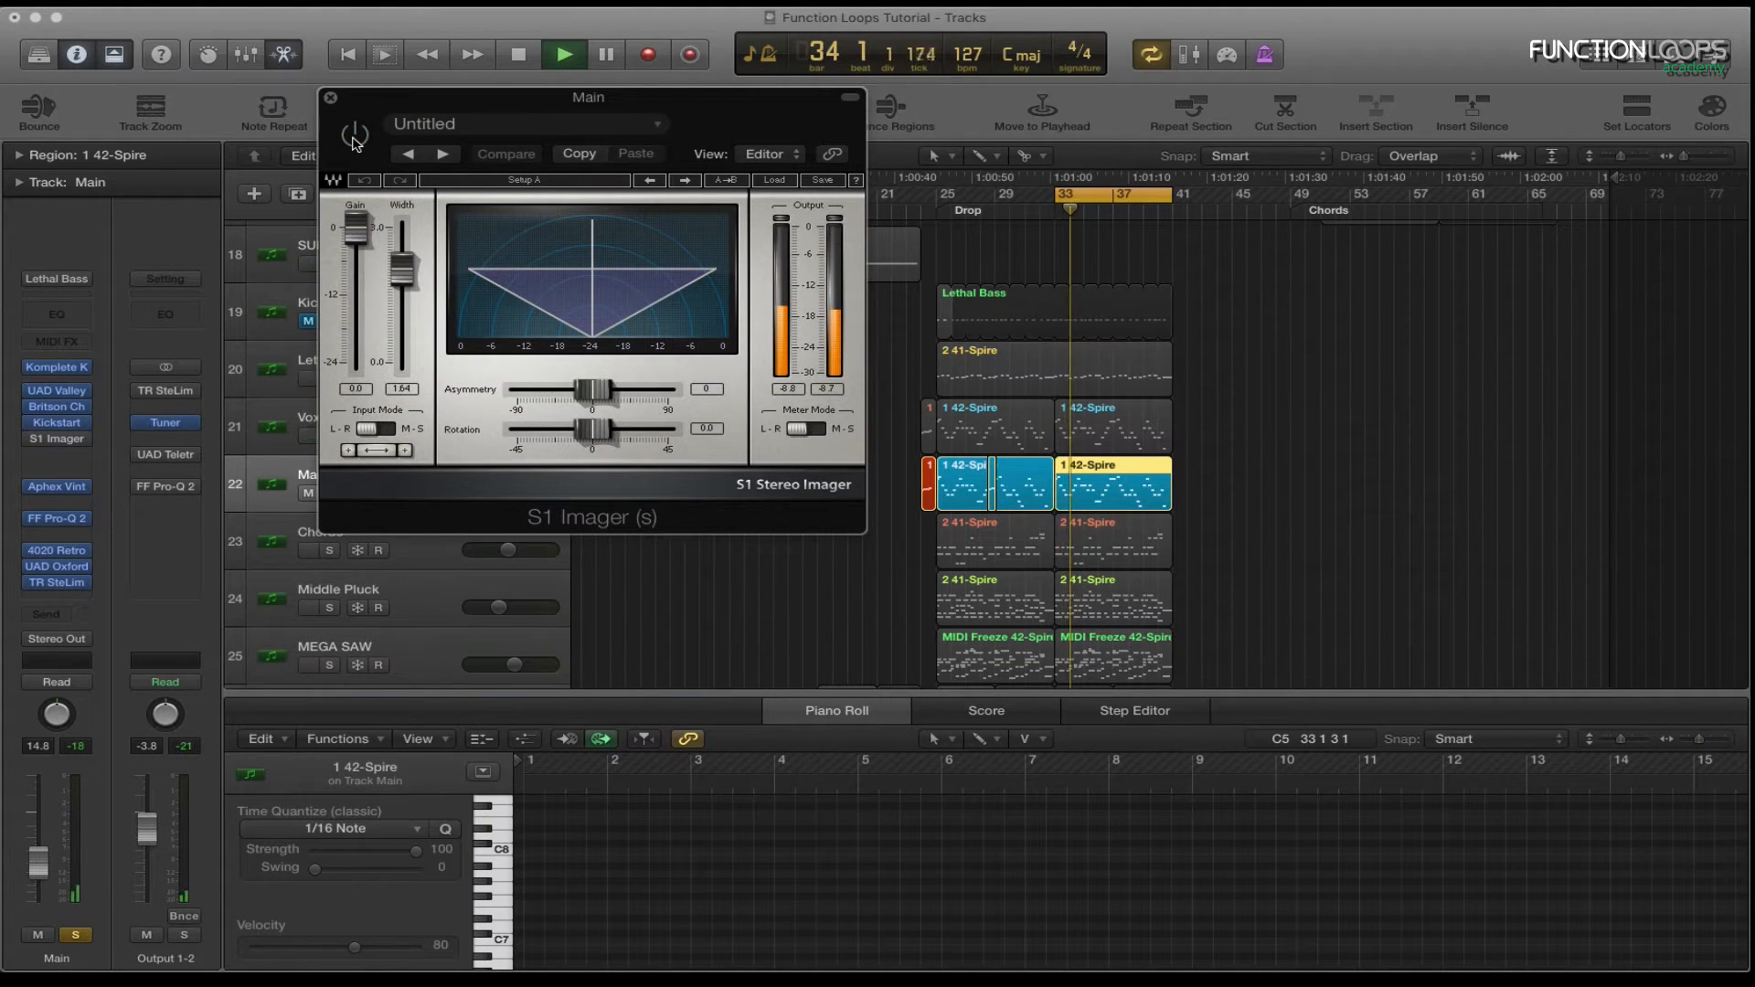
pyautogui.click(355, 137)
pyautogui.click(332, 98)
pyautogui.press('space')
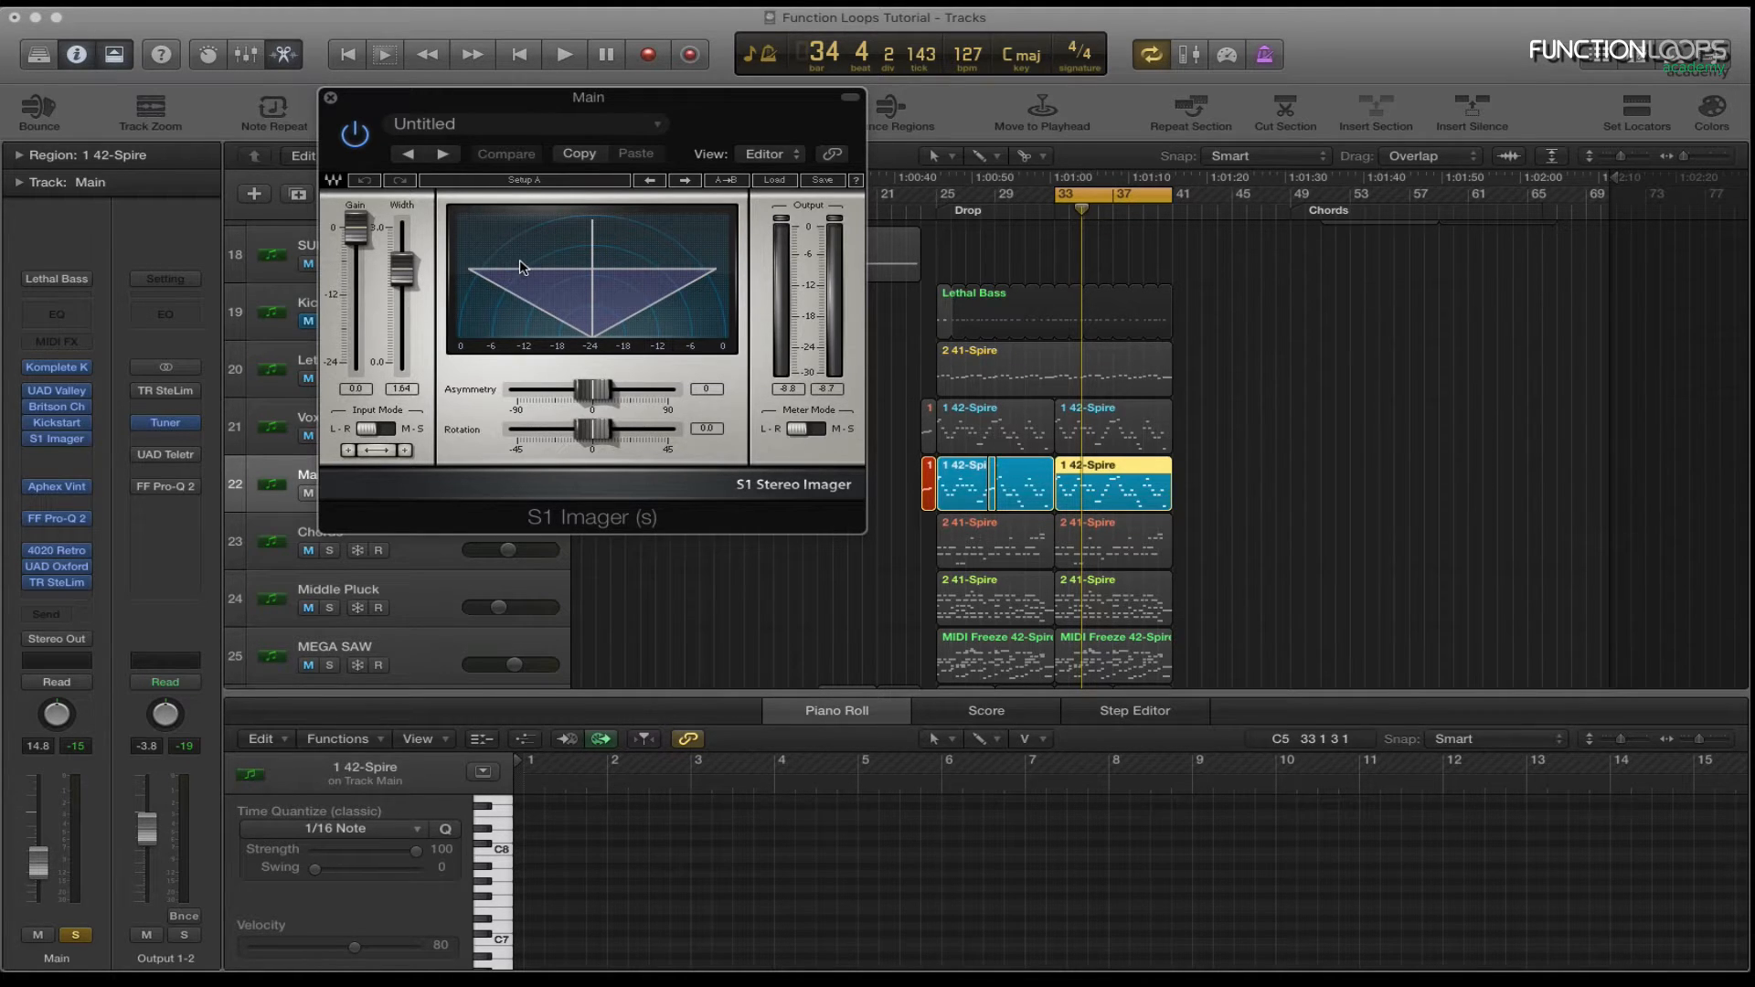
pyautogui.click(331, 98)
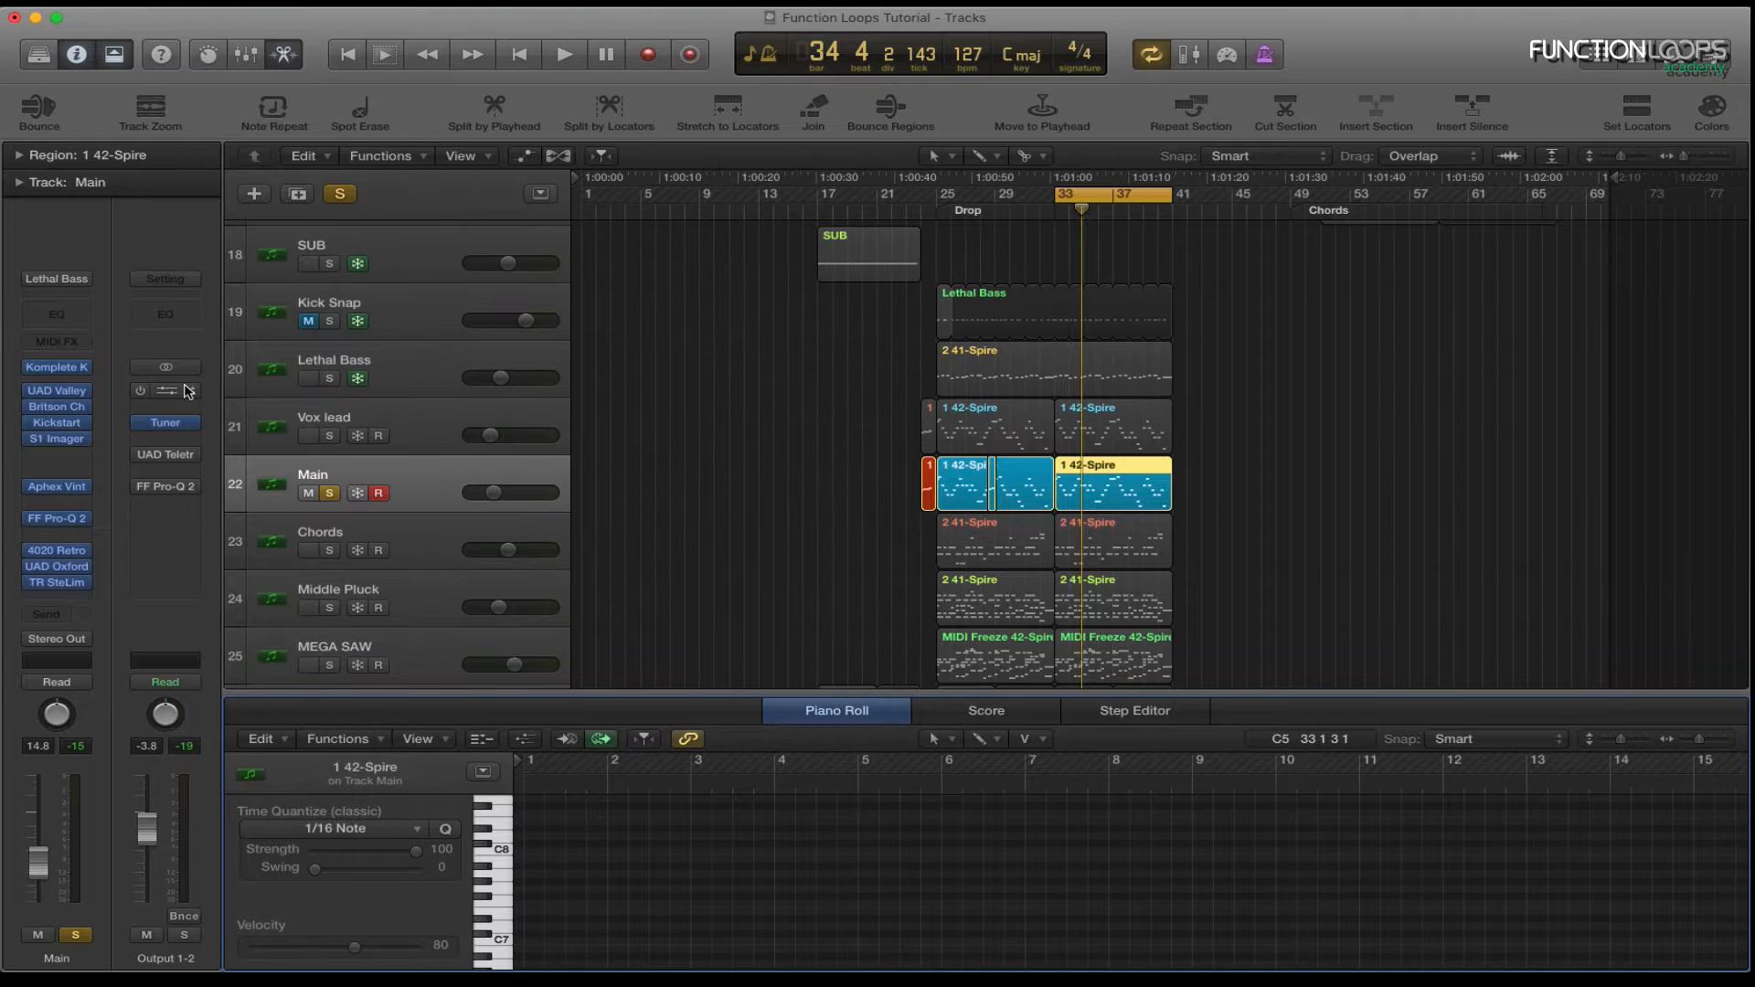
# Audition the Aphex Vintage Exciter on the Main track with and without bypass, close the plug-in, and stop playback.
pyautogui.click(57, 490)
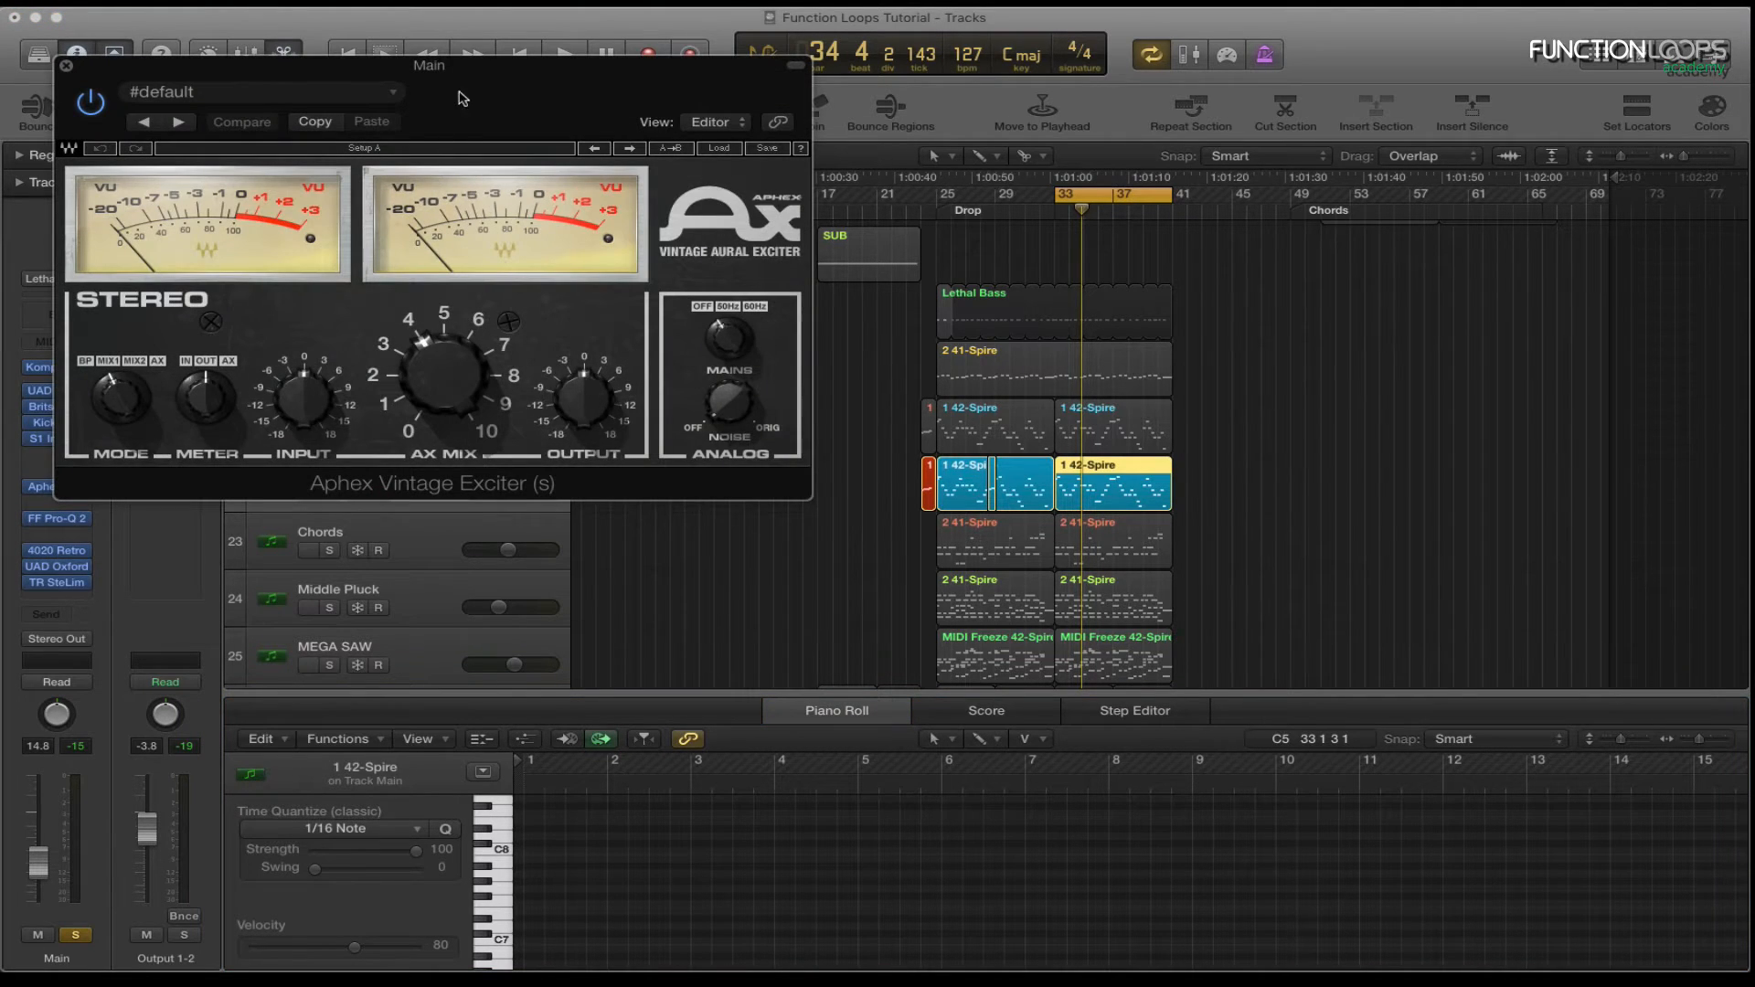
pyautogui.moveTo(463, 98); pyautogui.dragTo(774, 123)
pyautogui.press('space')
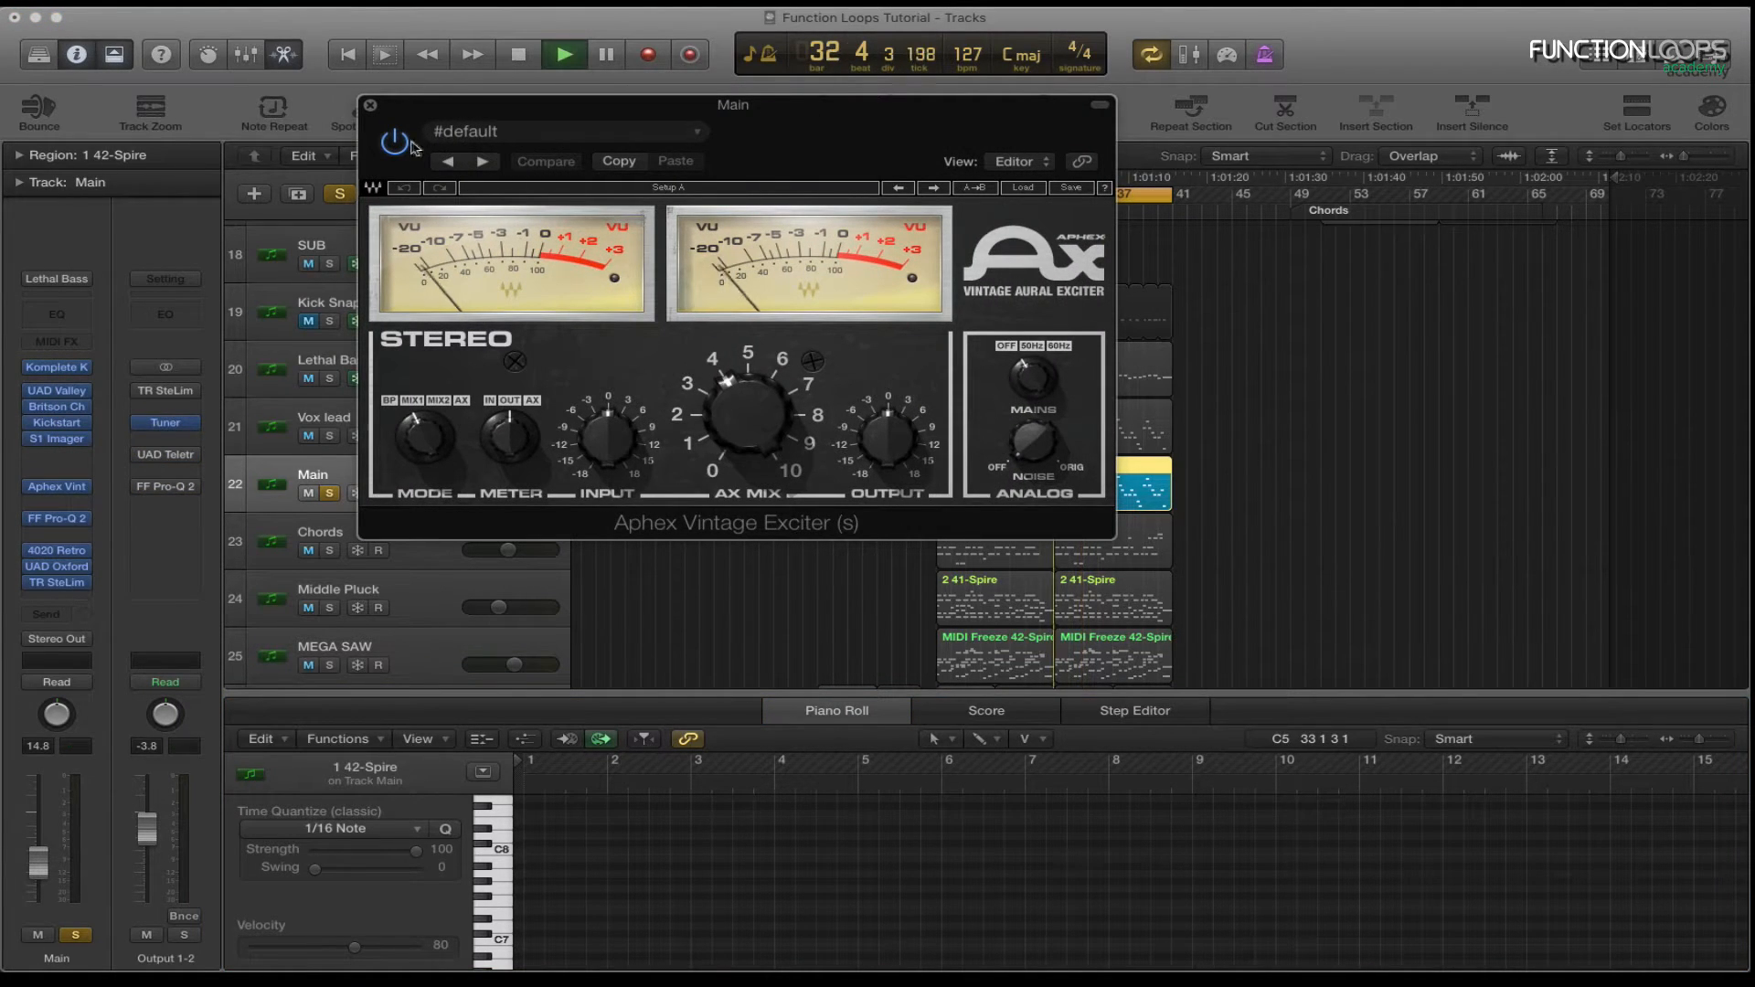
pyautogui.click(394, 142)
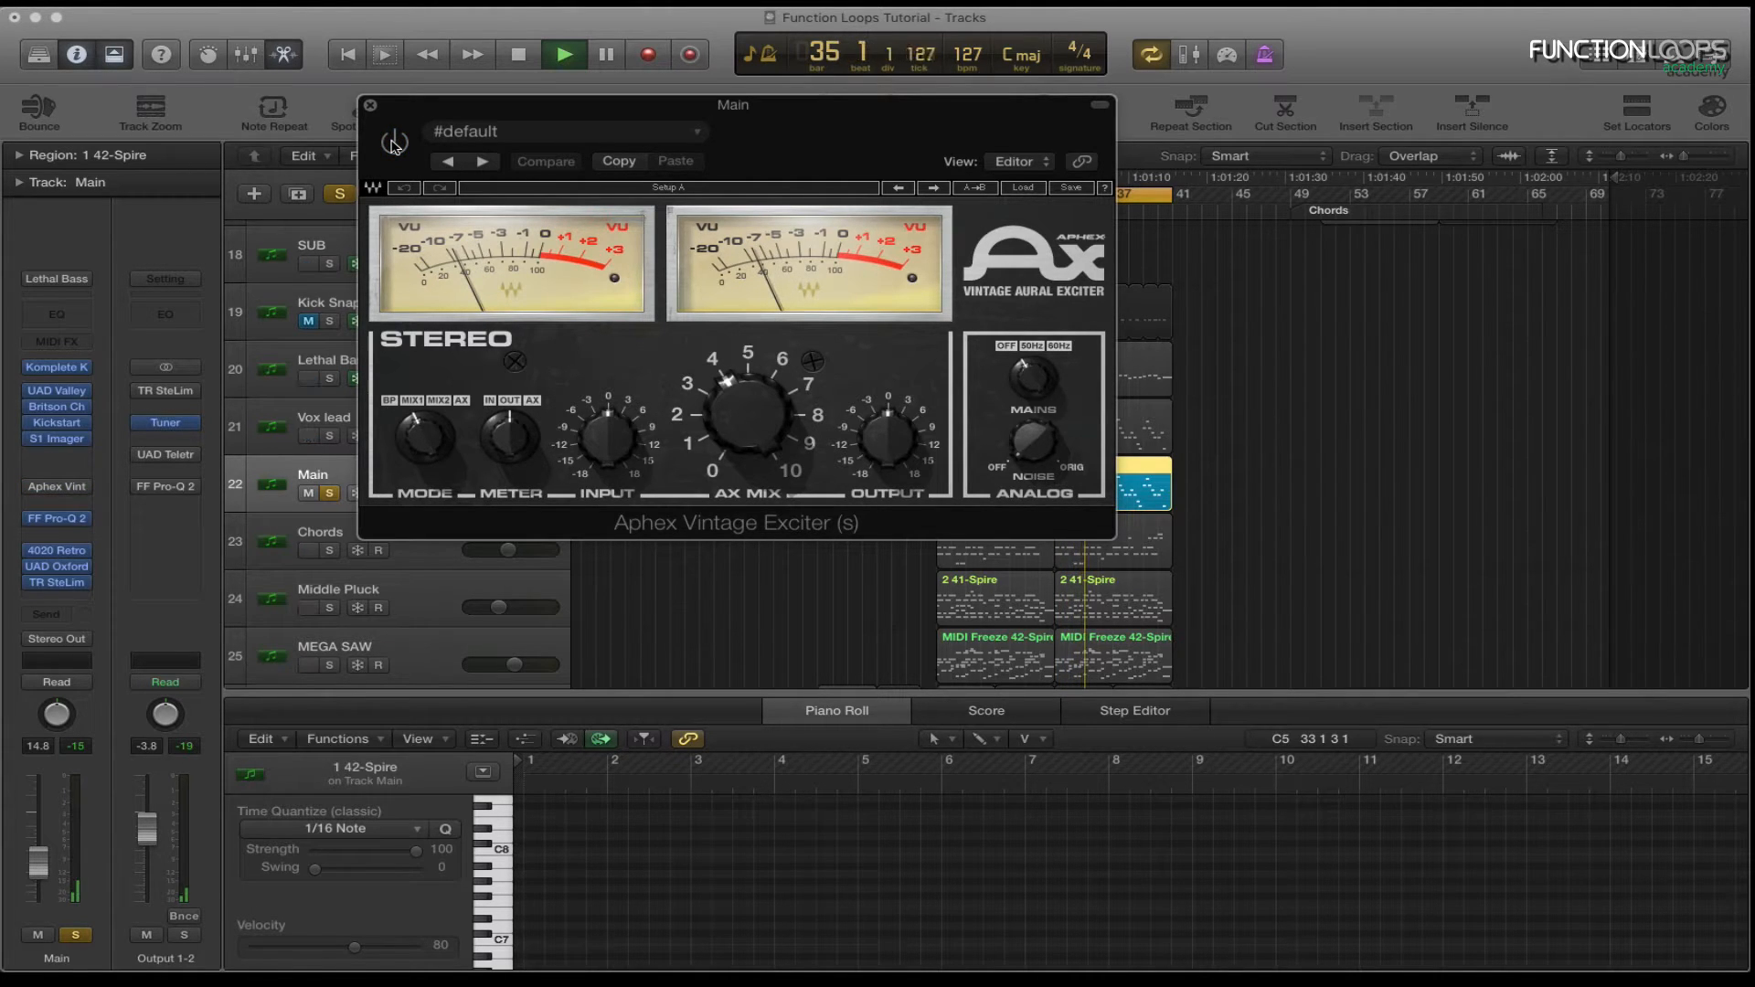
pyautogui.press('space')
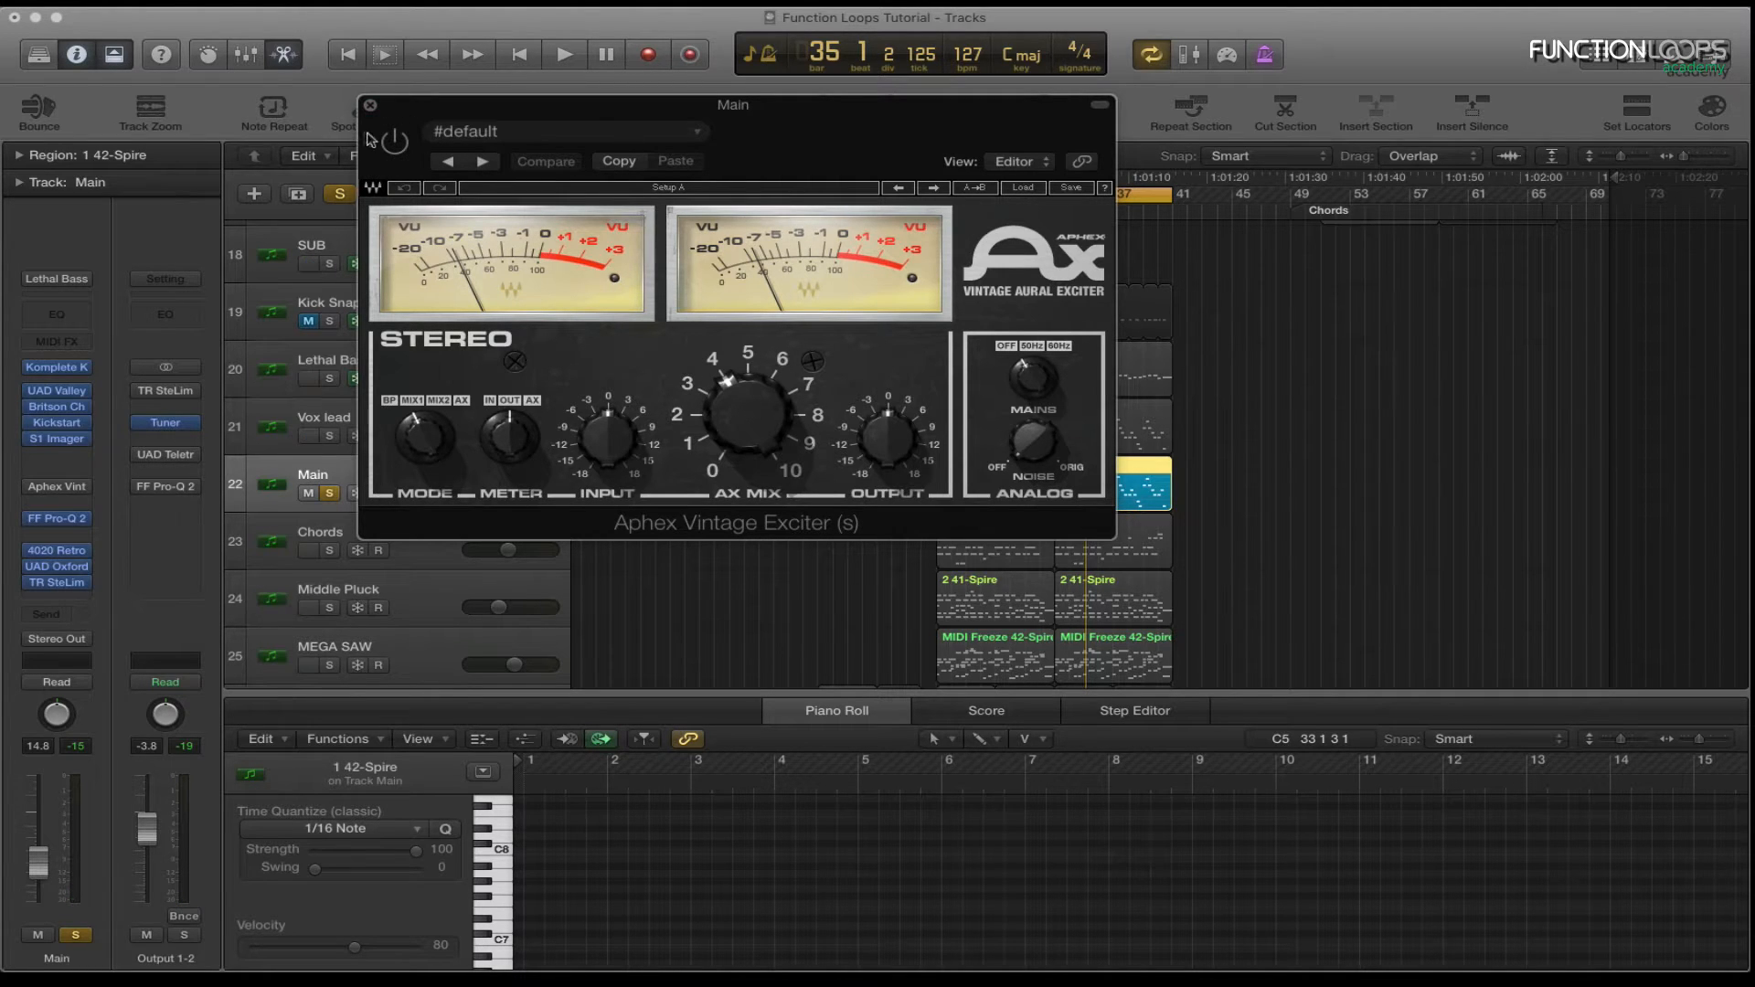
pyautogui.click(394, 141)
pyautogui.press('space')
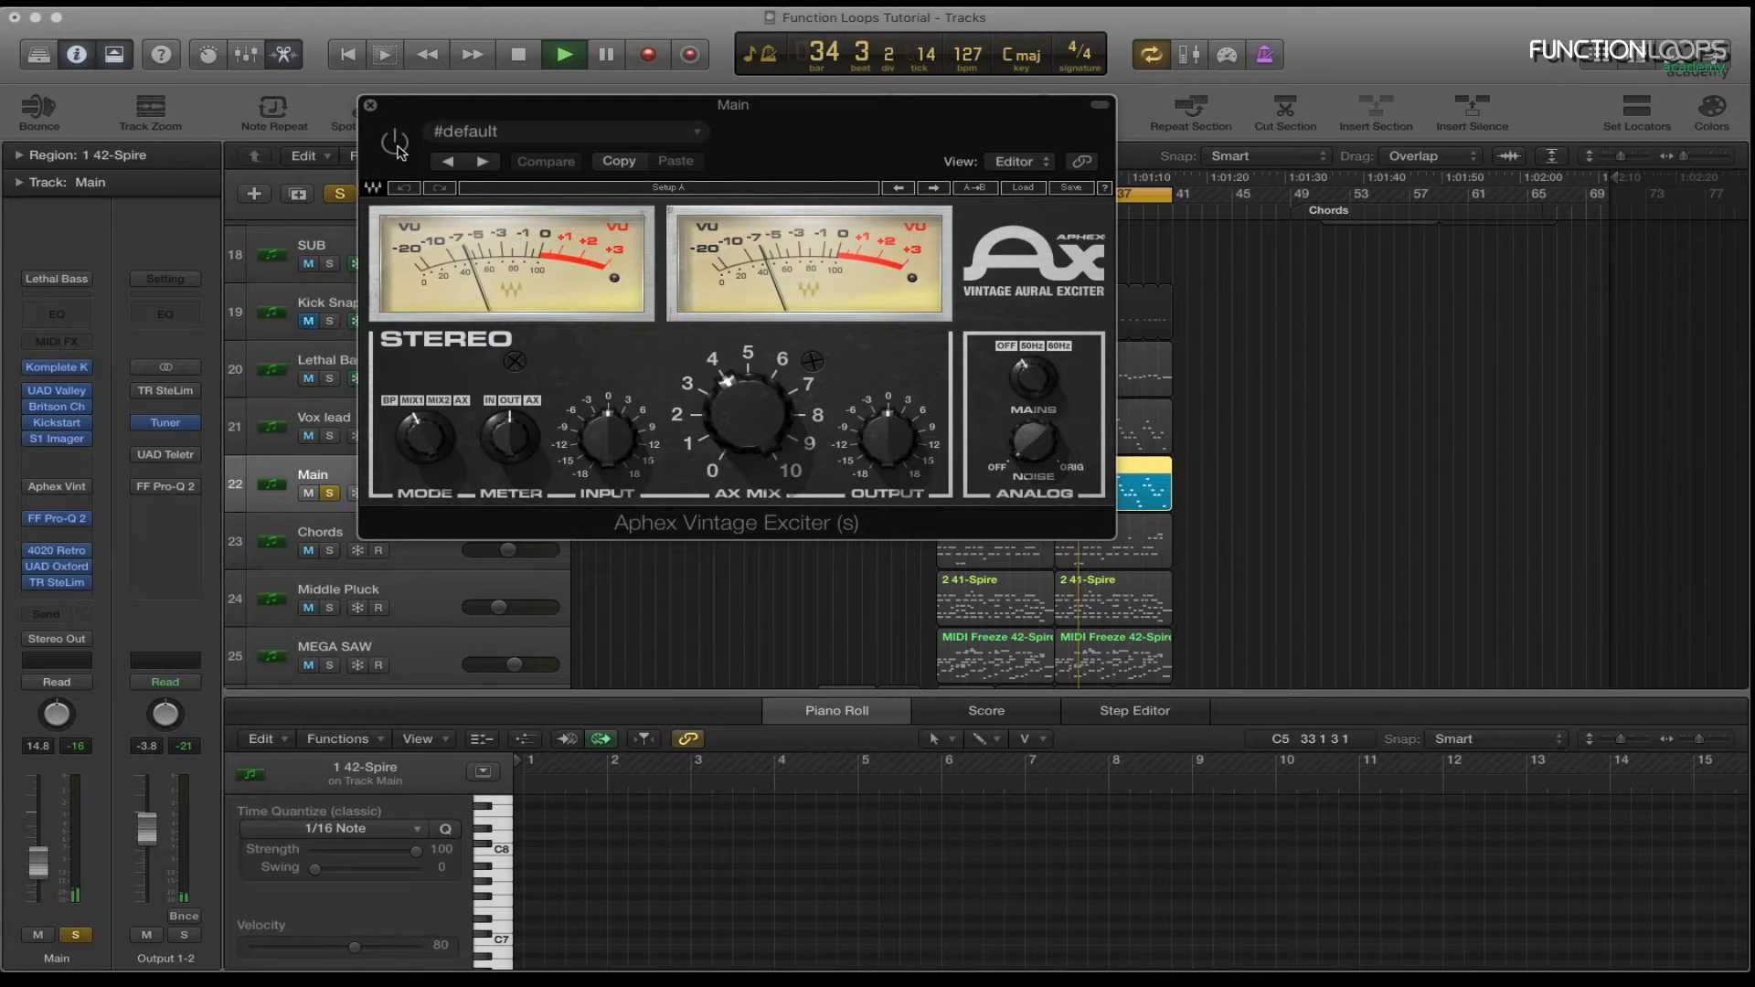
pyautogui.click(370, 105)
pyautogui.press('space')
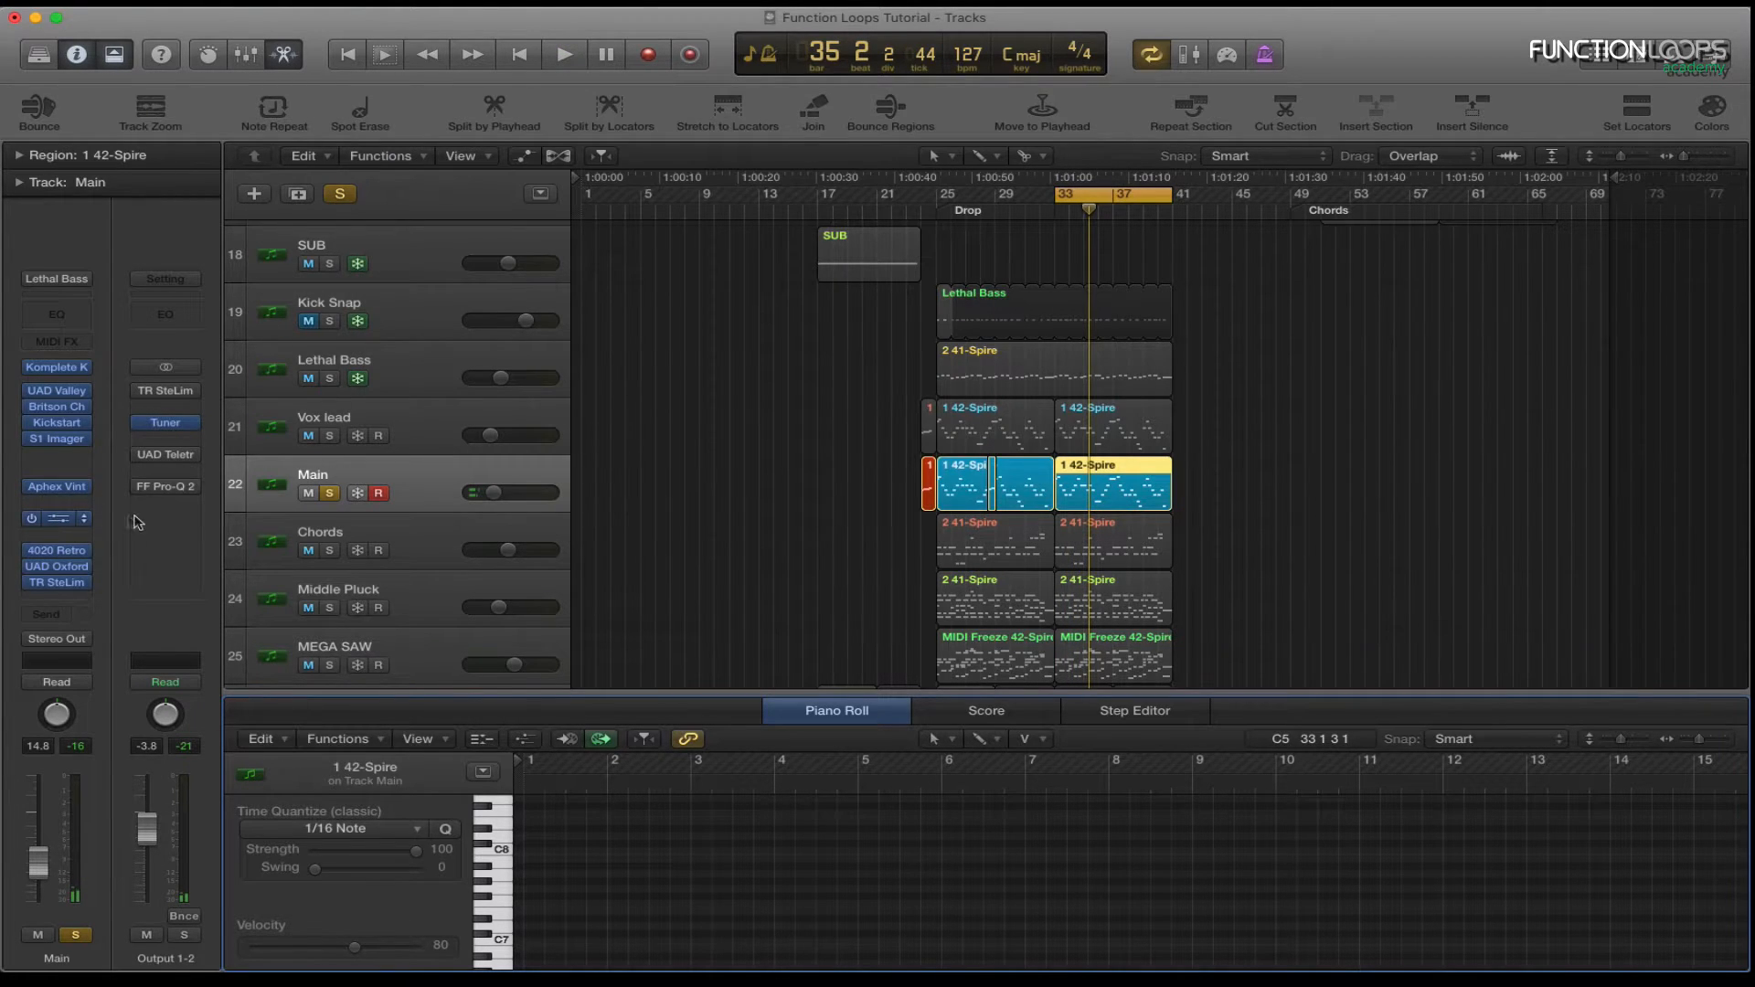
# Open FF Pro-Q 2 on the Main track, play the loop through it, and audition its narrow notch band in isolation.
pyautogui.click(58, 518)
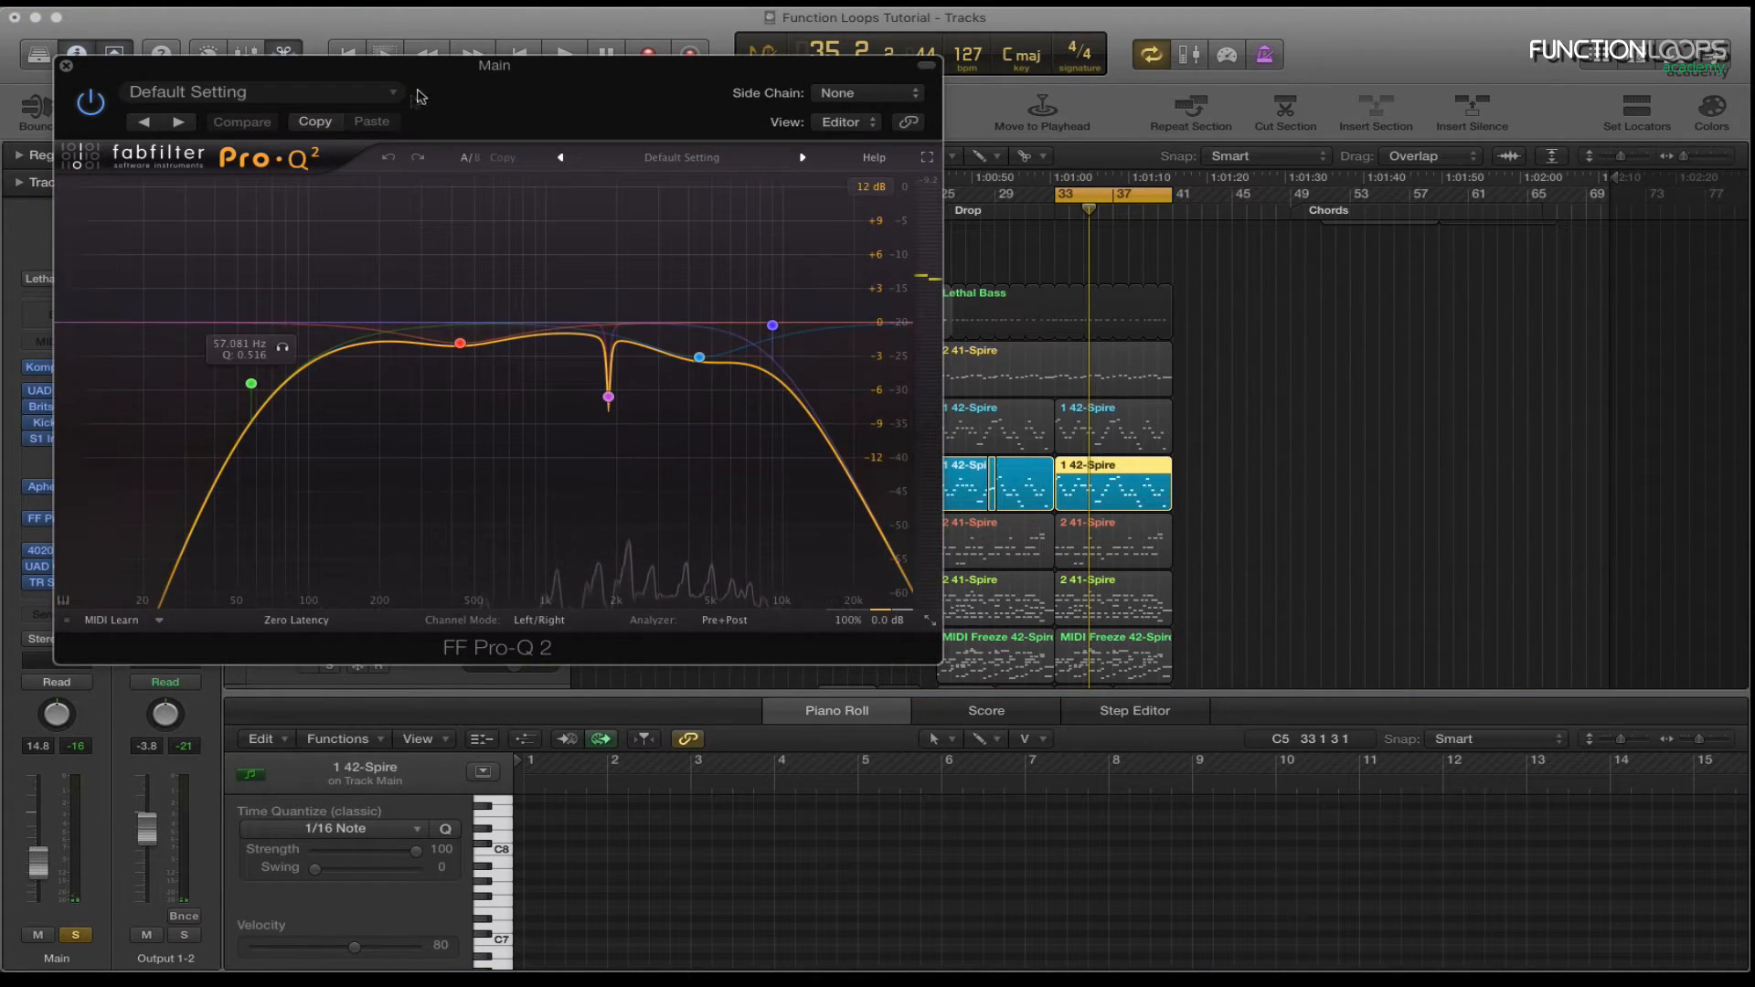
pyautogui.moveTo(420, 96); pyautogui.dragTo(761, 112)
pyautogui.press('space')
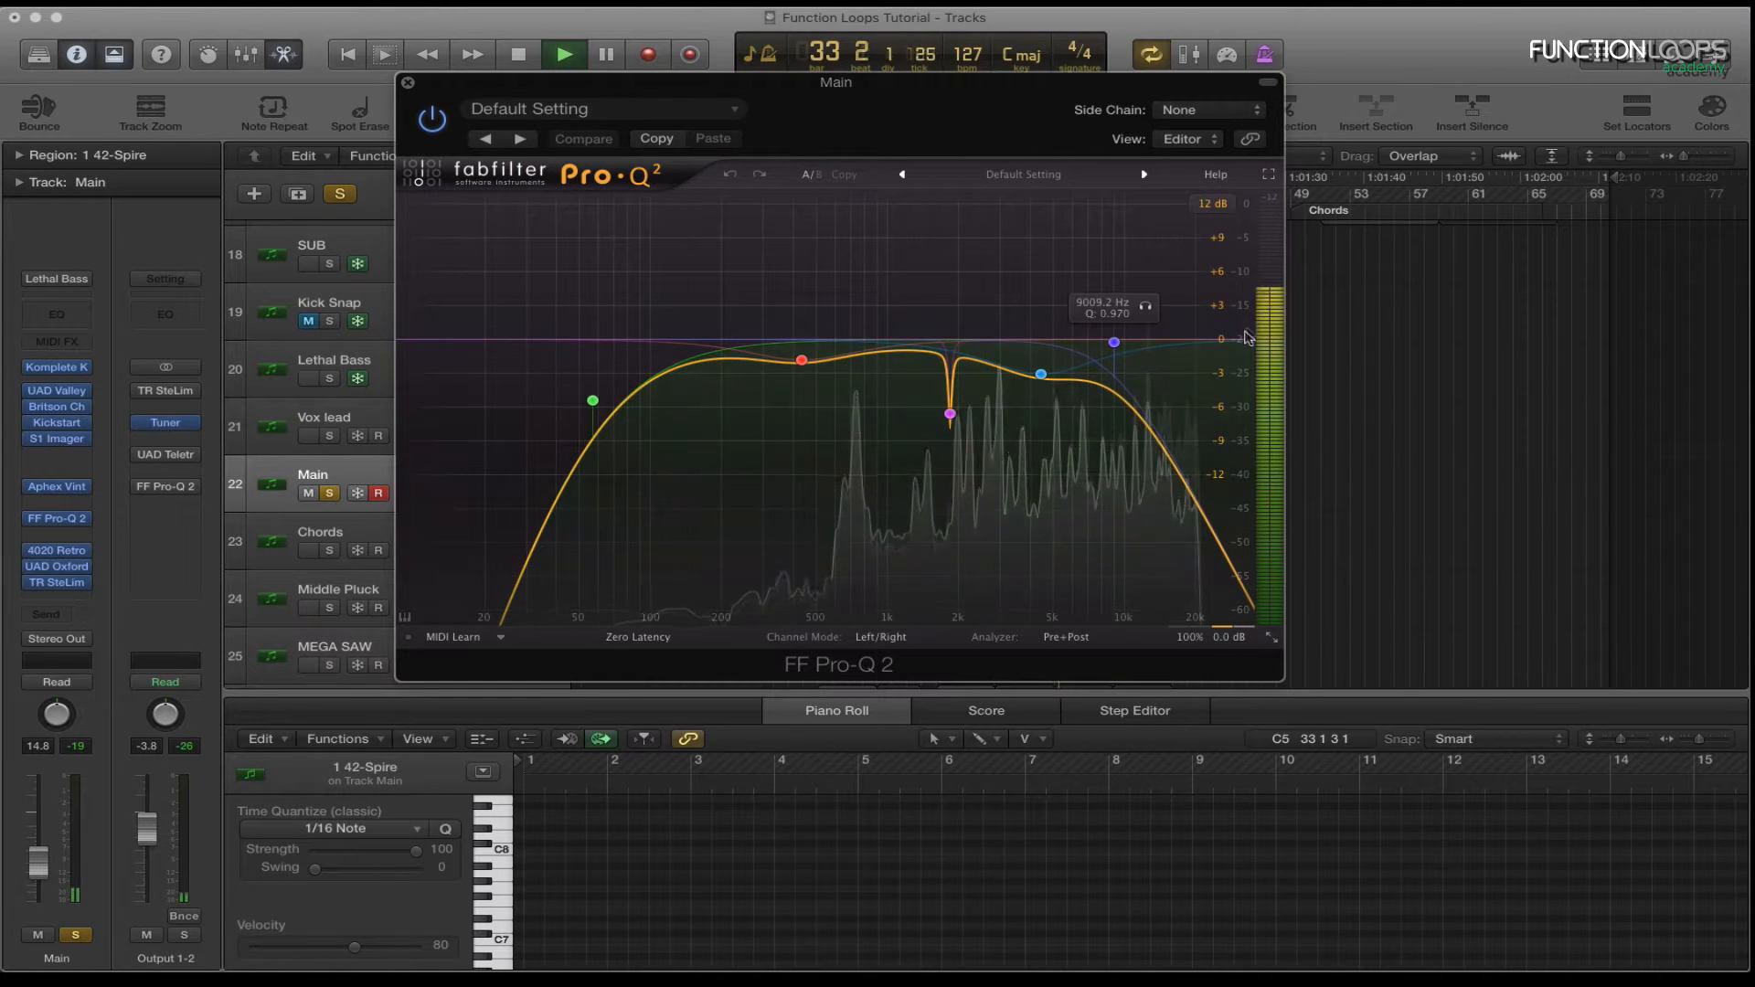
pyautogui.press('space')
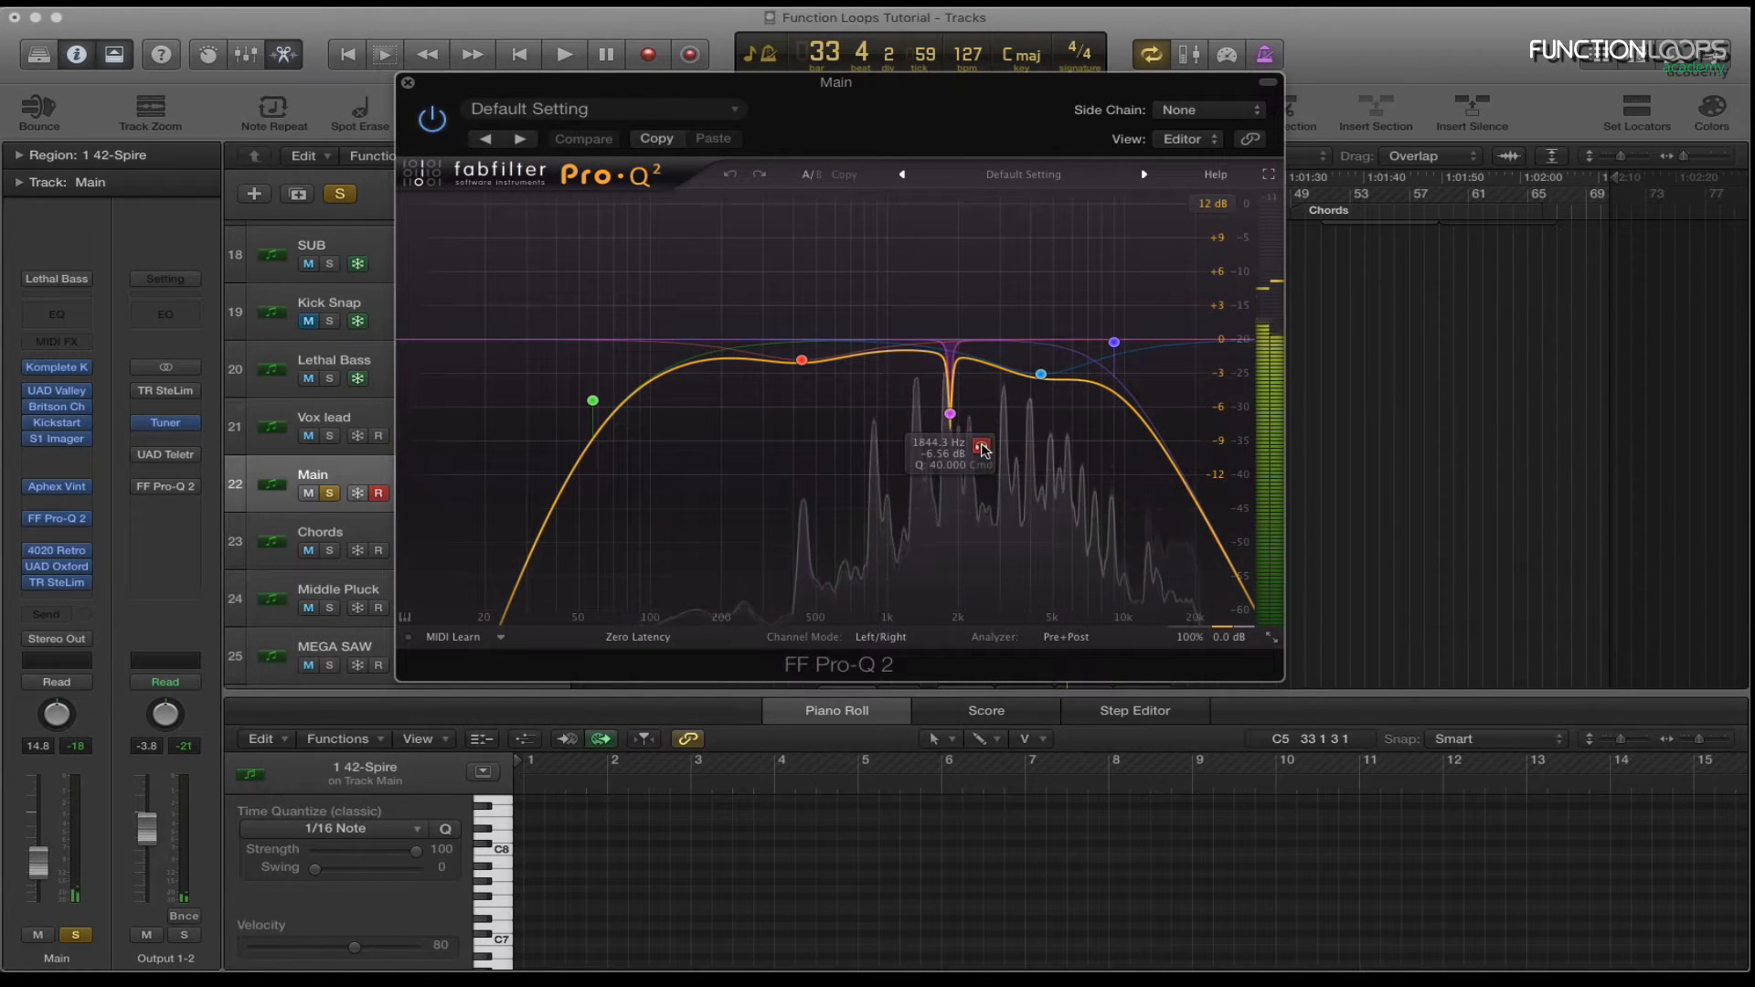
pyautogui.click(981, 447)
pyautogui.press('space')
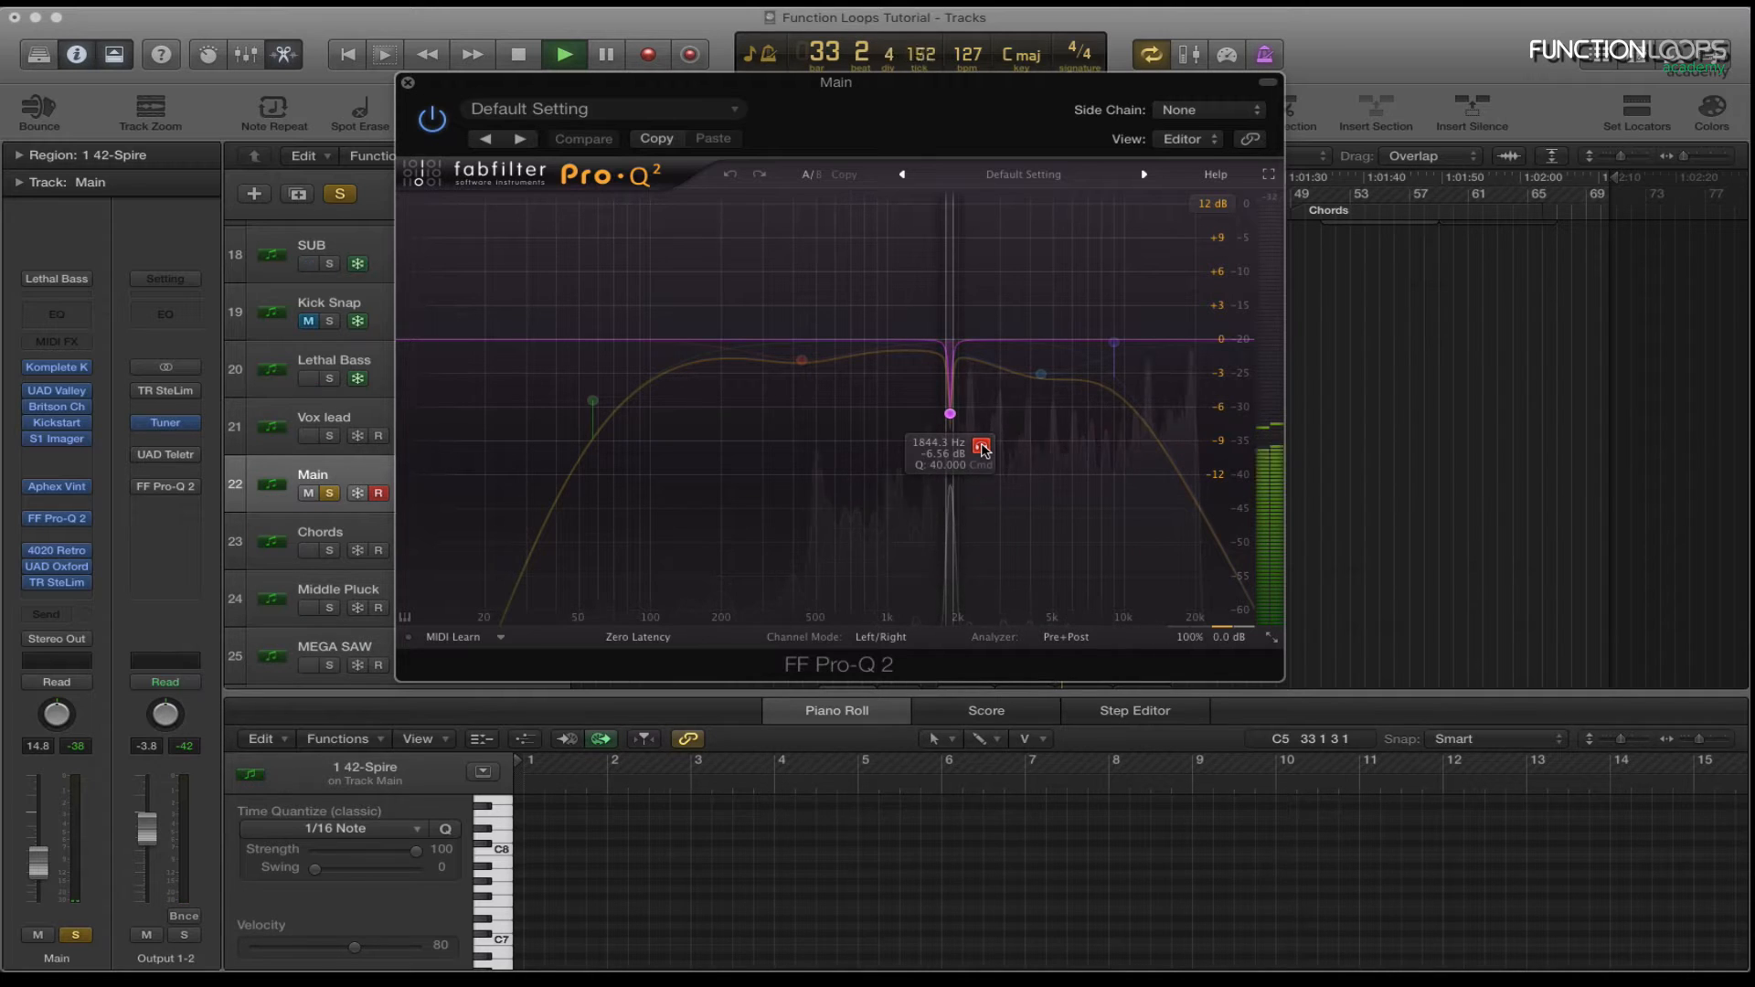
pyautogui.click(981, 446)
pyautogui.press('space')
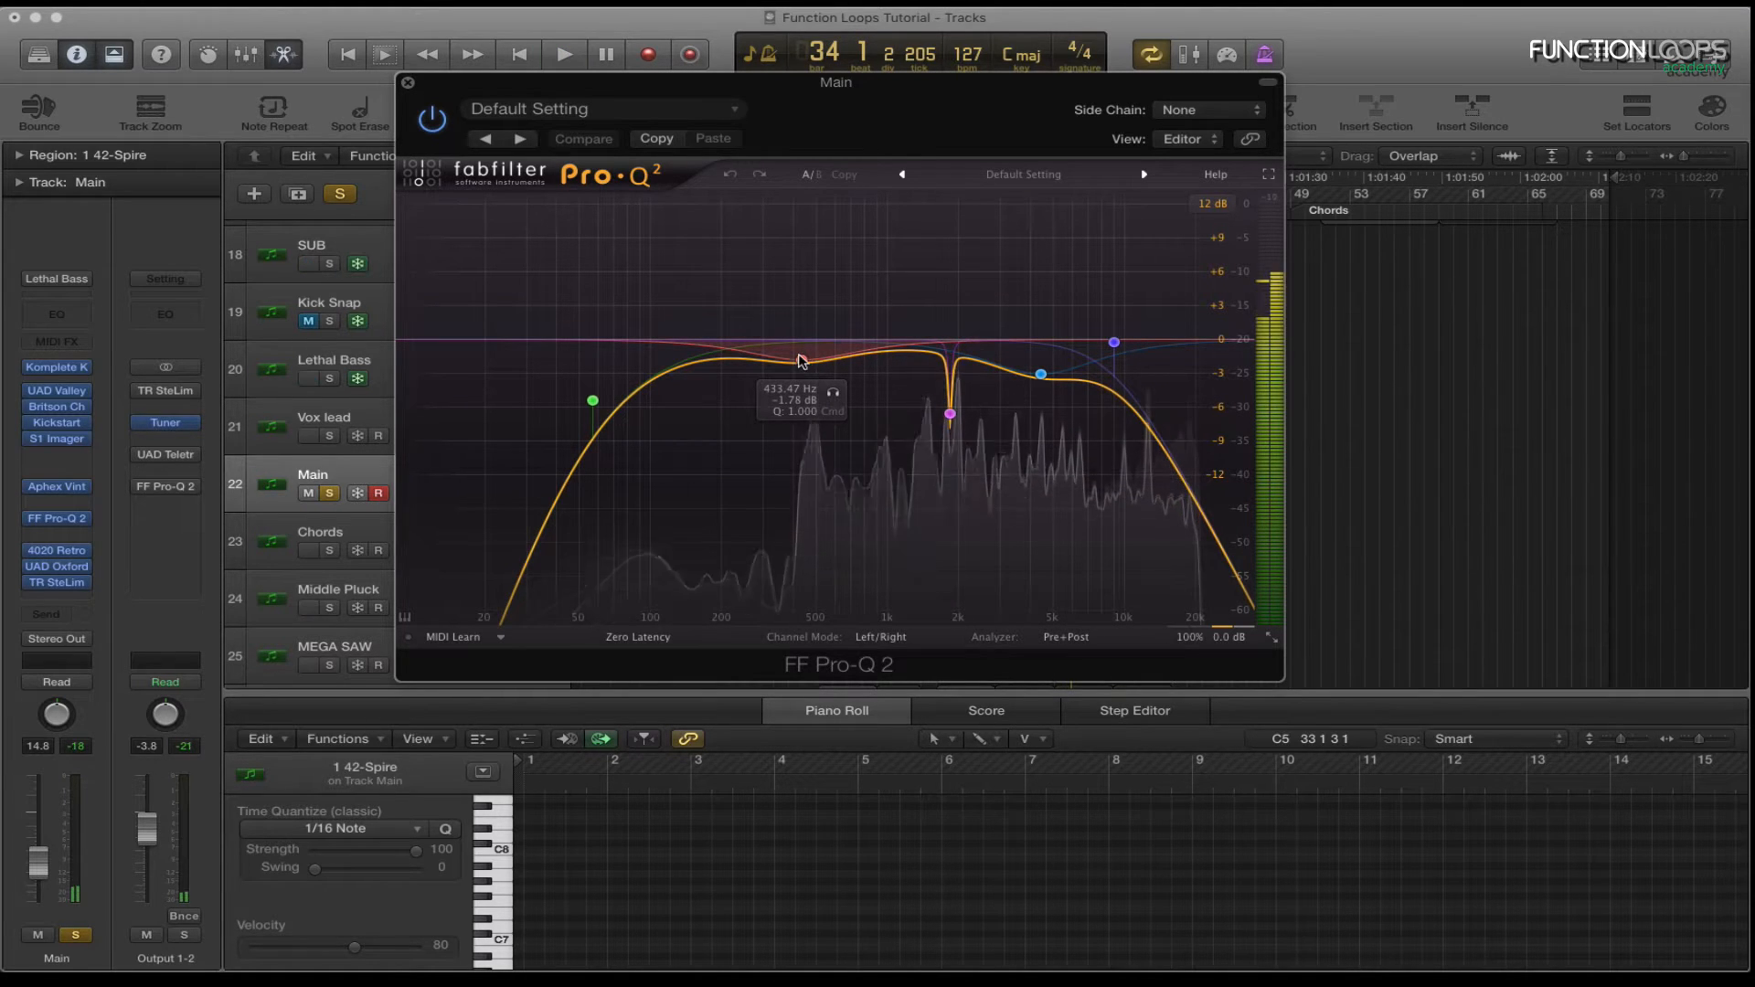
# Audition the low-mid dip band of FF Pro-Q 2 in isolation, restore the full signal, and close the plug-in.
pyautogui.click(833, 393)
pyautogui.press('space')
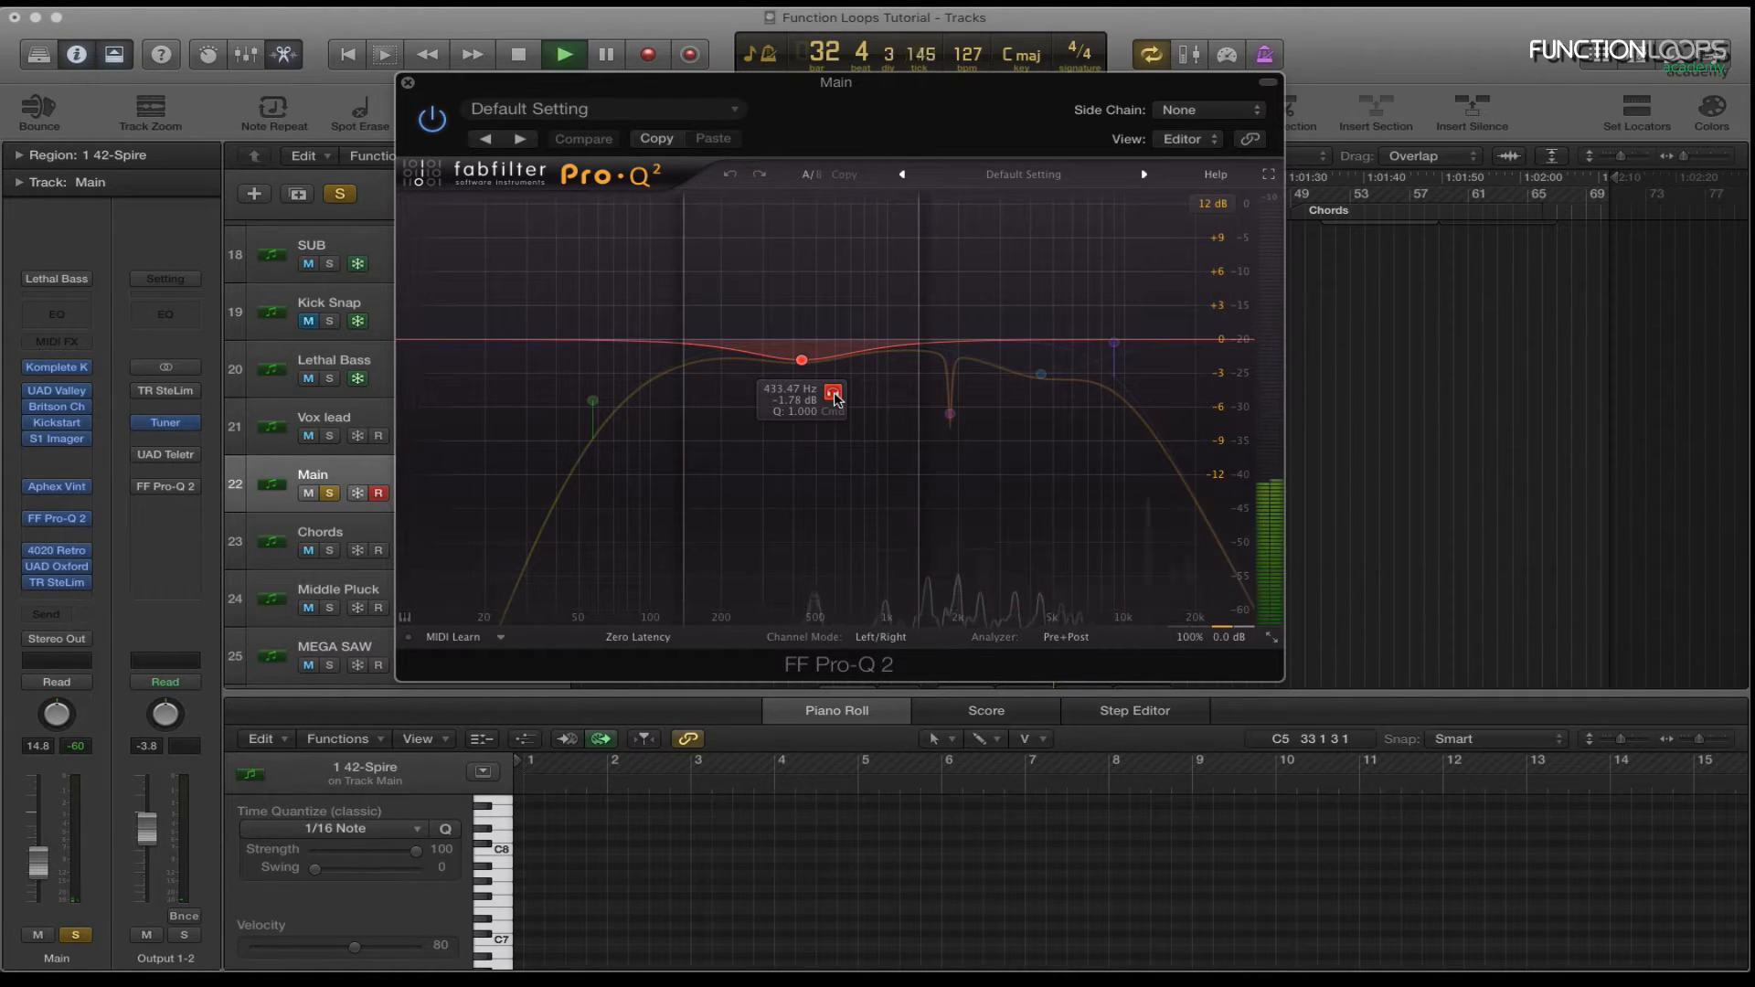
pyautogui.click(833, 393)
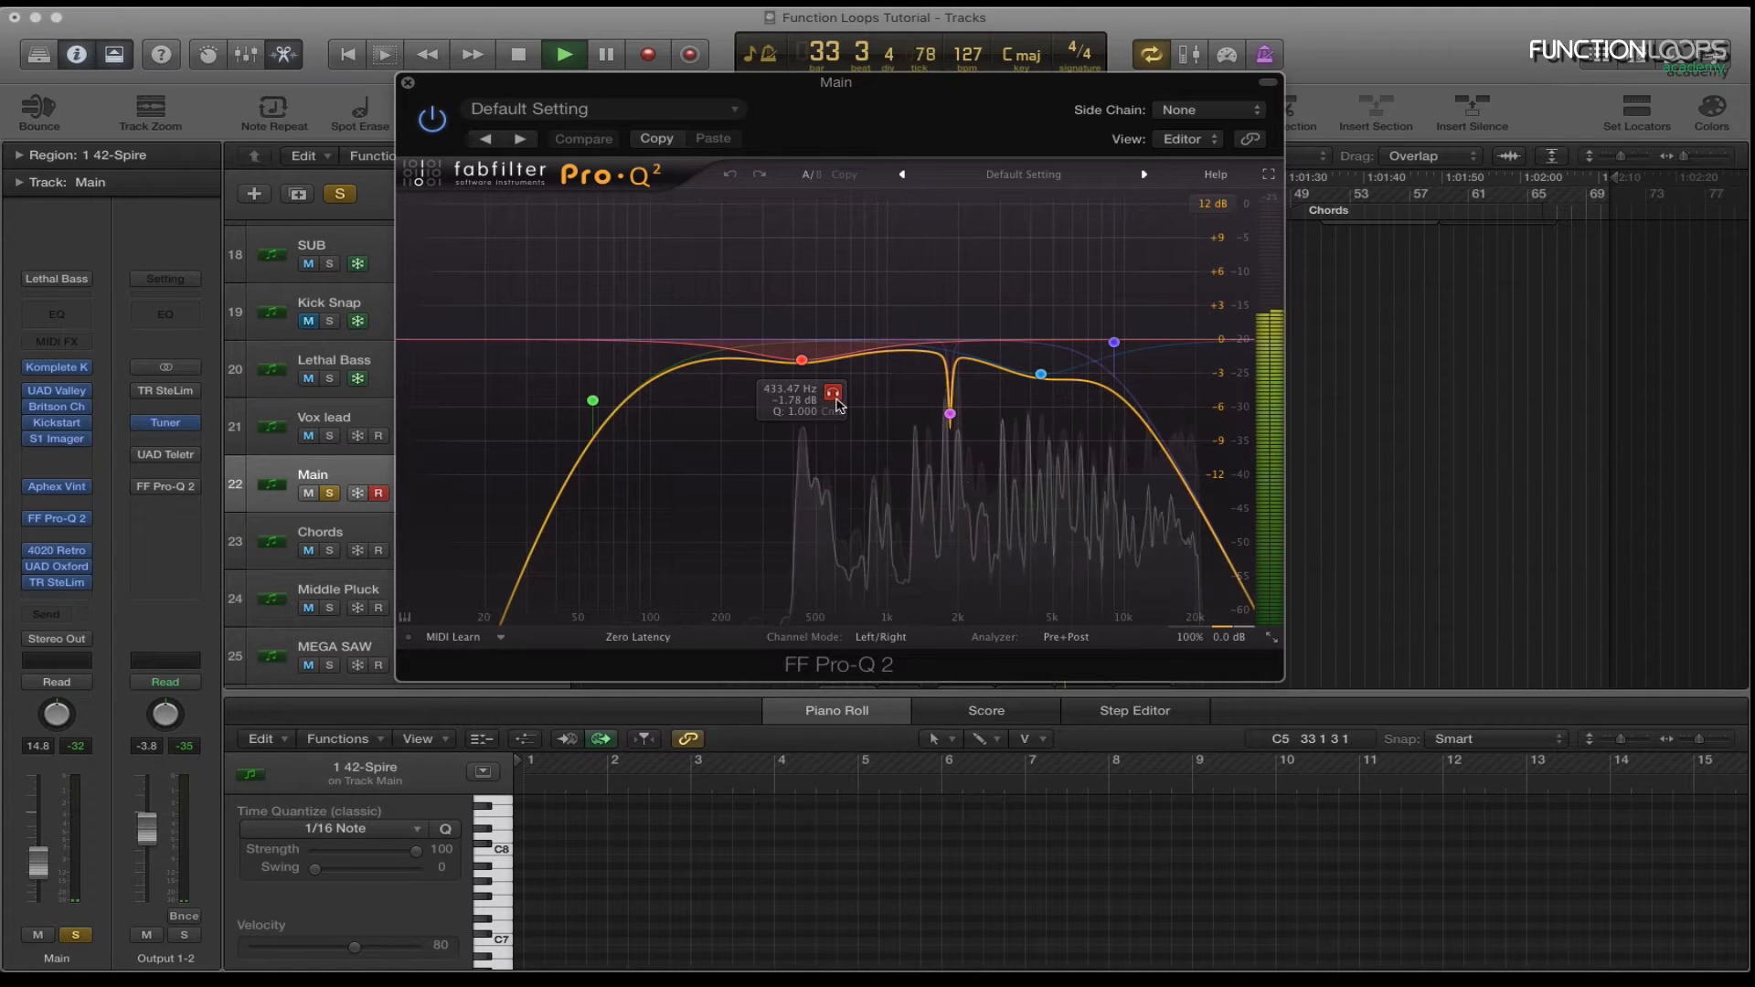
pyautogui.click(408, 82)
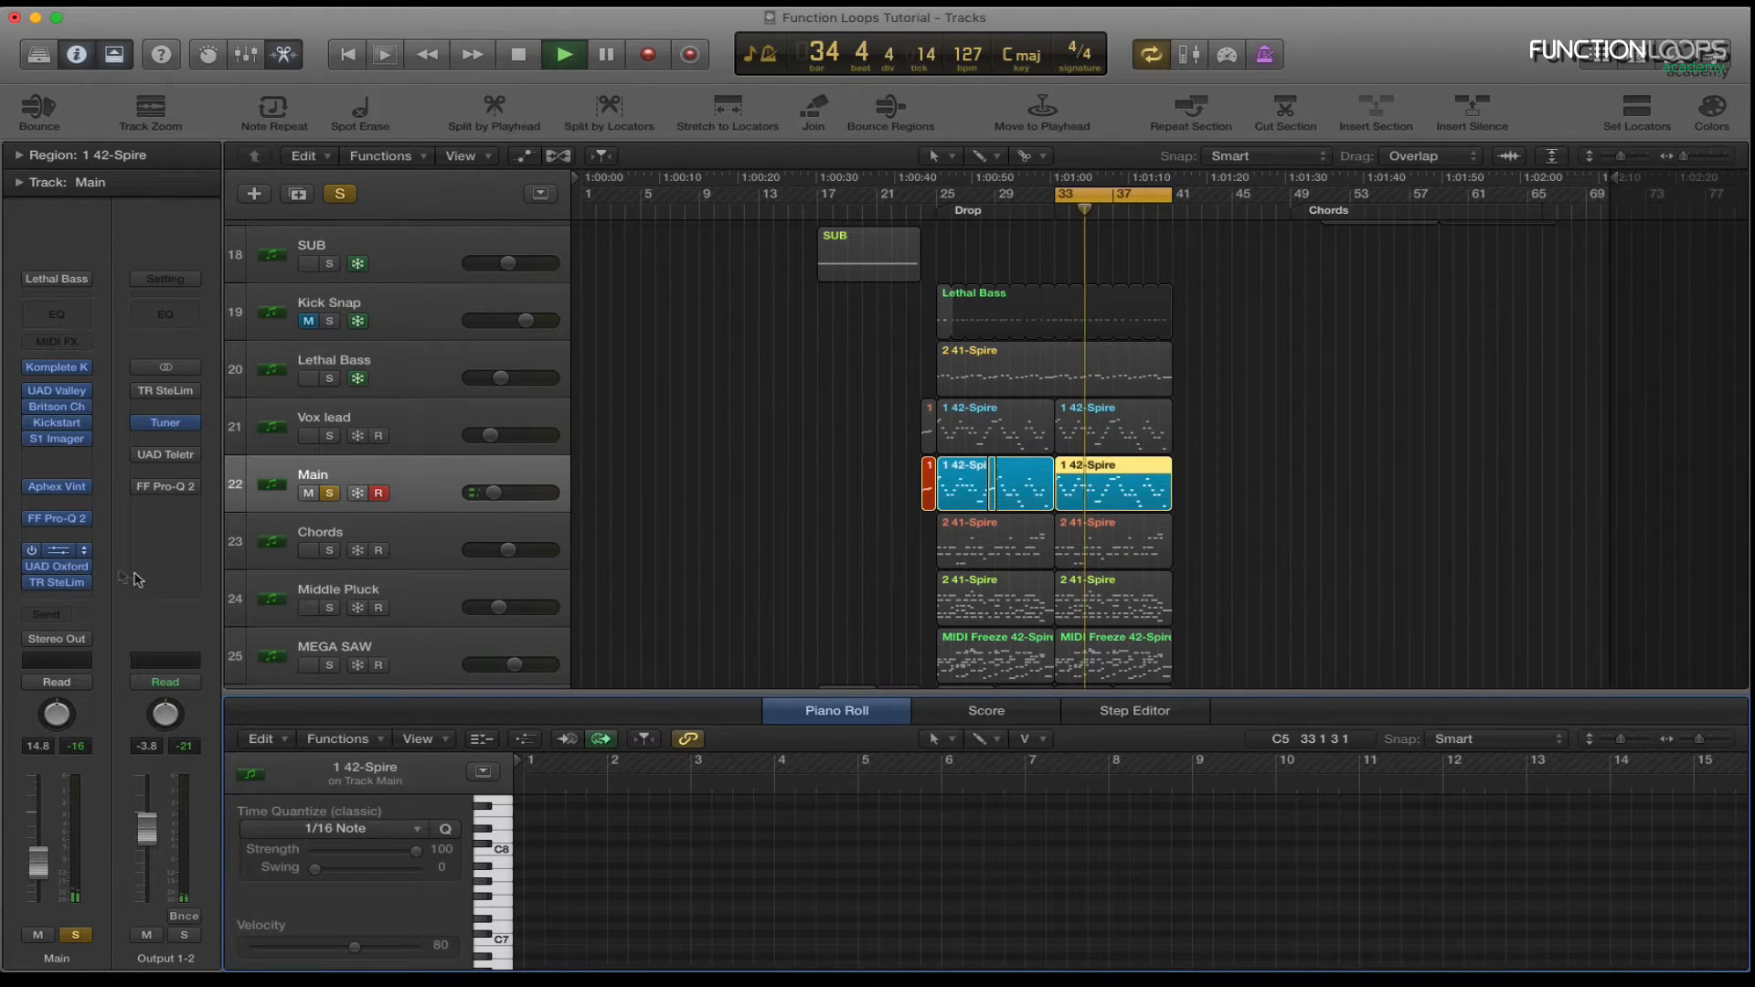
# Audition the 4020 Retro EQ on the Main track, bypassing and re-enabling it during playback, and close the plug-in.
pyautogui.click(57, 550)
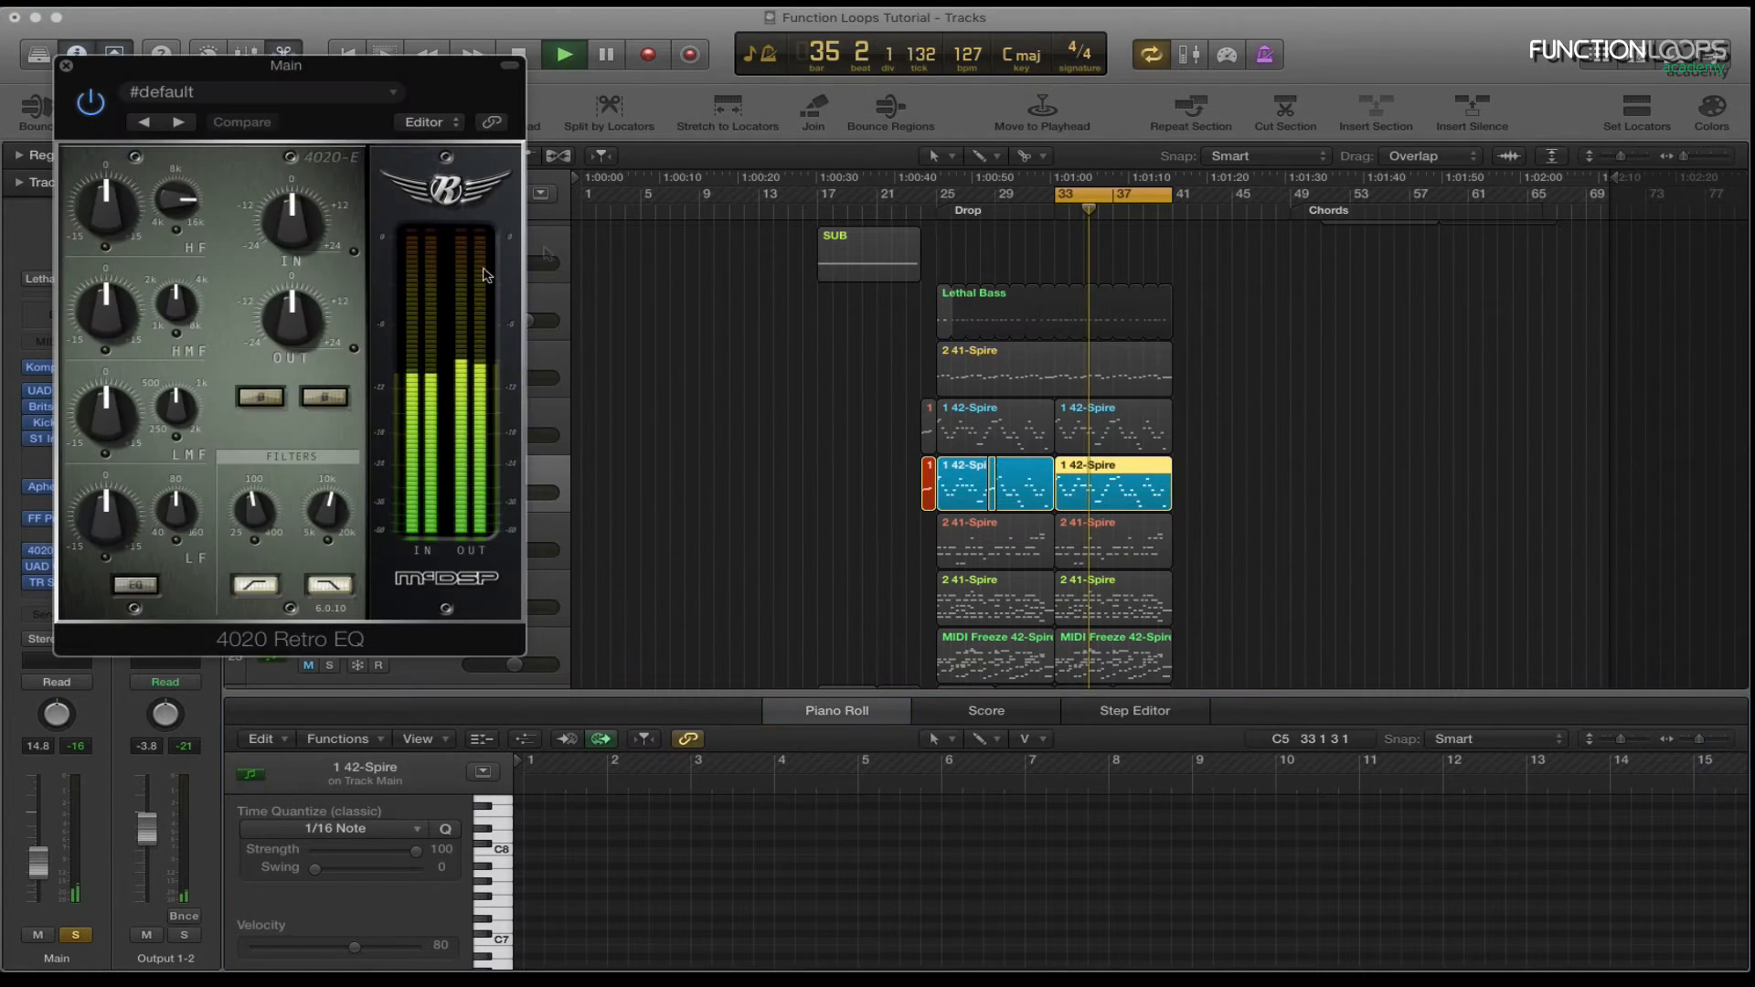
pyautogui.click(94, 107)
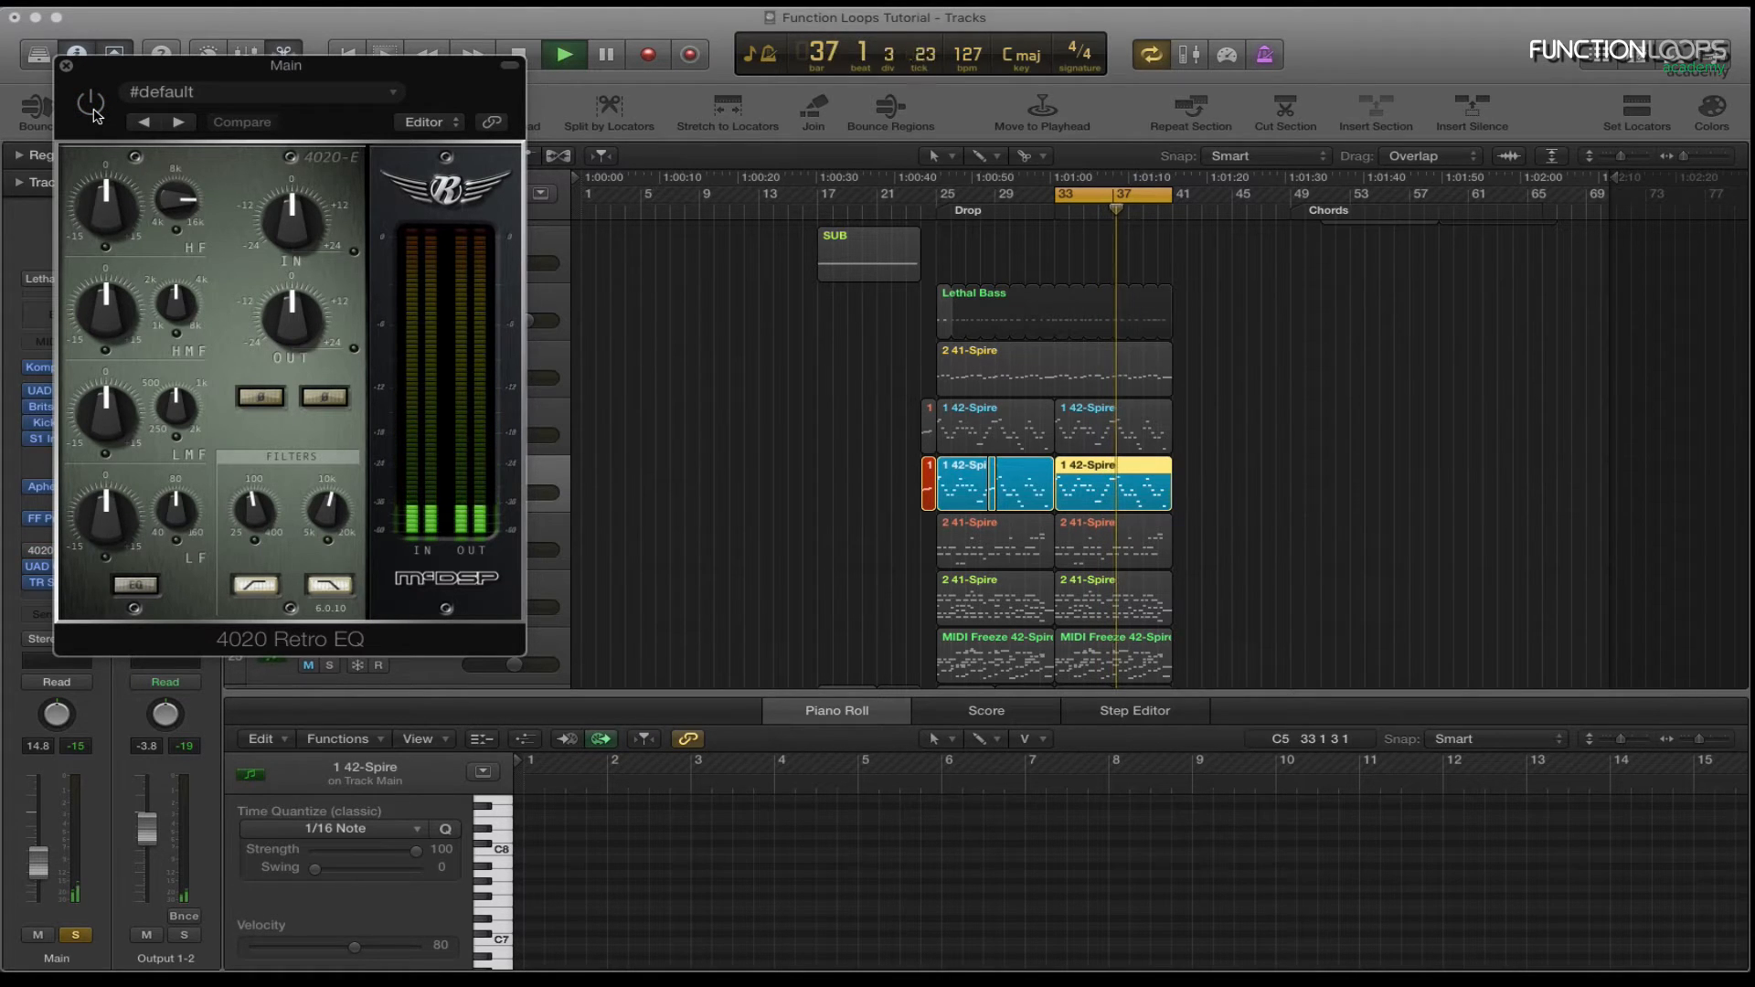
pyautogui.click(93, 109)
pyautogui.click(67, 66)
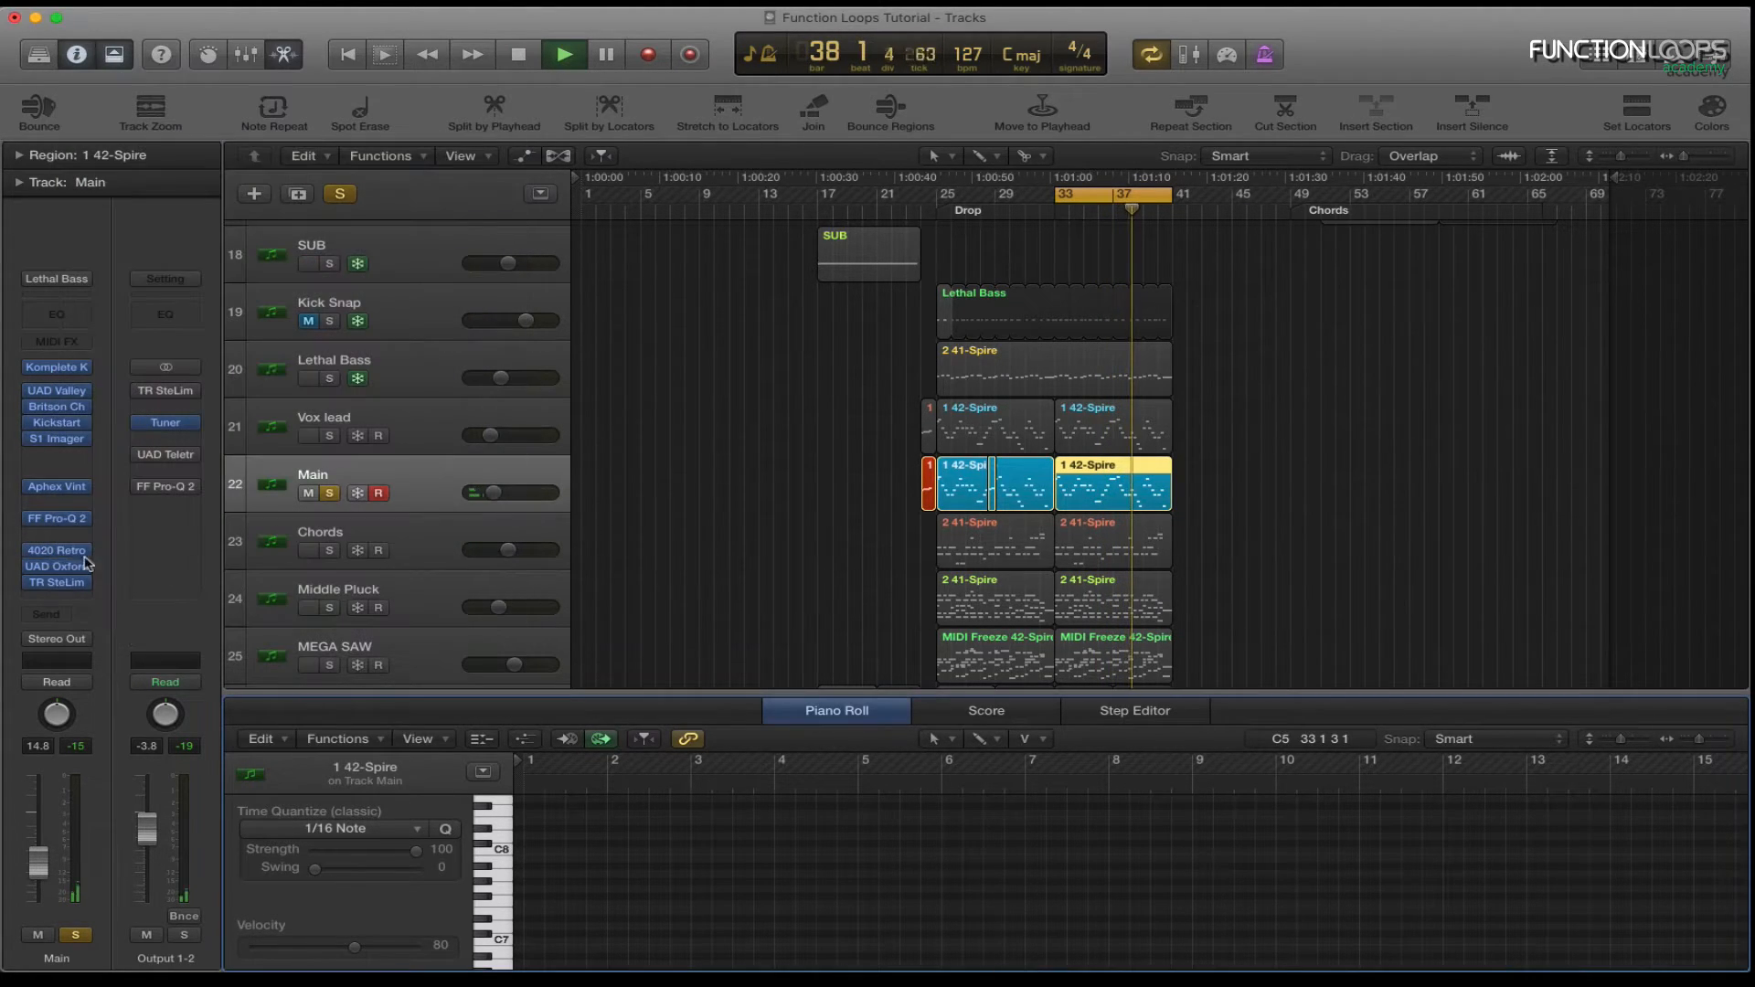
# Audition the UAD Oxford Inflator on the Main track with and without bypass, close the plug-in, and stop playback.
pyautogui.moveTo(64, 568)
pyautogui.press('space')
pyautogui.moveTo(289, 82); pyautogui.dragTo(663, 122)
pyautogui.press('space')
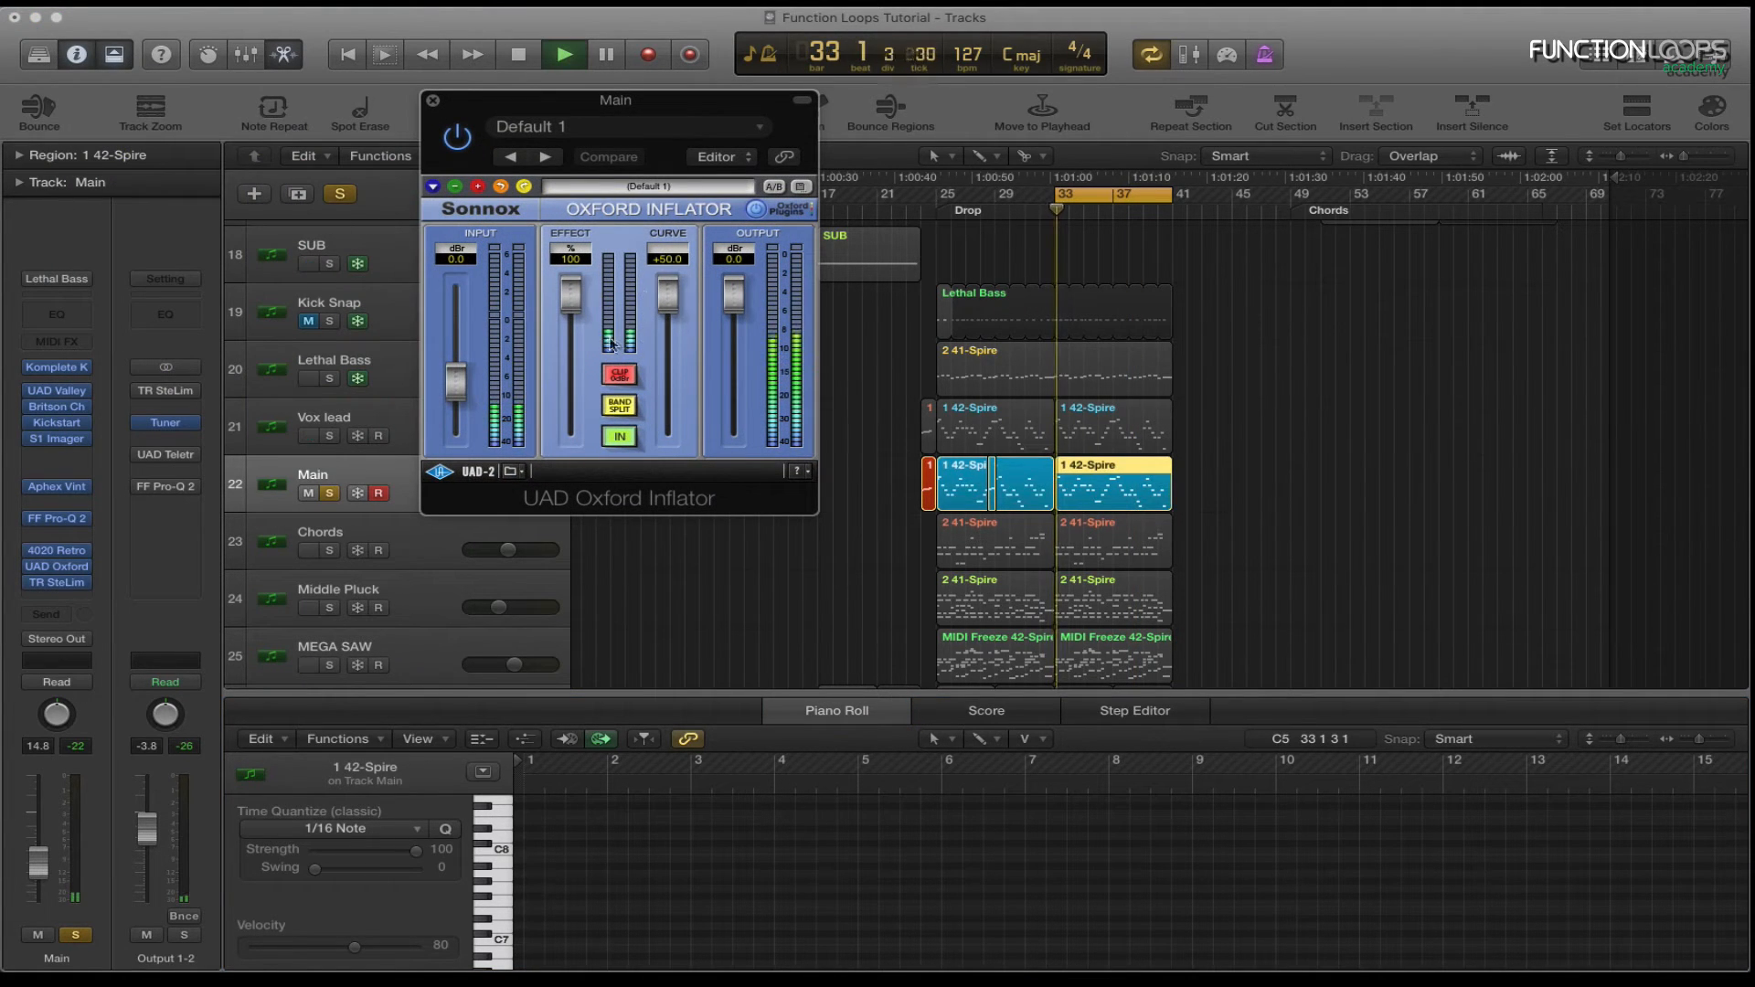
pyautogui.click(461, 143)
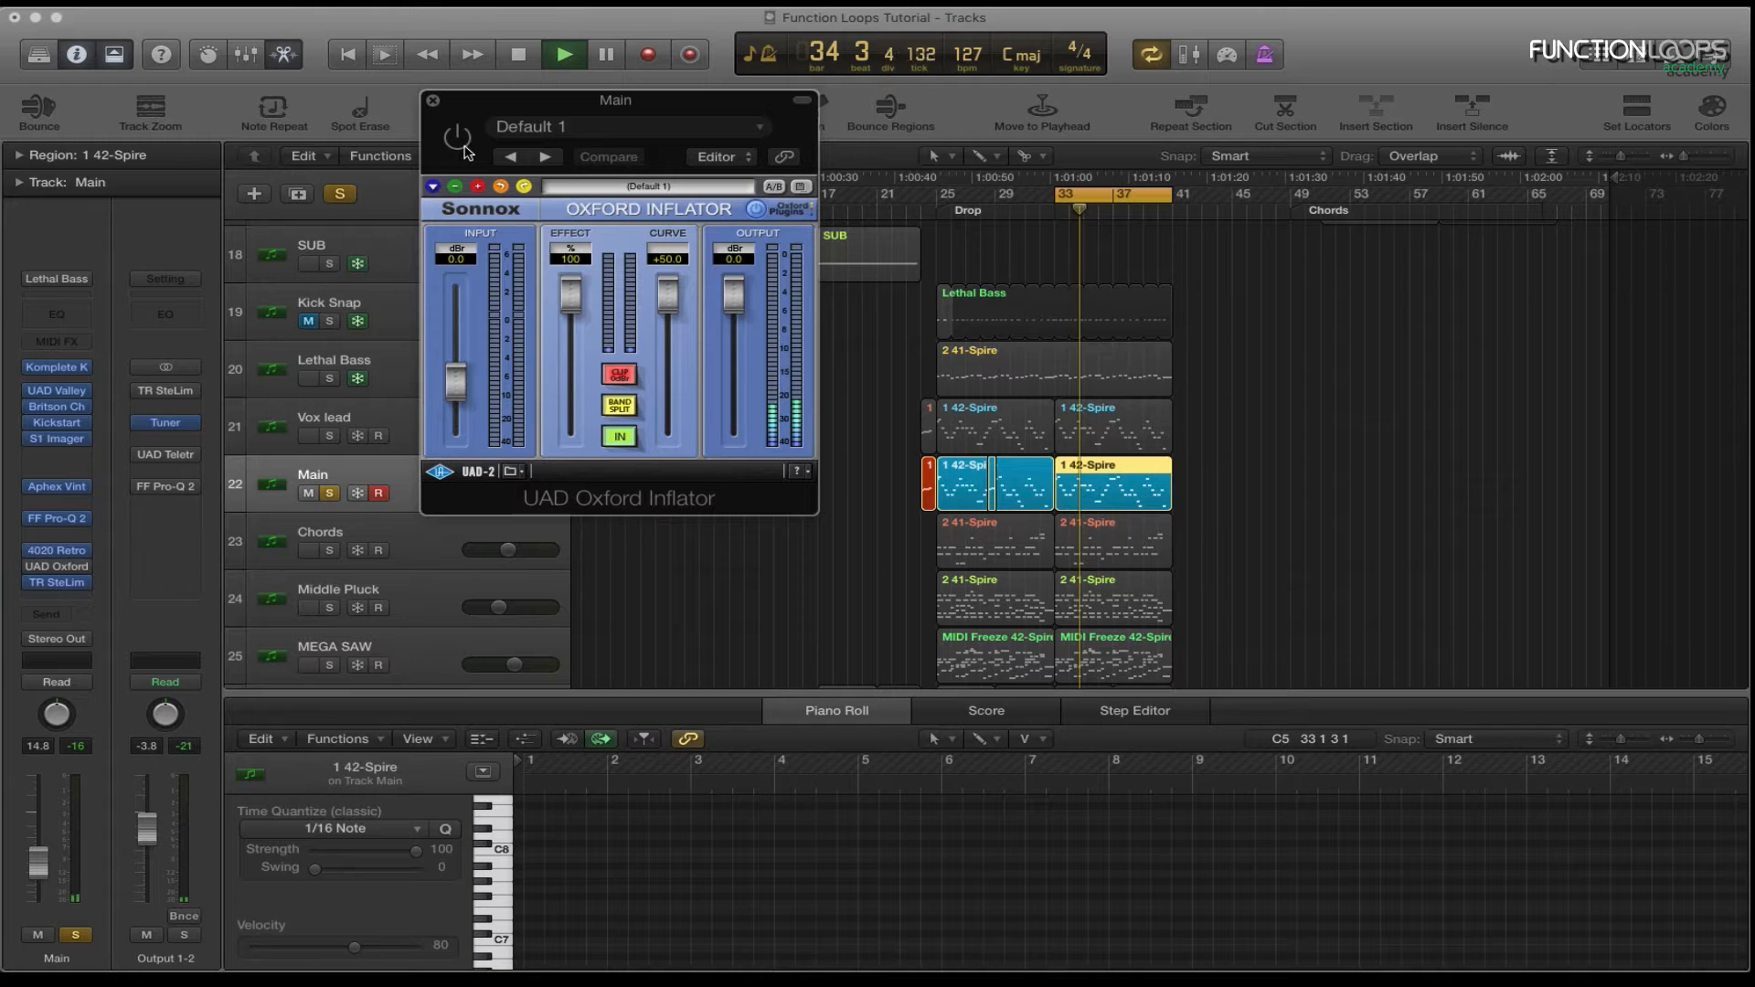
pyautogui.click(458, 136)
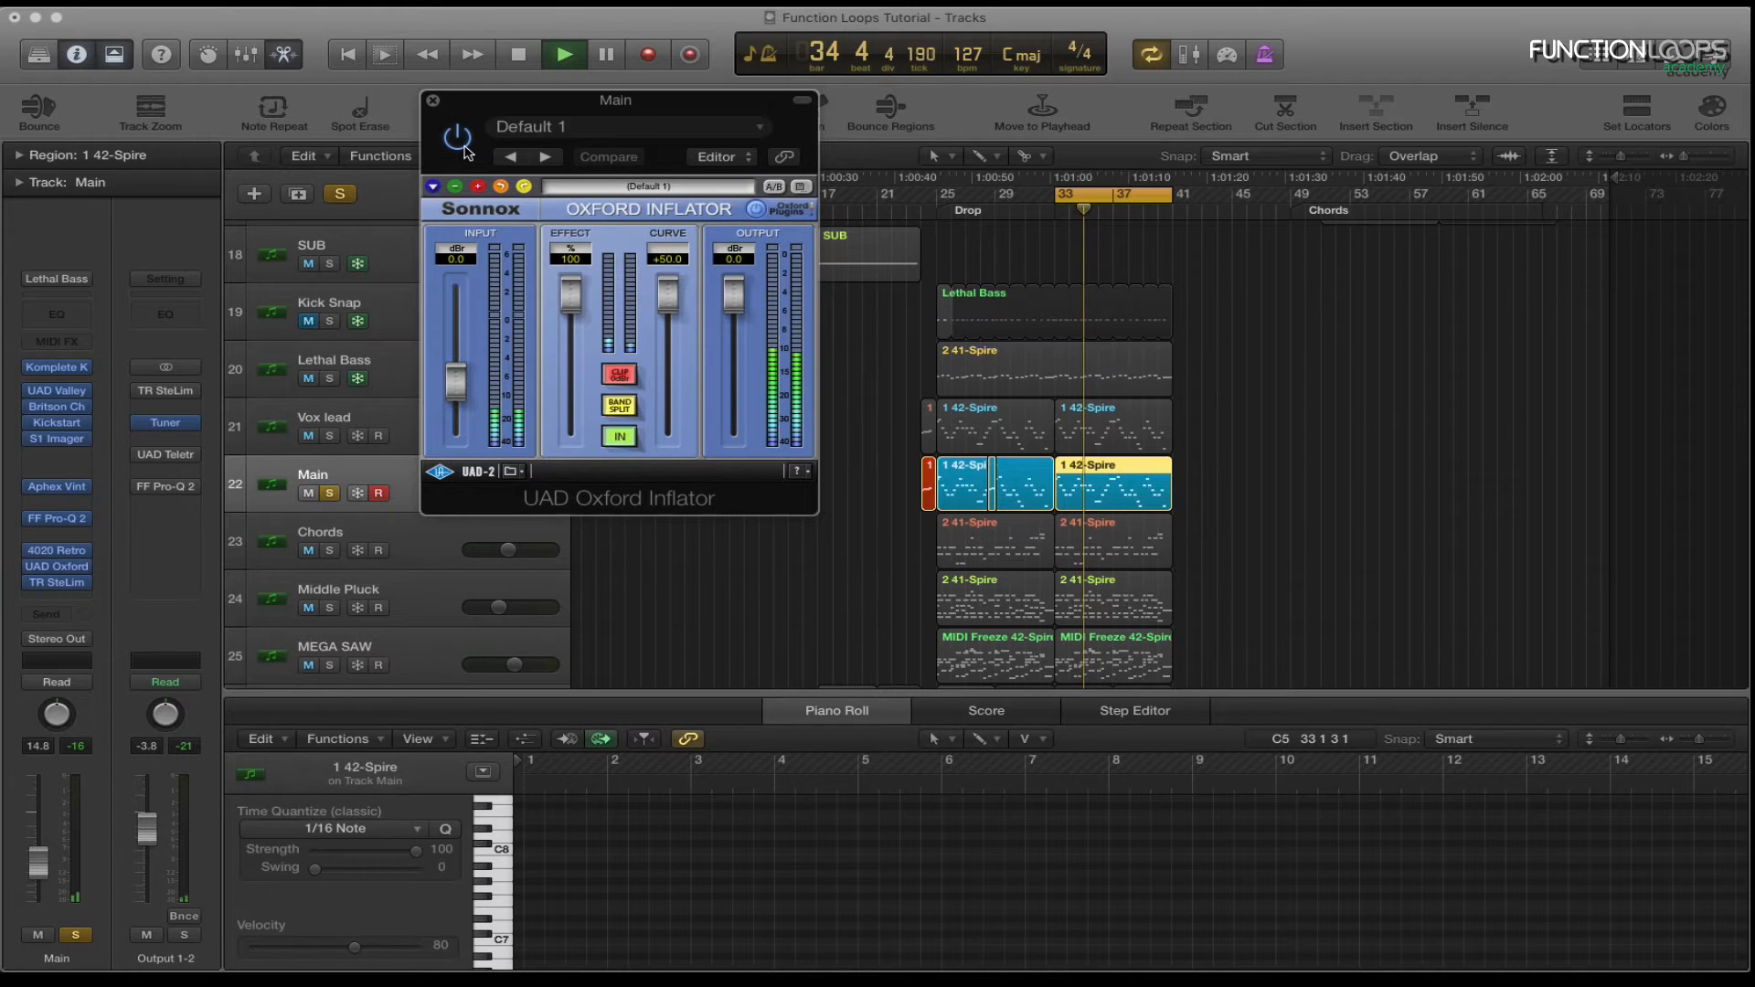
pyautogui.click(434, 100)
pyautogui.press('space')
# Open the TR SteLim limiter on the Main track, play the loop through it, stop playback, and close the plug-in.
pyautogui.click(62, 586)
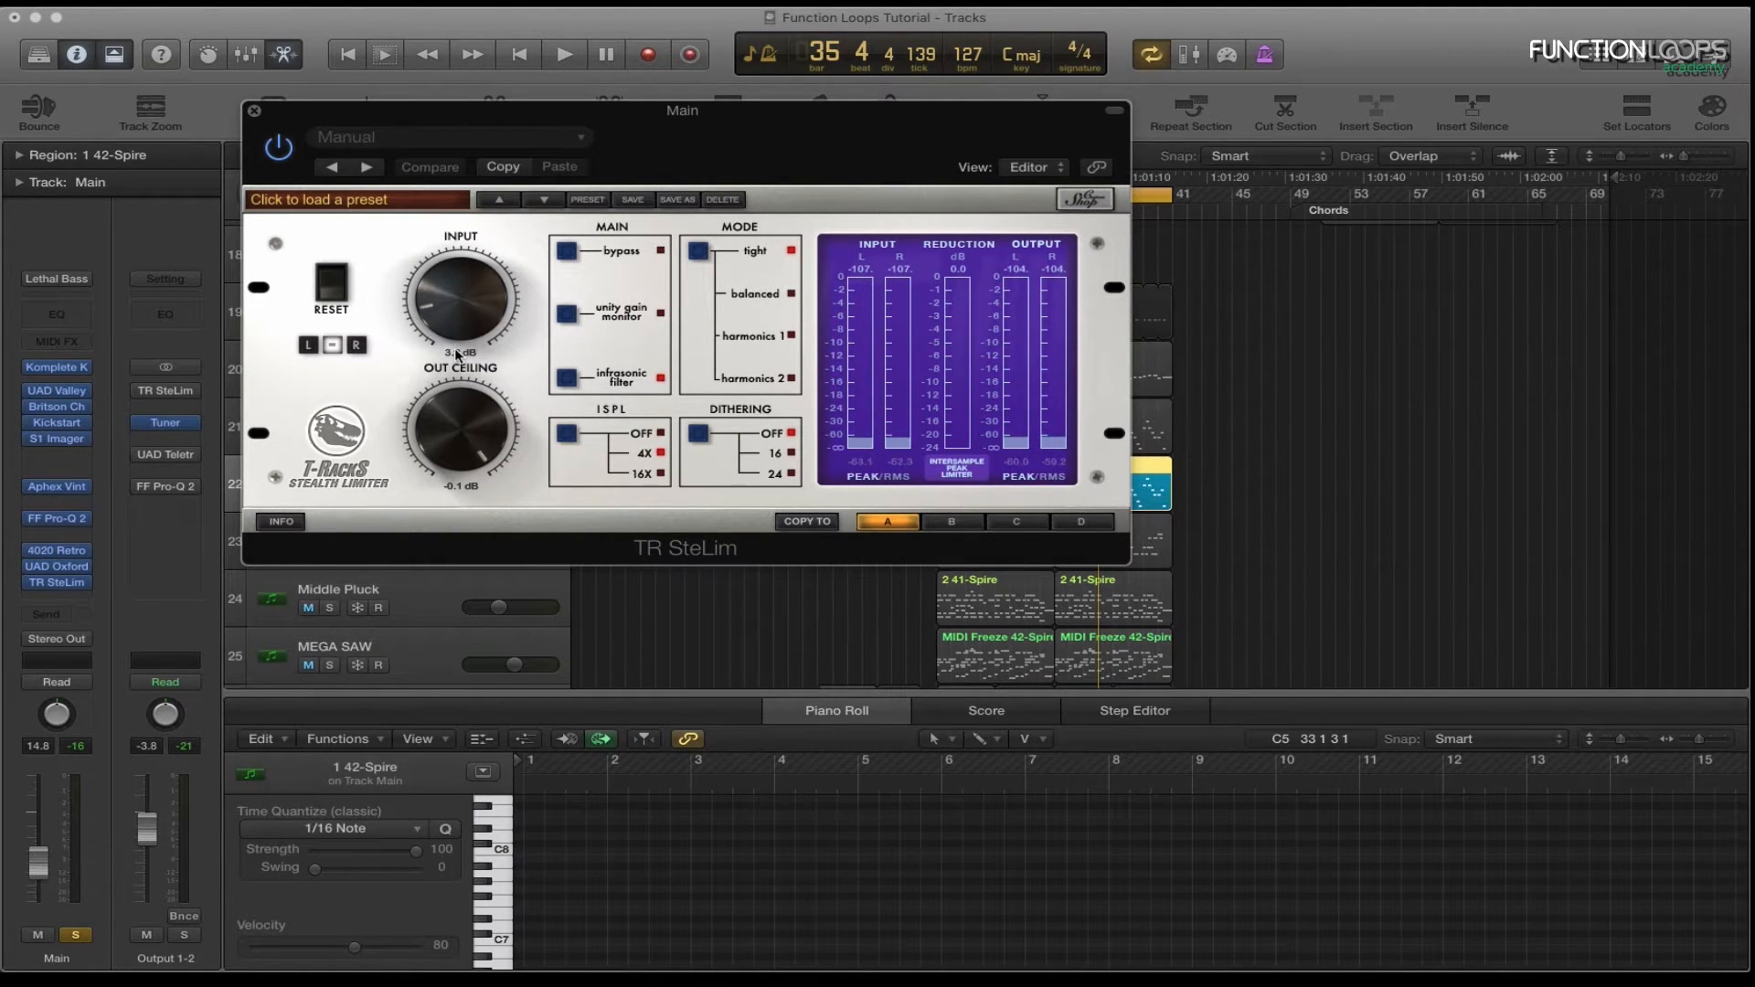
pyautogui.press('space')
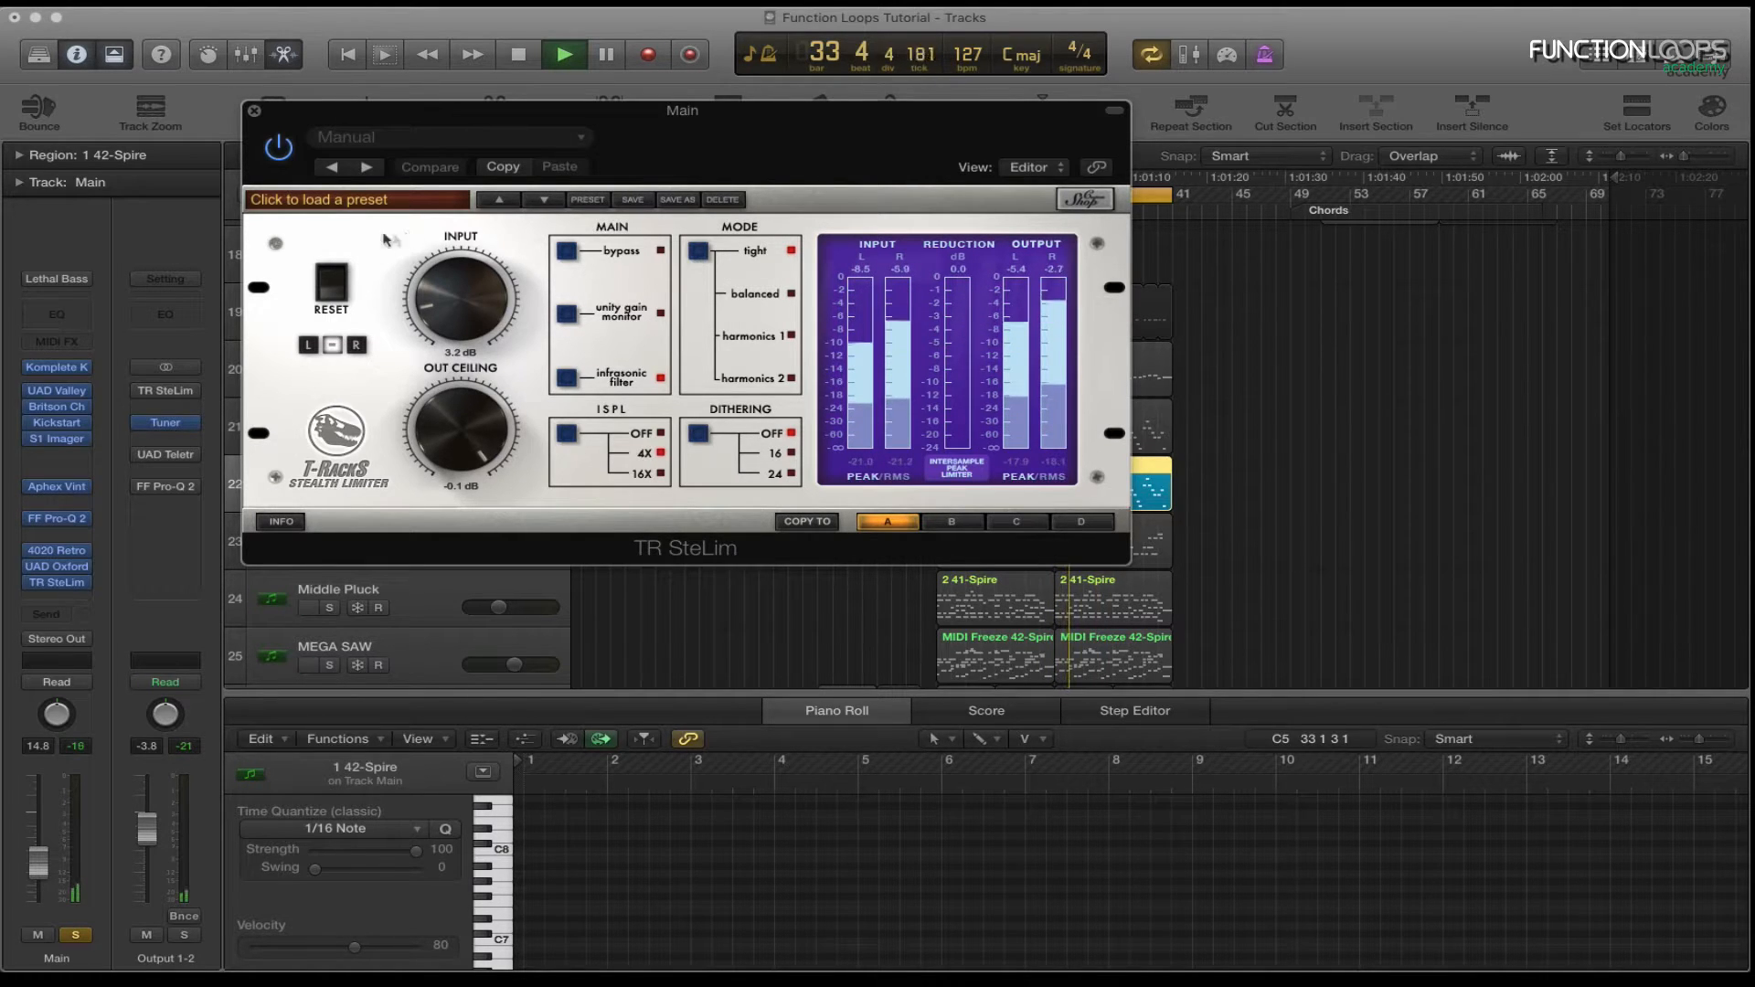
pyautogui.press('space')
pyautogui.click(255, 111)
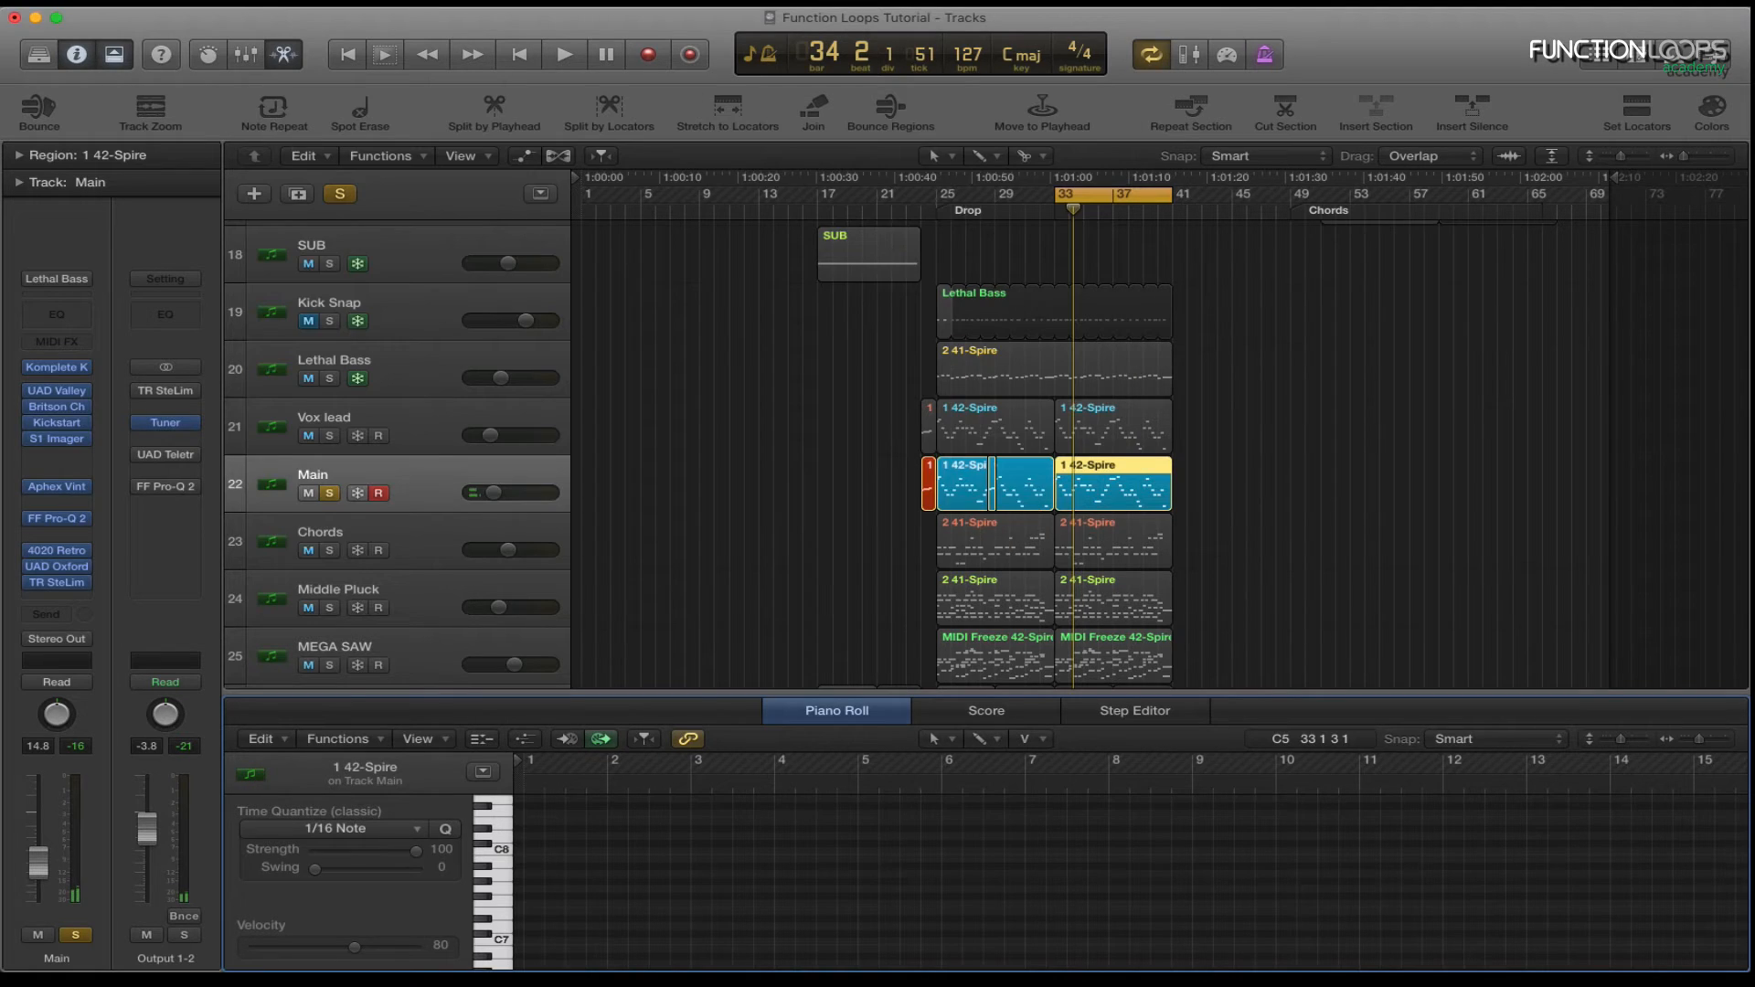
# Play the Chords track's second drop region in solo and inspect its Spire patch in Komplete Kontrol.
pyautogui.press('Down')
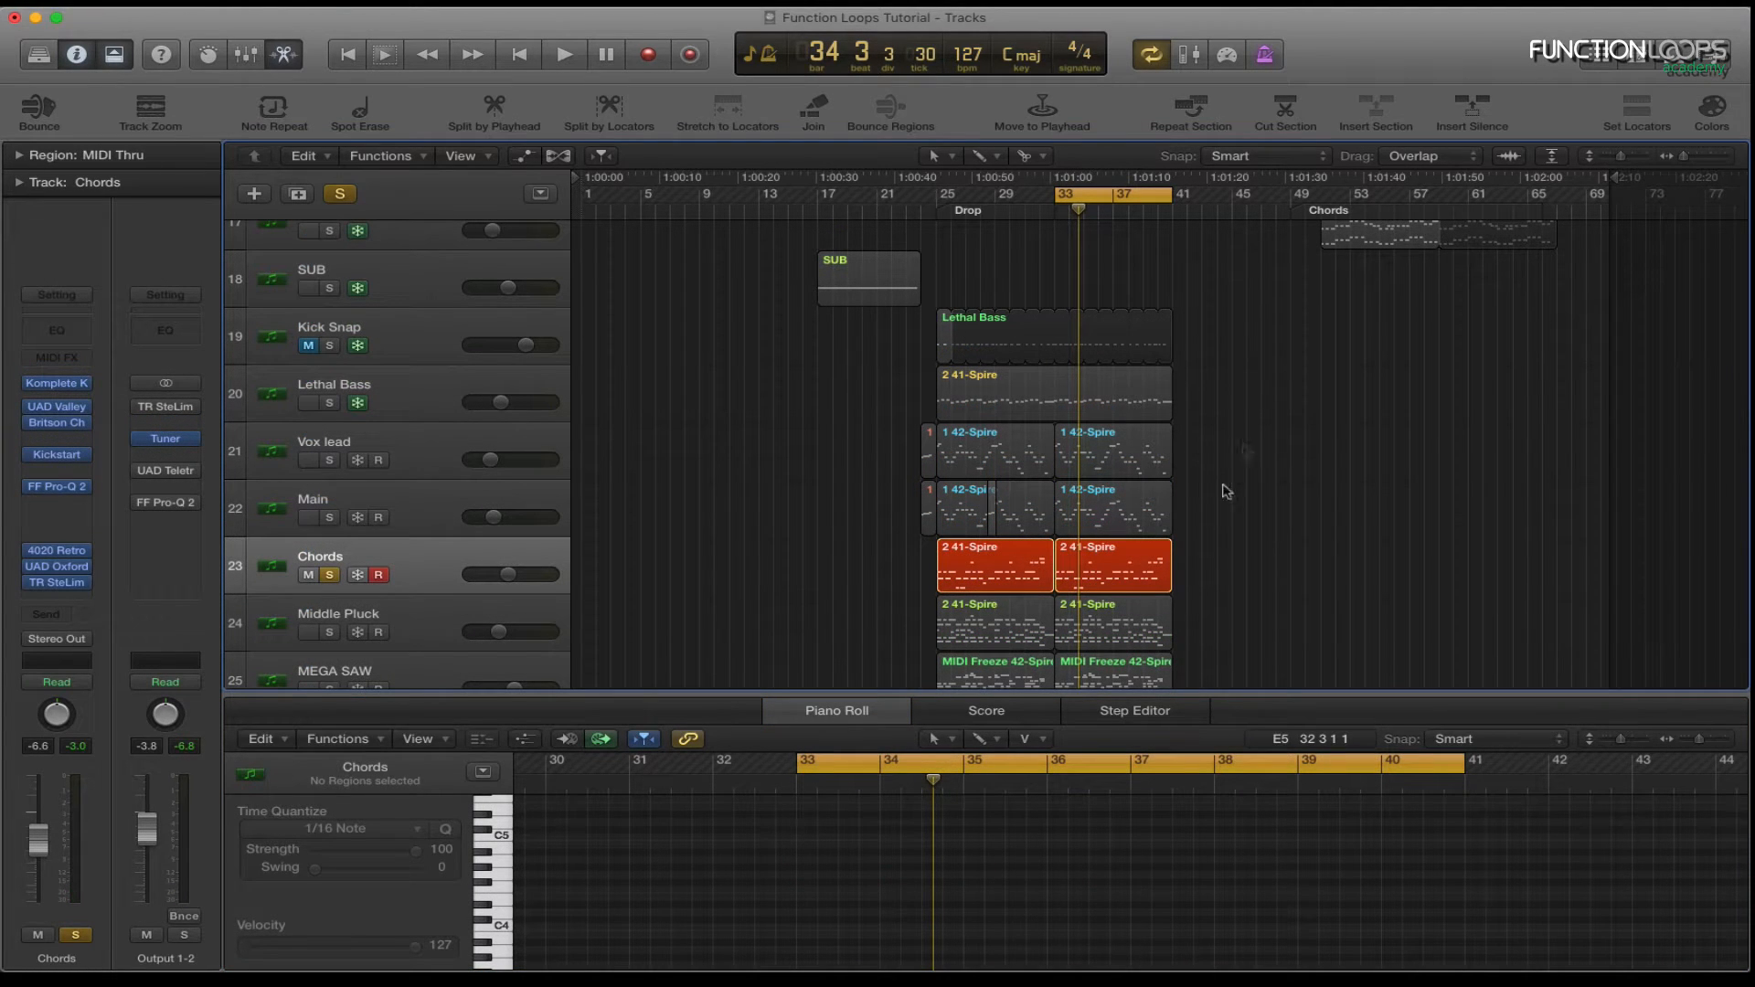
pyautogui.click(1133, 572)
pyautogui.press('space')
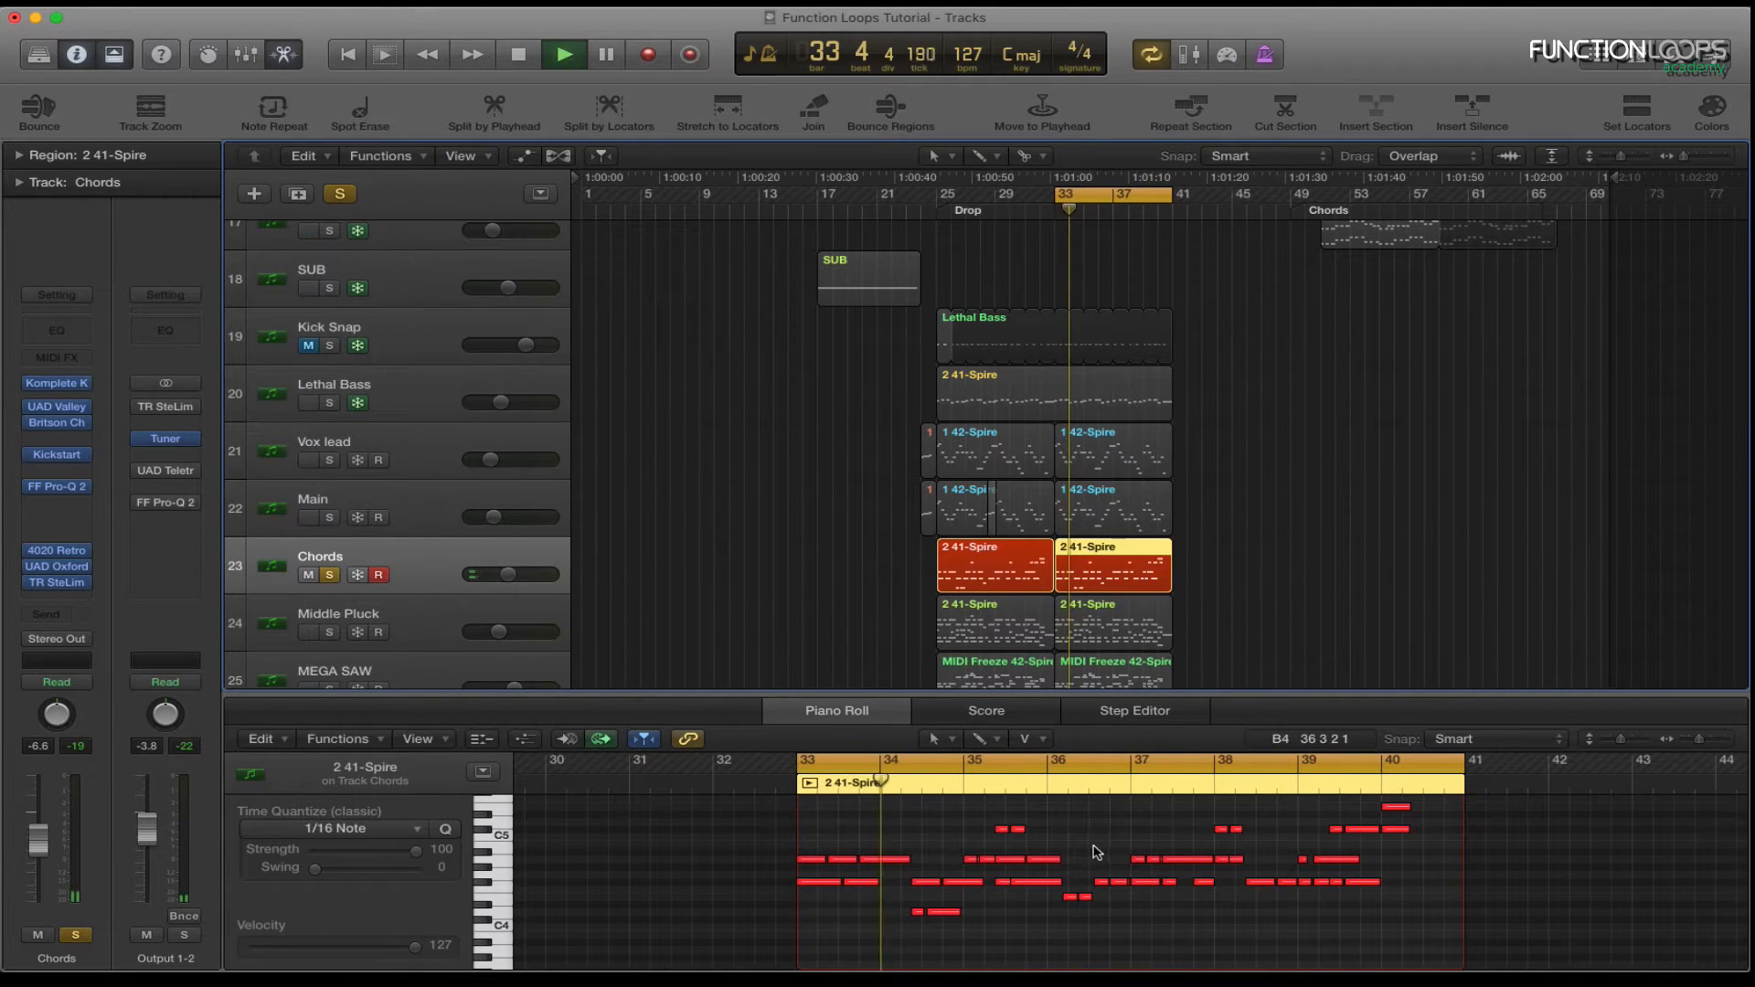
pyautogui.press('space')
pyautogui.click(71, 385)
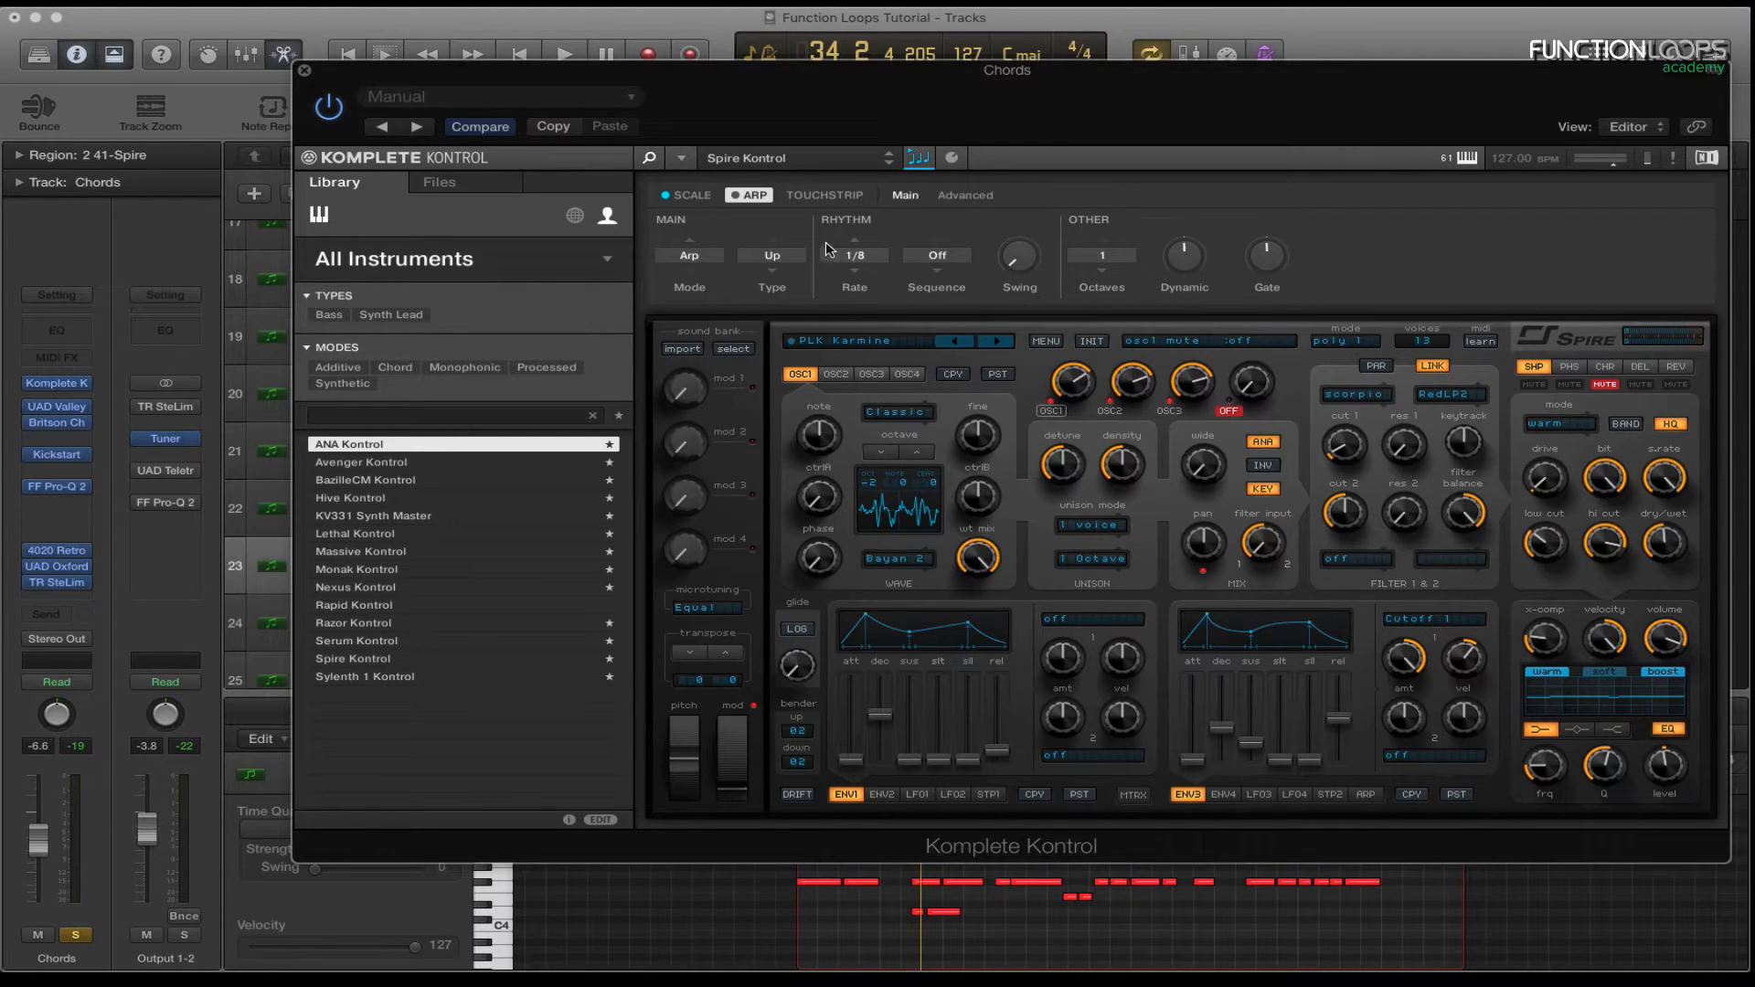
pyautogui.click(305, 71)
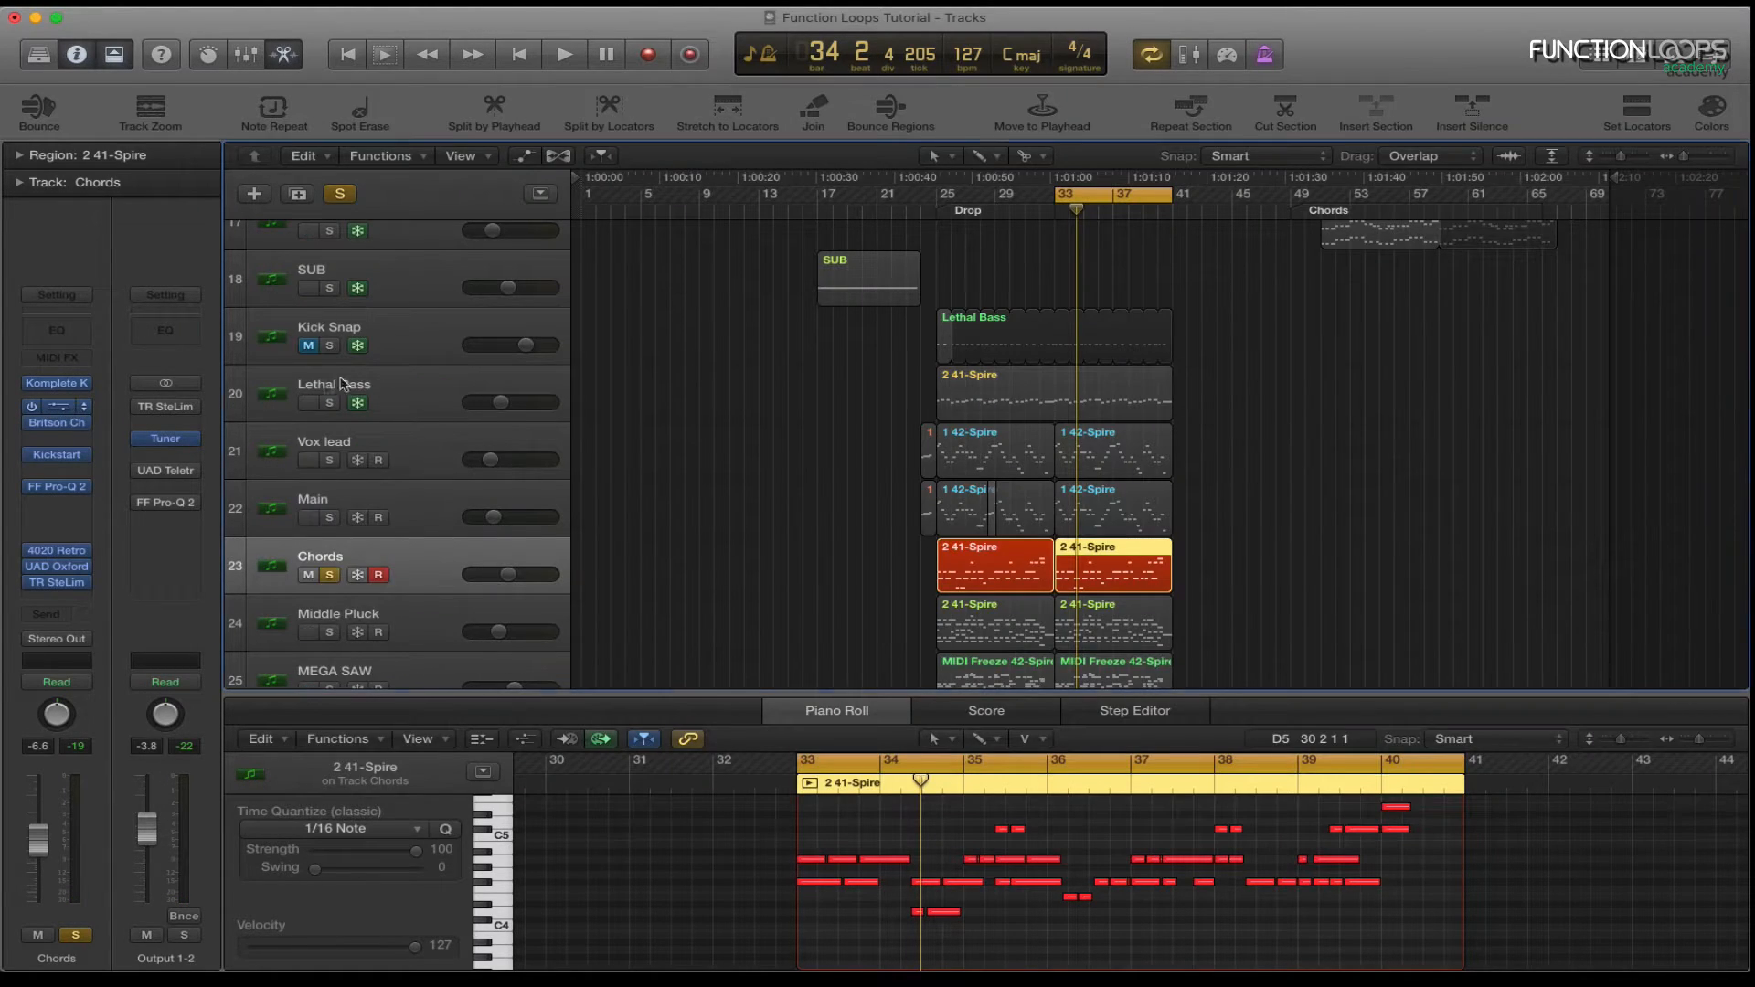
# Open UAD Valley People Dyna-mite on the Chords track and compare playback with the insert effects bypassed and enabled.
pyautogui.click(56, 405)
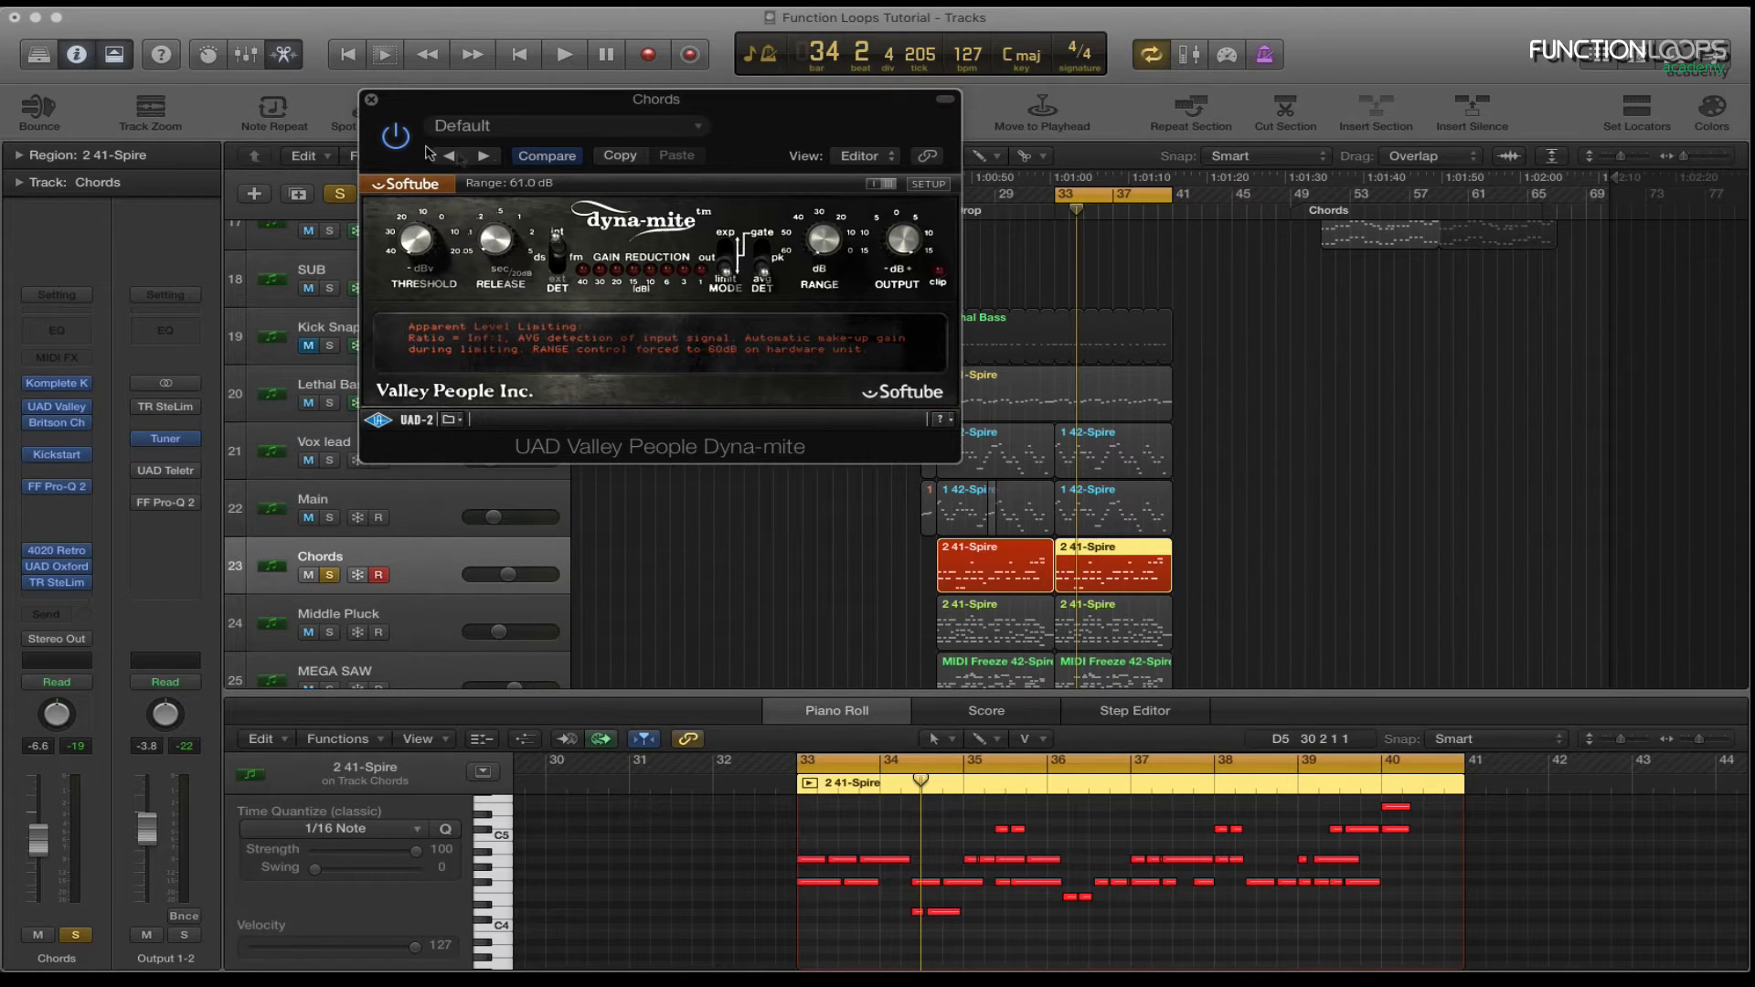
pyautogui.press('space')
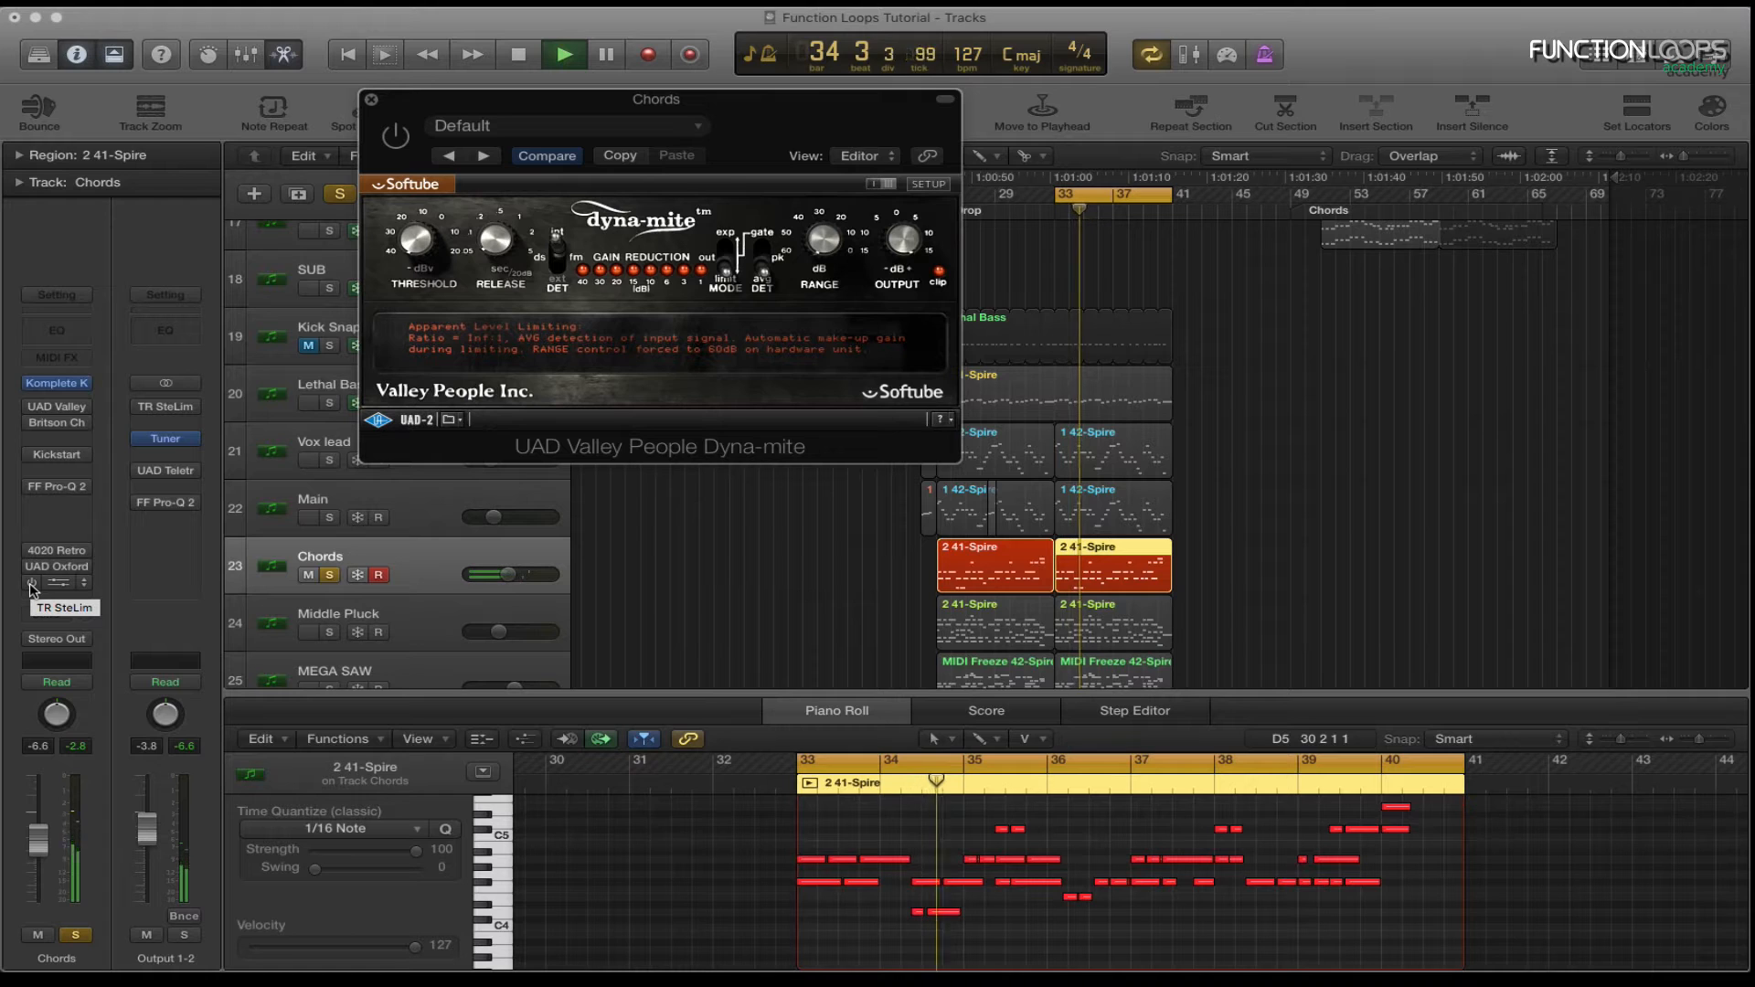
pyautogui.moveTo(32, 585); pyautogui.dragTo(32, 408)
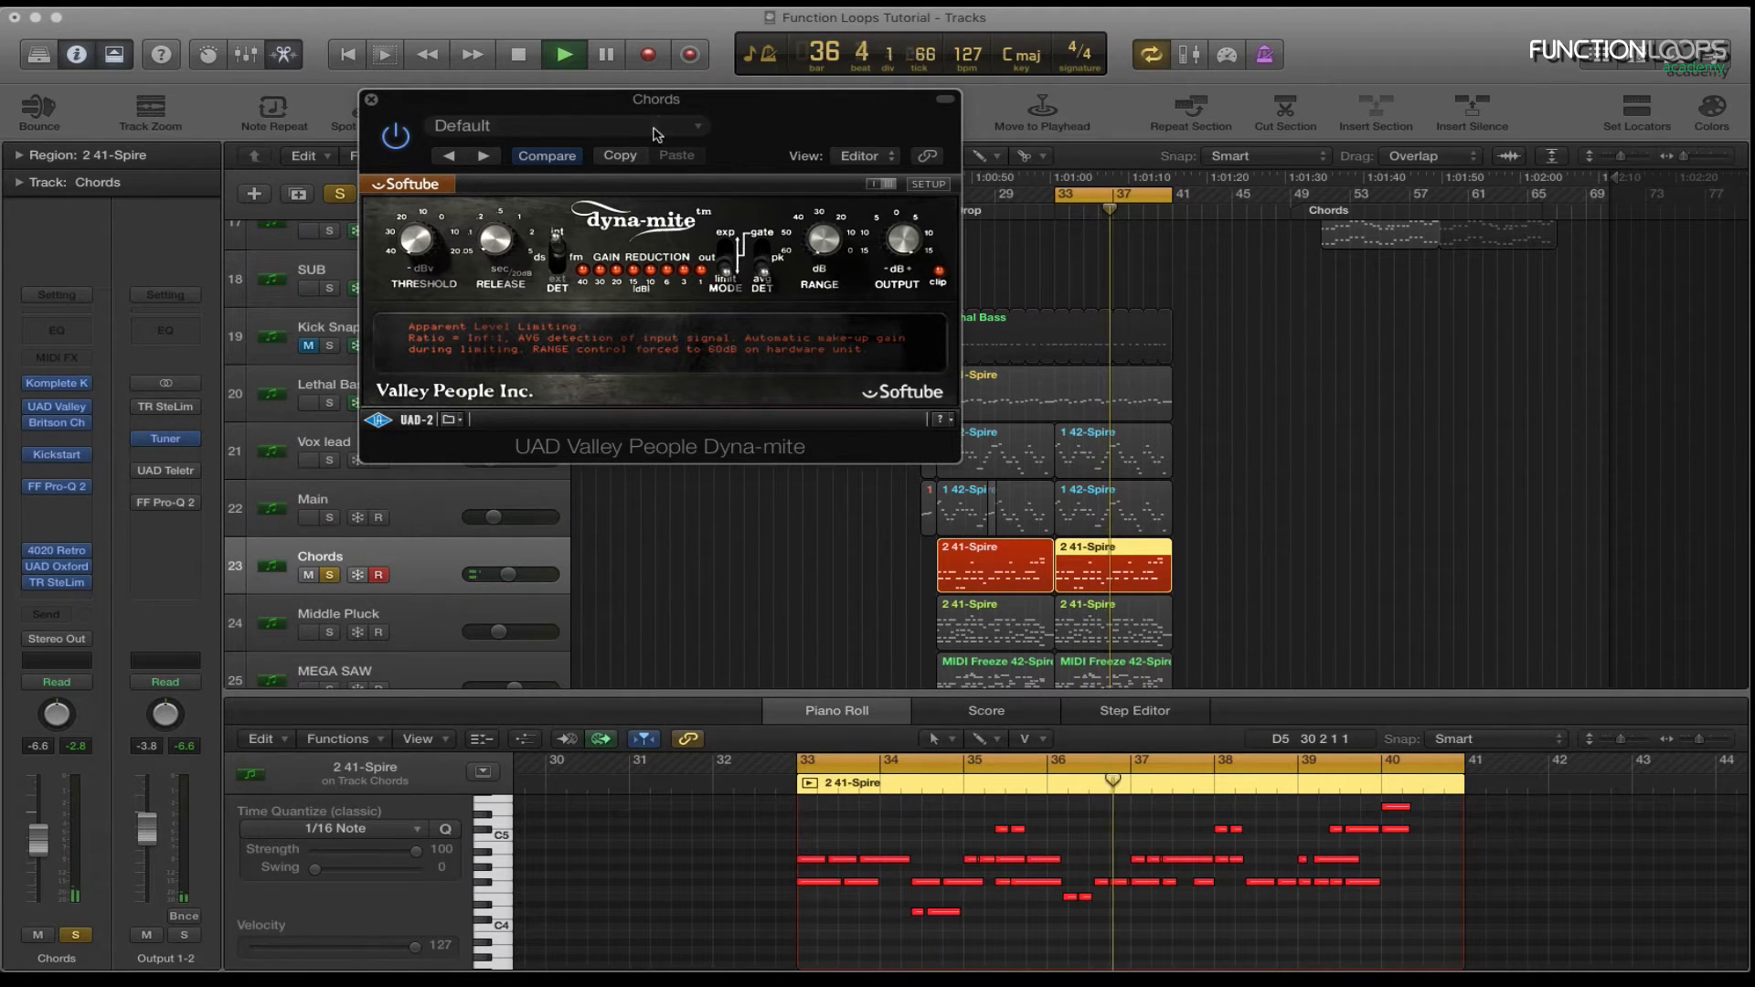
pyautogui.press('space')
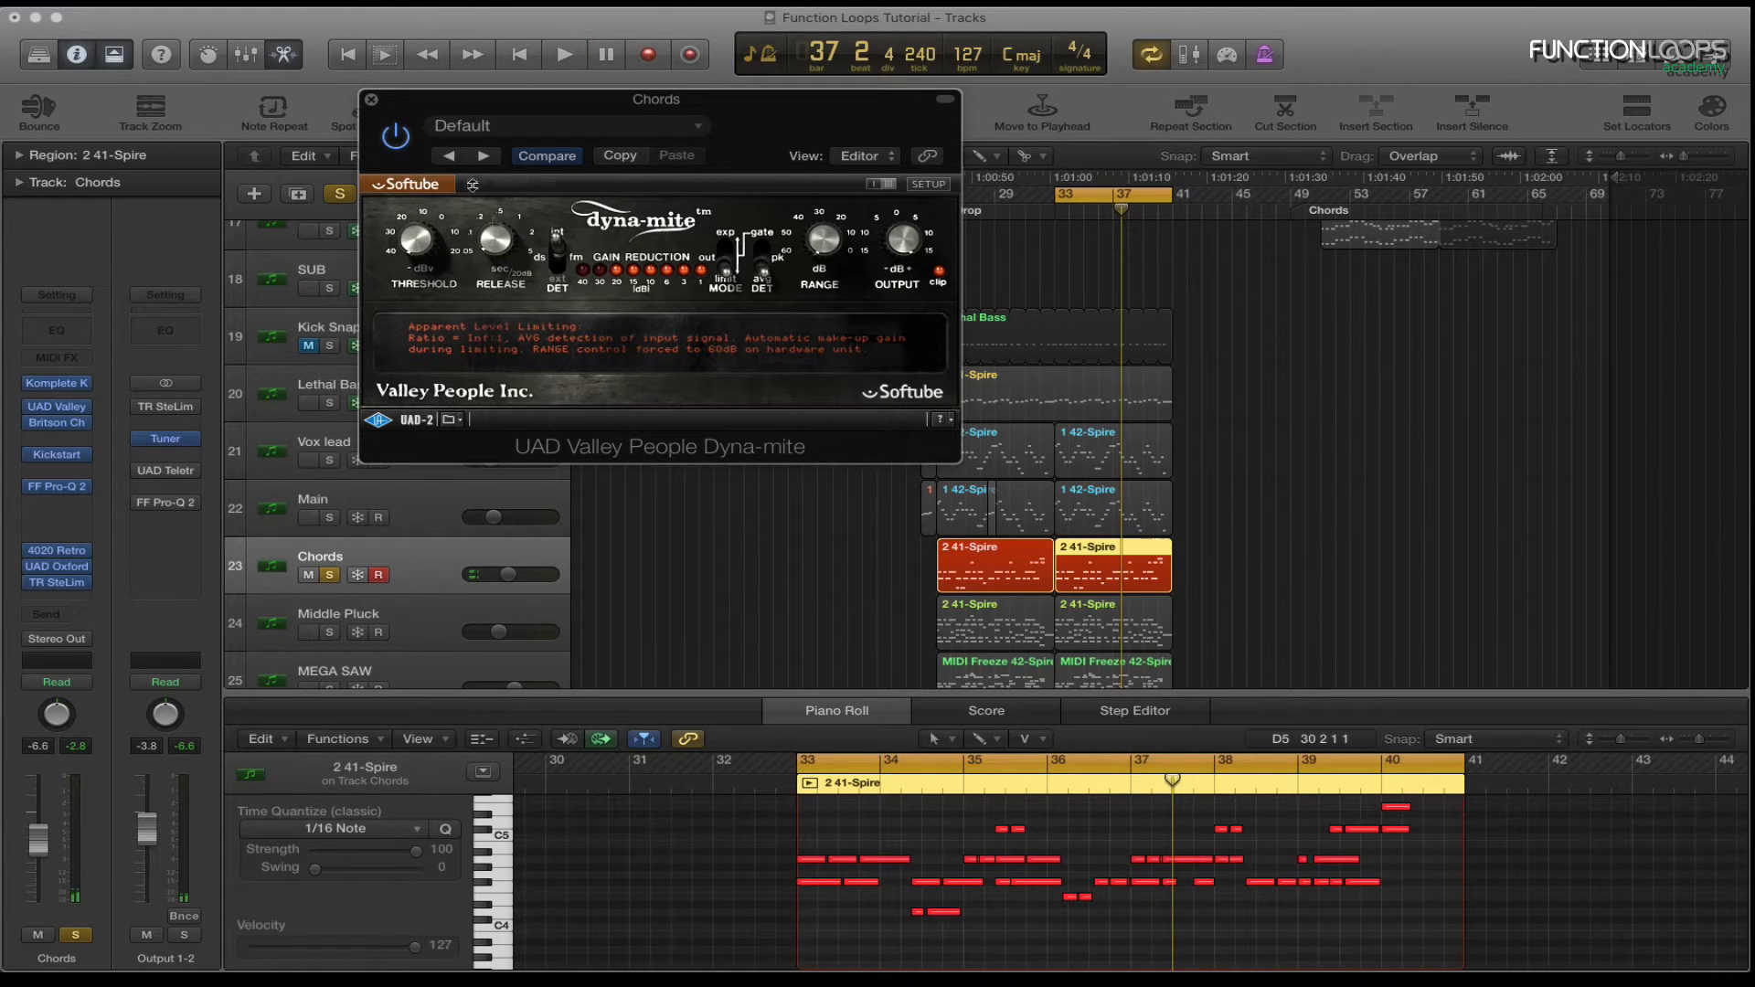
pyautogui.click(396, 137)
pyautogui.press('space')
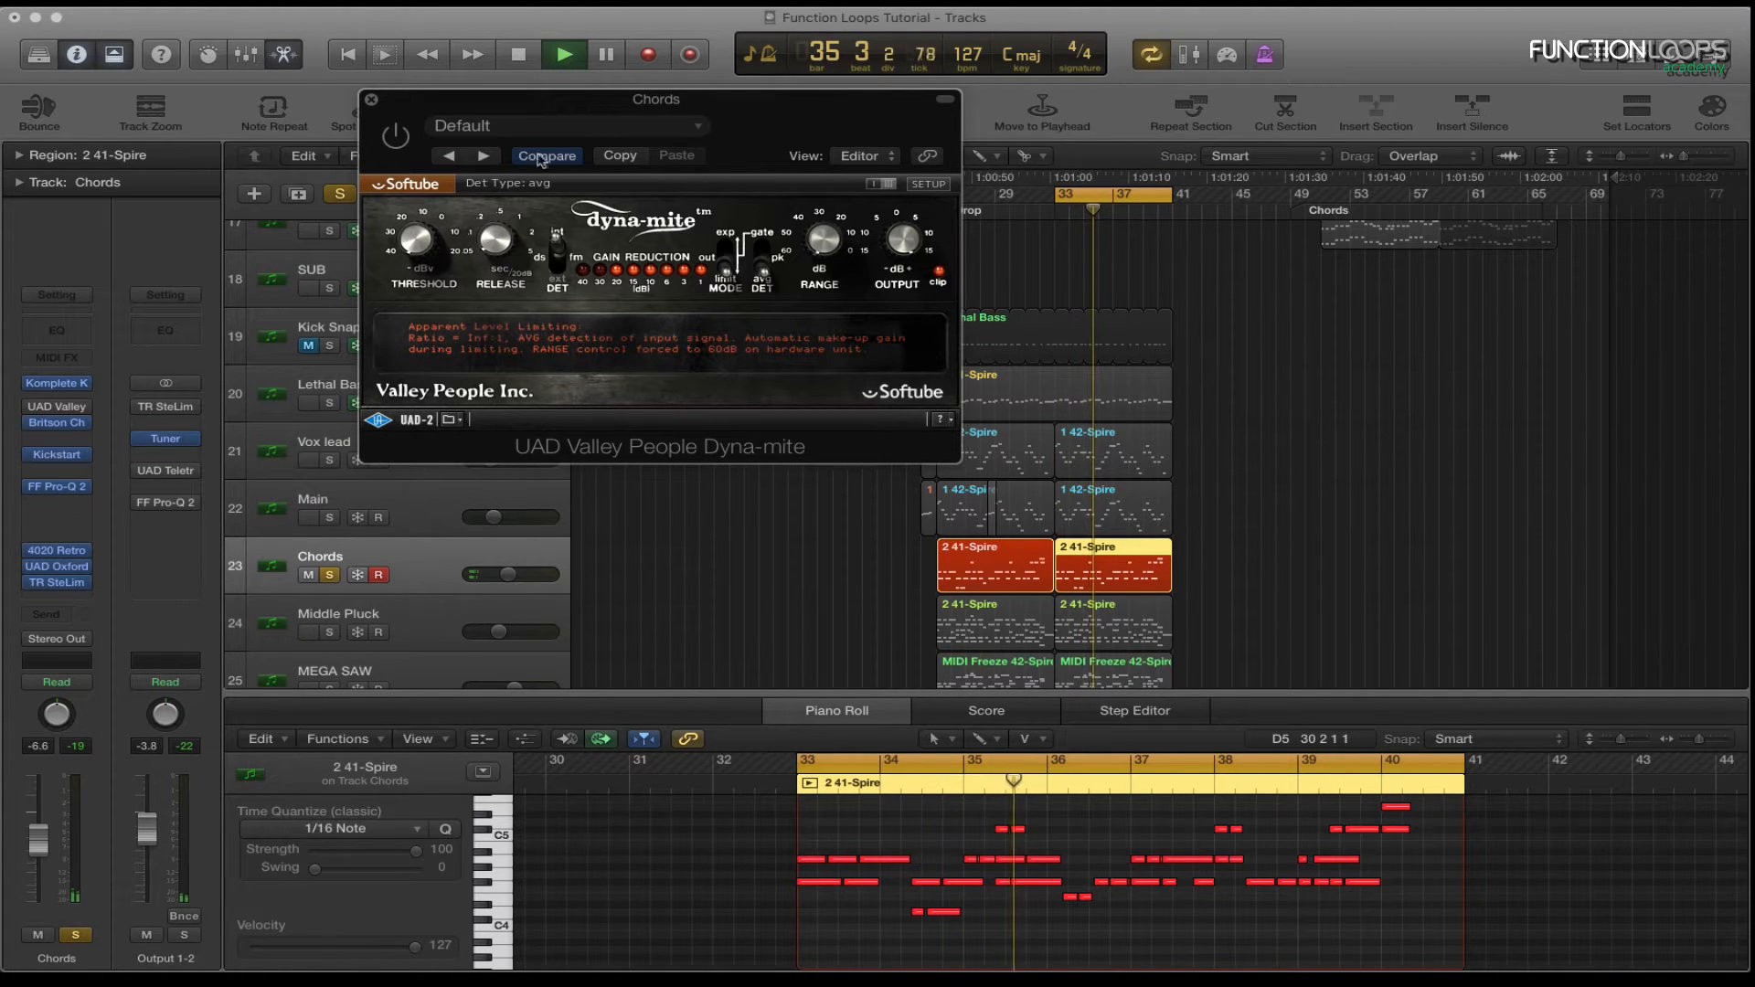
# Audition the Britson Channel on the Chords track with the following inserts bypassed, and close both open plug-ins.
pyautogui.click(57, 422)
pyautogui.moveTo(236, 78); pyautogui.dragTo(491, 94)
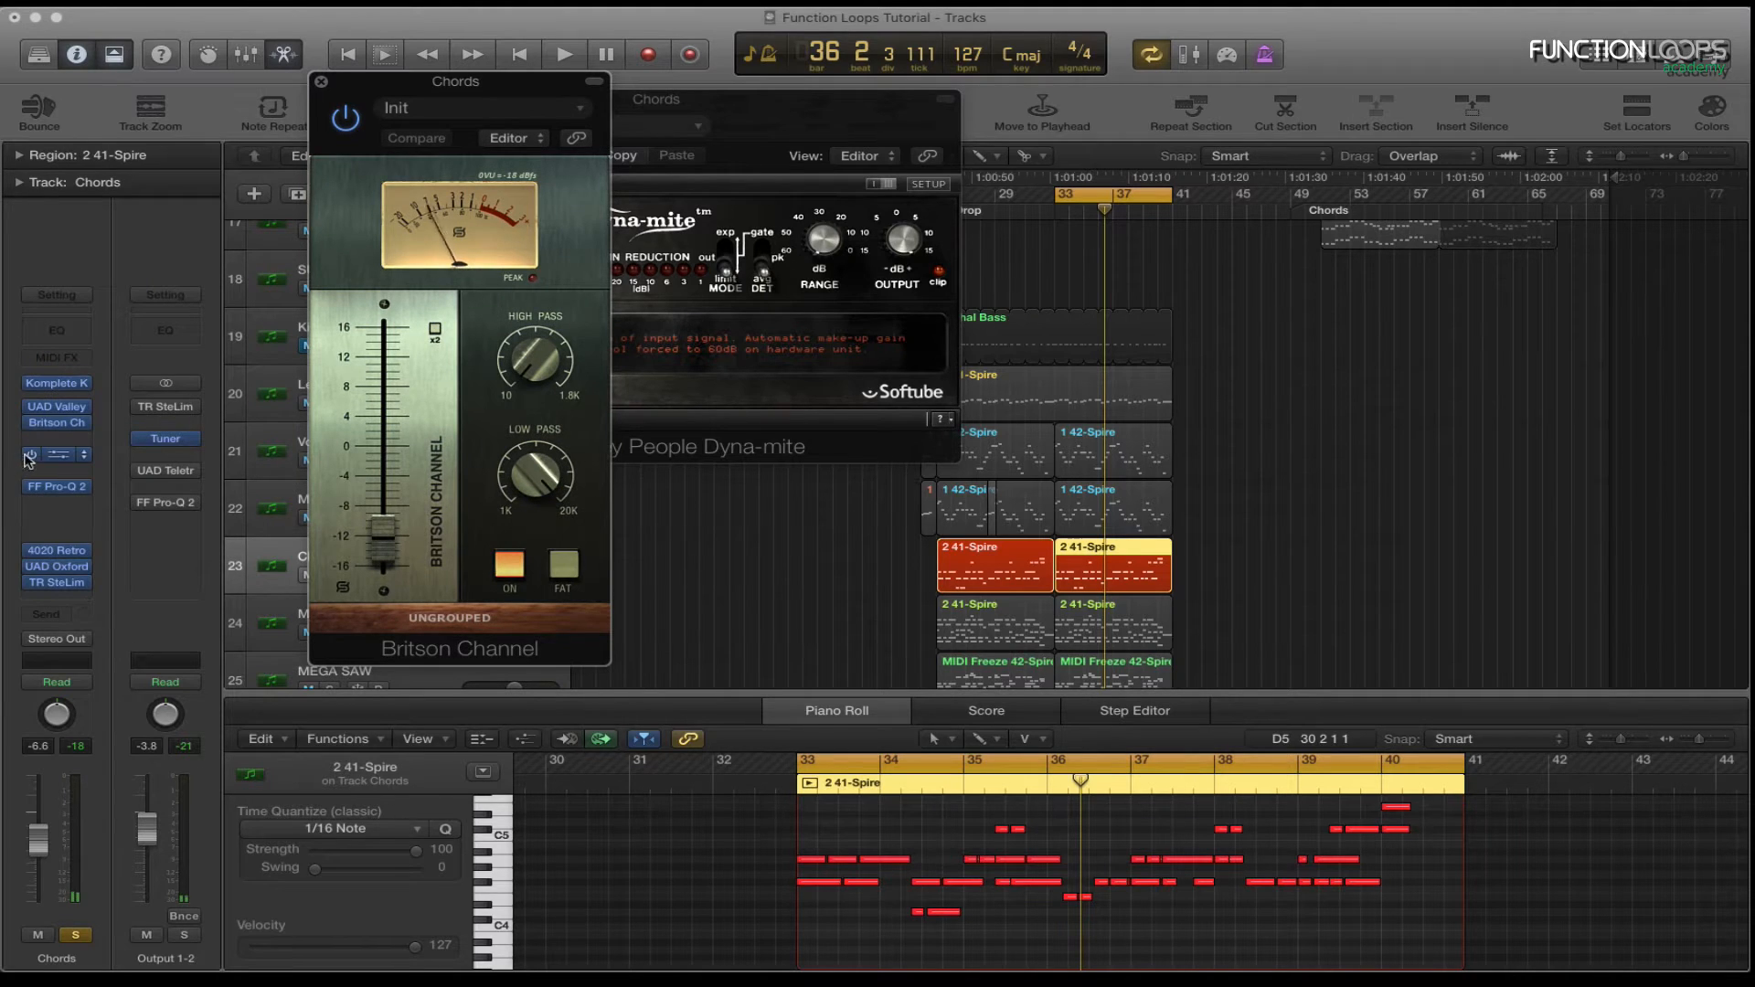
pyautogui.press('space')
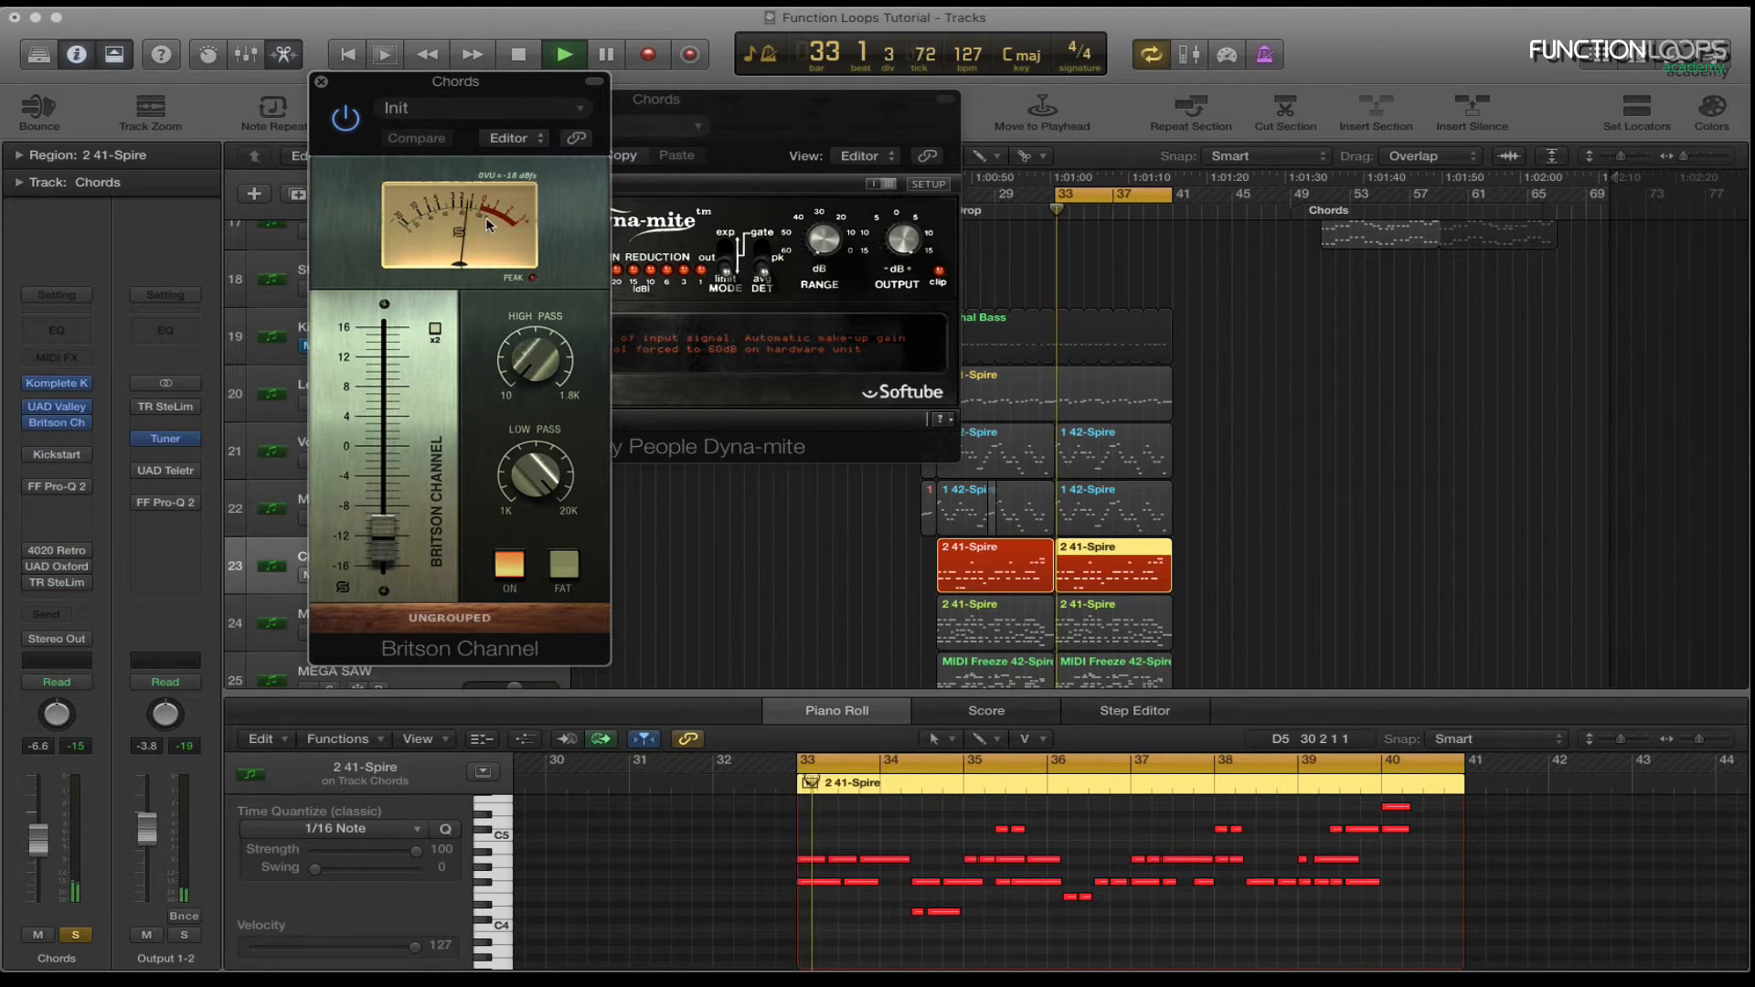
pyautogui.click(321, 81)
pyautogui.click(372, 100)
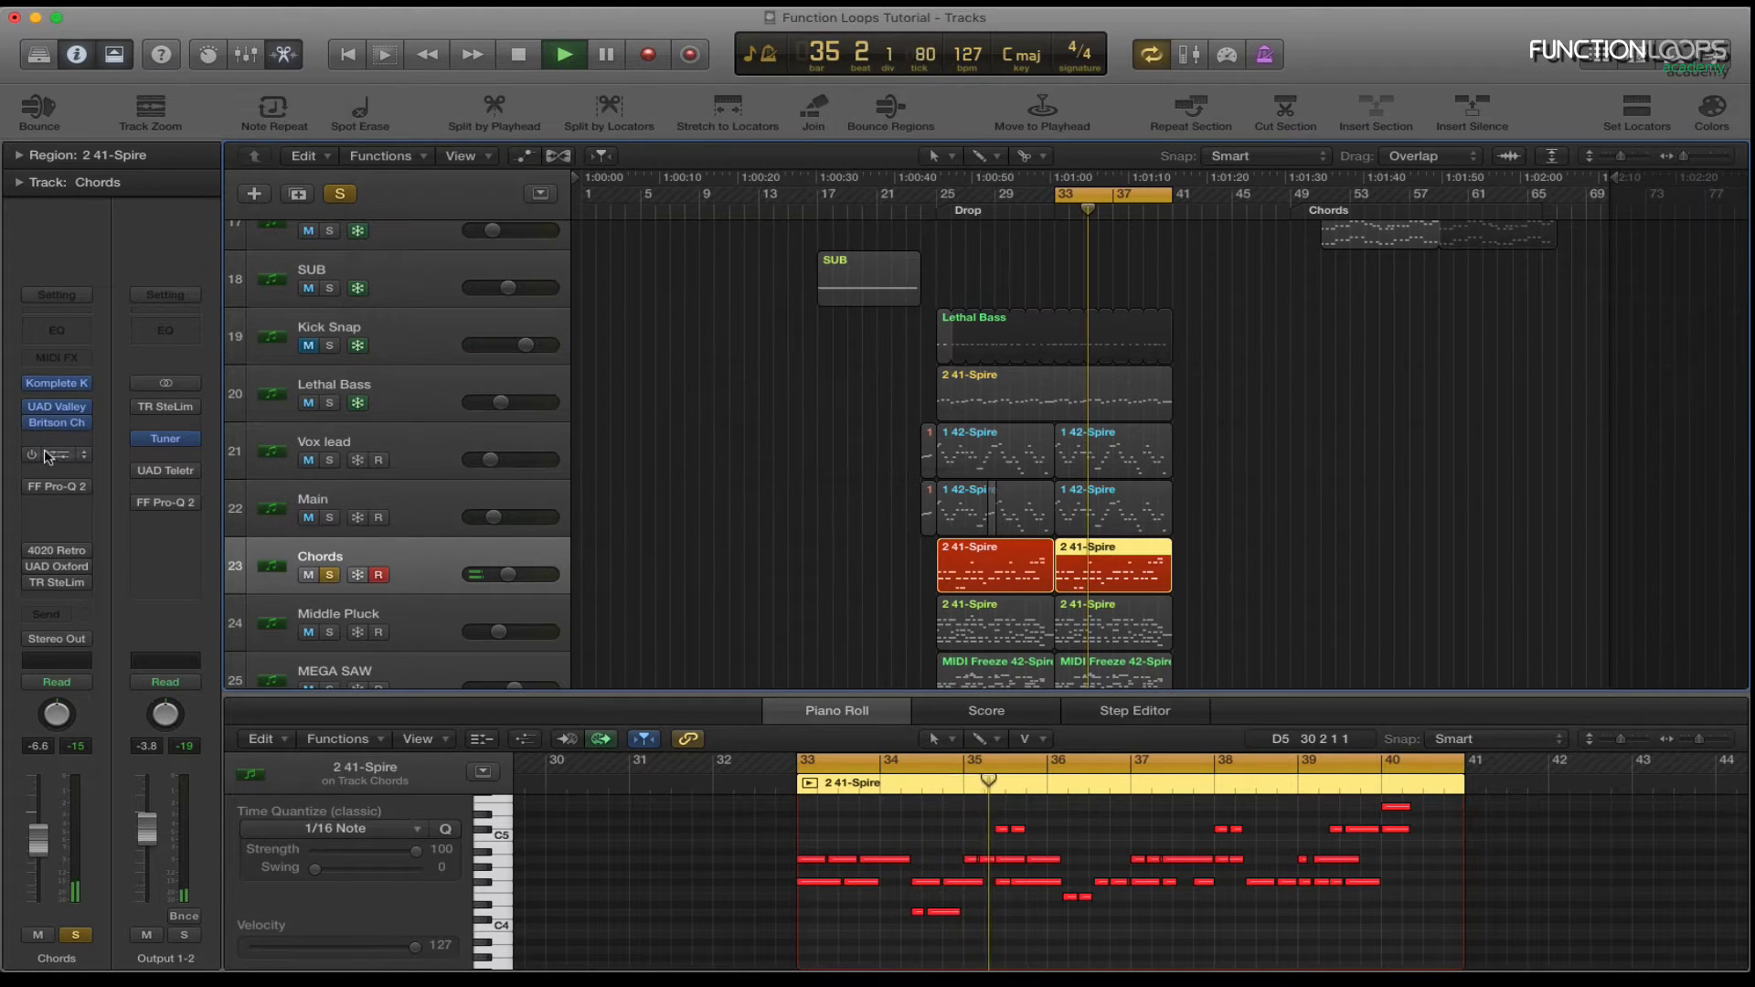
# Audition Kickstart on the Chords track by toggling its bypass during playback, stop playback, and close the plug-in.
pyautogui.click(53, 455)
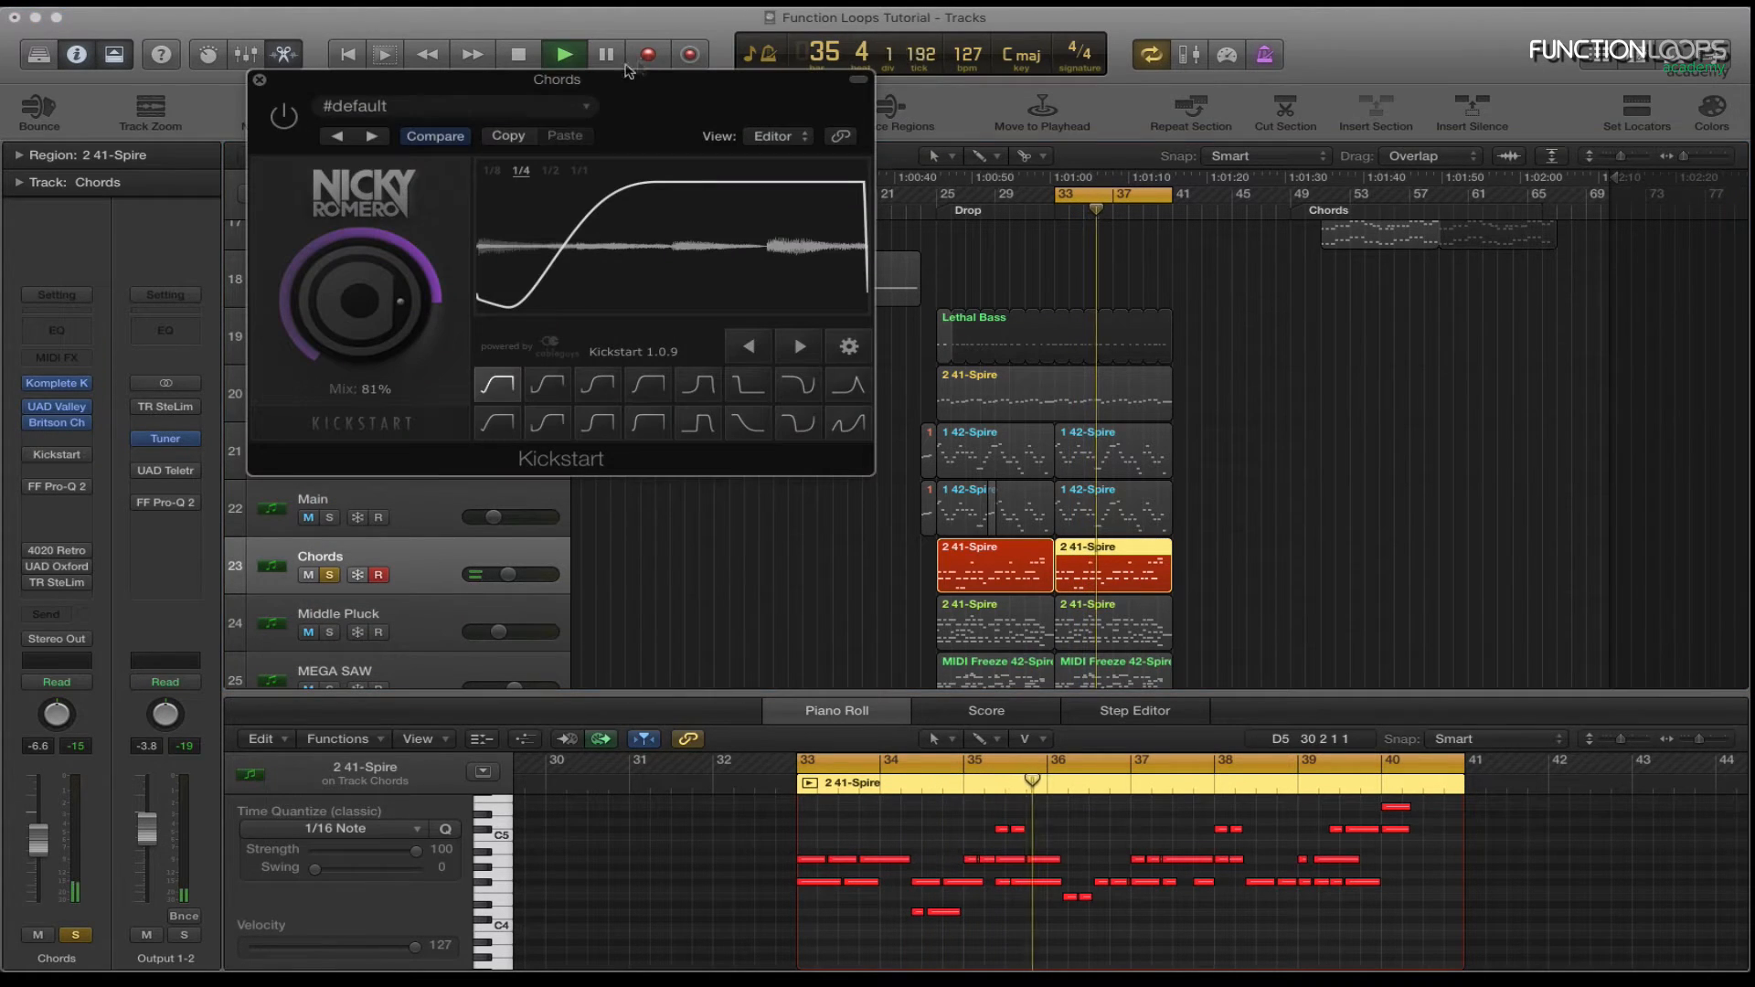
pyautogui.click(289, 119)
pyautogui.click(285, 117)
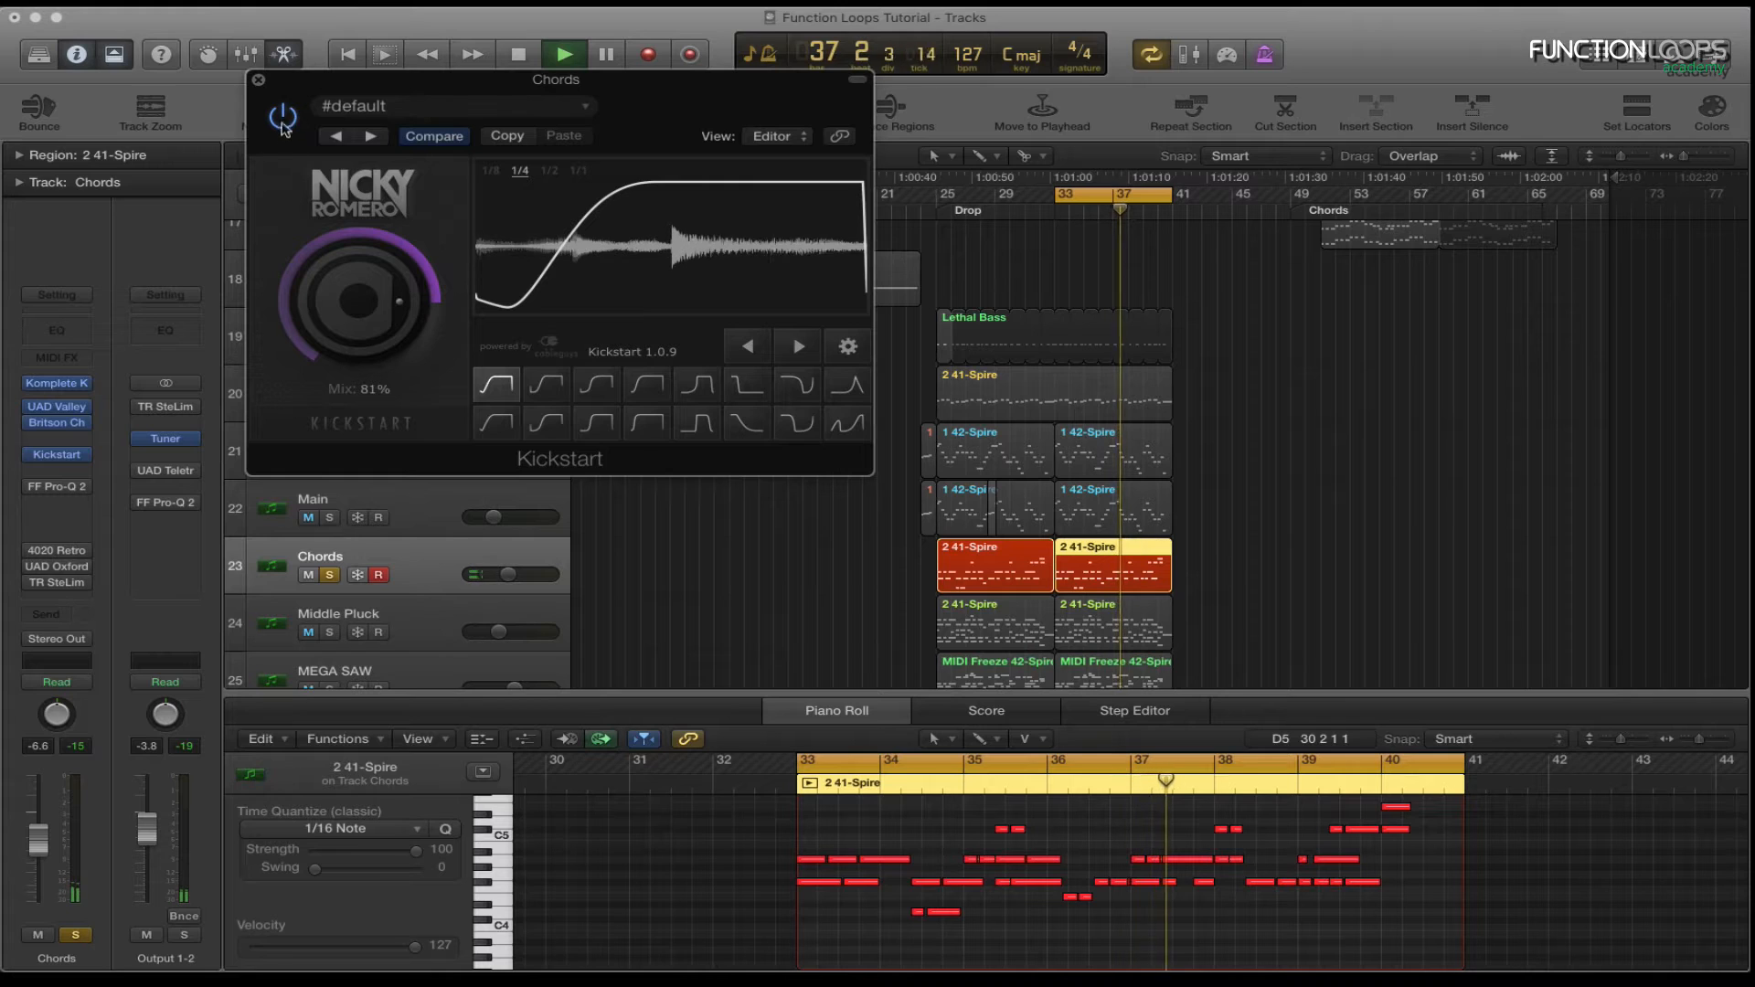
pyautogui.press('space')
pyautogui.click(257, 83)
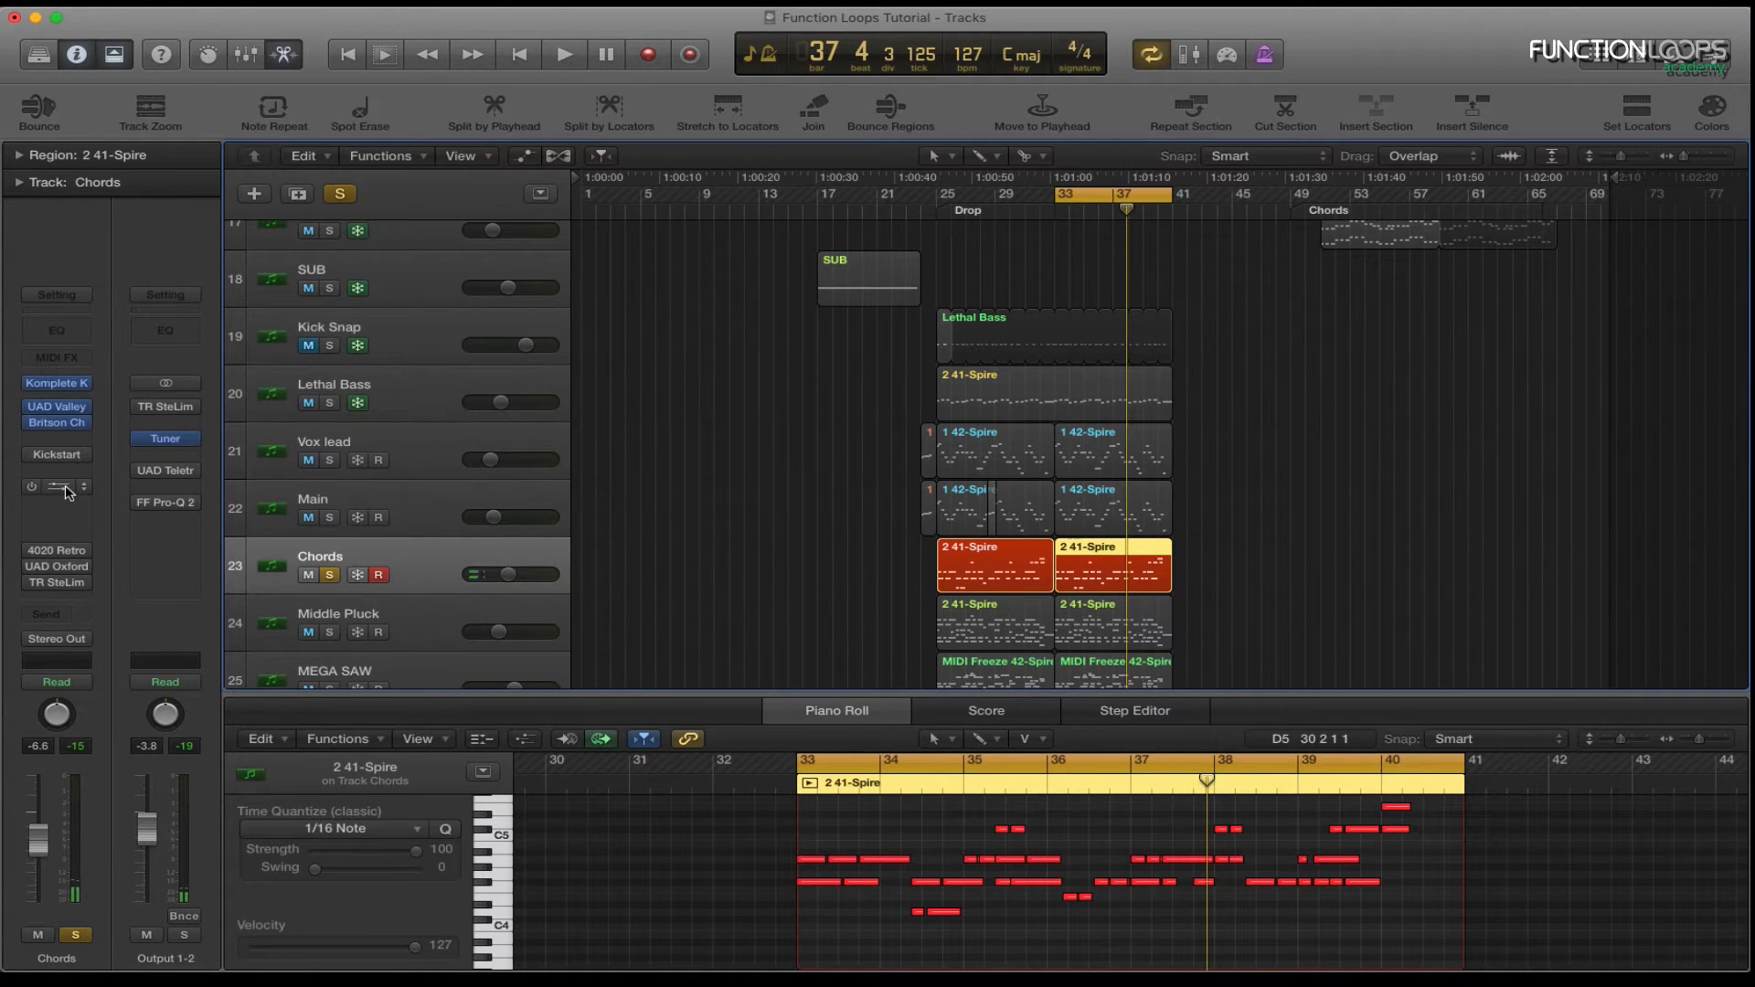
# Open FF Pro-Q 2 on the Chords track, enable it during playback, and audition its low-frequency boost band in isolation.
pyautogui.click(65, 488)
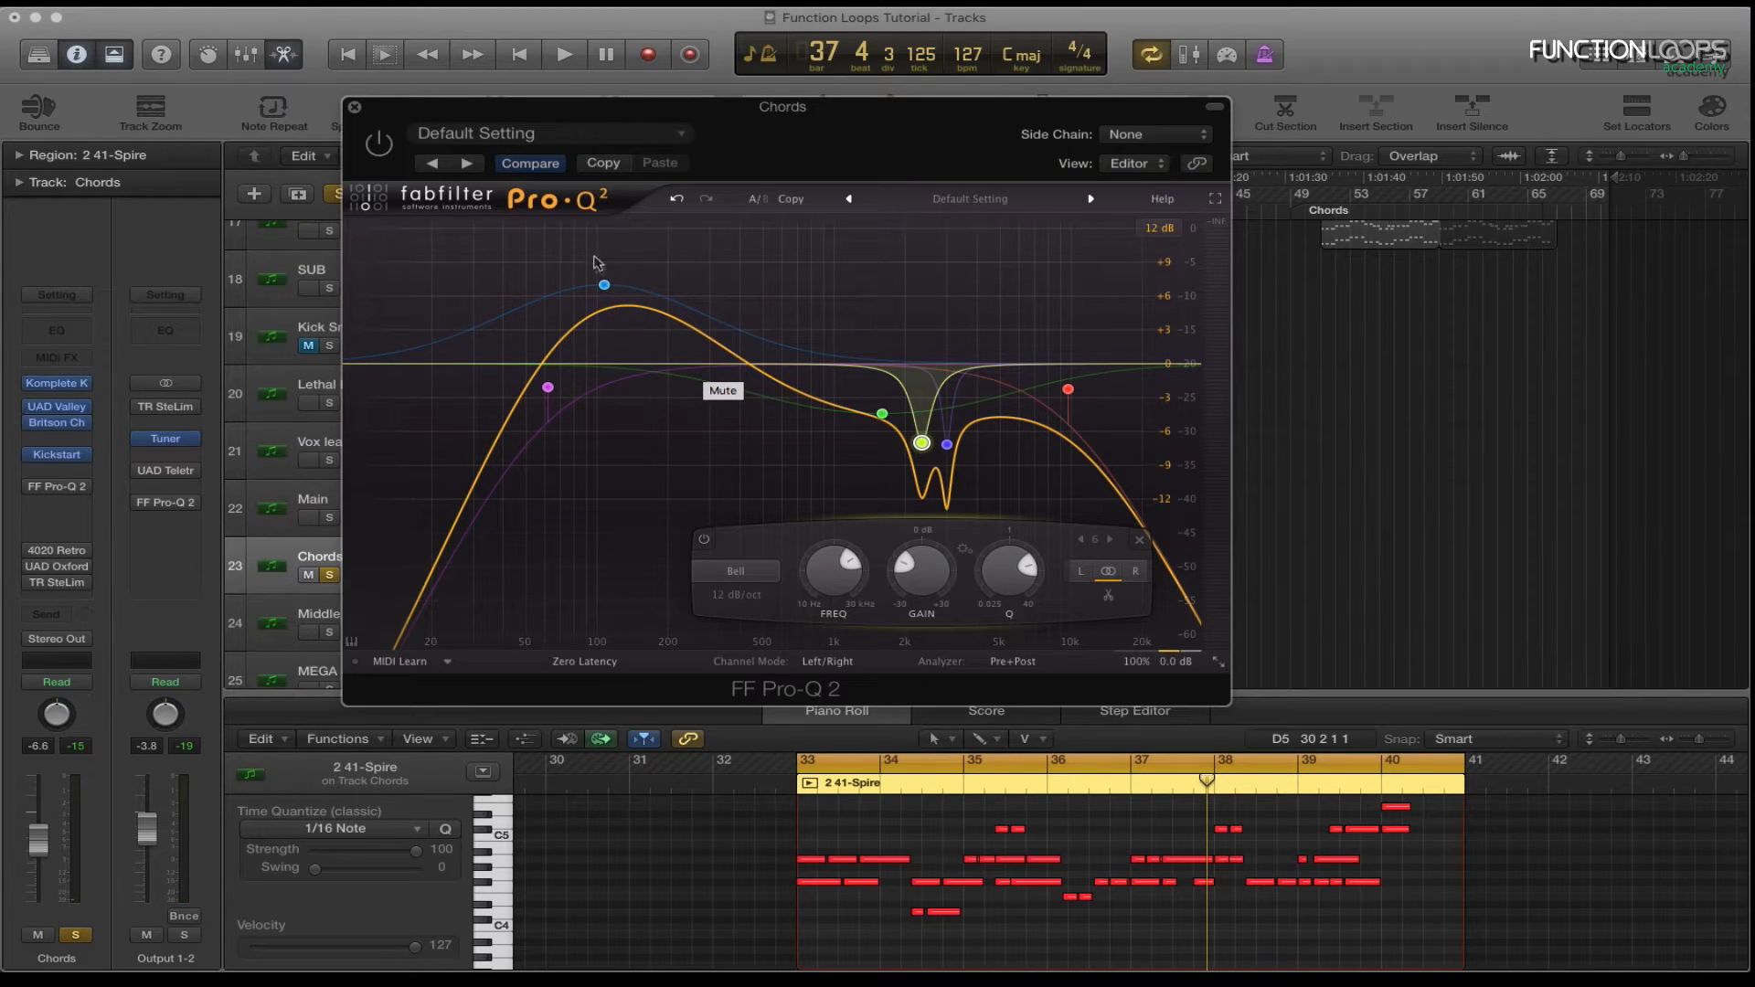
pyautogui.press('space')
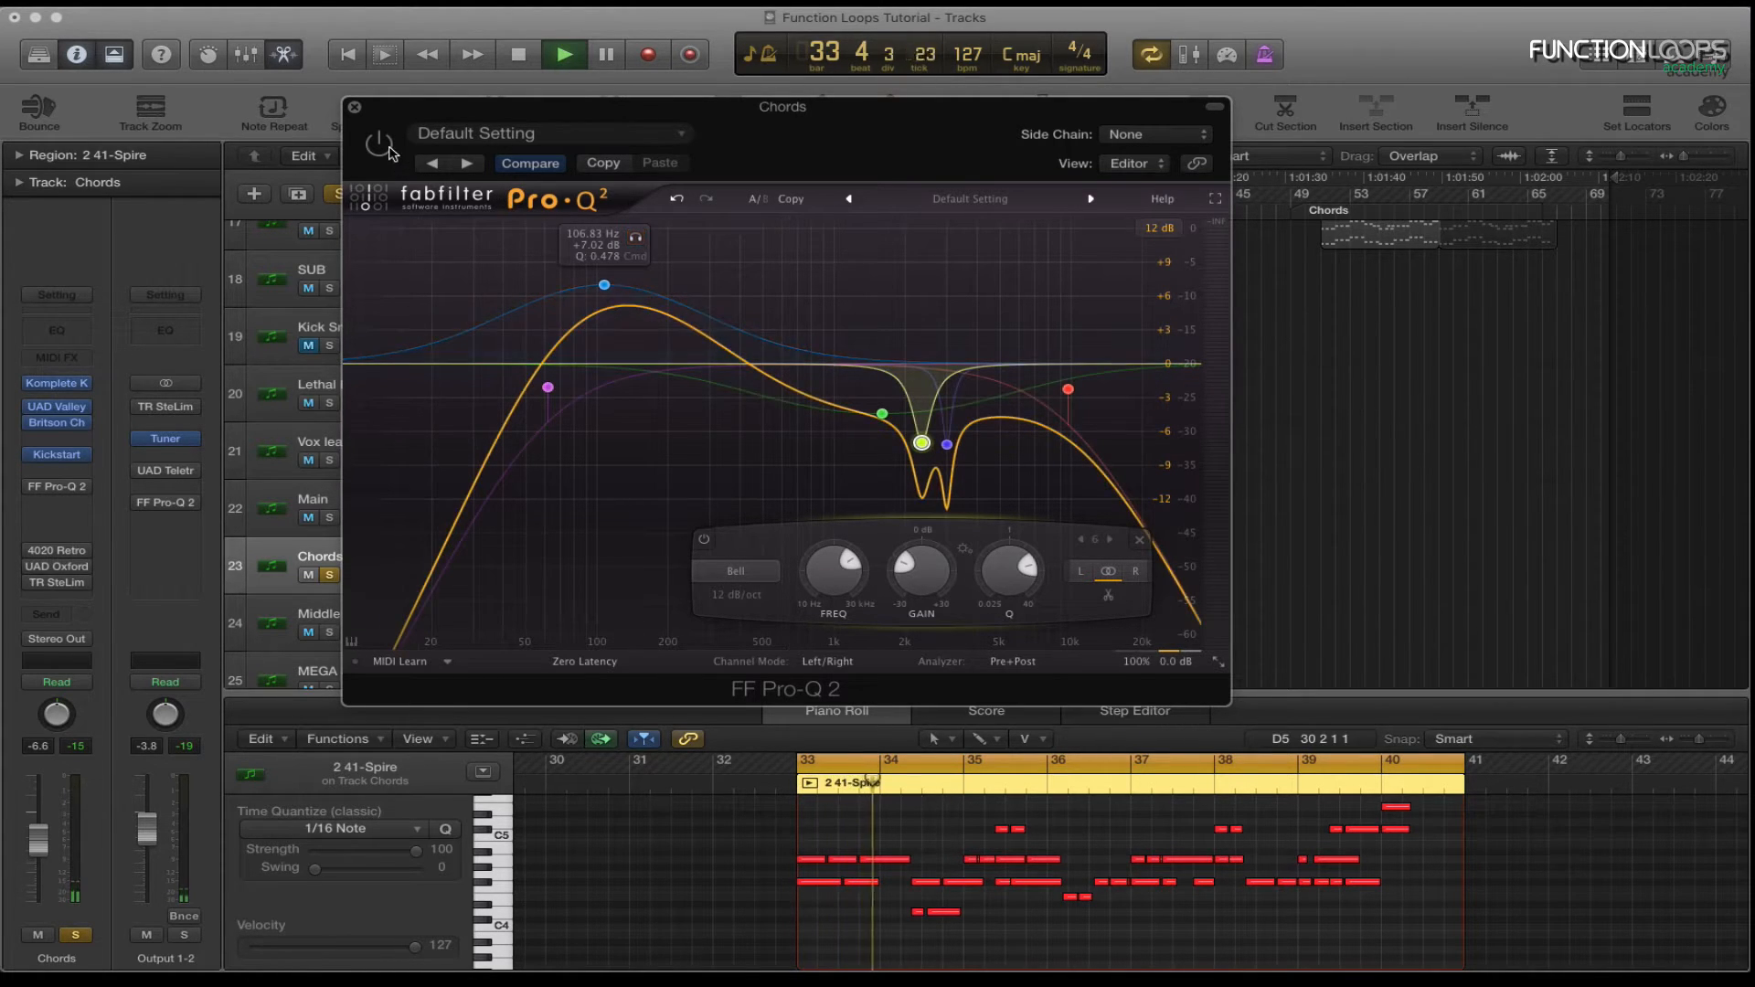
pyautogui.click(635, 239)
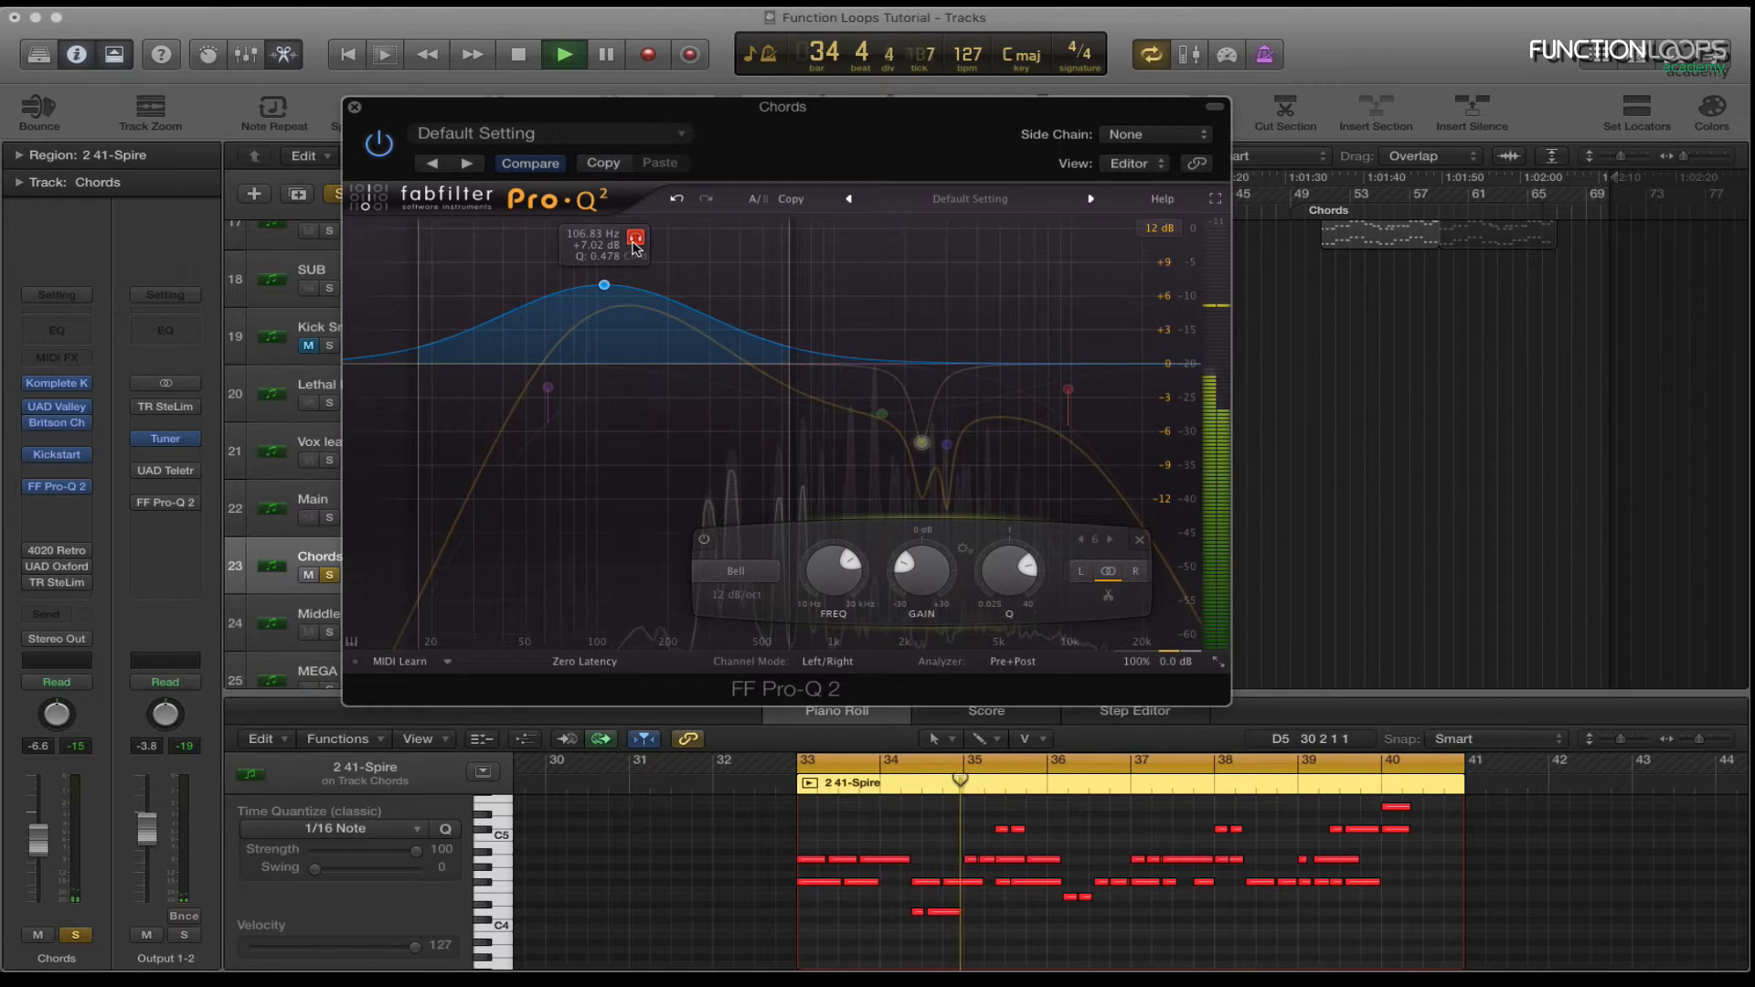
# Audition the high-cut band and the upper narrow notch of FF Pro-Q 2 in isolation, stop playback, and close the plug-in.
pyautogui.moveTo(1073, 384)
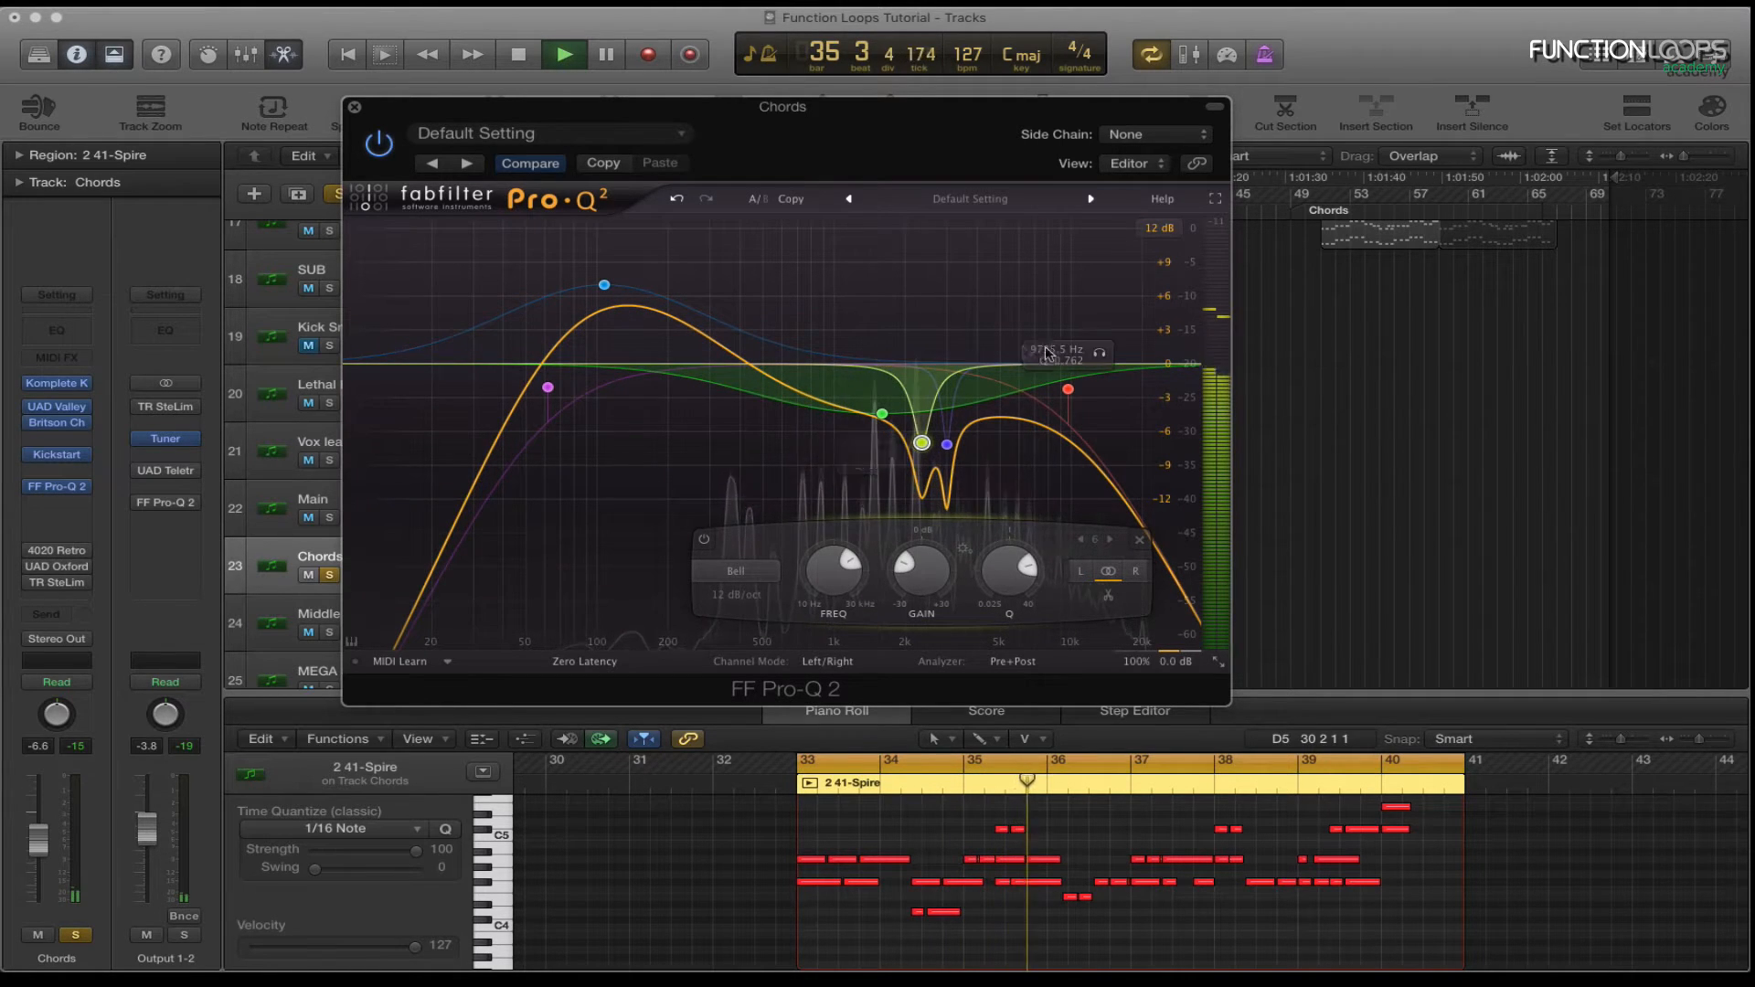
pyautogui.click(1101, 354)
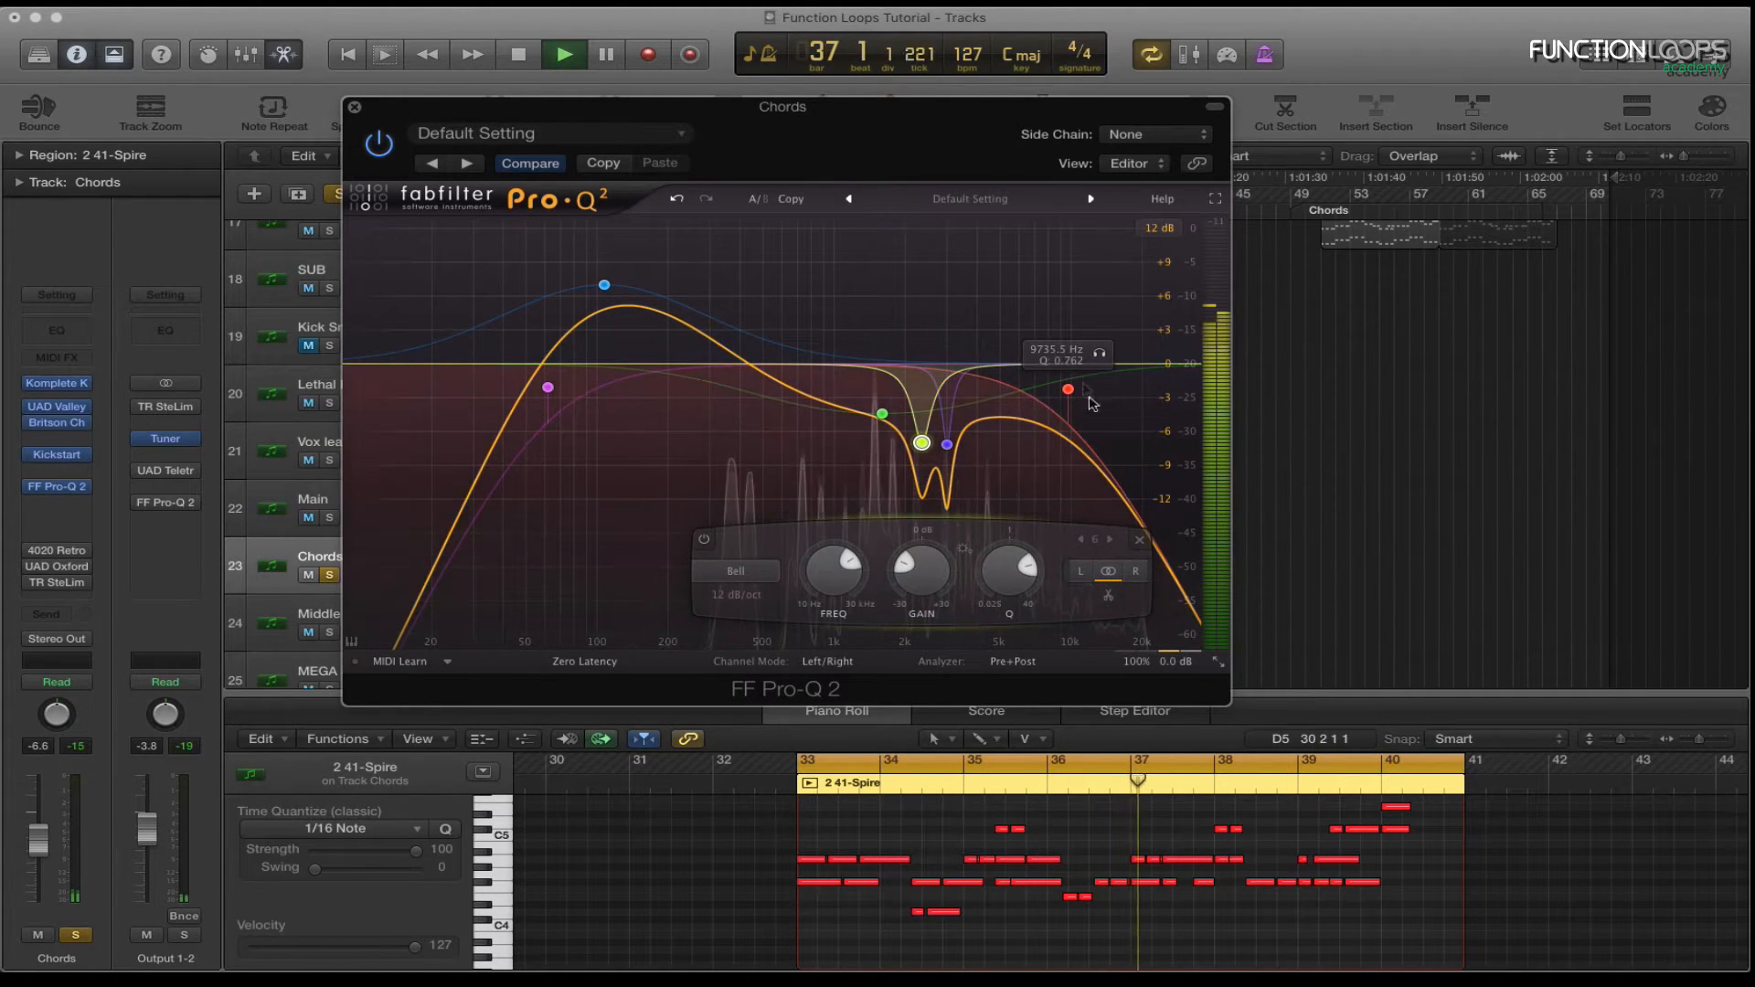
pyautogui.moveTo(966, 446)
pyautogui.click(979, 478)
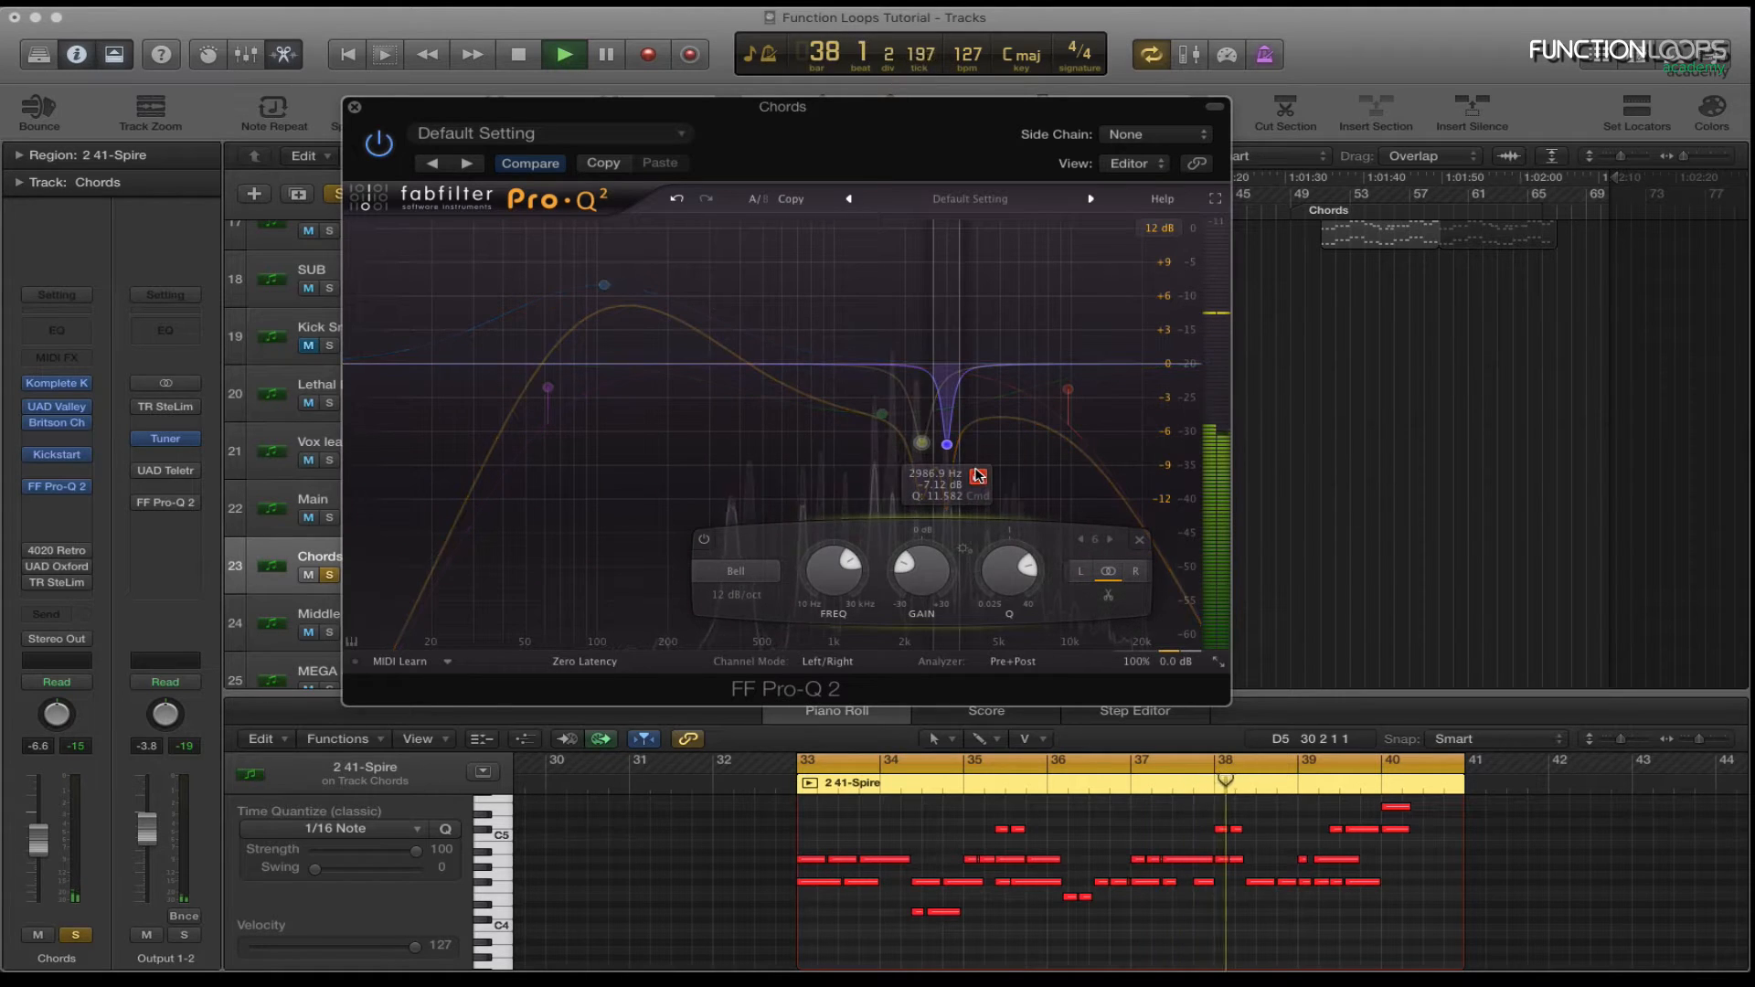
pyautogui.press('space')
pyautogui.click(354, 108)
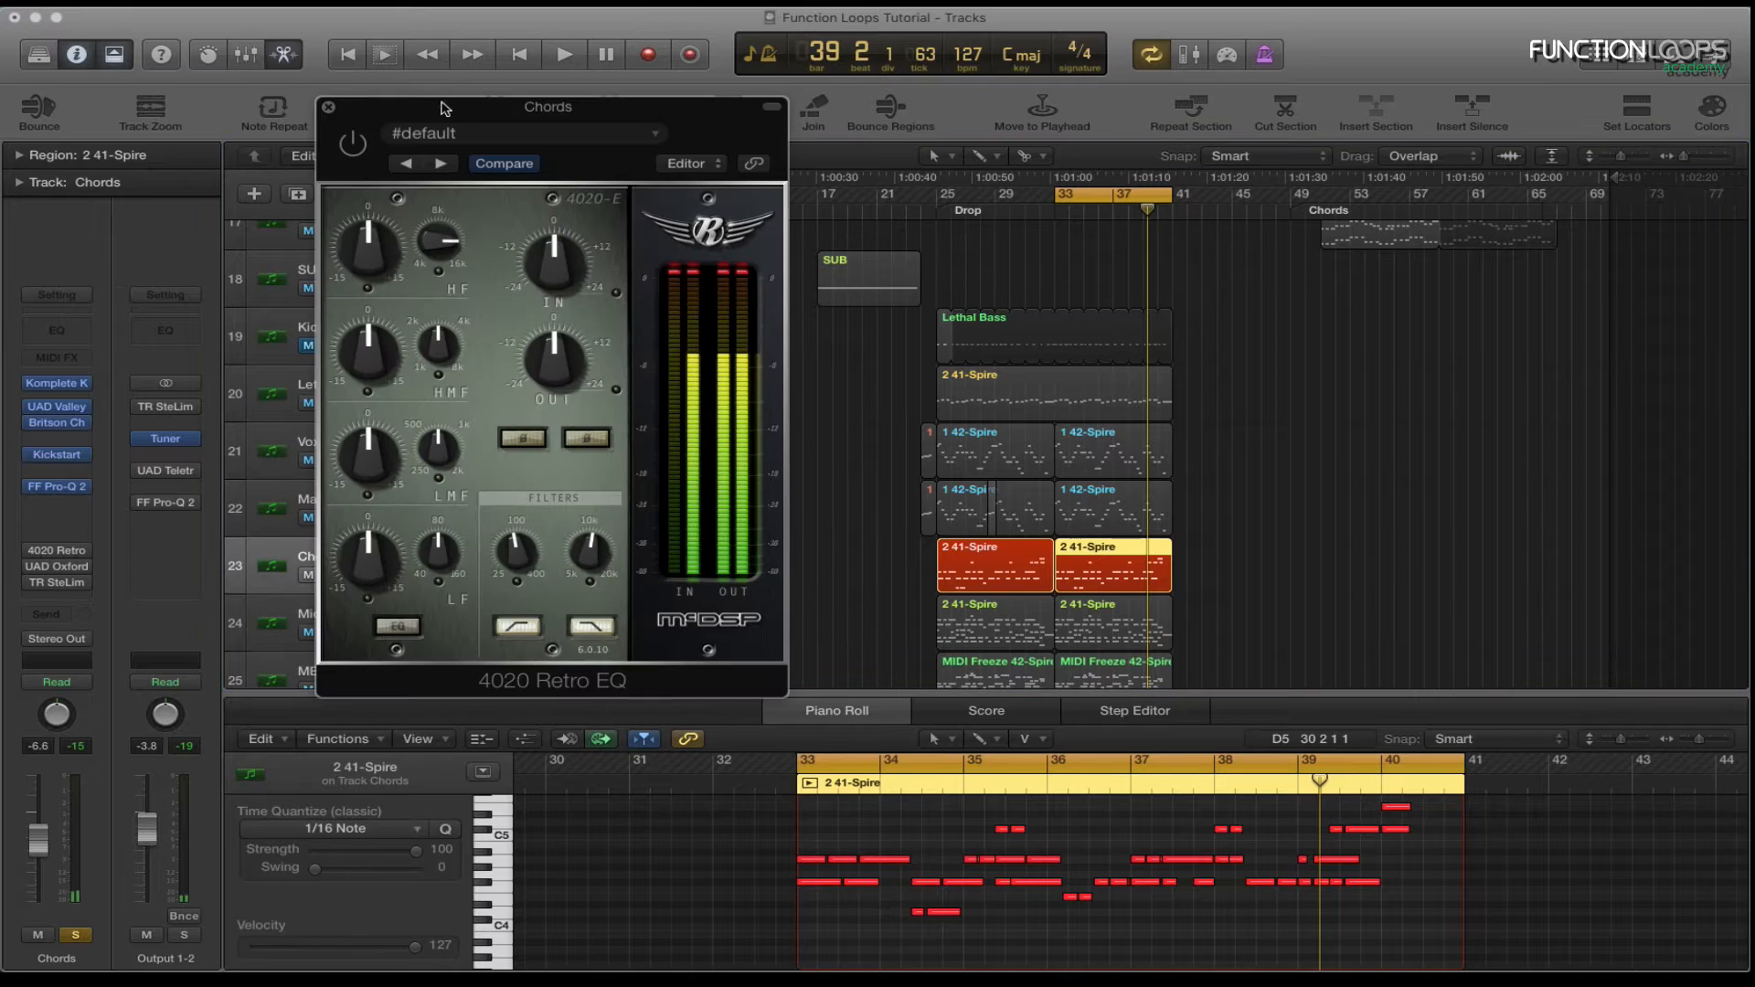
# Audition the 4020 Retro EQ on the Chords track with the loop playing, and close the plug-in.
pyautogui.moveTo(442, 106); pyautogui.dragTo(620, 113)
pyautogui.press('space')
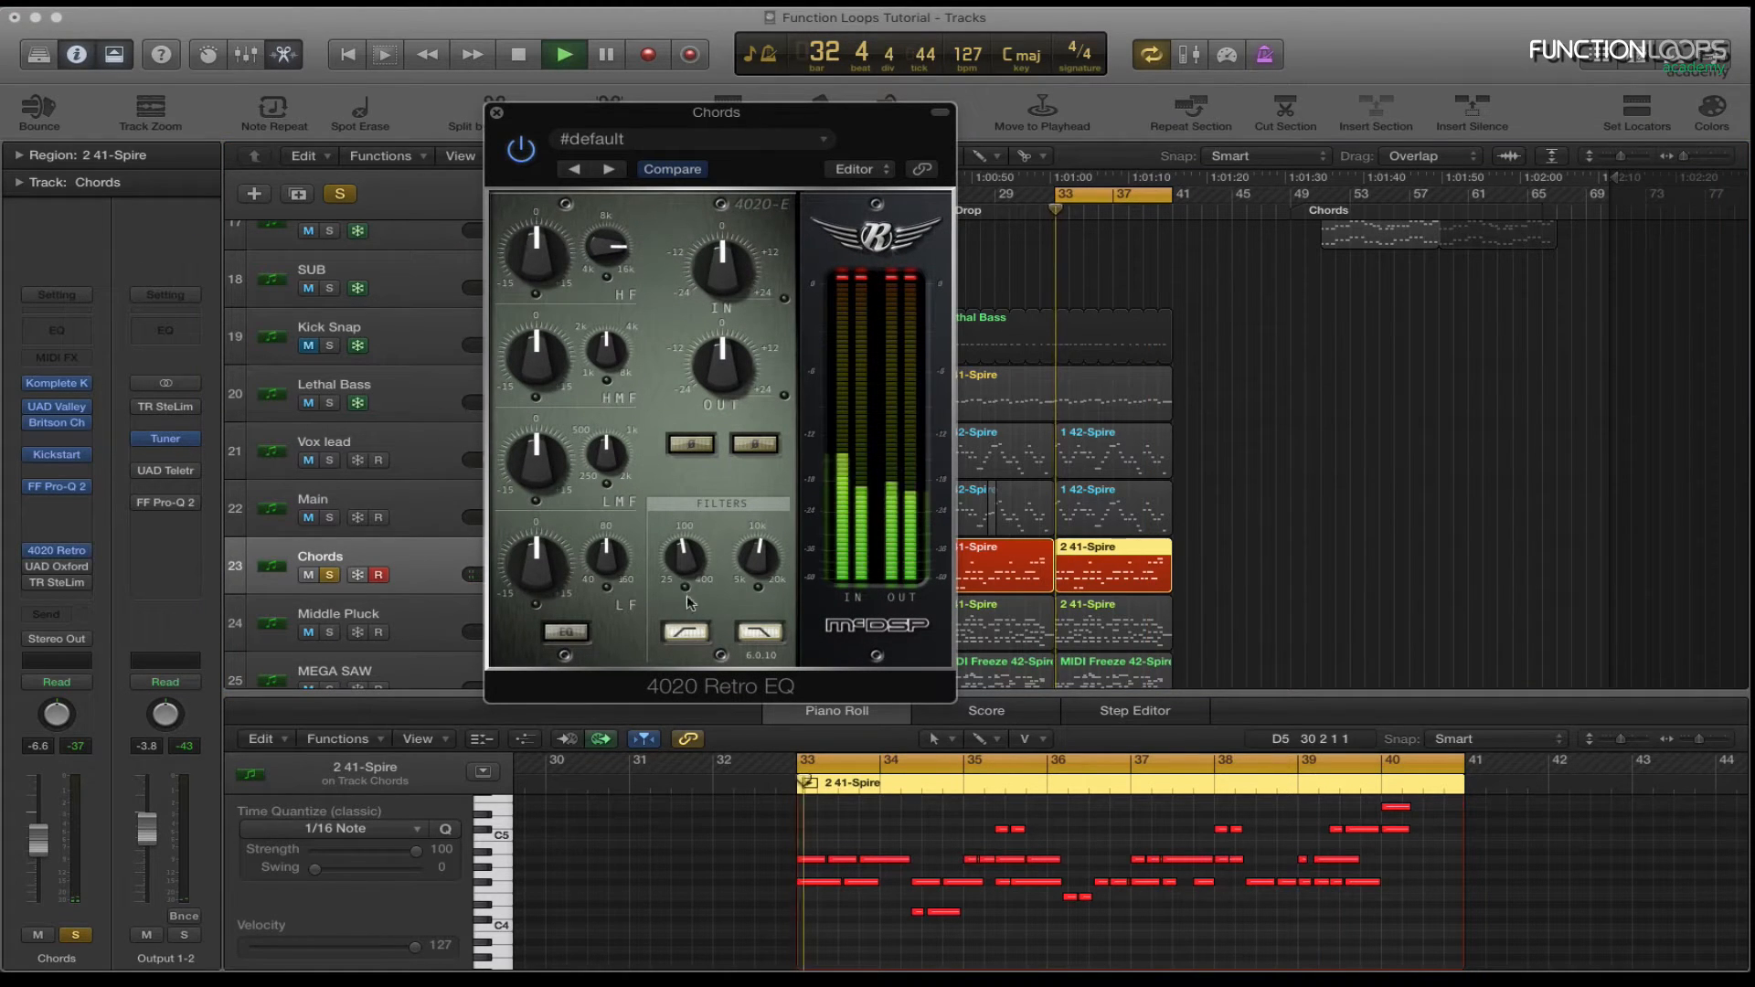
pyautogui.click(497, 111)
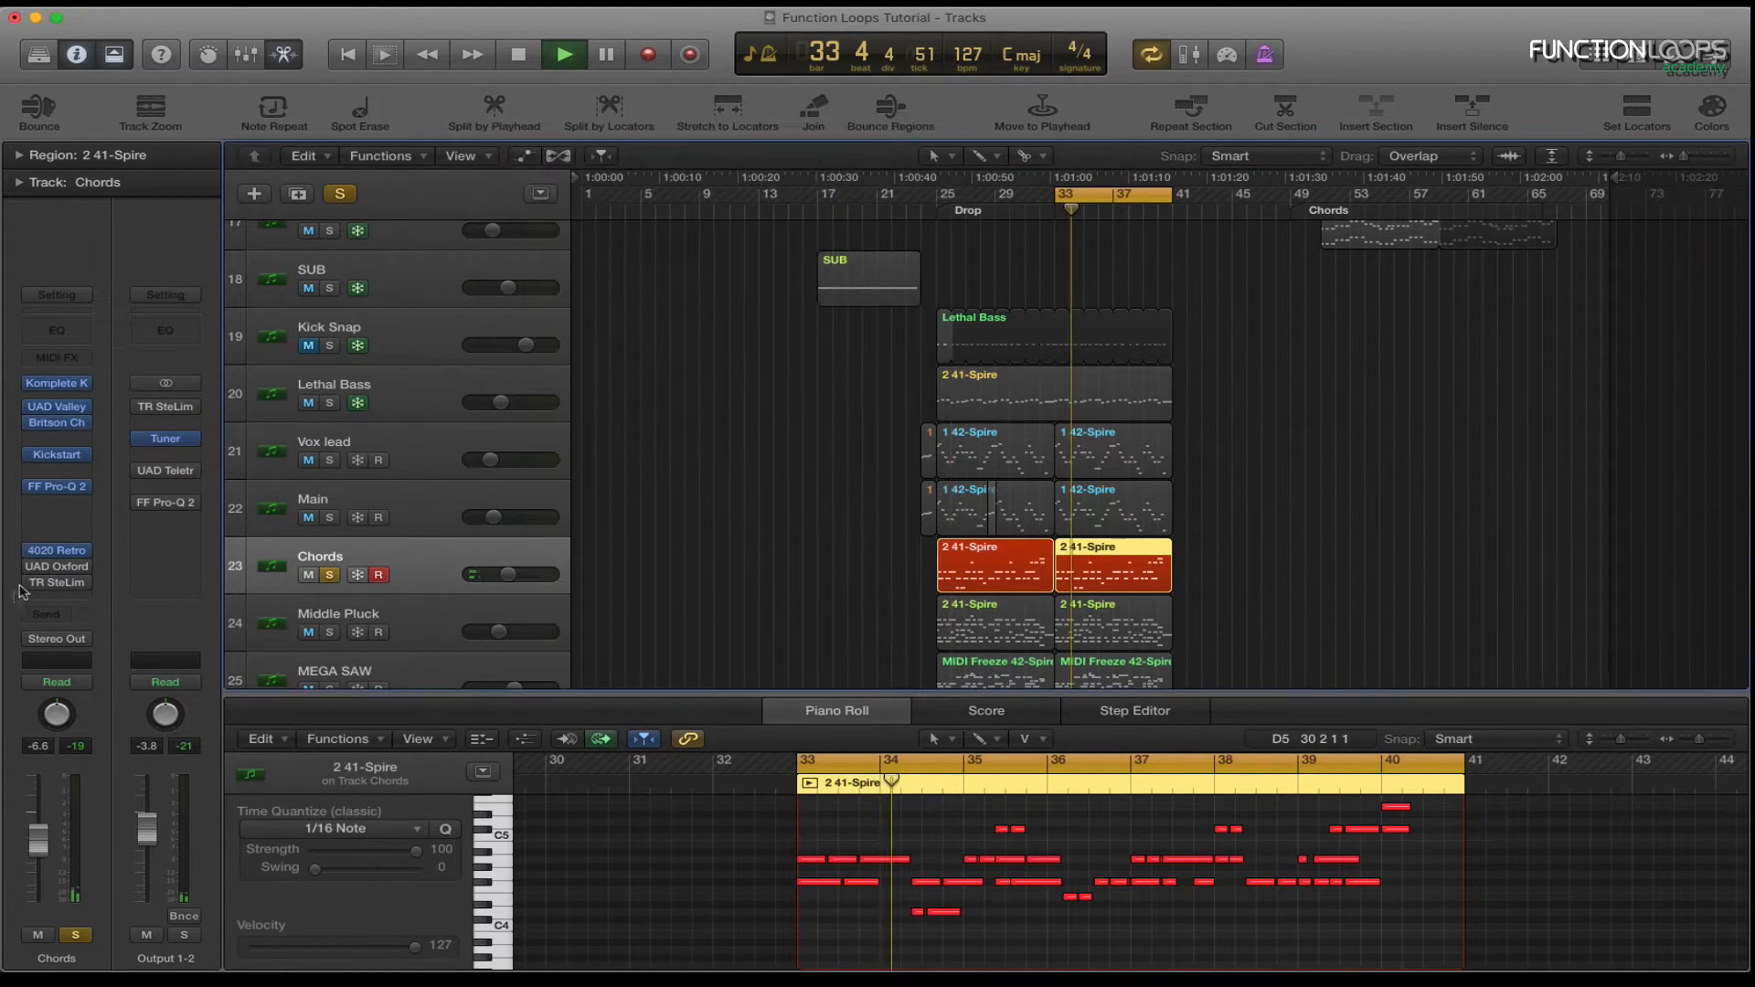
# Enable the UAD Oxford Inflator on the Chords track with the loop playing, and close the plug-in.
pyautogui.click(57, 566)
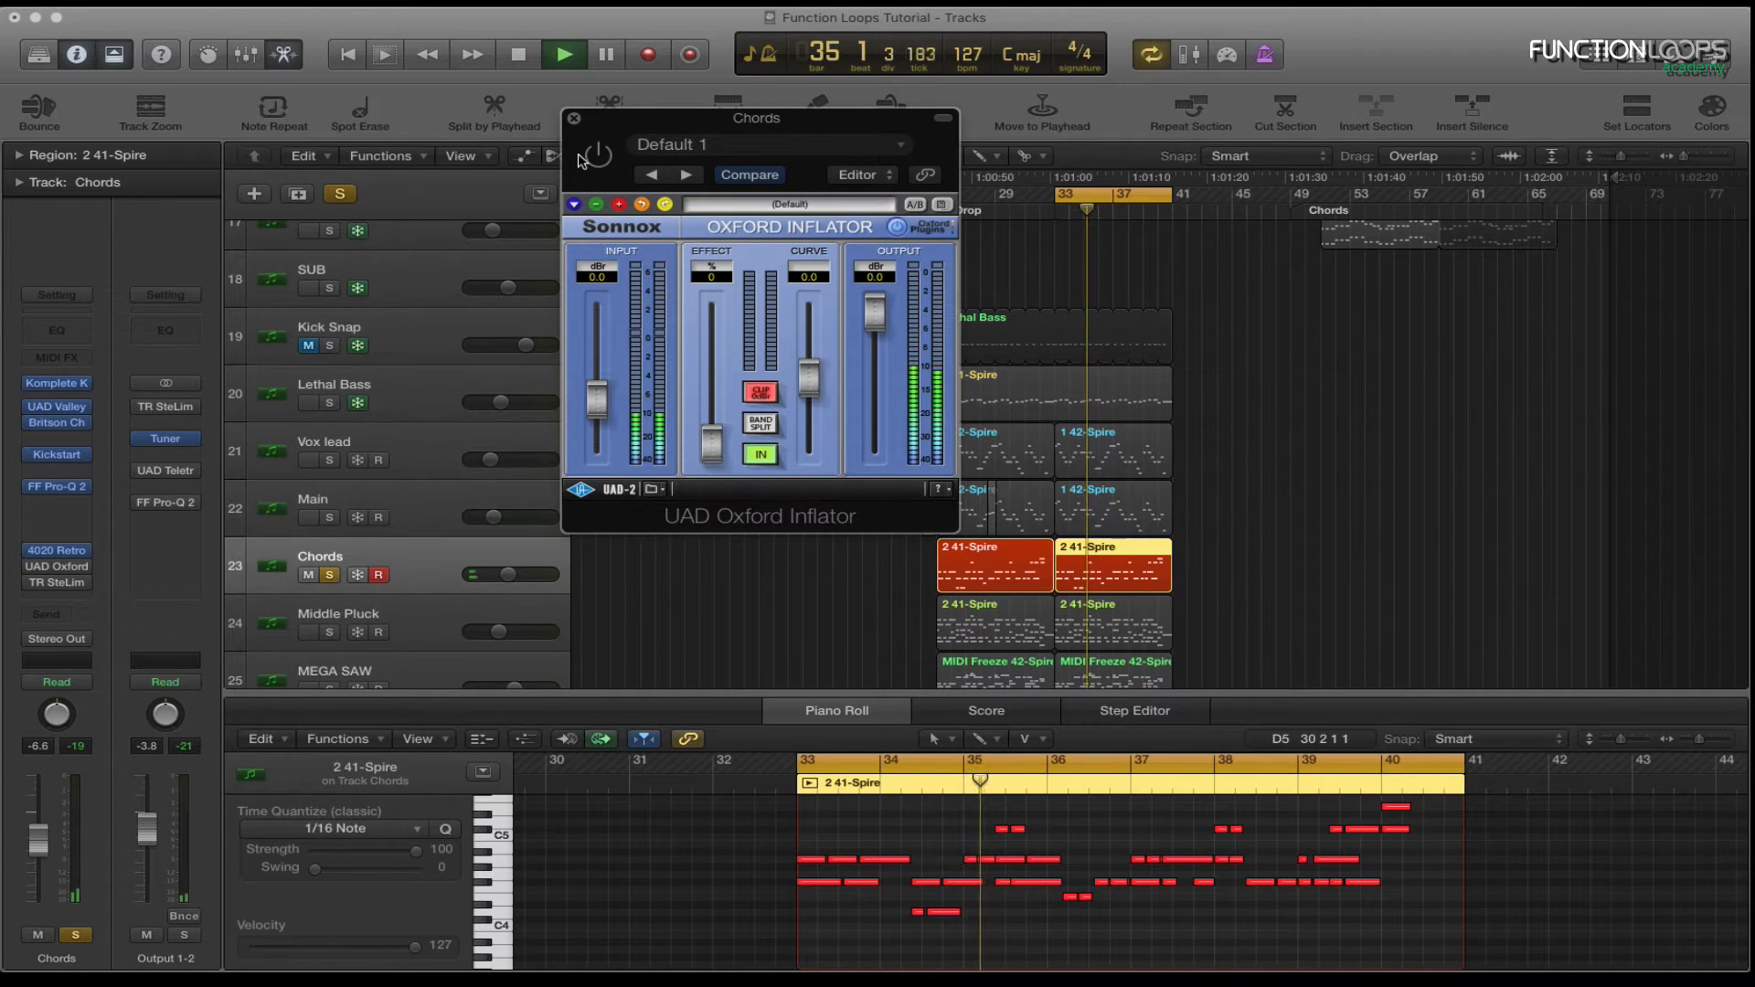
pyautogui.click(599, 155)
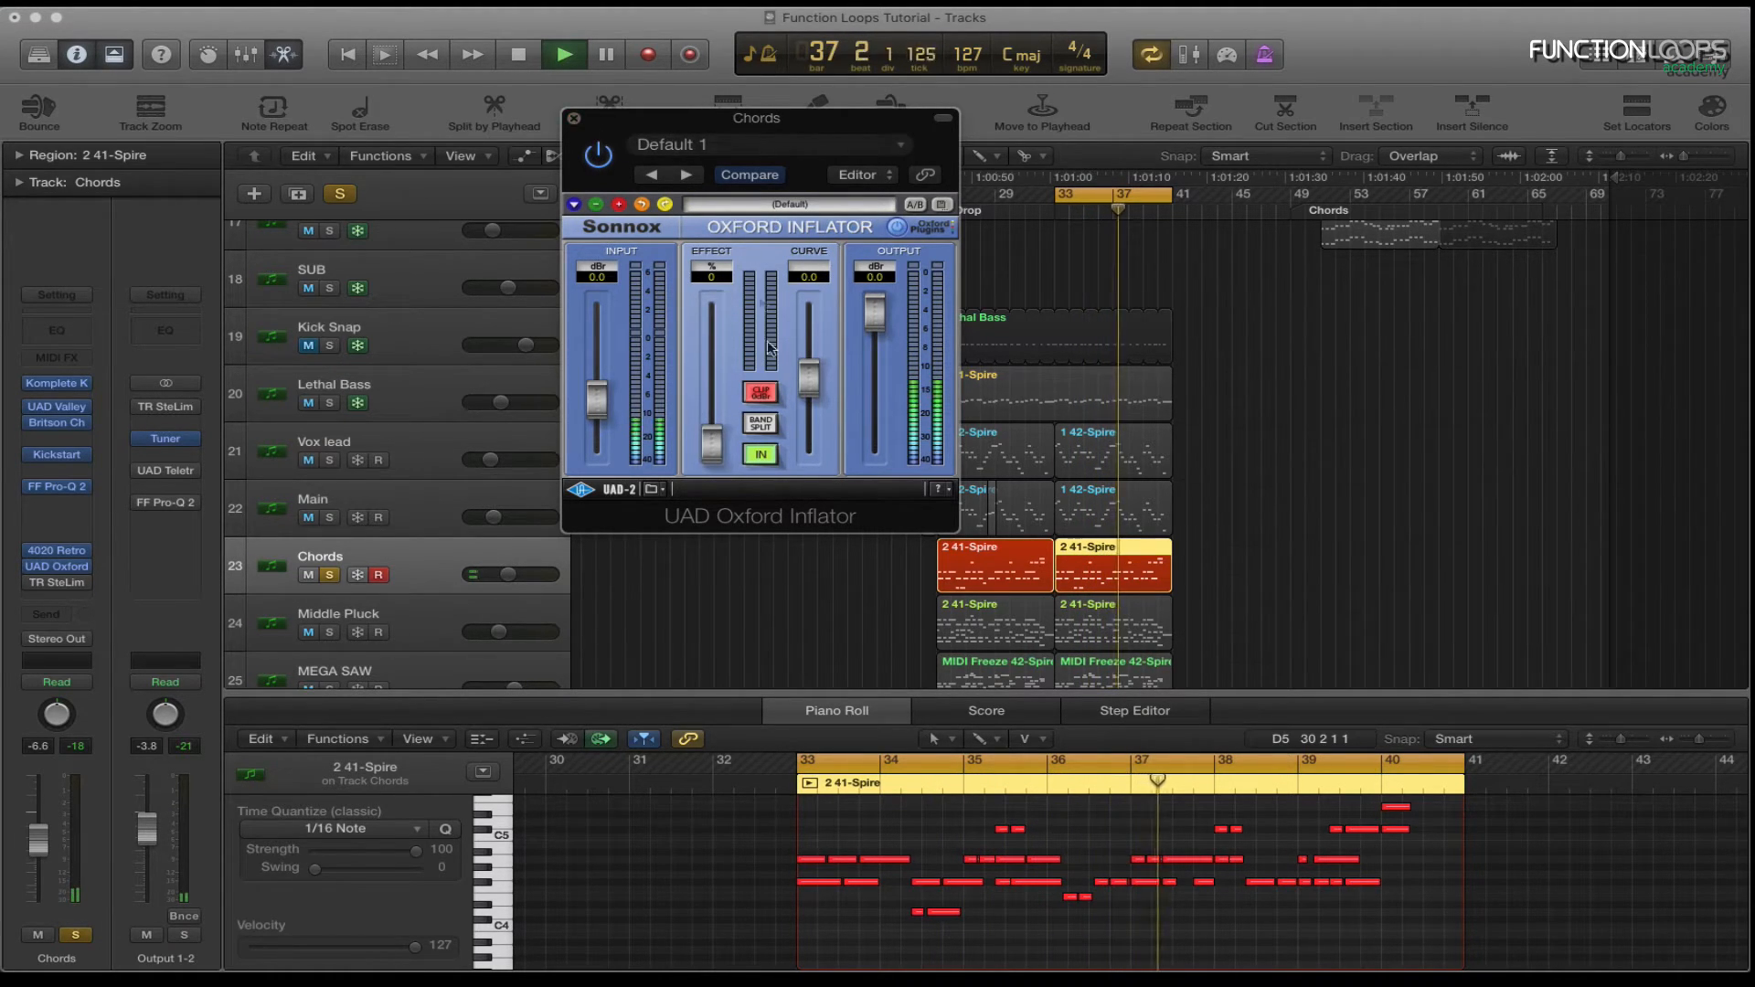
pyautogui.click(575, 118)
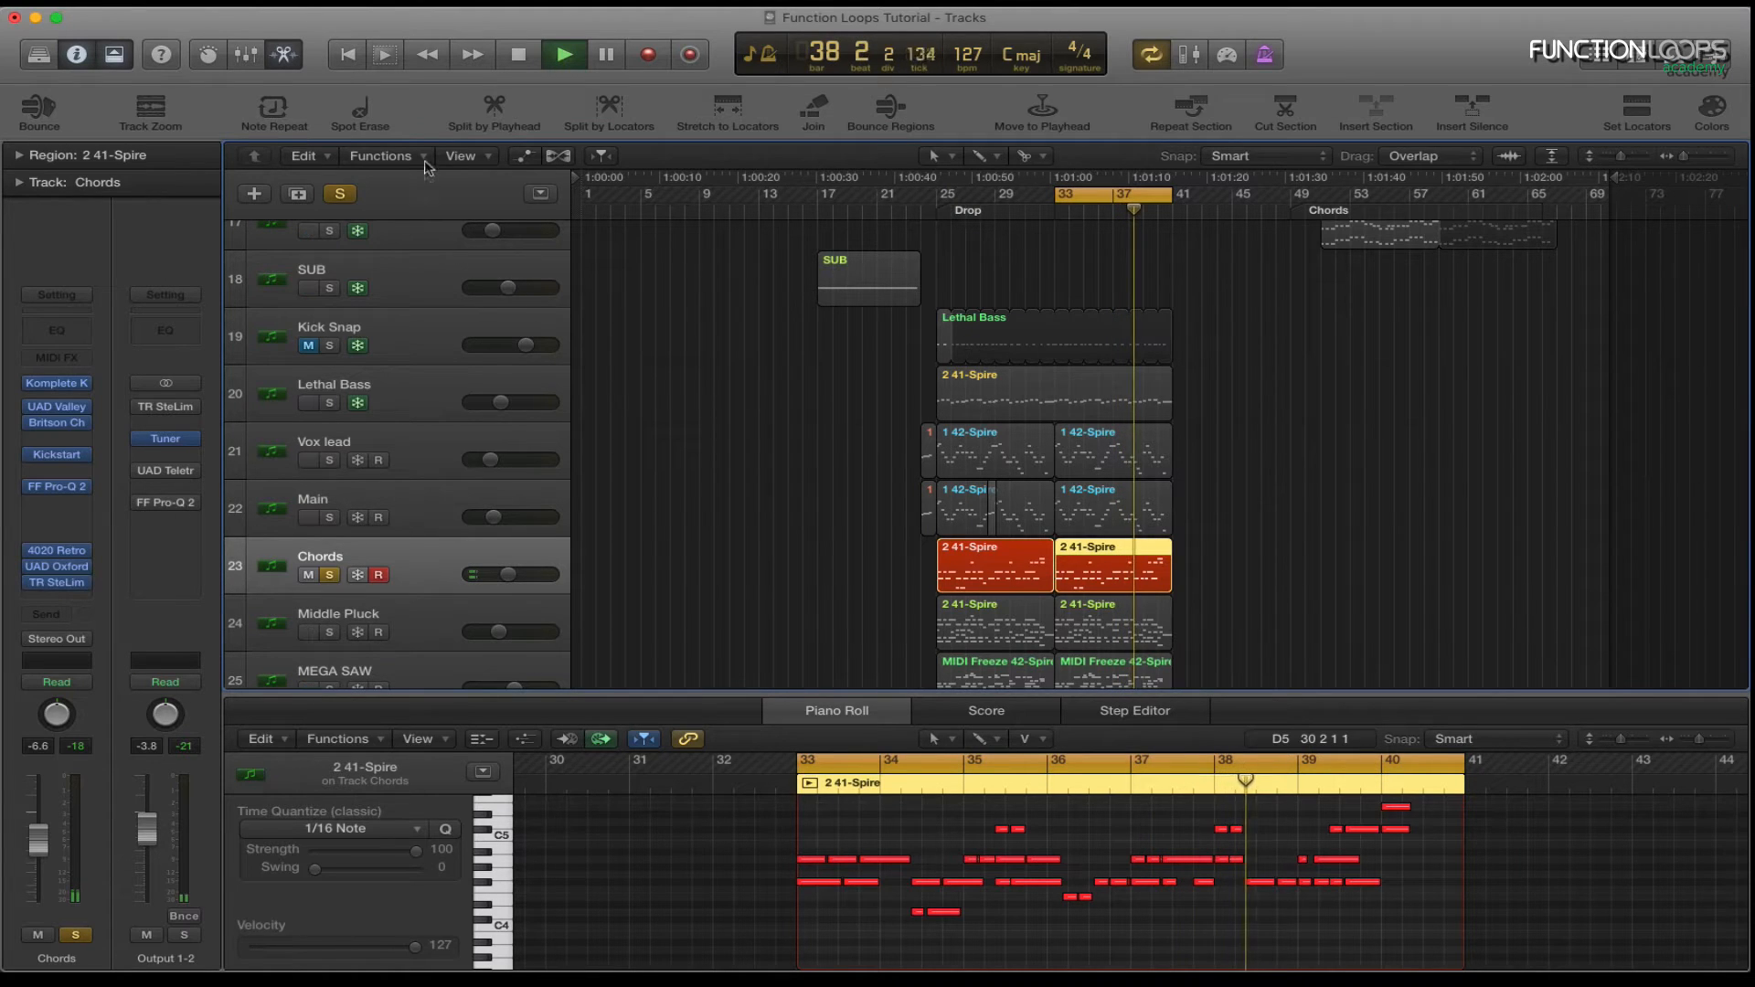
# Solo the Main track alongside Chords, compare the sound by toggling FF Pro-Q 2's bypass on Chords, and view its EQ curve.
pyautogui.click(330, 519)
pyautogui.click(330, 460)
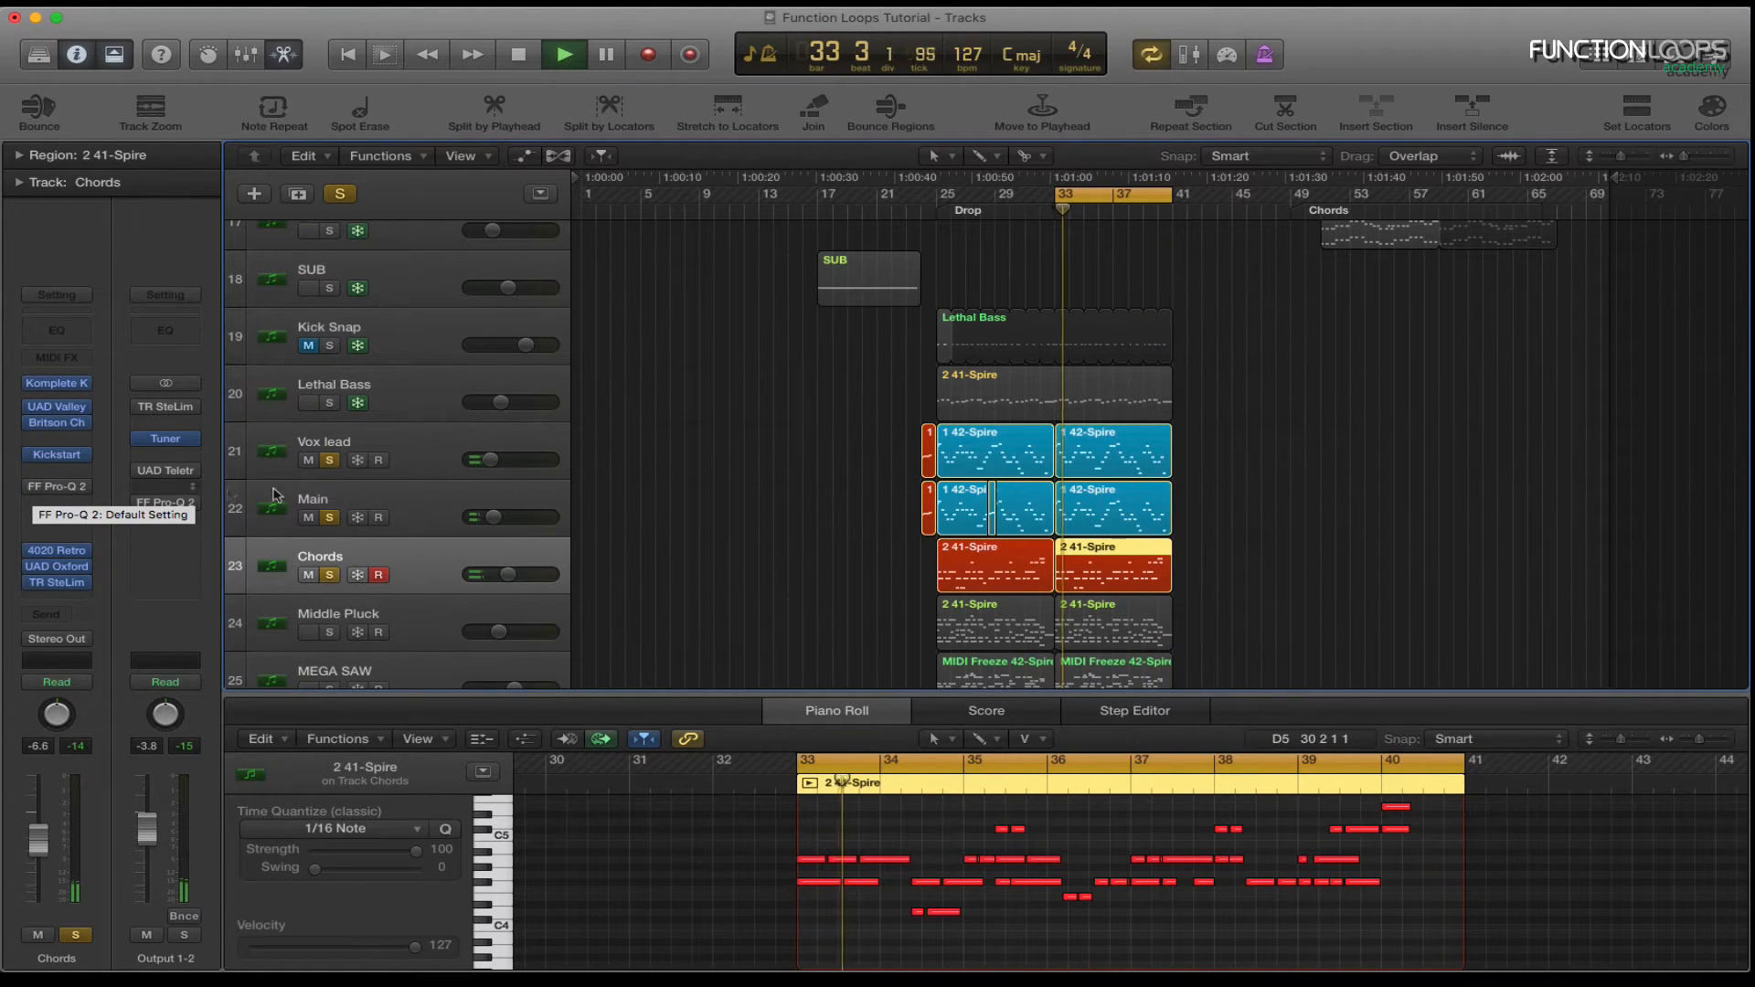
pyautogui.click(330, 461)
pyautogui.moveTo(35, 491)
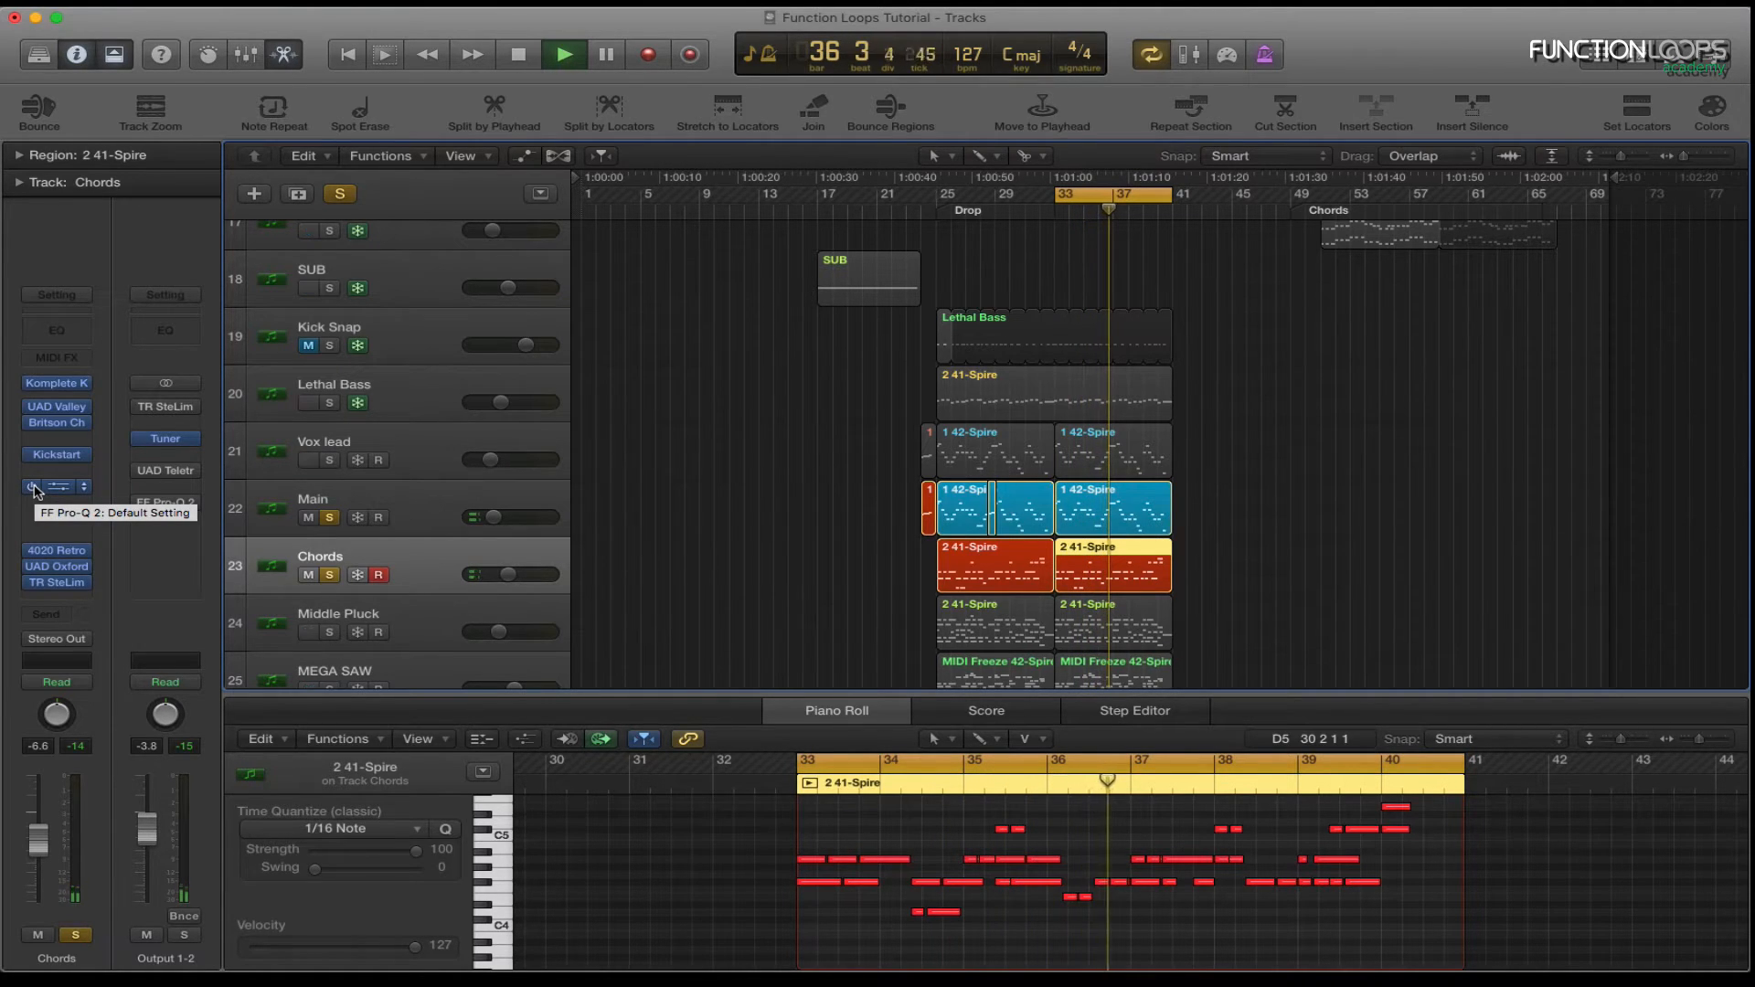
pyautogui.click(33, 488)
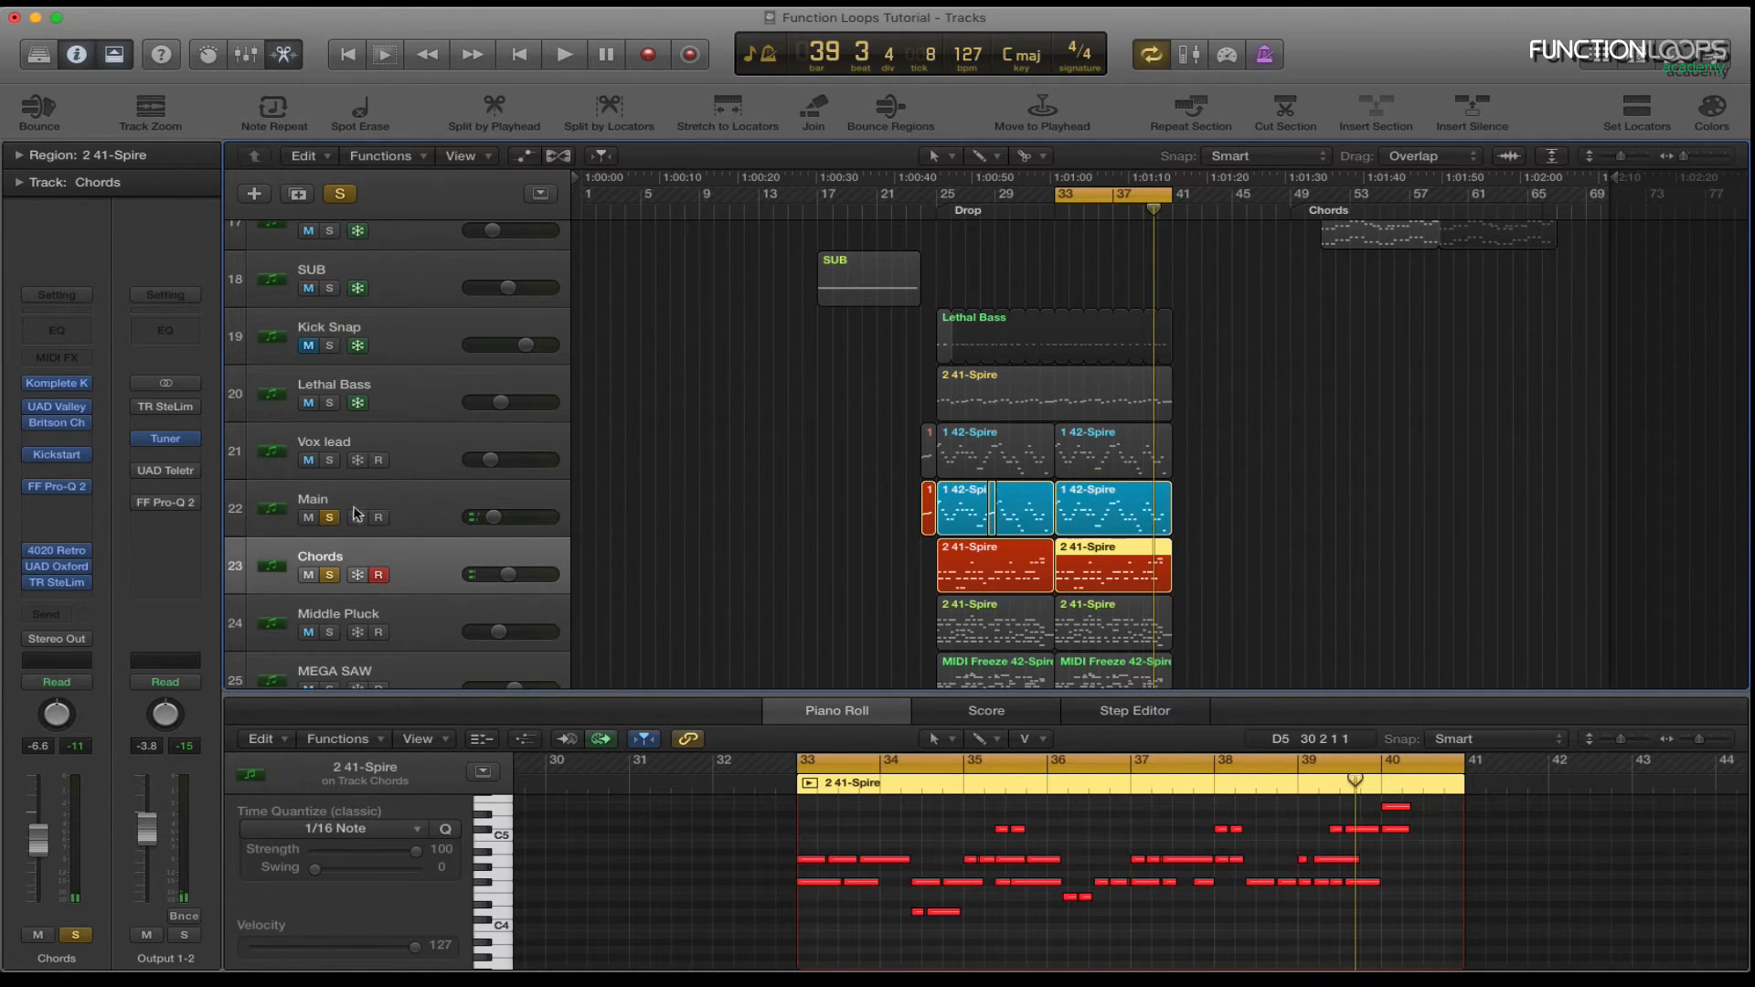
pyautogui.click(82, 490)
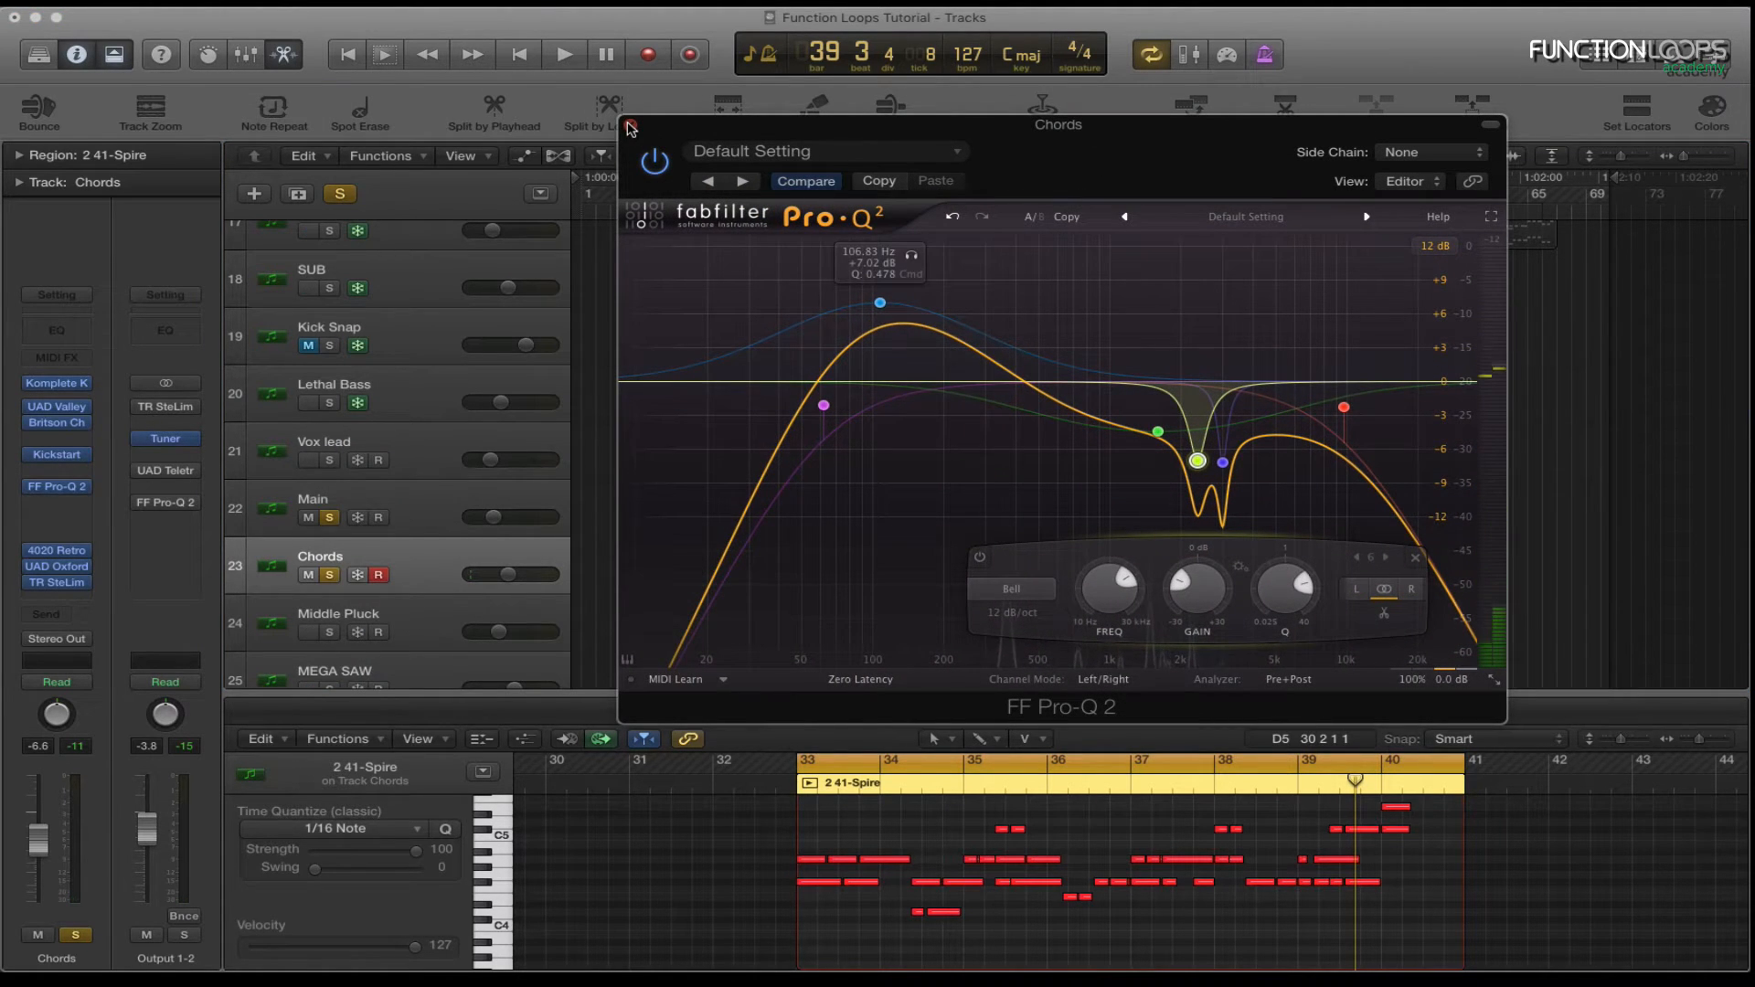
pyautogui.click(630, 125)
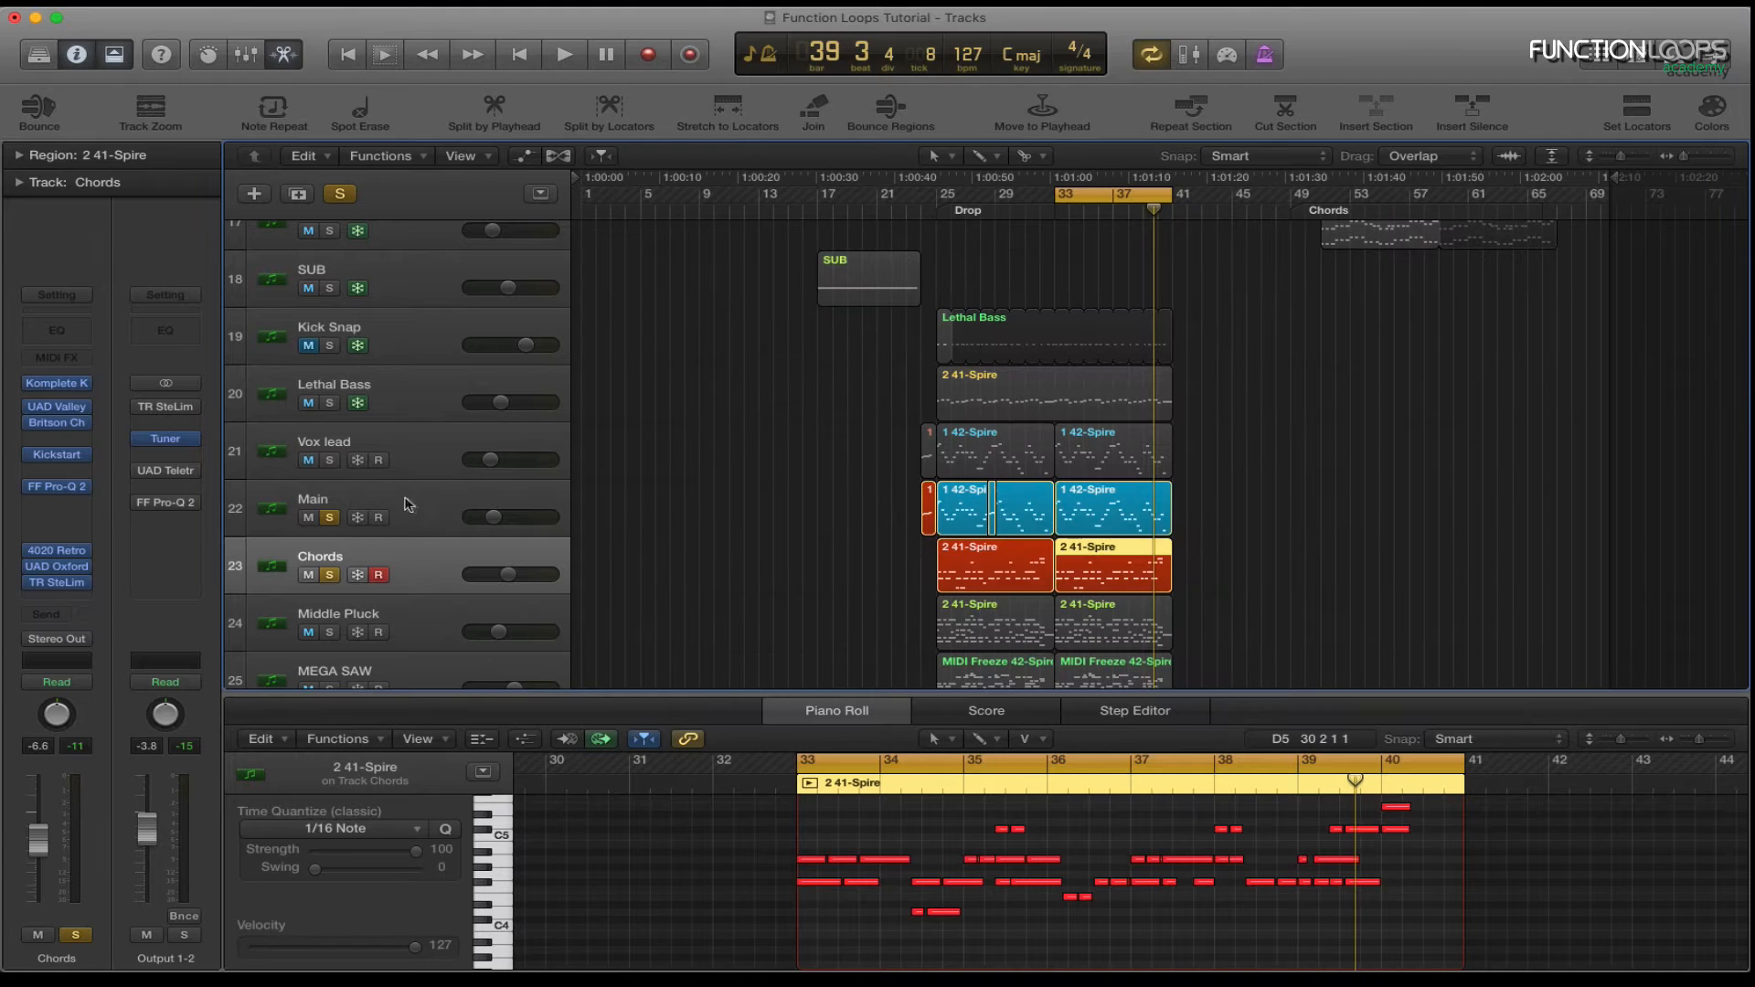
# Add Middle Pluck to the solo, compare Chords with FF Pro-Q 2 bypassed and enabled during playback, and close the plug-in.
pyautogui.scroll(-1, 409, 549)
pyautogui.click(329, 614)
pyautogui.press('space')
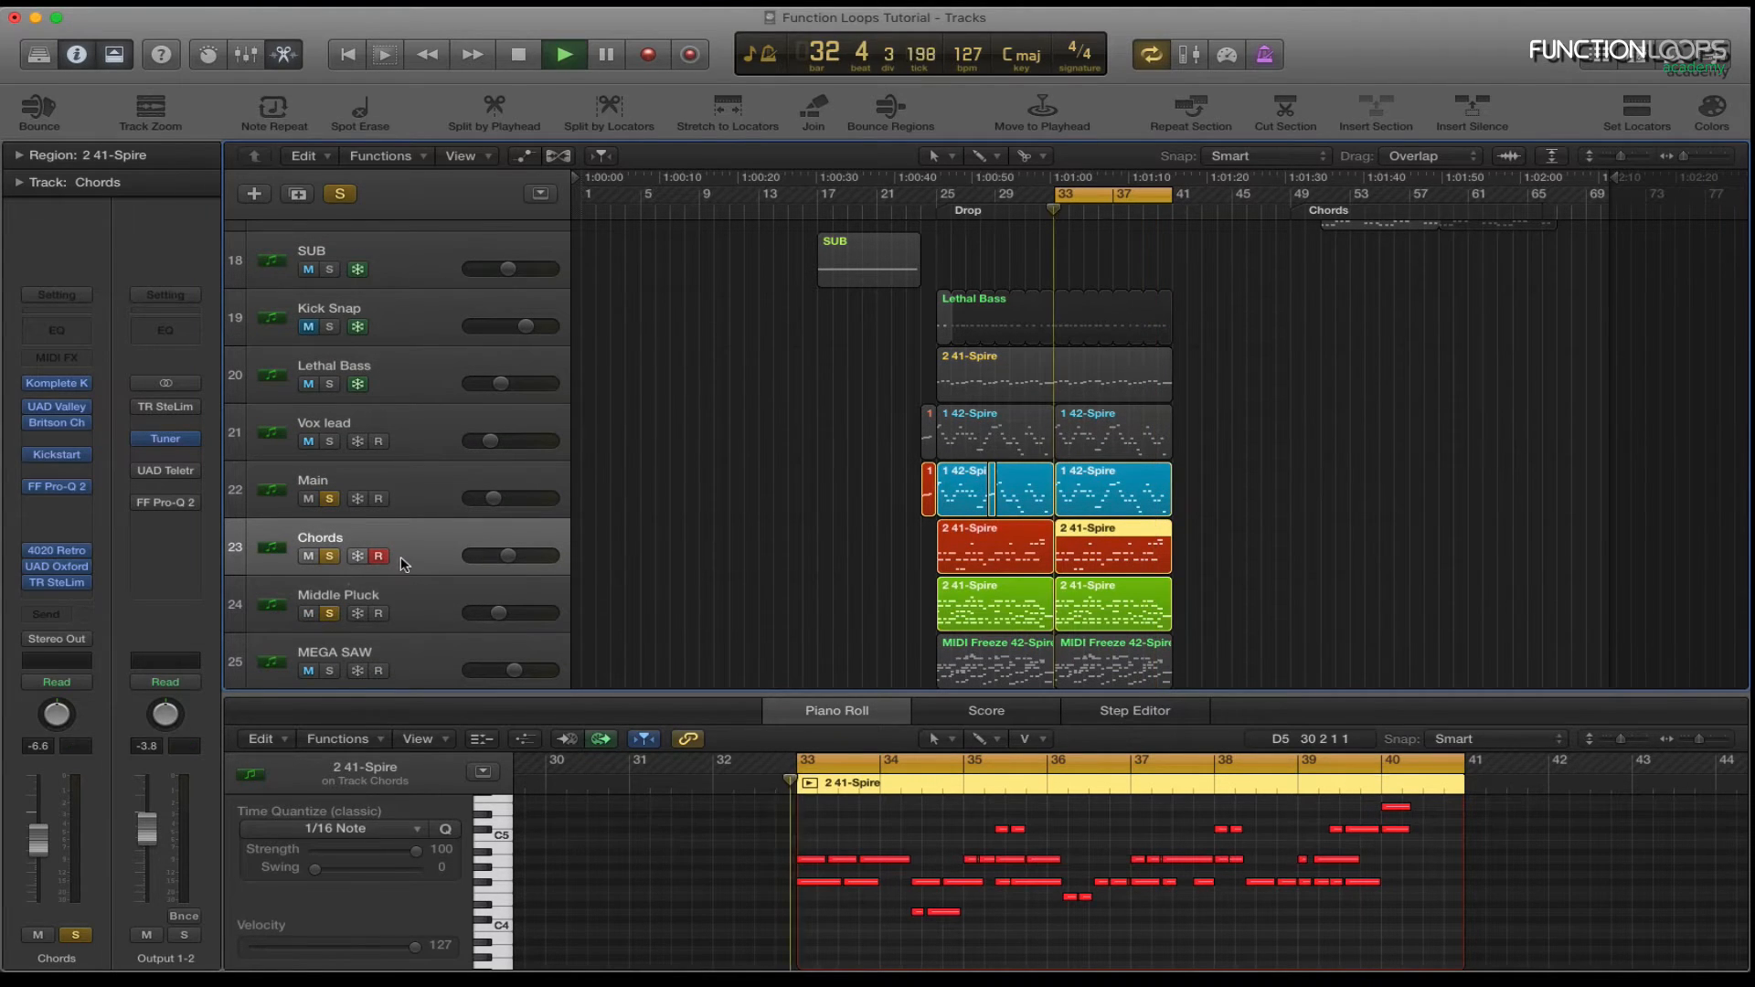
pyautogui.click(55, 489)
pyautogui.click(655, 163)
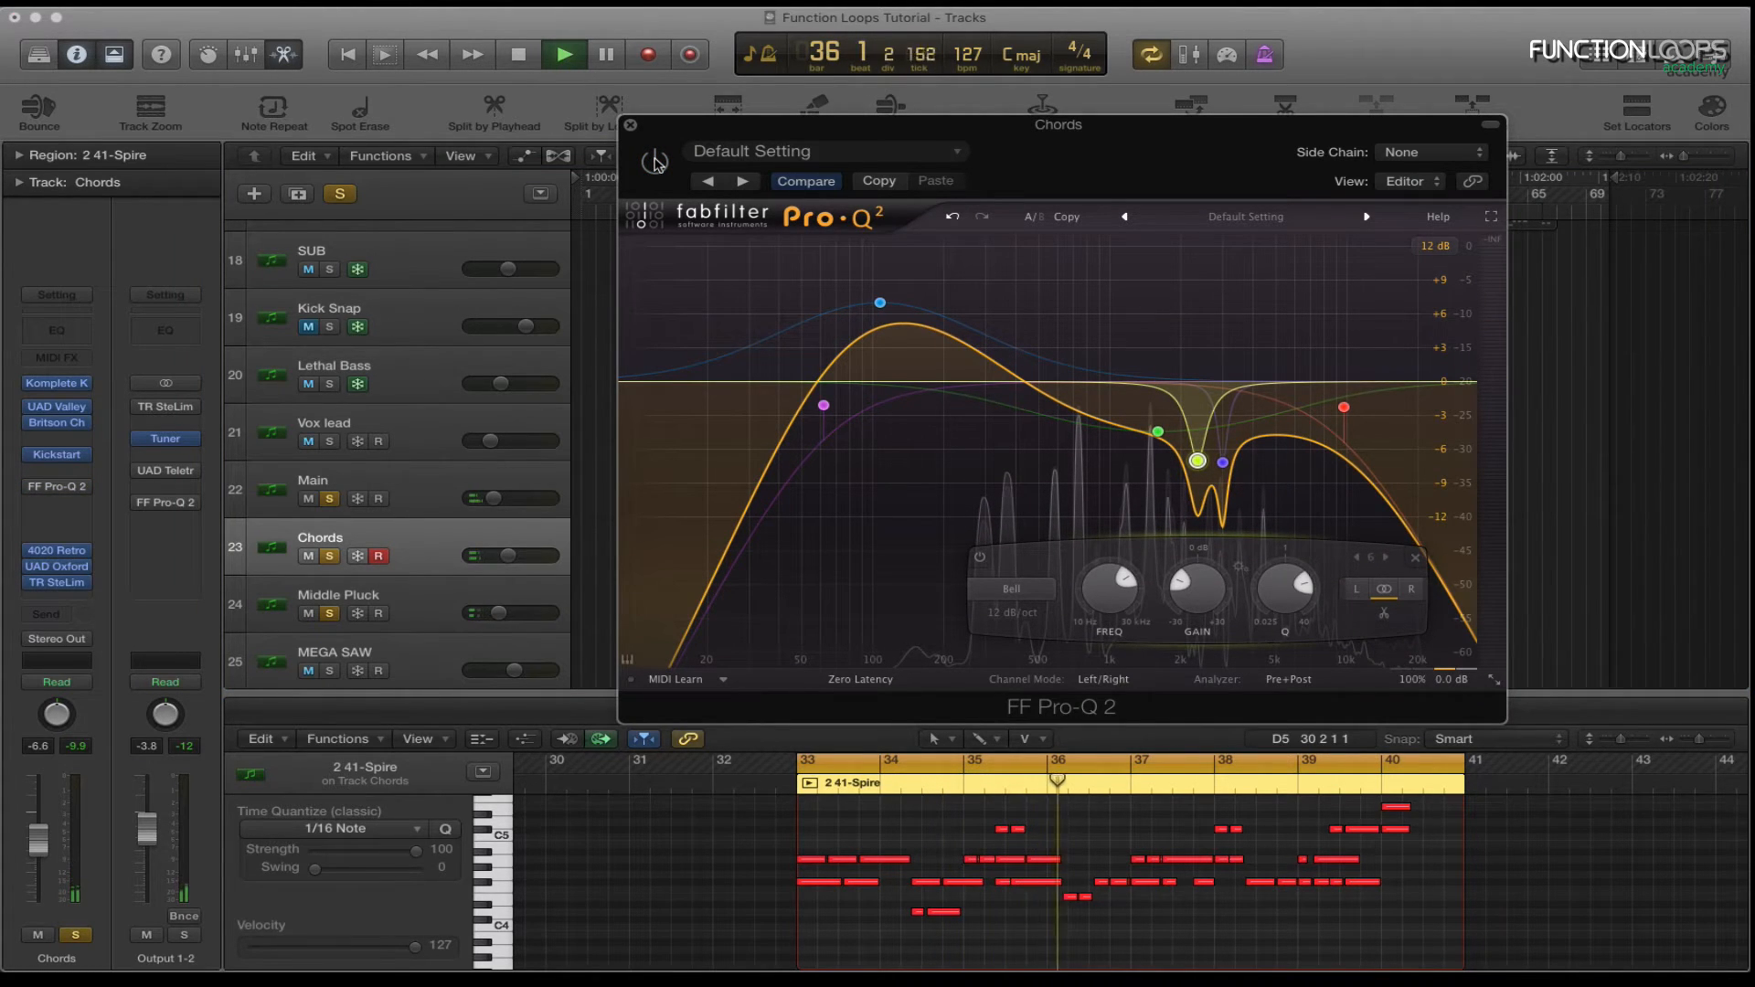
pyautogui.click(655, 162)
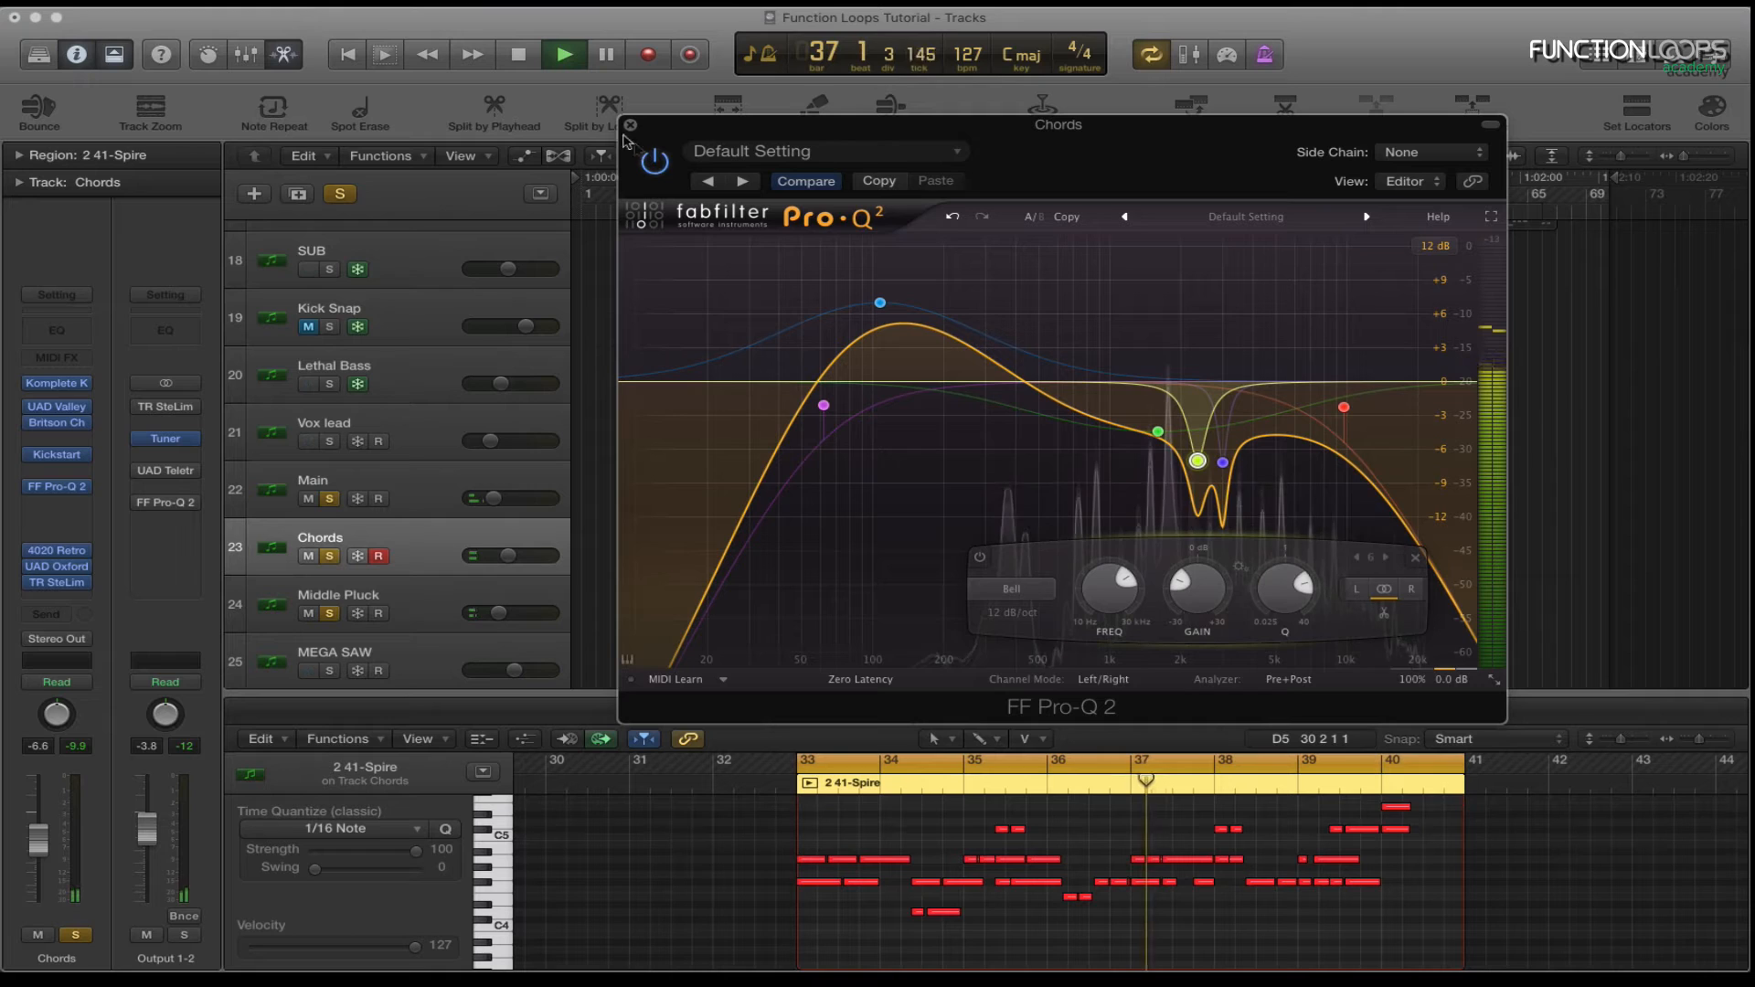
pyautogui.press('space')
pyautogui.click(630, 125)
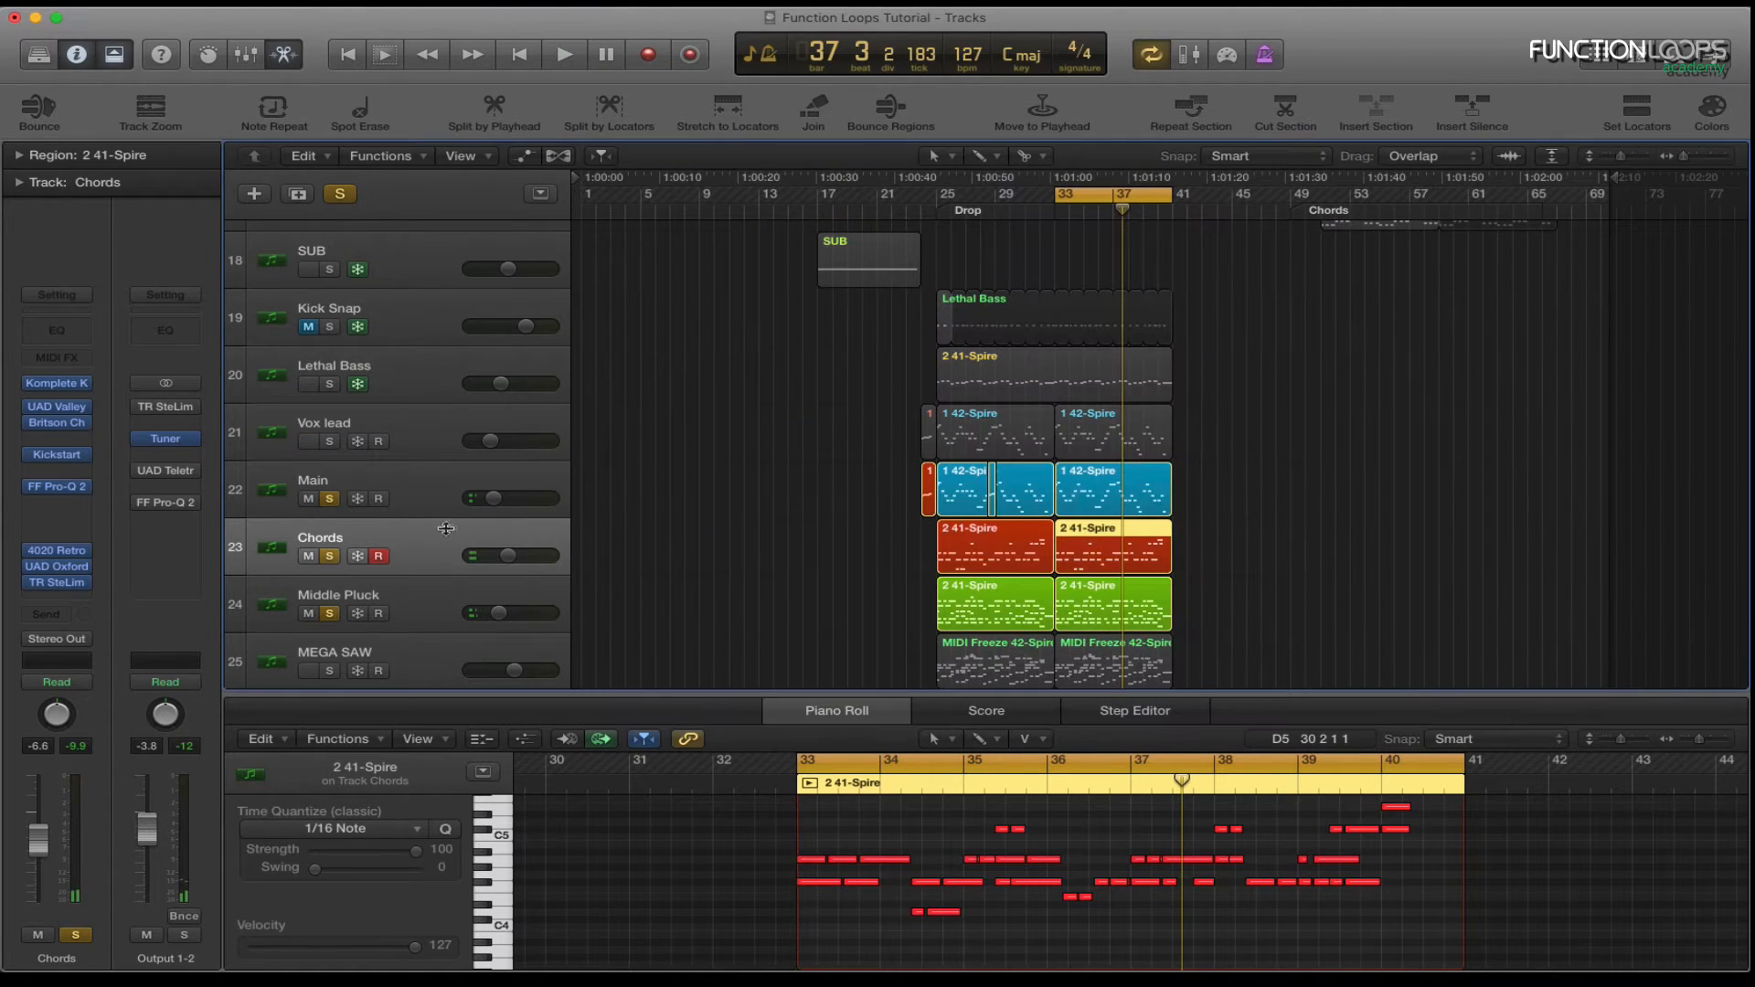
# Unsolo the Chords and Main tracks, leaving only Middle Pluck soloed, and play the loop.
pyautogui.click(331, 557)
pyautogui.click(331, 500)
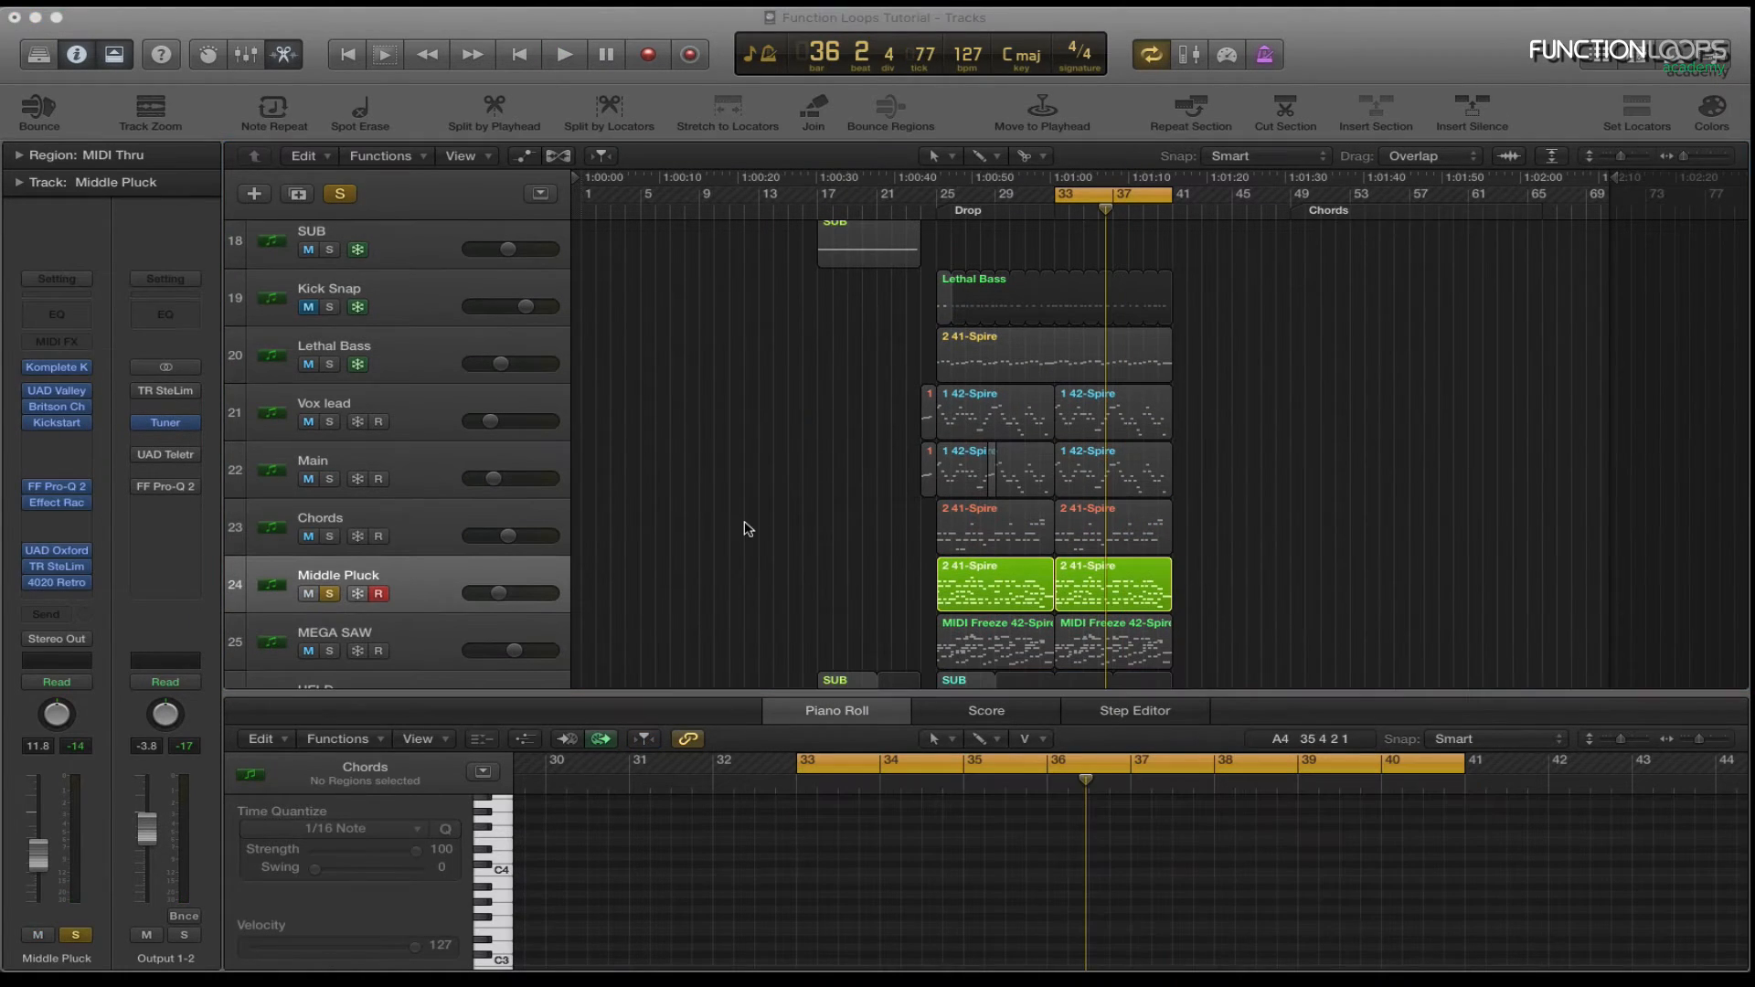
pyautogui.press('space')
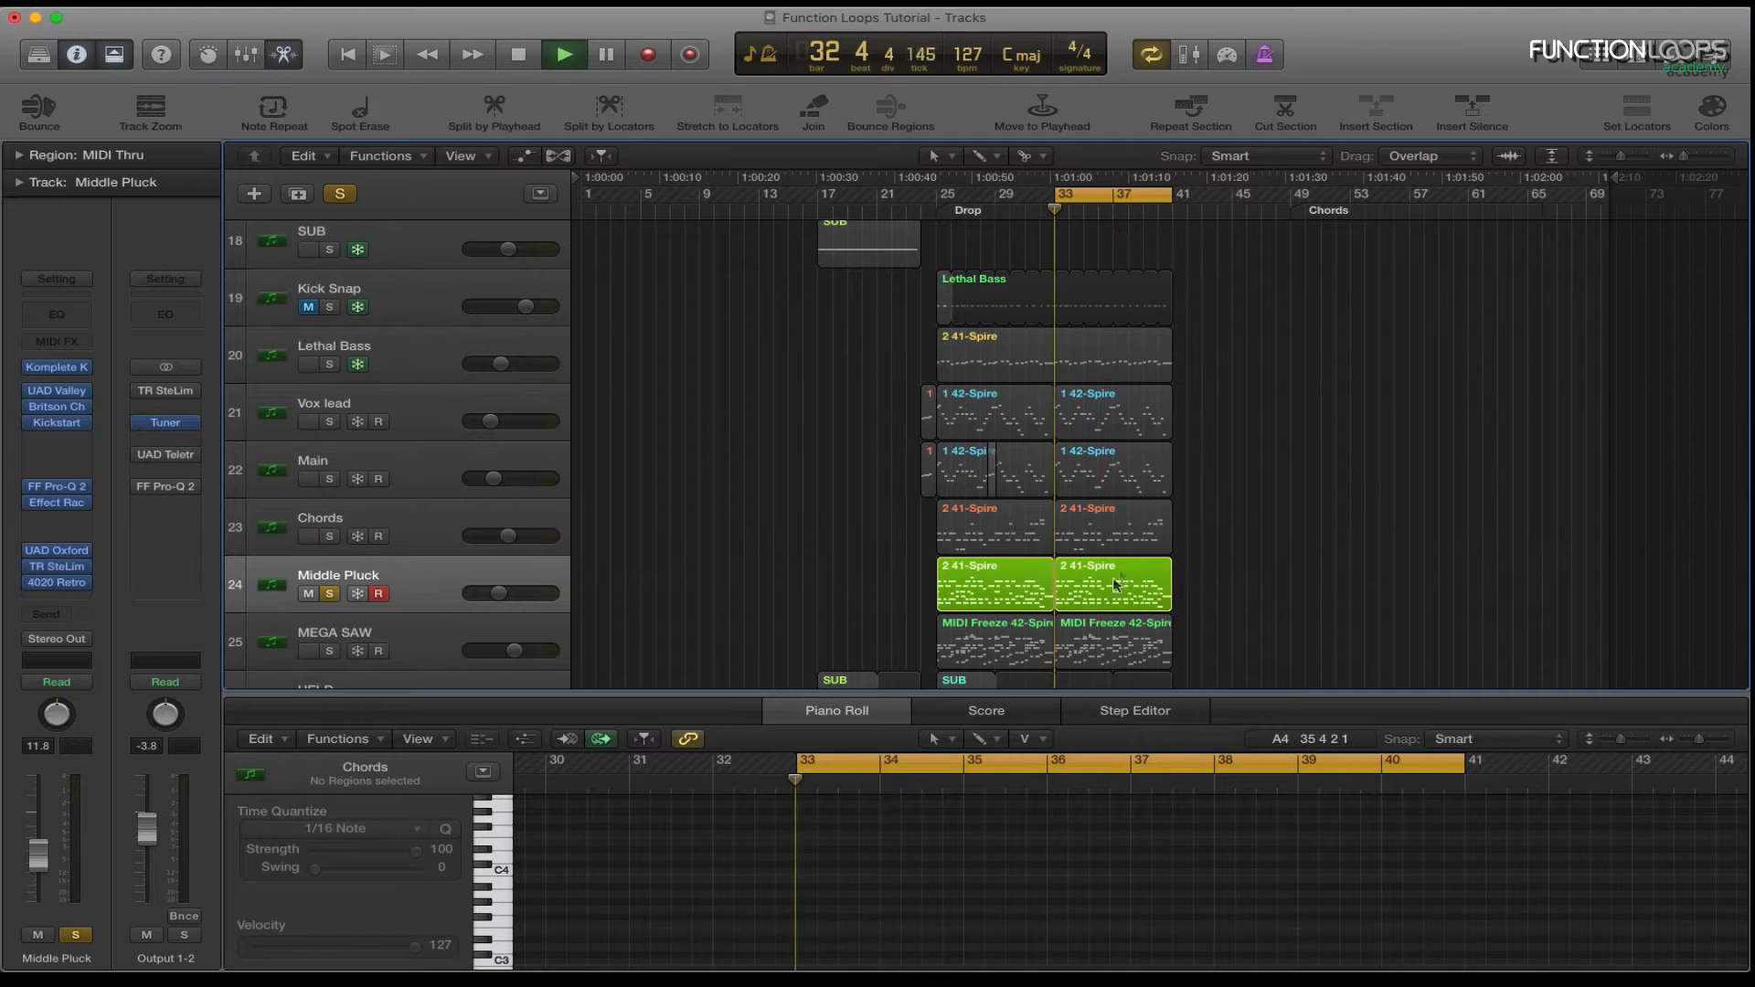
# Compare the notes of the second Middle Pluck and Chords regions in the Piano Roll during playback, deselect the region, and stop playback.
pyautogui.click(1101, 587)
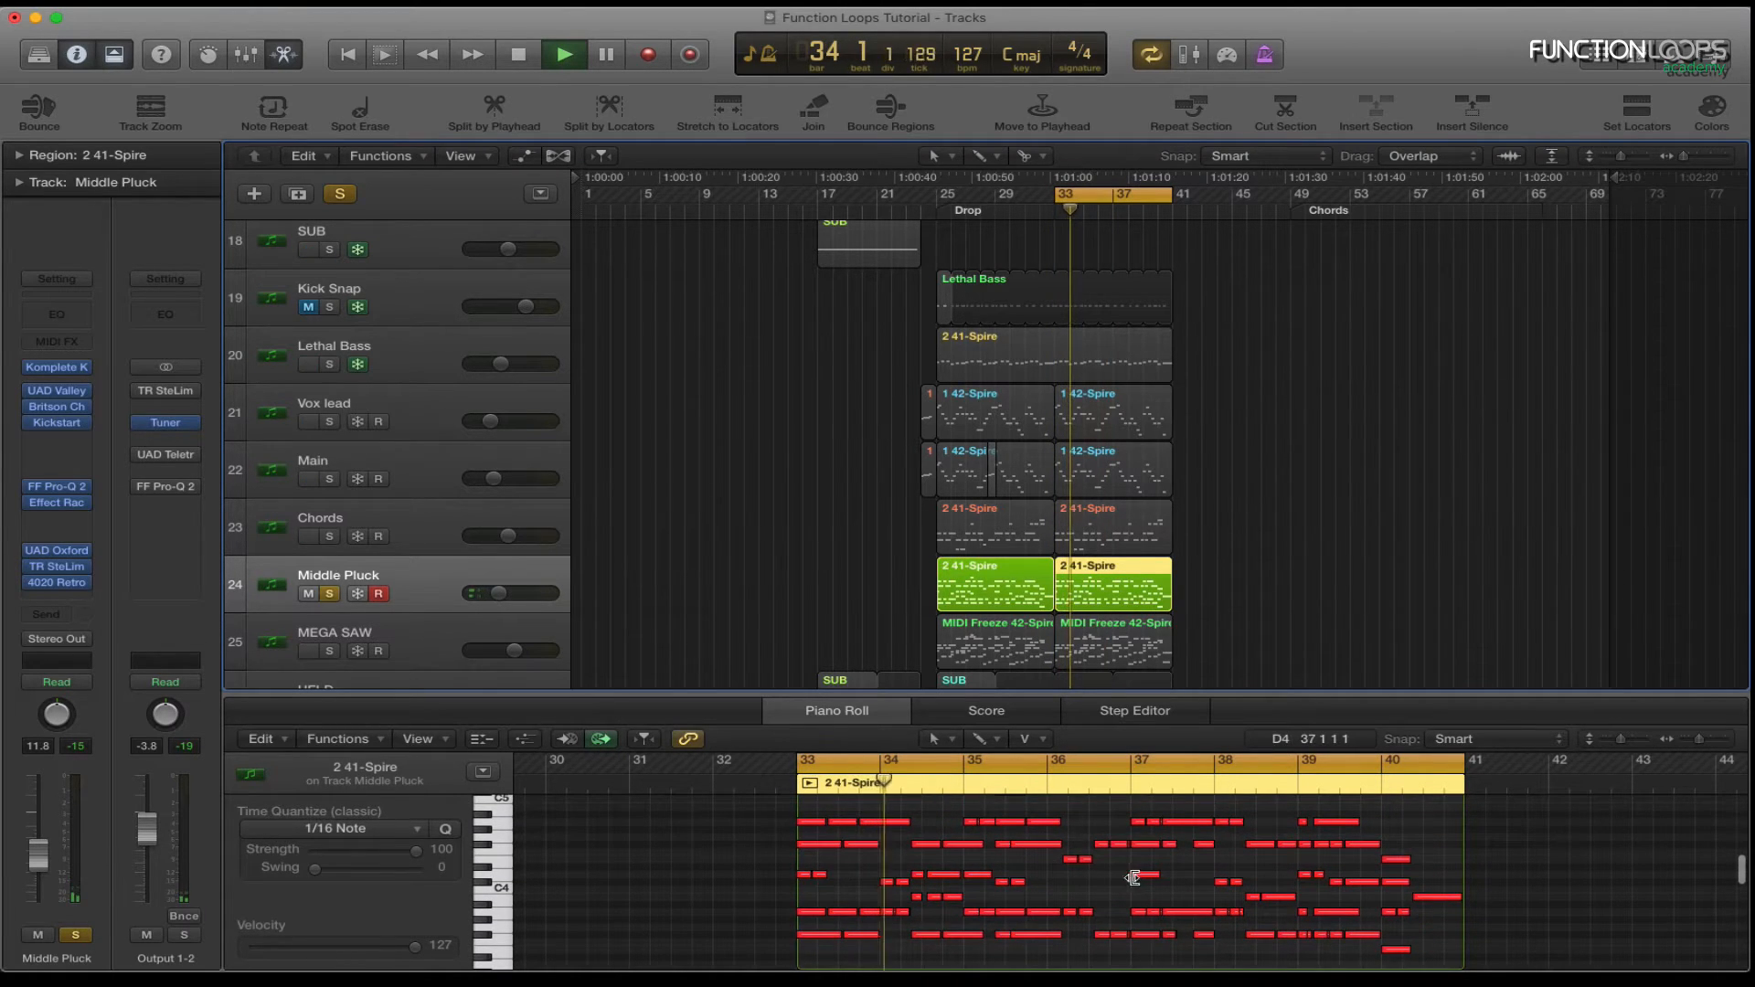
pyautogui.click(1101, 539)
pyautogui.scroll(4, 1090, 930)
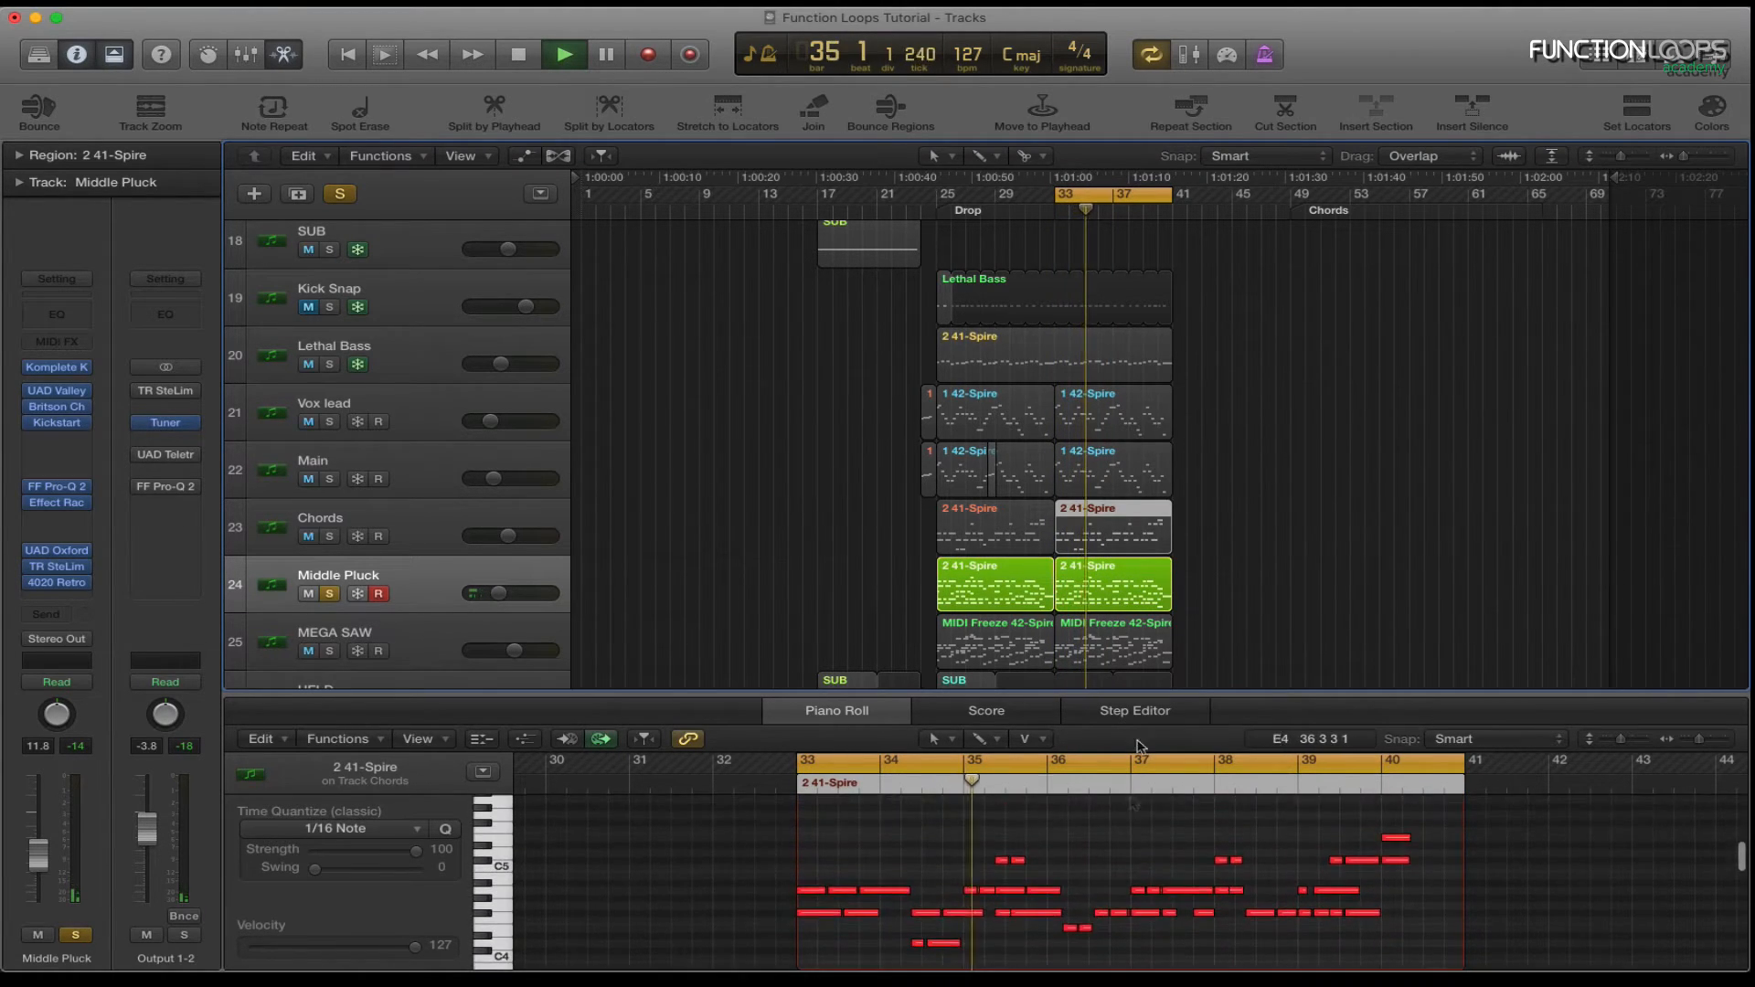
pyautogui.click(1116, 593)
pyautogui.scroll(-2, 900, 884)
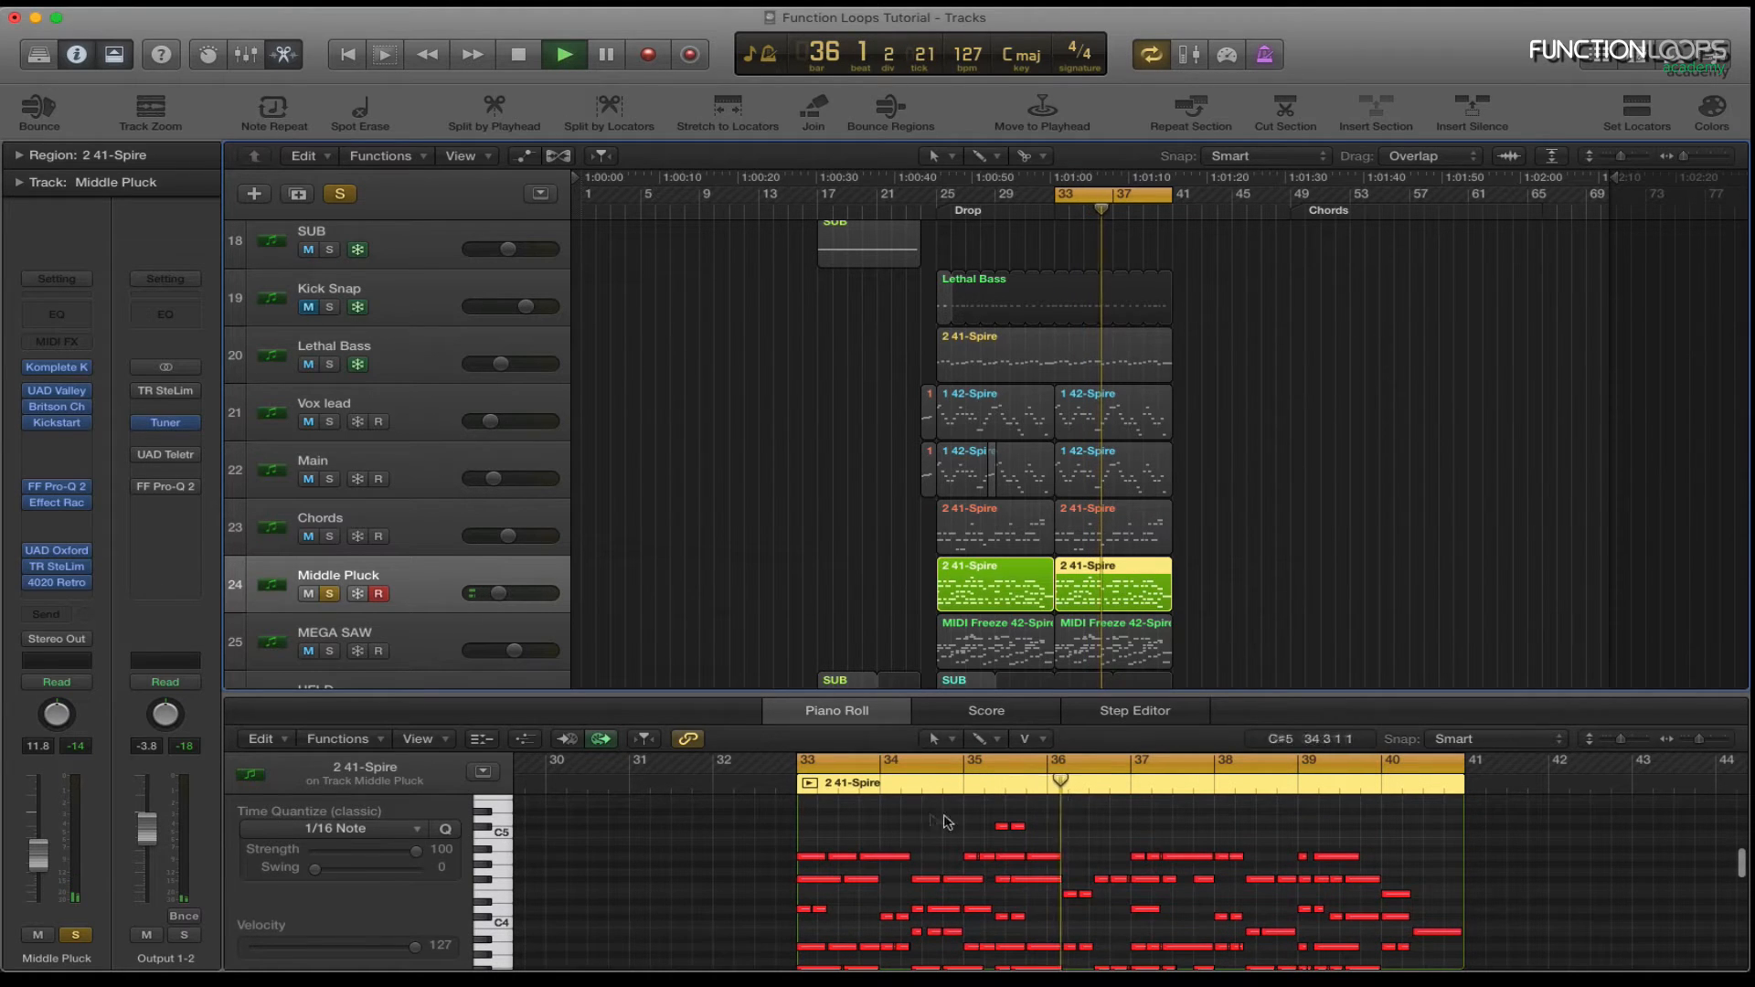
pyautogui.click(667, 478)
pyautogui.press('space')
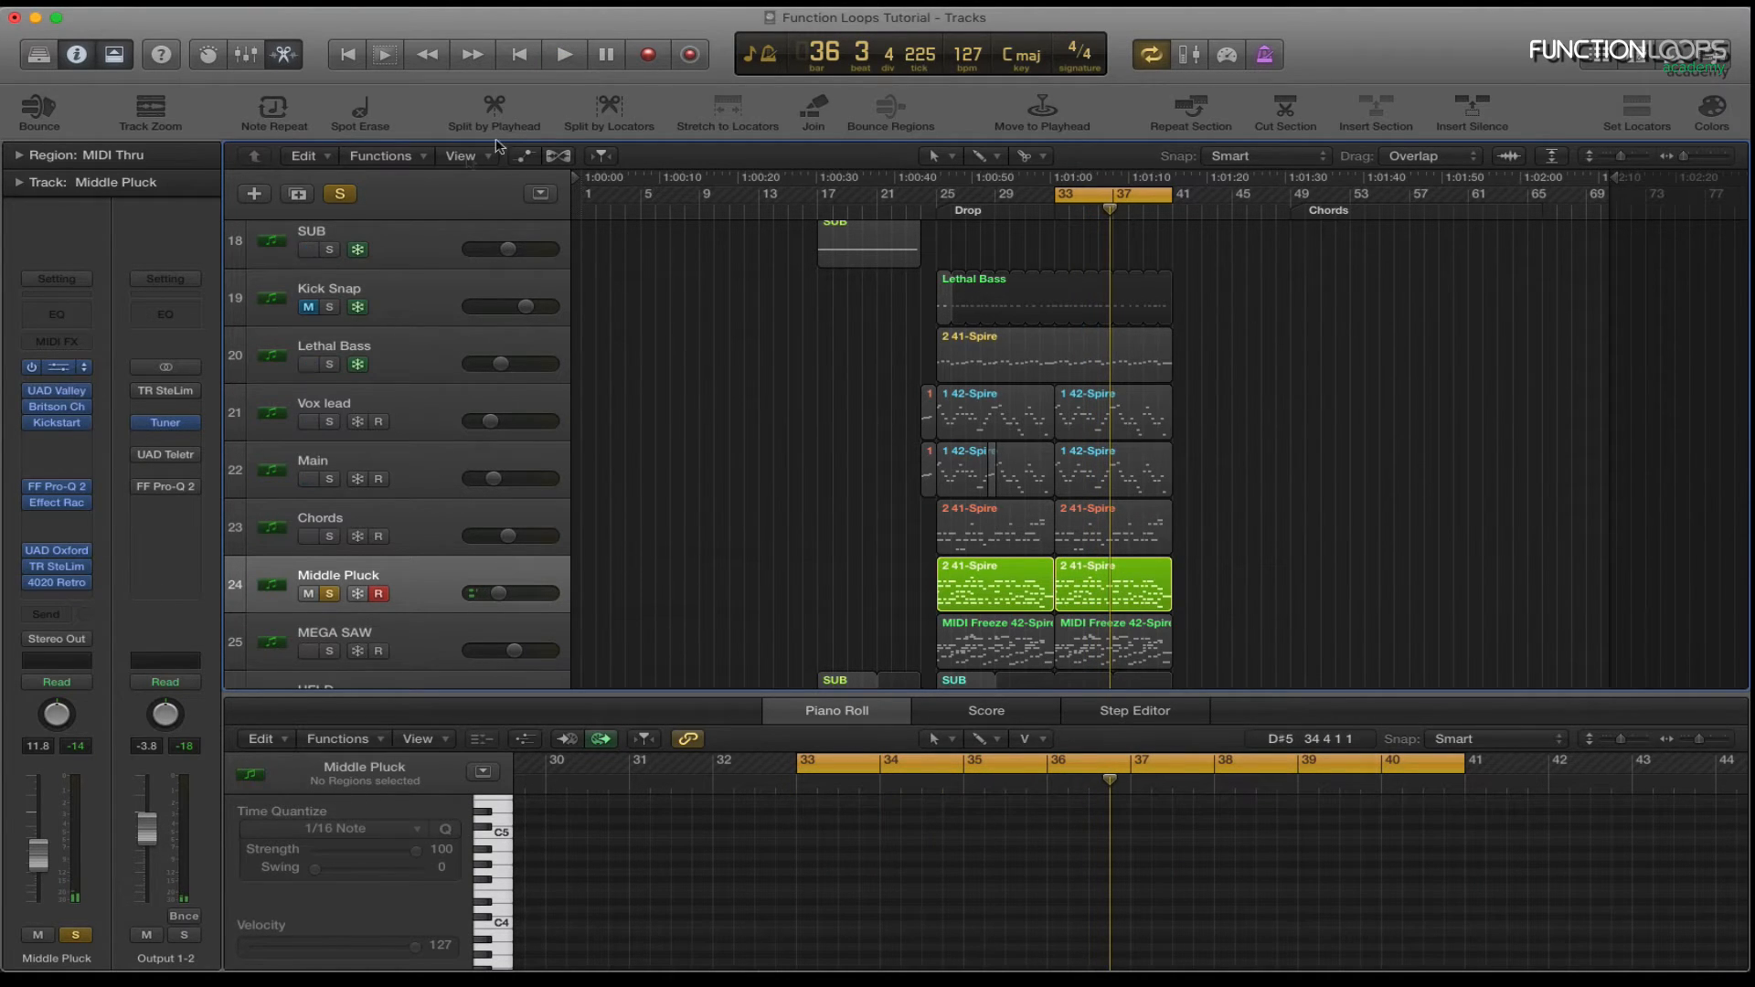
# View the Spire preset in Middle Pluck's Komplete Kontrol, close it, and play the track with all its insert effects bypassed.
pyautogui.press('v')
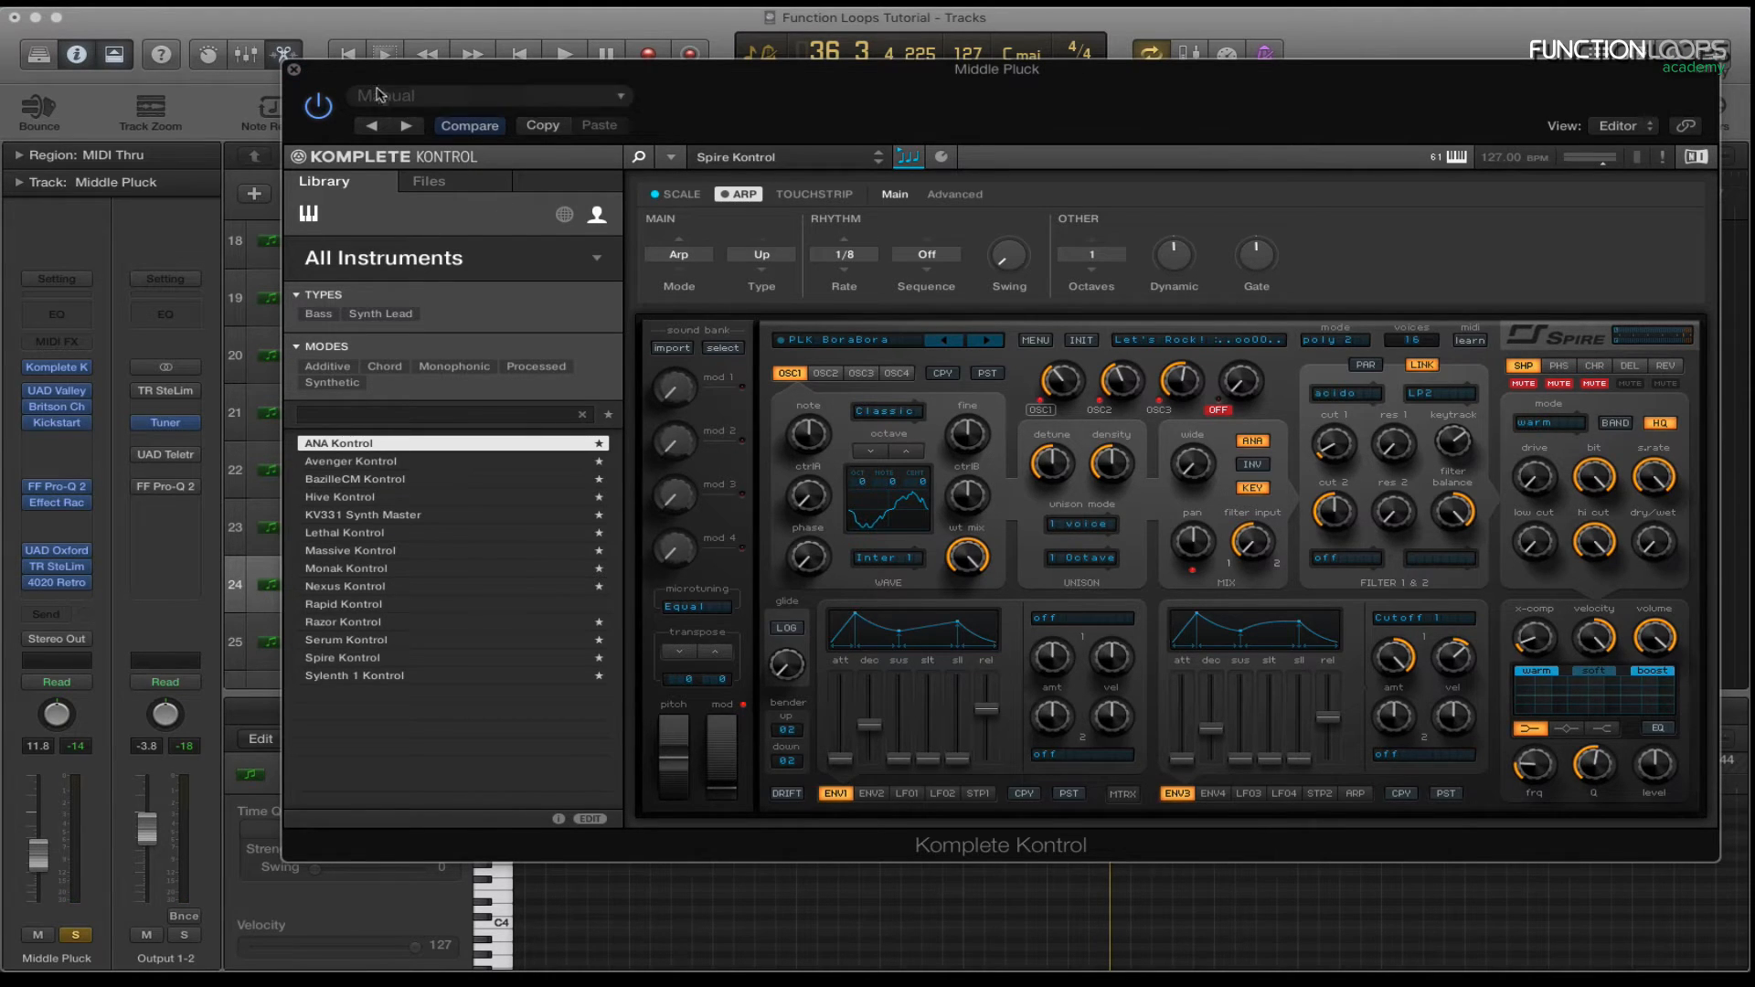
pyautogui.click(294, 70)
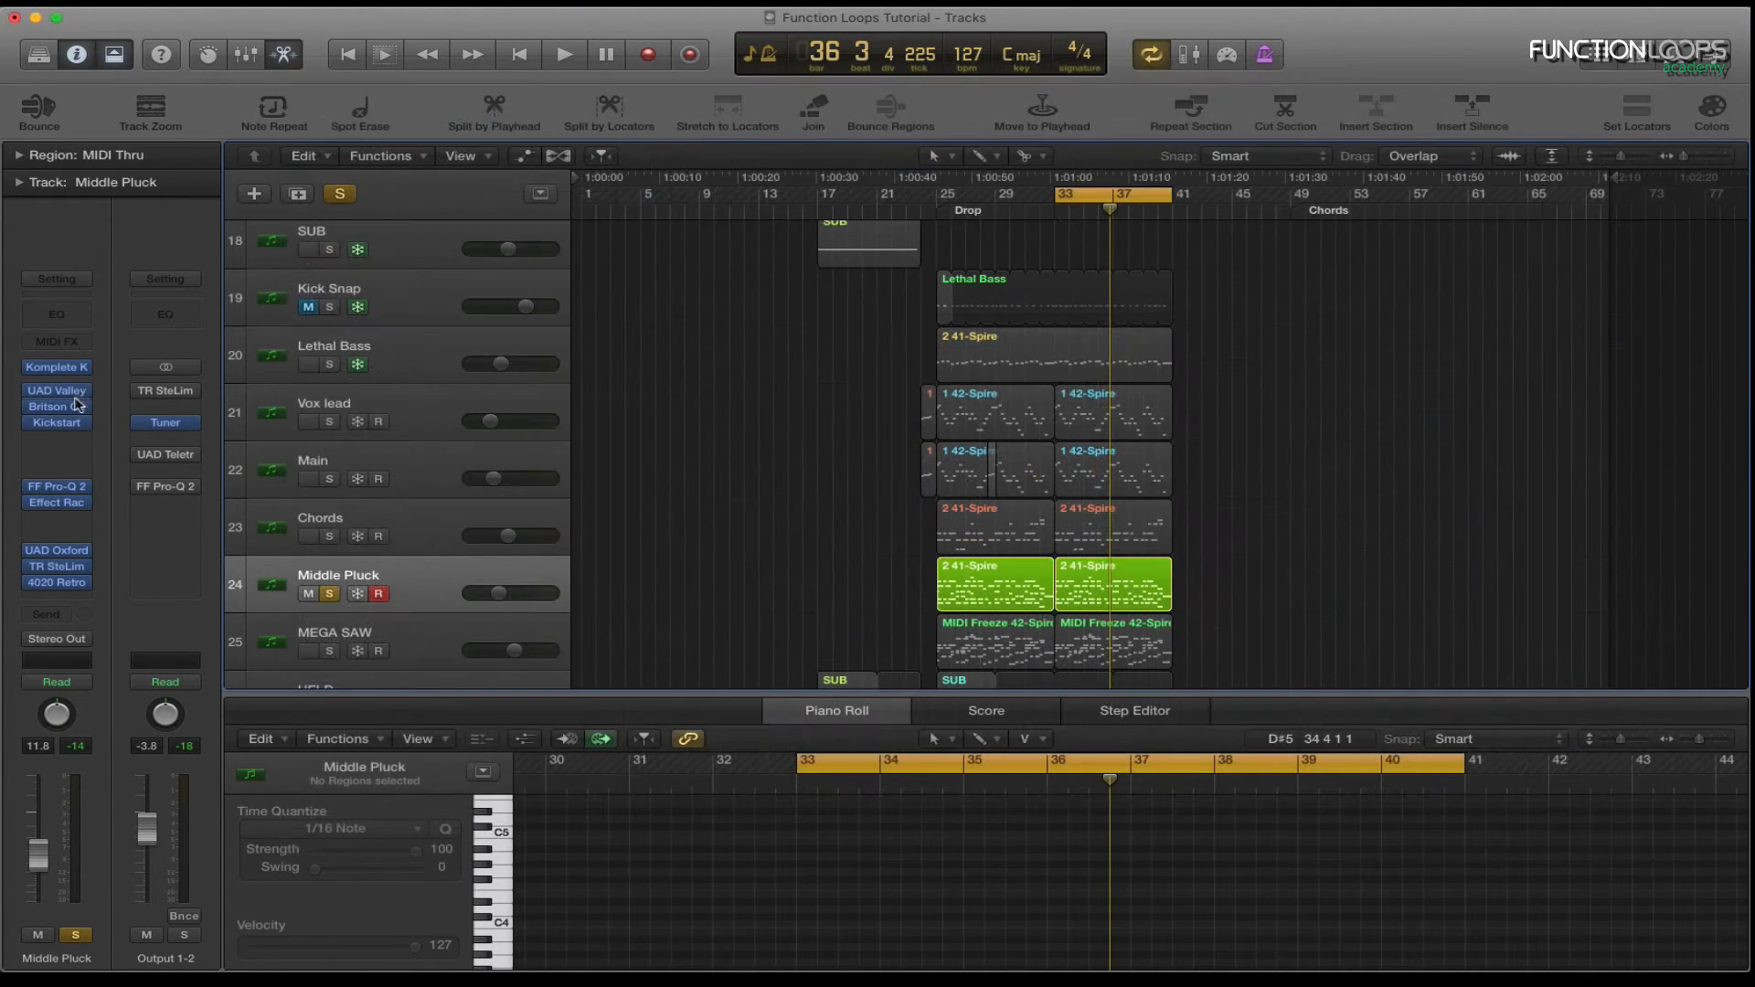
pyautogui.press('space')
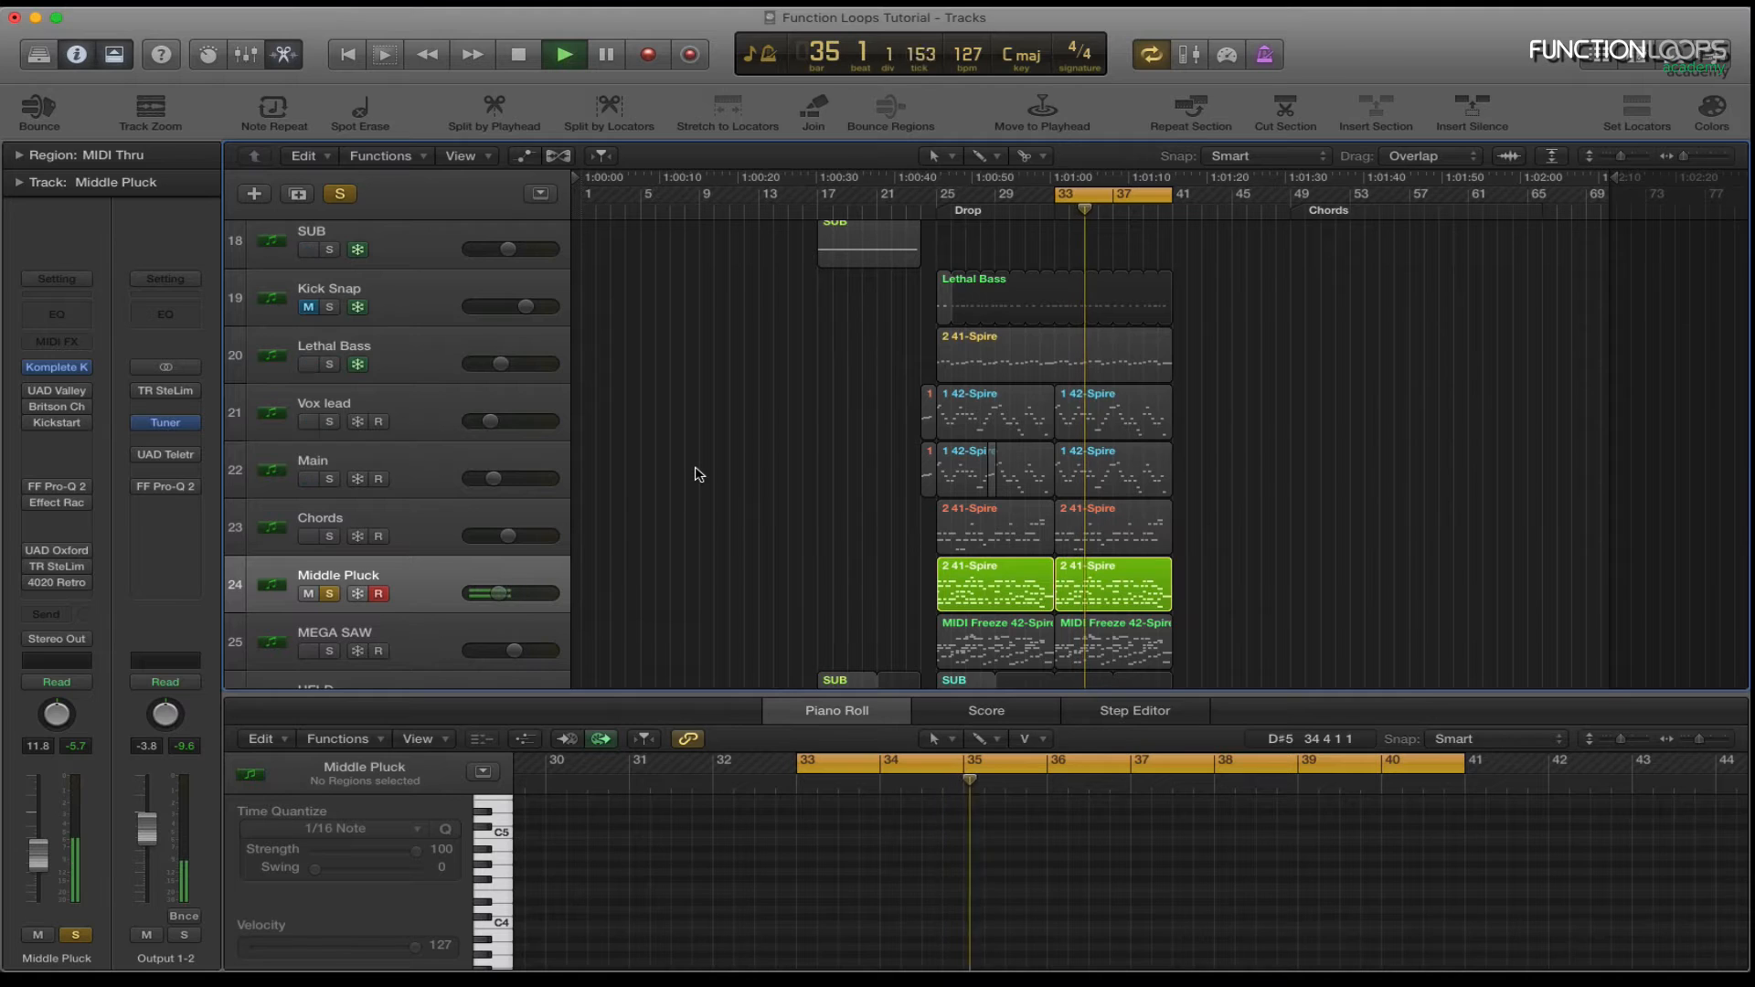
pyautogui.press('space')
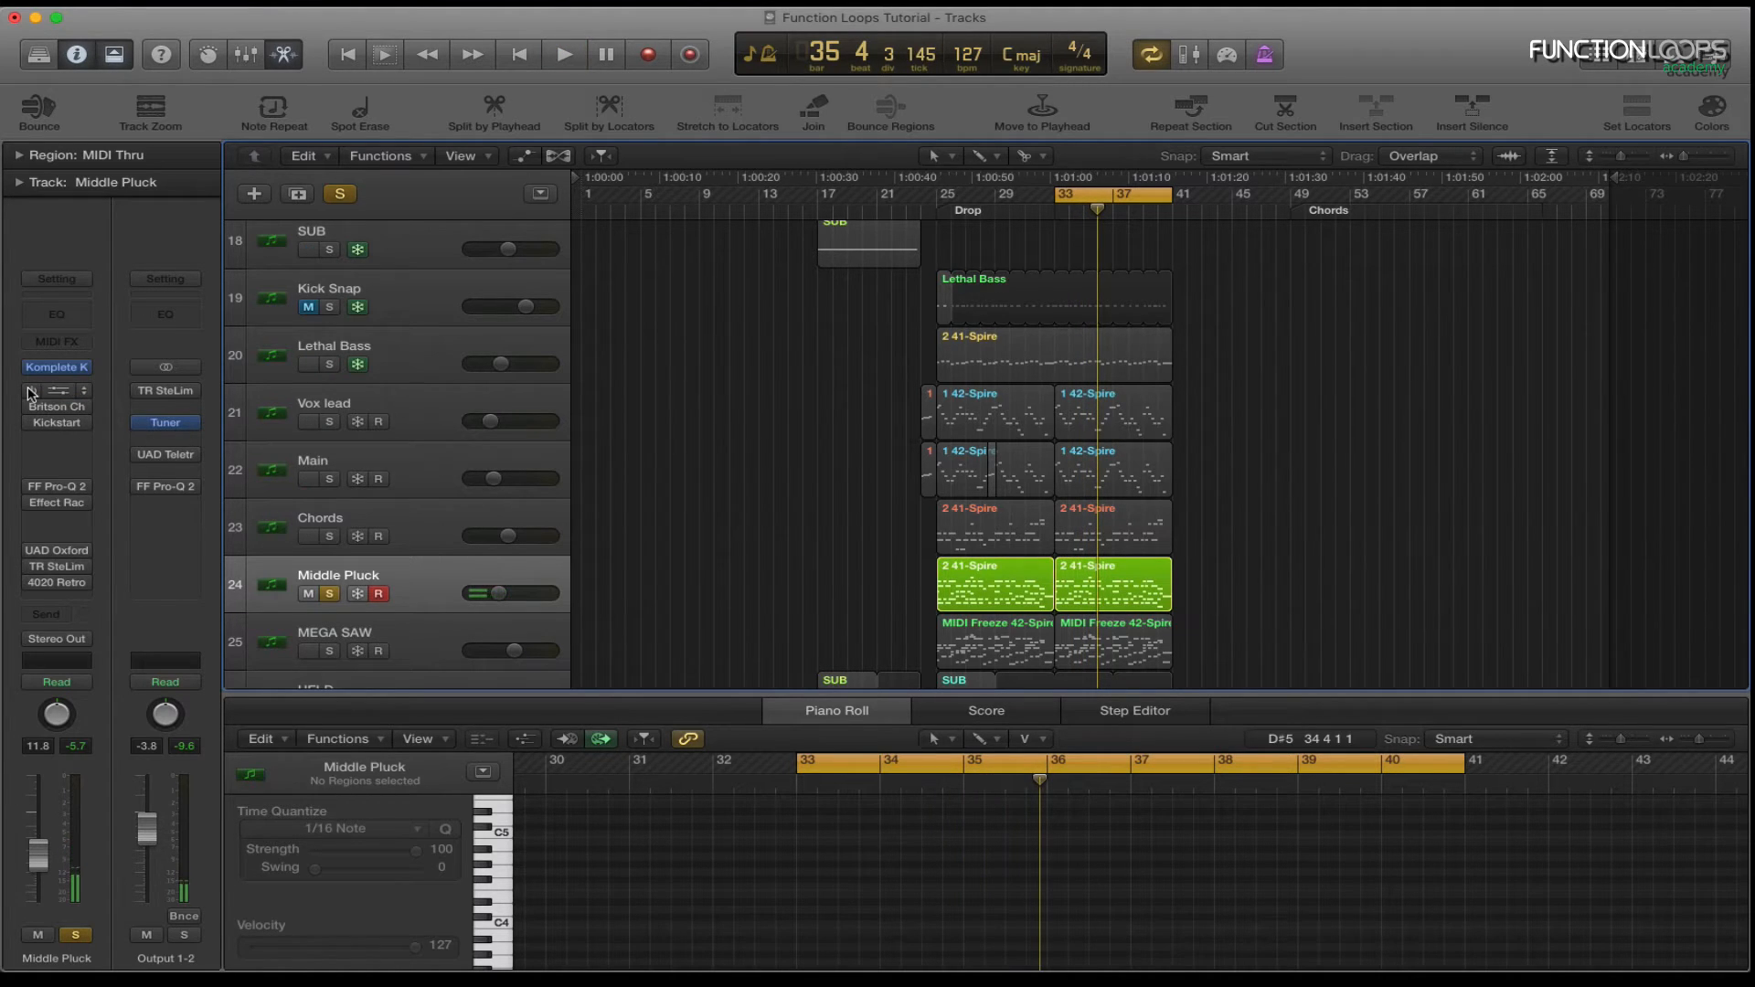
# Re-enable Middle Pluck's insert effects one by one during playback, from UAD Valley down to 4020 Retro, and stop playback.
pyautogui.press('space')
pyautogui.click(31, 393)
pyautogui.click(32, 407)
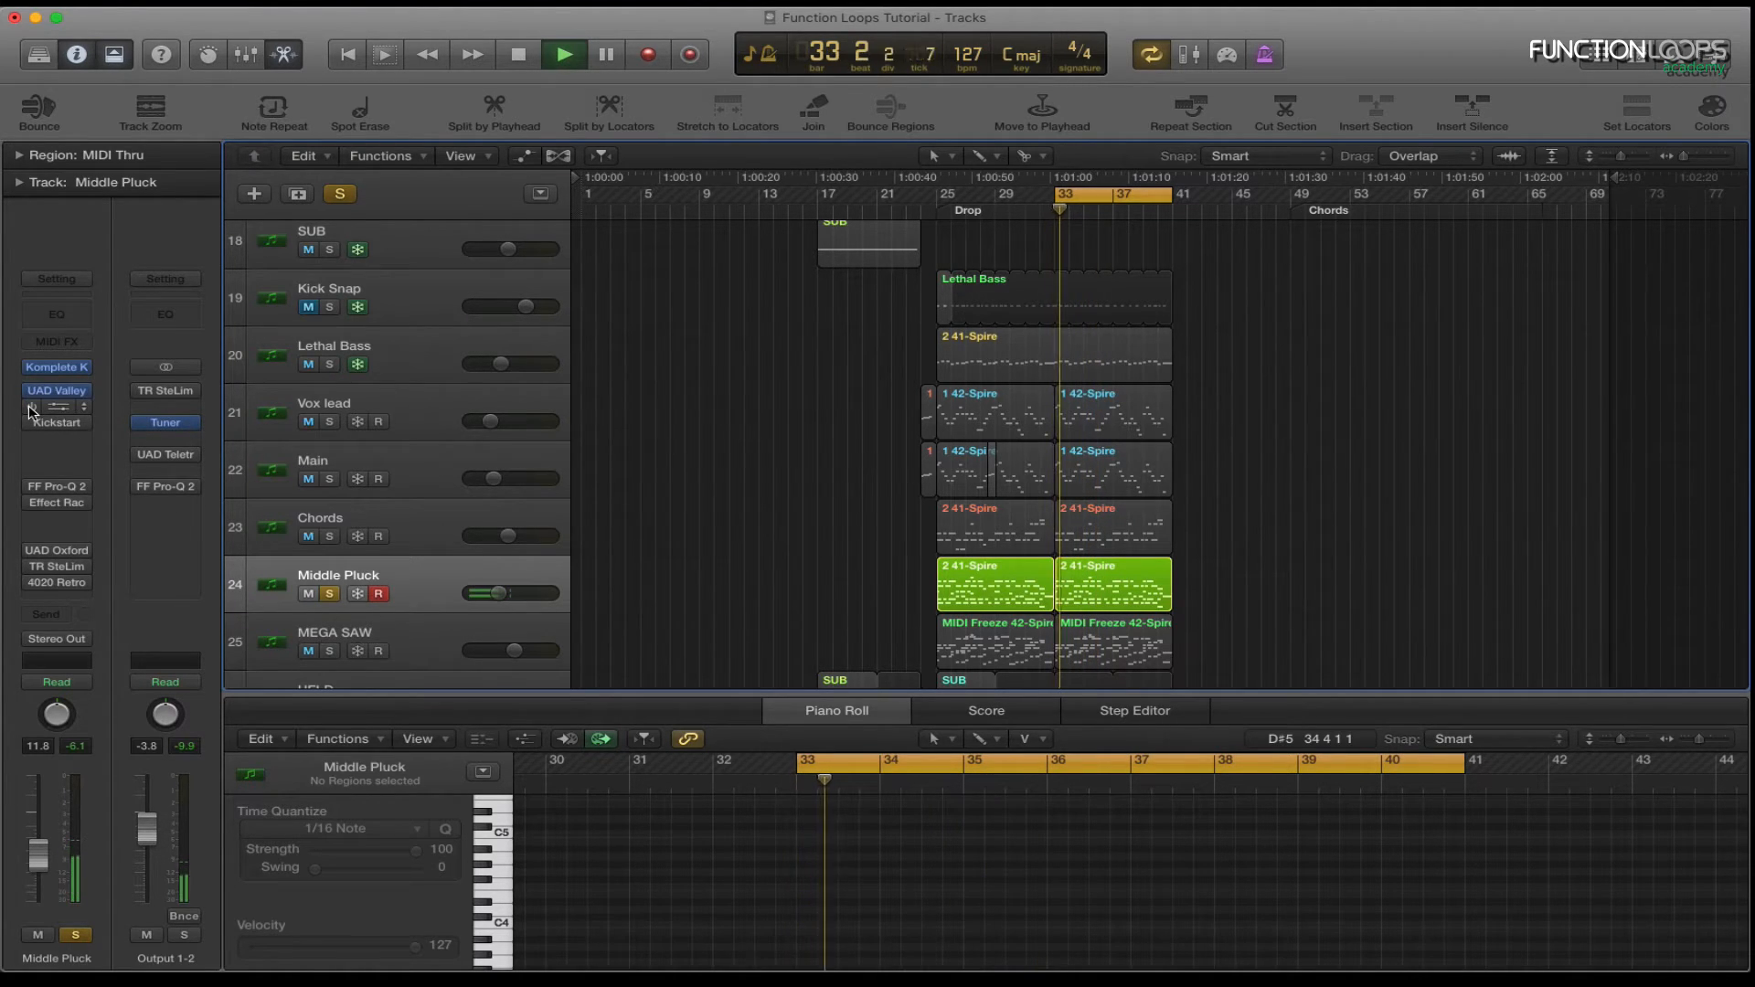
pyautogui.click(35, 423)
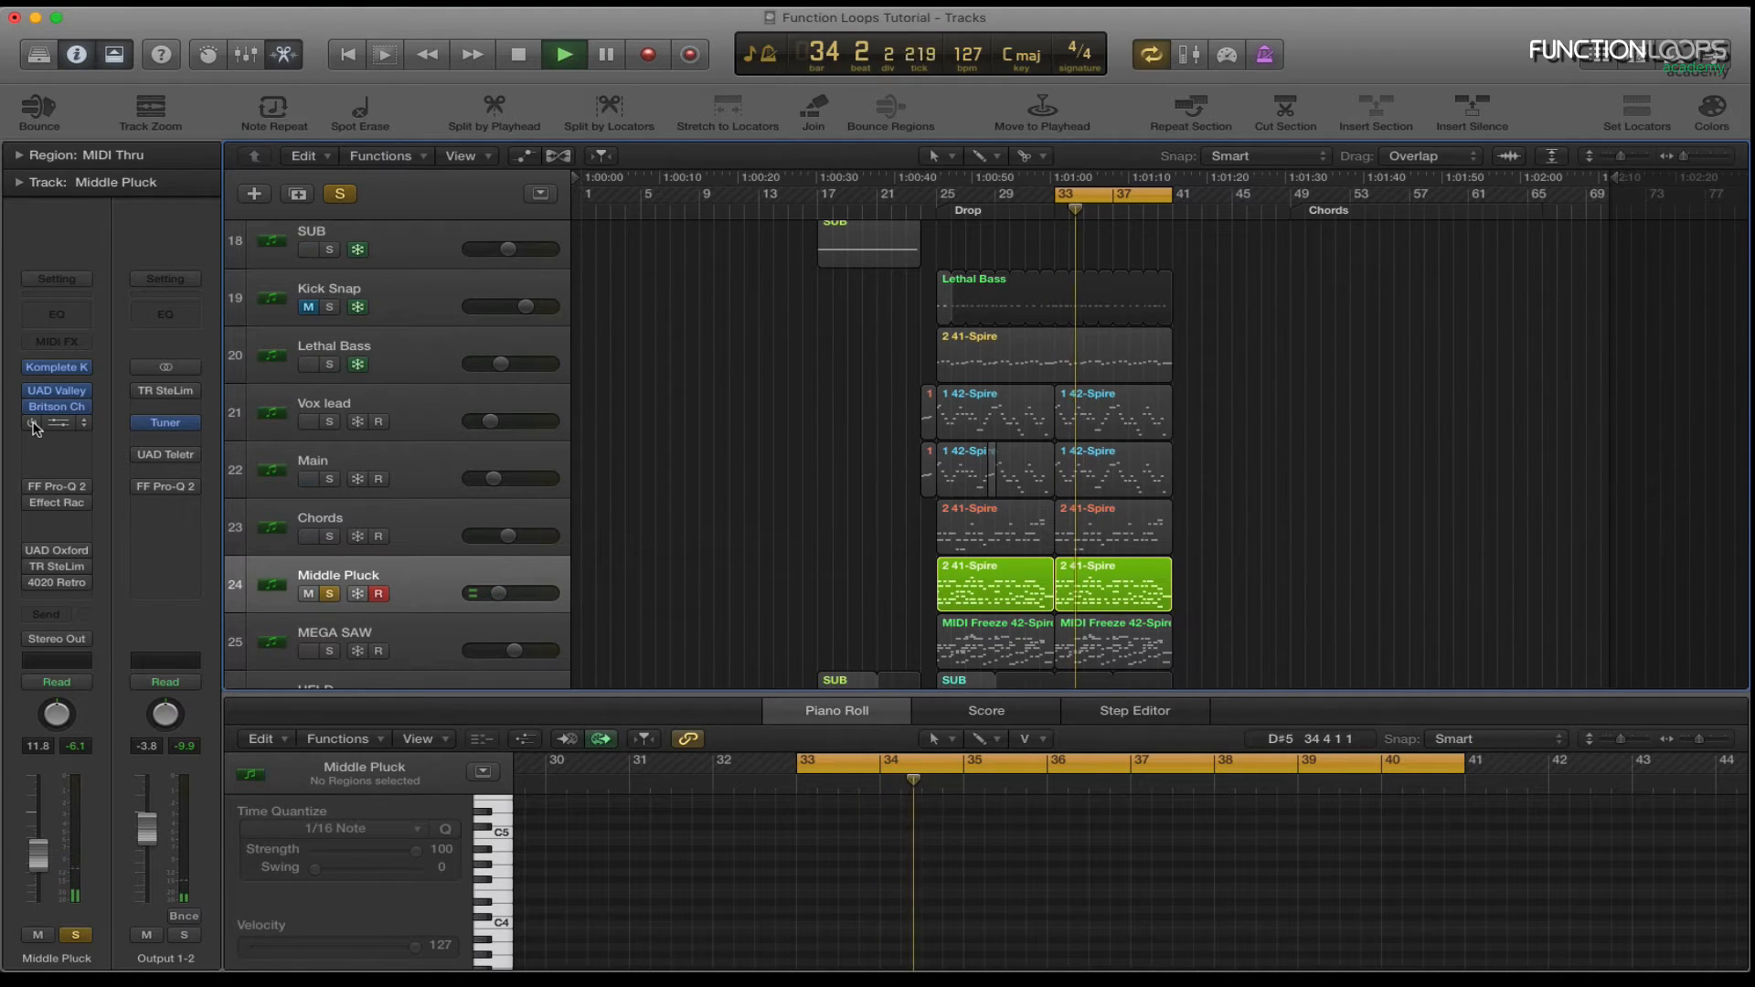
pyautogui.click(31, 487)
pyautogui.click(32, 501)
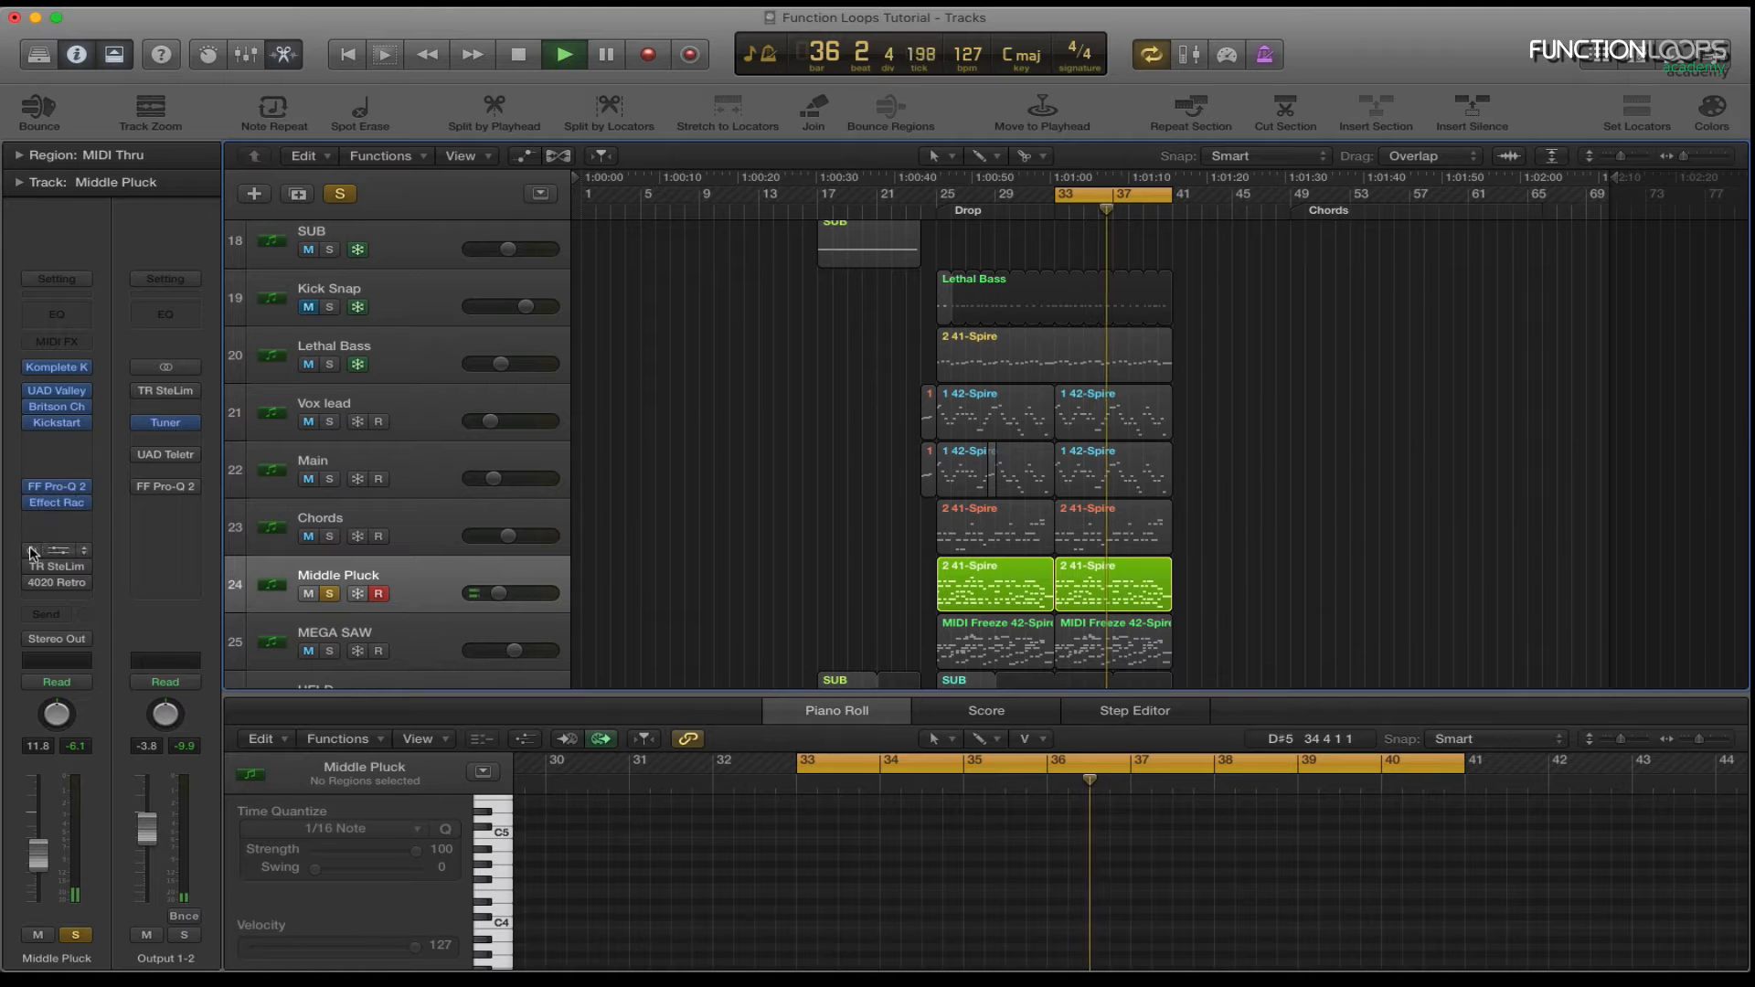
pyautogui.click(33, 551)
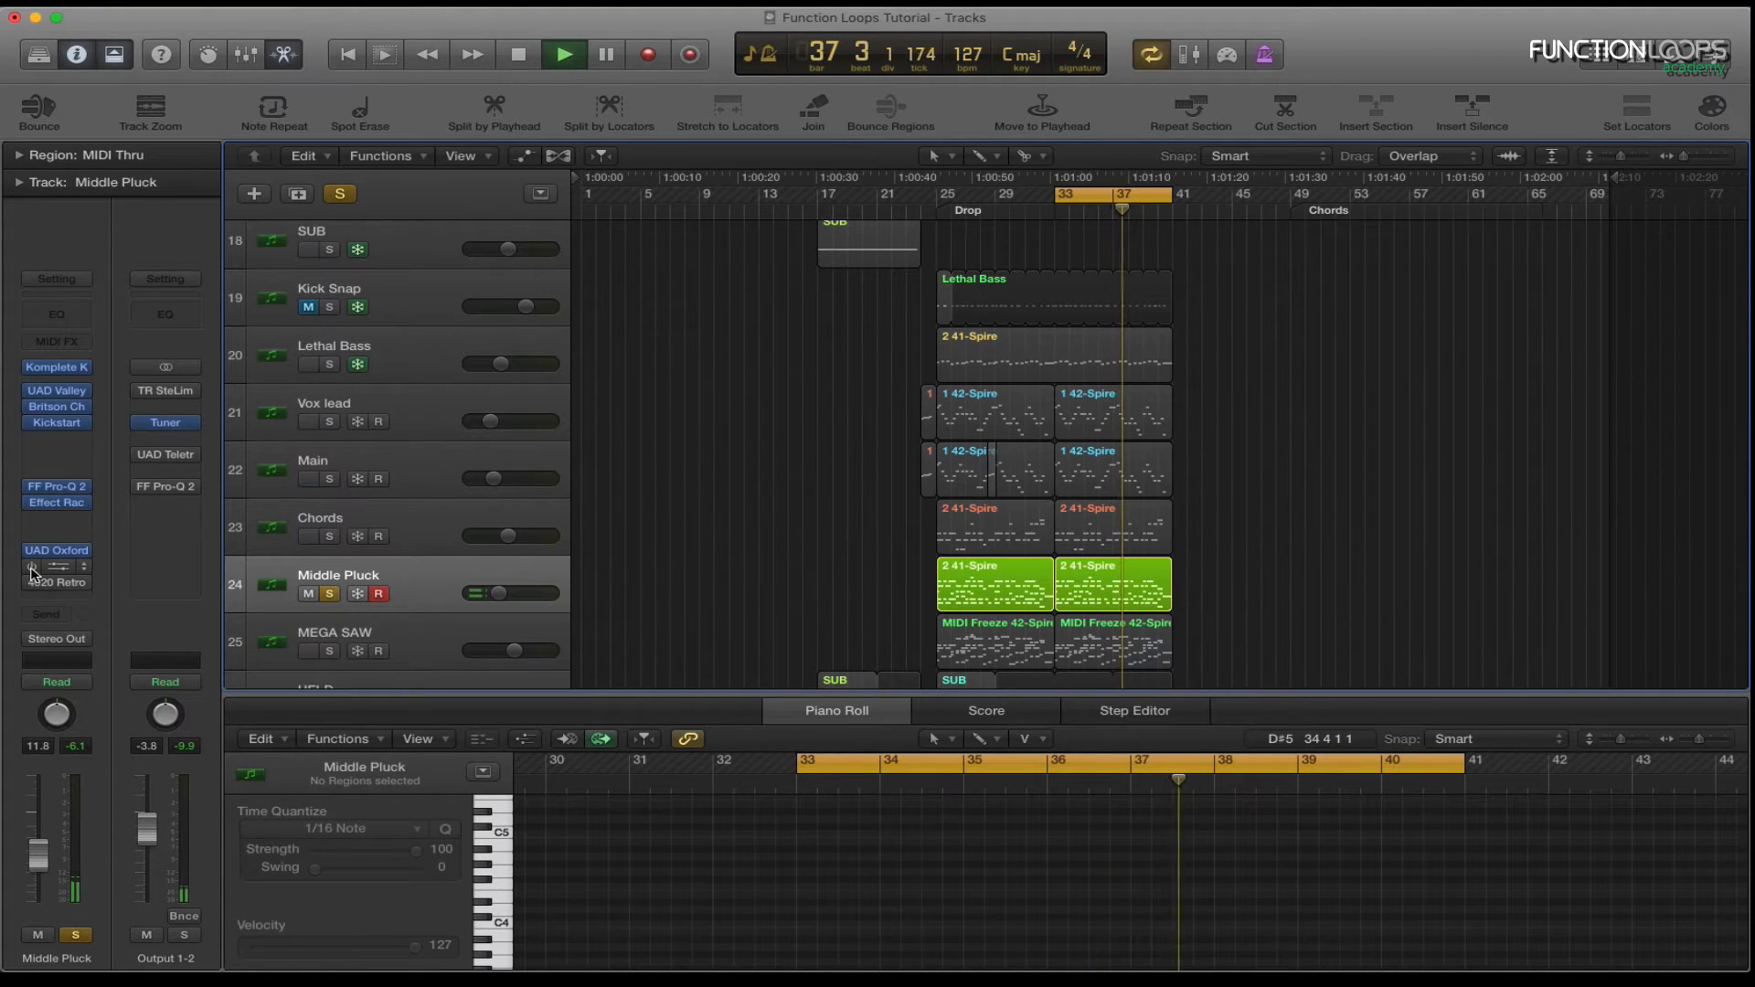
pyautogui.click(32, 567)
pyautogui.click(32, 583)
pyautogui.press('space')
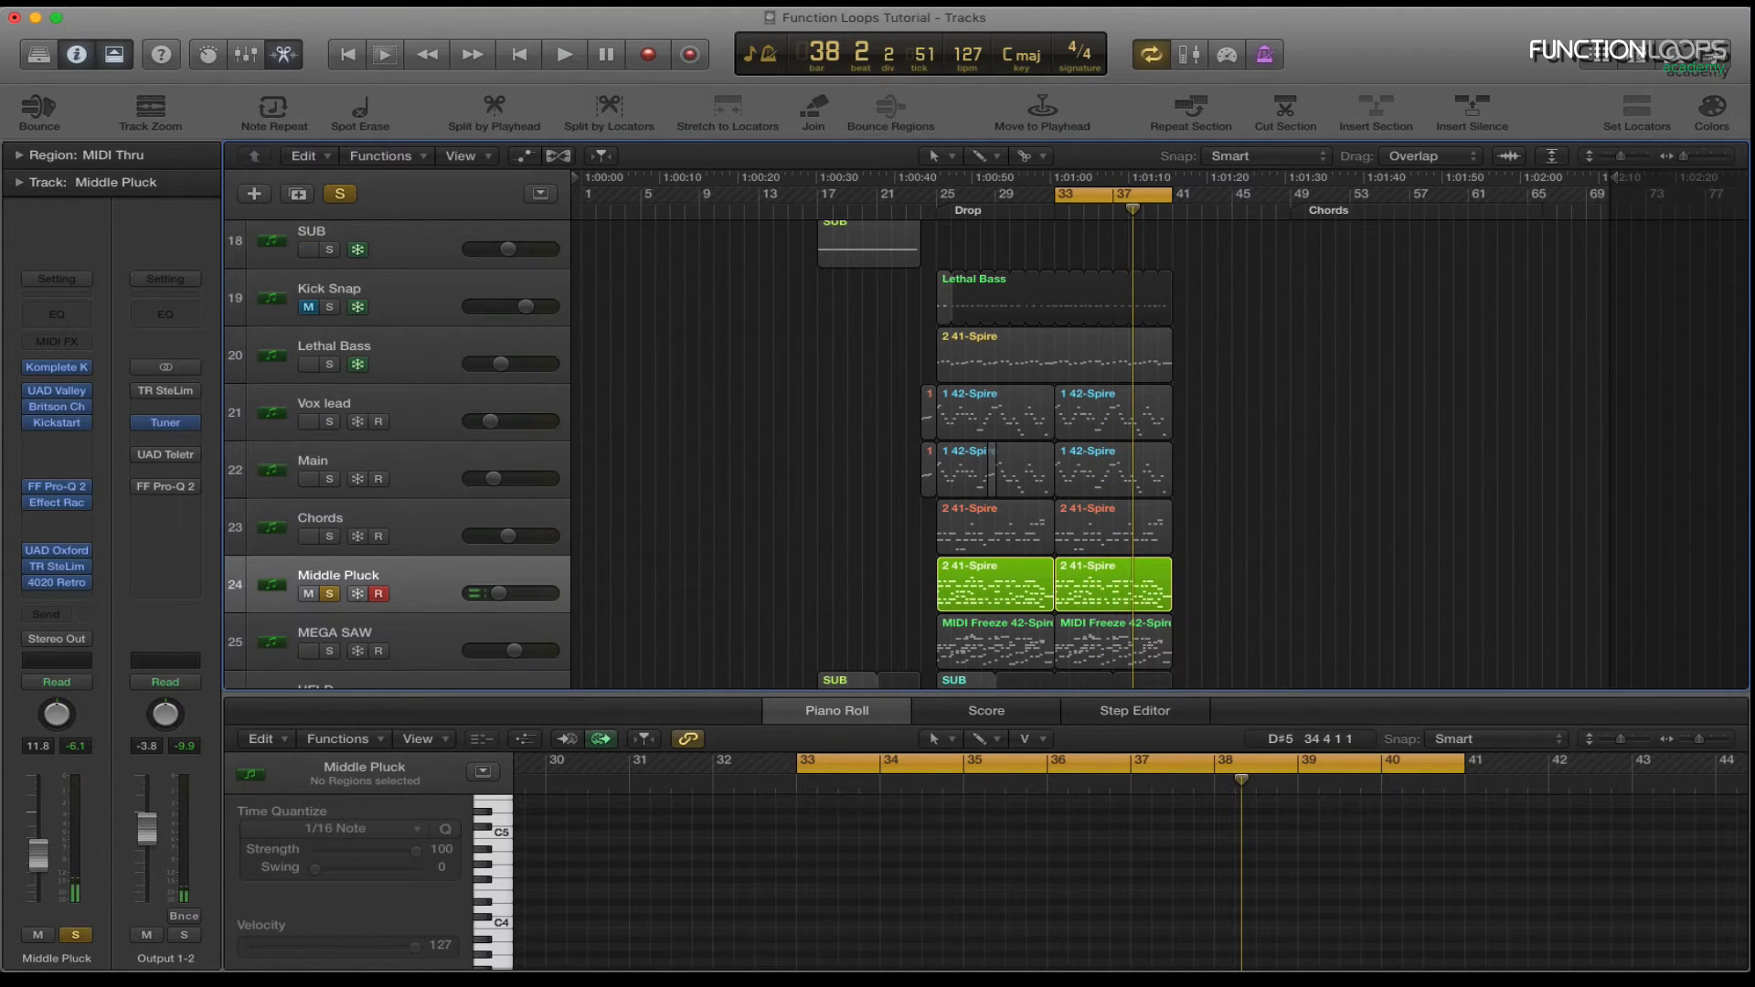
# Review Britson Channel on Middle Pluck with a brief playback and close it, and view Kickstart briefly.
pyautogui.click(64, 410)
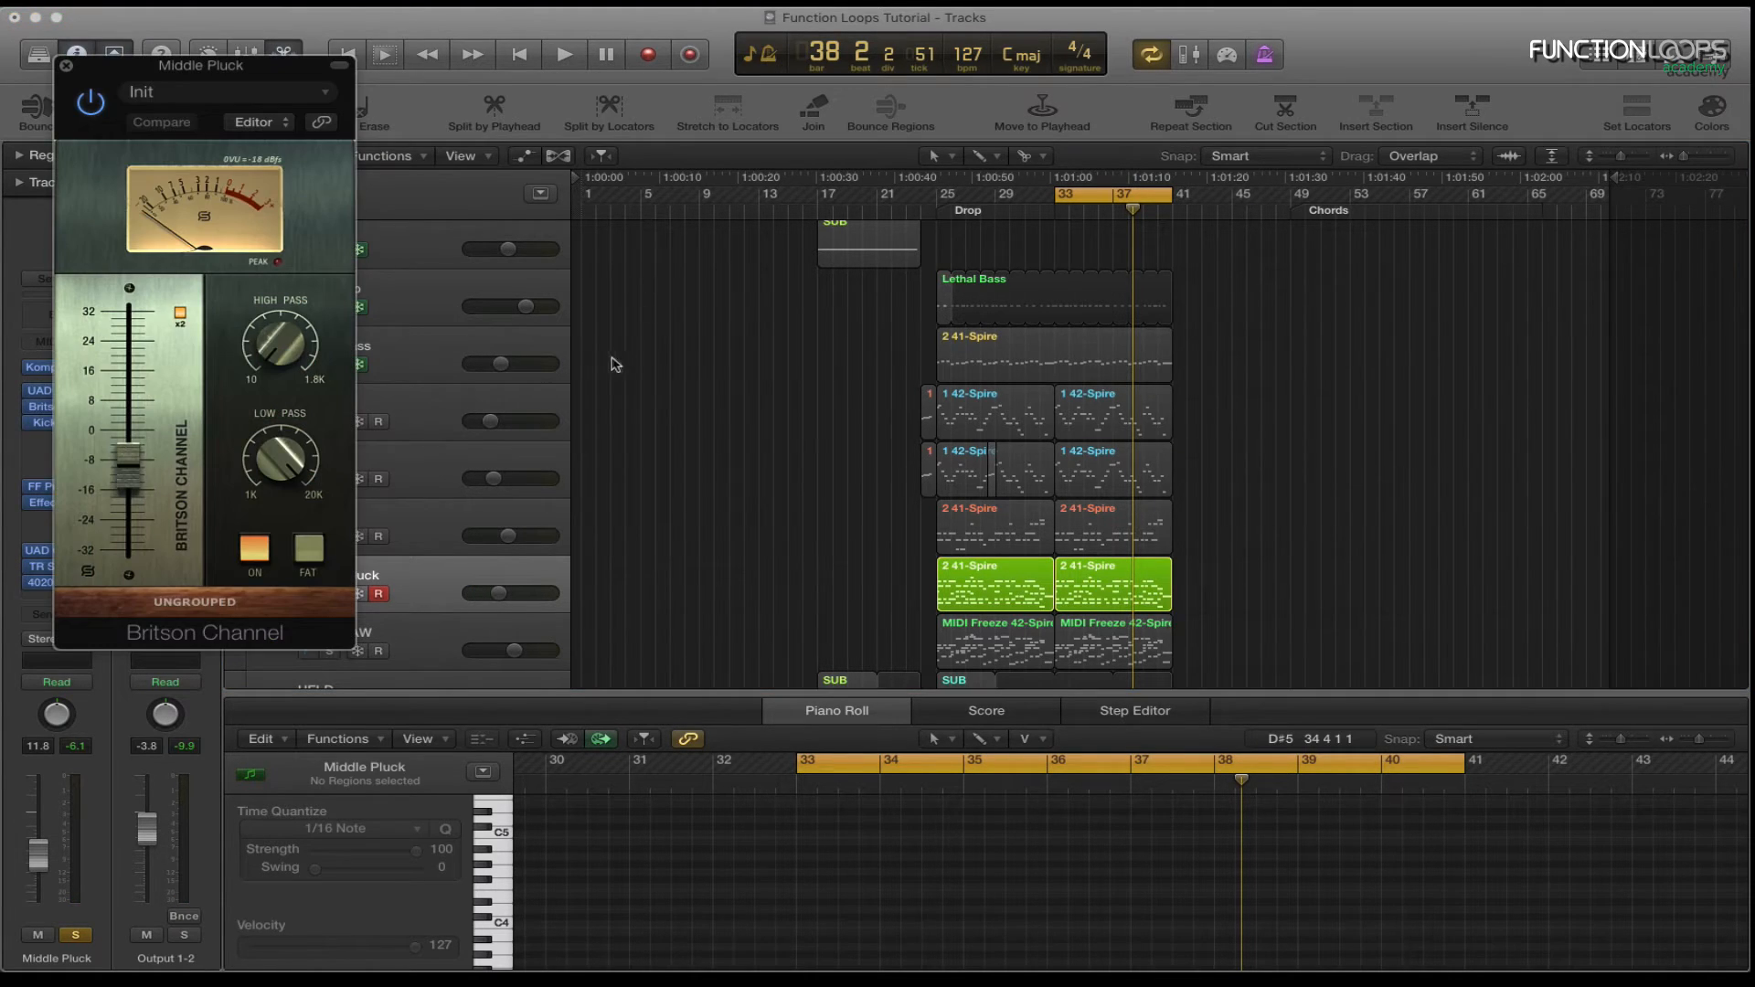
pyautogui.press('space')
pyautogui.press('space')
pyautogui.click(65, 64)
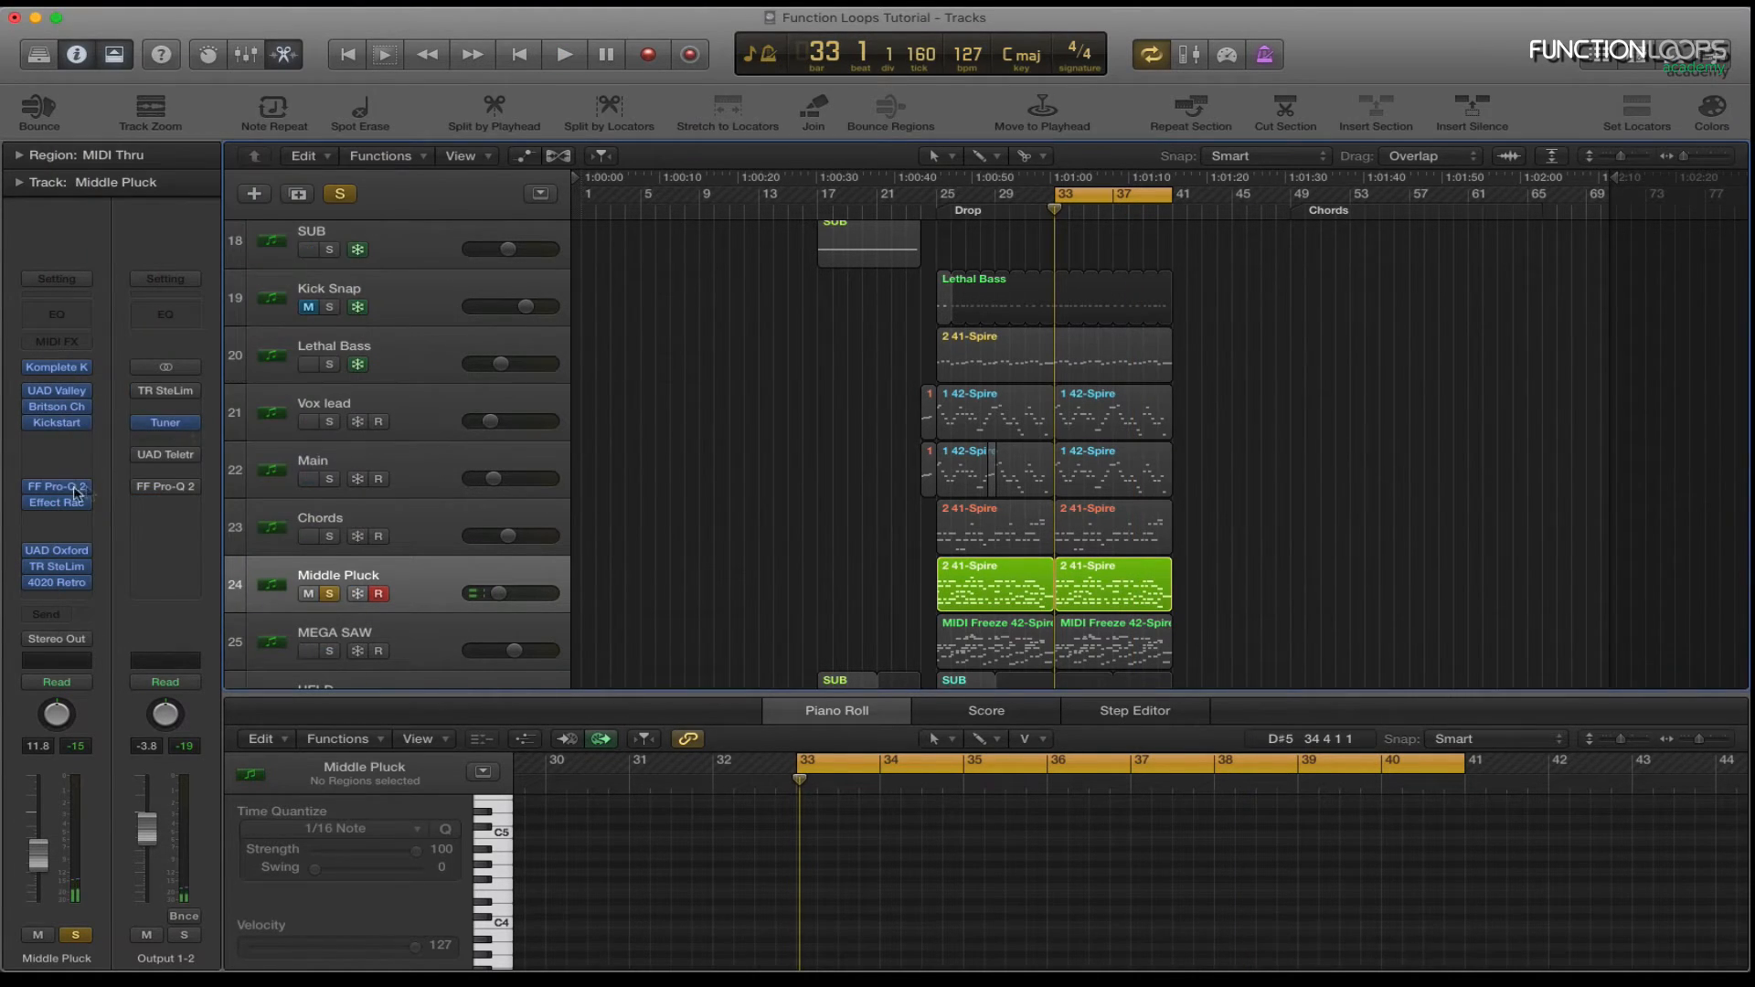
pyautogui.click(57, 422)
pyautogui.click(65, 66)
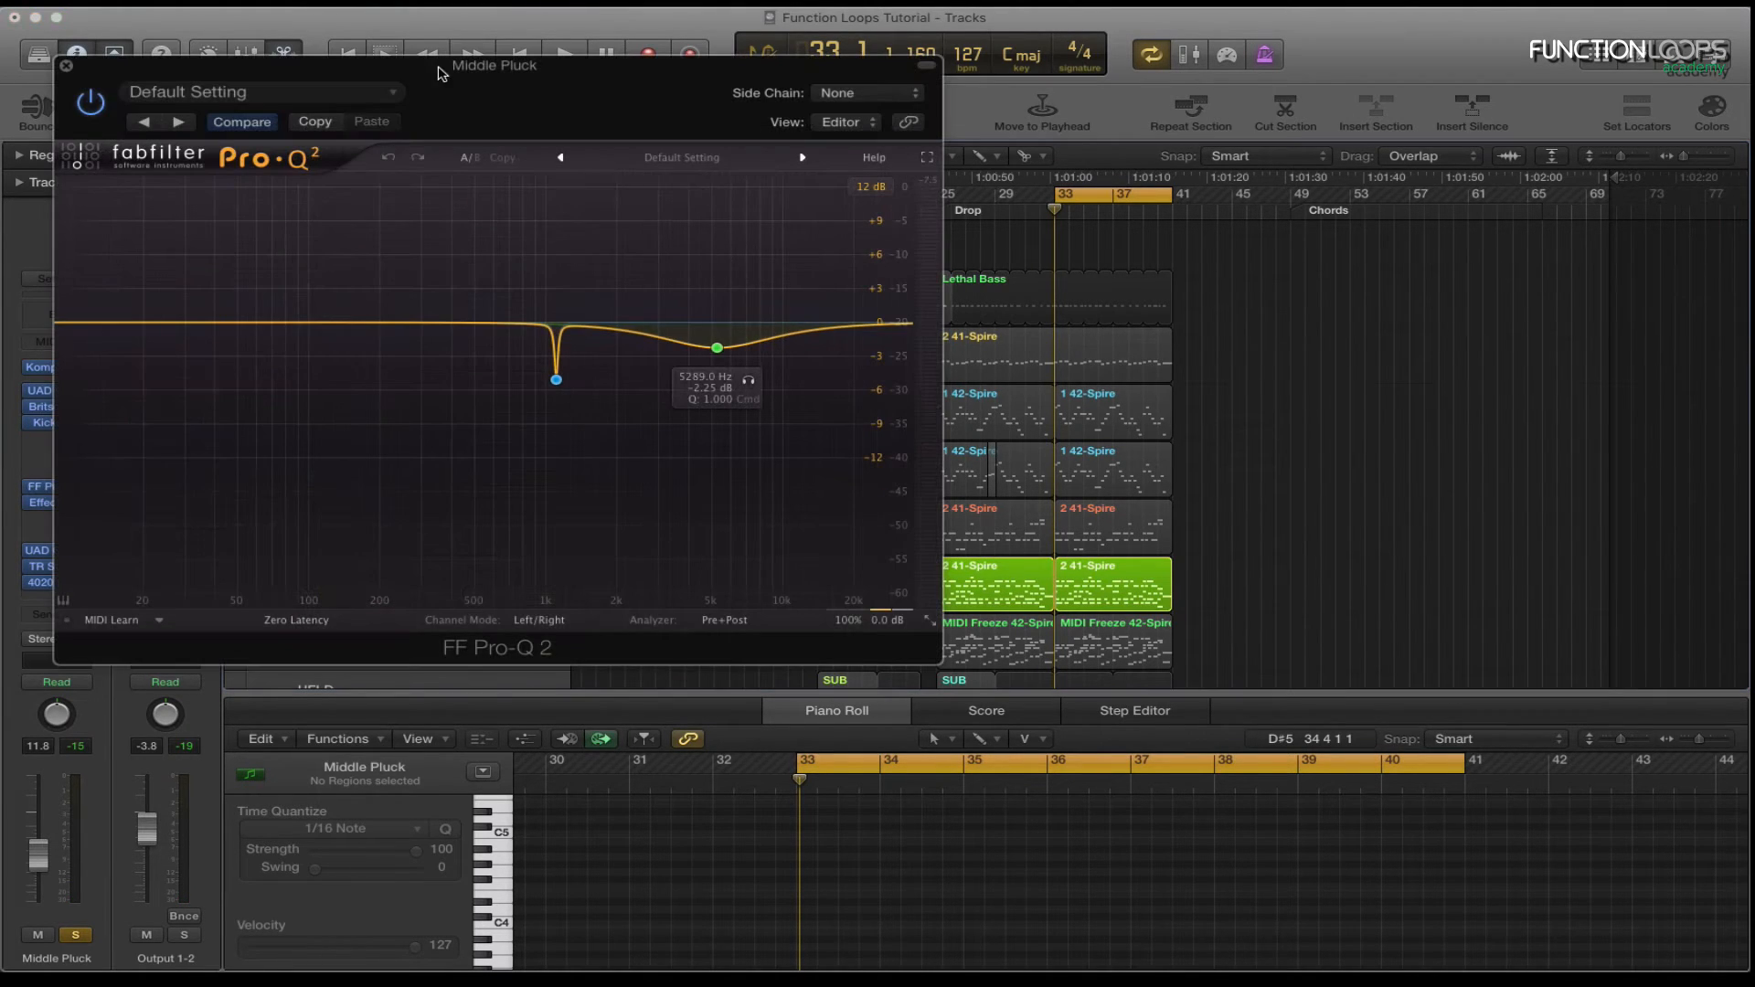
# Move the FF Pro-Q 2 window clear of the channel strips and audition its narrow 1109.7 Hz notch in isolation during playback.
pyautogui.moveTo(441, 73); pyautogui.dragTo(681, 96)
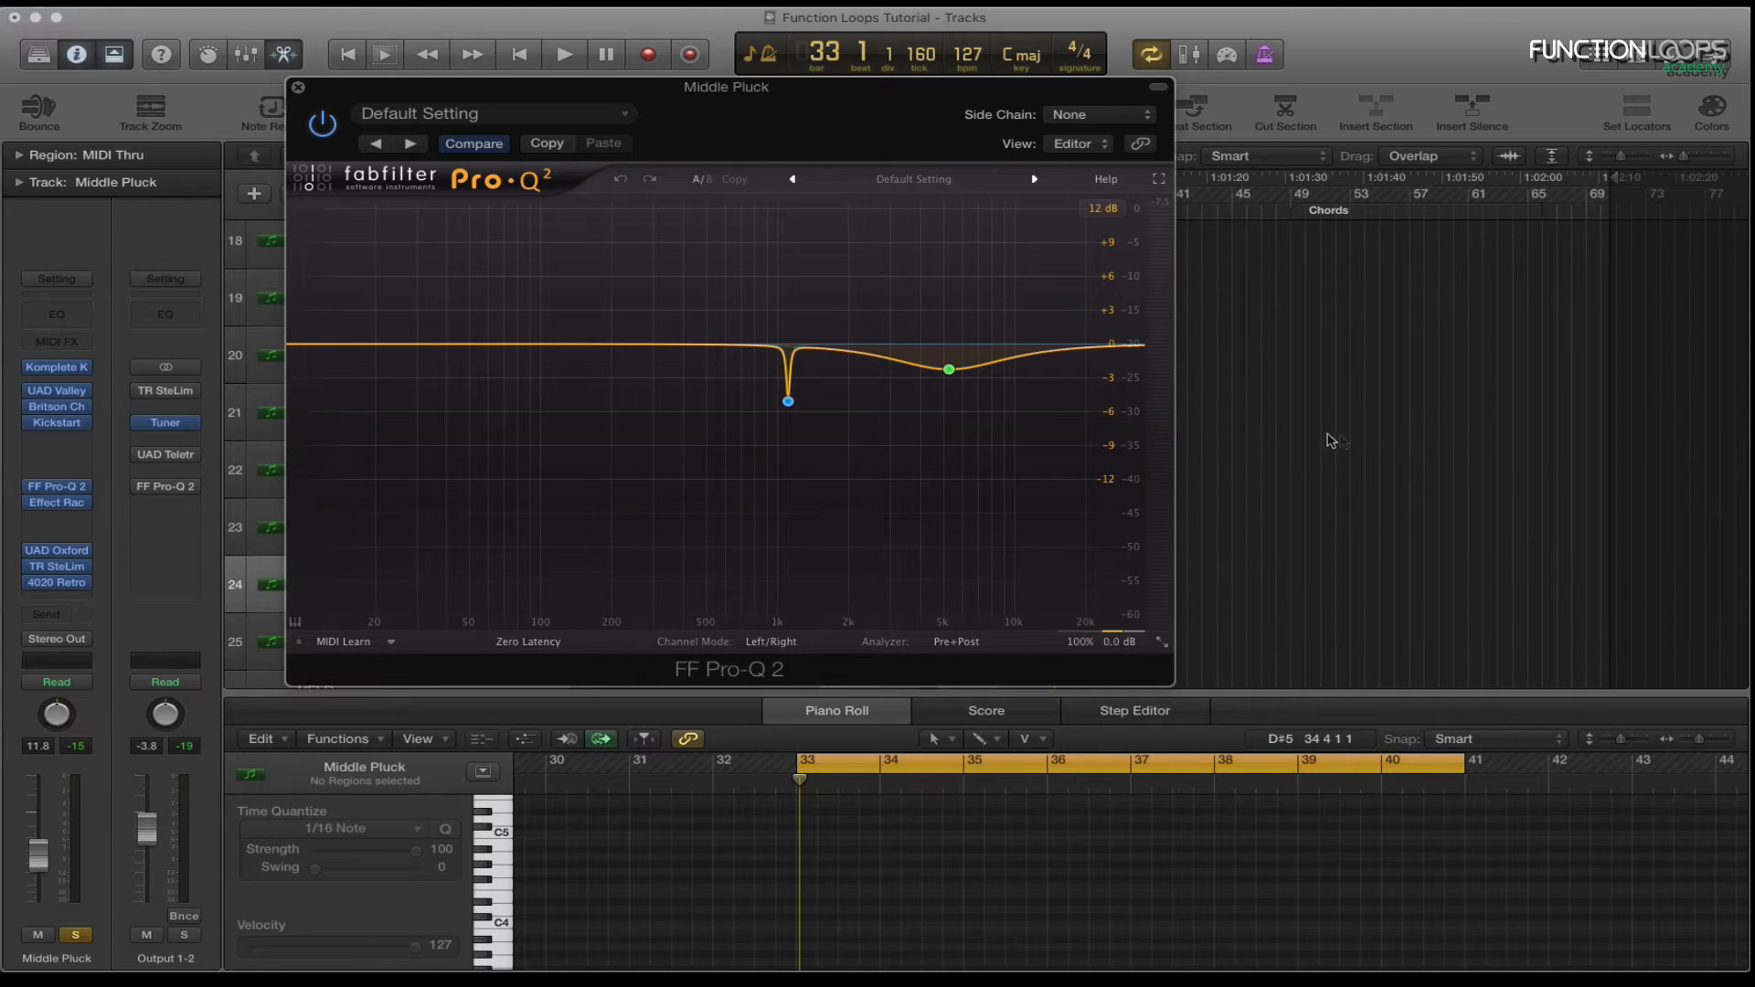
pyautogui.press('space')
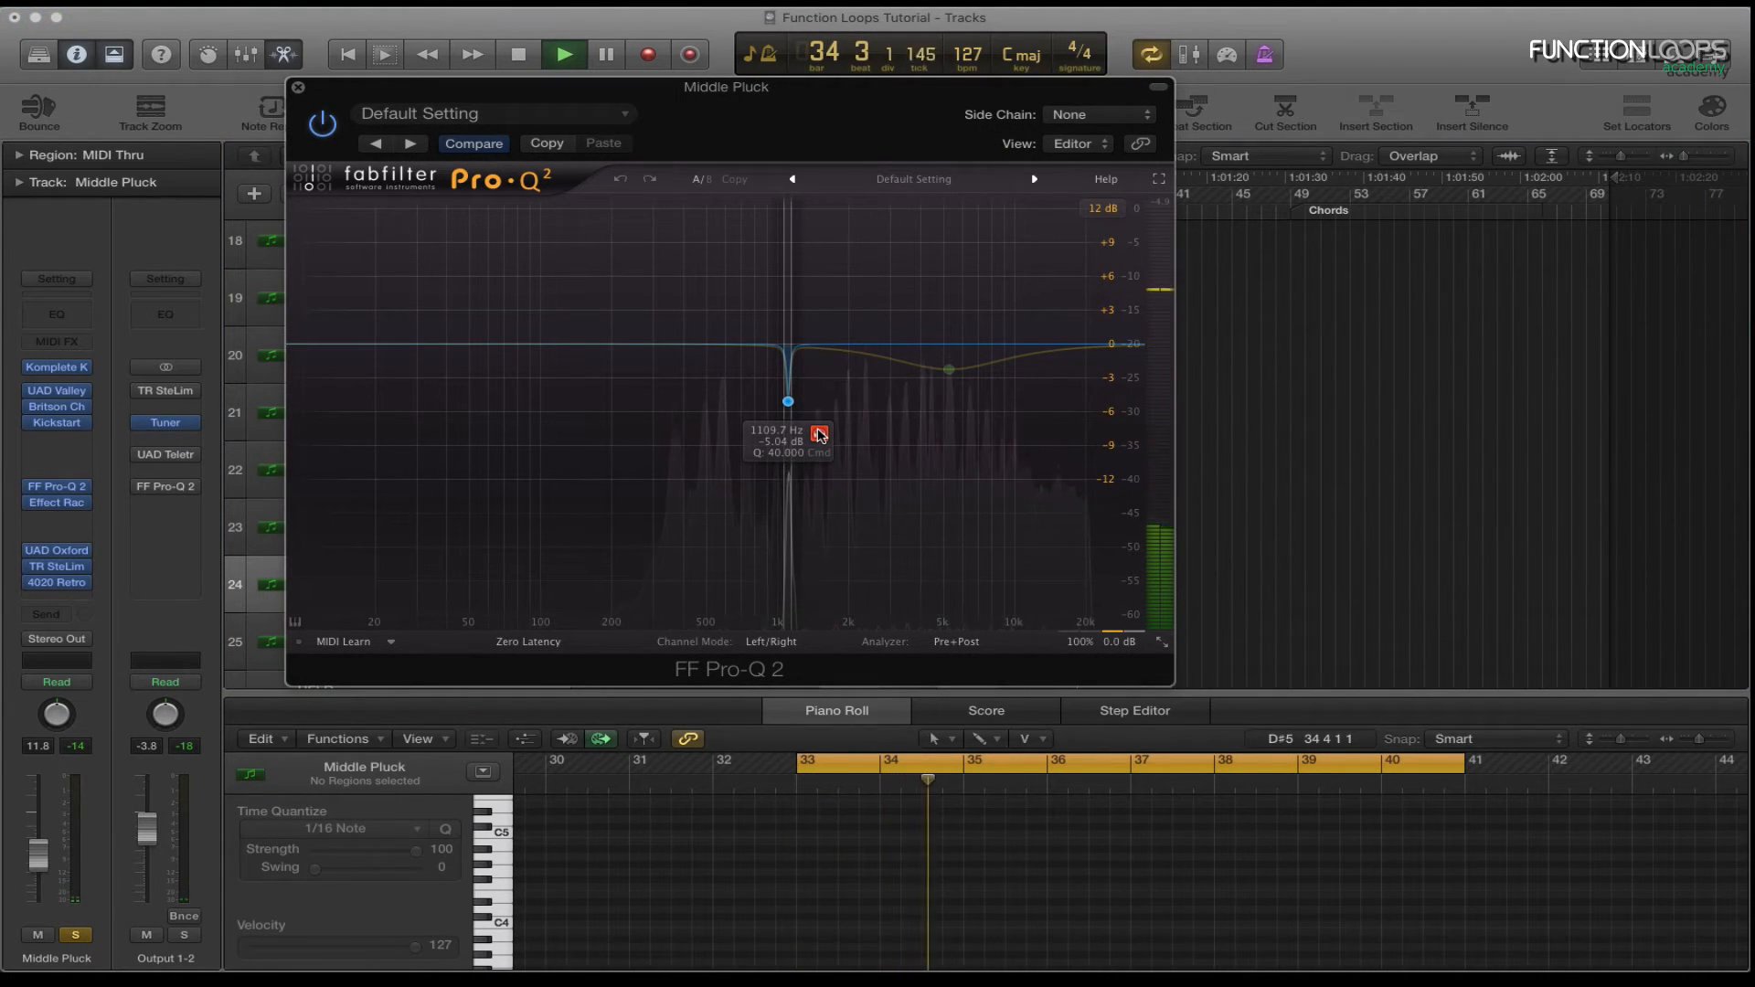
pyautogui.click(819, 436)
pyautogui.press('space')
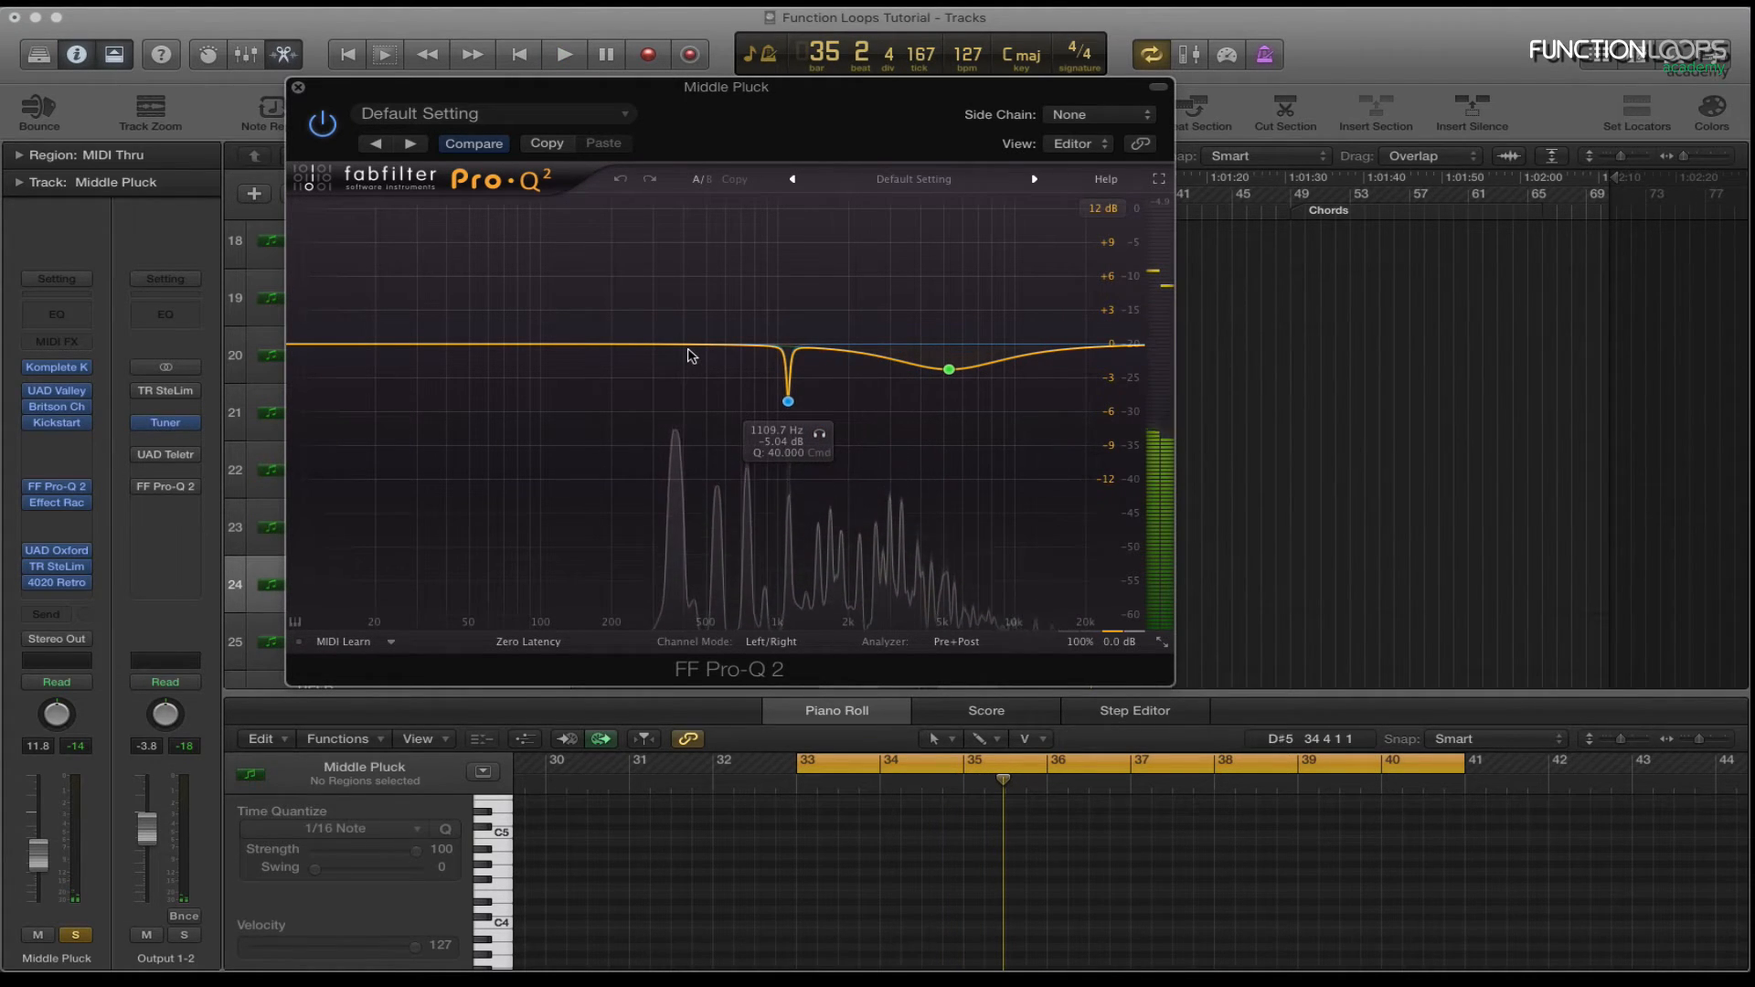
# Add a narrow bell band with Q 40 in FF Pro-Q 2, boost its gain heavily, and sweep it up to 1768 Hz during playback.
pyautogui.click(556, 340)
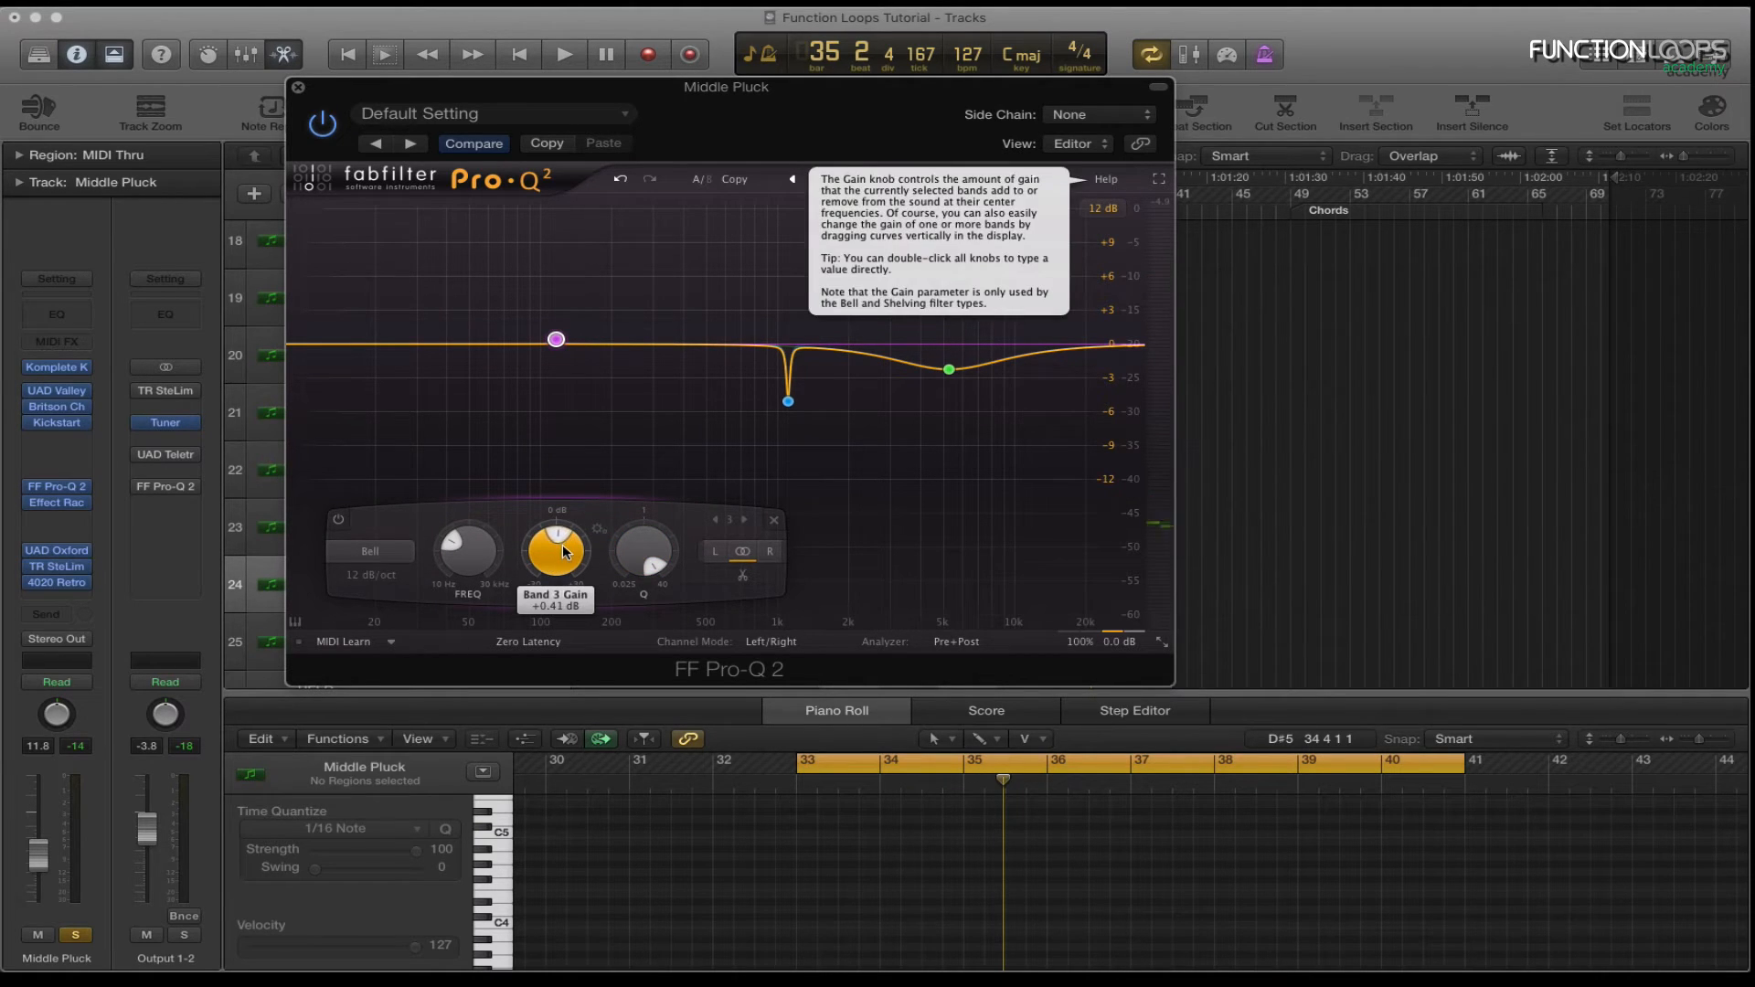
pyautogui.press('space')
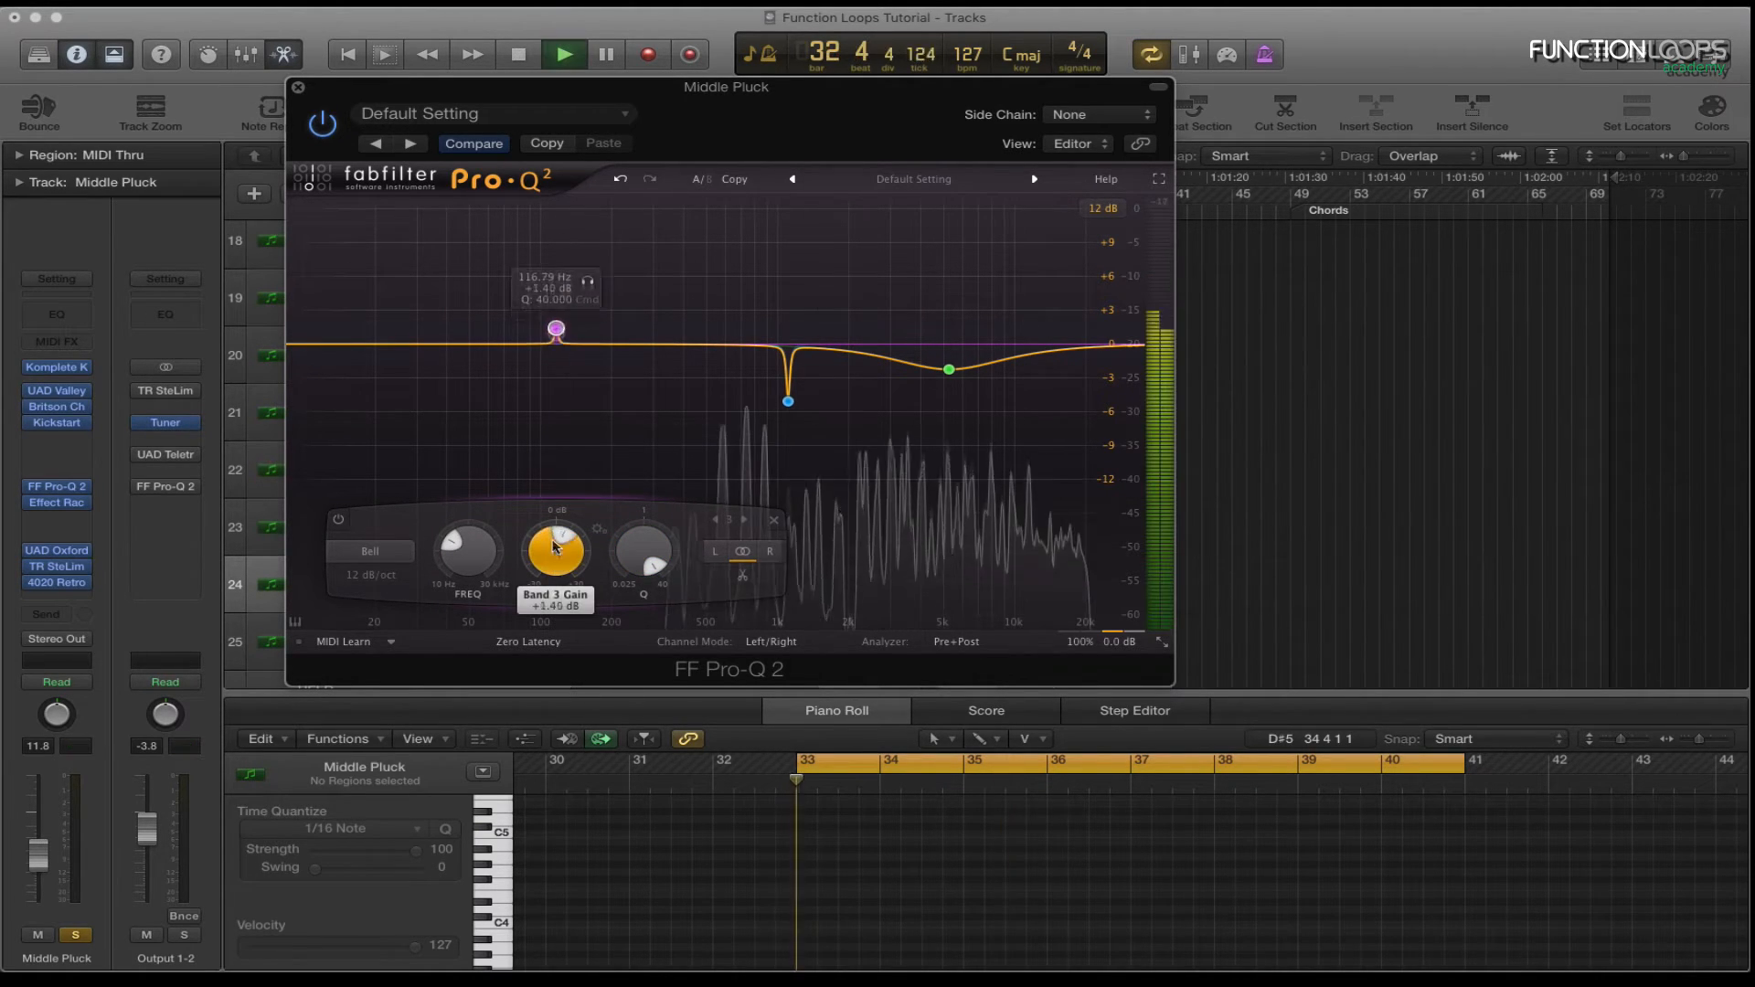
pyautogui.moveTo(556, 550); pyautogui.dragTo(556, 499)
pyautogui.moveTo(468, 550); pyautogui.dragTo(484, 485)
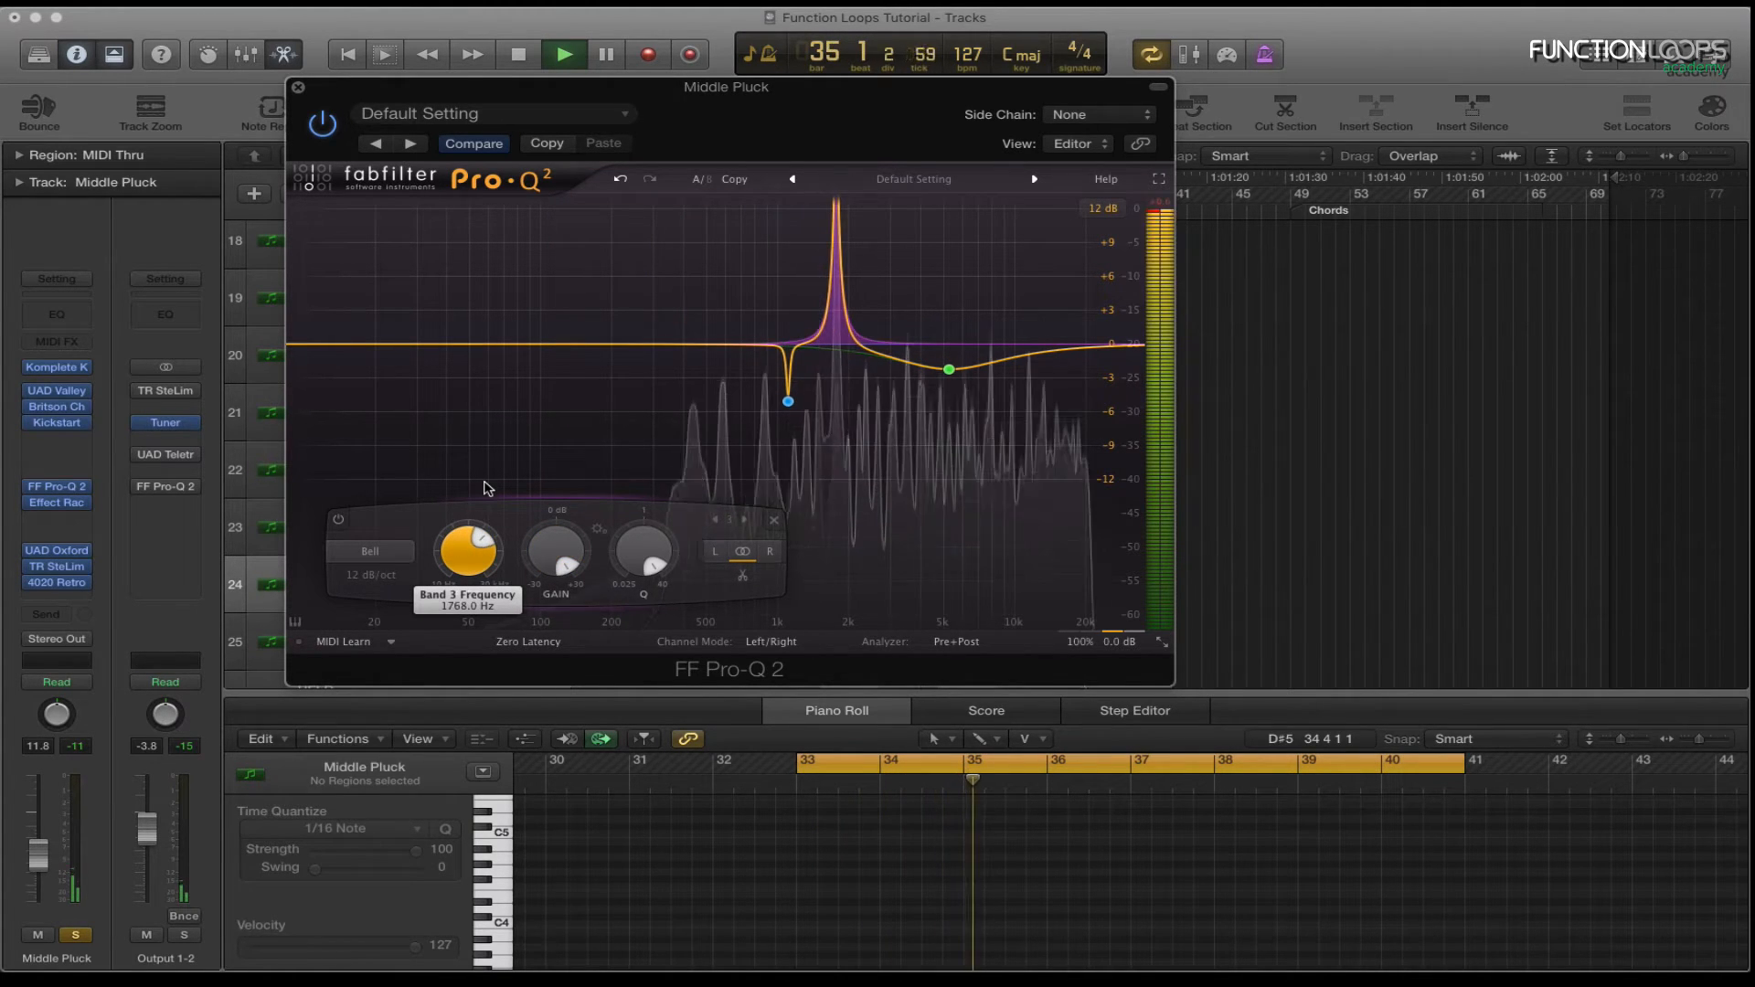
# Lower the swept 1768 Hz band's gain to about +0.5 dB, delete the band, and stop playback.
pyautogui.moveTo(544, 551); pyautogui.dragTo(546, 604)
pyautogui.rightClick(836, 340)
pyautogui.click(873, 450)
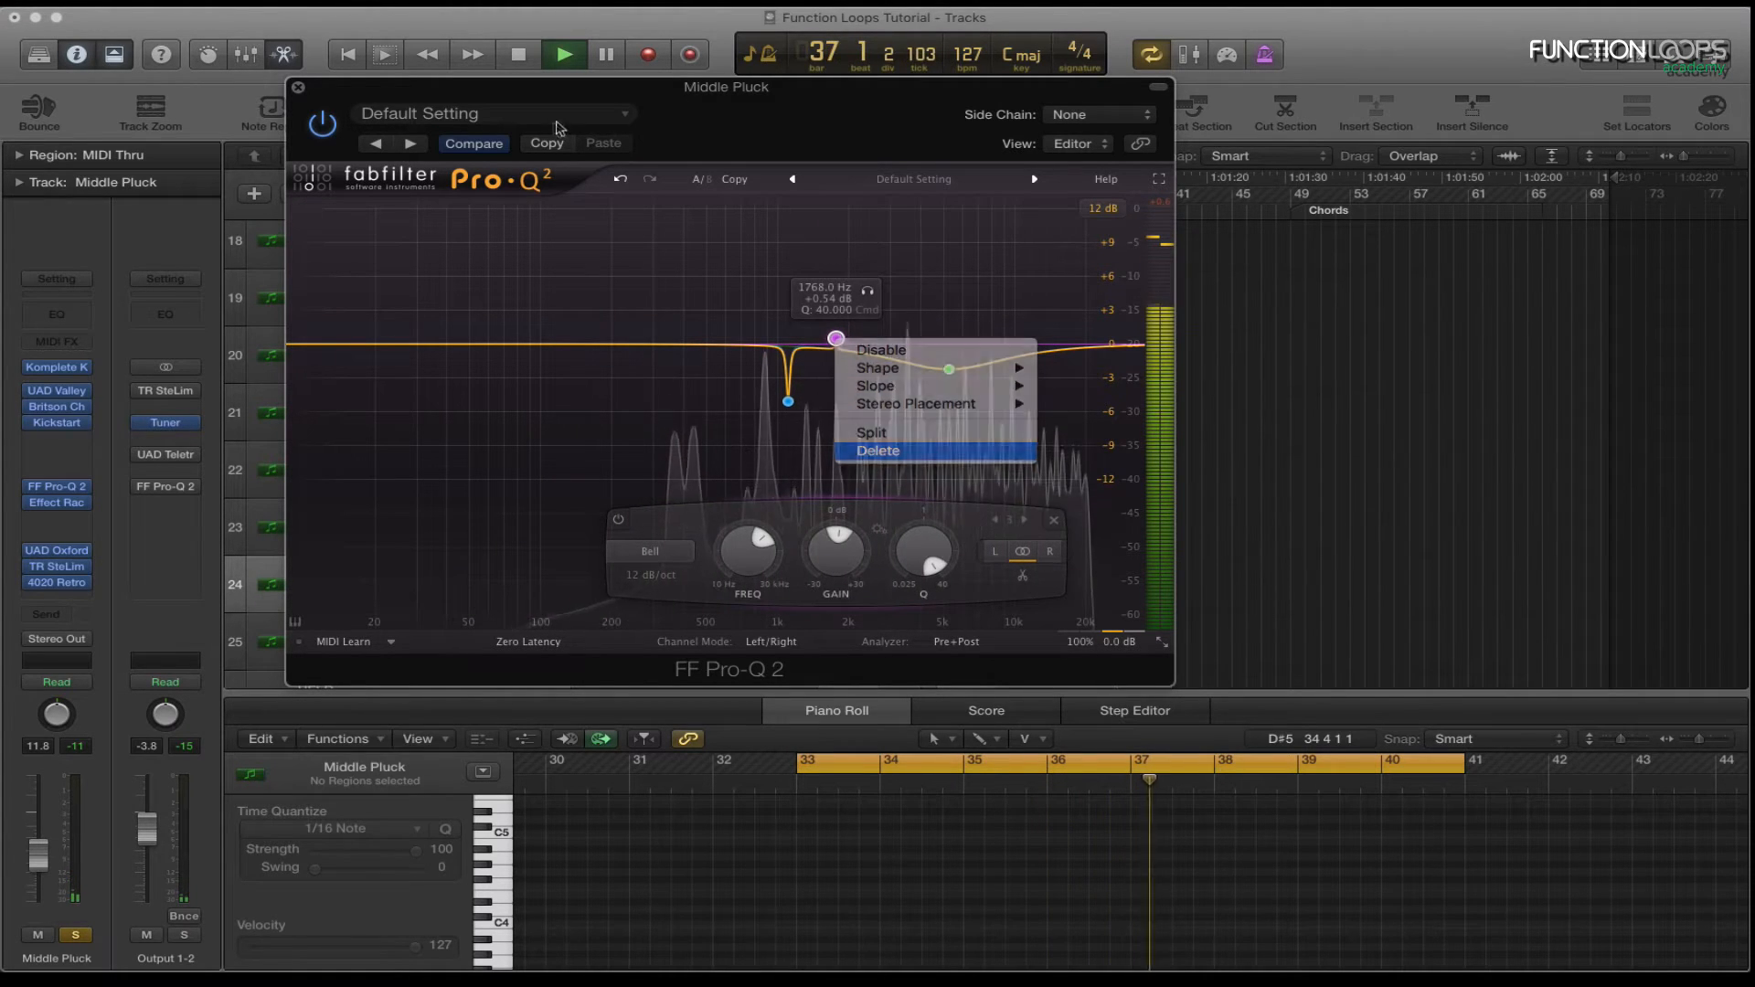
pyautogui.press('space')
# Shift the FF Pro-Q 2 window aside, audition its wide 5289 Hz dip in isolation during playback, and close the equalizer.
pyautogui.moveTo(760, 89); pyautogui.dragTo(877, 96)
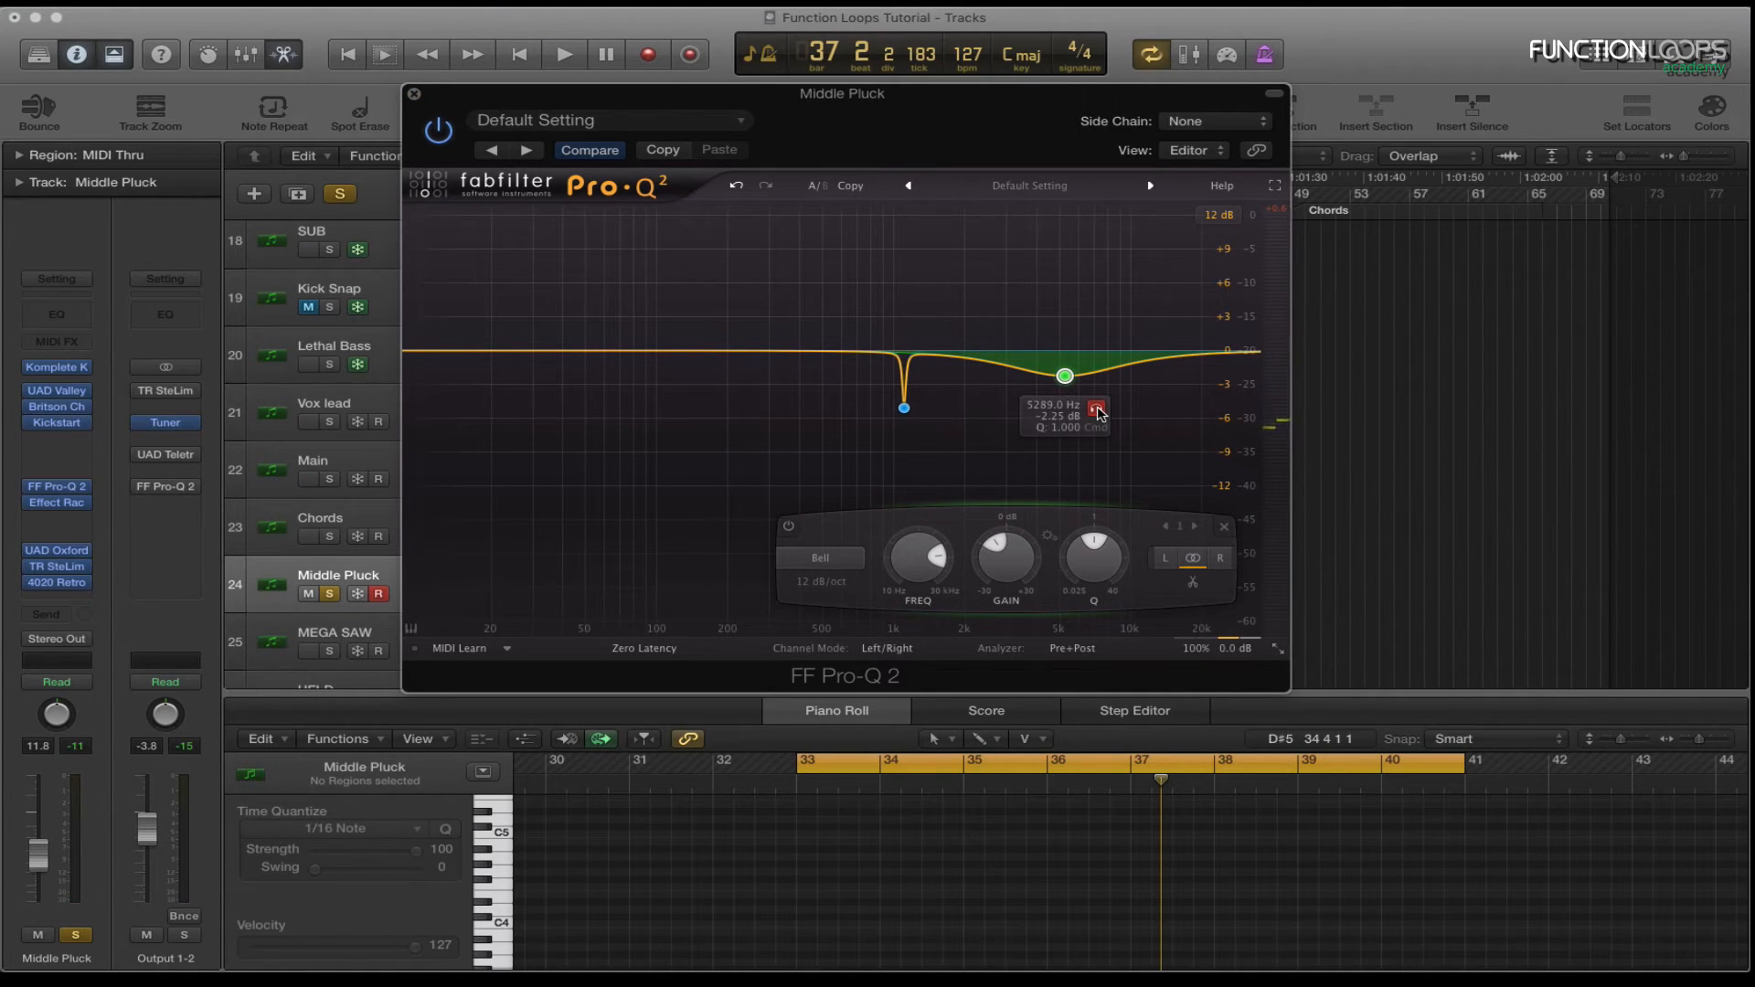
pyautogui.press('space')
pyautogui.click(1098, 409)
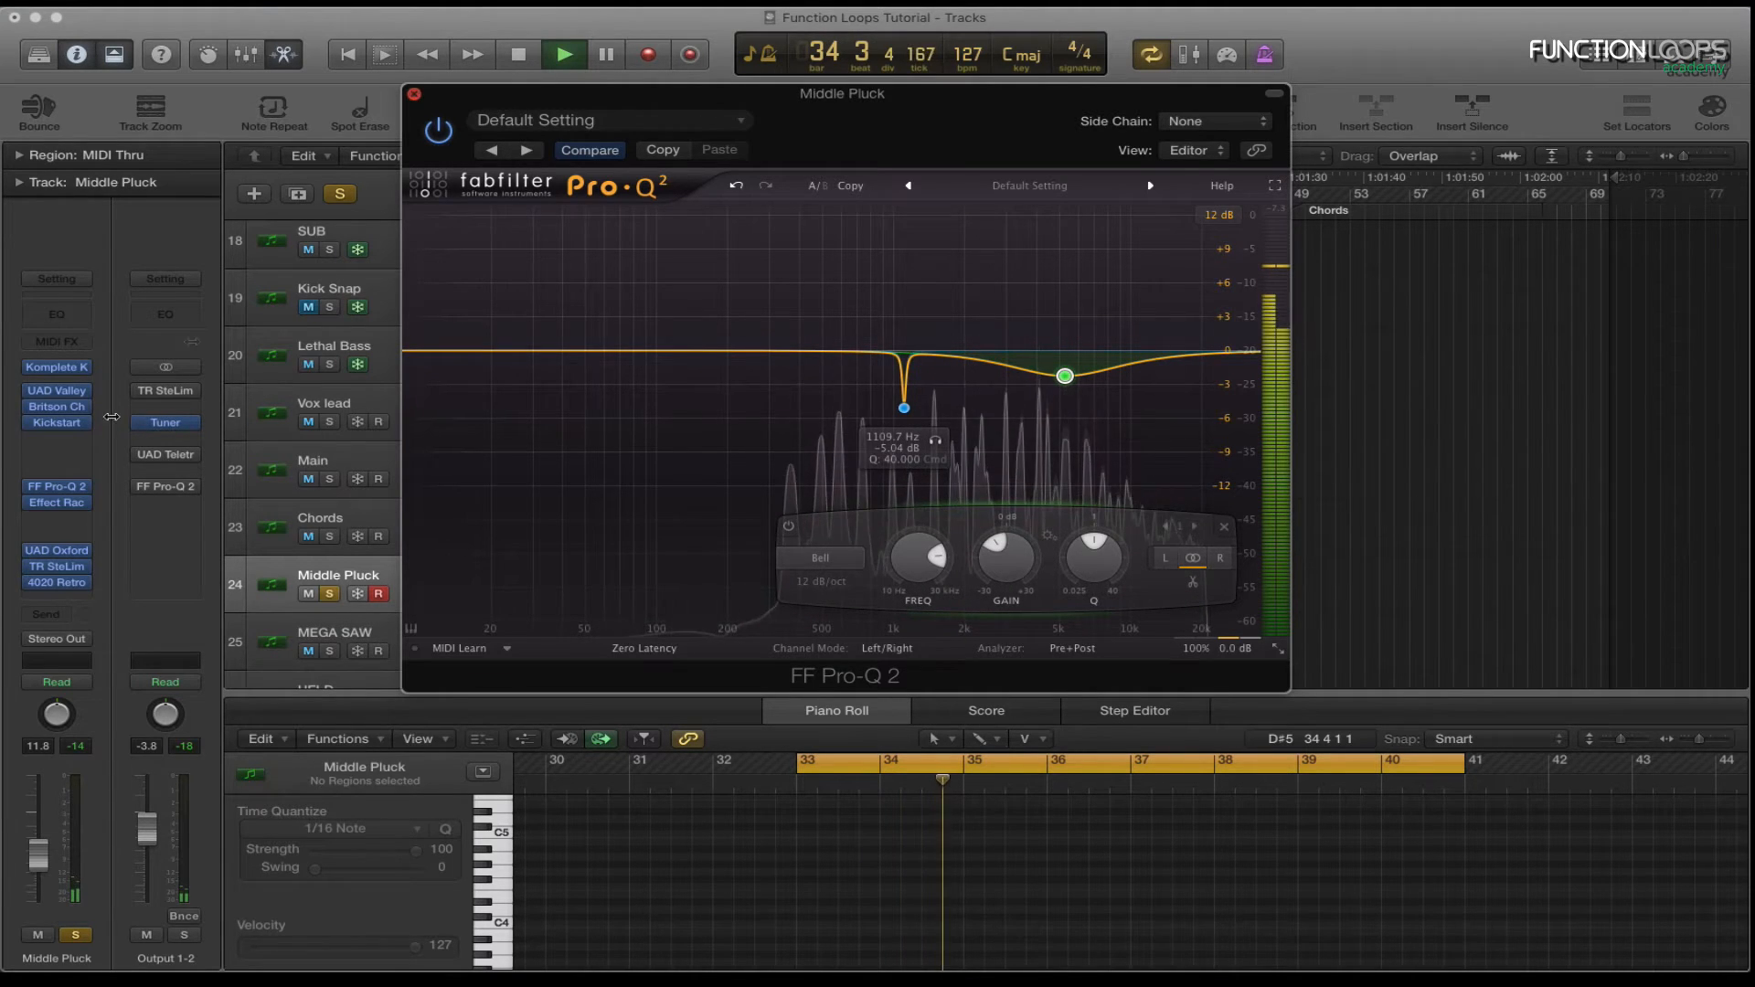
pyautogui.press('super+w')
pyautogui.press('space')
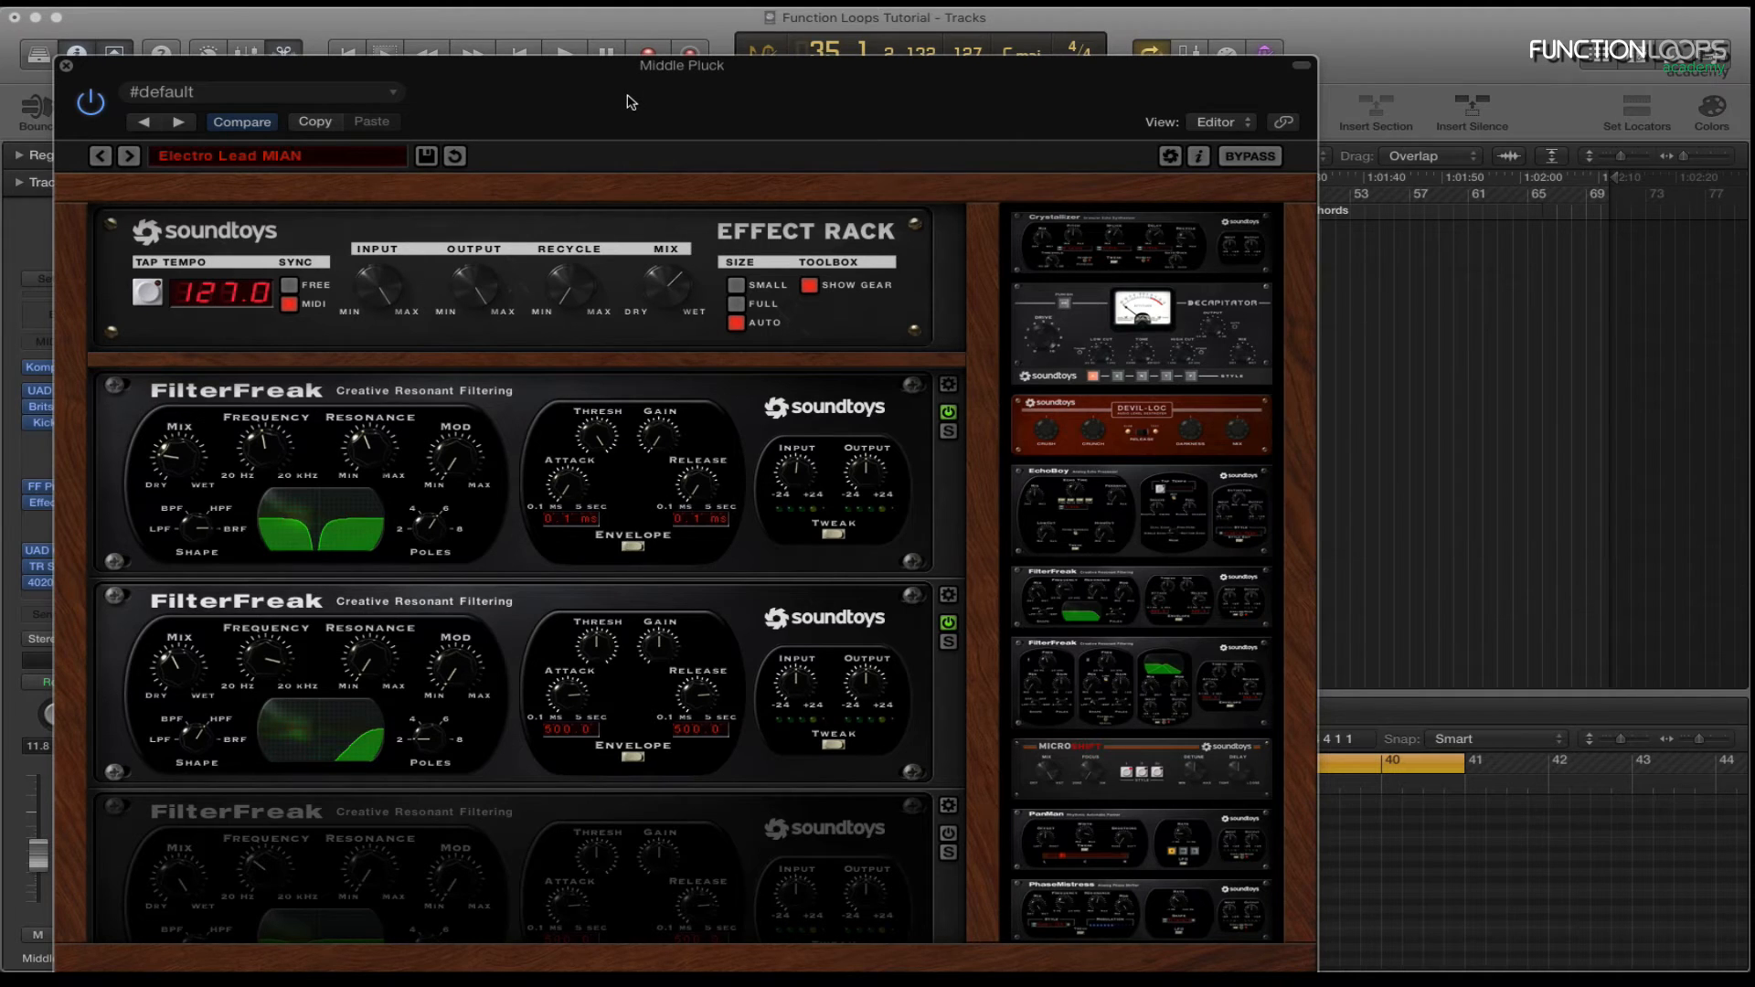
# Review Middle Pluck's Effect Rack during playback, view Oxford Inflator and T-RackS Stealth Limiter, and close the plug-in windows.
pyautogui.moveTo(690, 92); pyautogui.dragTo(860, 8)
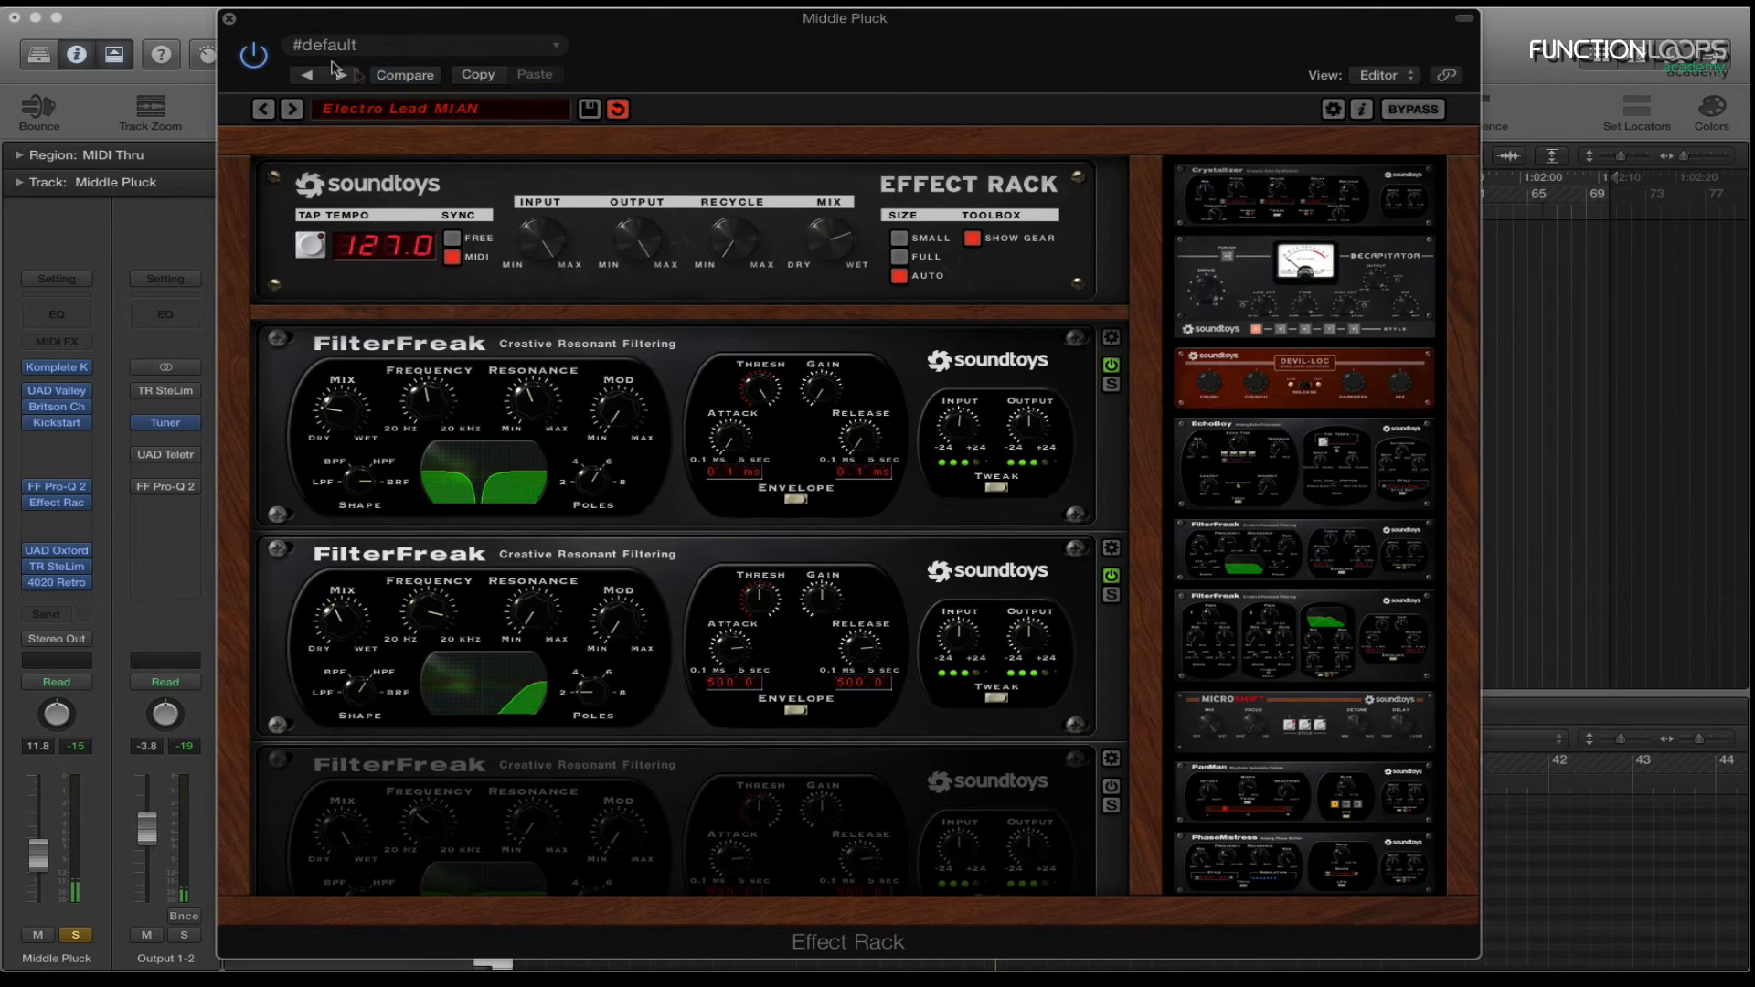
pyautogui.click(229, 20)
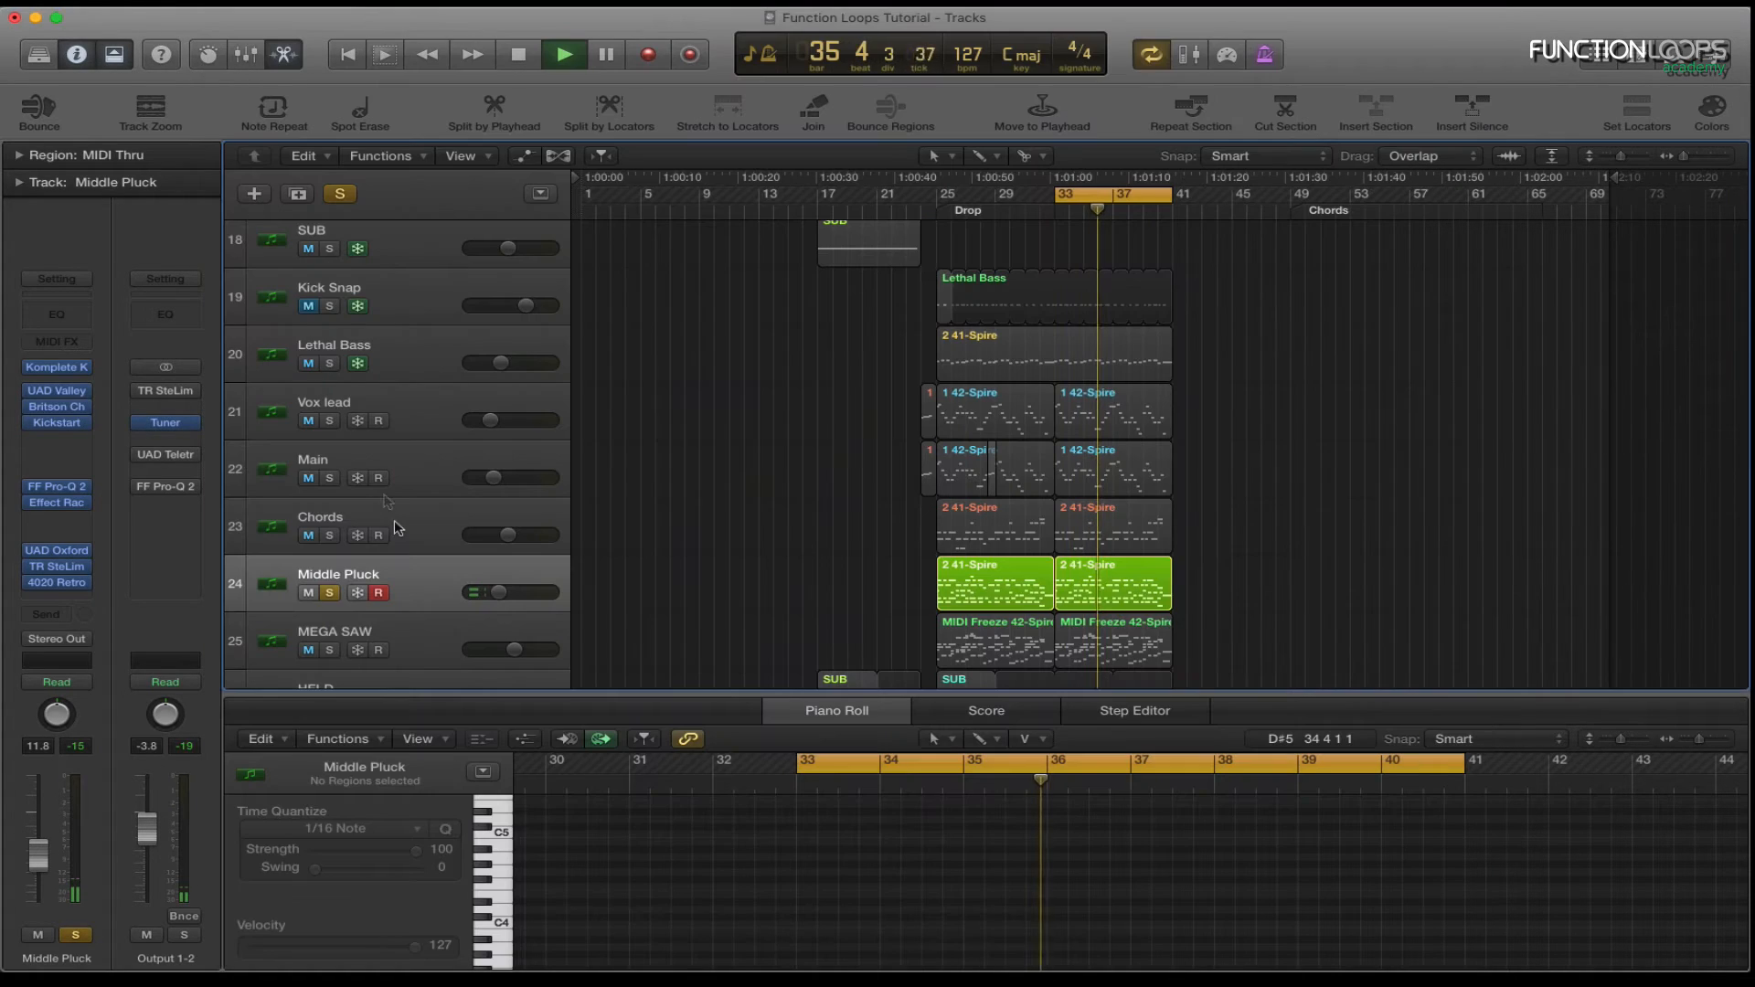
pyautogui.click(59, 549)
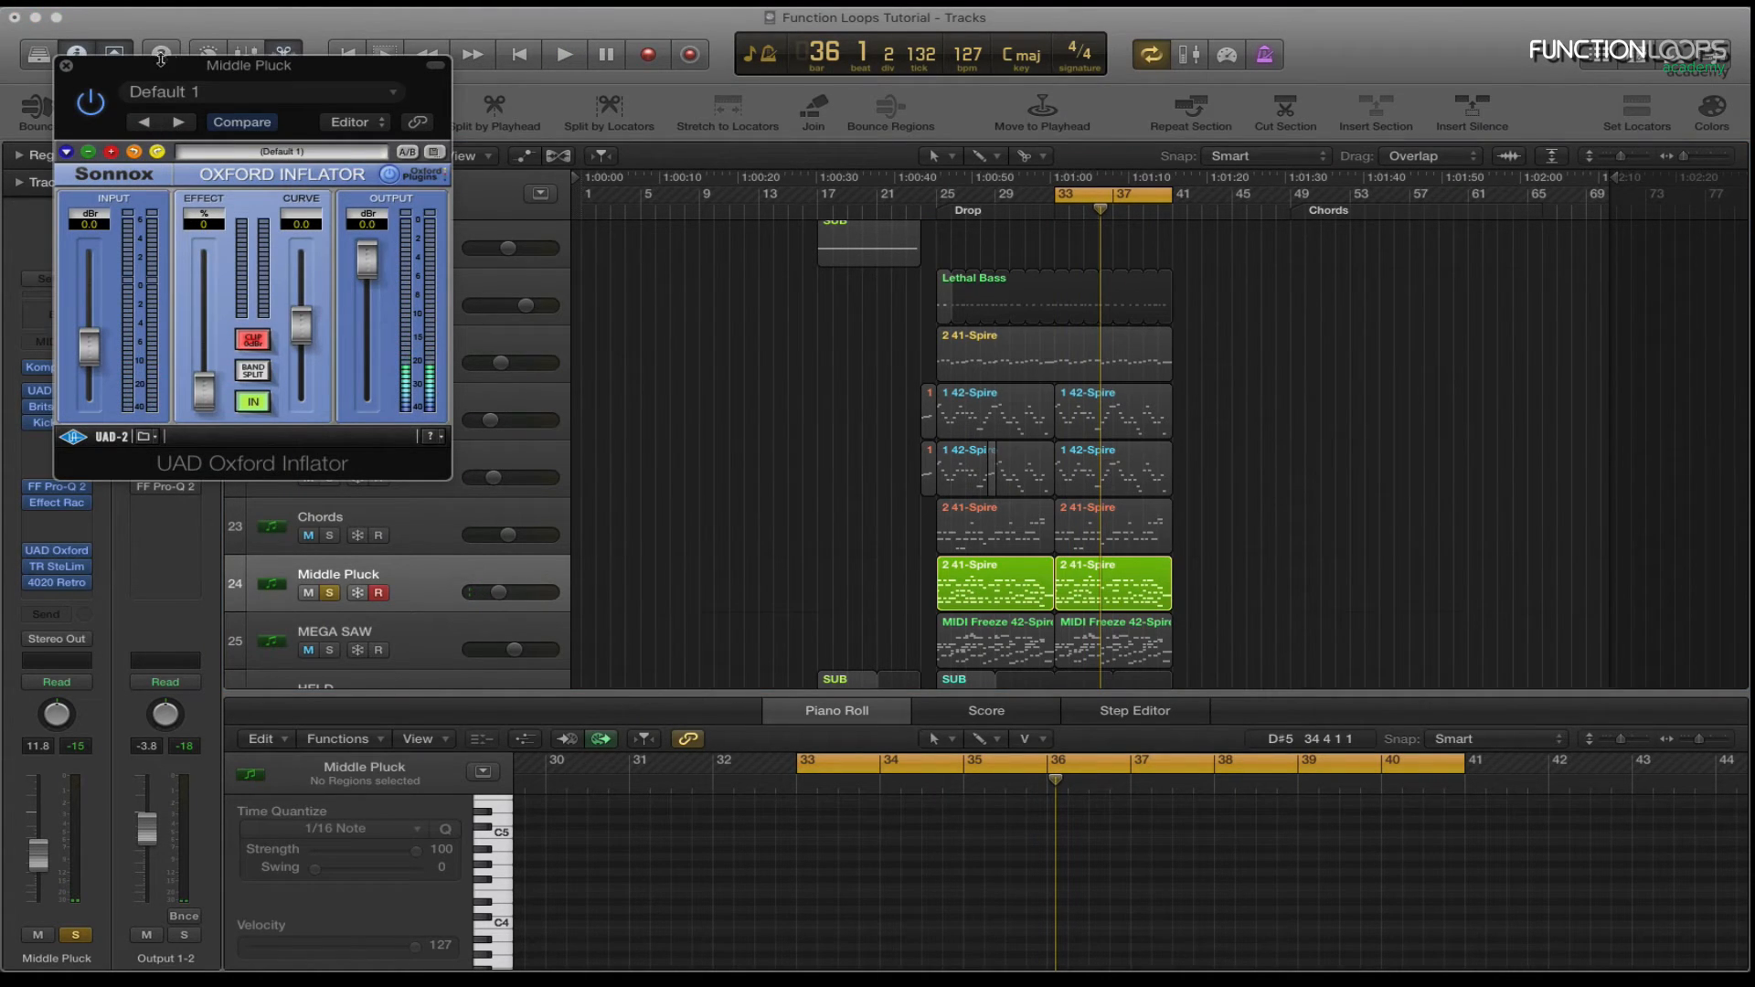
pyautogui.click(57, 566)
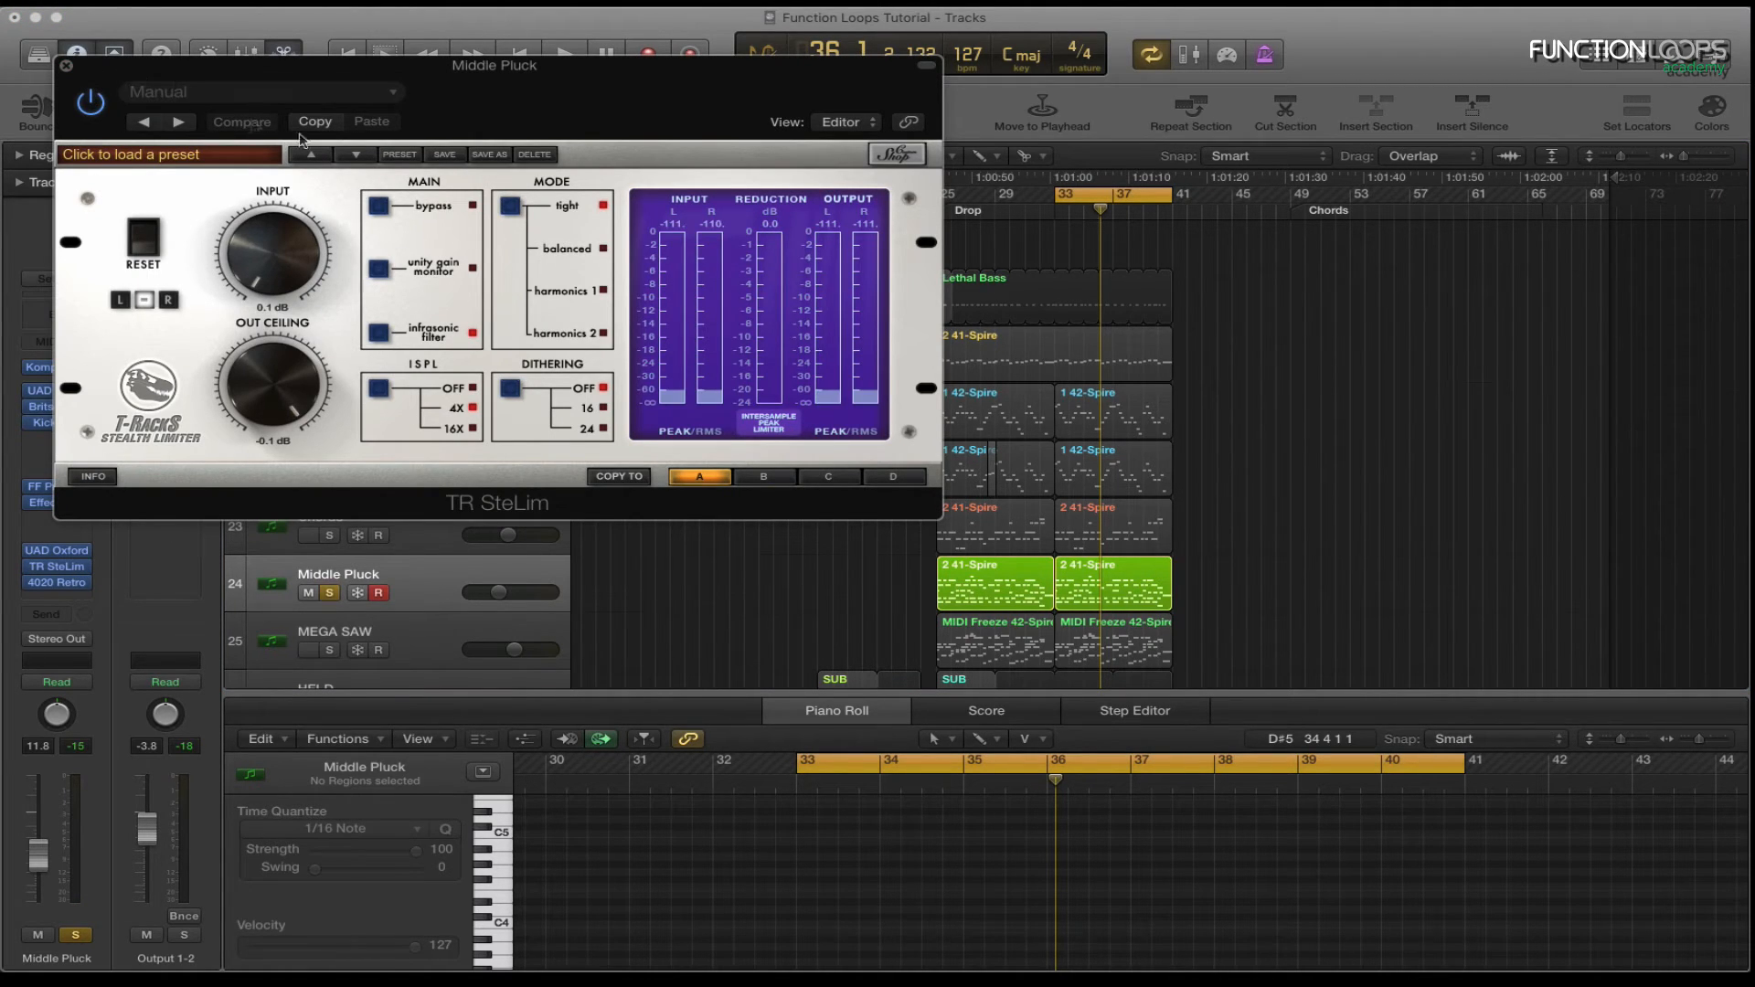
pyautogui.click(67, 66)
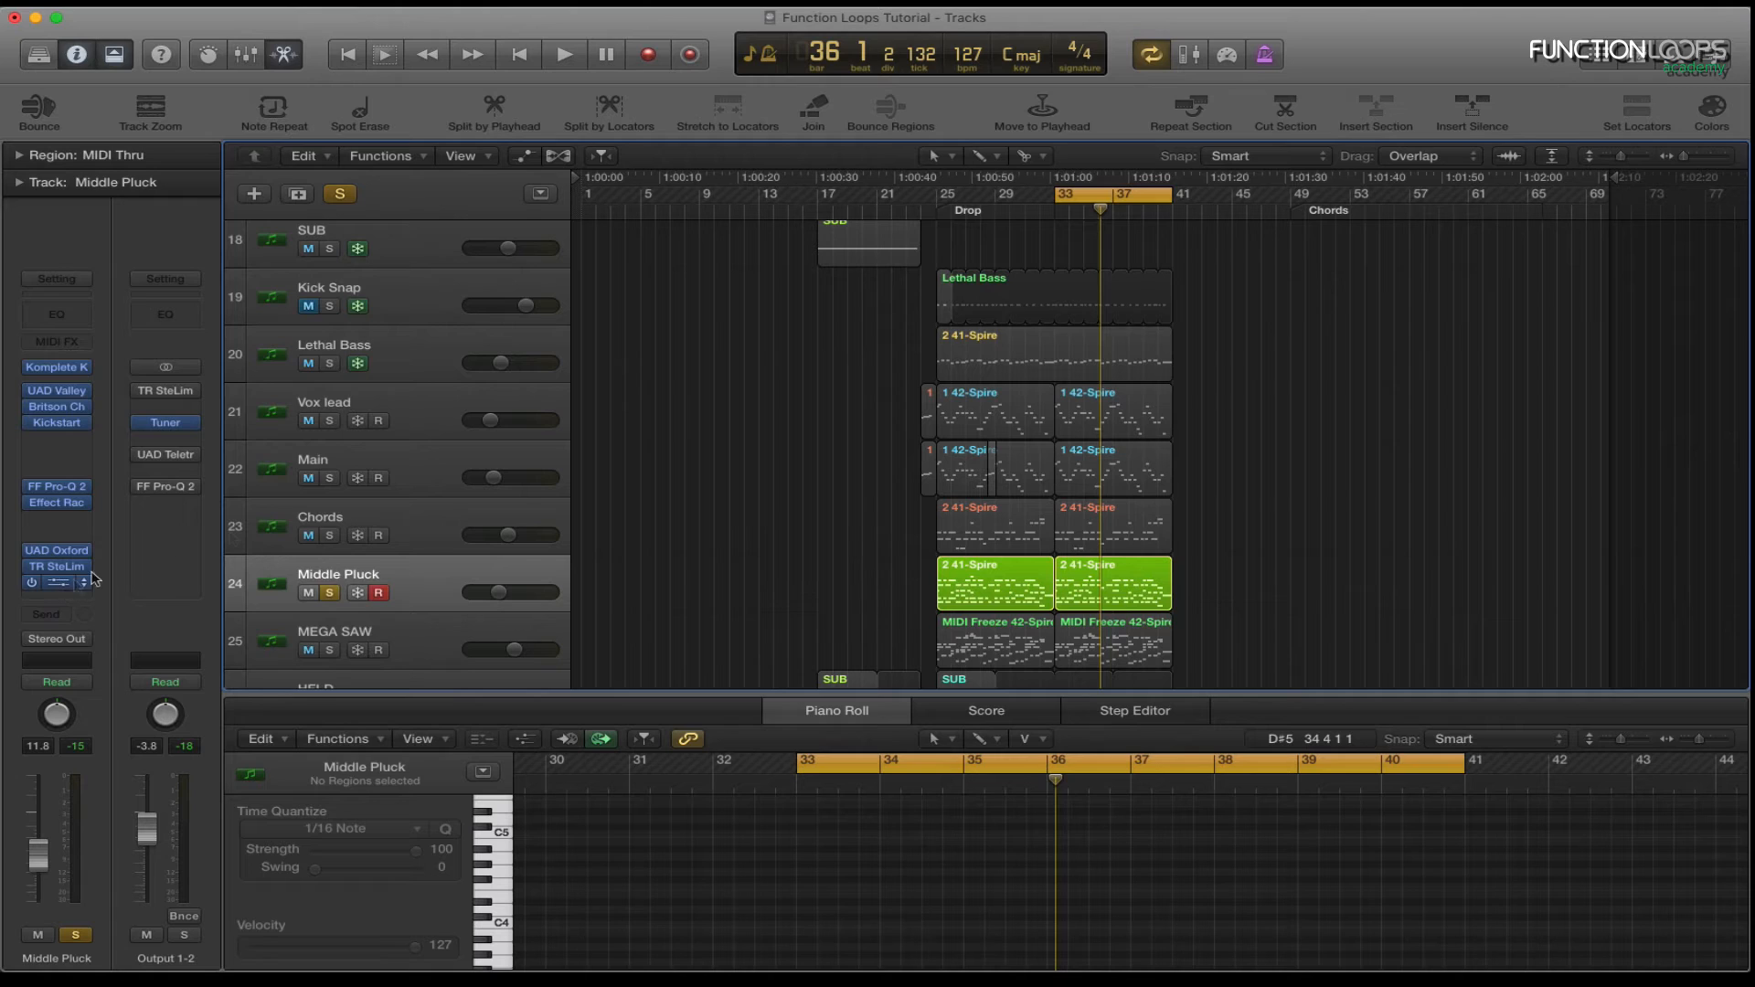
# Open 4020 Retro EQ on Middle Pluck and audition it during playback by toggling its bypass.
pyautogui.click(55, 583)
pyautogui.press('space')
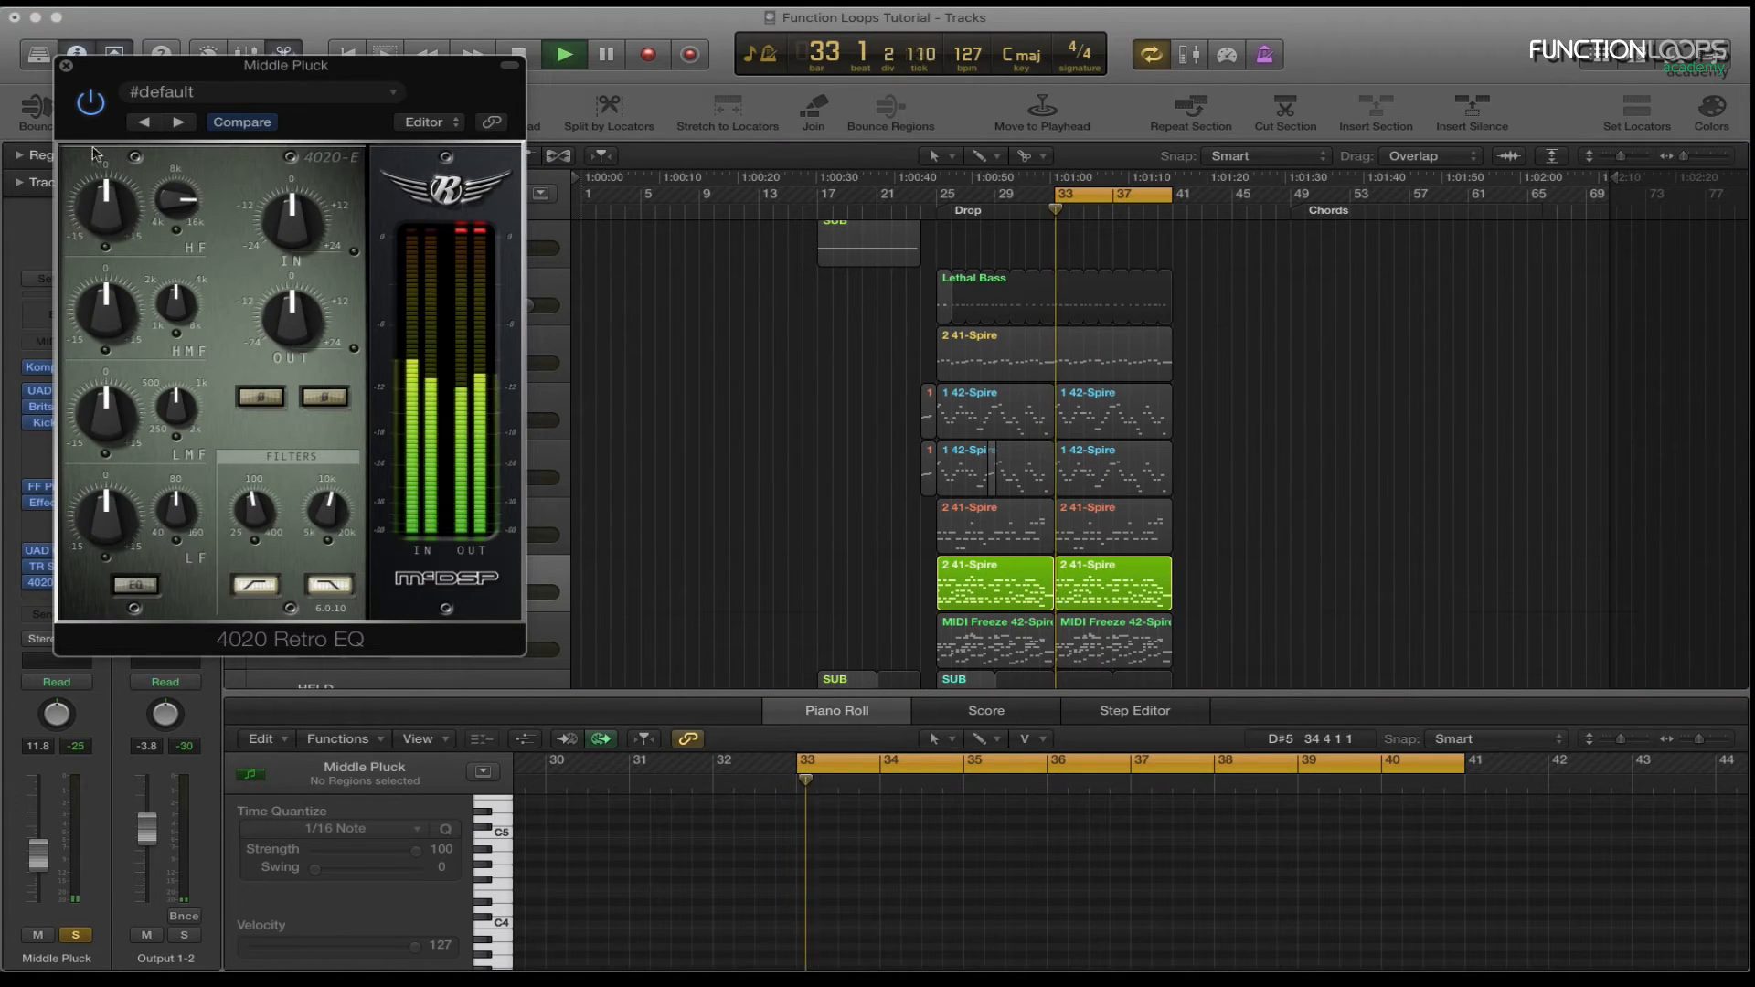
pyautogui.click(86, 108)
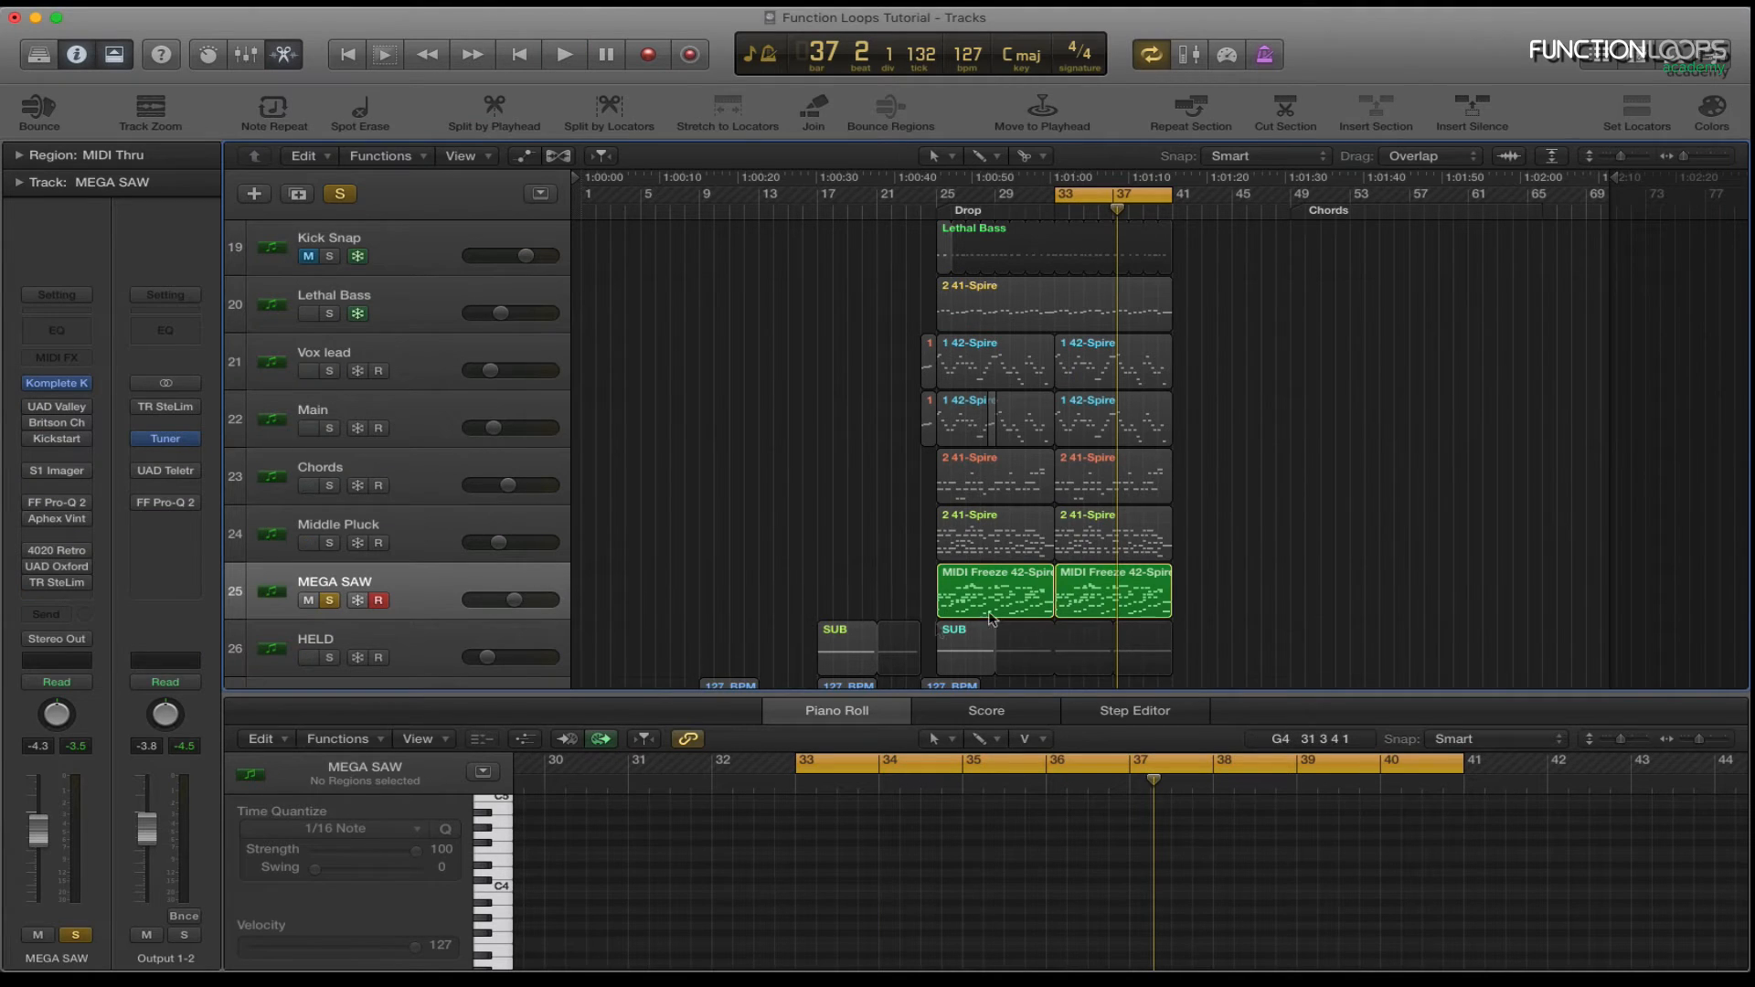
# Examine the notes of MEGA SAW's second drop region in the Piano Roll and deselect the region.
pyautogui.click(1119, 599)
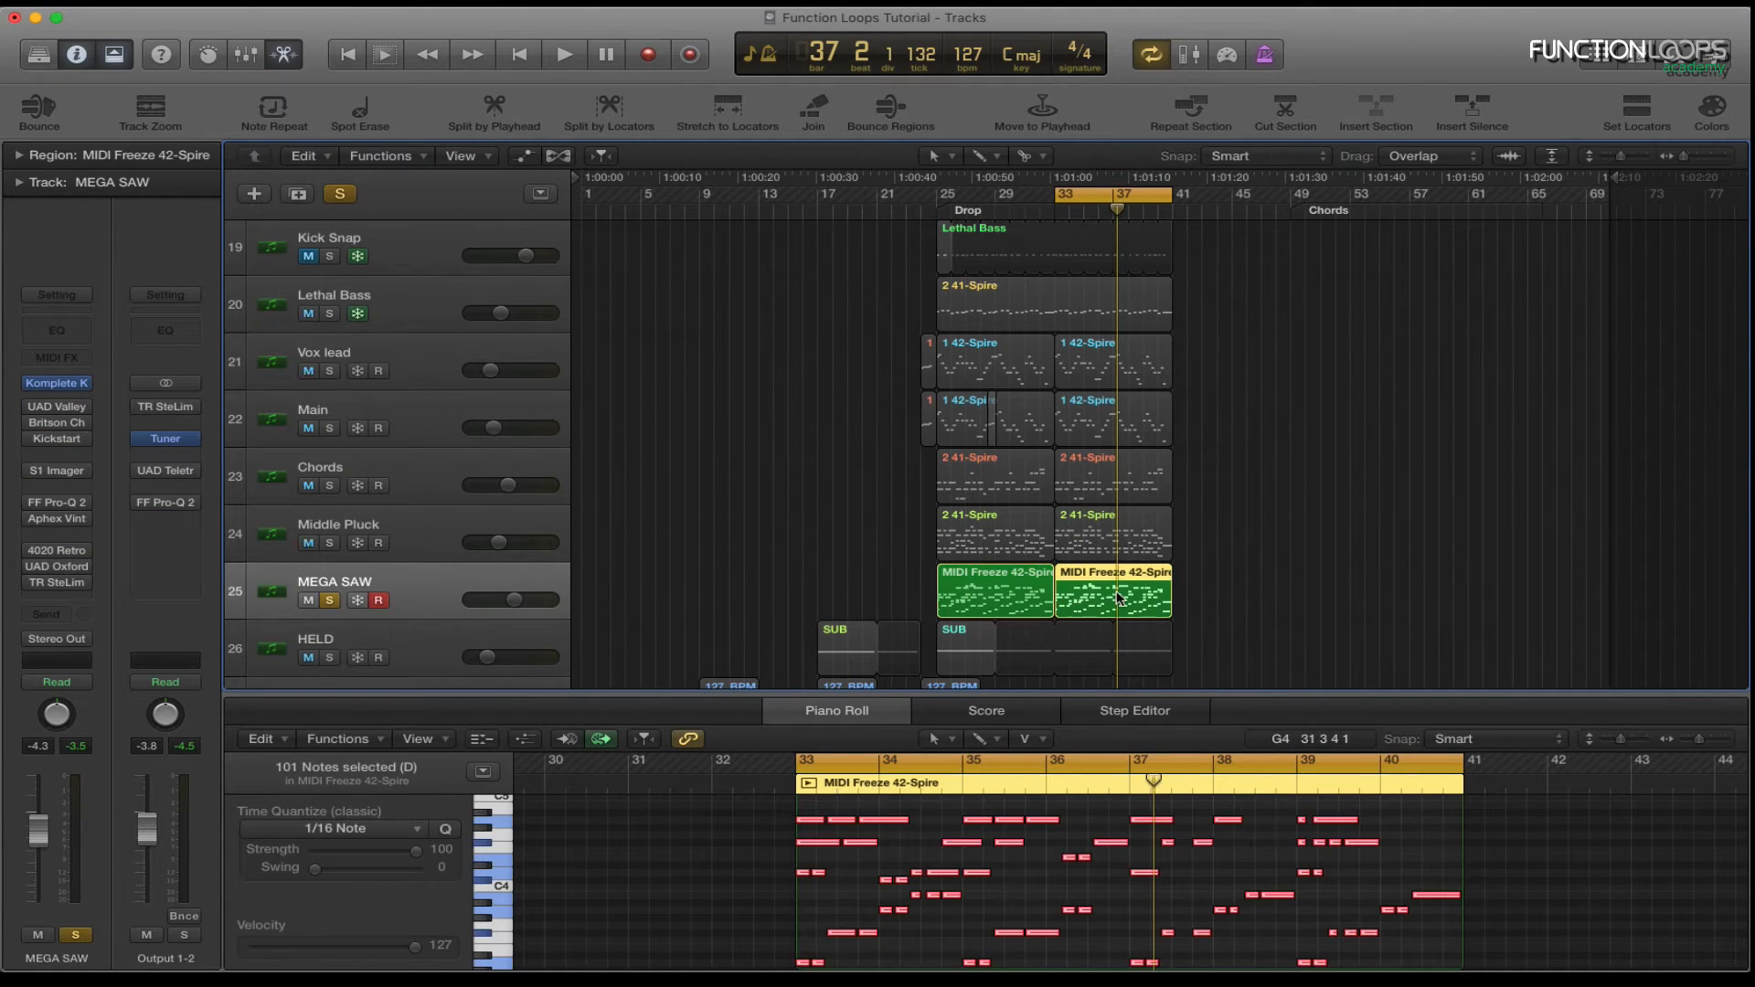
pyautogui.scroll(4, 1082, 897)
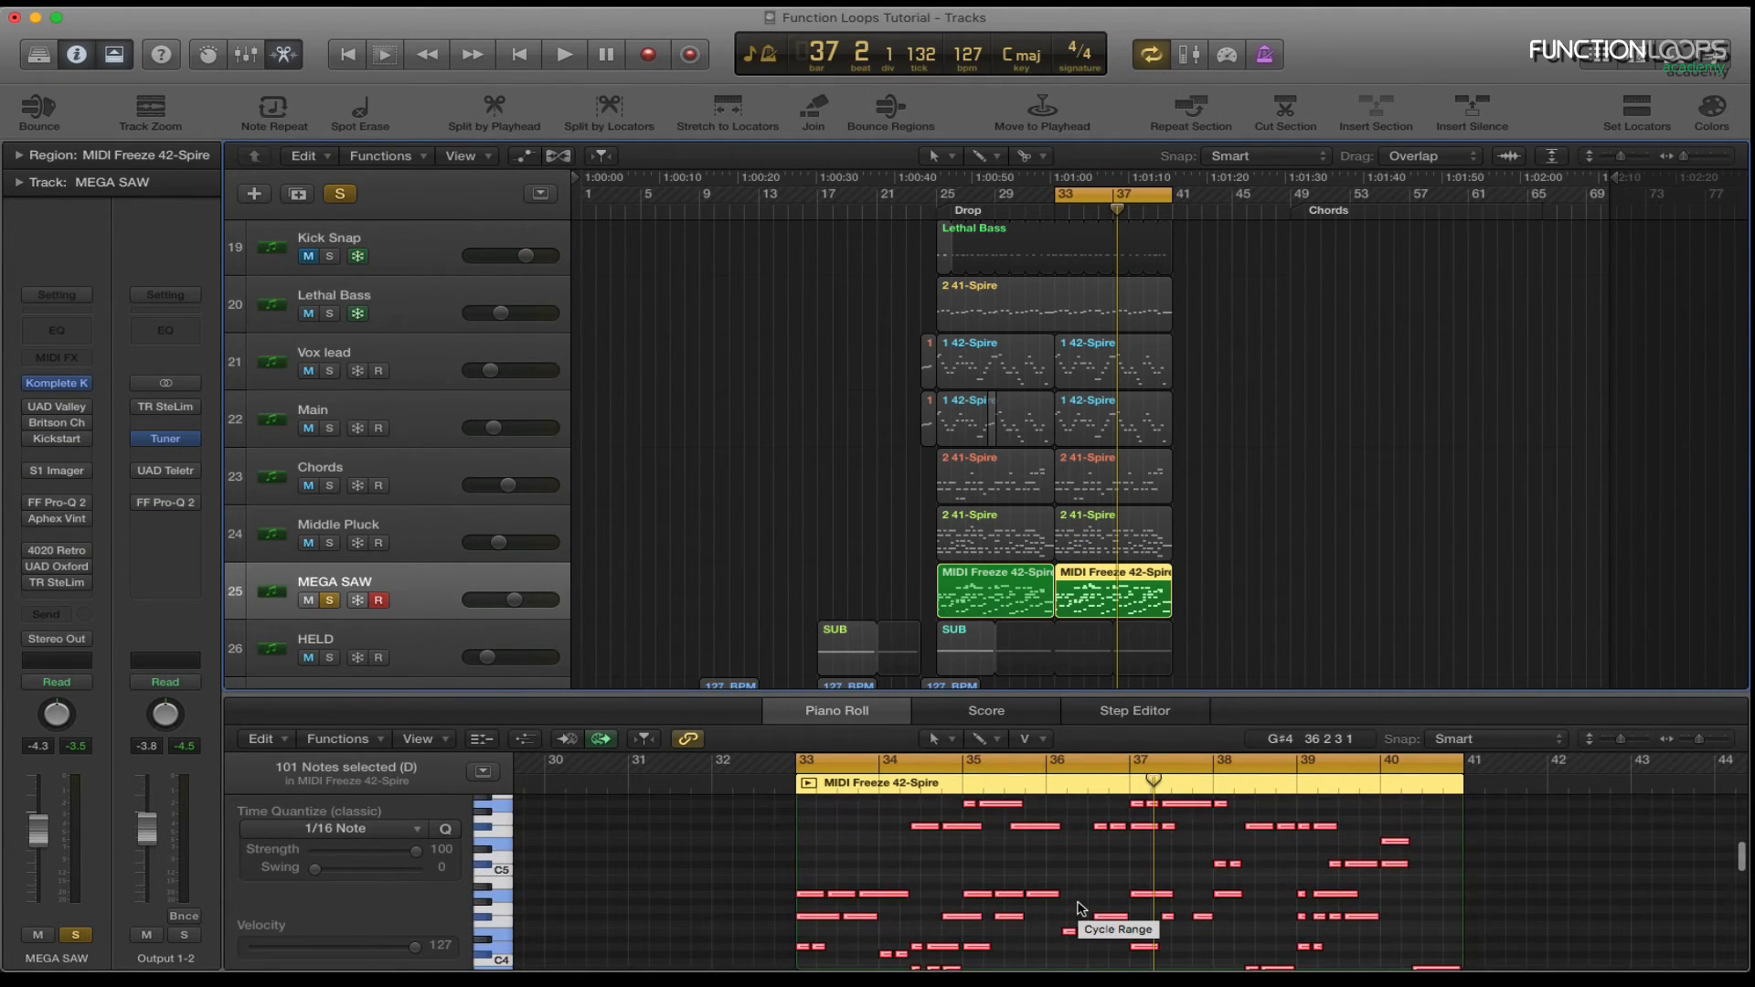
pyautogui.scroll(-1, 1051, 862)
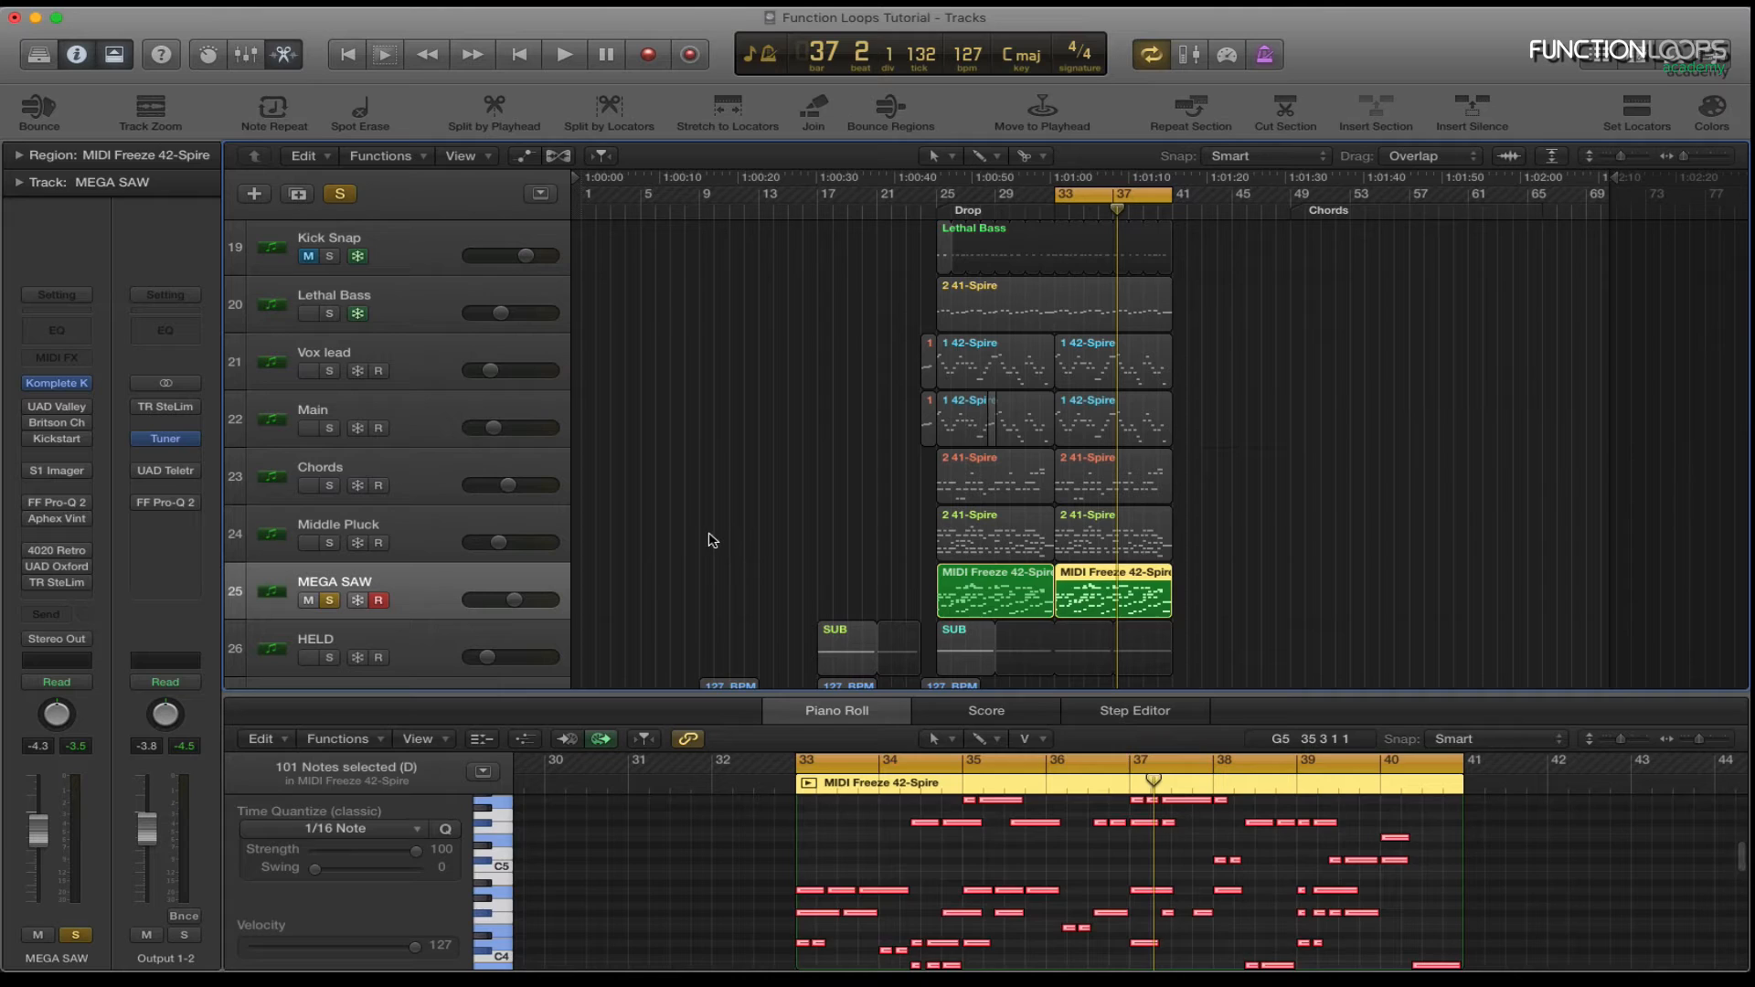
pyautogui.click(713, 540)
# Enable UAD Valley, Britson Channel and Kickstart on MEGA SAW during playback, and view and close each plug-in's window.
pyautogui.press('space')
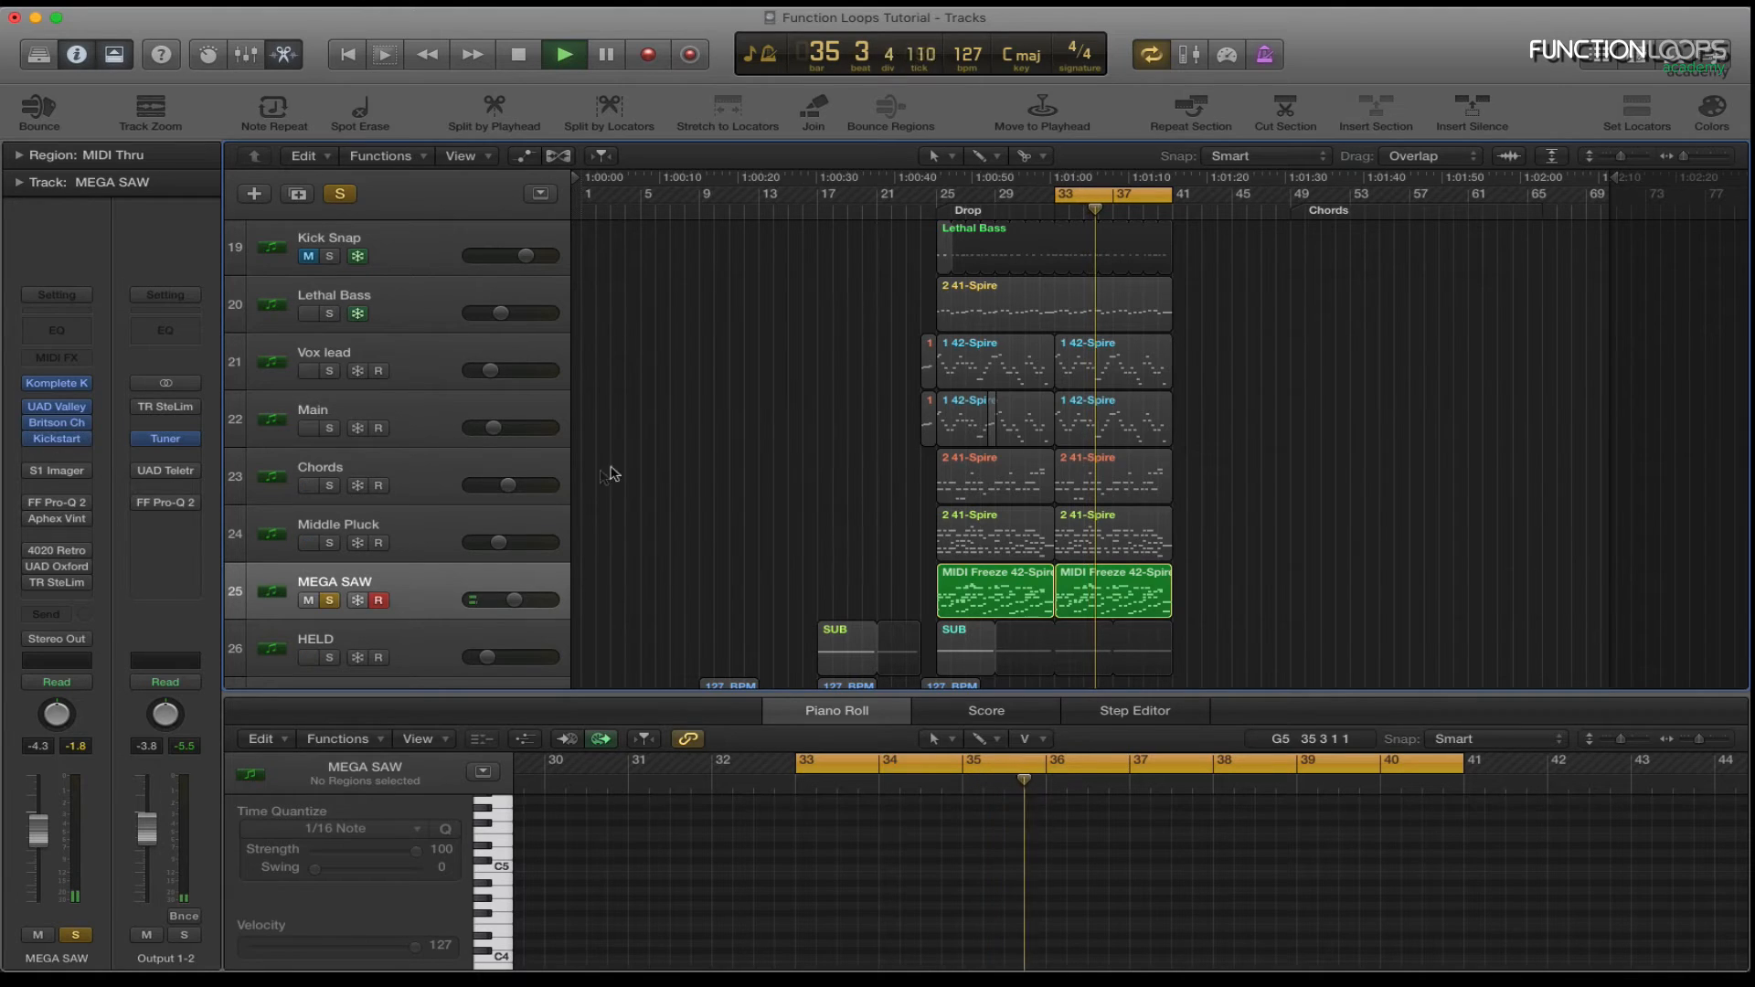
pyautogui.click(59, 407)
pyautogui.click(65, 68)
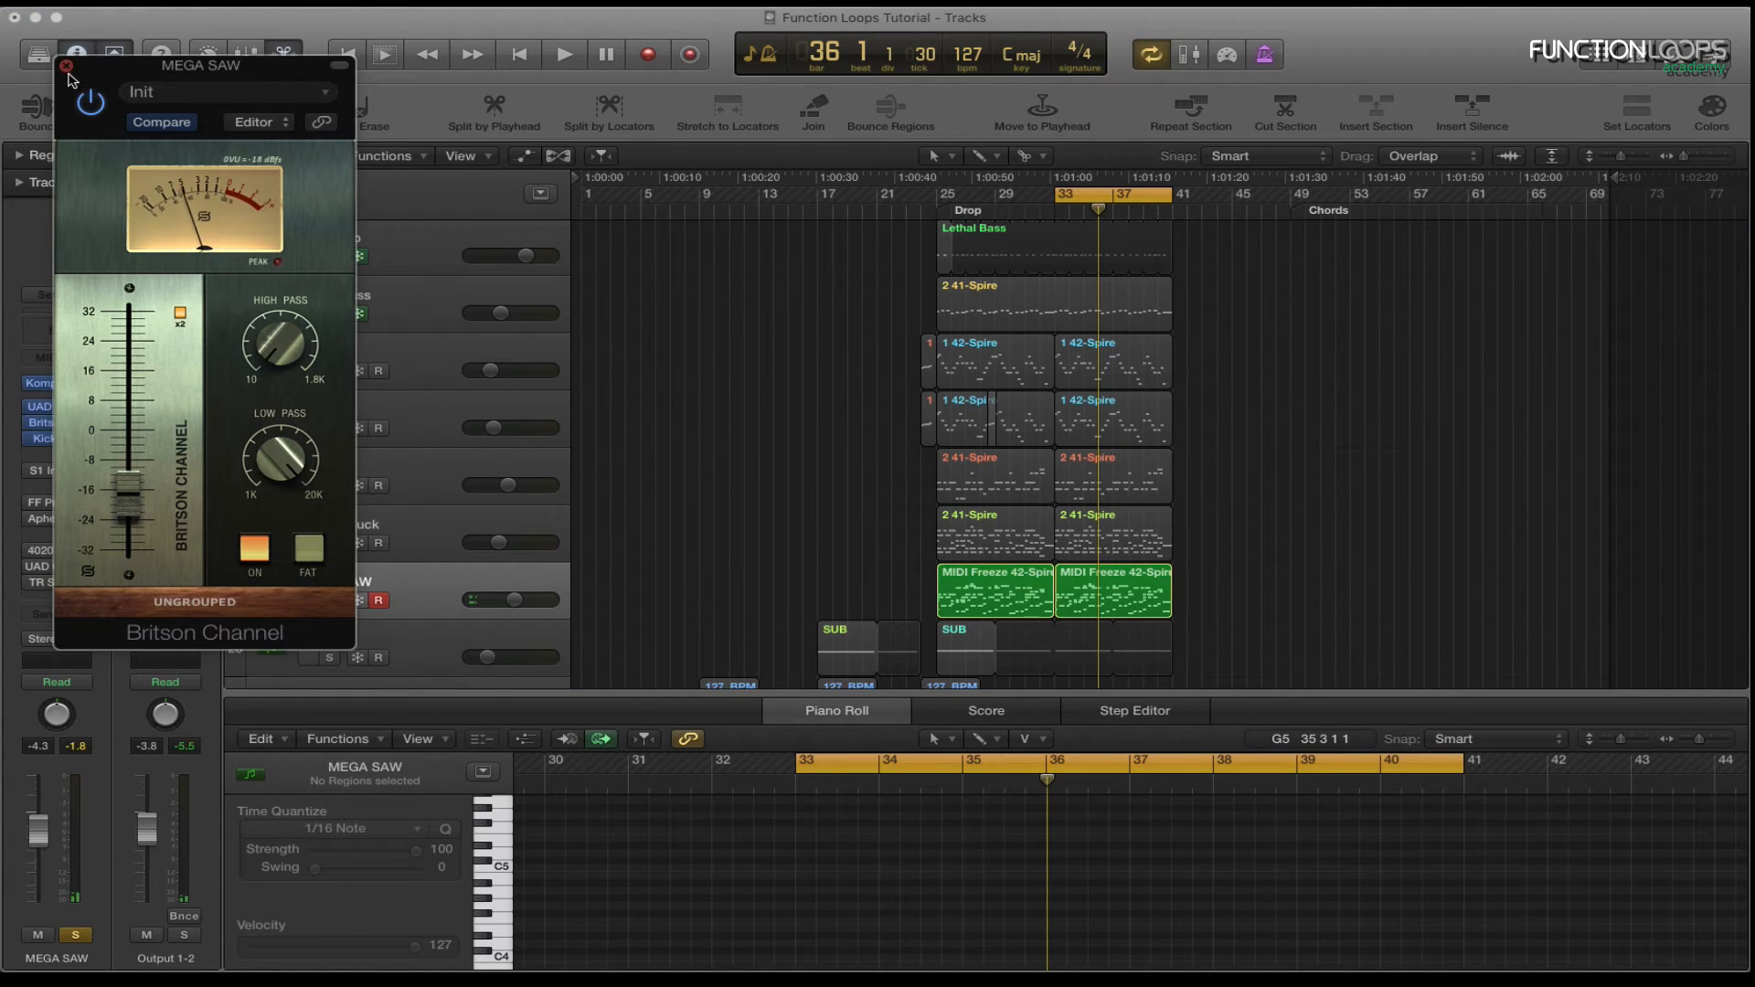
pyautogui.click(66, 65)
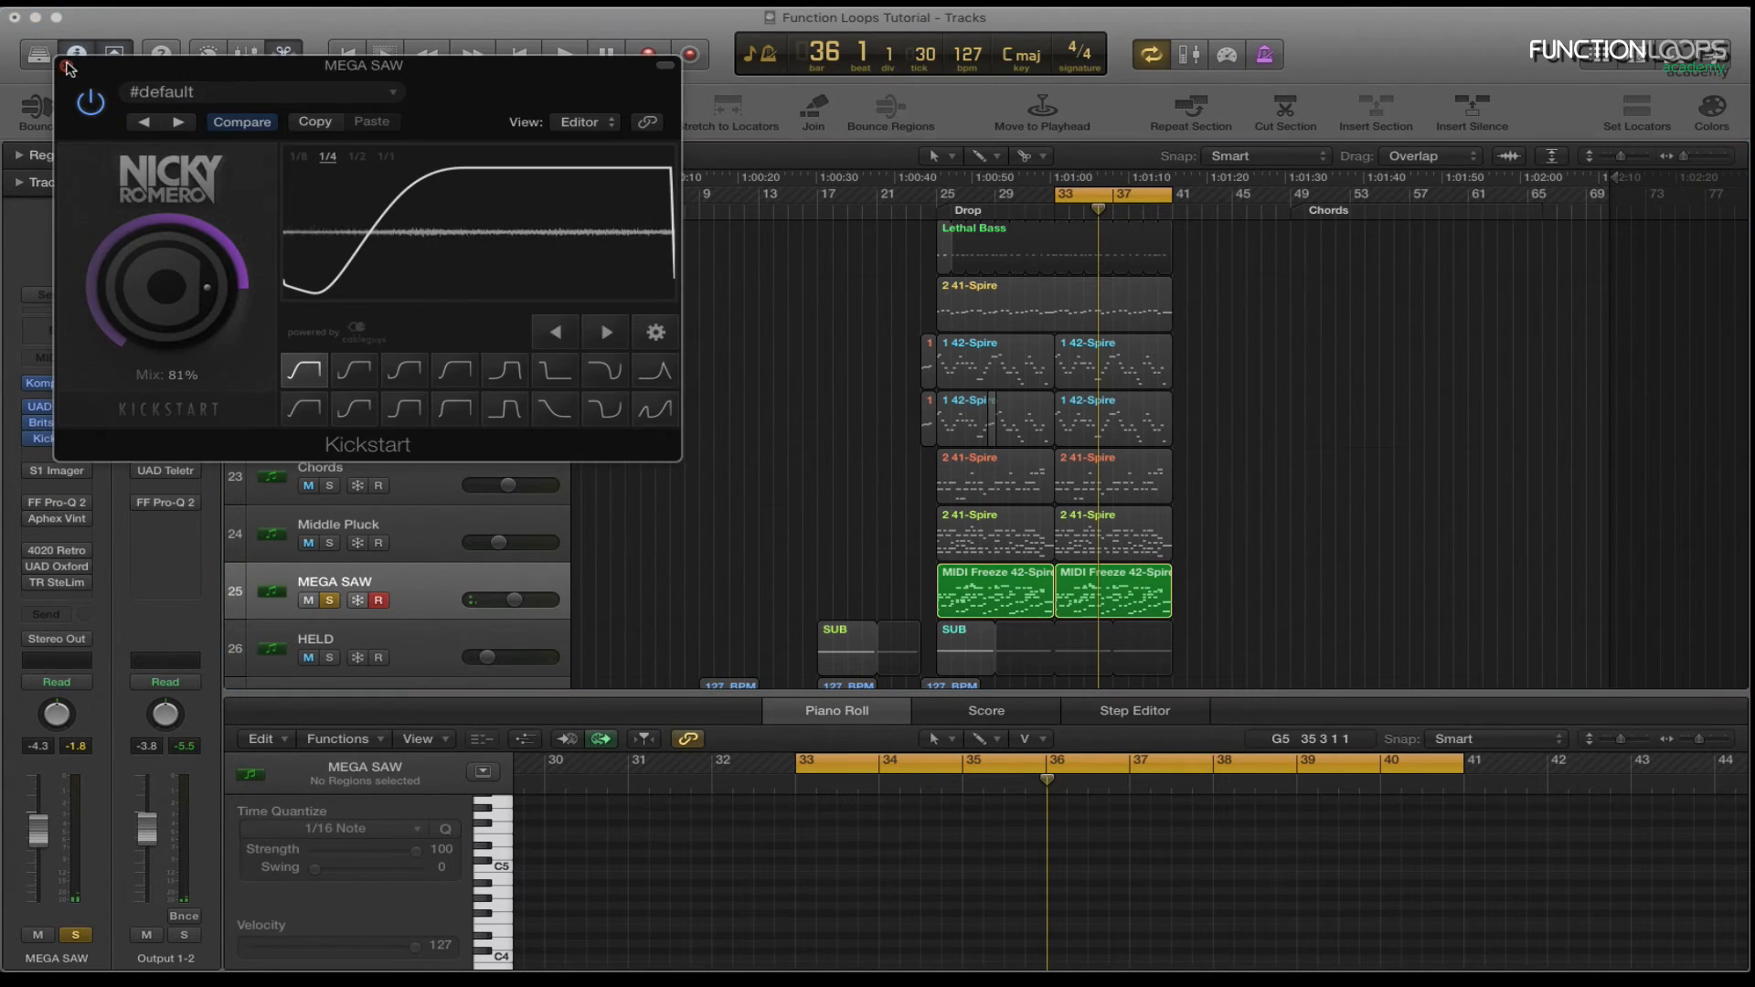
pyautogui.click(66, 66)
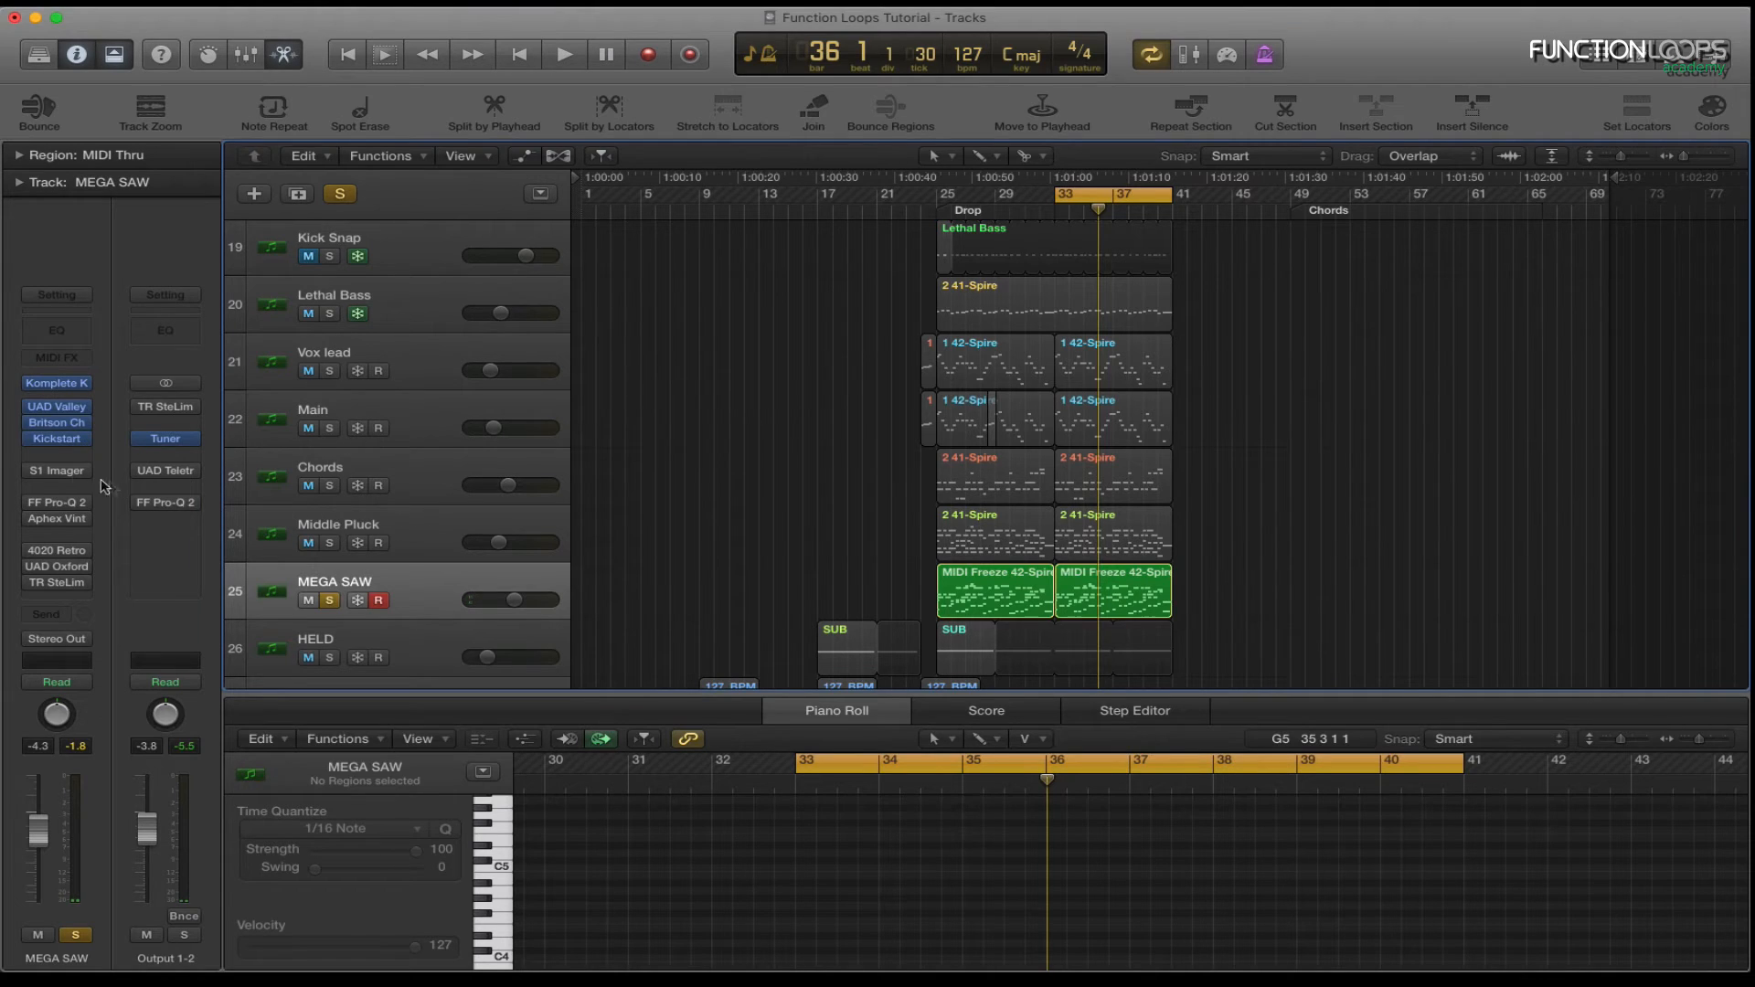
# Enable S1 Imager on MEGA SAW, move its window aside, compare it bypassed and active during playback, and close it.
pyautogui.click(61, 475)
pyautogui.press('space')
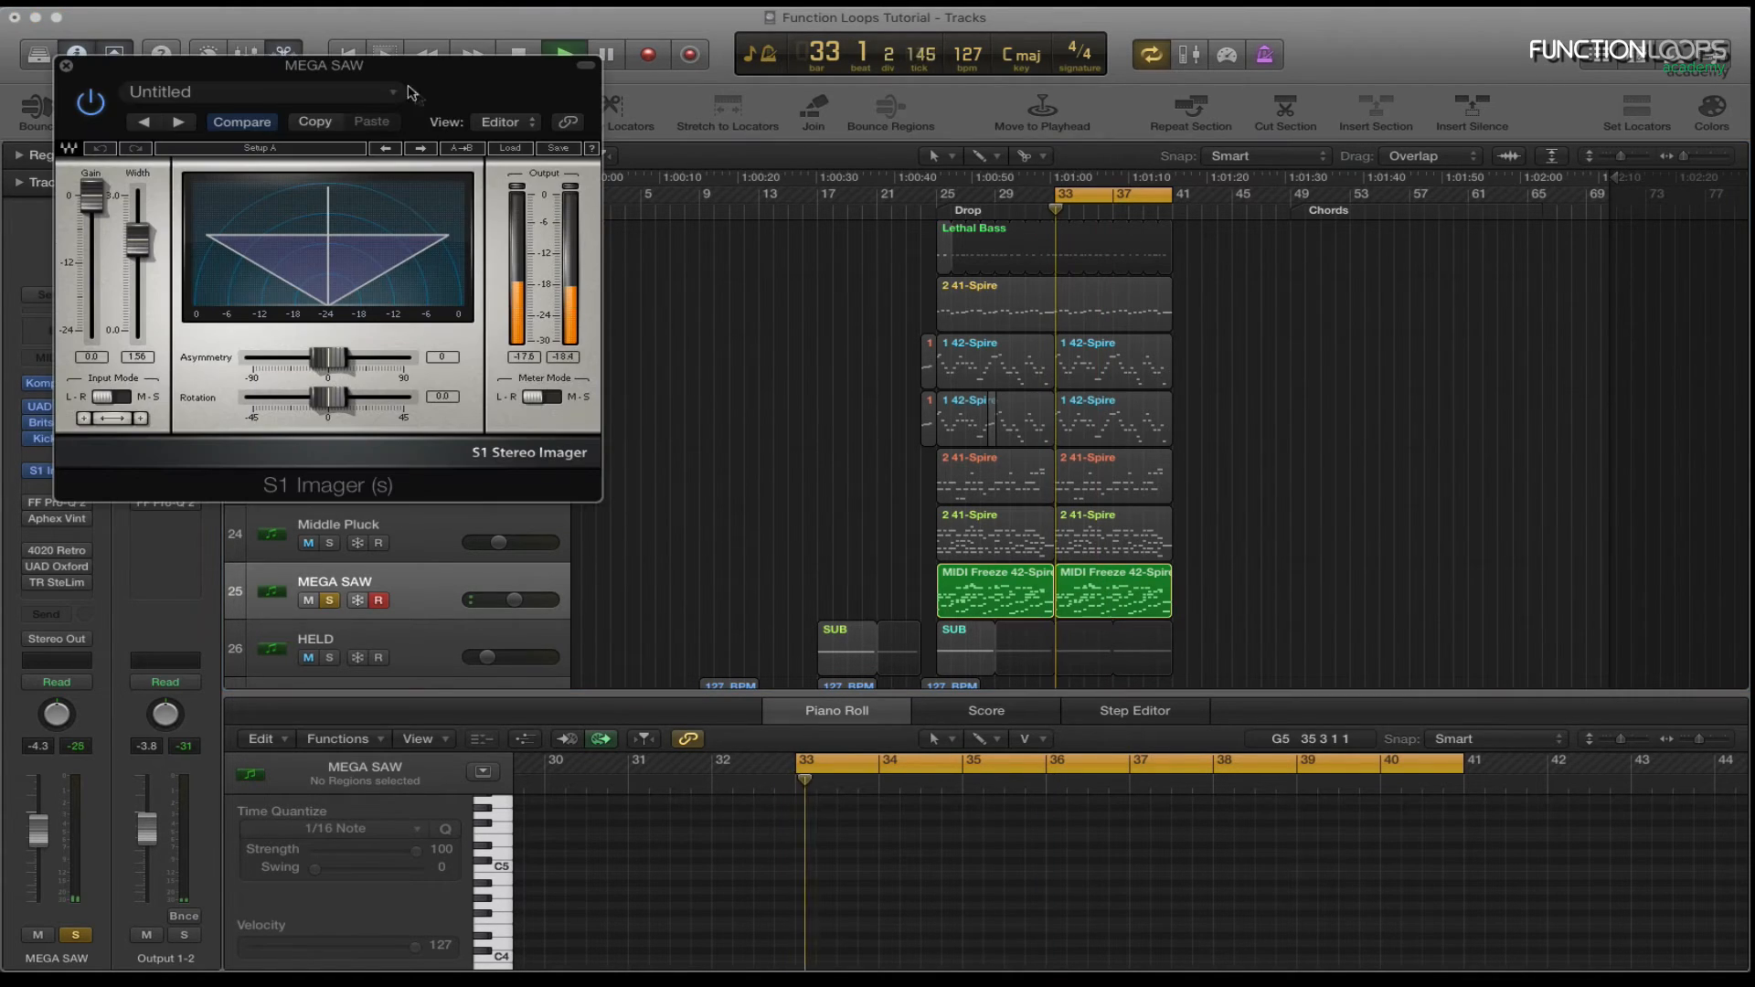
pyautogui.moveTo(275, 61); pyautogui.dragTo(573, 104)
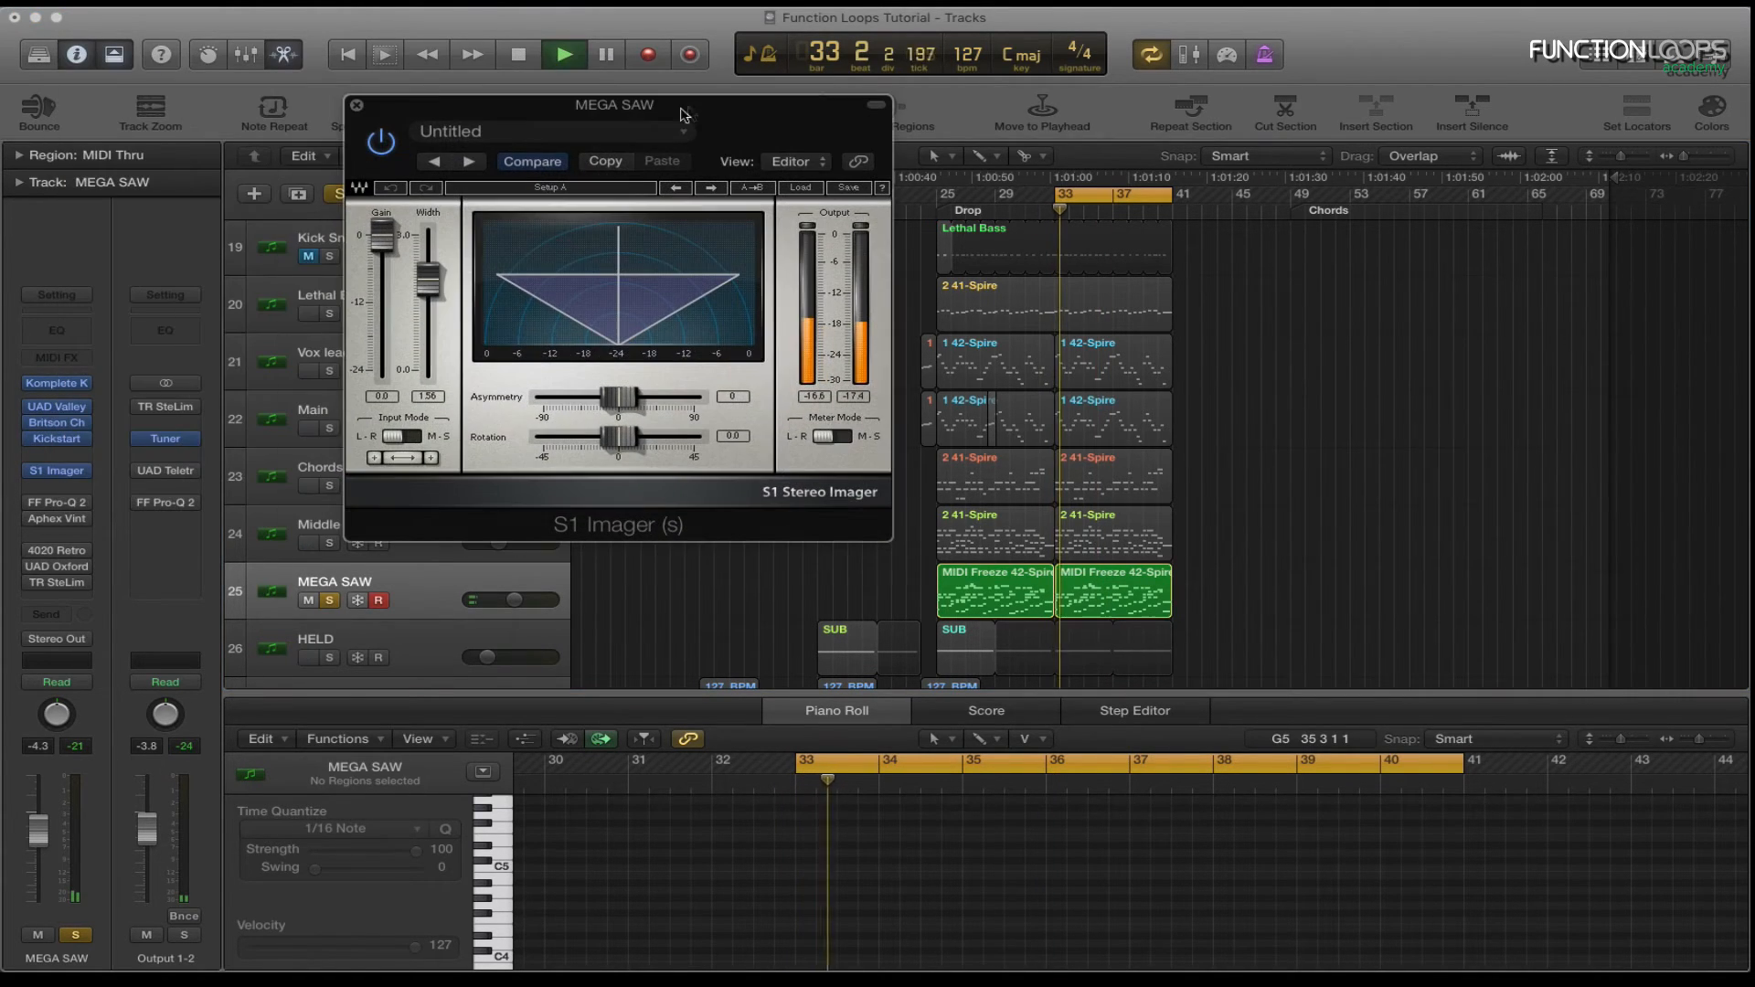
pyautogui.click(379, 146)
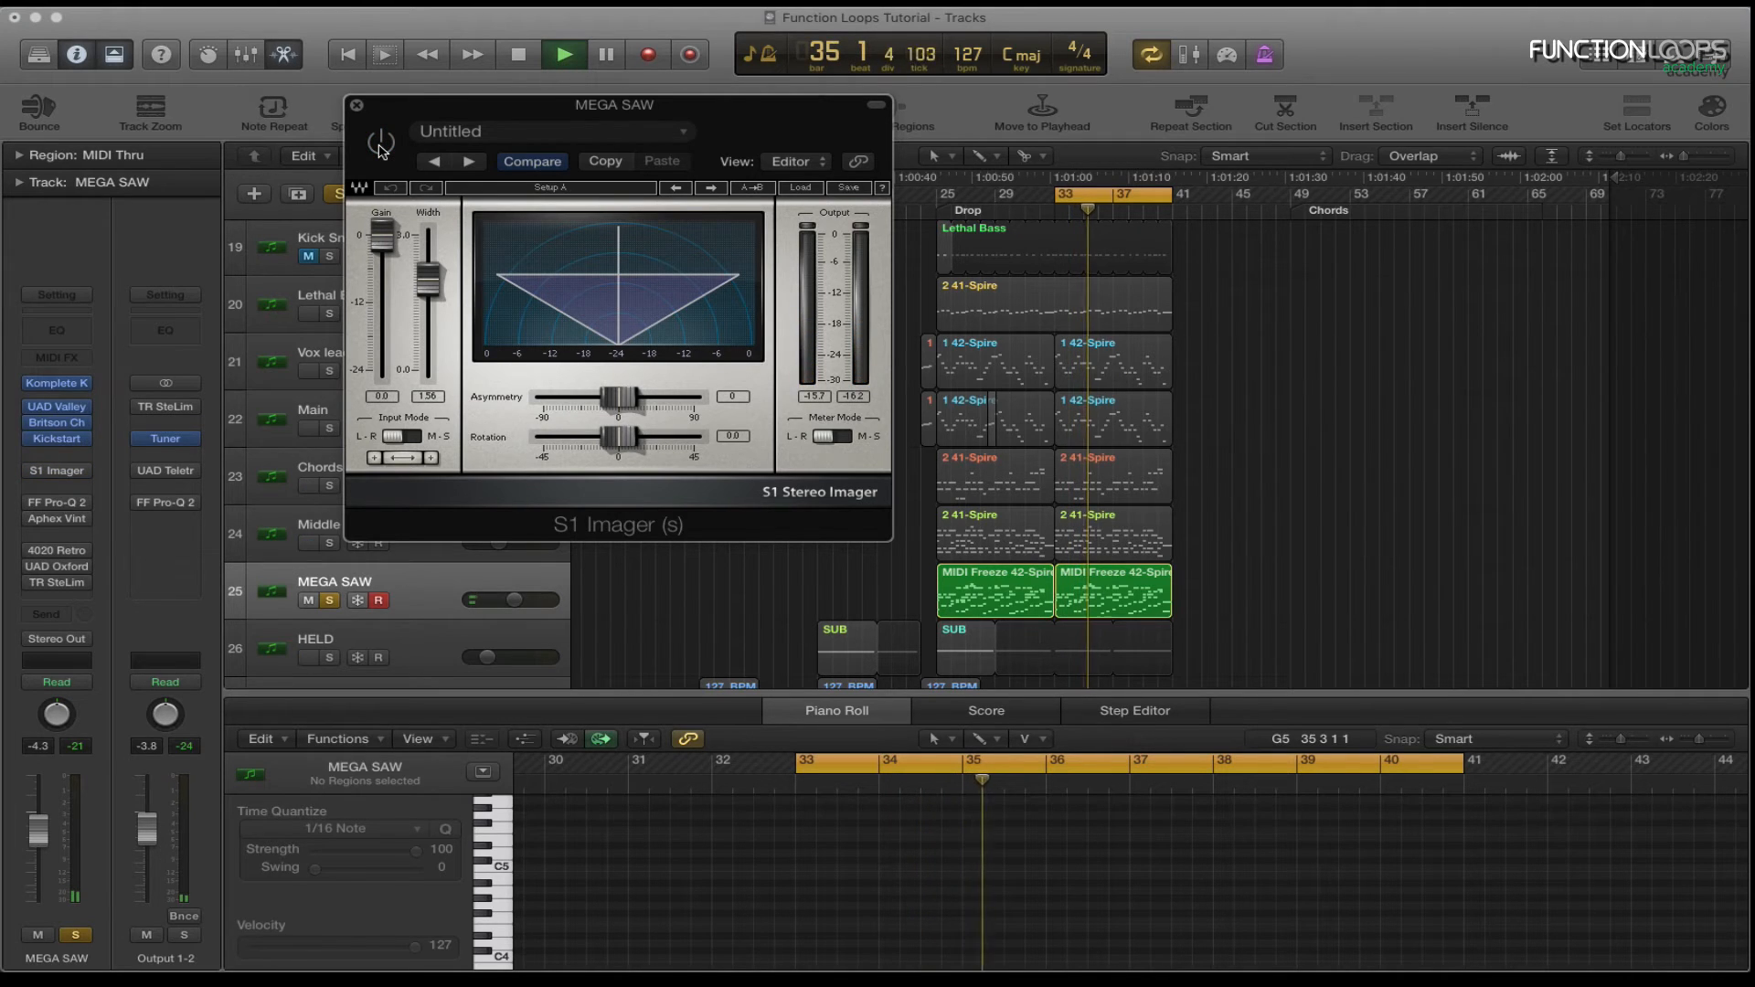
pyautogui.click(379, 143)
pyautogui.click(357, 105)
pyautogui.press('space')
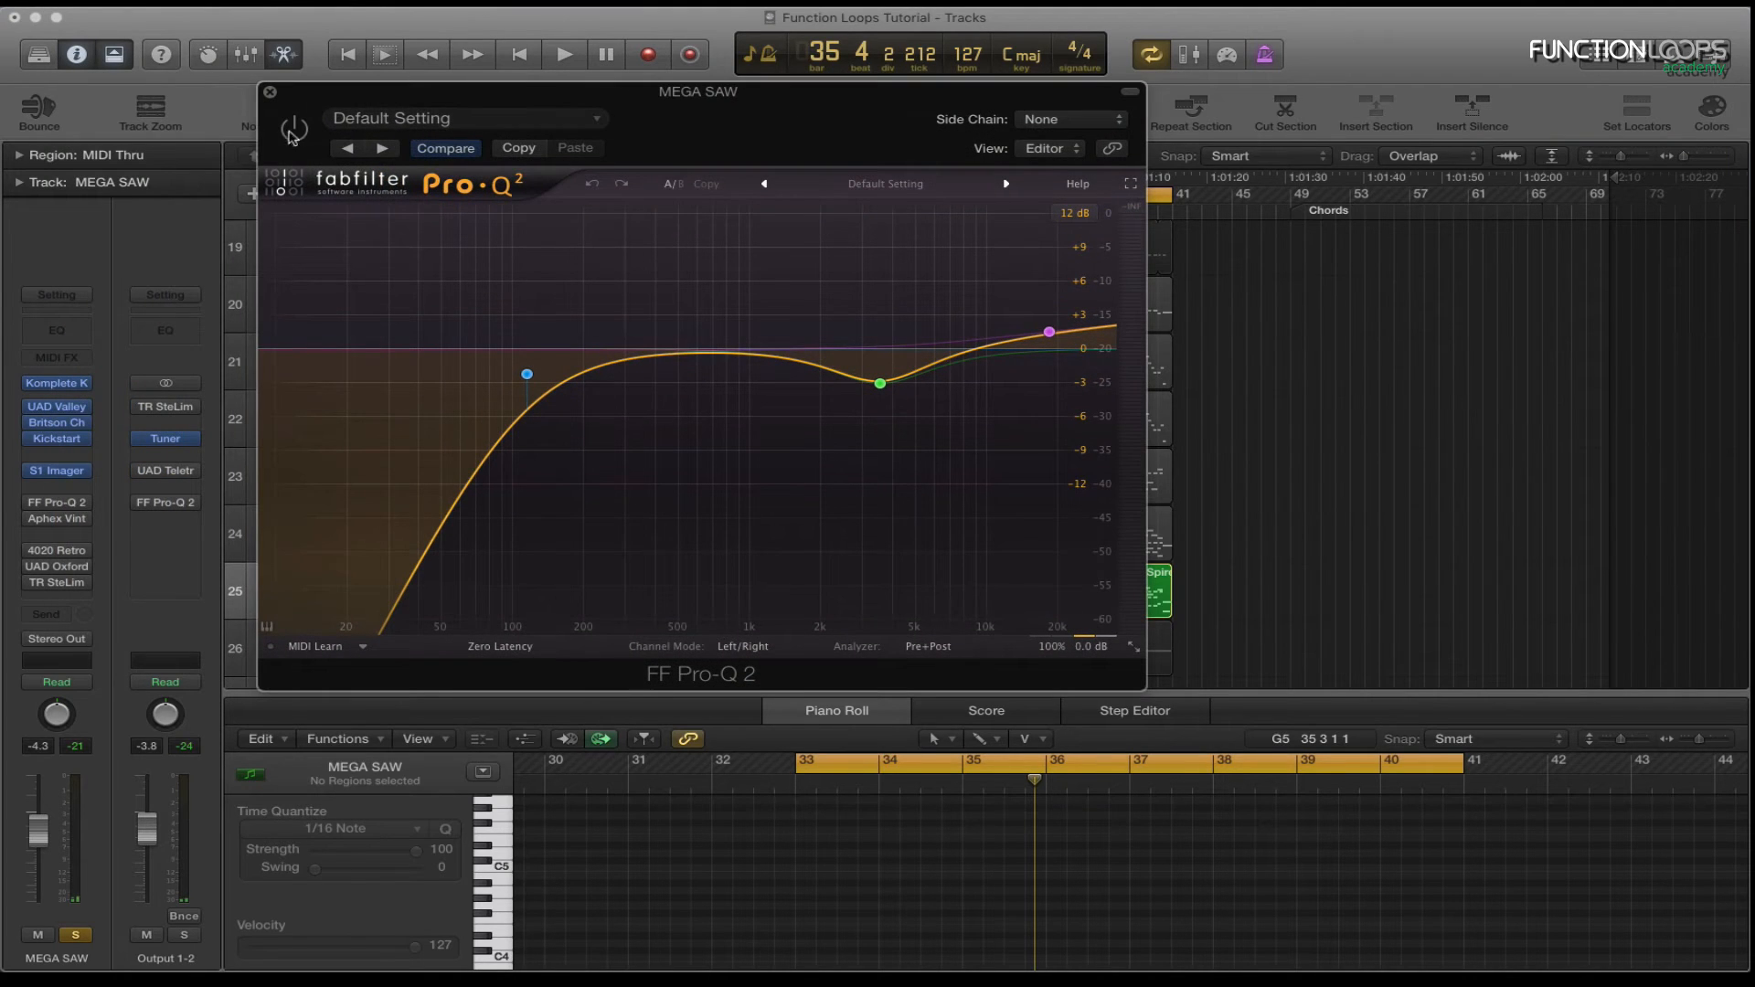
# Play MEGA SAW with FF Pro-Q 2 enabled, audition its 3551.9 Hz dip and 114.91 Hz low cut in isolation, and close it.
pyautogui.press('space')
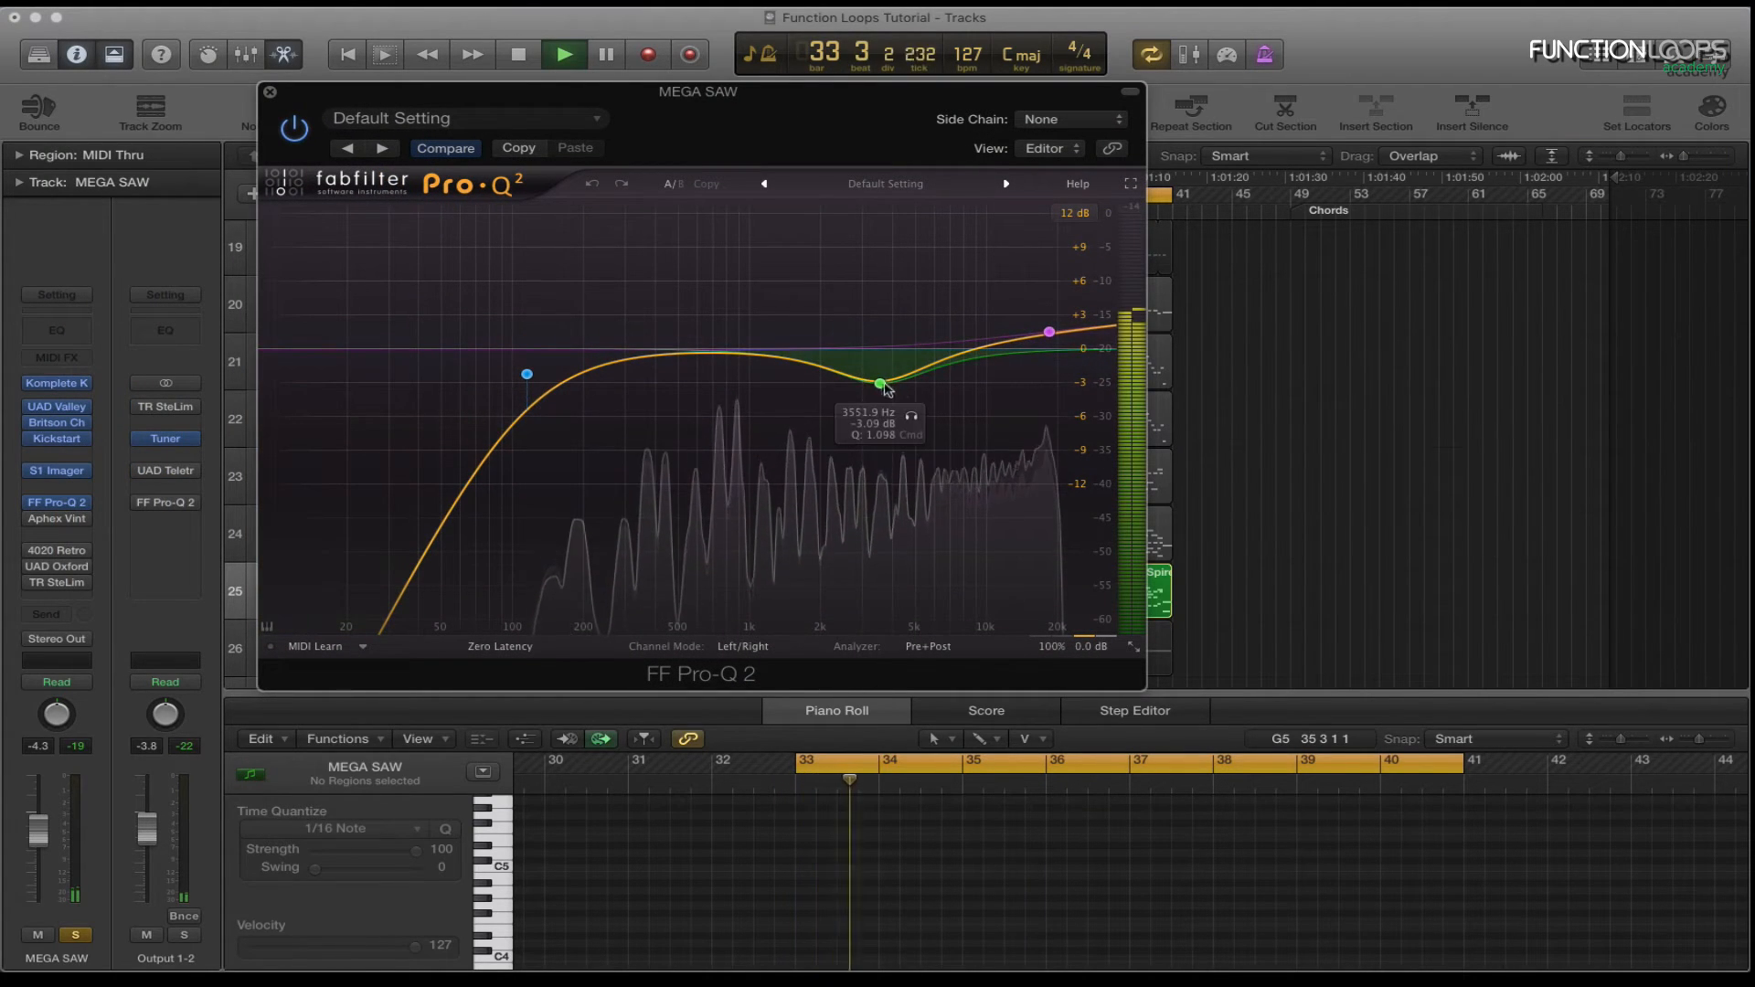
pyautogui.click(913, 417)
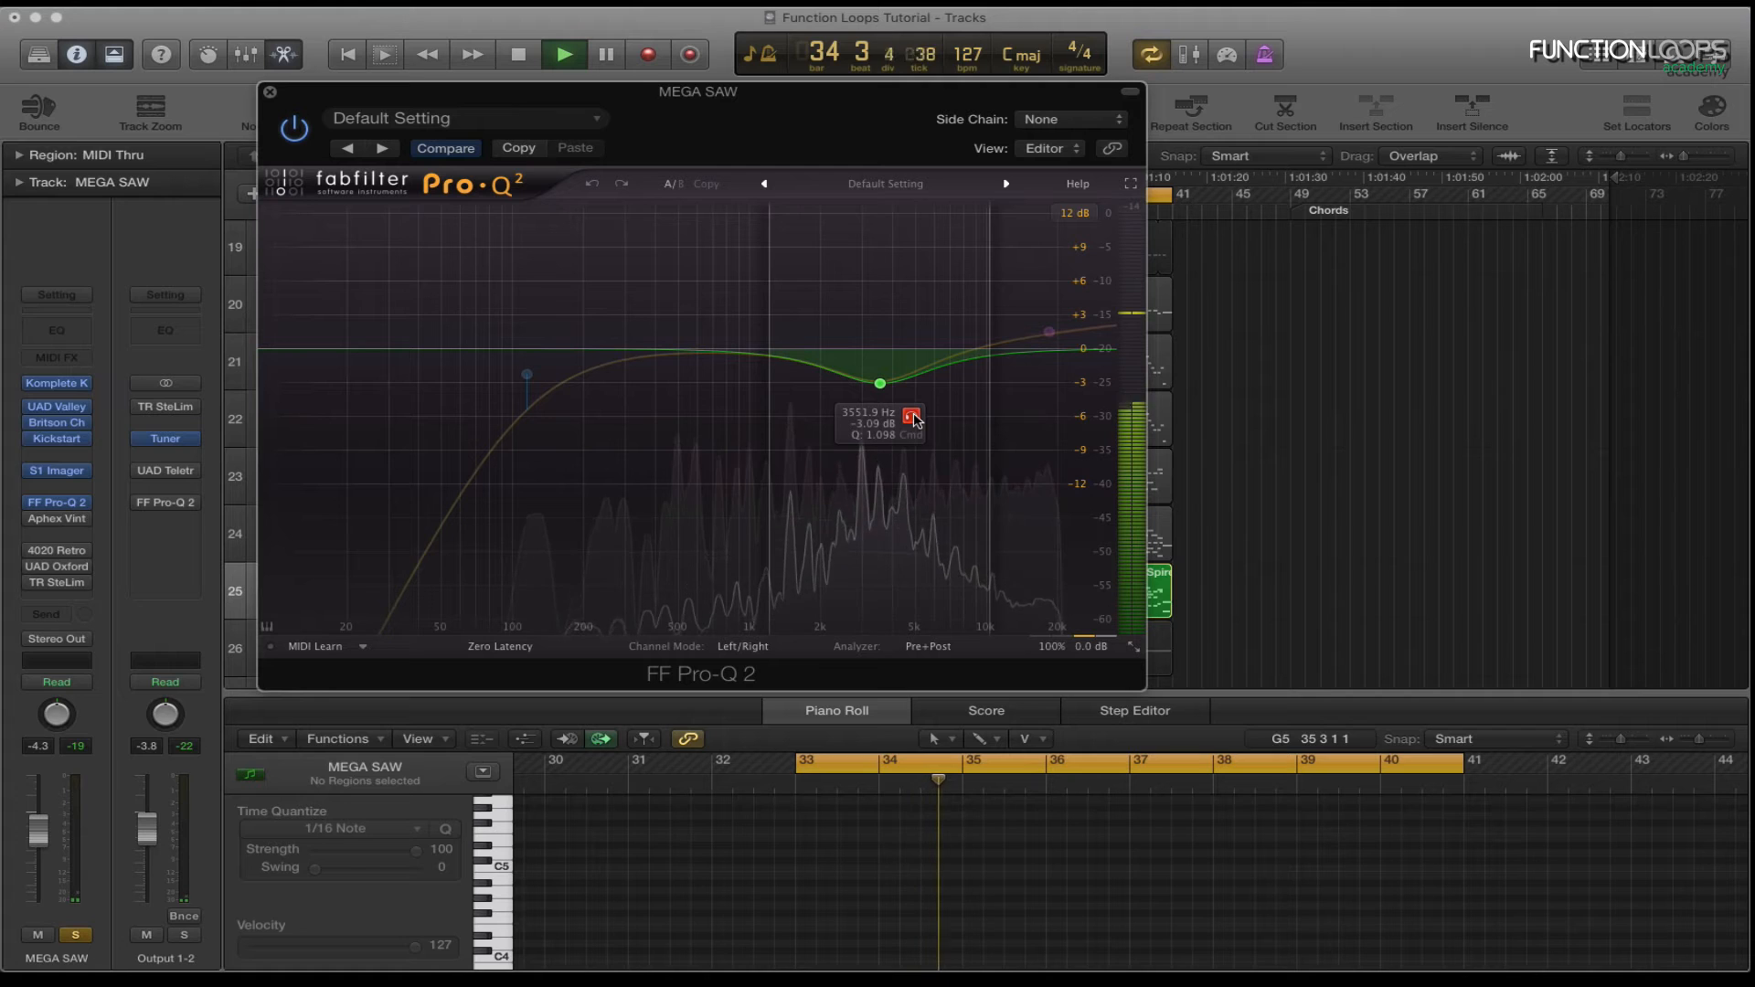
pyautogui.click(561, 339)
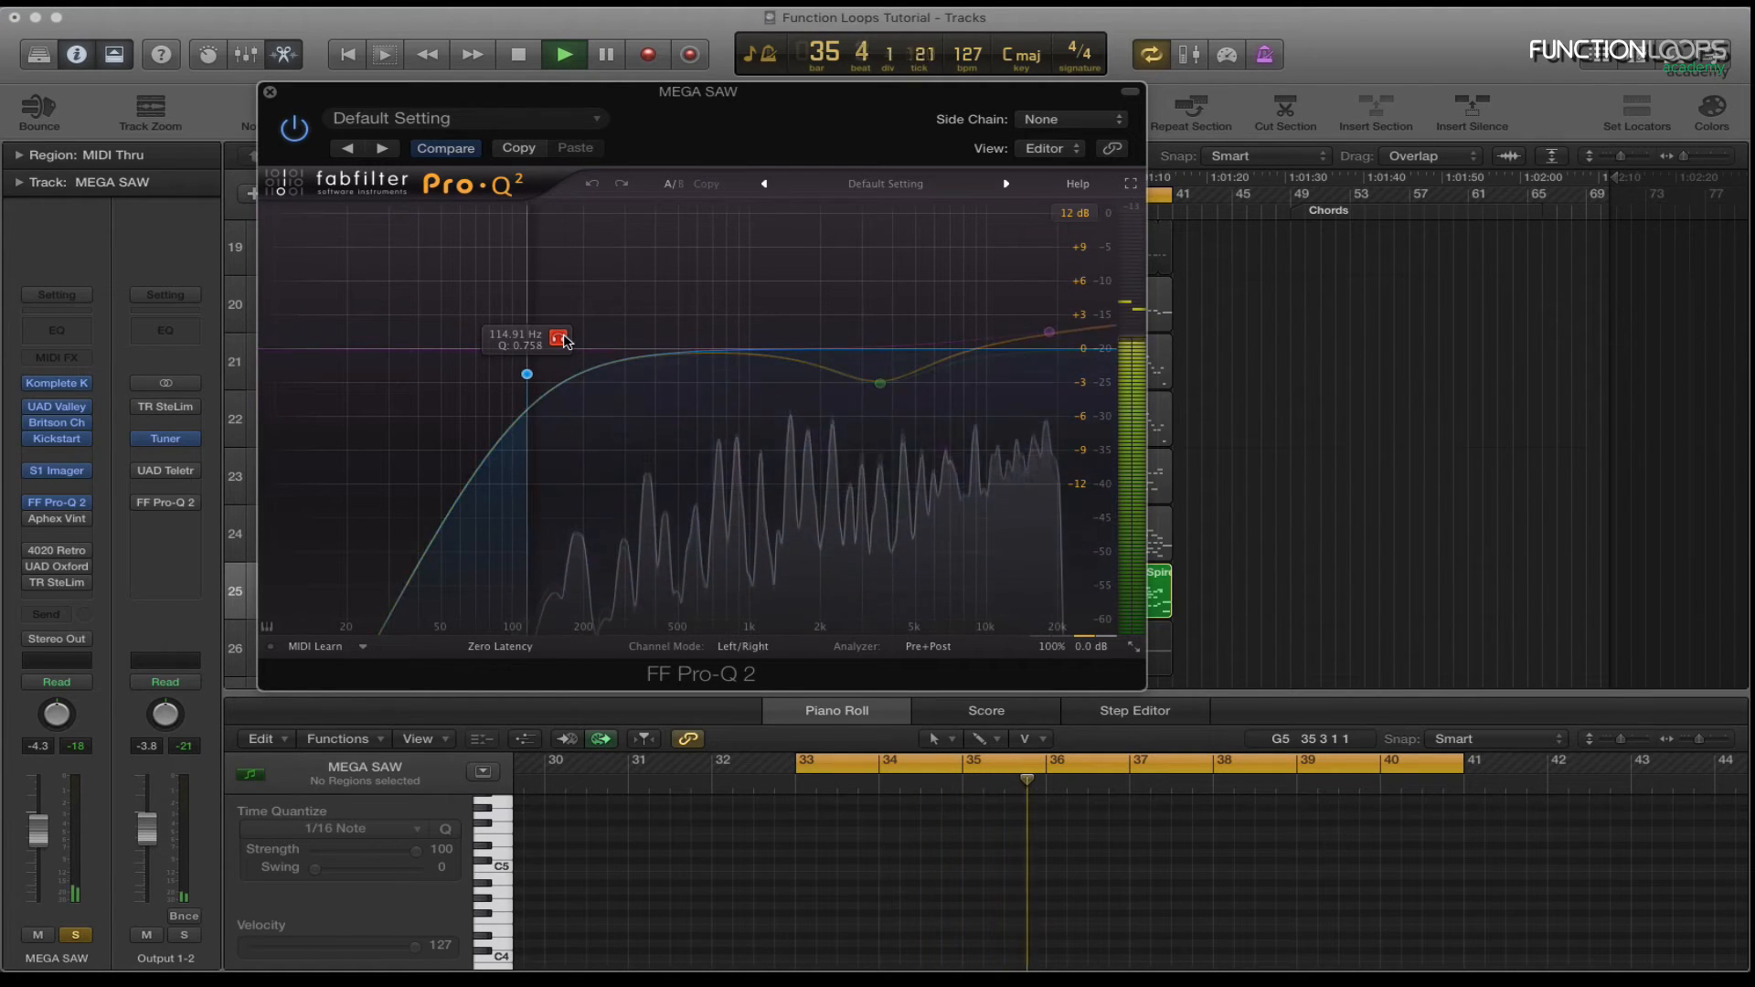
pyautogui.click(271, 93)
pyautogui.press('space')
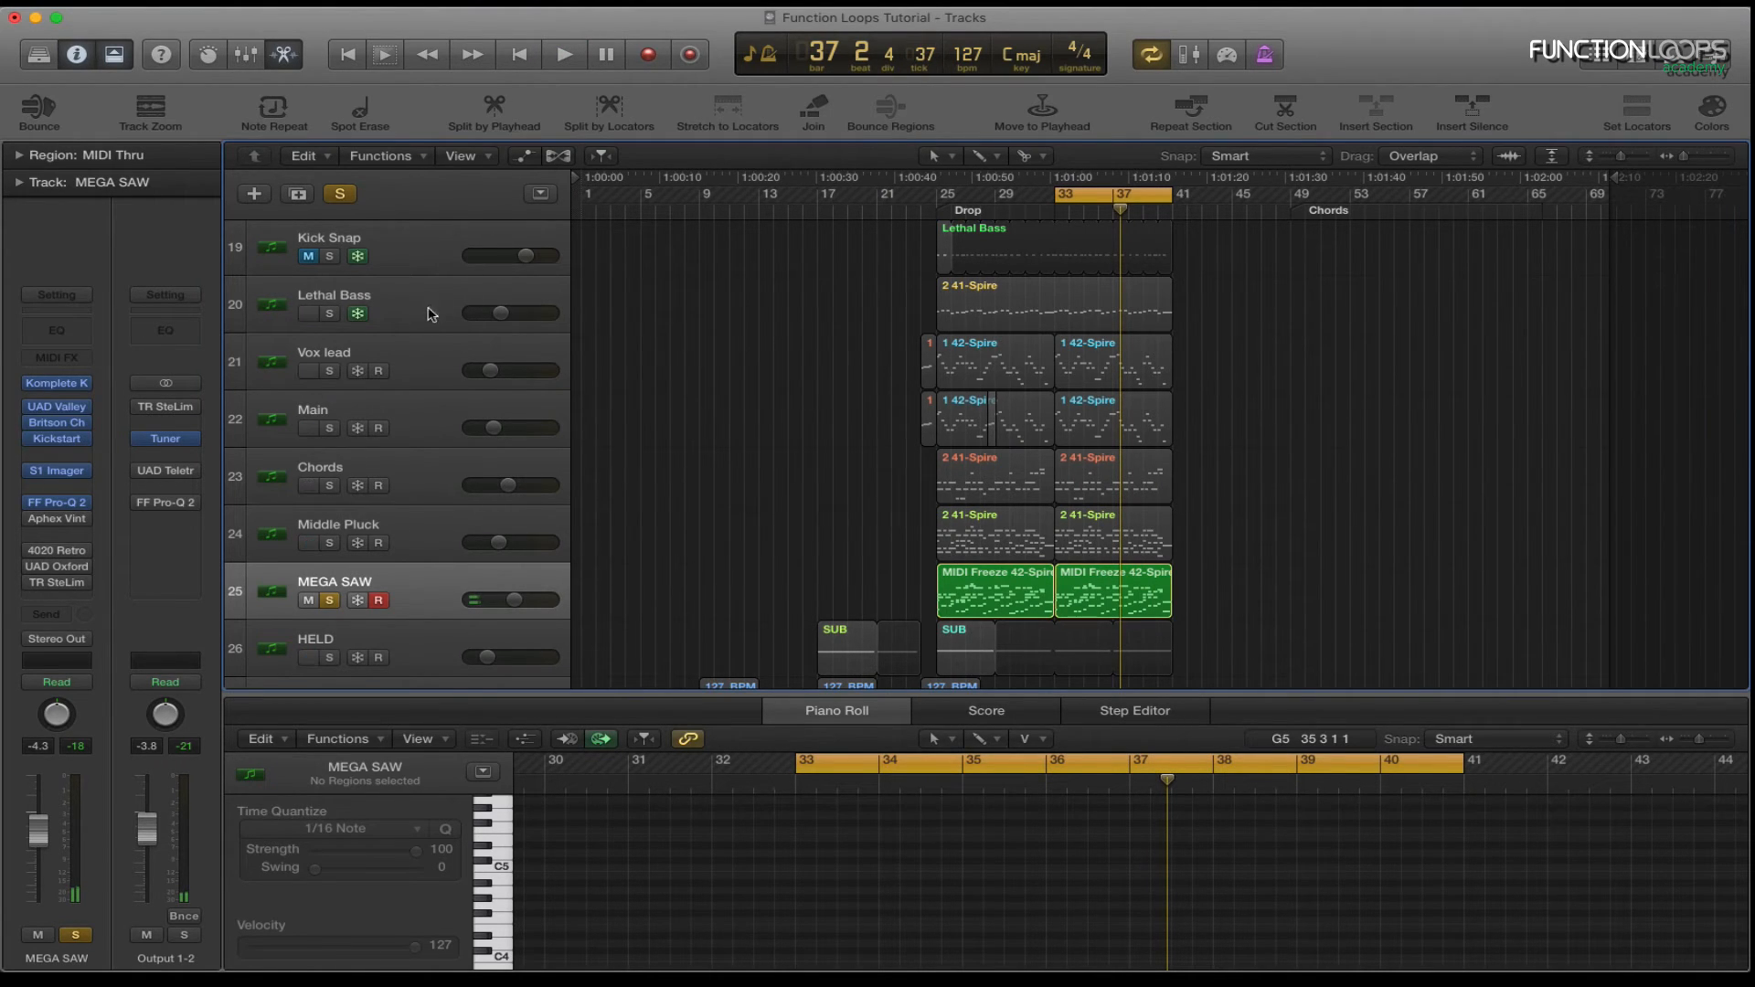
# Solo the Lethal Bass track alongside MEGA SAW and play both tracks together.
pyautogui.click(369, 314)
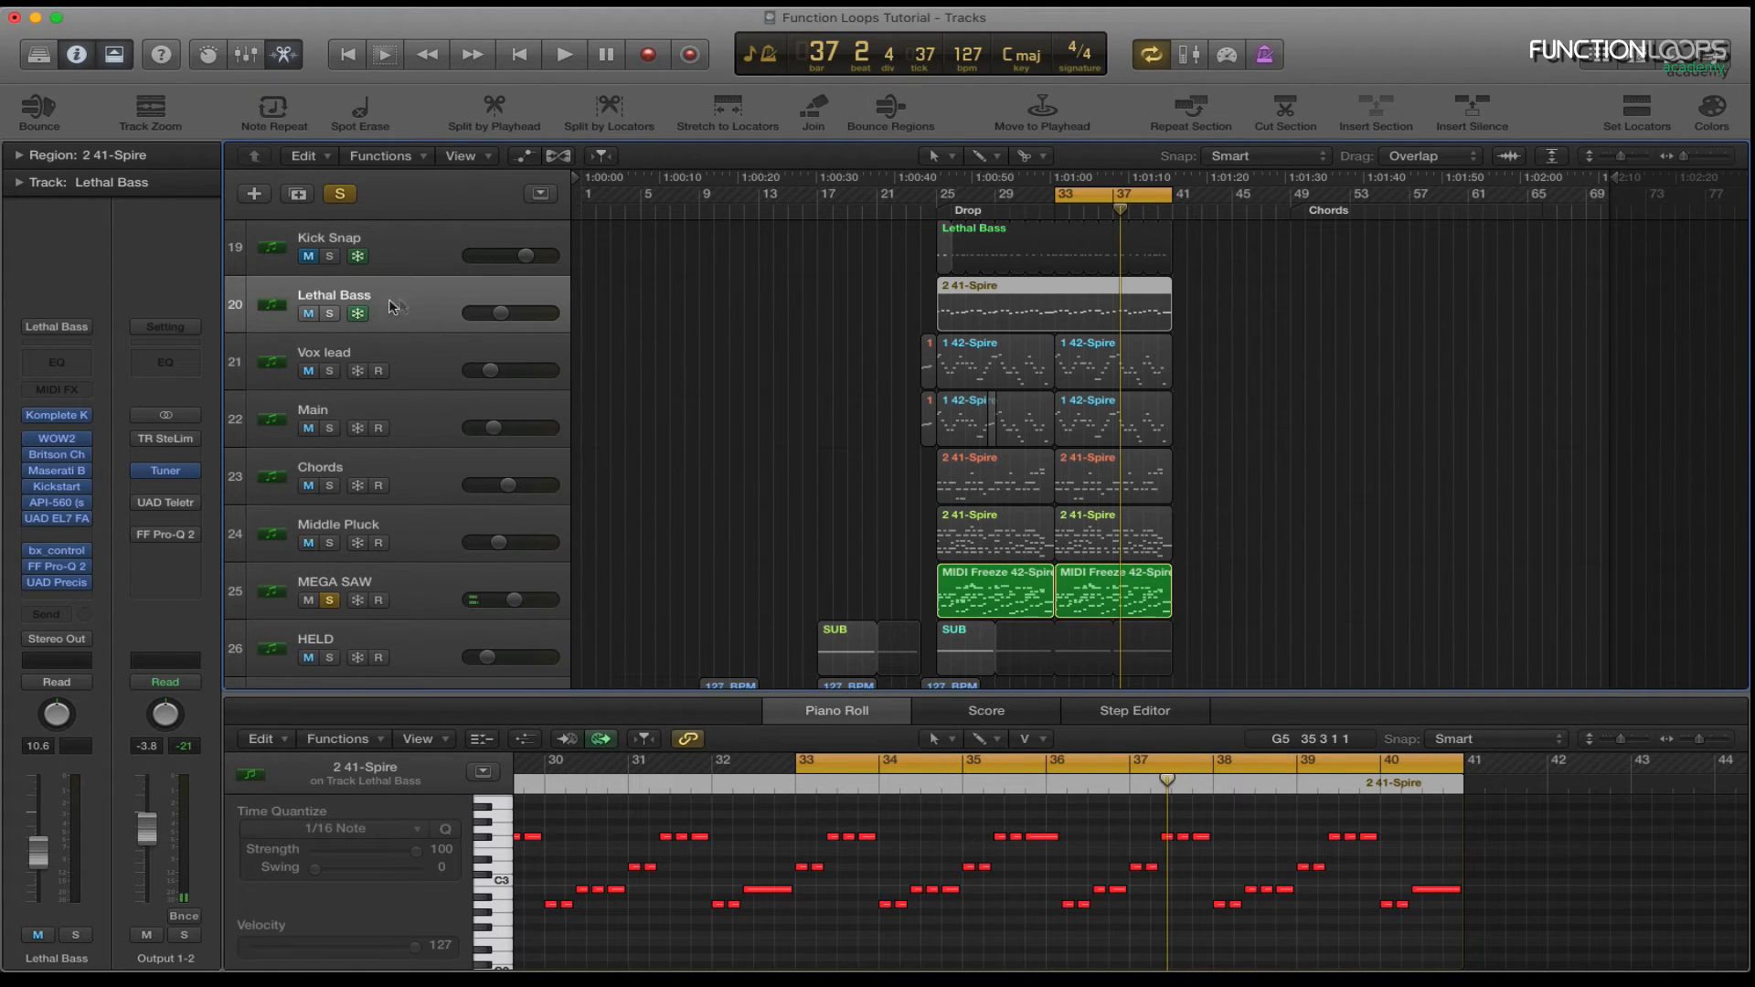
pyautogui.click(331, 314)
pyautogui.press('space')
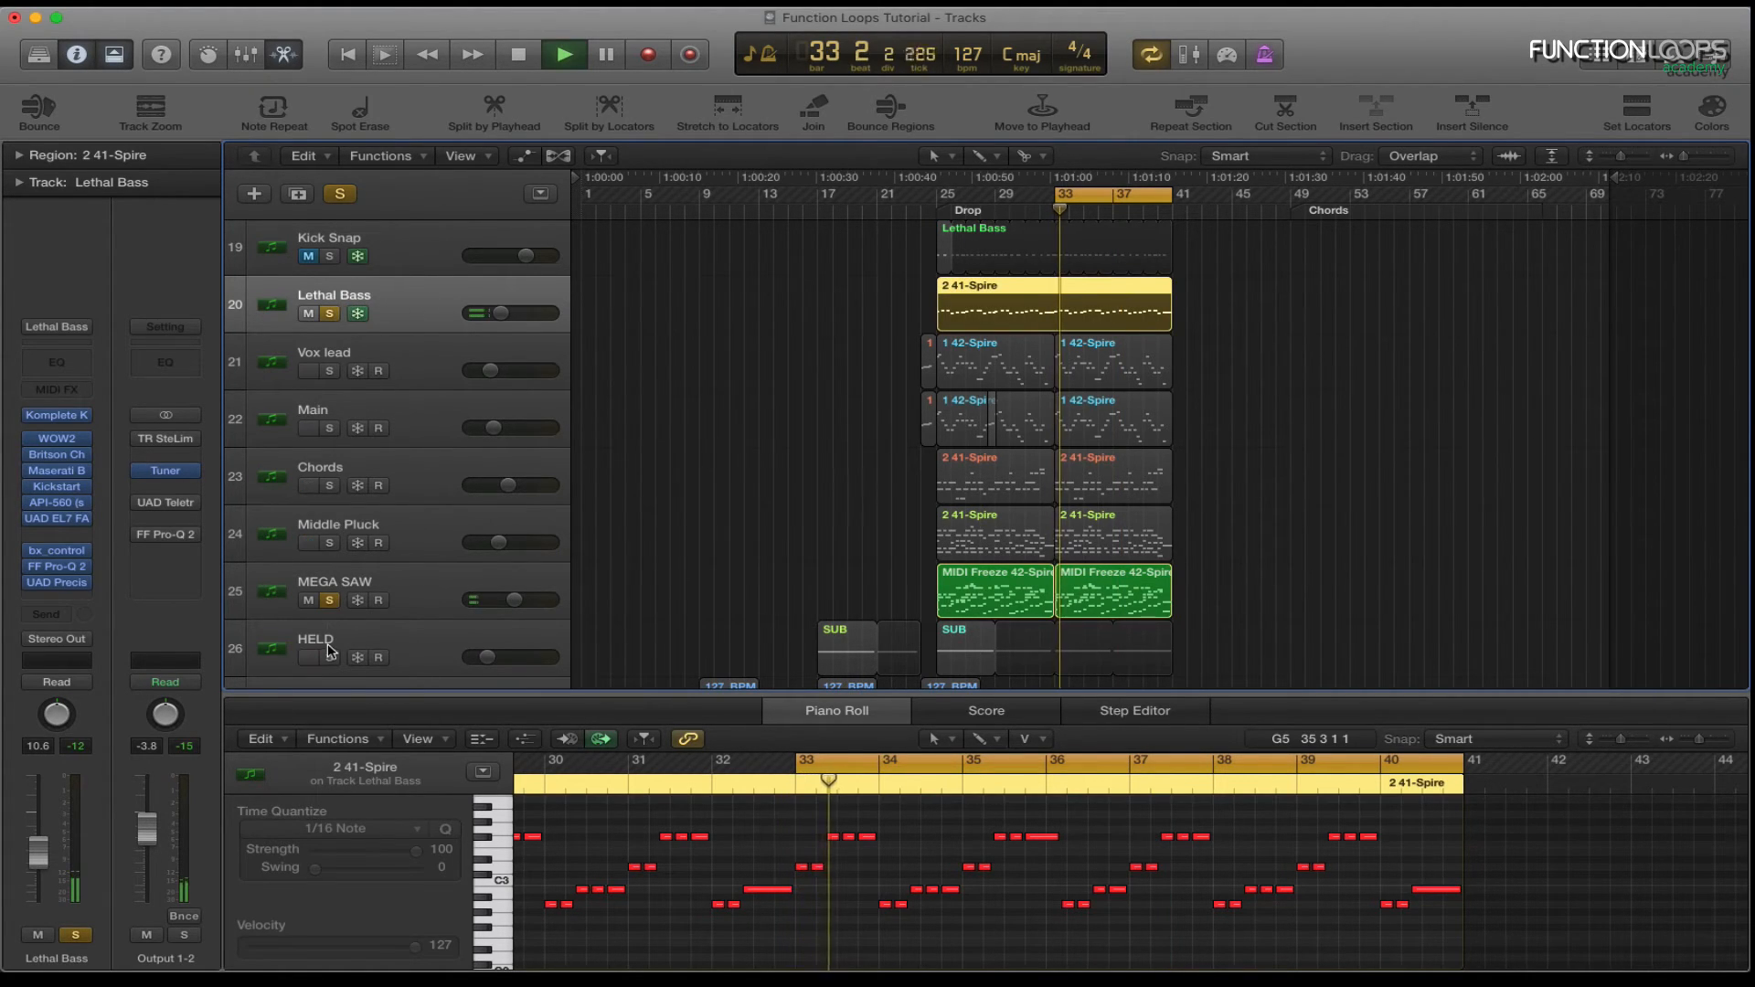
# Try lowering the low cut in MEGA SAW's FF Pro-Q 2 to about 18 Hz during playback, undo it, and close the equalizer.
pyautogui.click(399, 581)
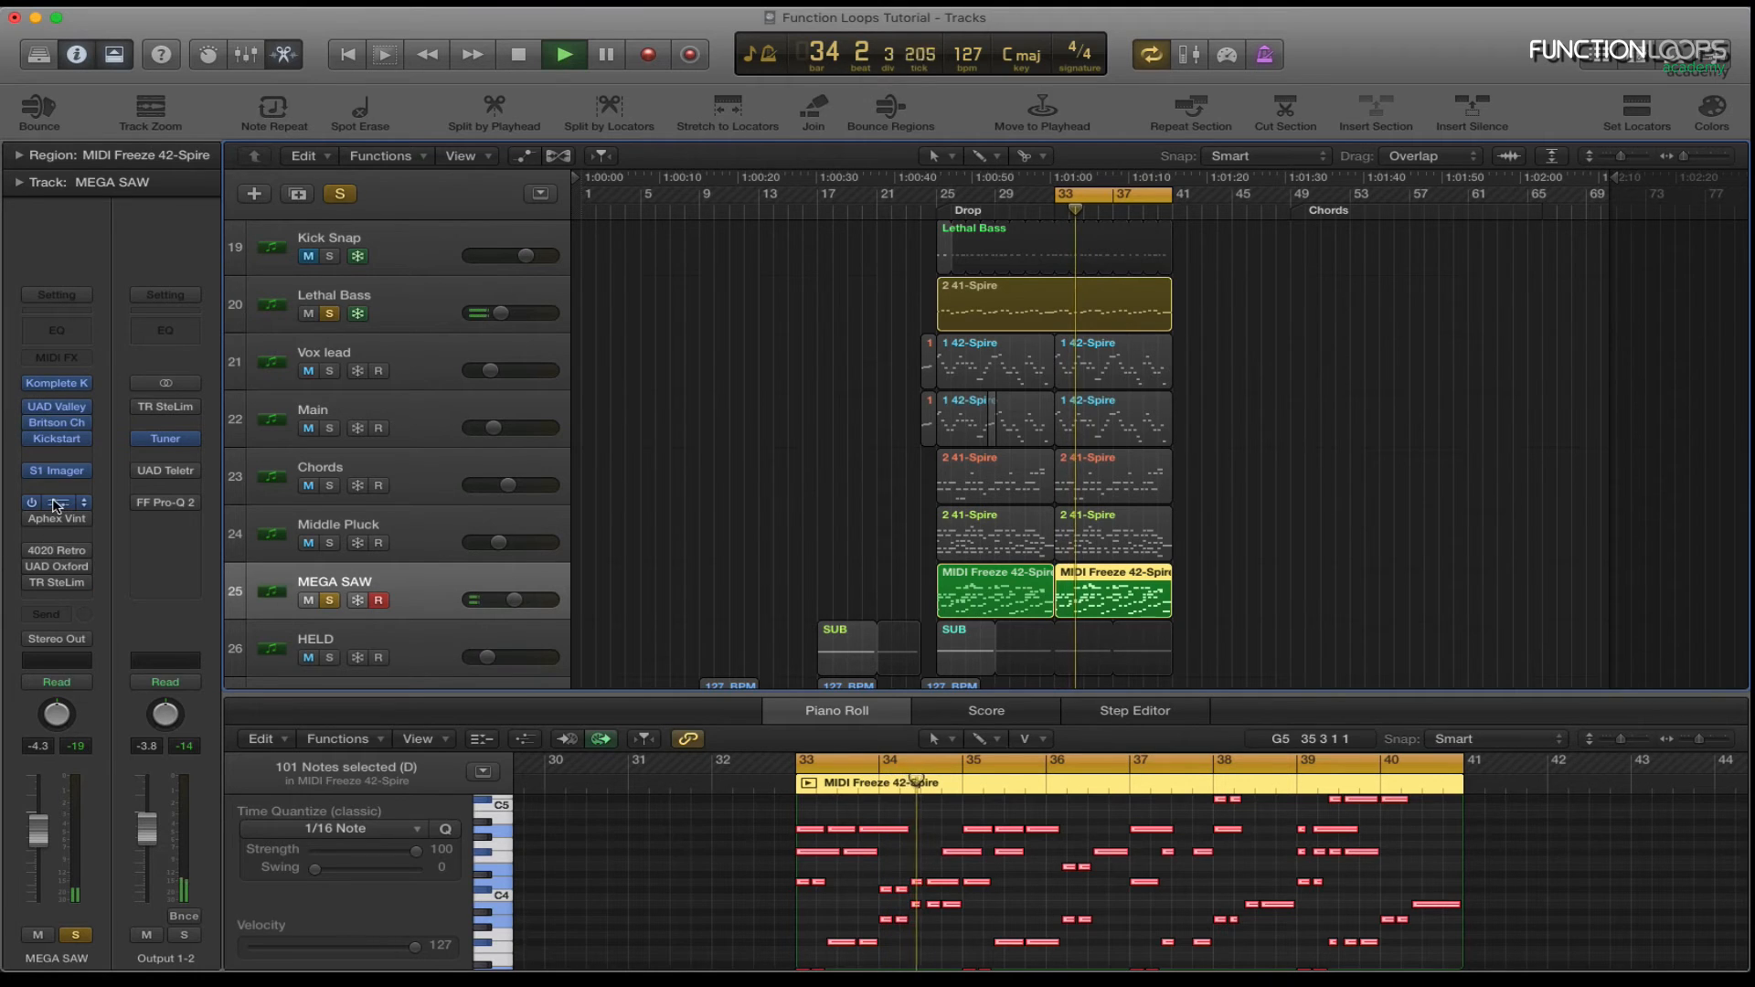
pyautogui.moveTo(523, 370); pyautogui.dragTo(337, 370)
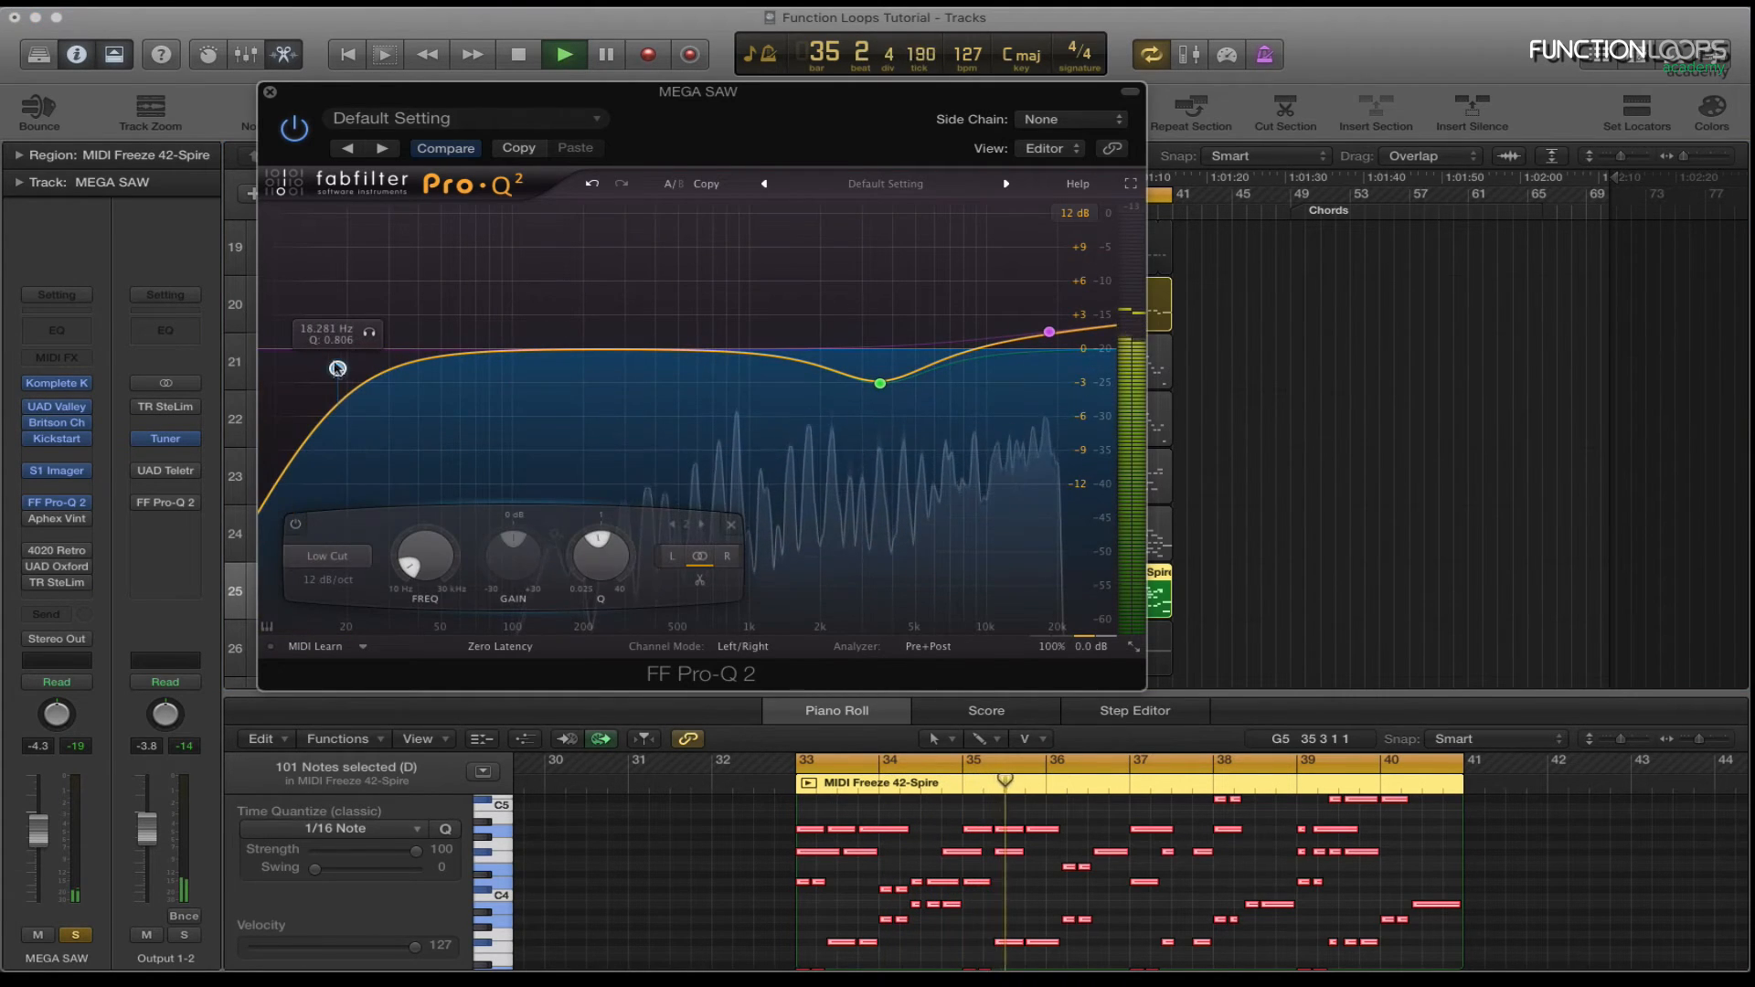
pyautogui.click(597, 187)
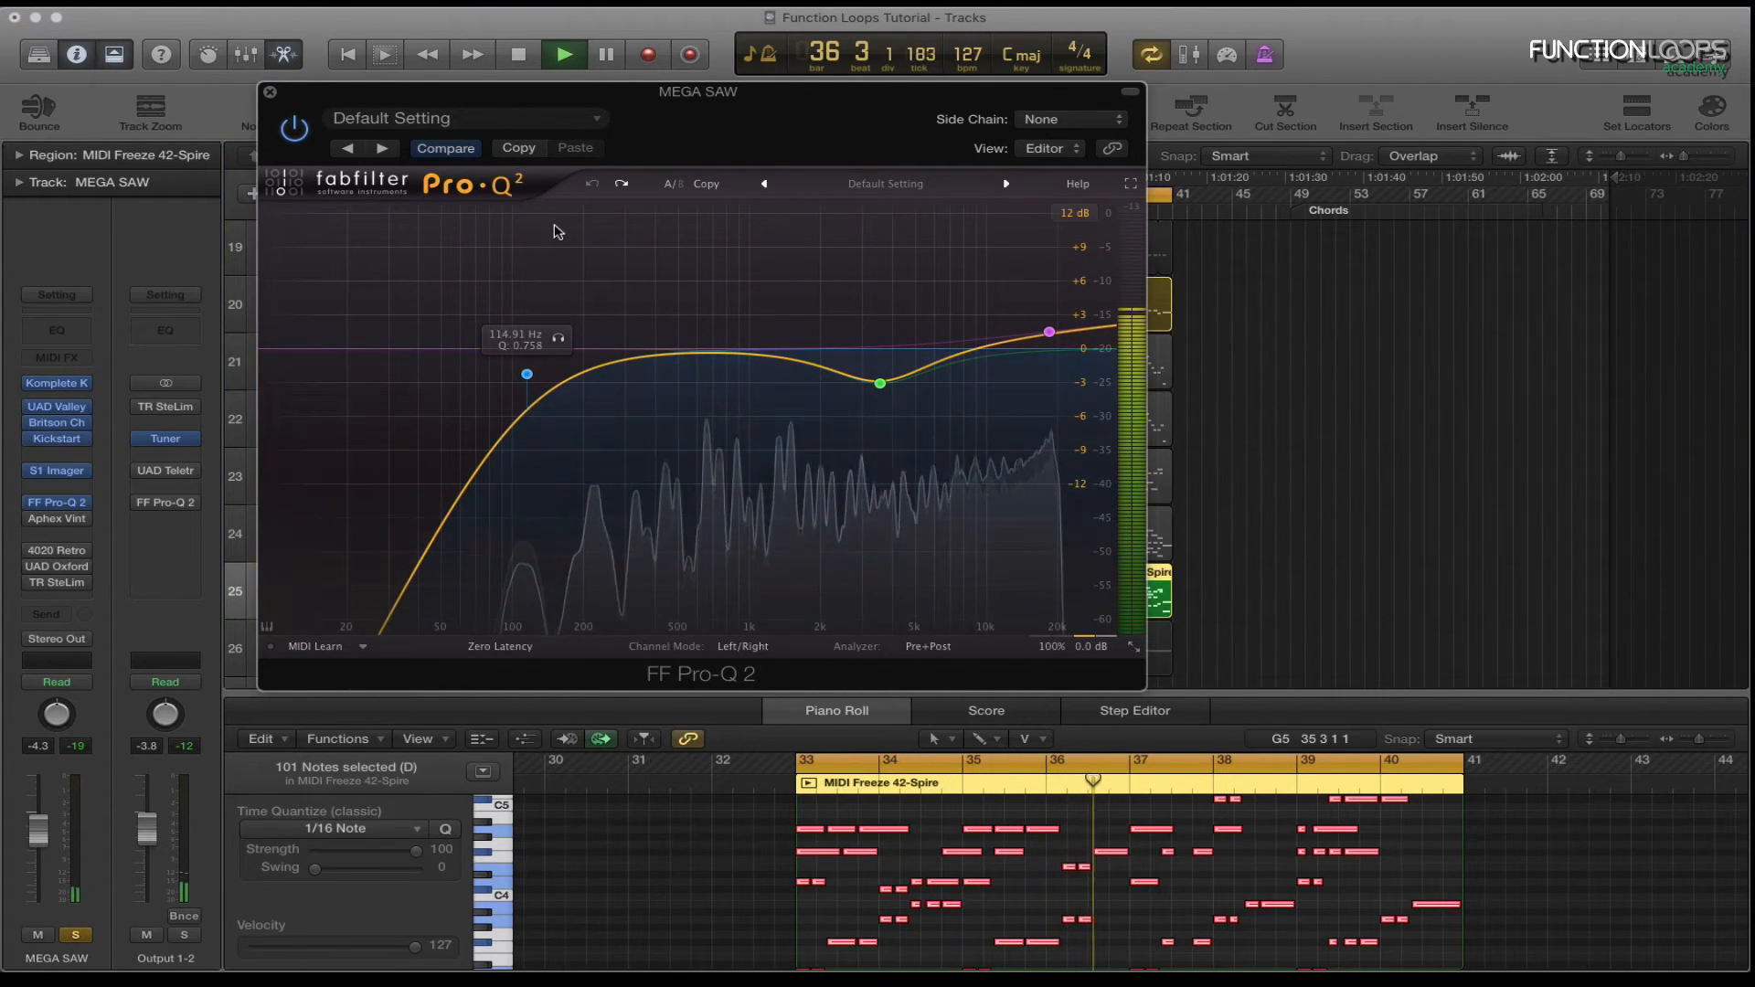
pyautogui.click(269, 92)
pyautogui.click(720, 454)
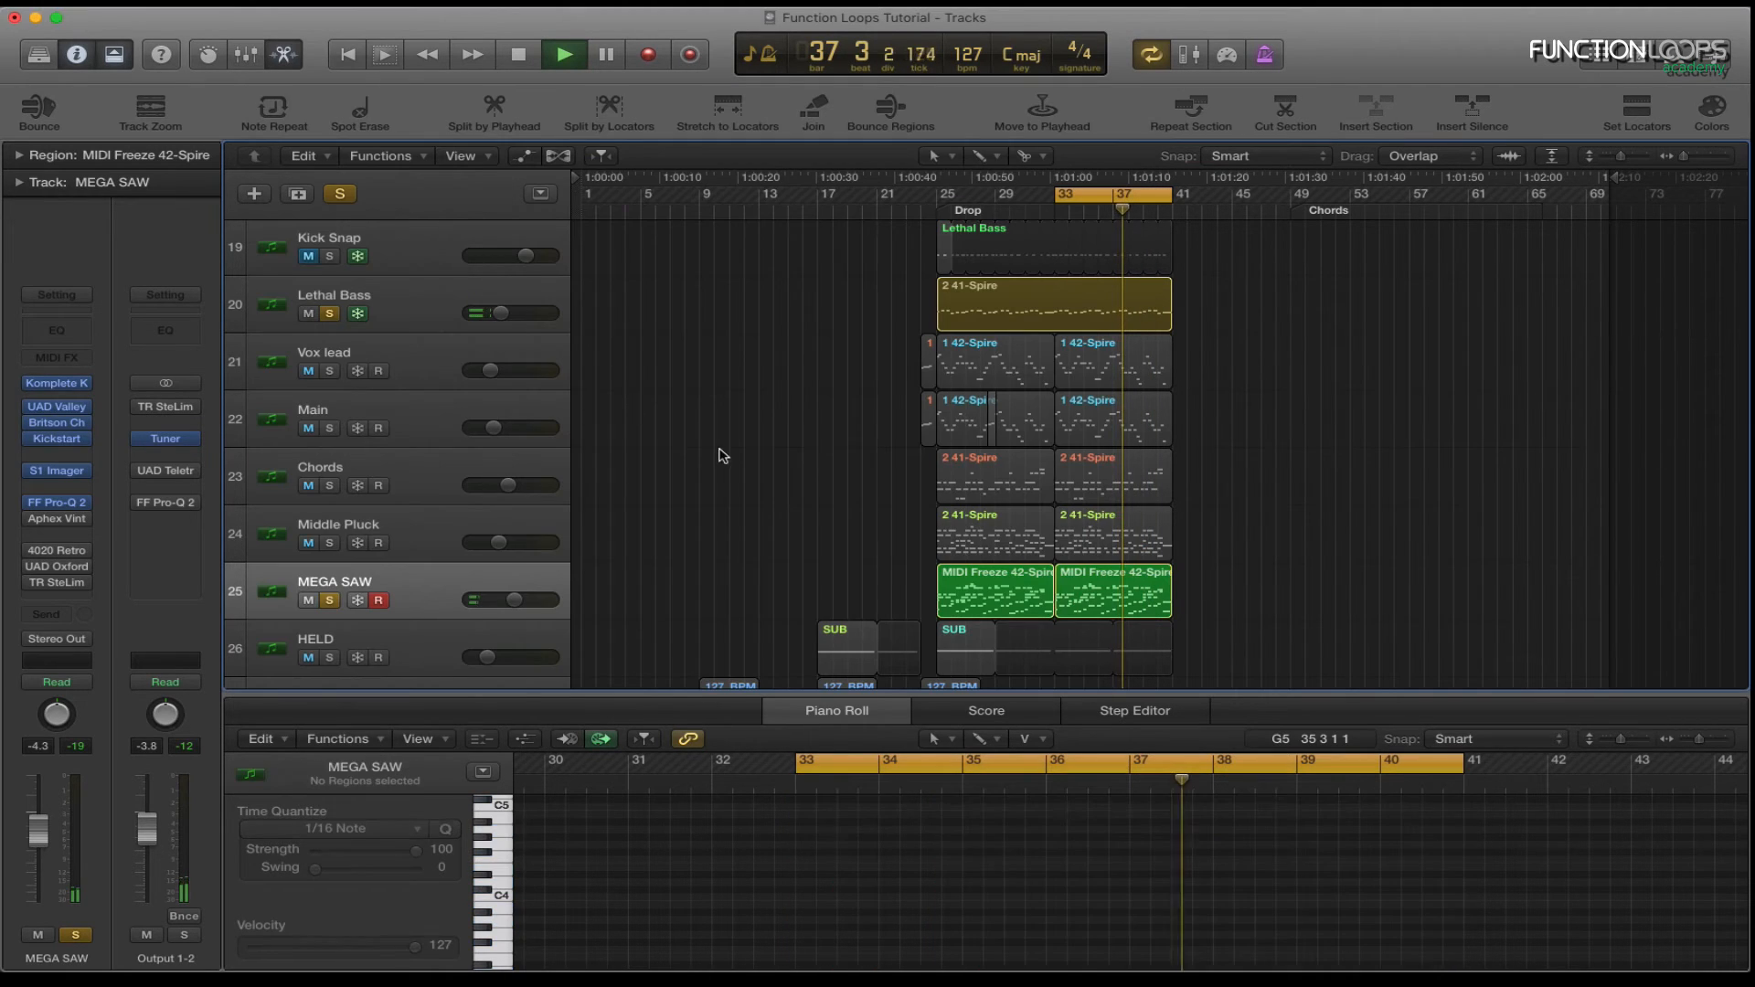
# Unsolo the Lethal Bass track, and compare MEGA SAW's Aphex Vintage Exciter bypassed and active during playback.
pyautogui.press('space')
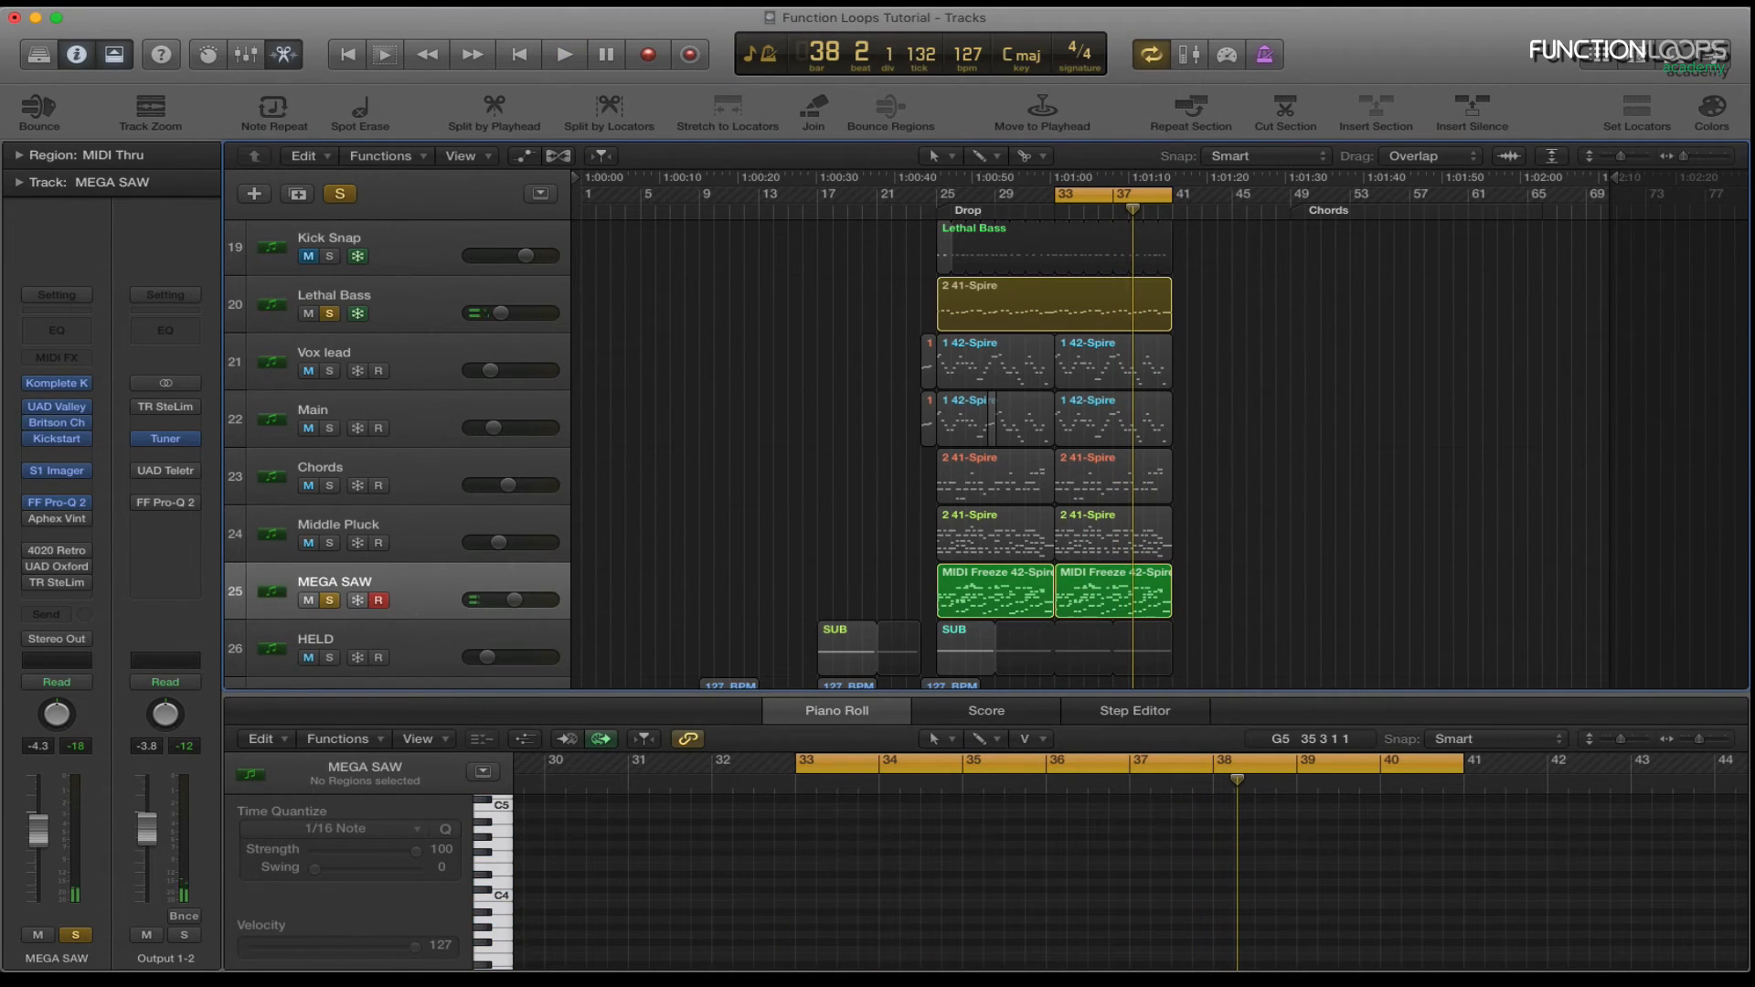
pyautogui.click(330, 314)
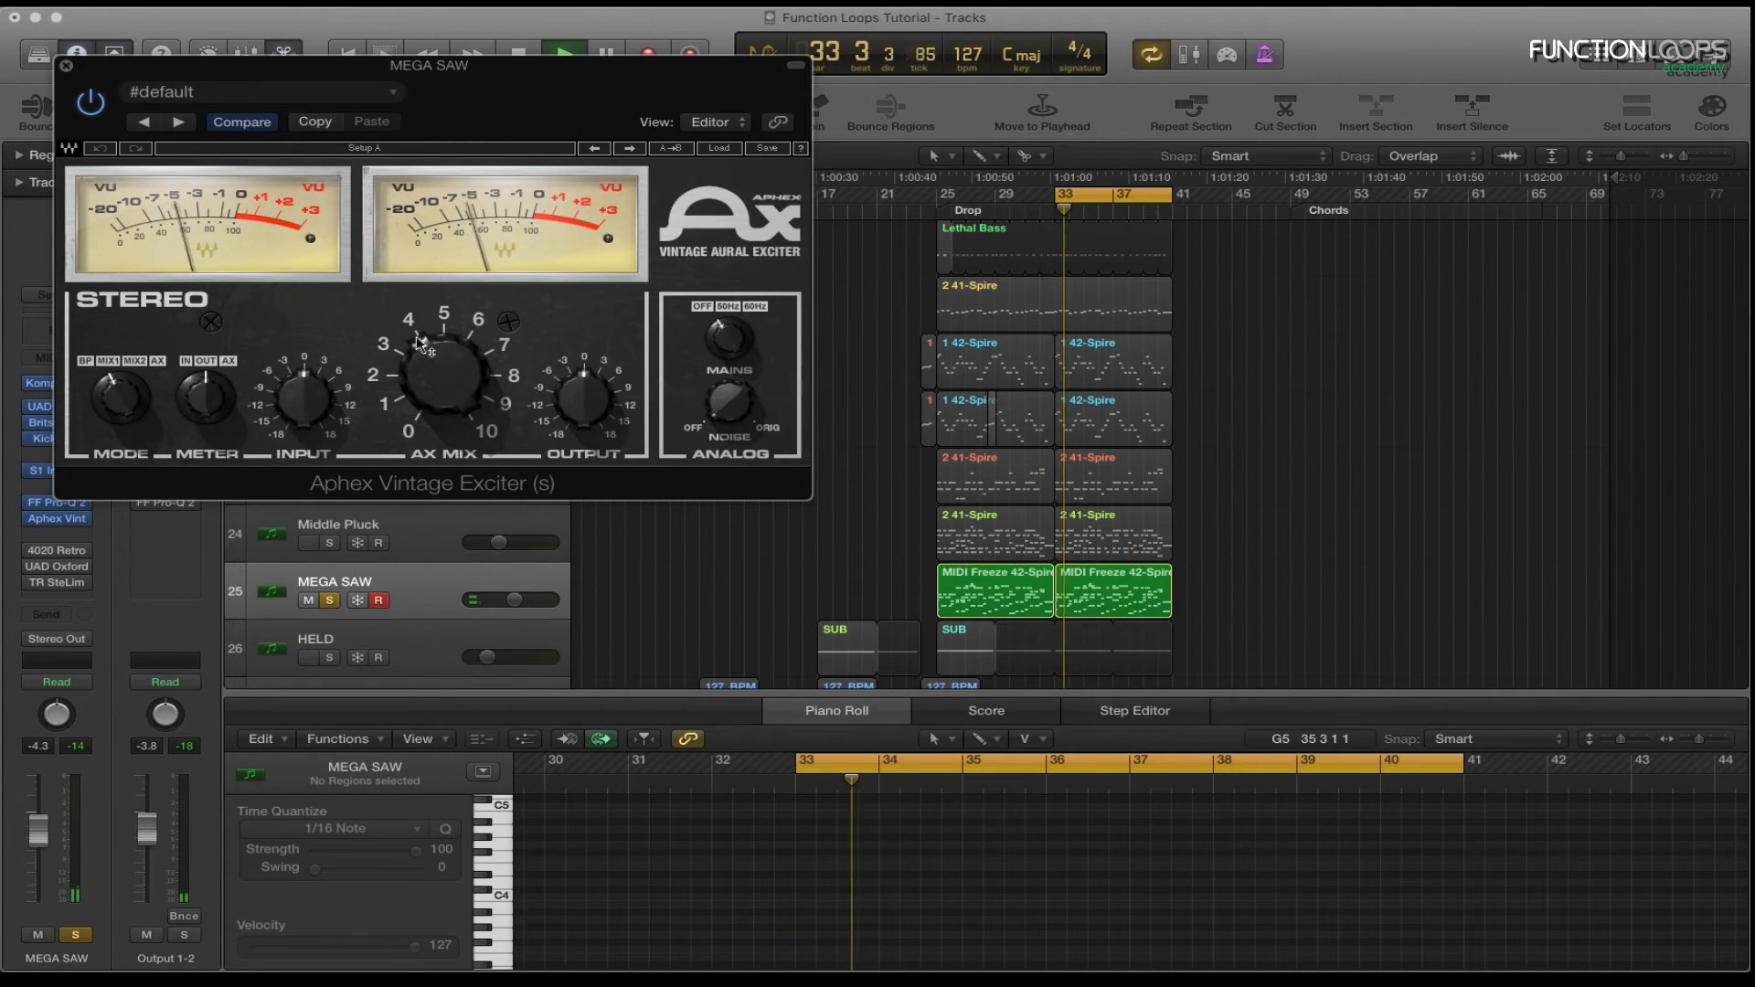
pyautogui.click(91, 102)
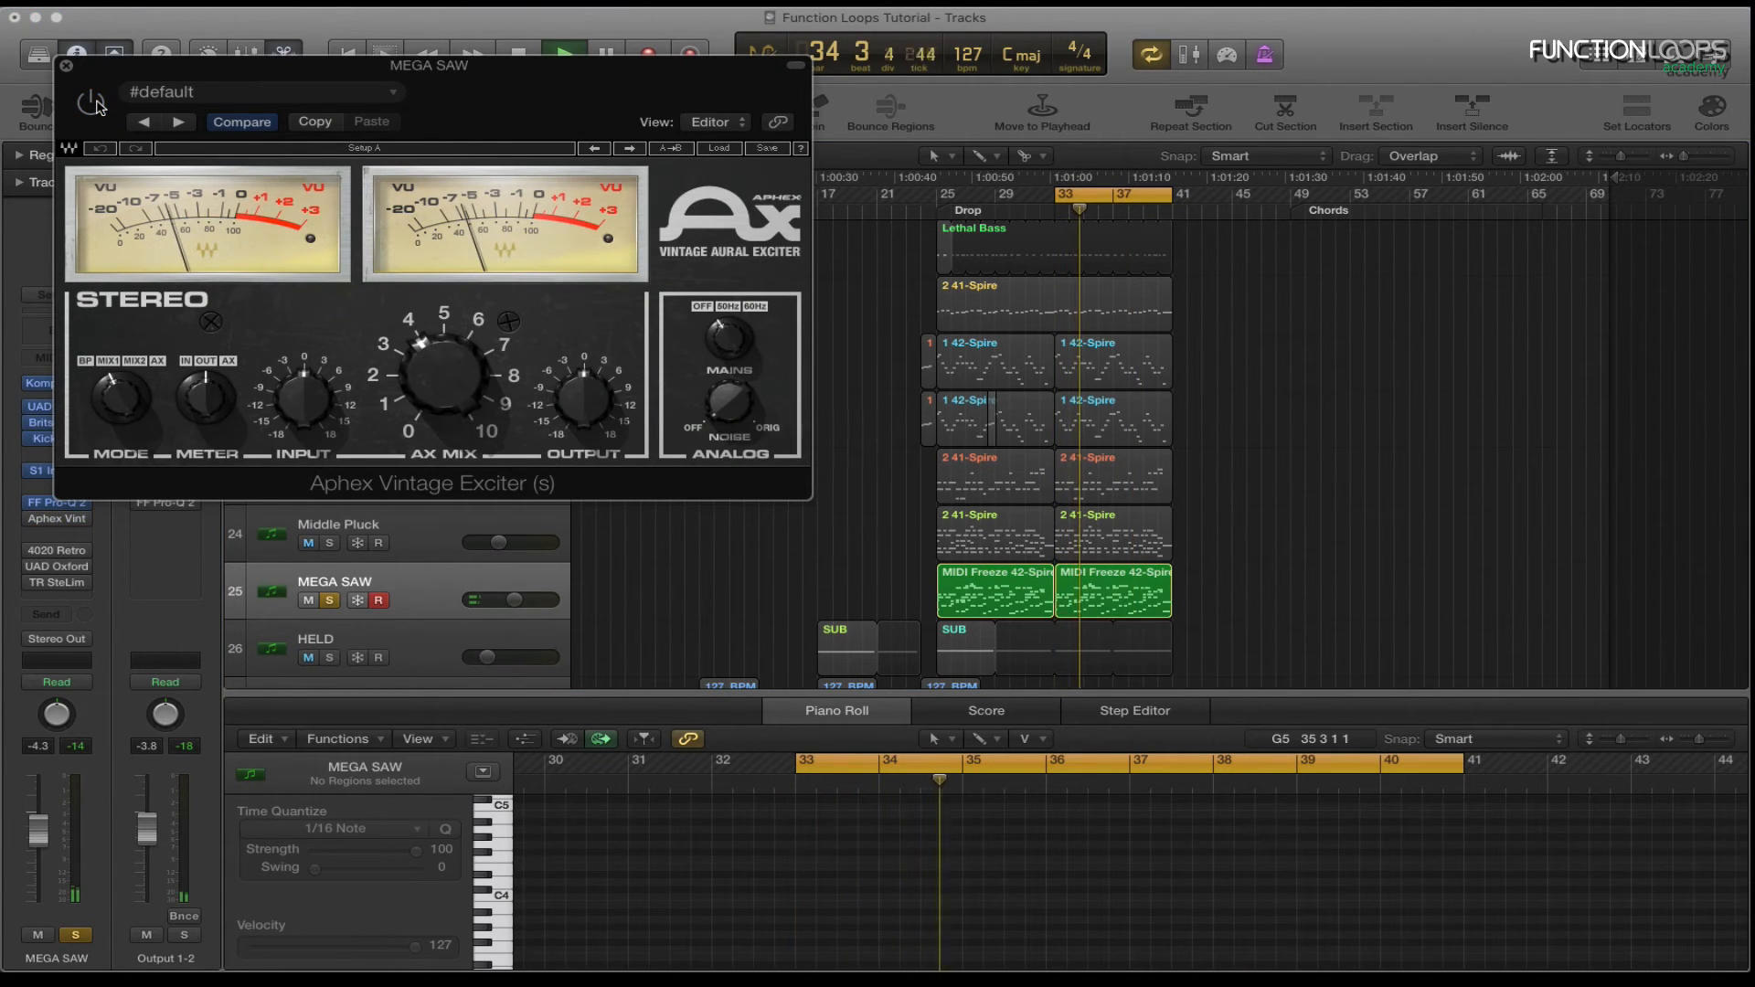
pyautogui.click(91, 102)
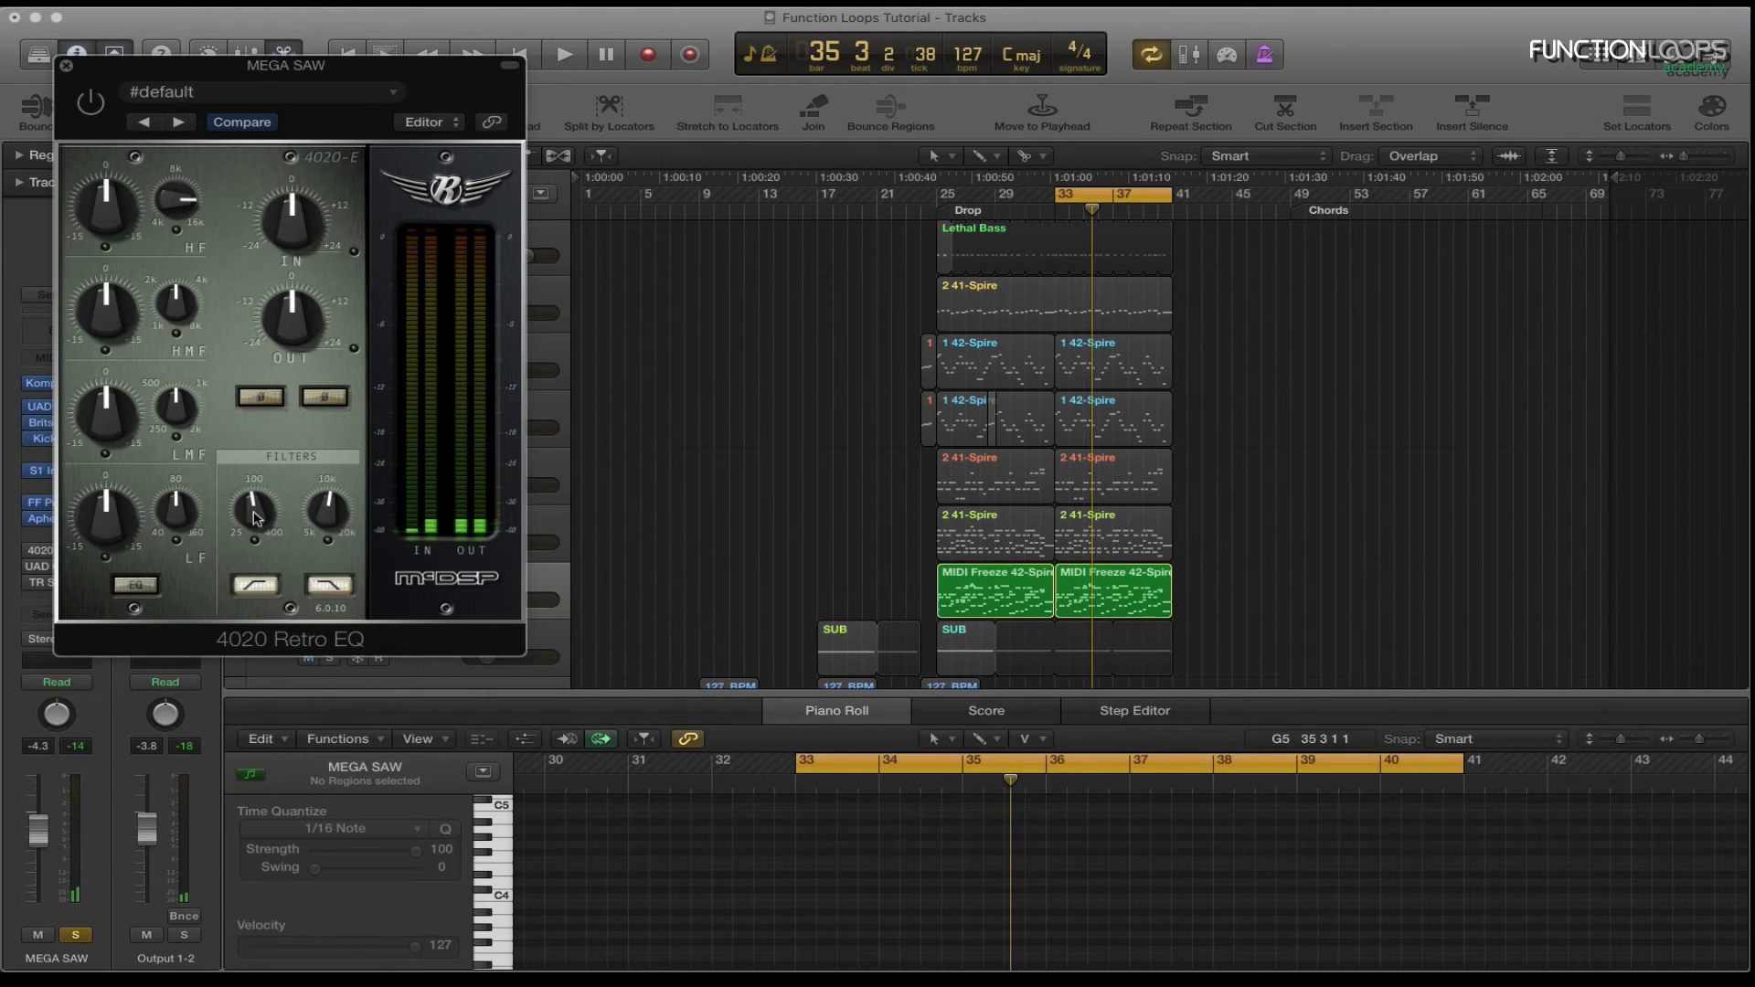
# Play MEGA SAW, enable its 4020 Retro EQ, compare it bypassed and active, and close it.
pyautogui.press('space')
pyautogui.click(92, 102)
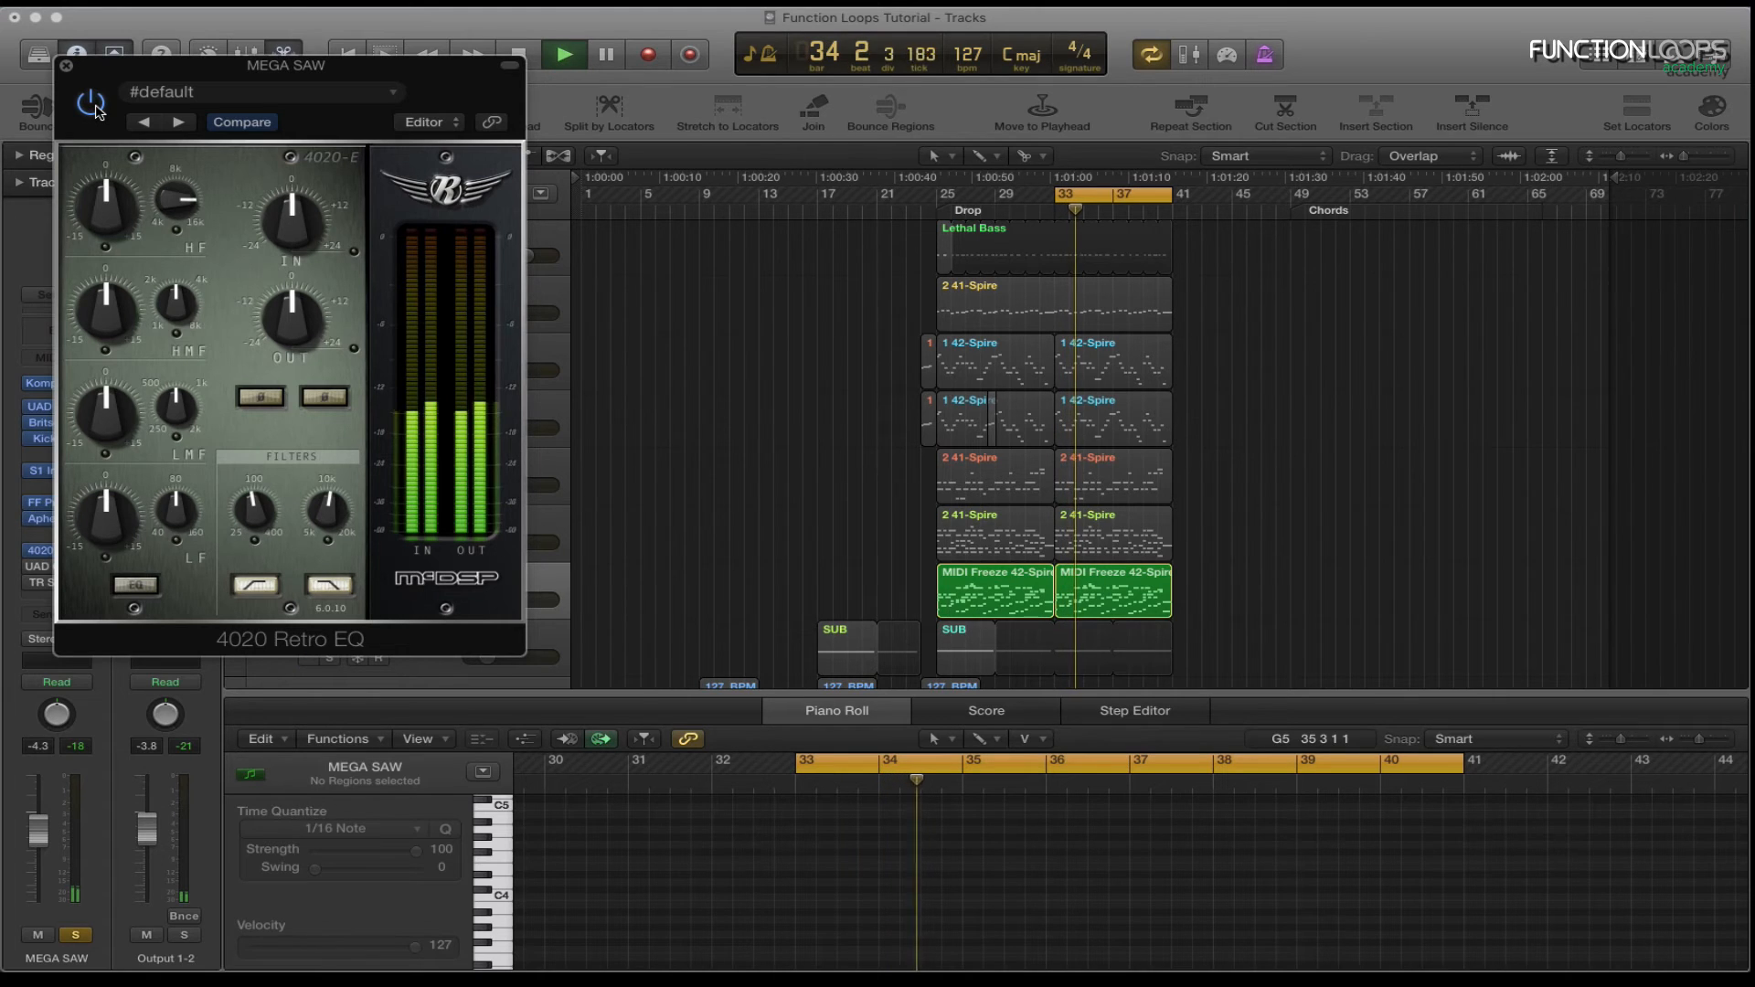
pyautogui.click(96, 111)
pyautogui.click(96, 110)
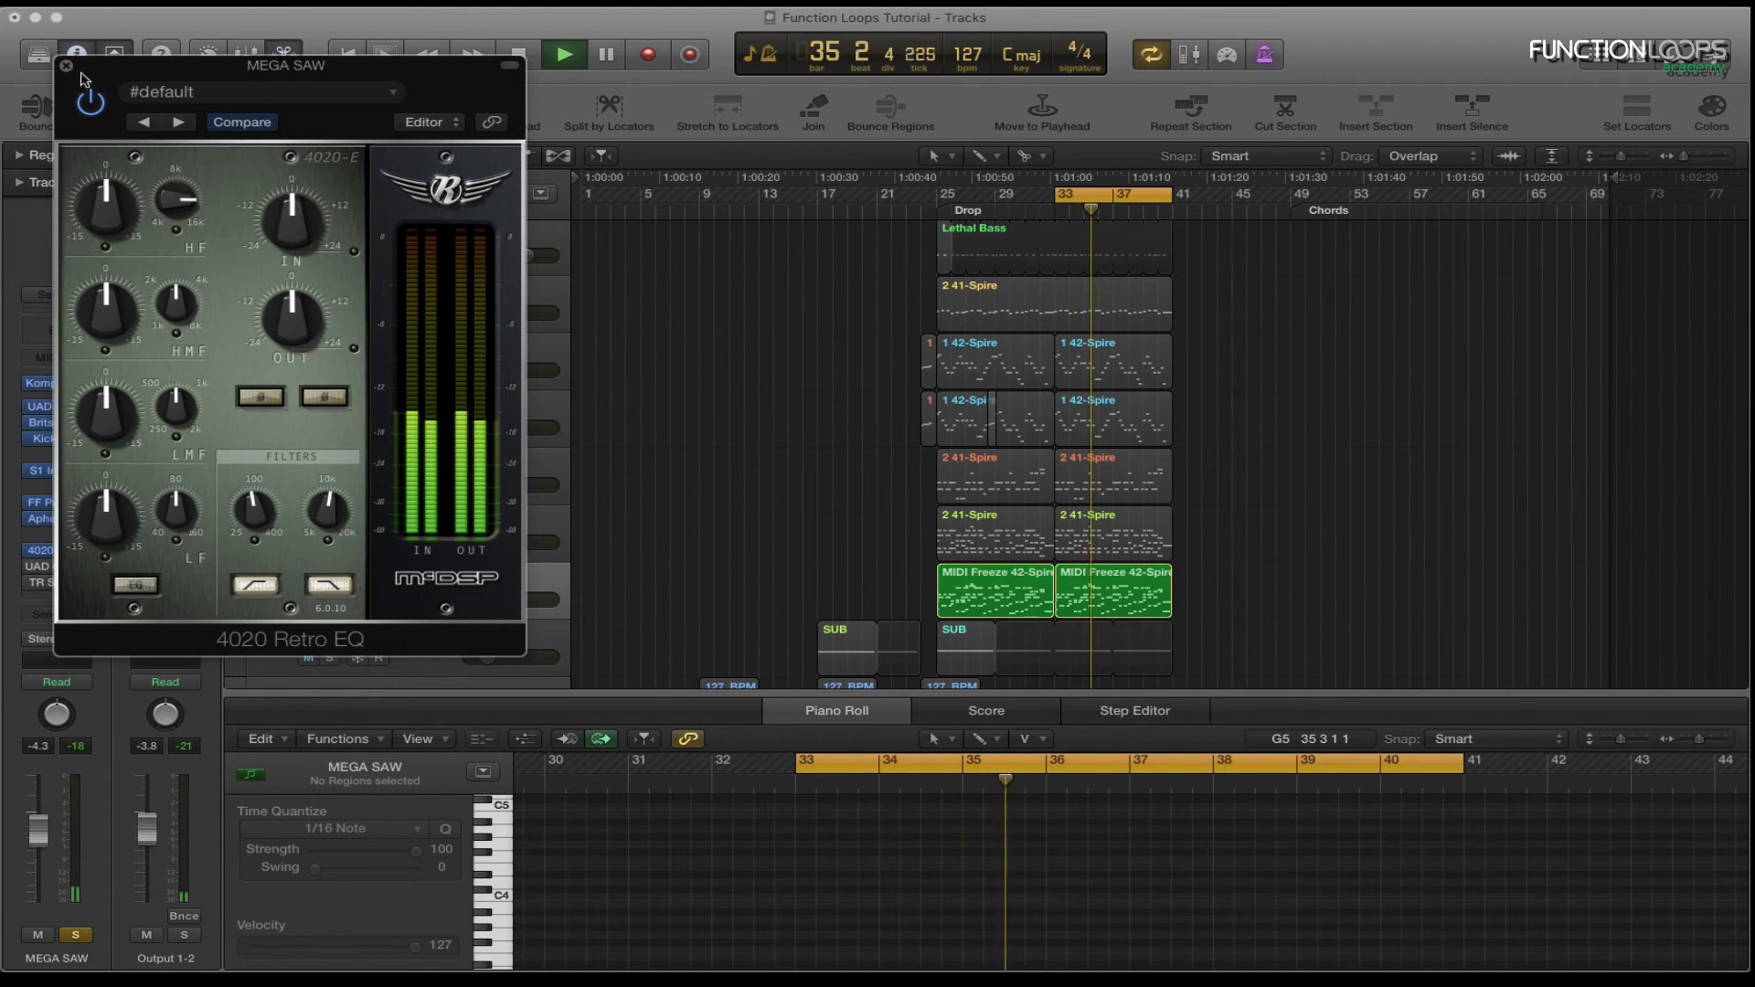
pyautogui.click(65, 67)
# Enable the UAD Oxford Inflator and TR SteLim limiter on MEGA SAW during playback, and close both plug-in windows.
pyautogui.click(57, 566)
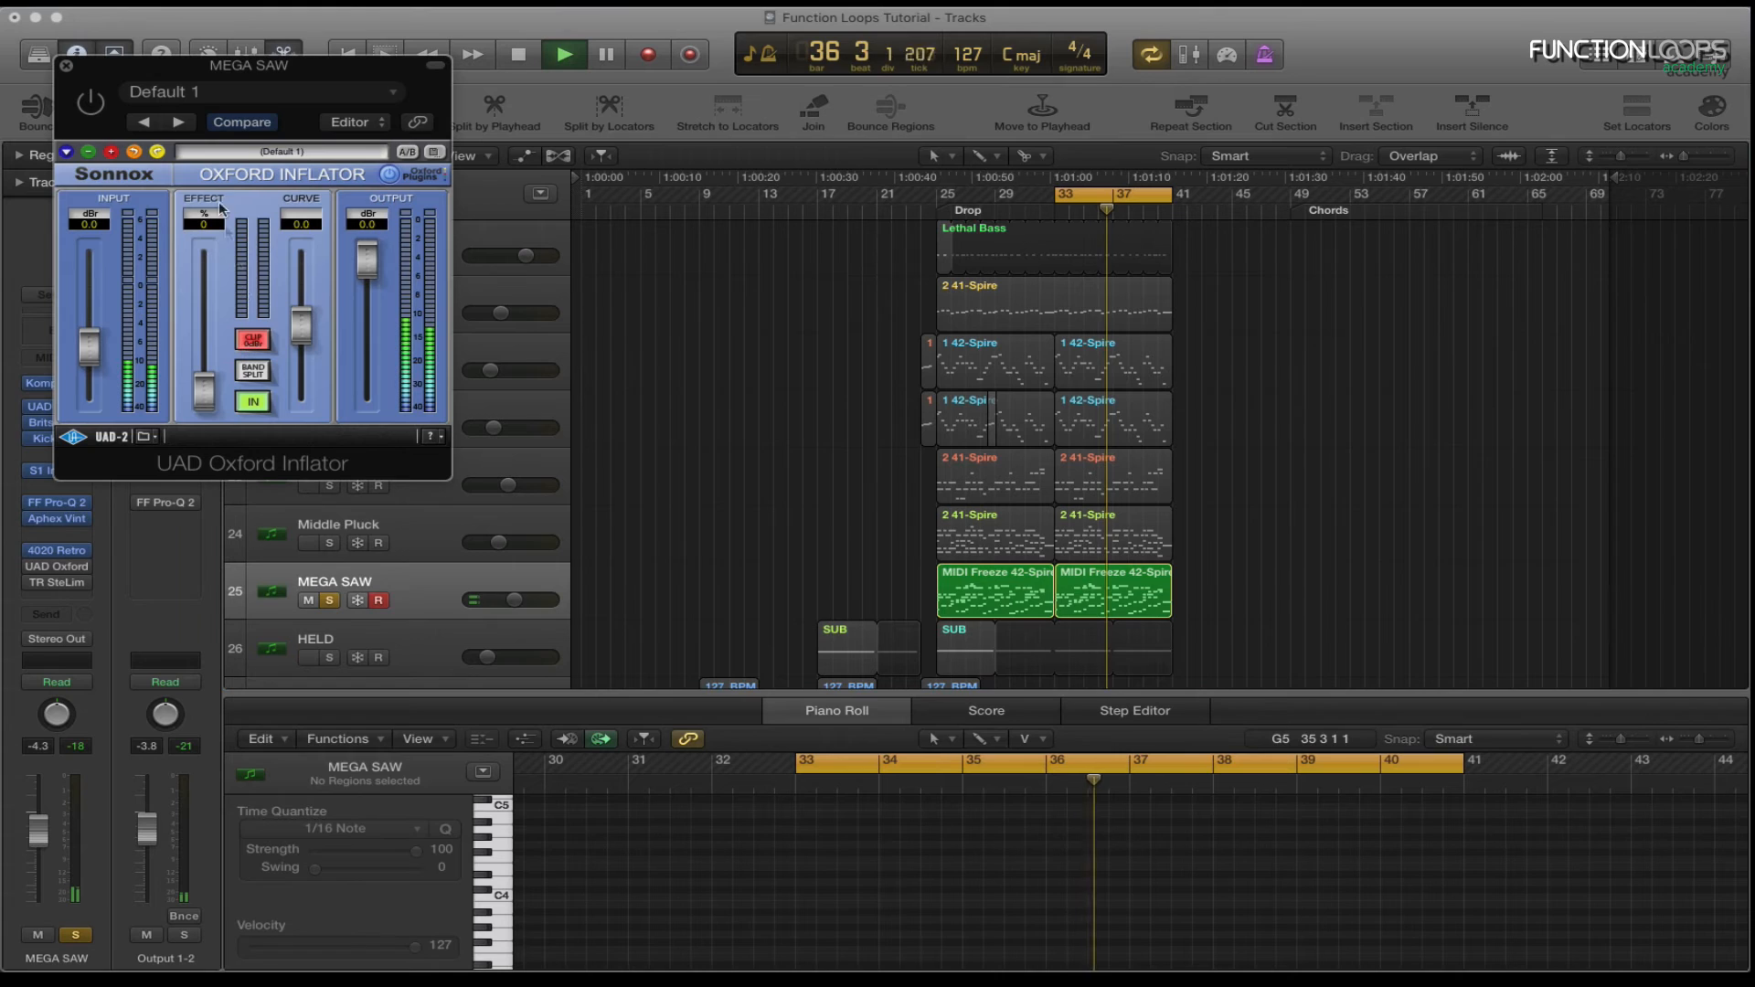
pyautogui.click(87, 97)
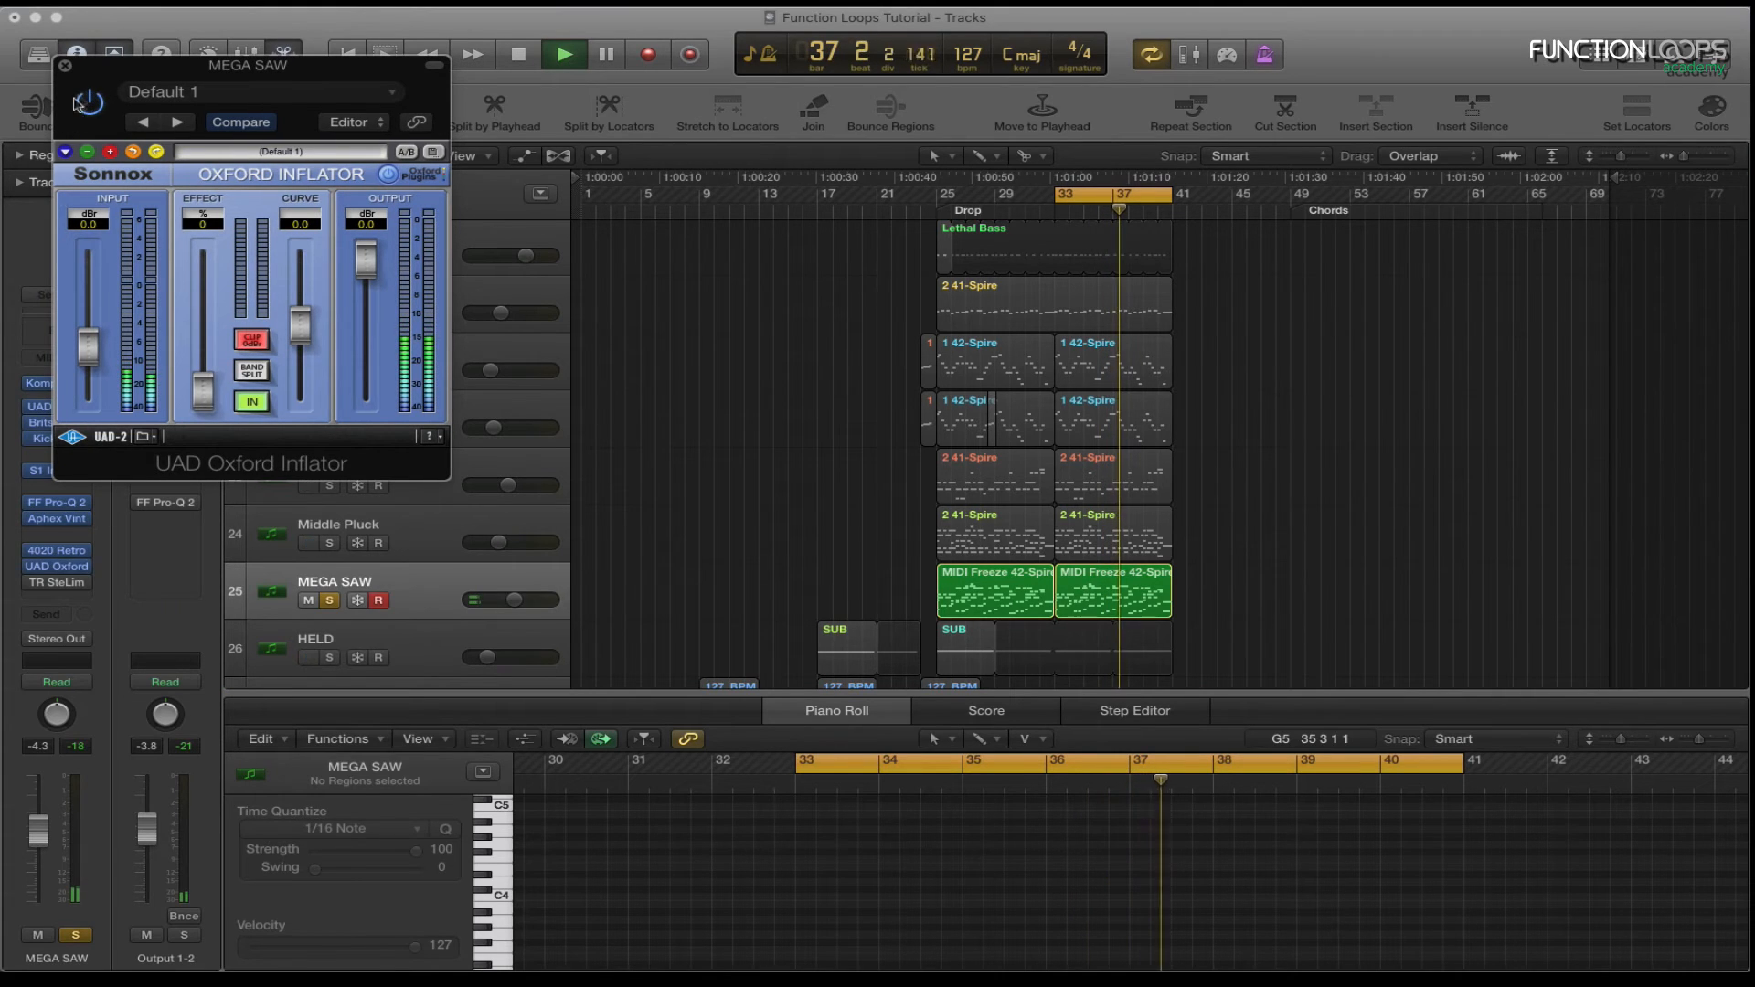
pyautogui.click(30, 582)
pyautogui.click(60, 583)
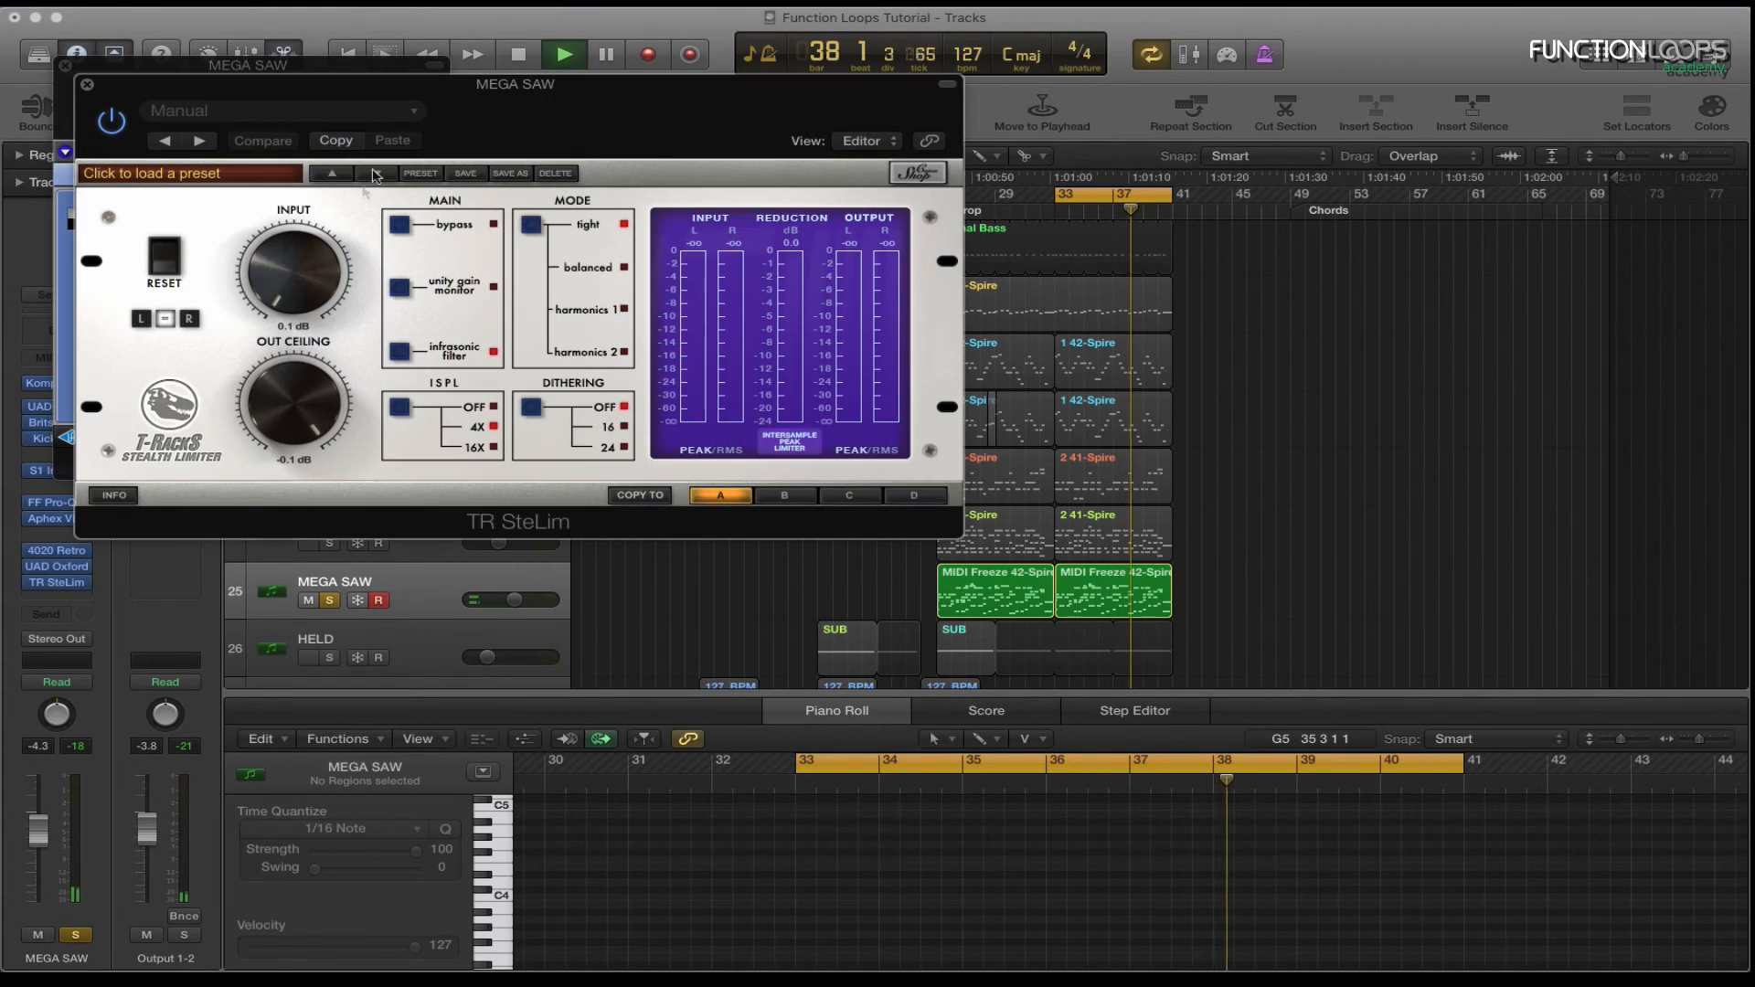
pyautogui.click(86, 84)
pyautogui.click(65, 66)
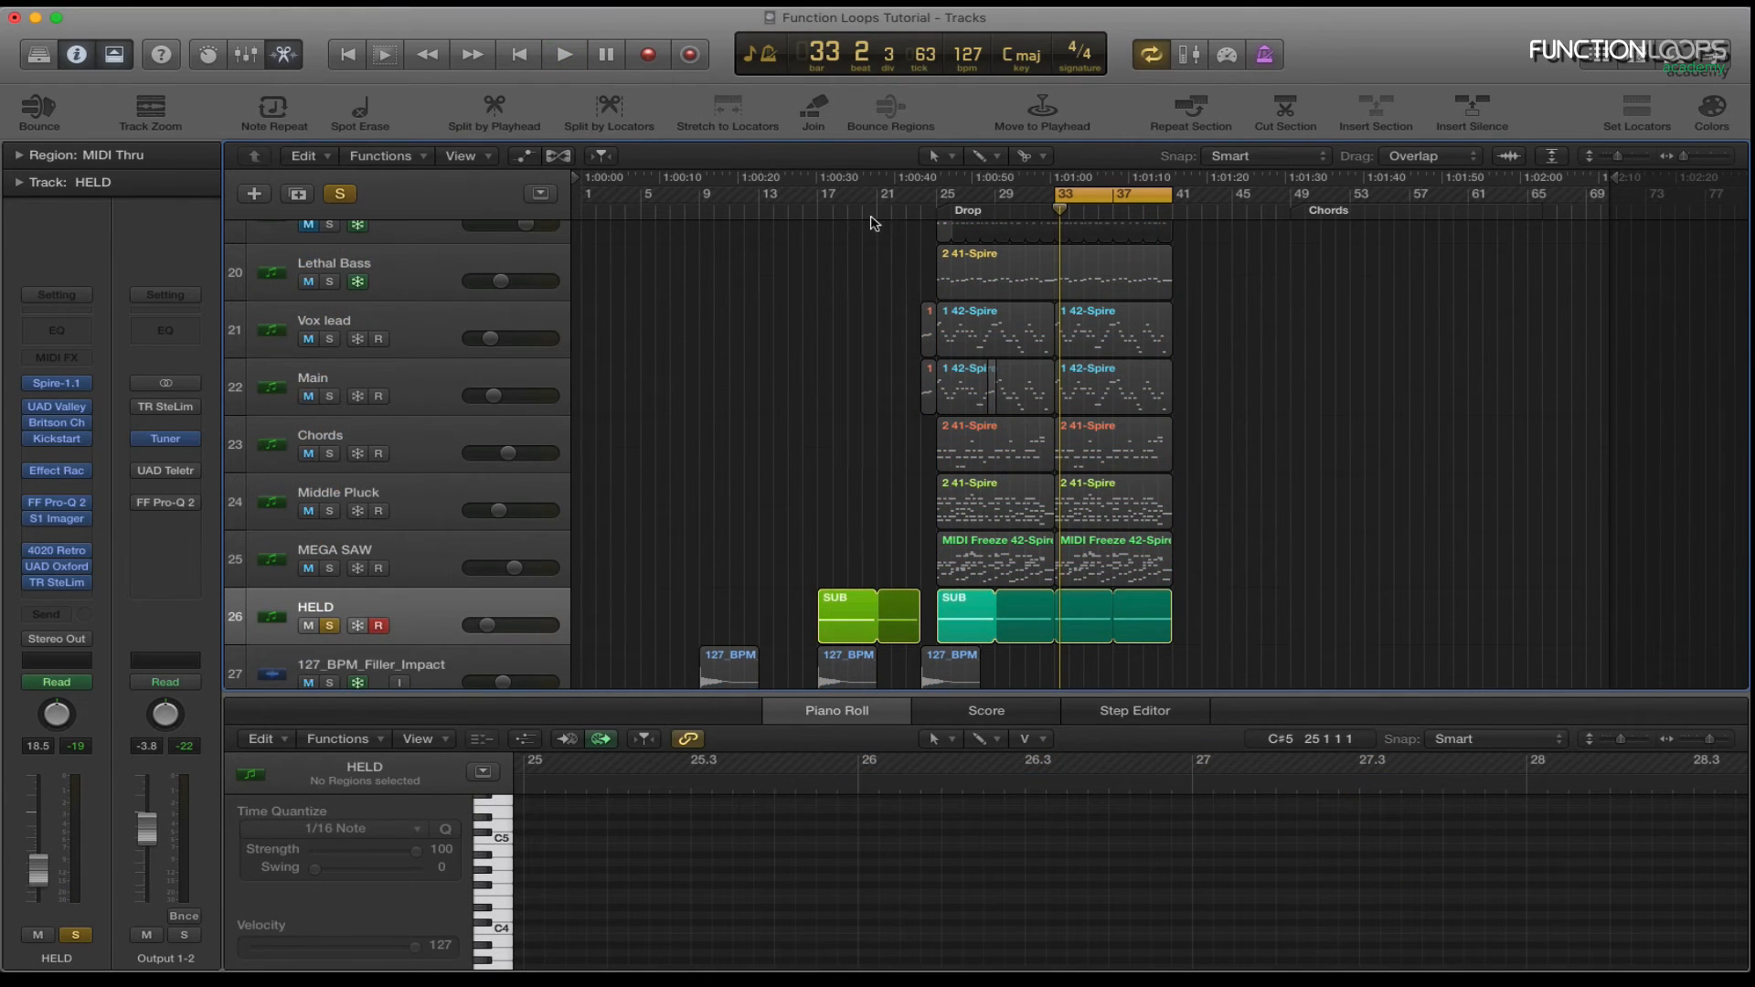
# Play the HELD track from bar 17 with its pitch-bend automation shown, jump to about bar 29, hide the automation and stop.
pyautogui.click(820, 212)
pyautogui.press('space')
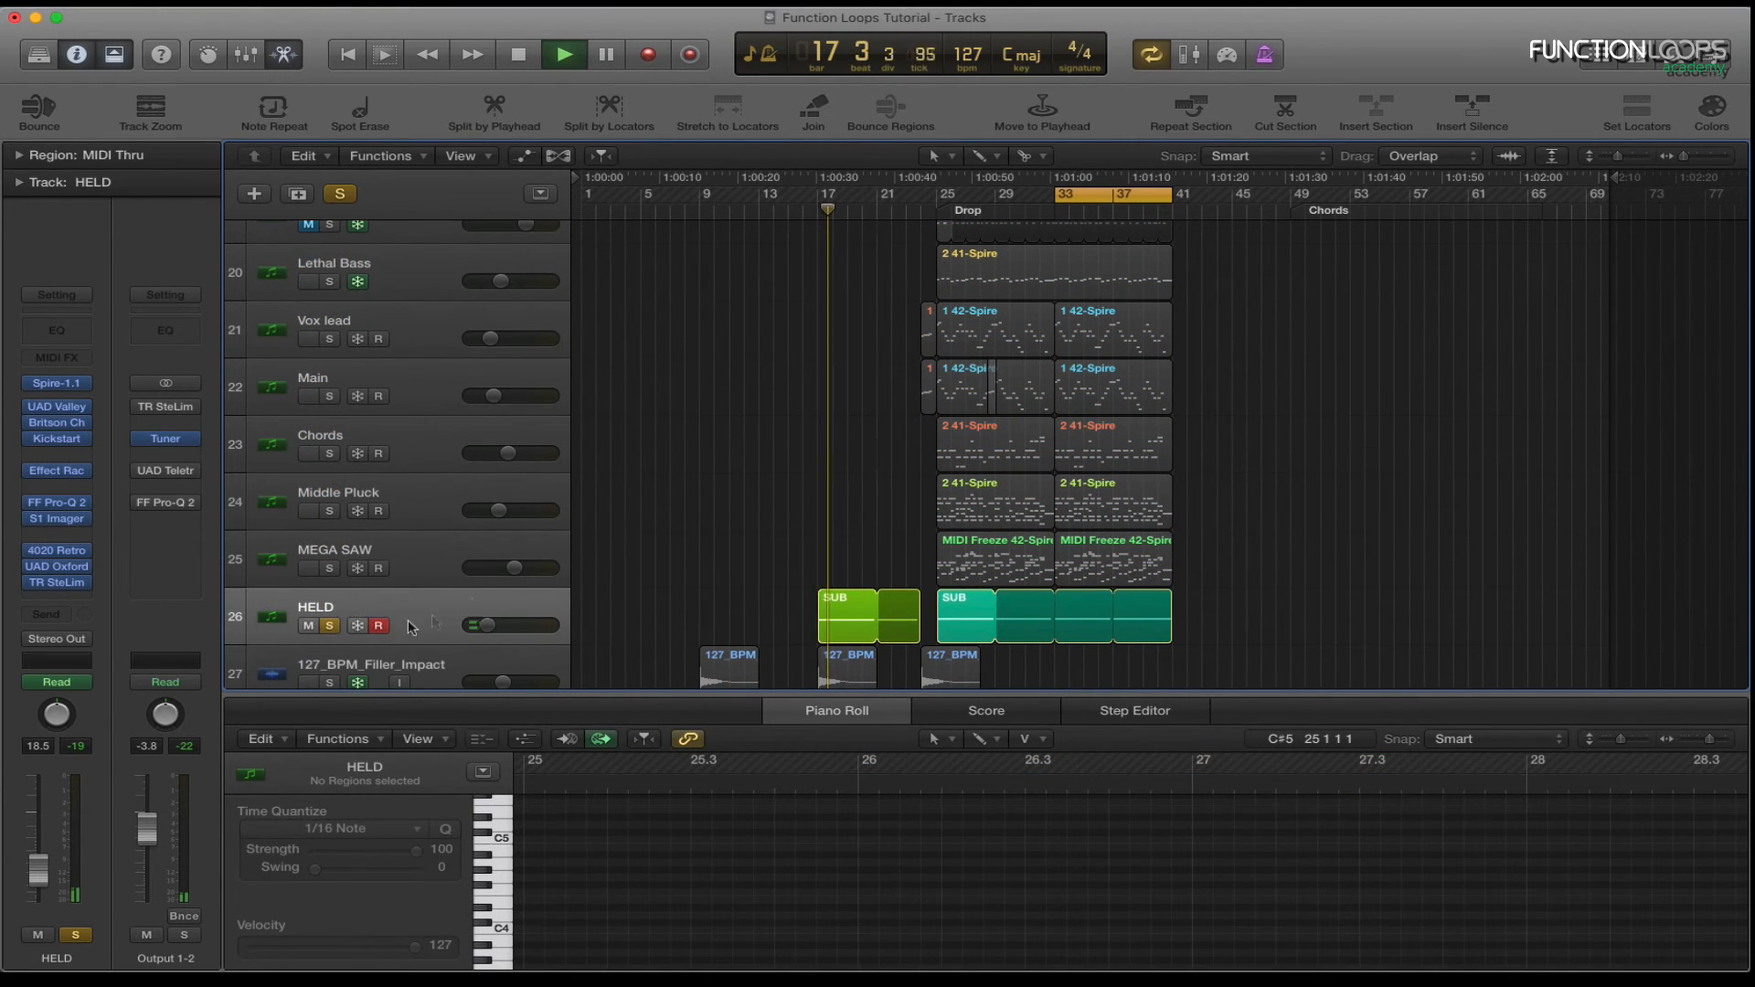
pyautogui.press('a')
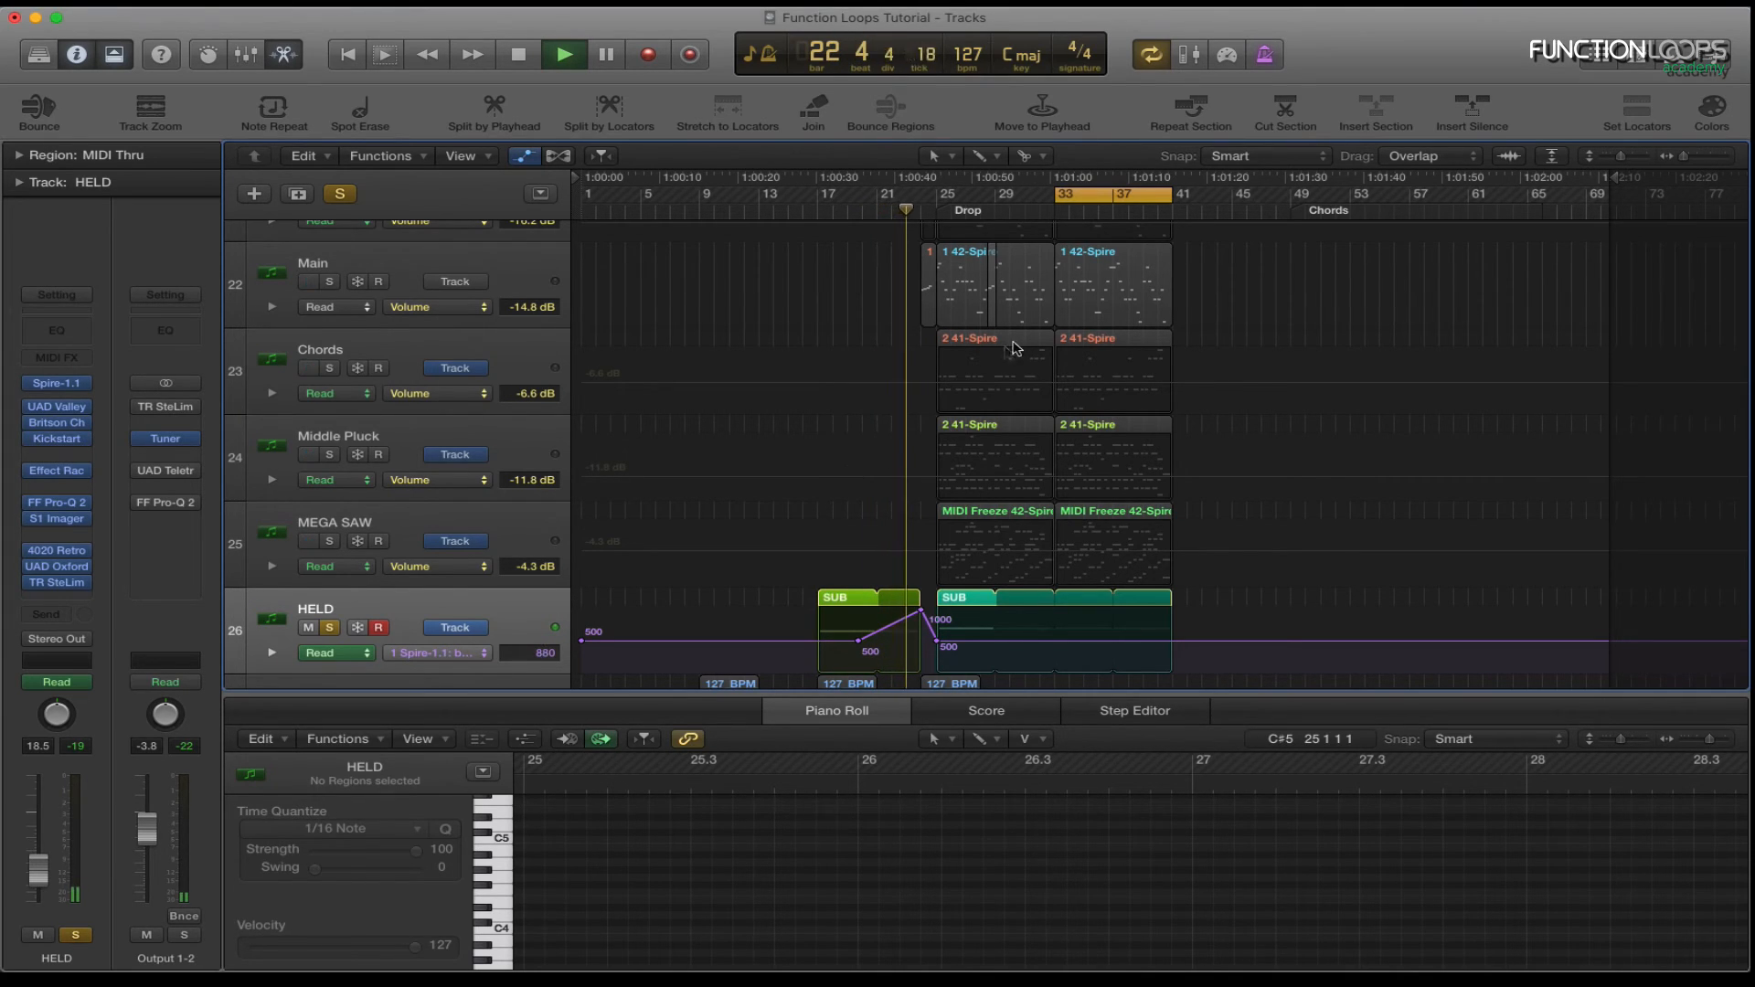
pyautogui.click(996, 213)
pyautogui.press('a')
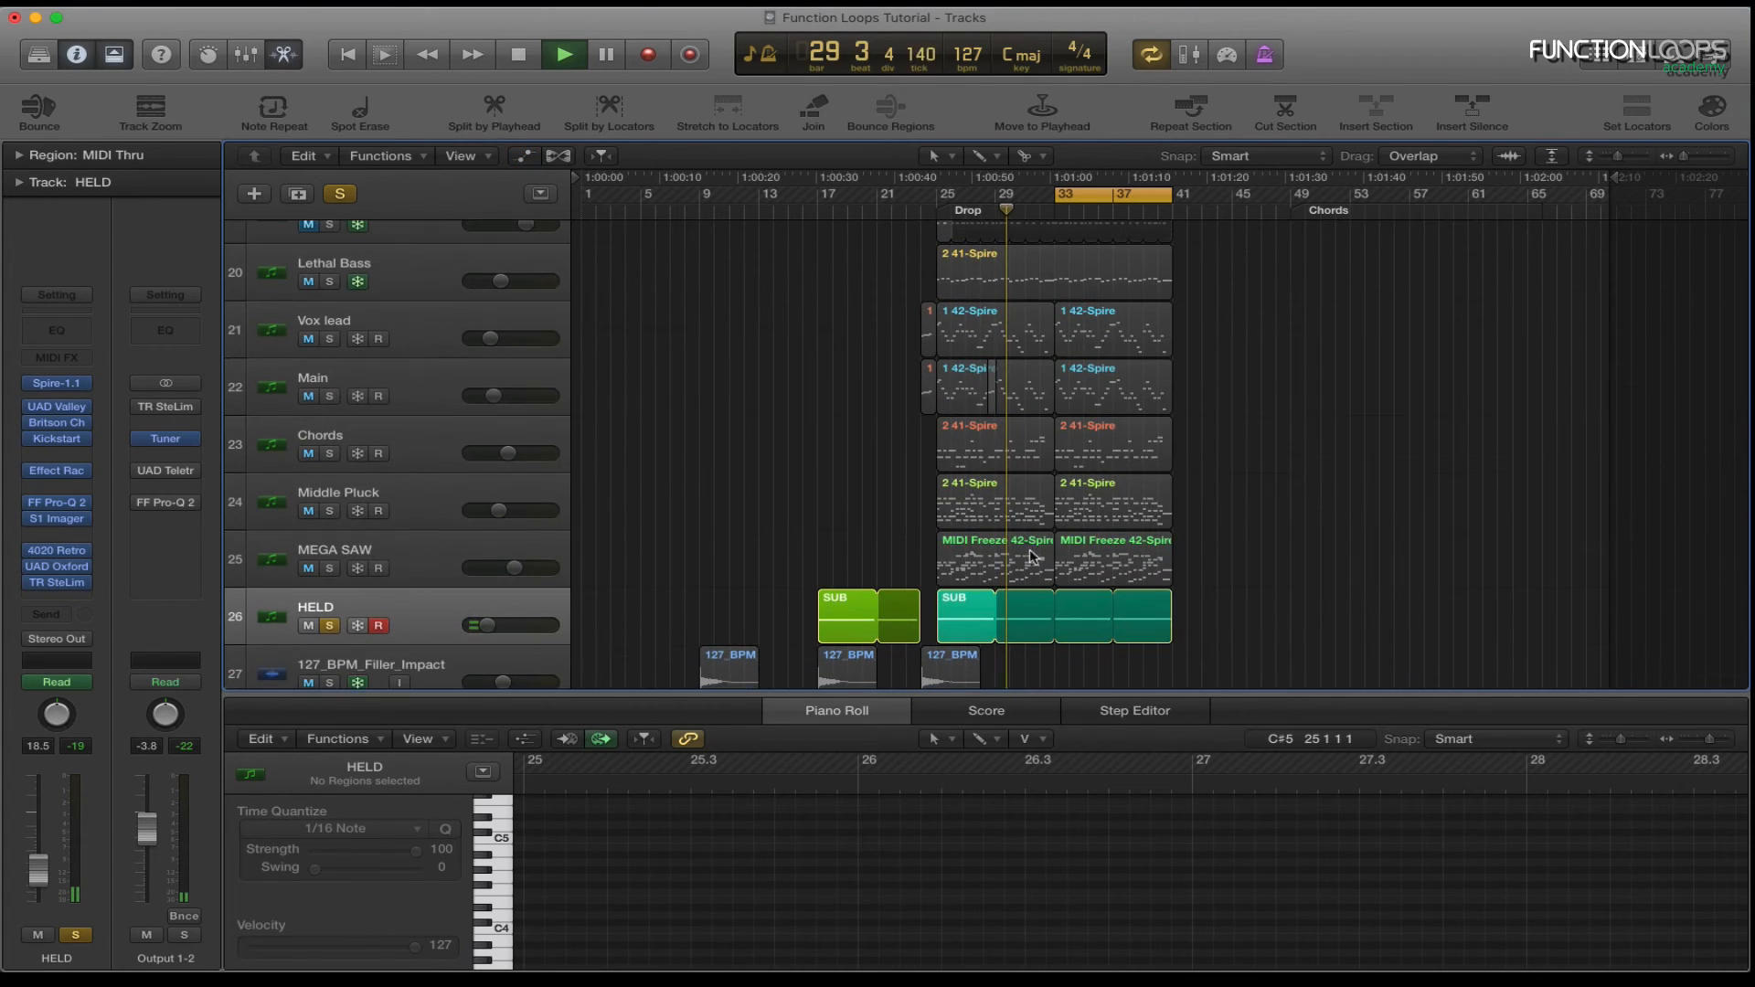
pyautogui.press('space')
# Select HELD's SUB region at bar 25 to view its repeated notes while playing the drop, and stop playback.
pyautogui.click(965, 606)
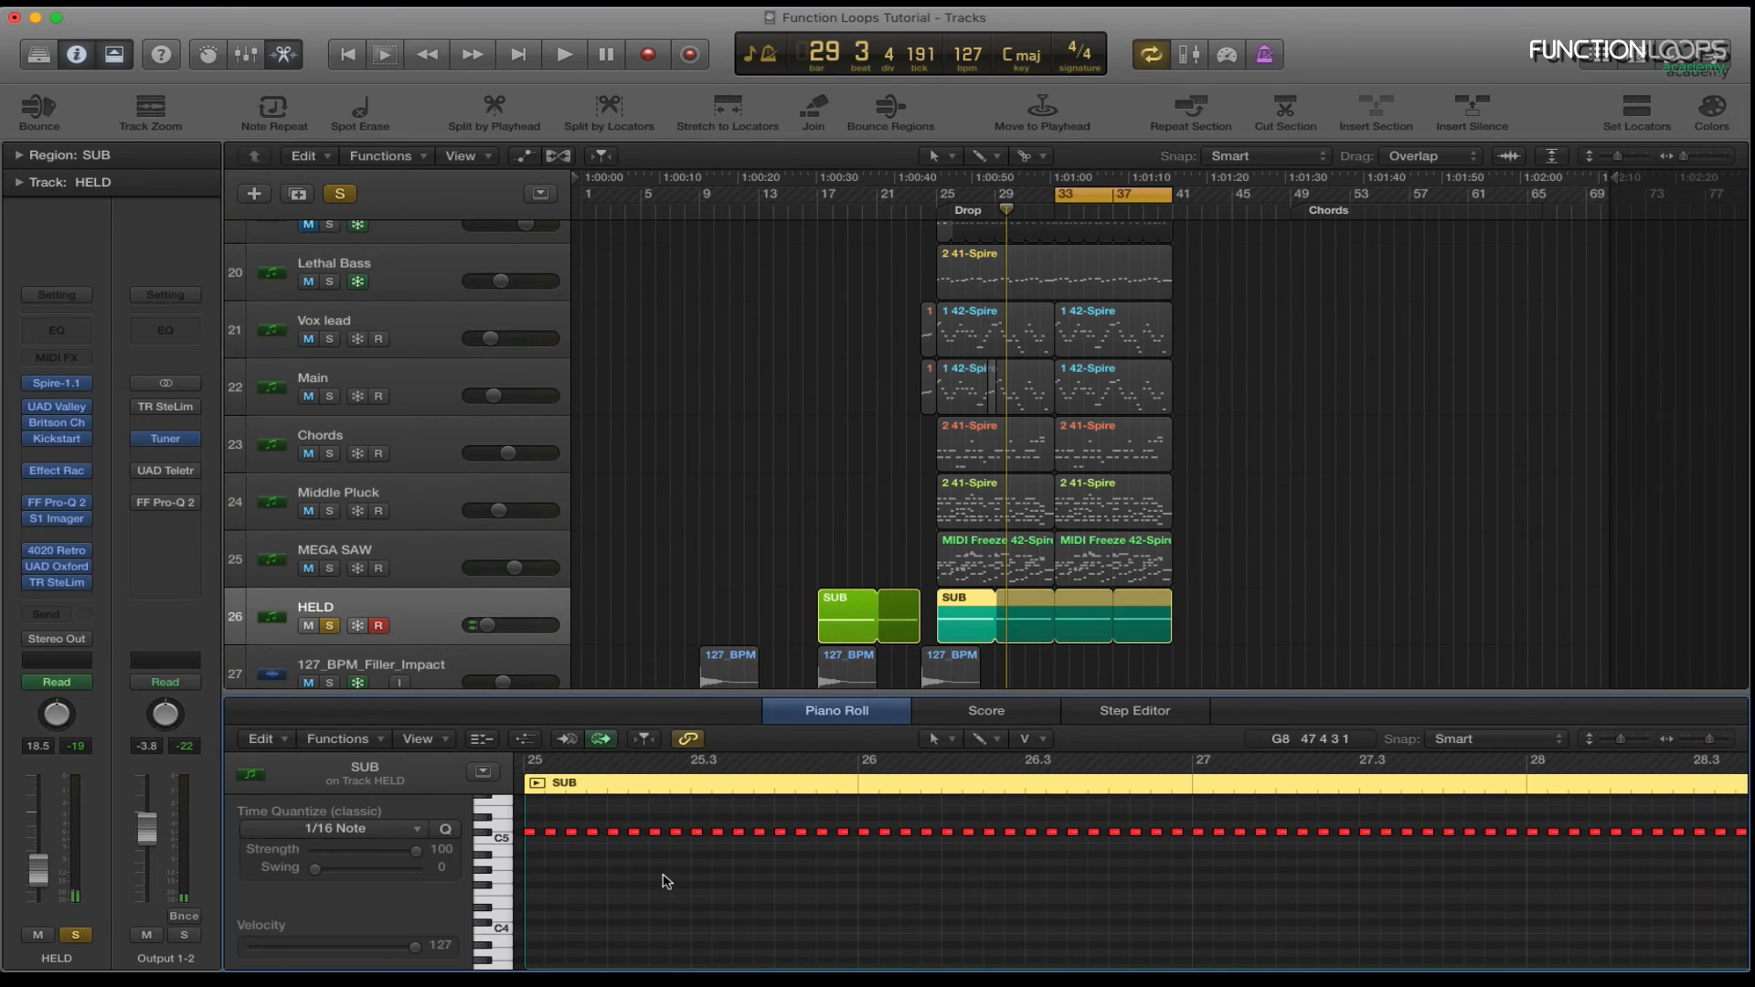
pyautogui.press('space')
pyautogui.moveTo(40, 443)
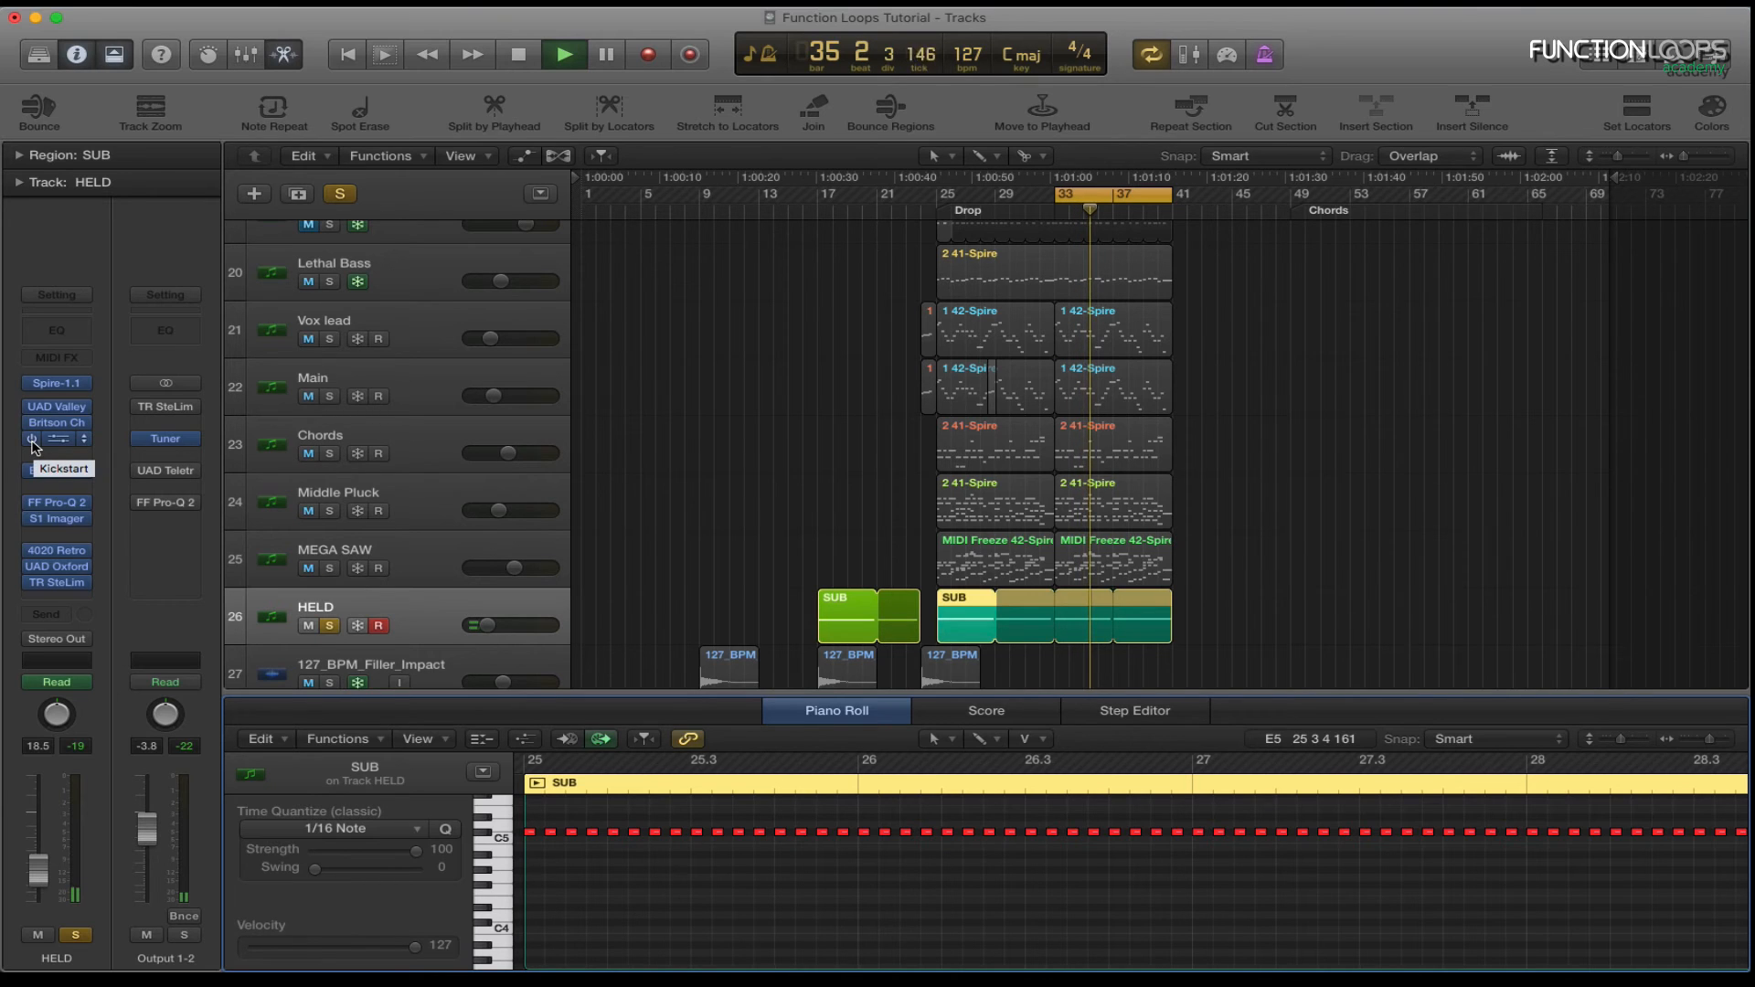
pyautogui.press('space')
# Open HELD's Spire-1.1 synthesizer, move its window to show all controls, examine its bend settings, and close it.
pyautogui.click(73, 385)
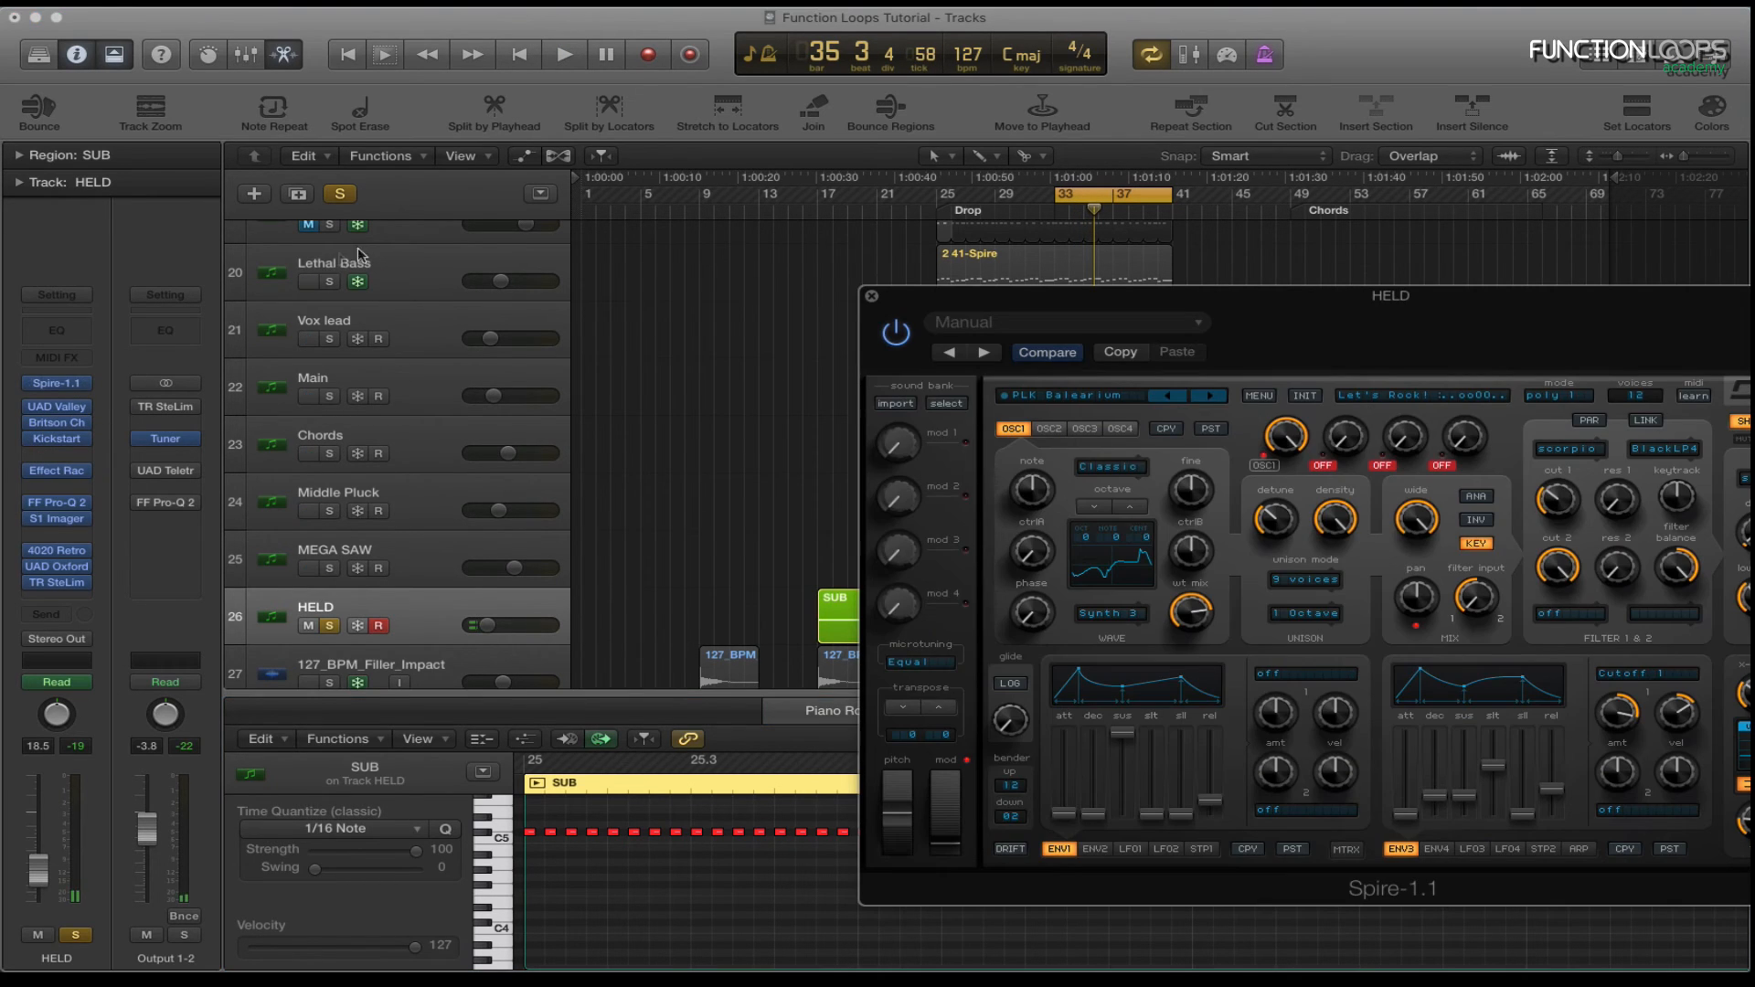
pyautogui.moveTo(1359, 286); pyautogui.dragTo(1049, 169)
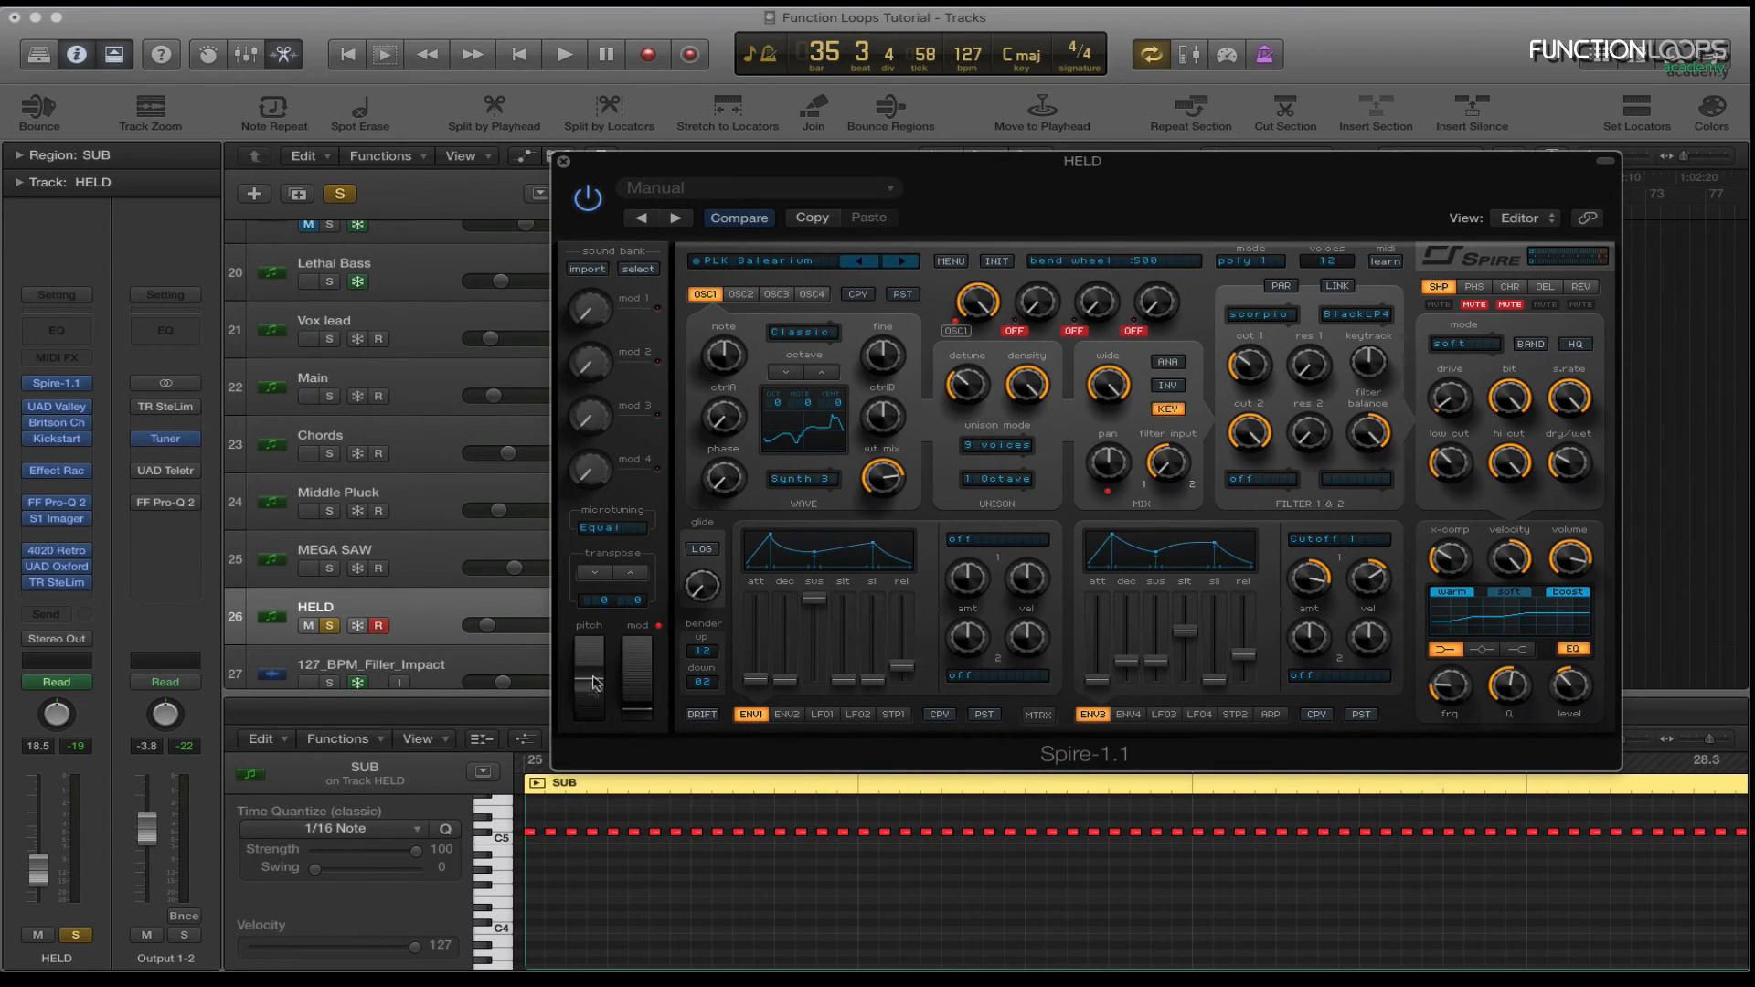
pyautogui.click(565, 165)
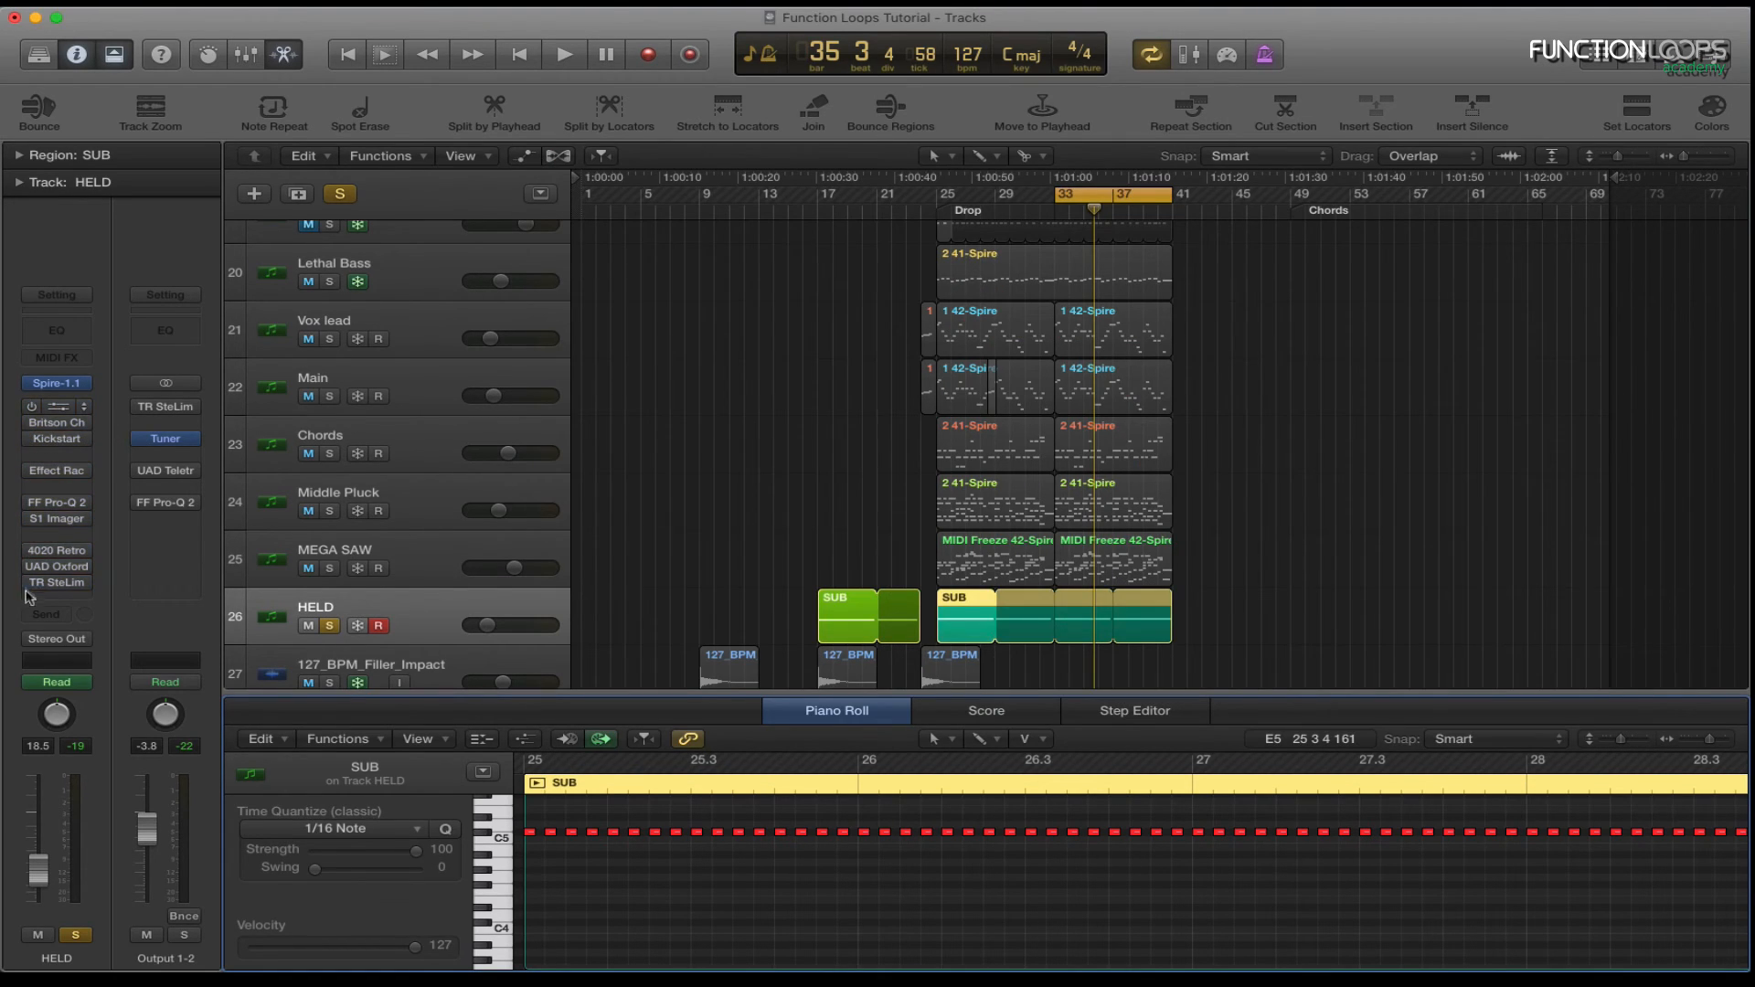
# Play HELD with its effects bypassed, re-enable every insert one by one from UAD Valley to TR SteLim, and stop playback.
pyautogui.click(656, 494)
pyautogui.press('space')
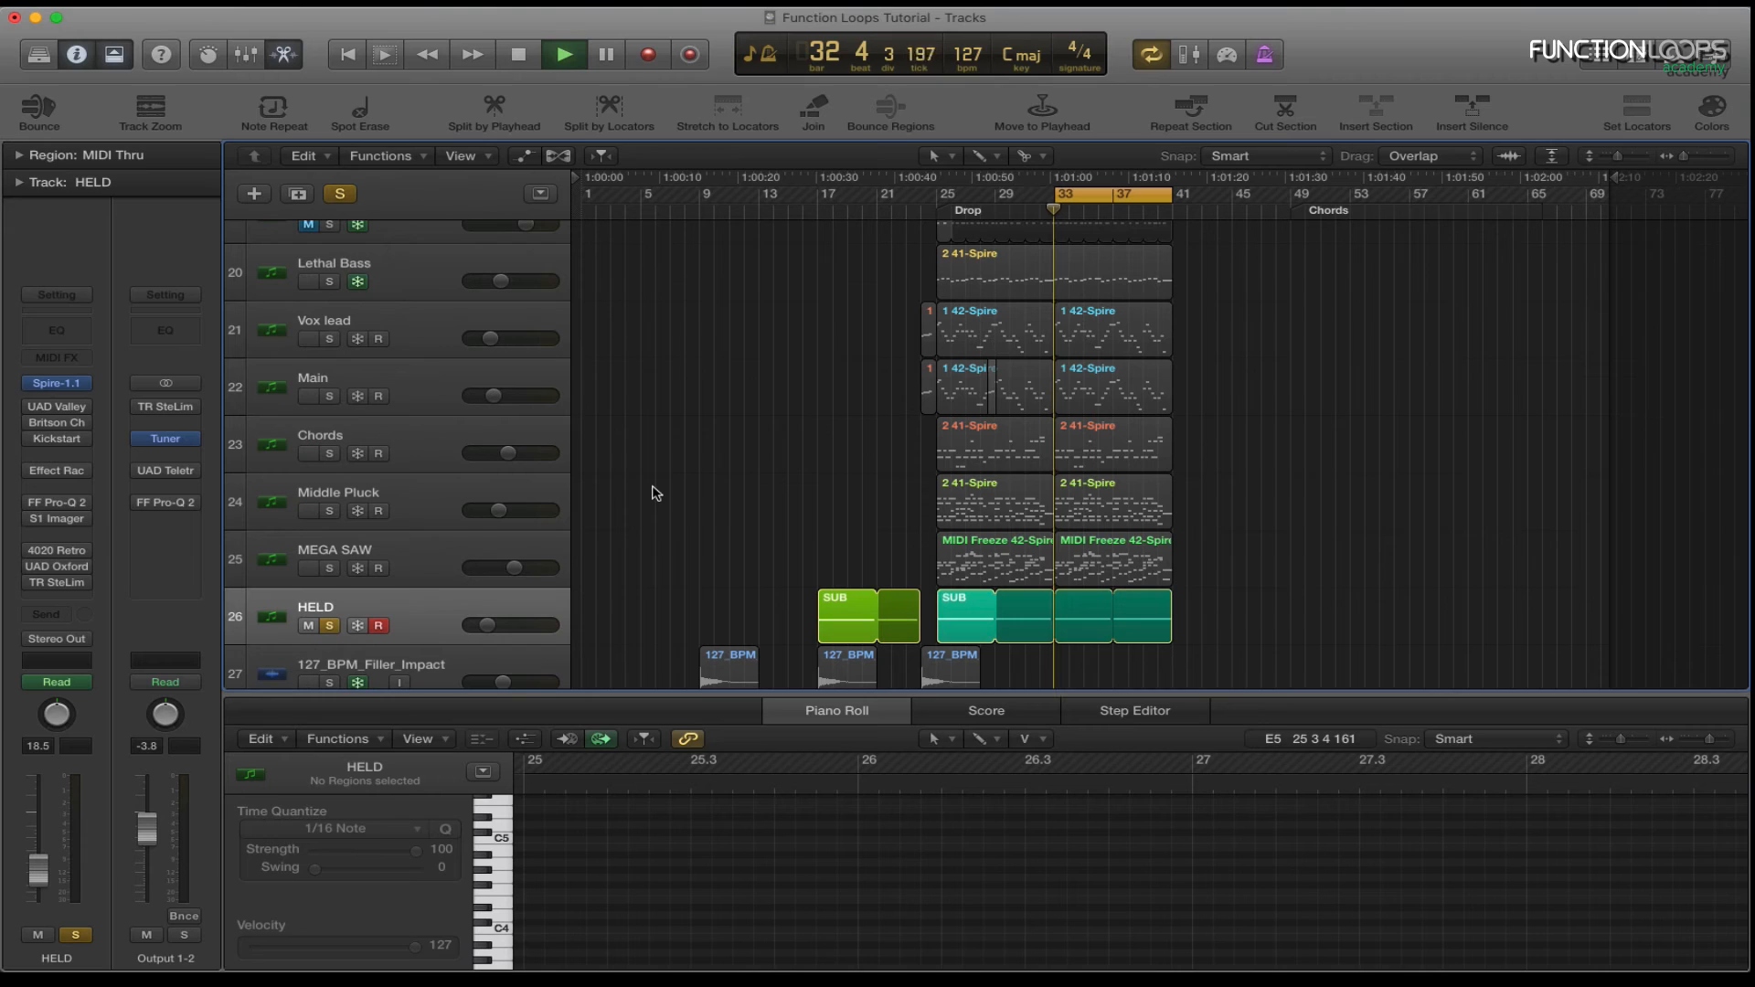
pyautogui.click(30, 406)
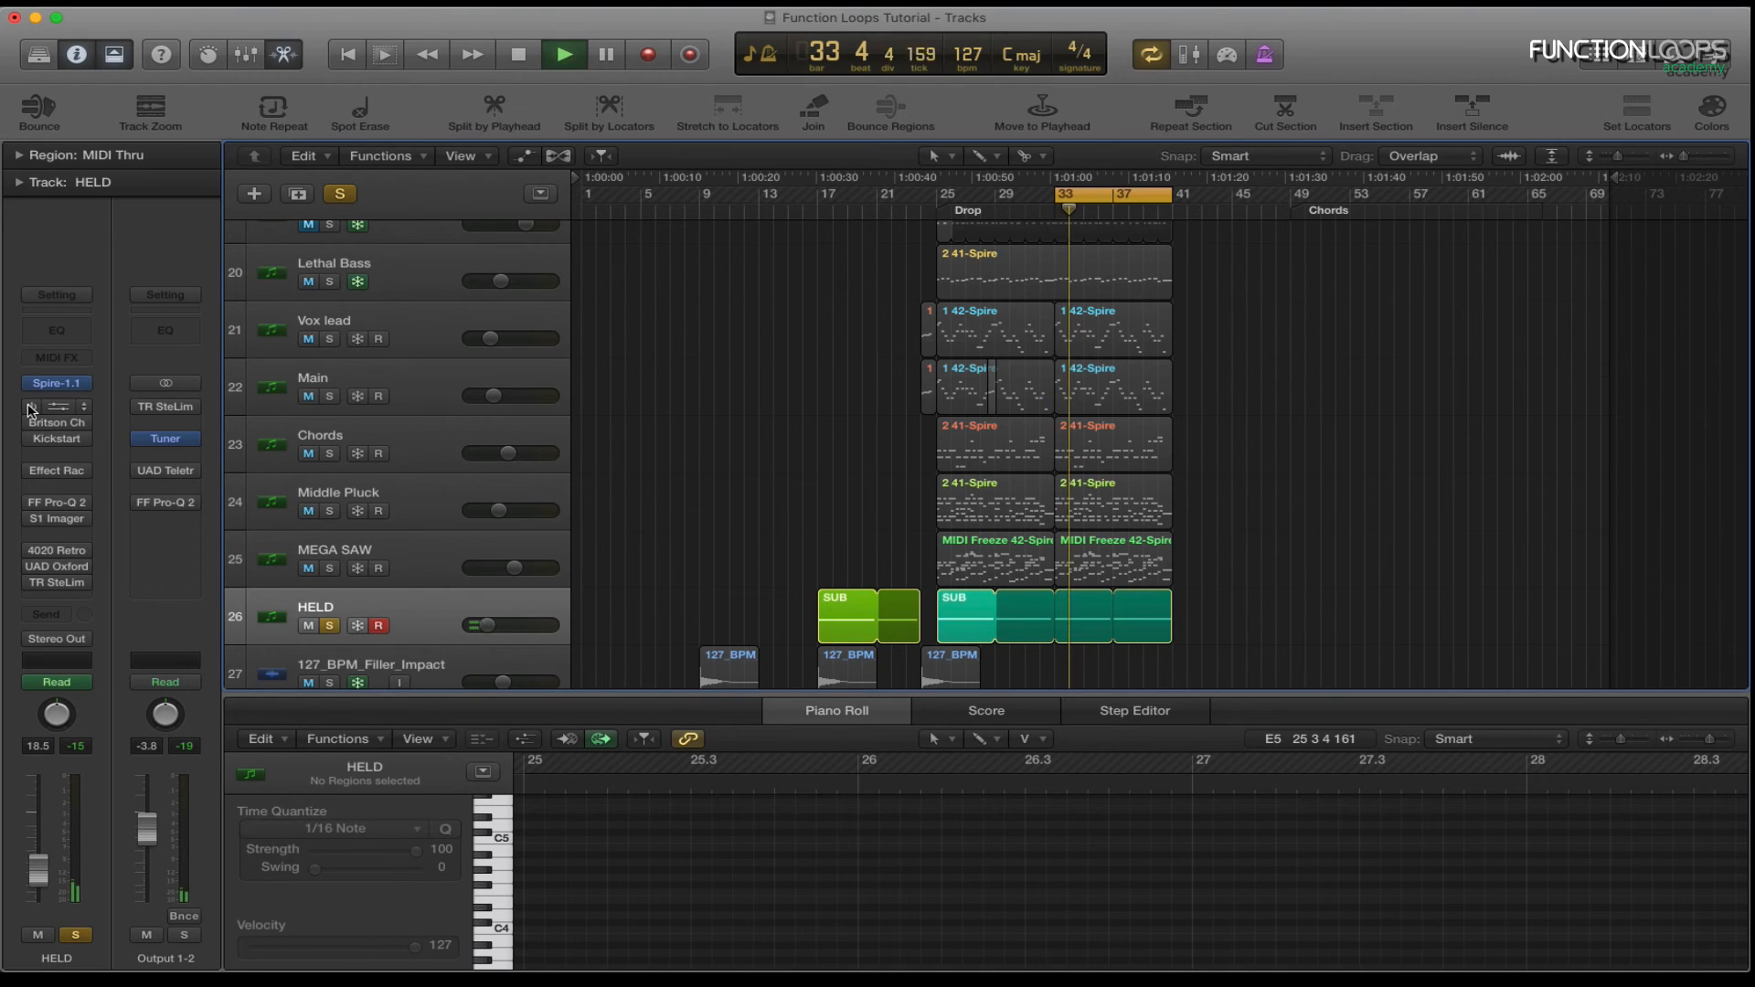
pyautogui.click(31, 422)
pyautogui.click(31, 439)
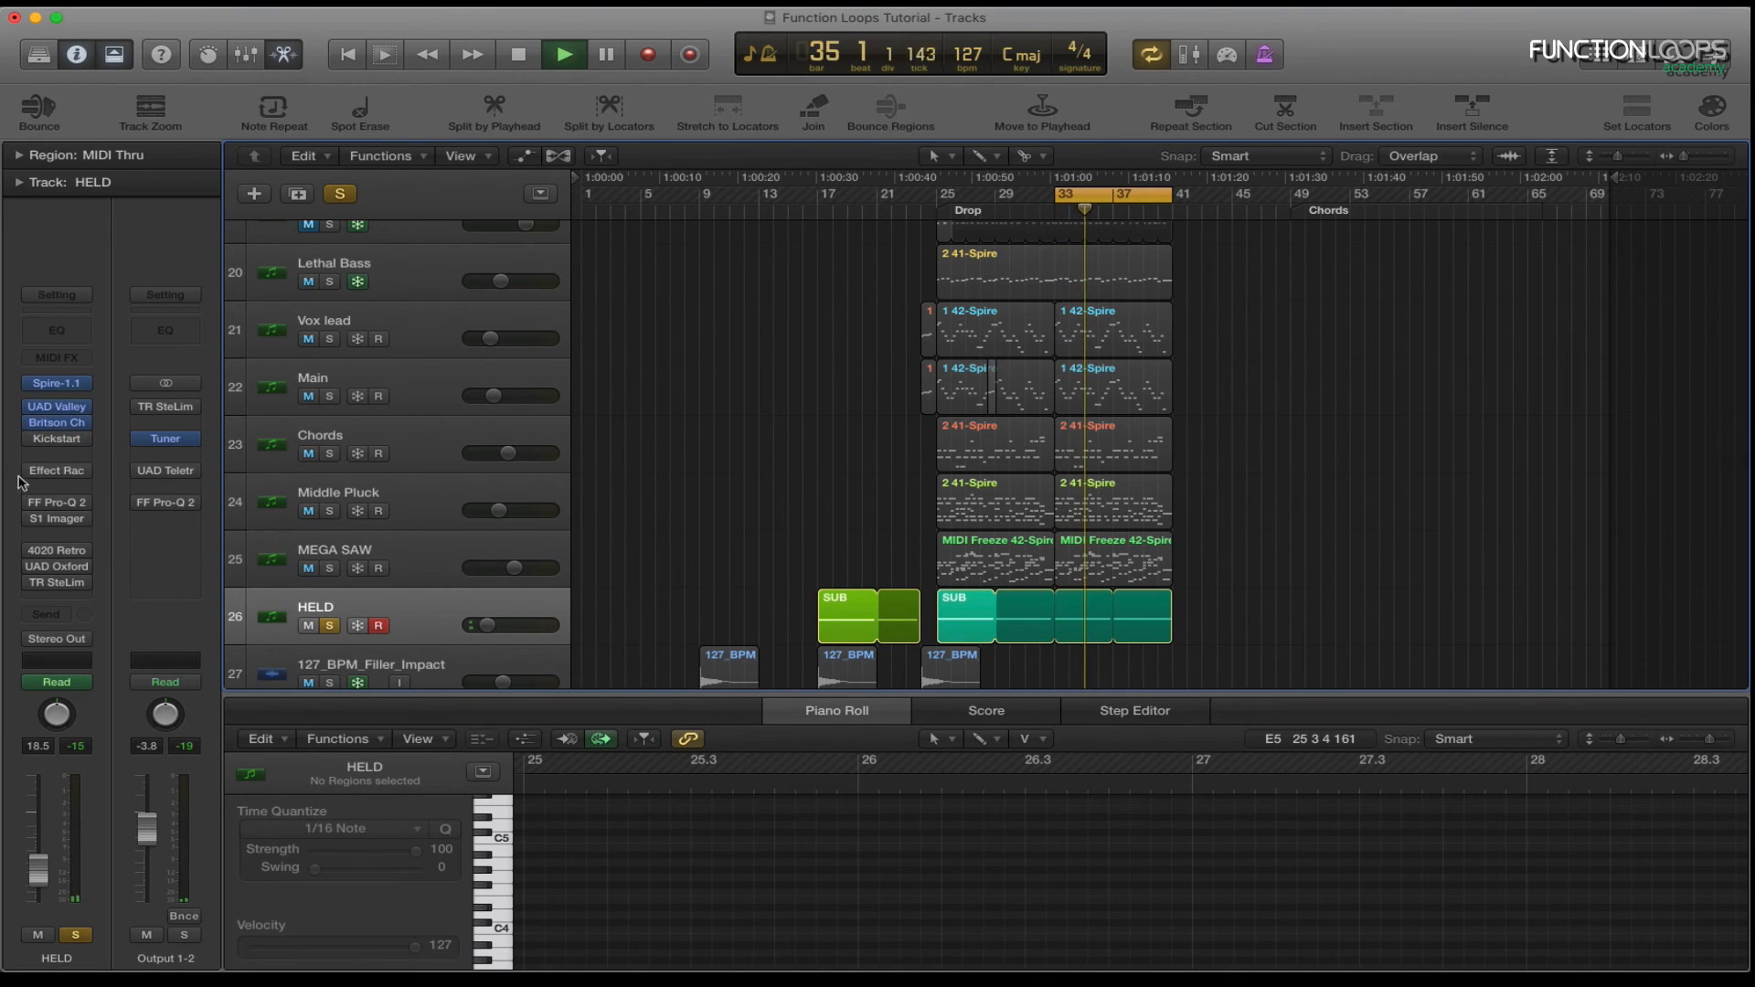
pyautogui.click(31, 470)
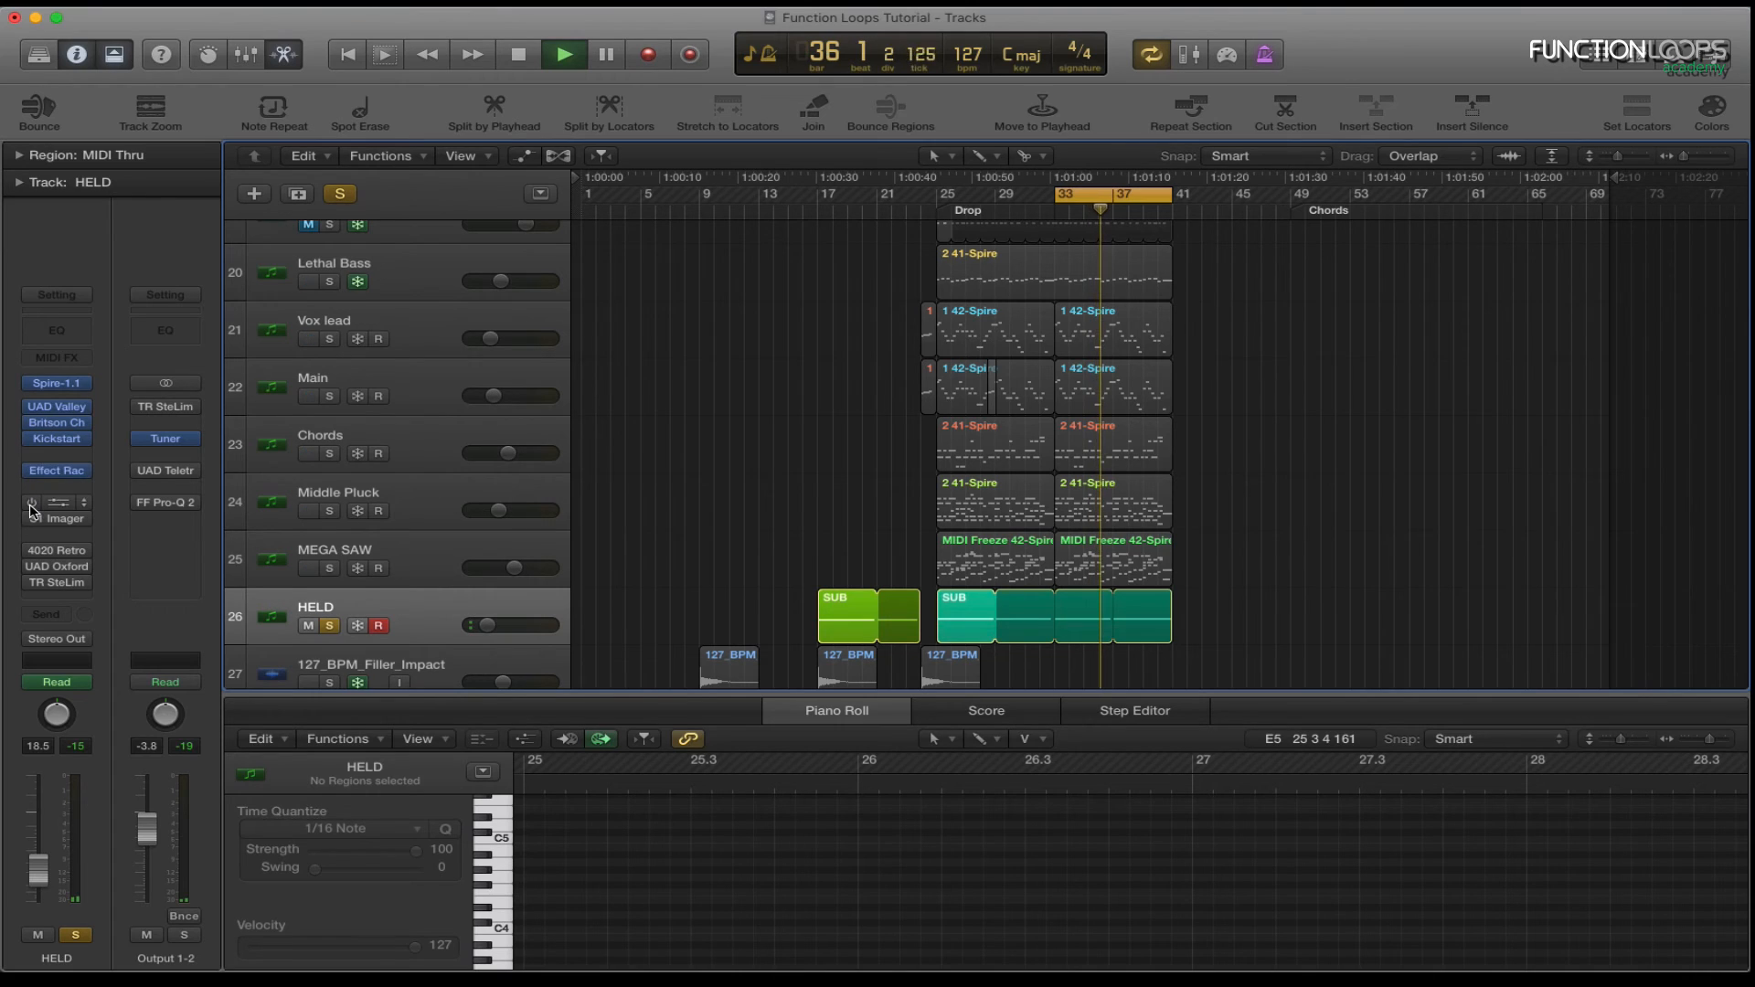
pyautogui.click(31, 502)
pyautogui.click(31, 518)
pyautogui.click(31, 550)
pyautogui.click(31, 566)
pyautogui.click(31, 583)
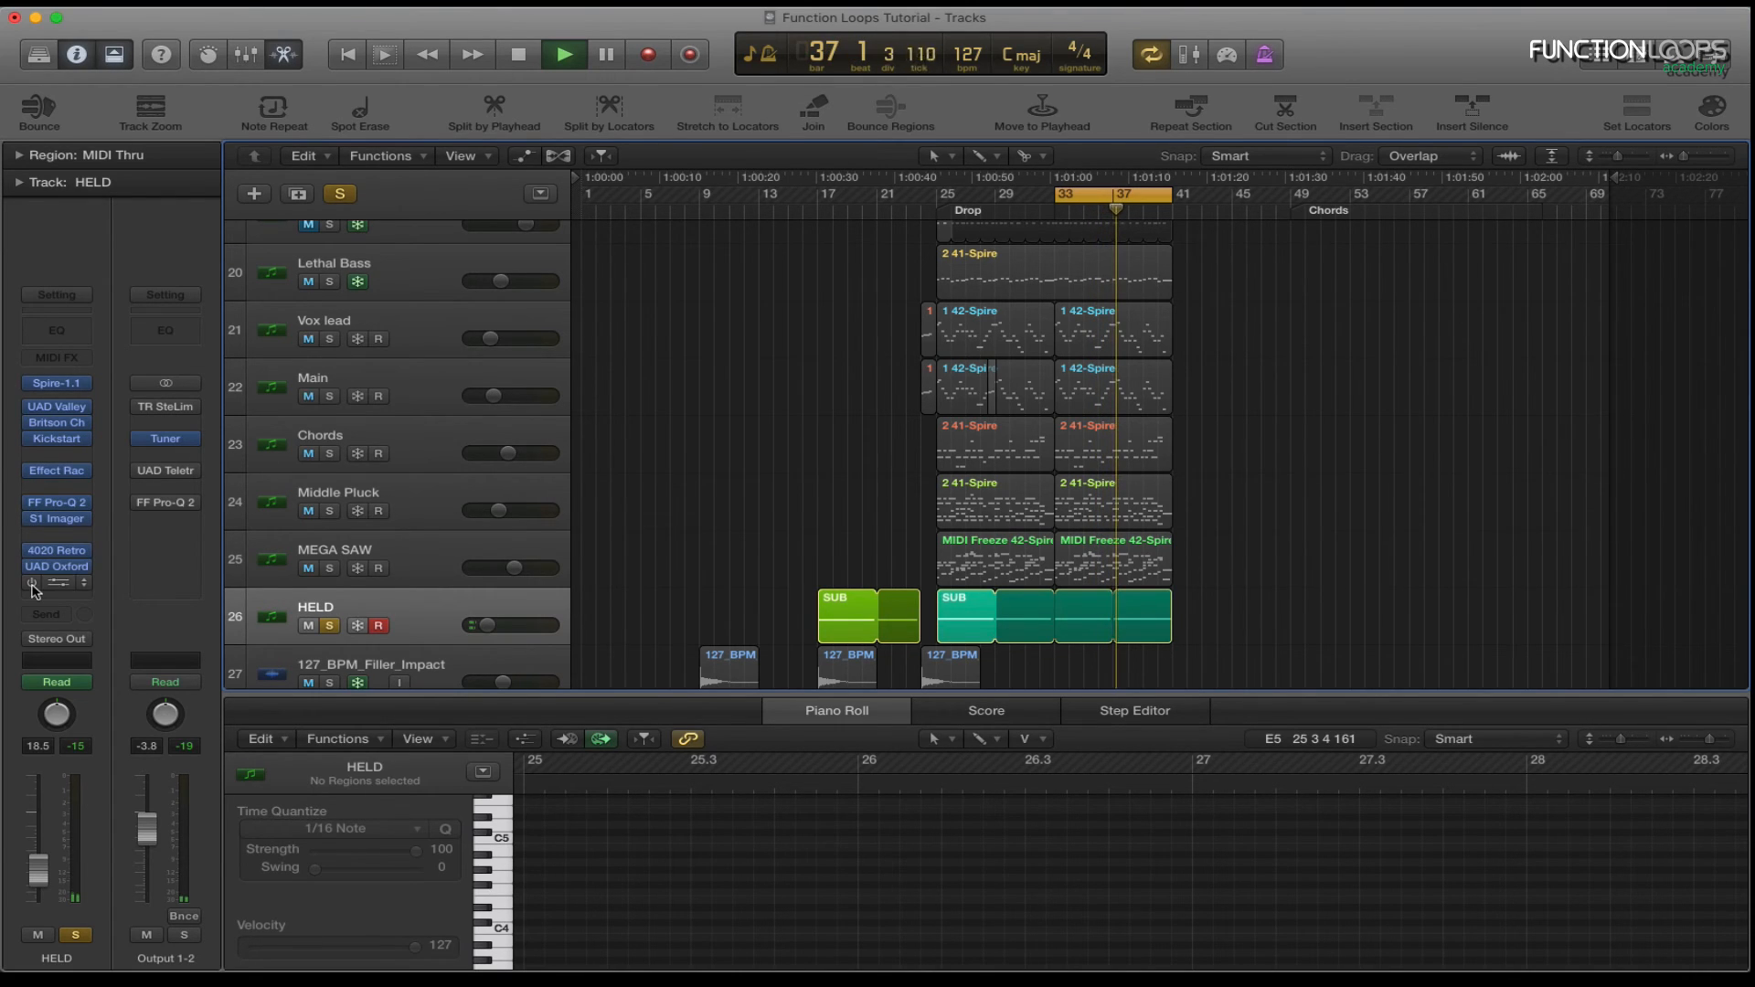
pyautogui.press('space')
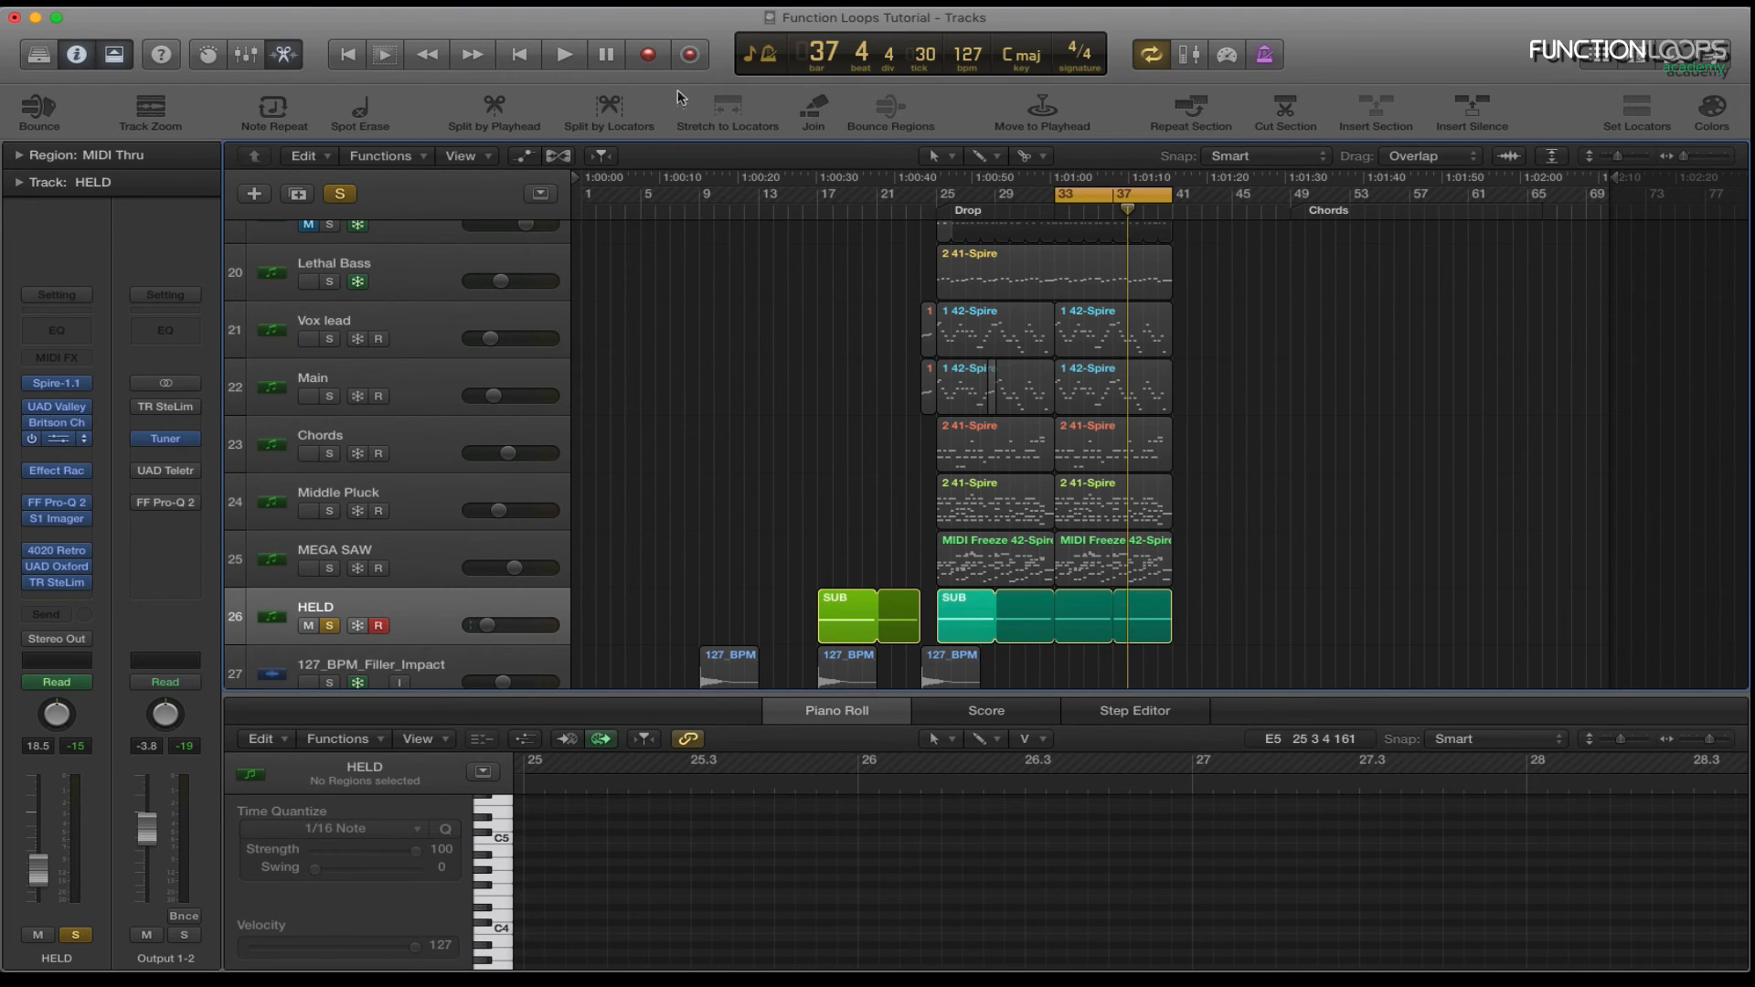
# Examine HELD's Kickstart and its Effect Rack with the Electro Lead MIAN preset during playback, closing each plug-in.
pyautogui.press('space')
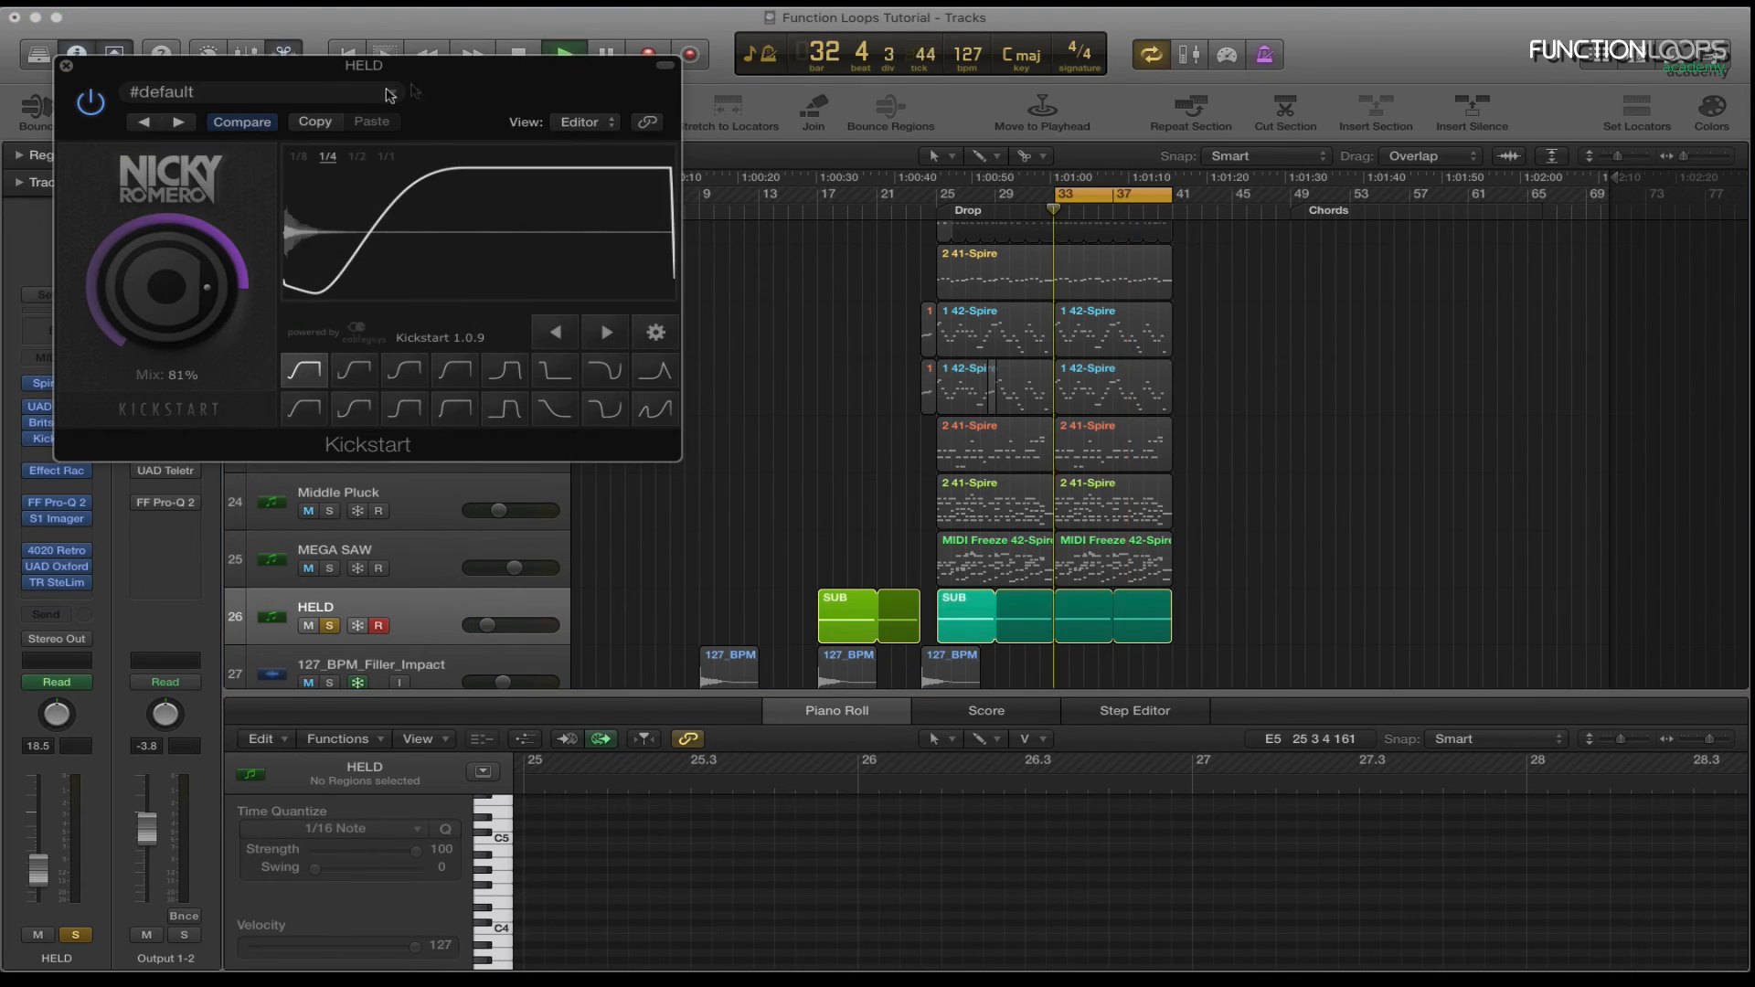
pyautogui.click(67, 66)
pyautogui.press('space')
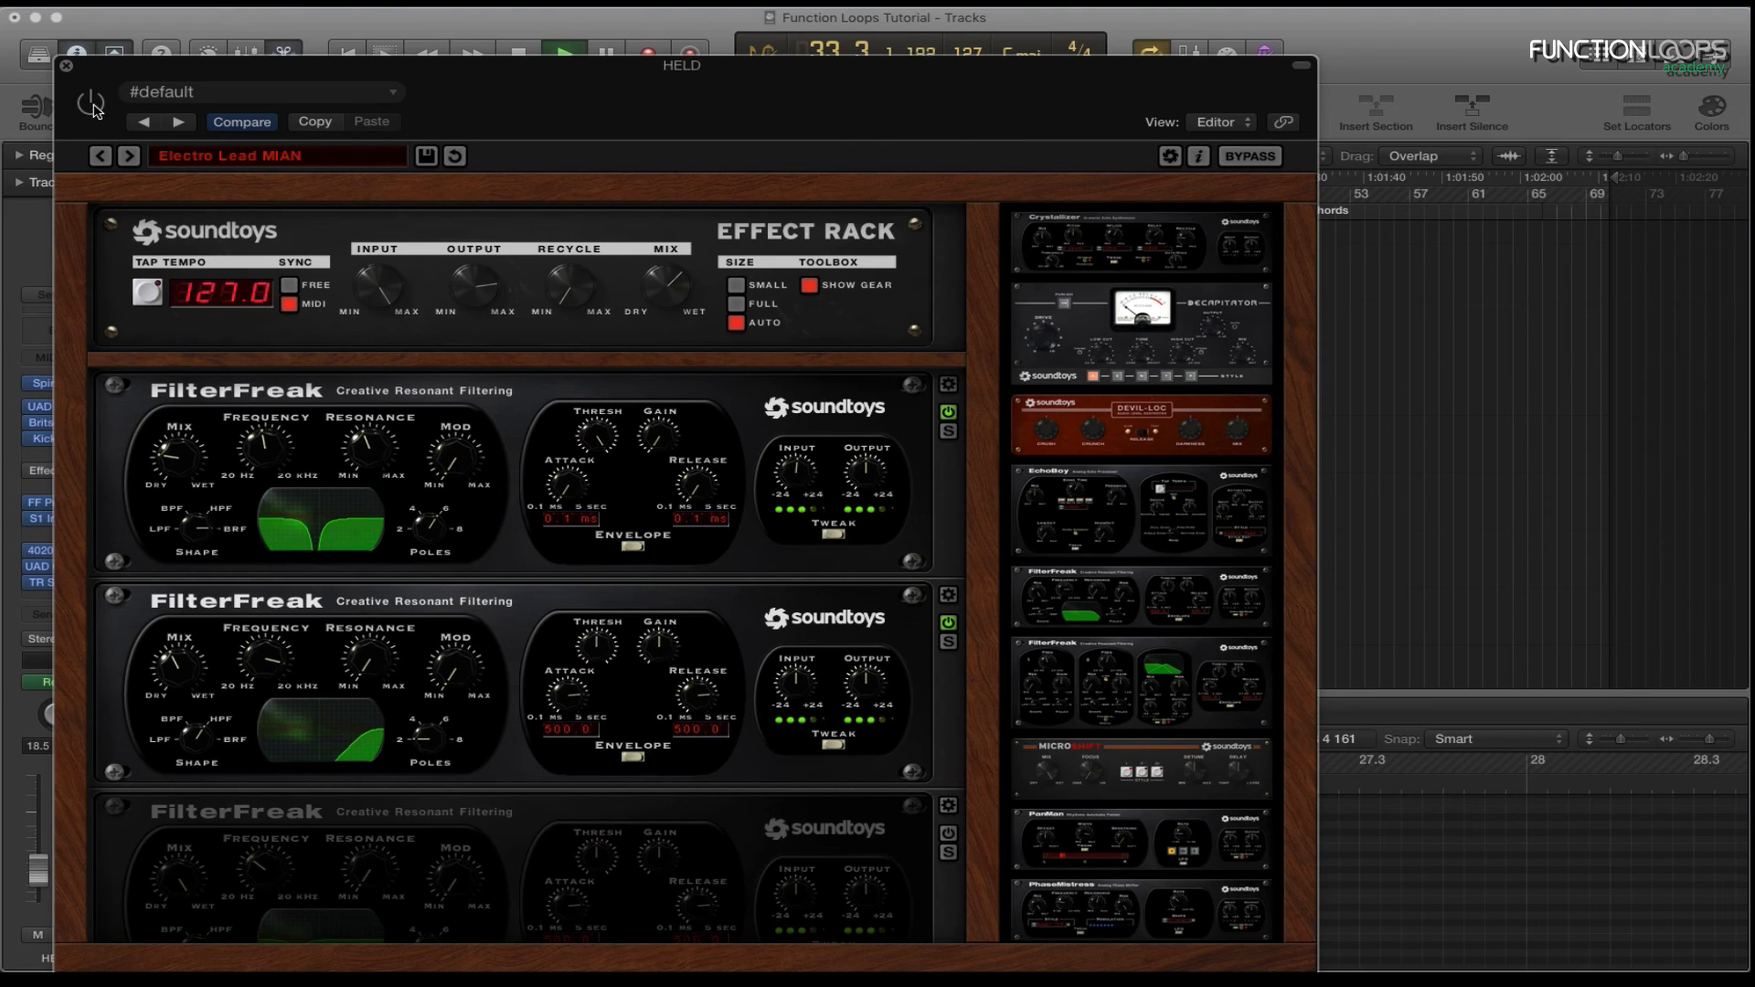
pyautogui.click(67, 66)
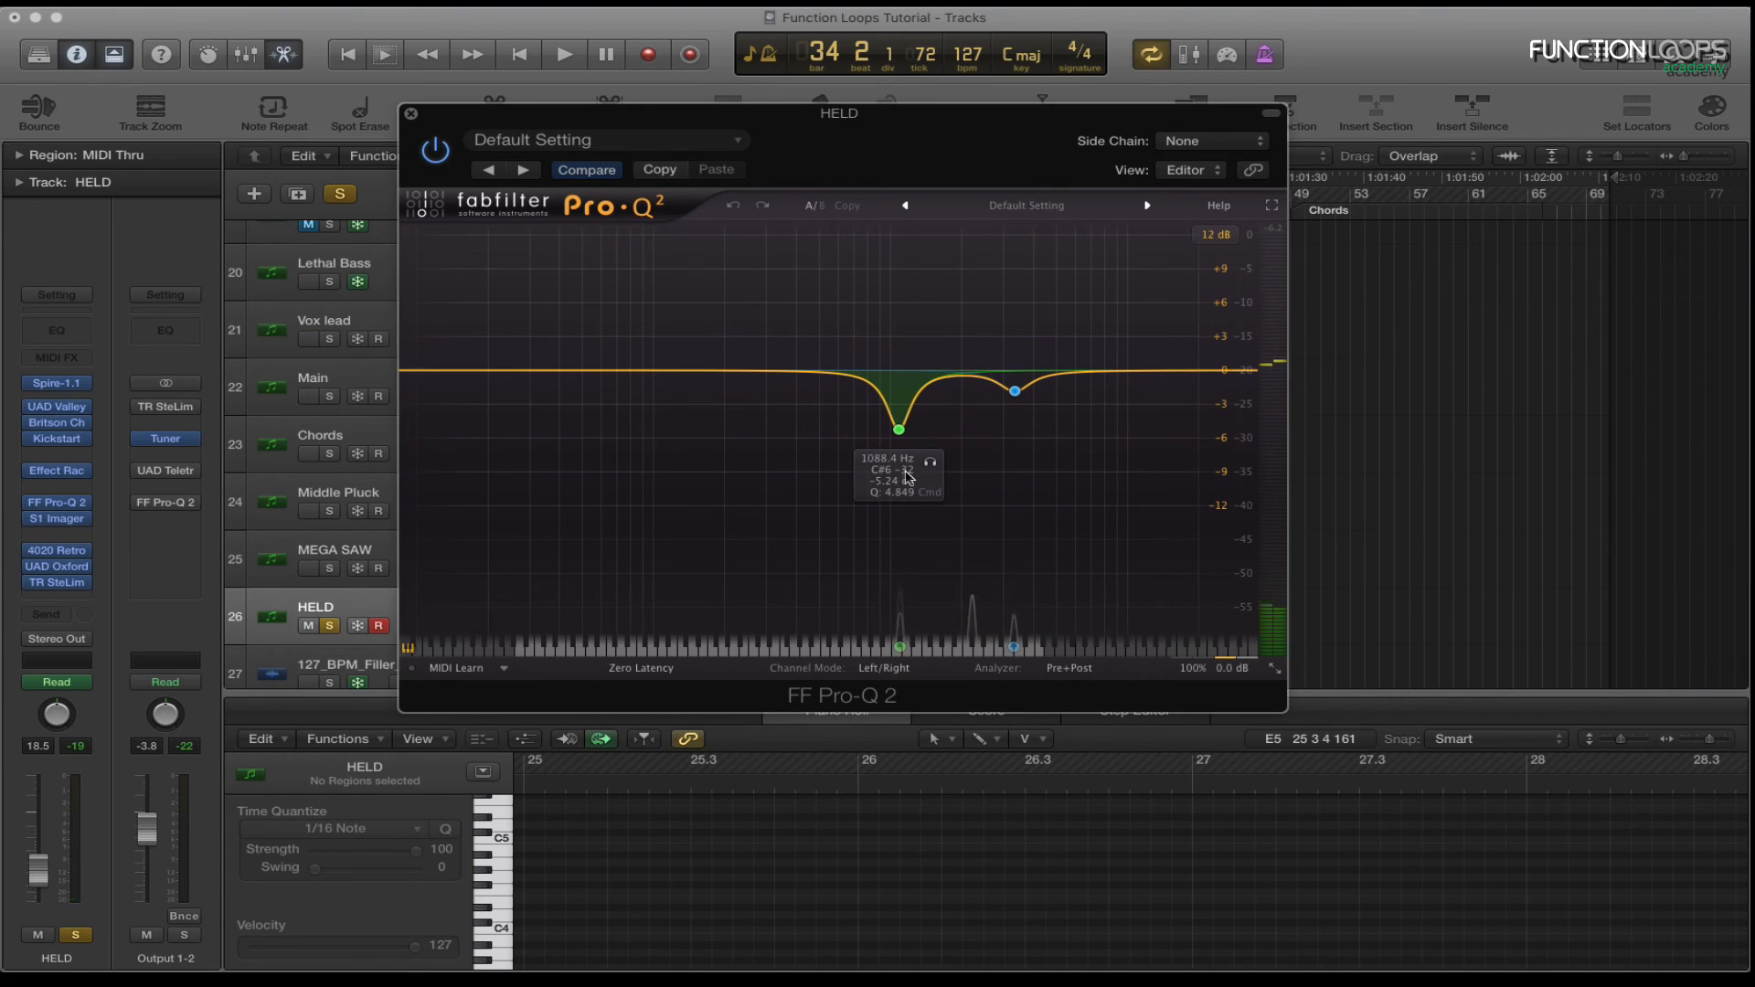
# Compare HELD's FF Pro-Q 2 active and bypassed during playback, leave it active, move its window aside, and close it.
pyautogui.press('space')
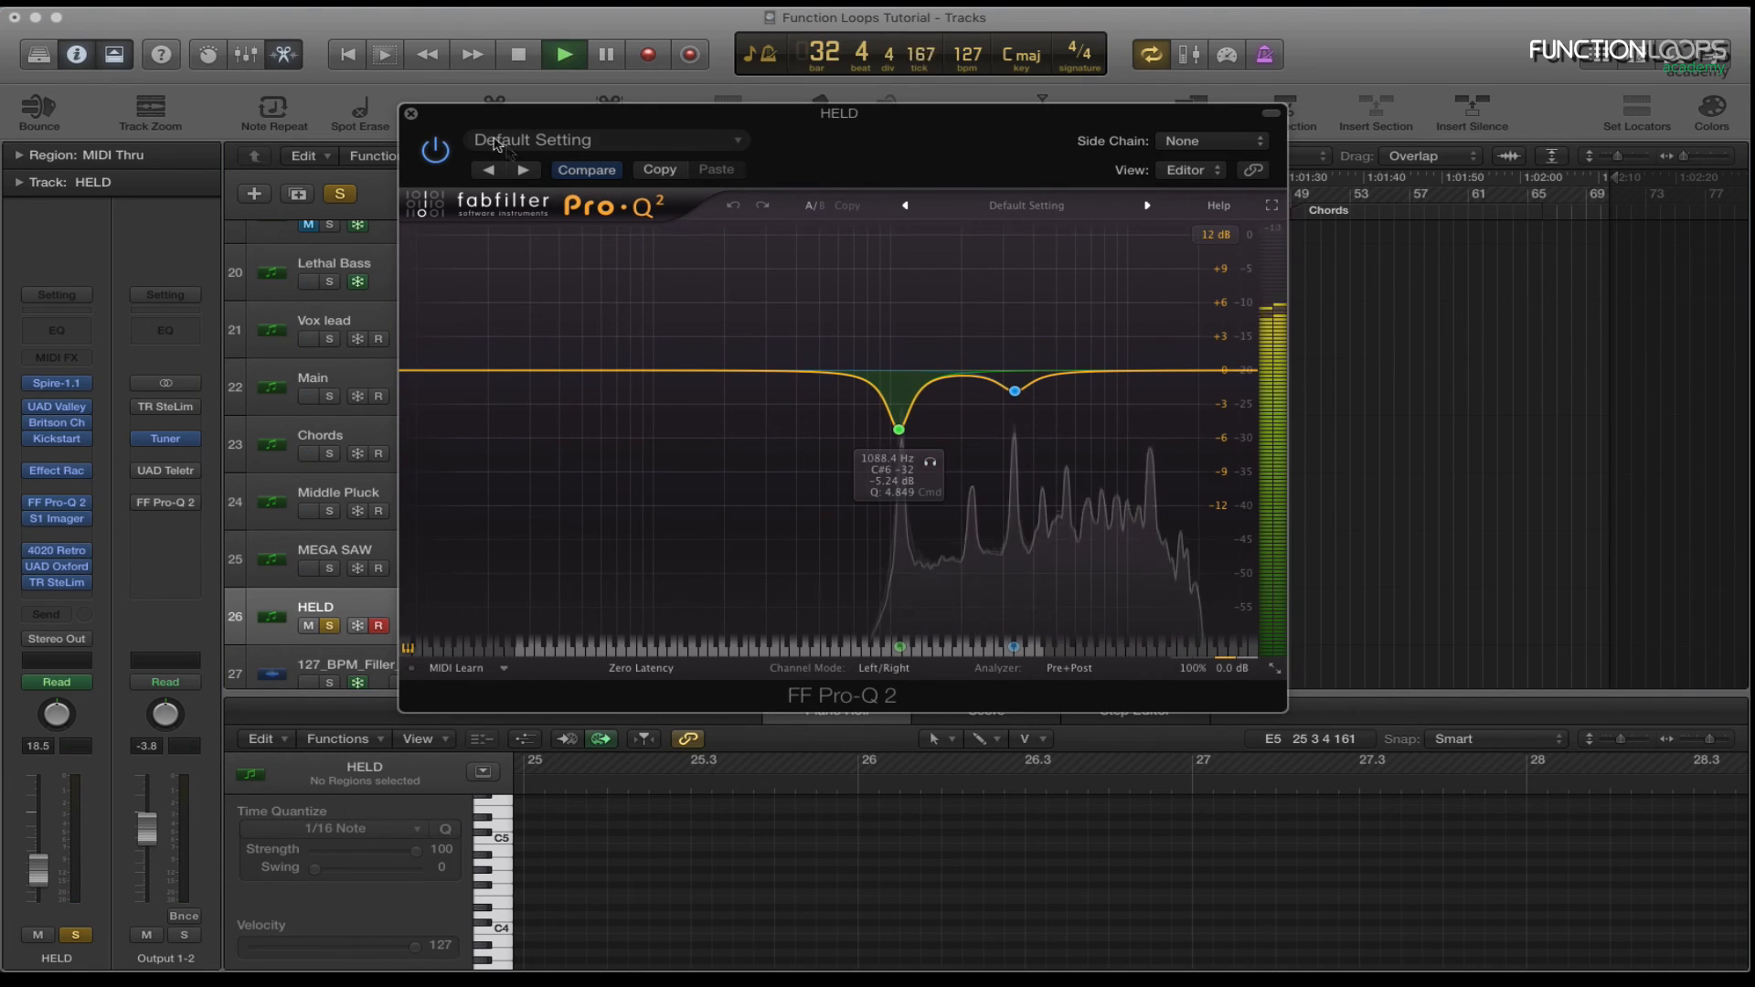
pyautogui.click(436, 150)
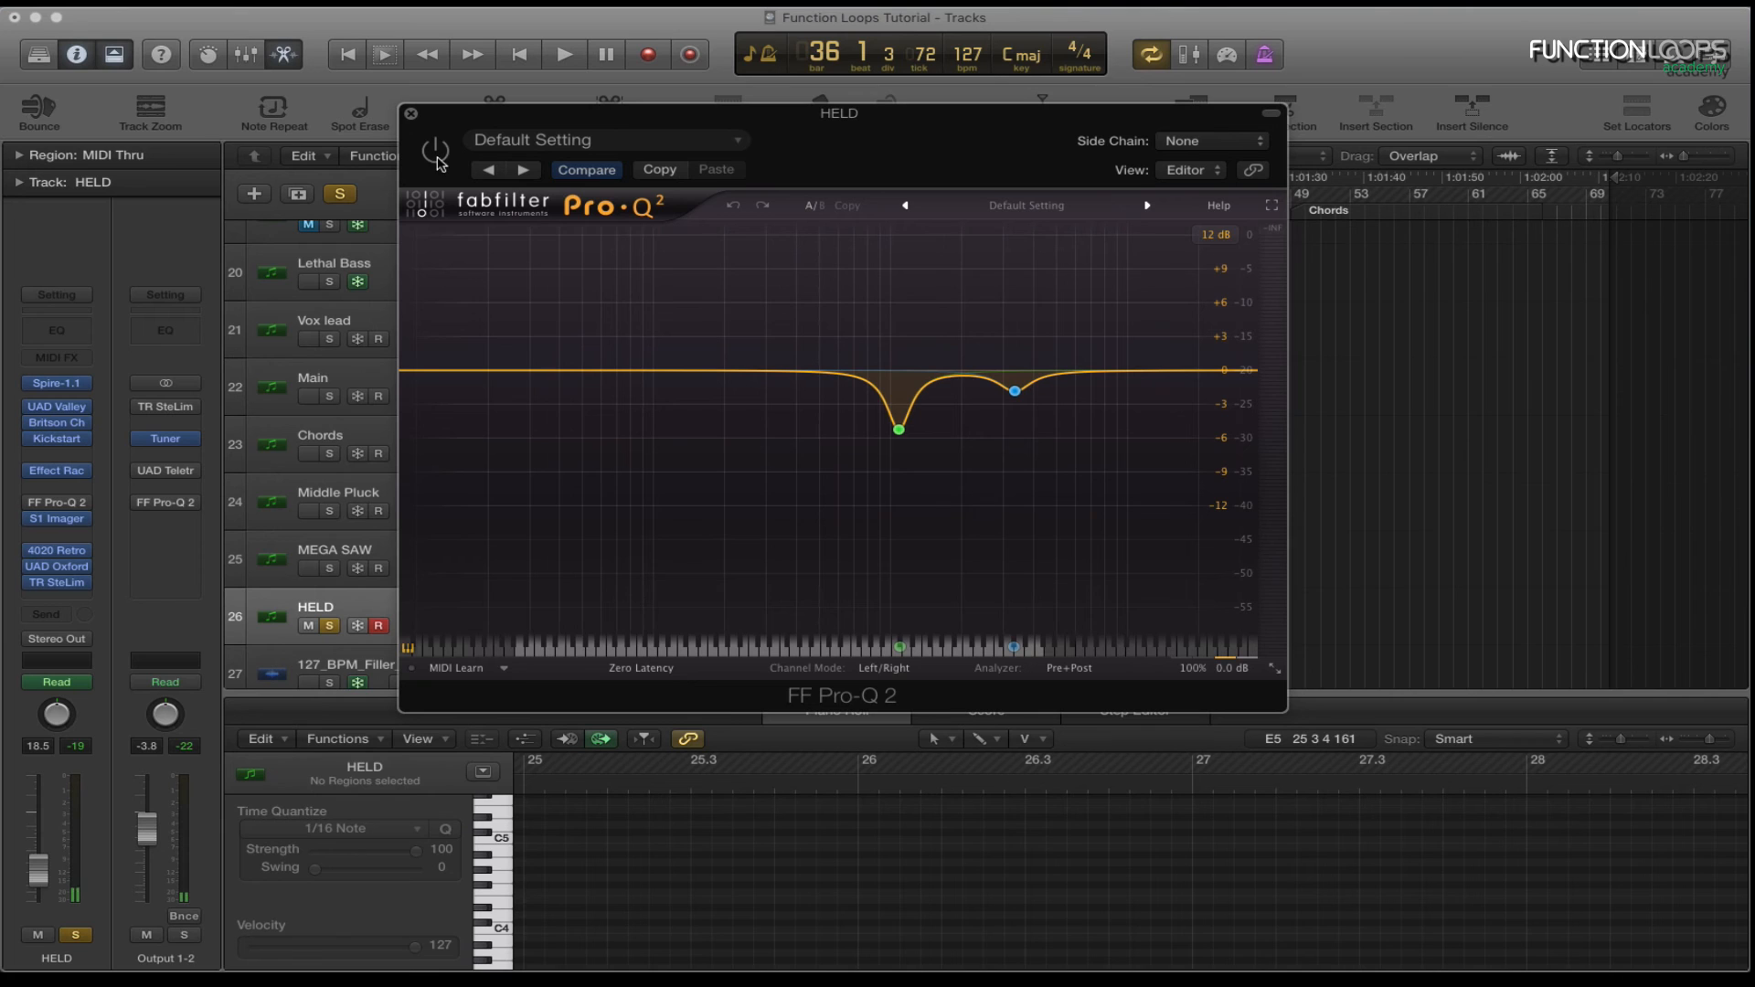
pyautogui.click(436, 154)
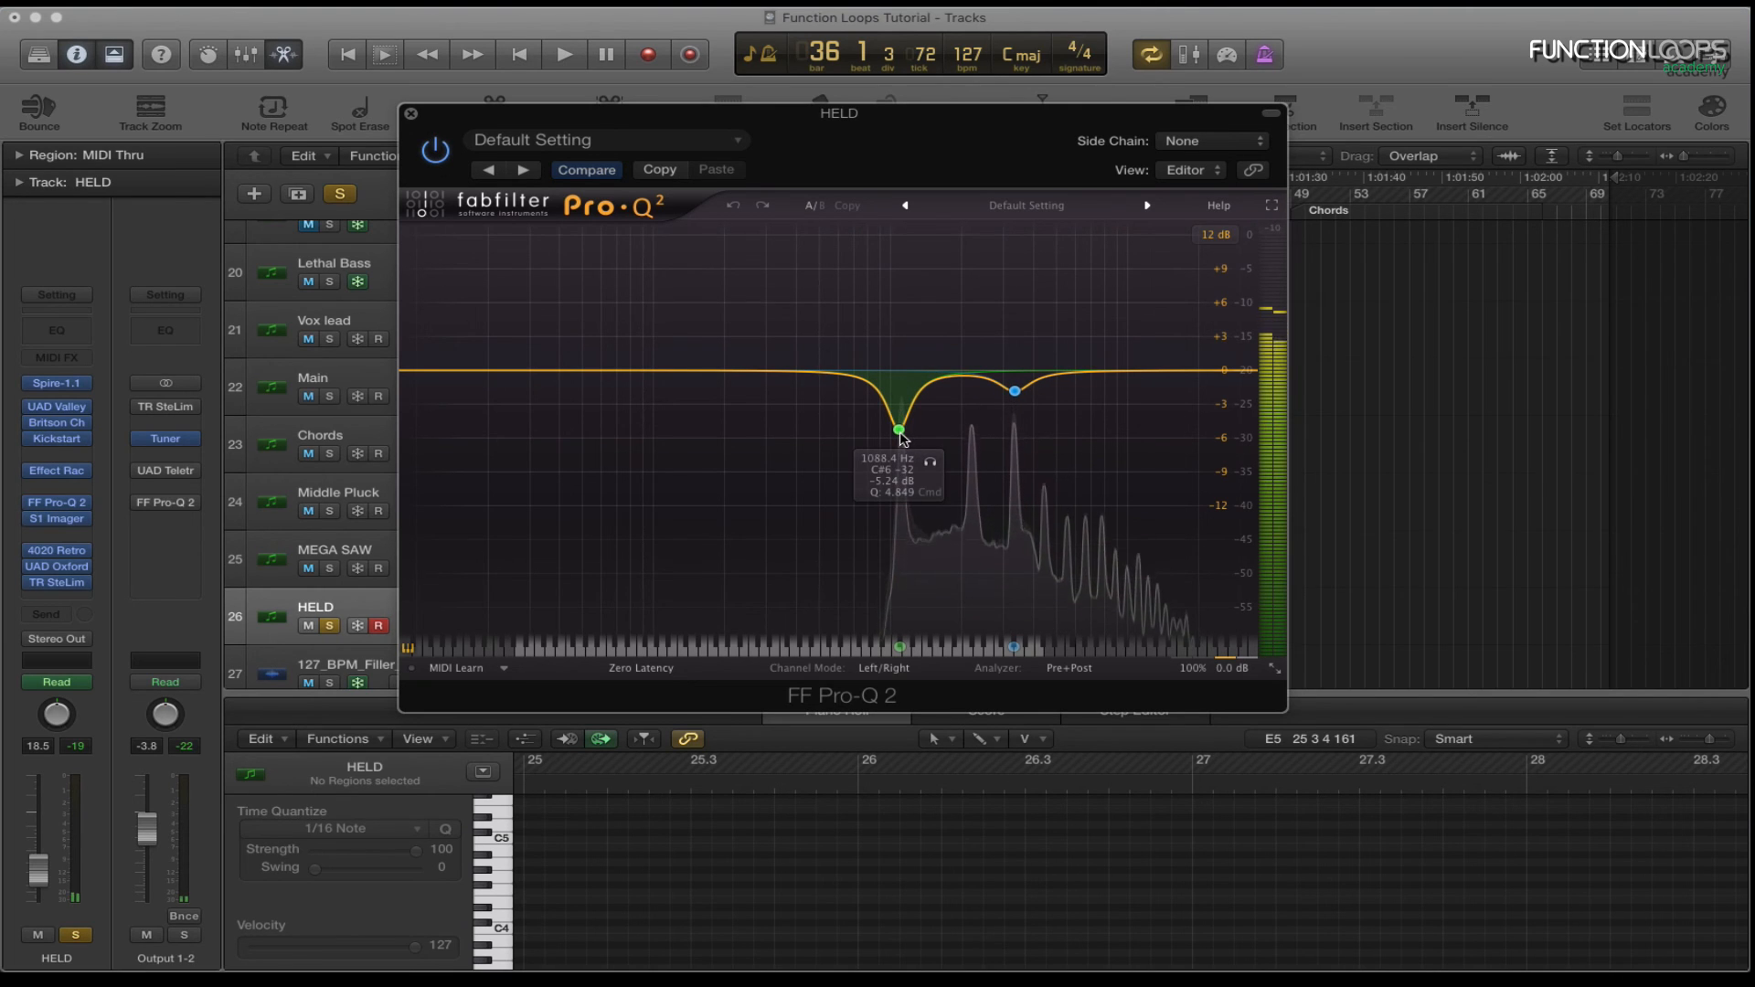
pyautogui.moveTo(861, 122); pyautogui.dragTo(929, 125)
pyautogui.click(480, 117)
# View the SUB region's notes, reopen HELD's FF Pro-Q 2, audition its 3335.1 Hz and 1088.4 Hz dips in isolation, and close it.
pyautogui.click(981, 625)
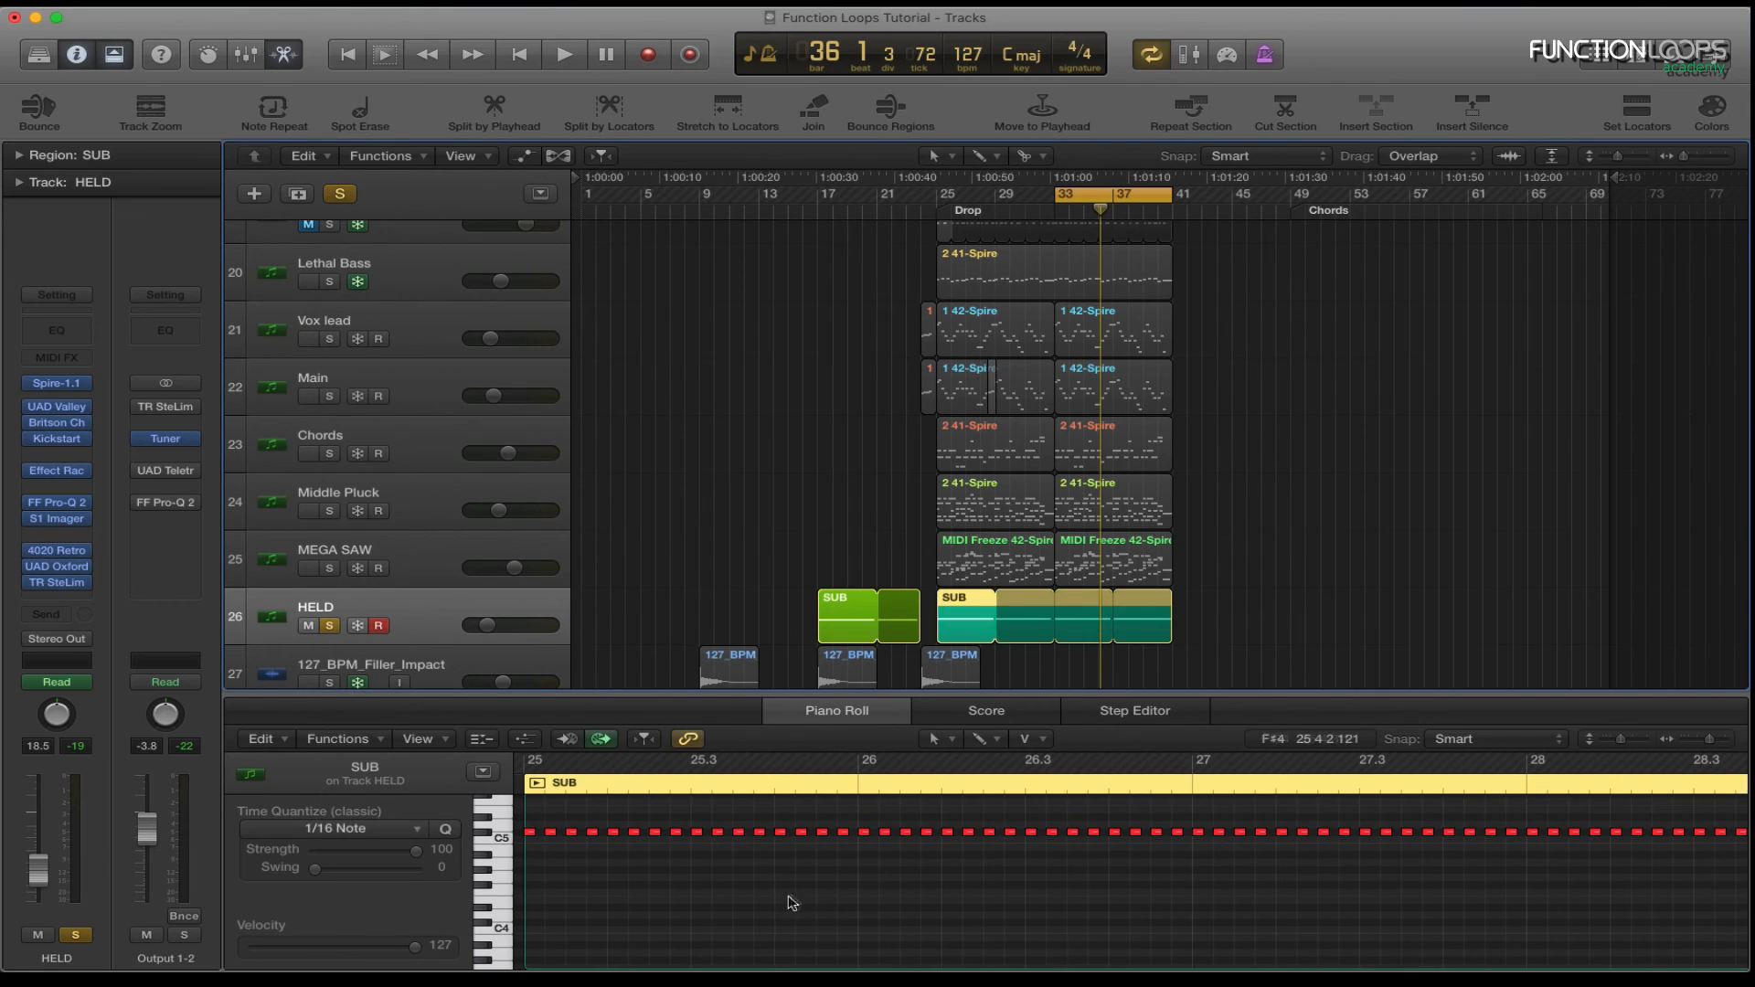
pyautogui.click(60, 505)
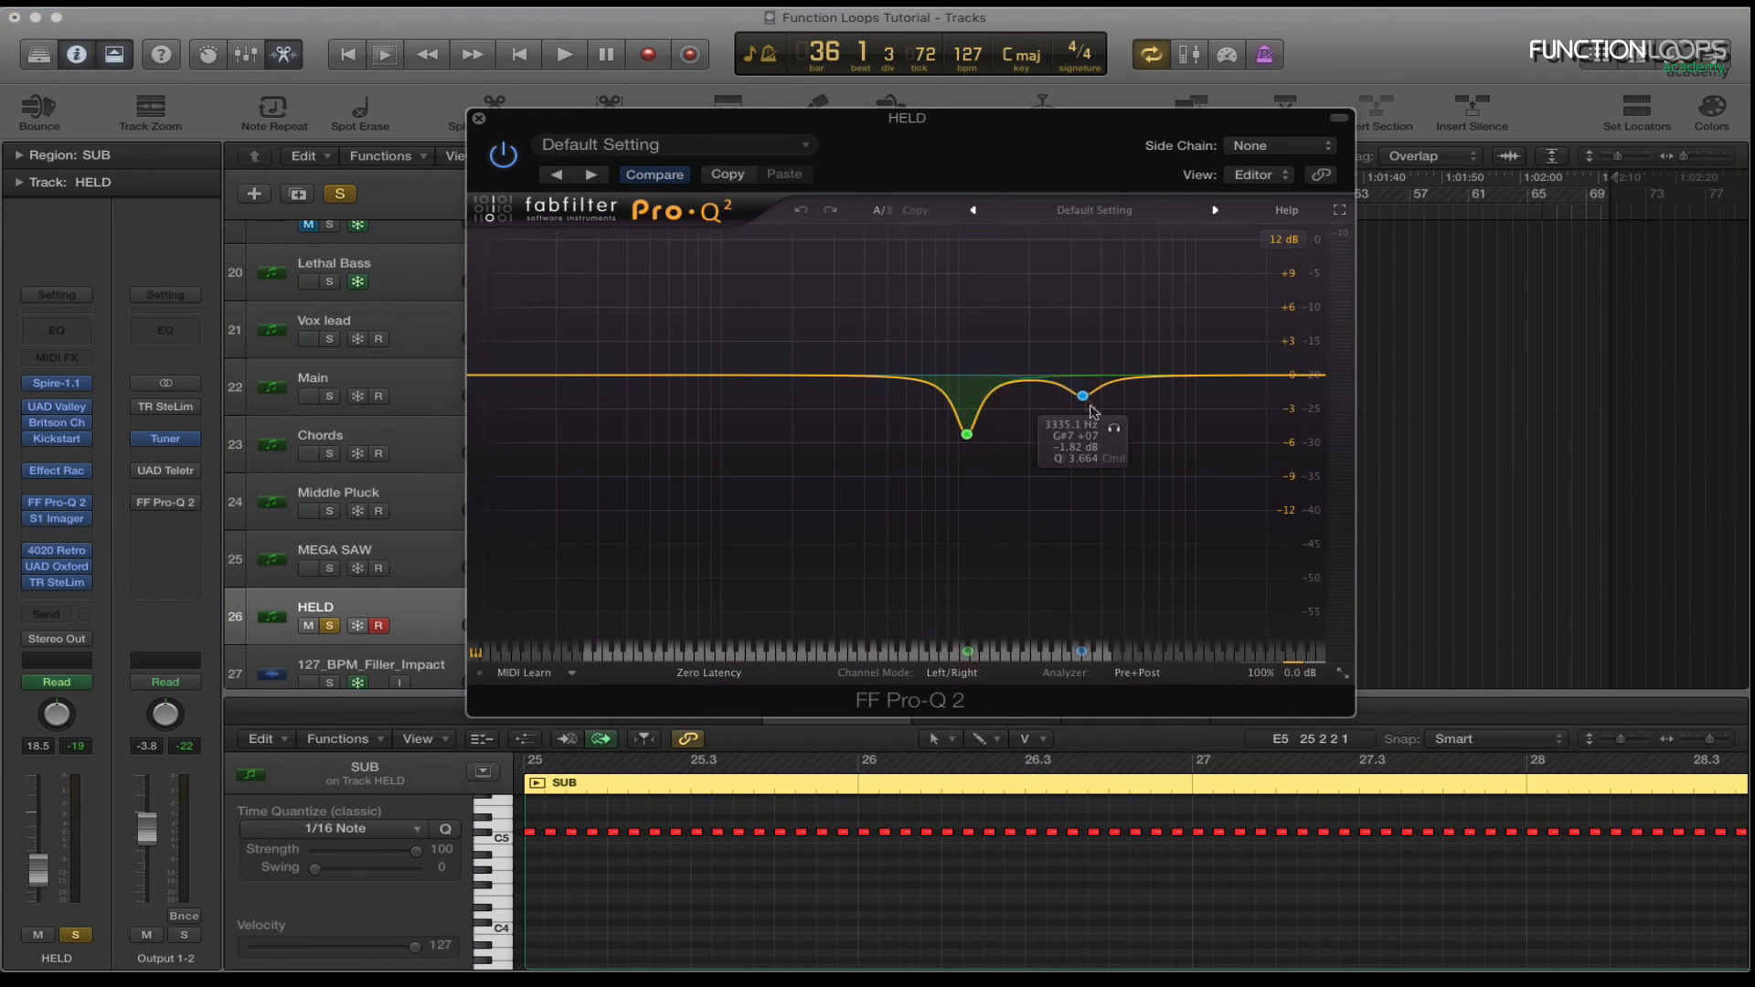
pyautogui.press('space')
pyautogui.click(1114, 428)
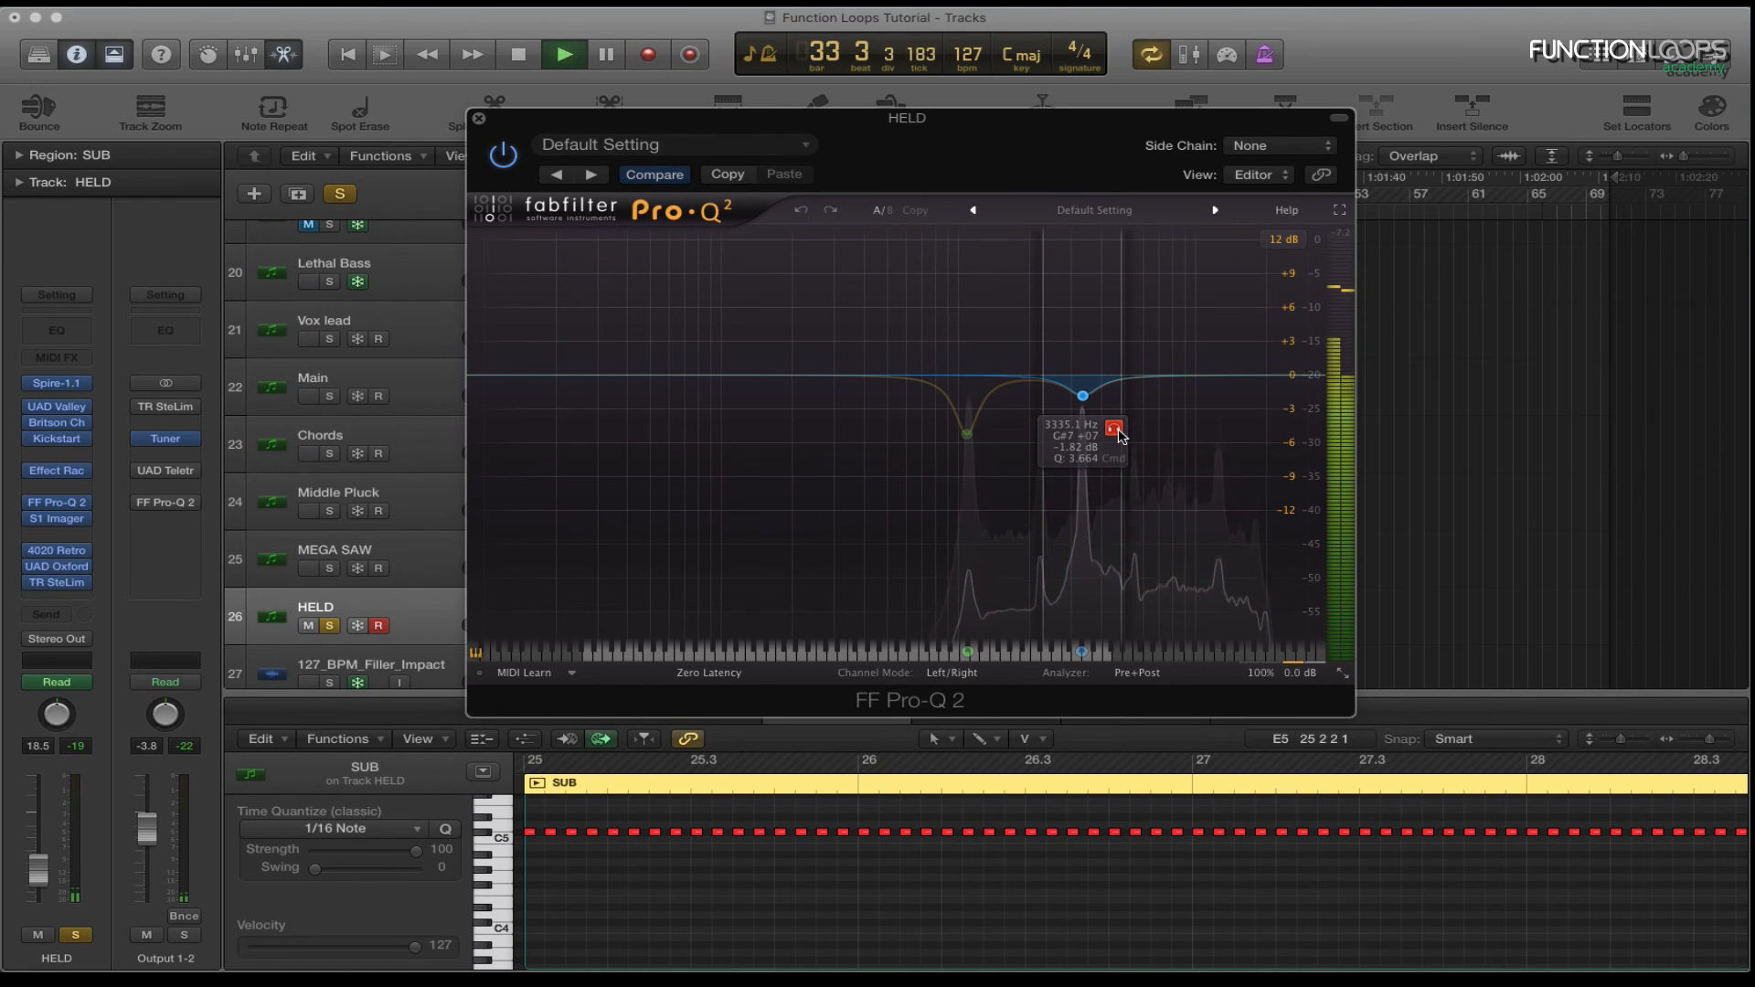
pyautogui.click(998, 465)
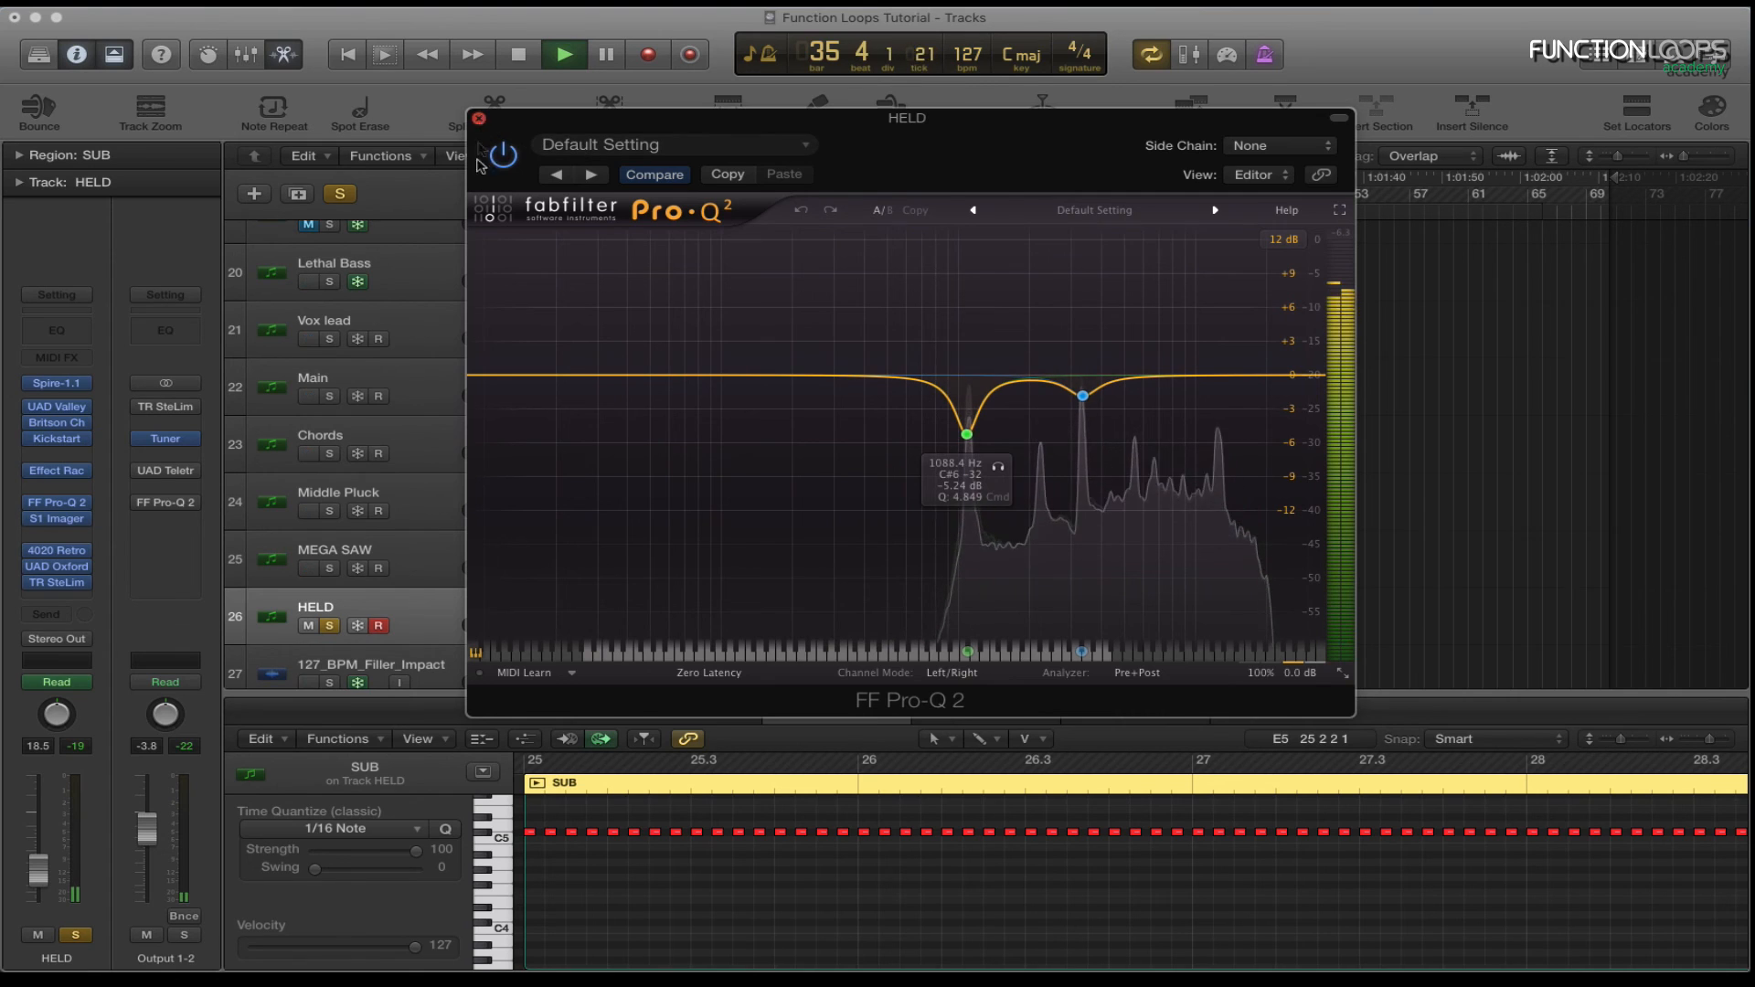
pyautogui.click(479, 119)
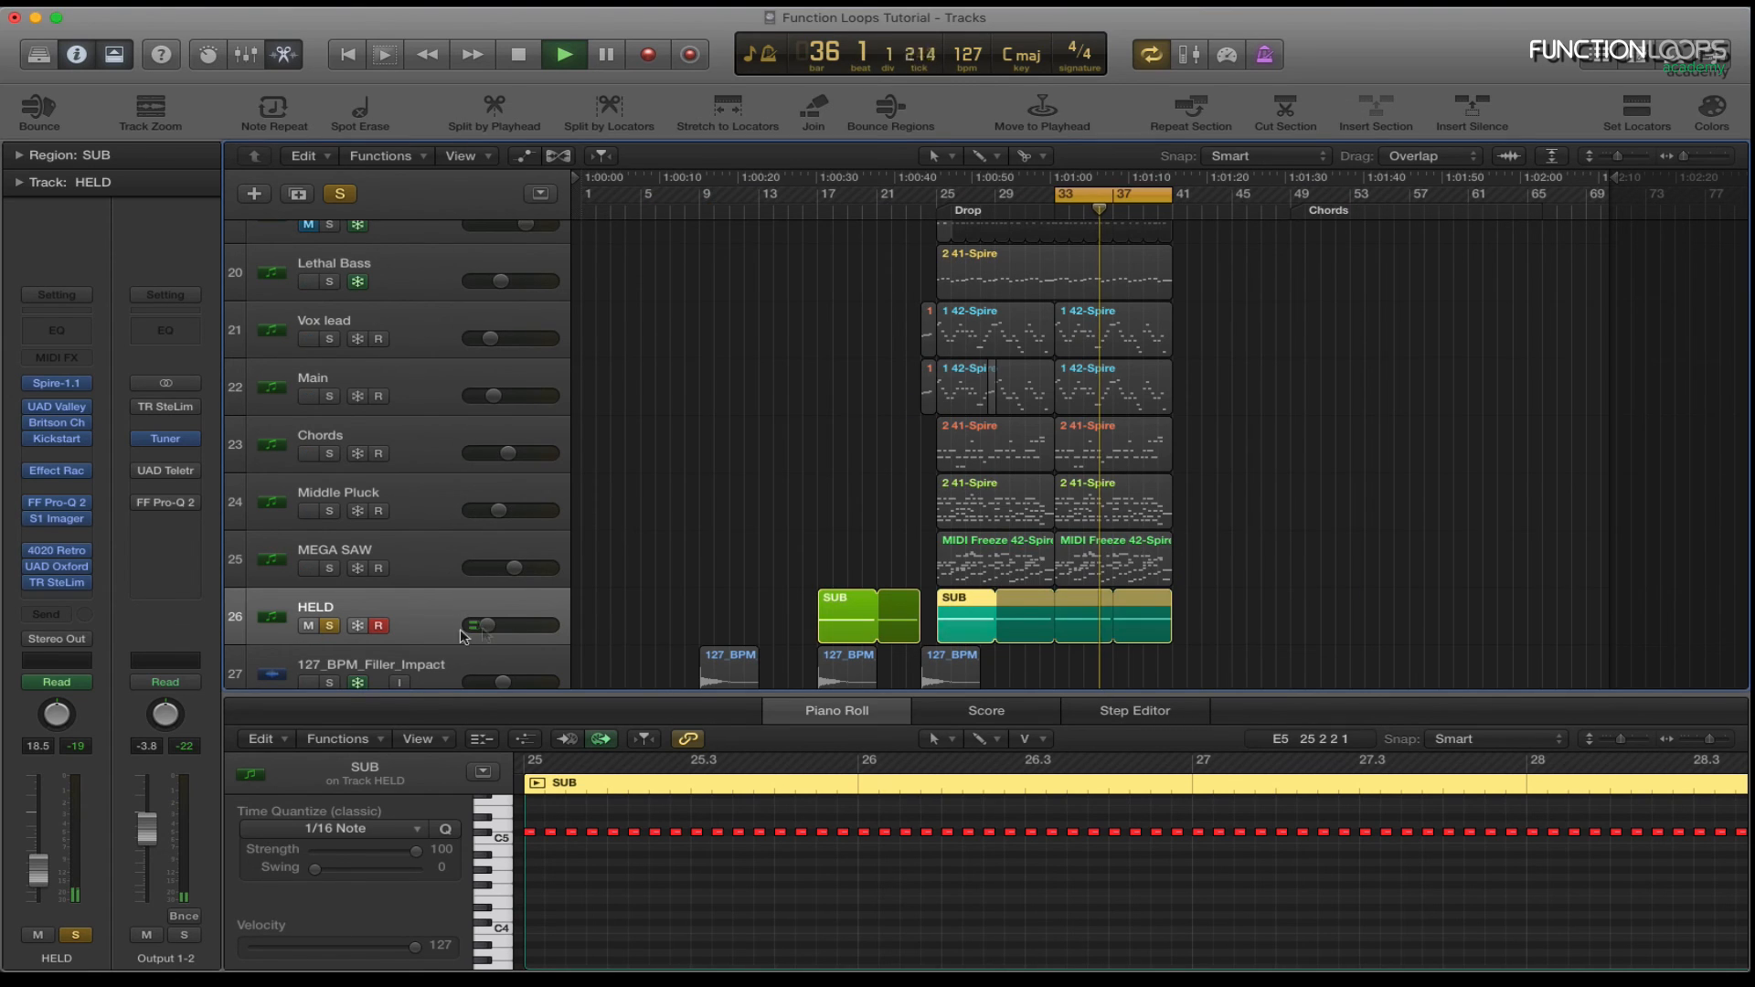
# Open and close HELD's 4020 Retro, compare its S1 Imager bypassed and active during playback, close it, and stop playback.
pyautogui.click(58, 551)
pyautogui.click(66, 64)
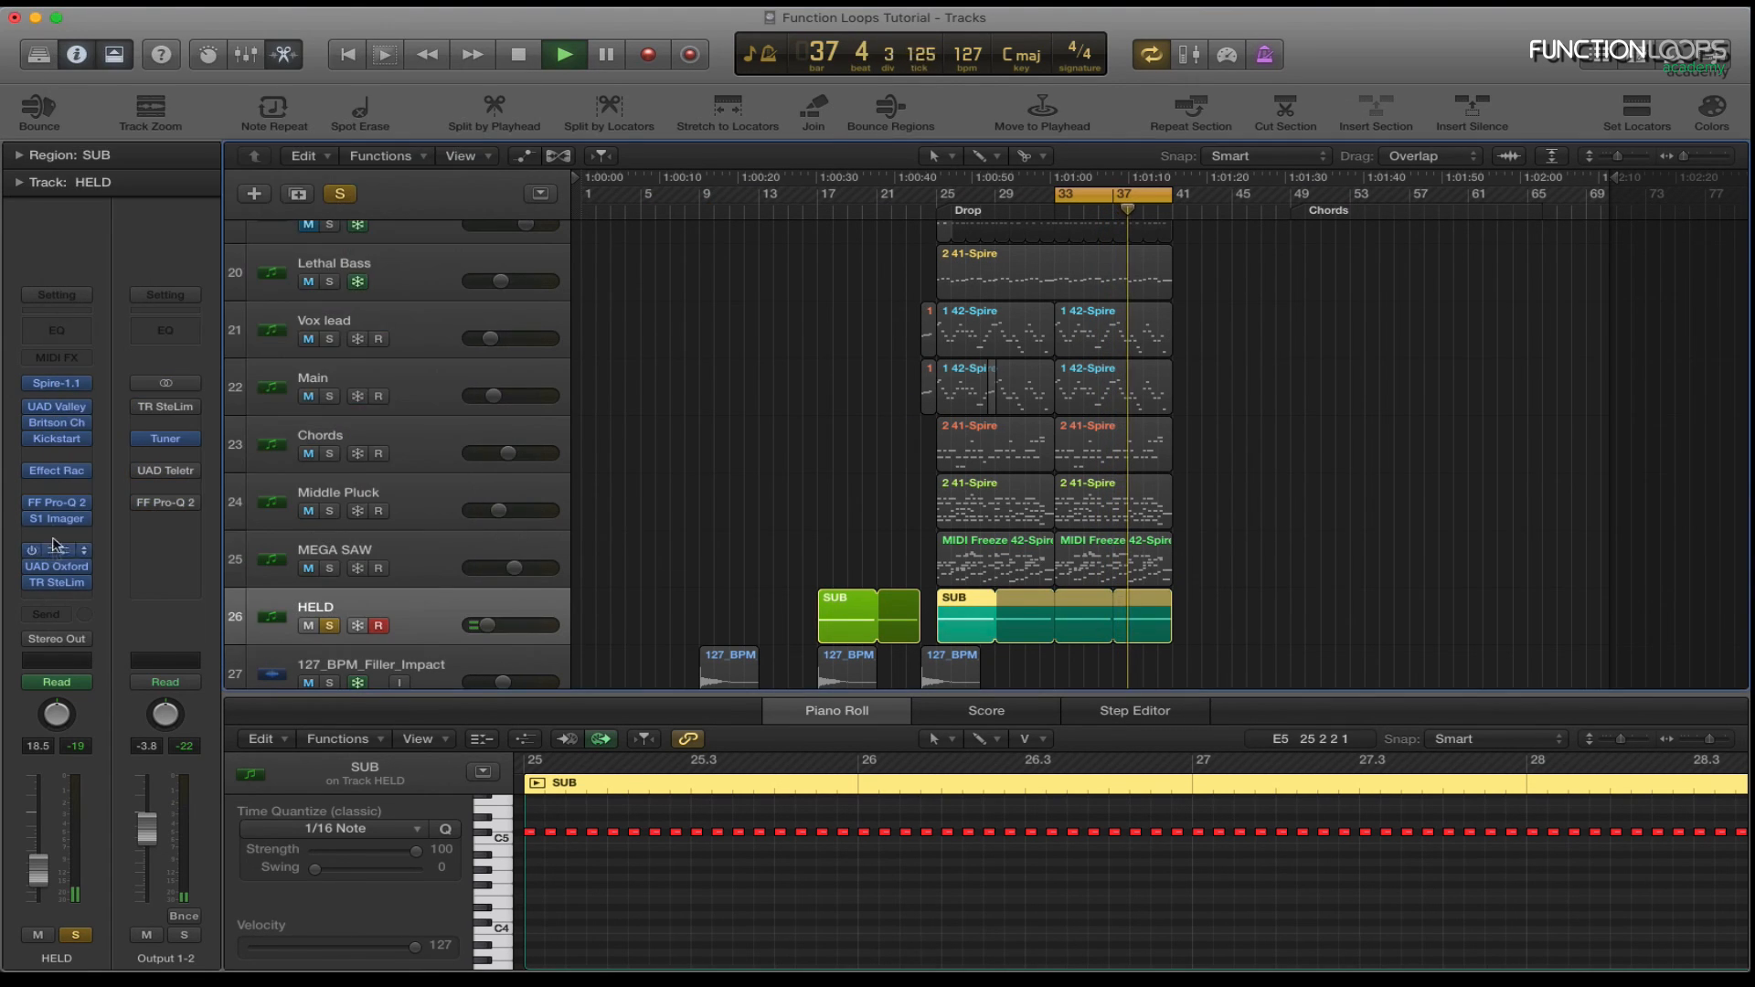
pyautogui.click(80, 520)
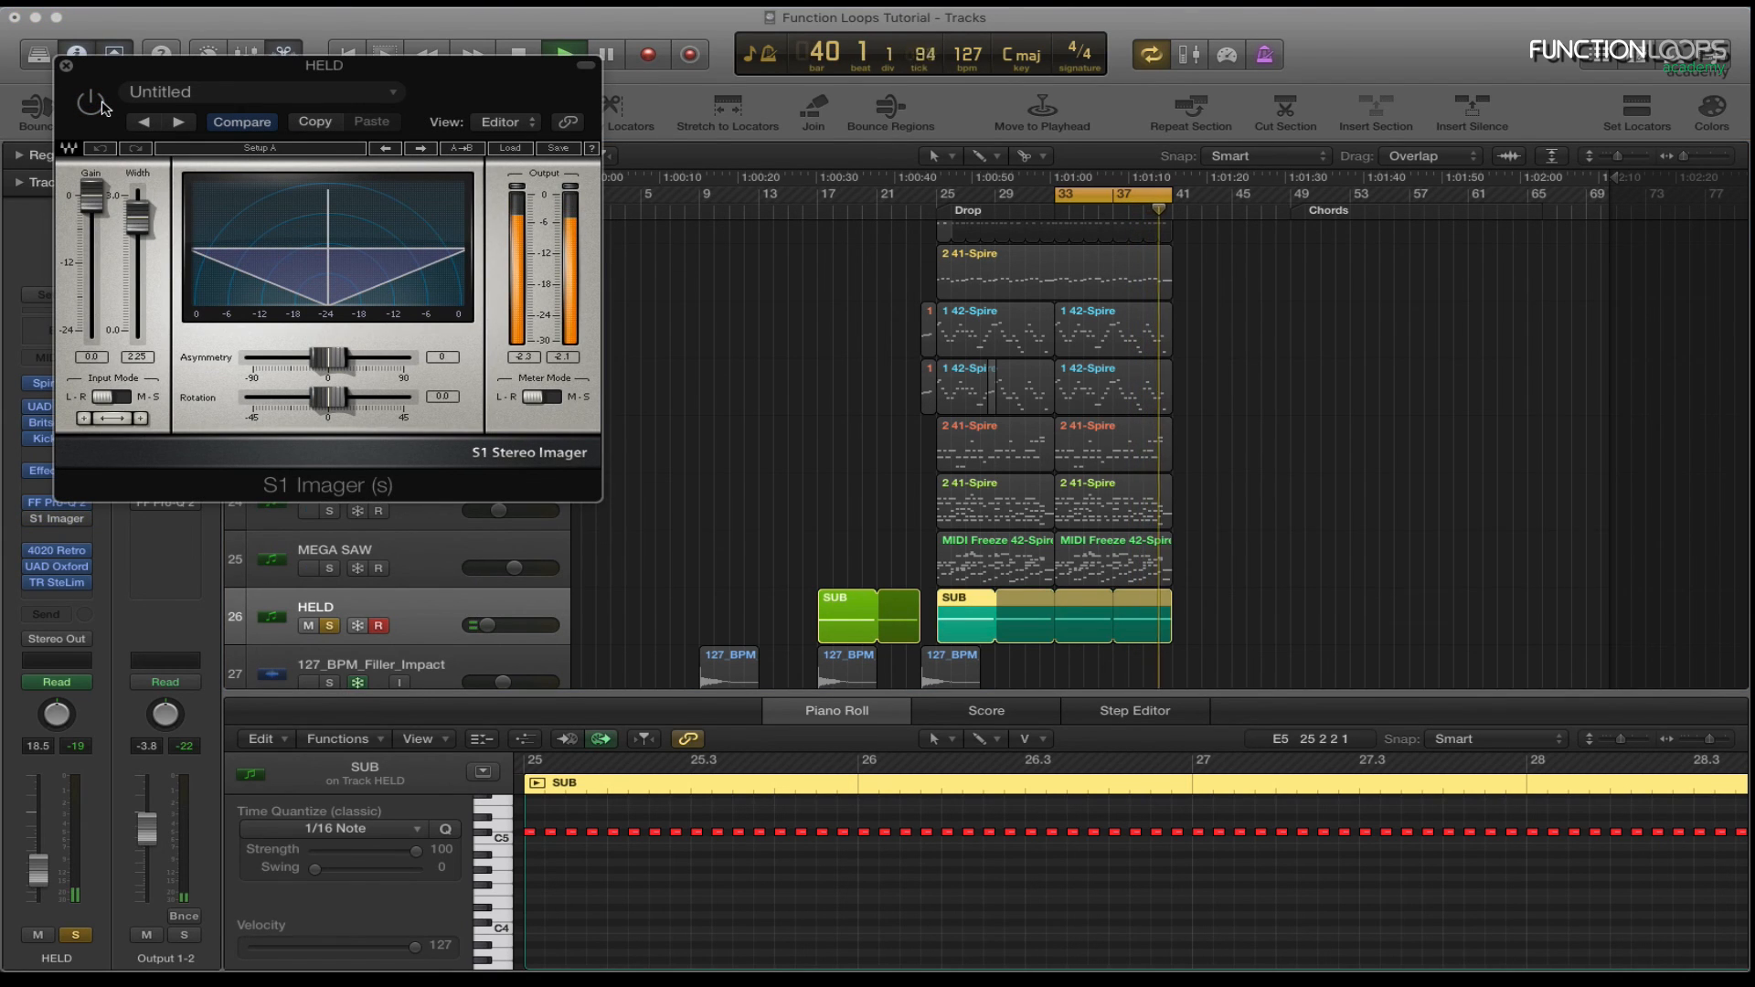
pyautogui.click(66, 64)
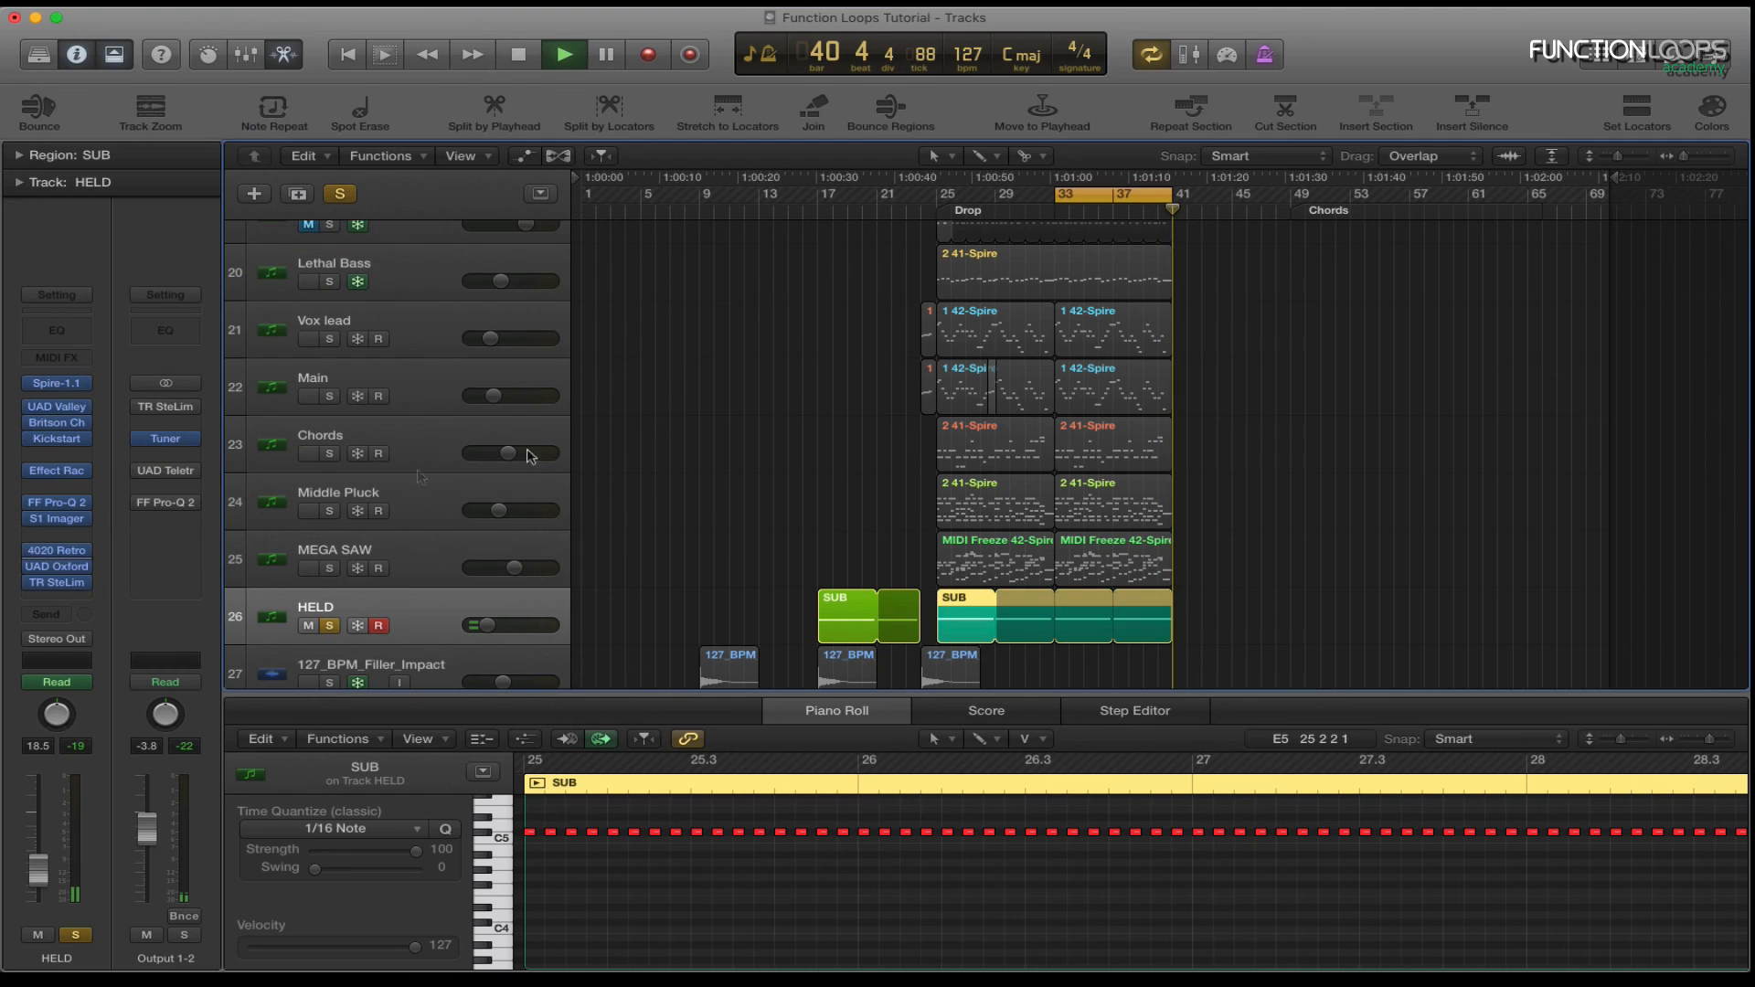
pyautogui.click(1005, 359)
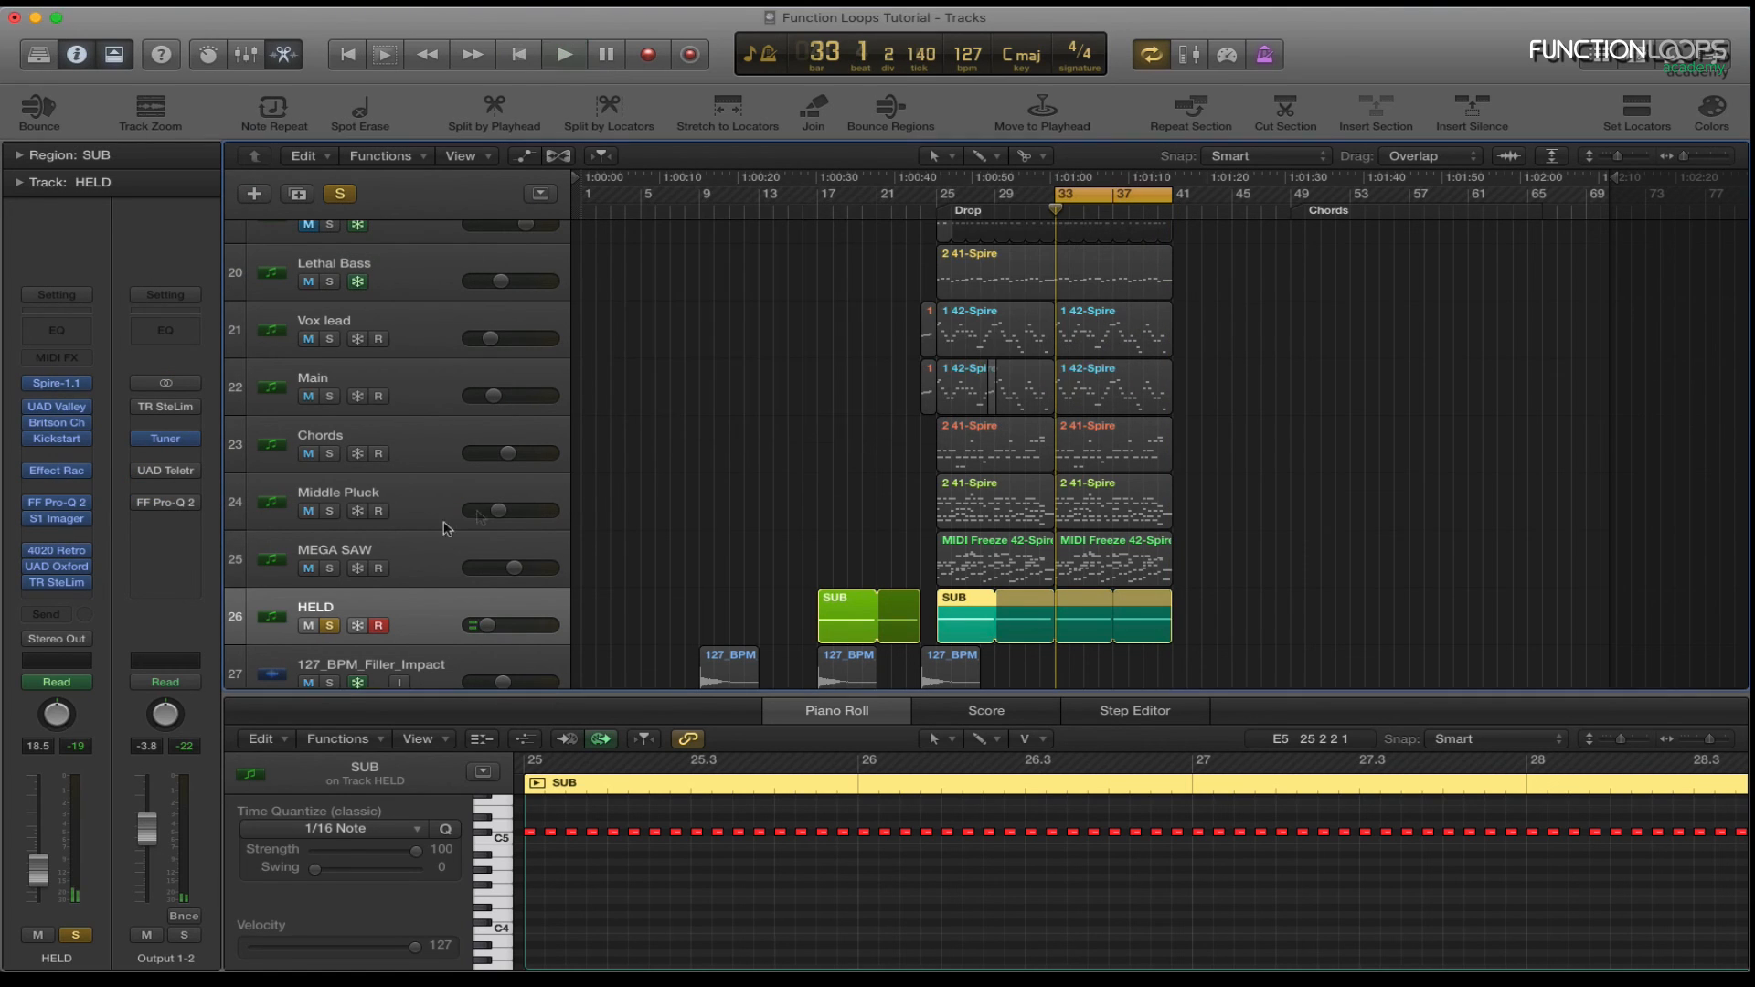
# Open HELD's 4020 Retro EQ, move its window aside, compare it bypassed and active during playback, and close it.
pyautogui.click(69, 558)
pyautogui.moveTo(345, 112); pyautogui.dragTo(673, 148)
pyautogui.press('space')
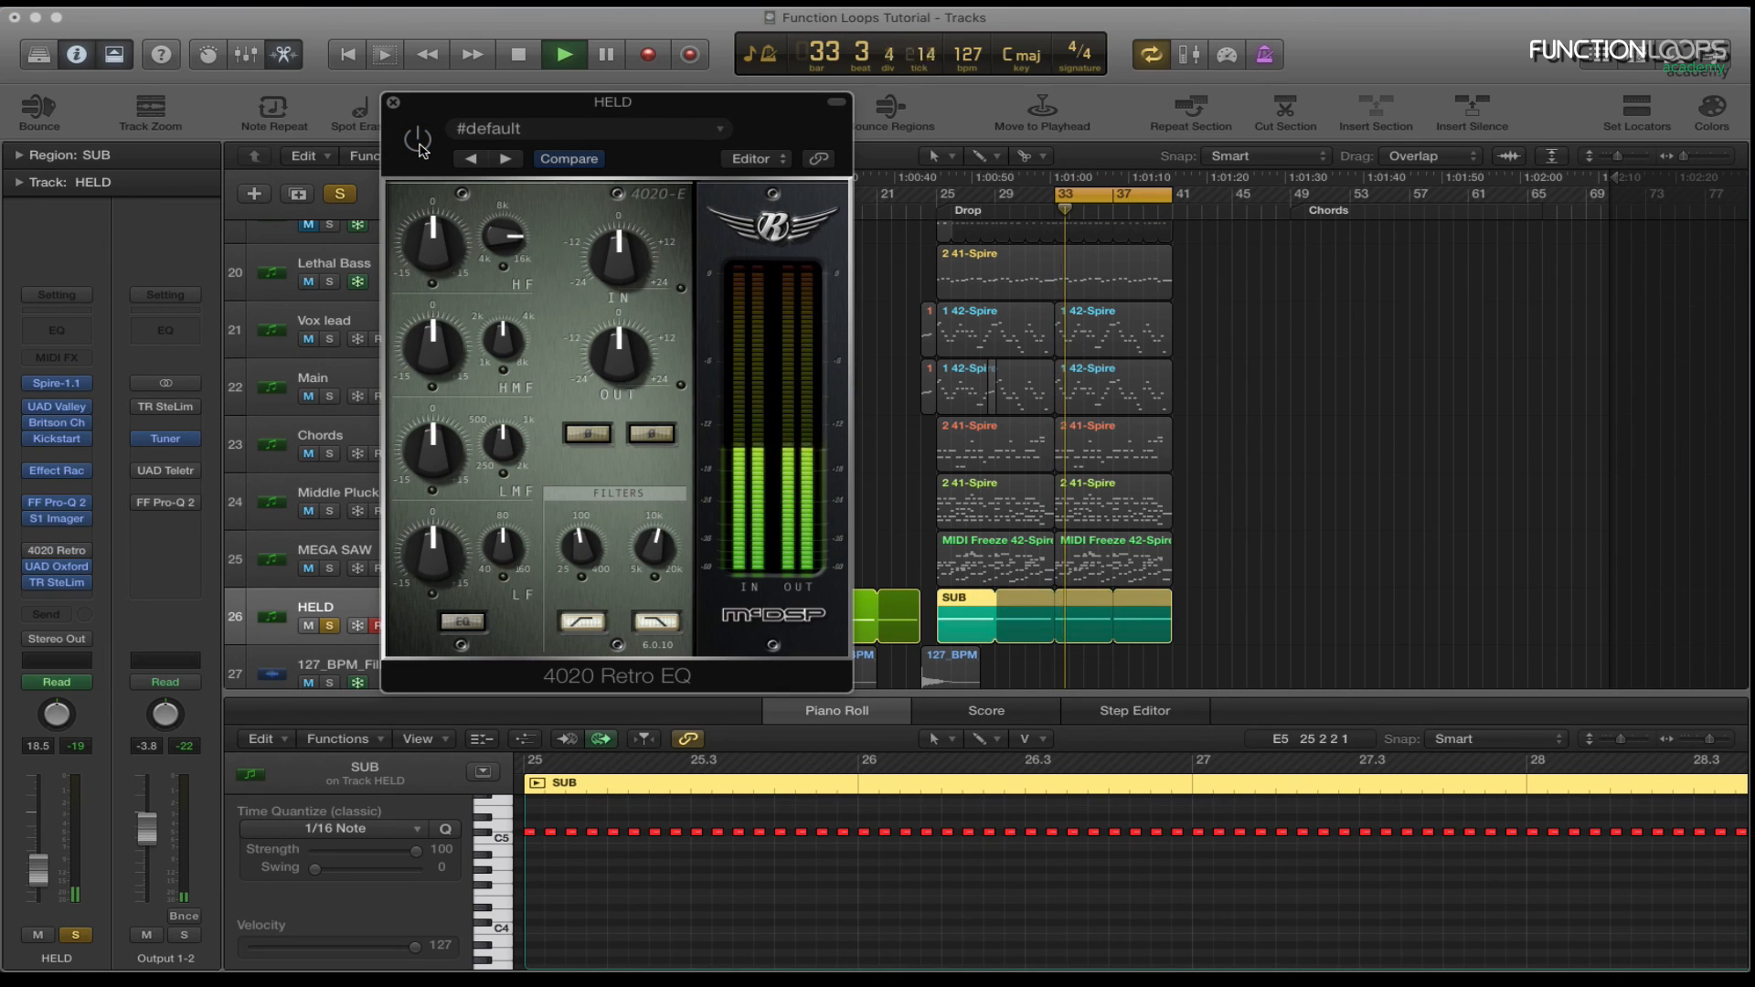
pyautogui.click(394, 103)
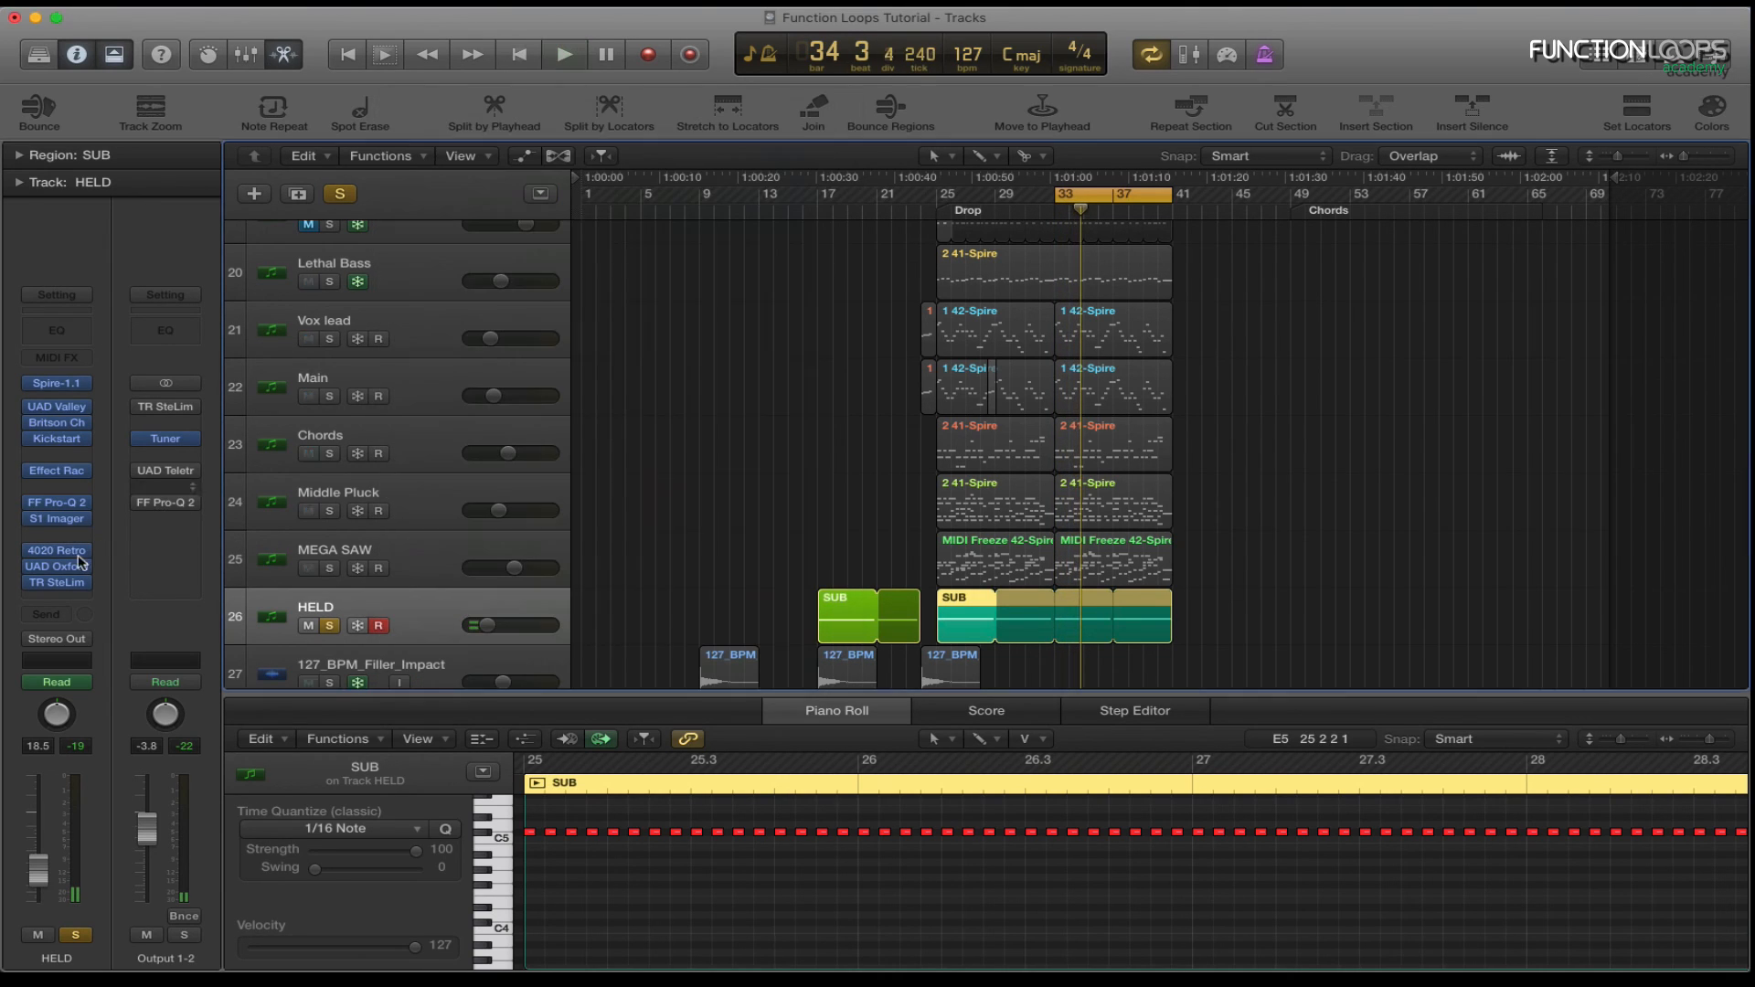
# Compare HELD's UAD Oxford Inflator bypassed and active during playback, leave it active, stop playback, and close the plug-in.
pyautogui.click(60, 568)
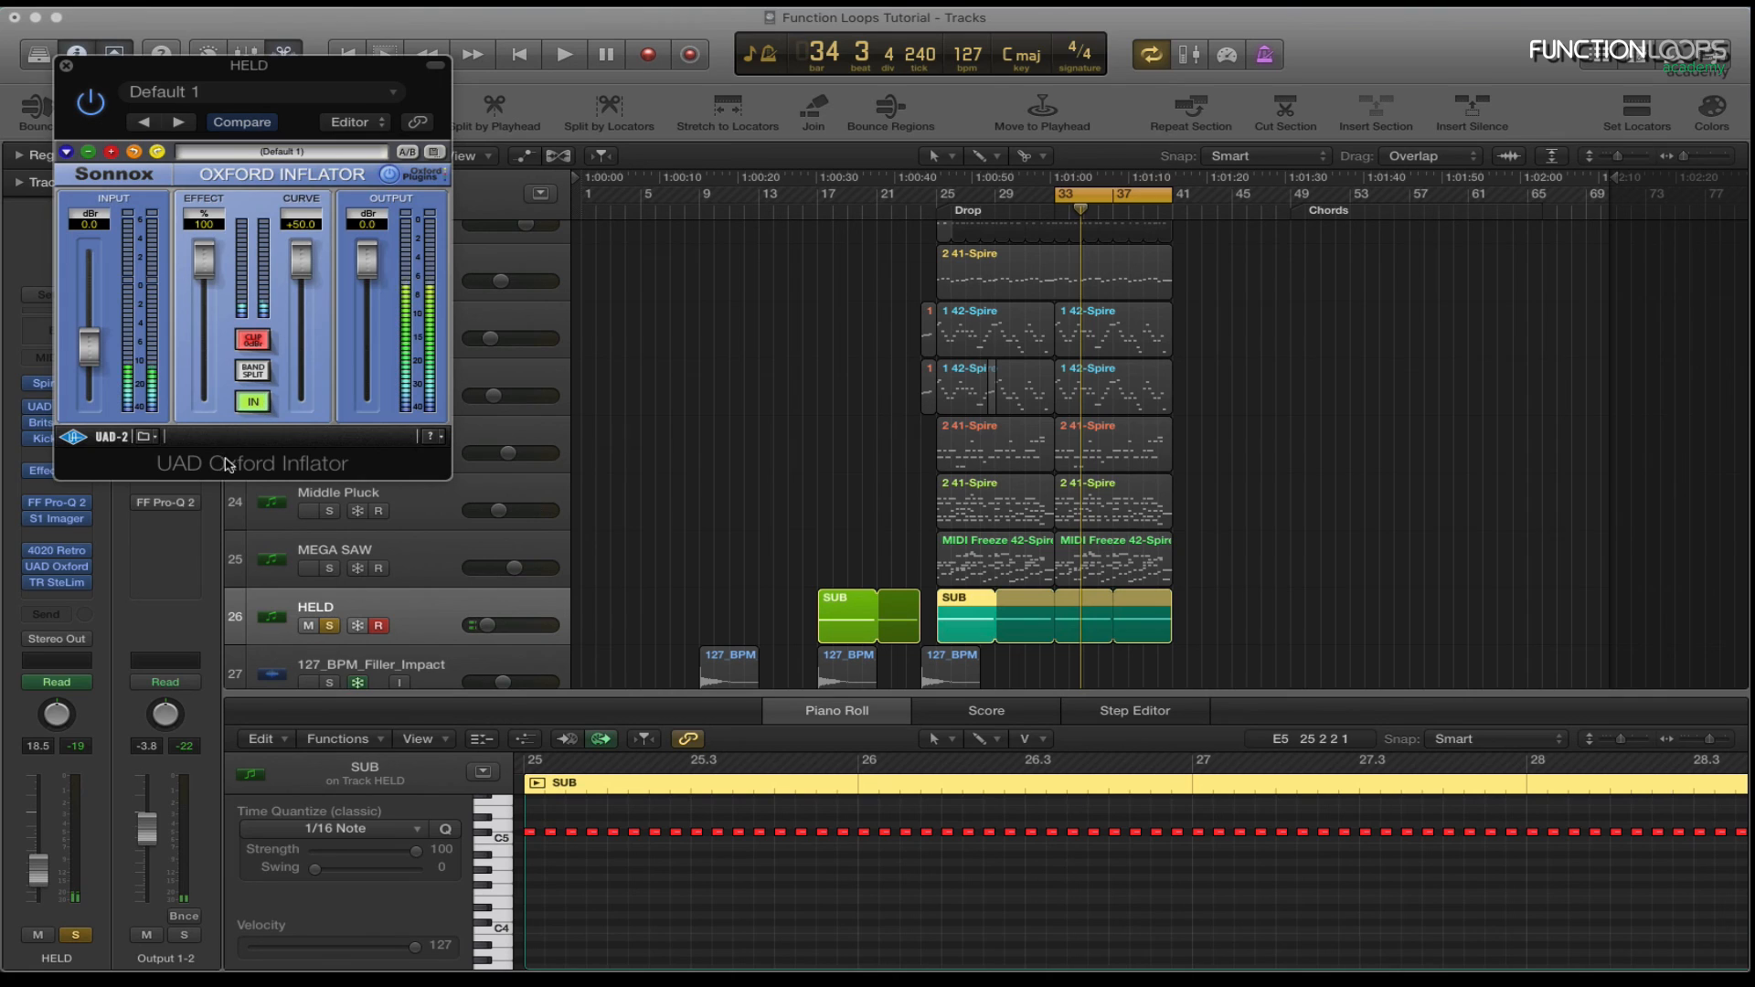
pyautogui.press('space')
pyautogui.click(92, 104)
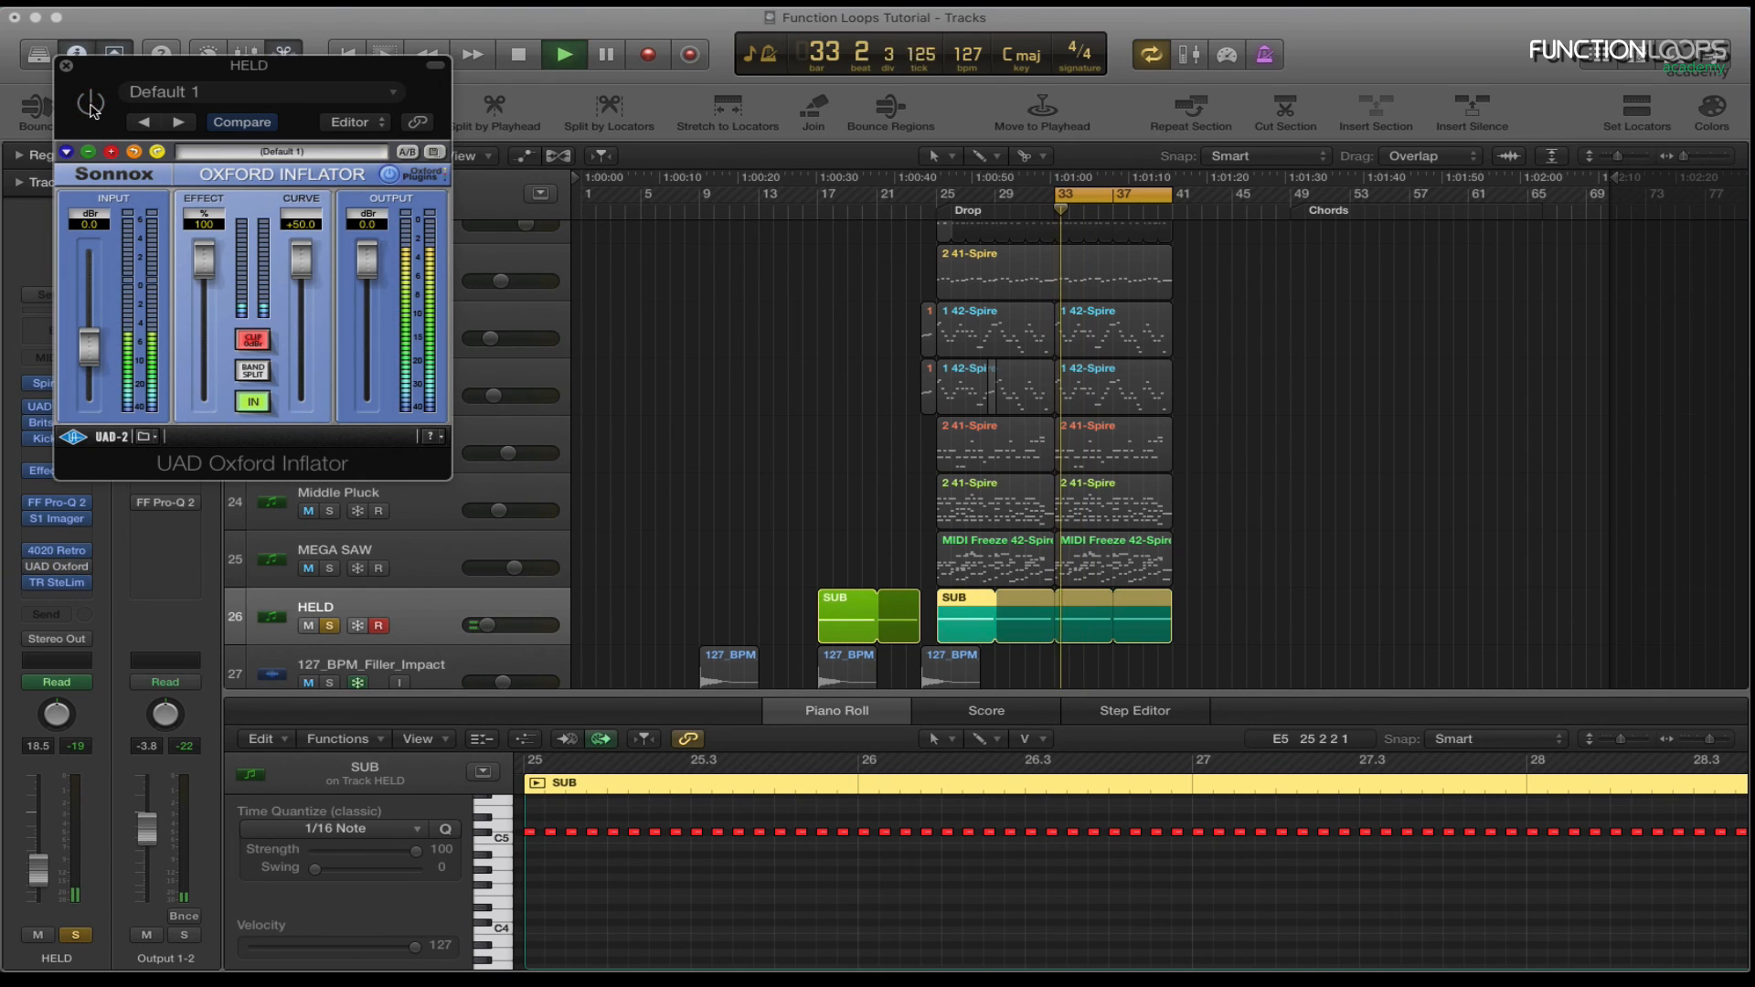
pyautogui.click(92, 104)
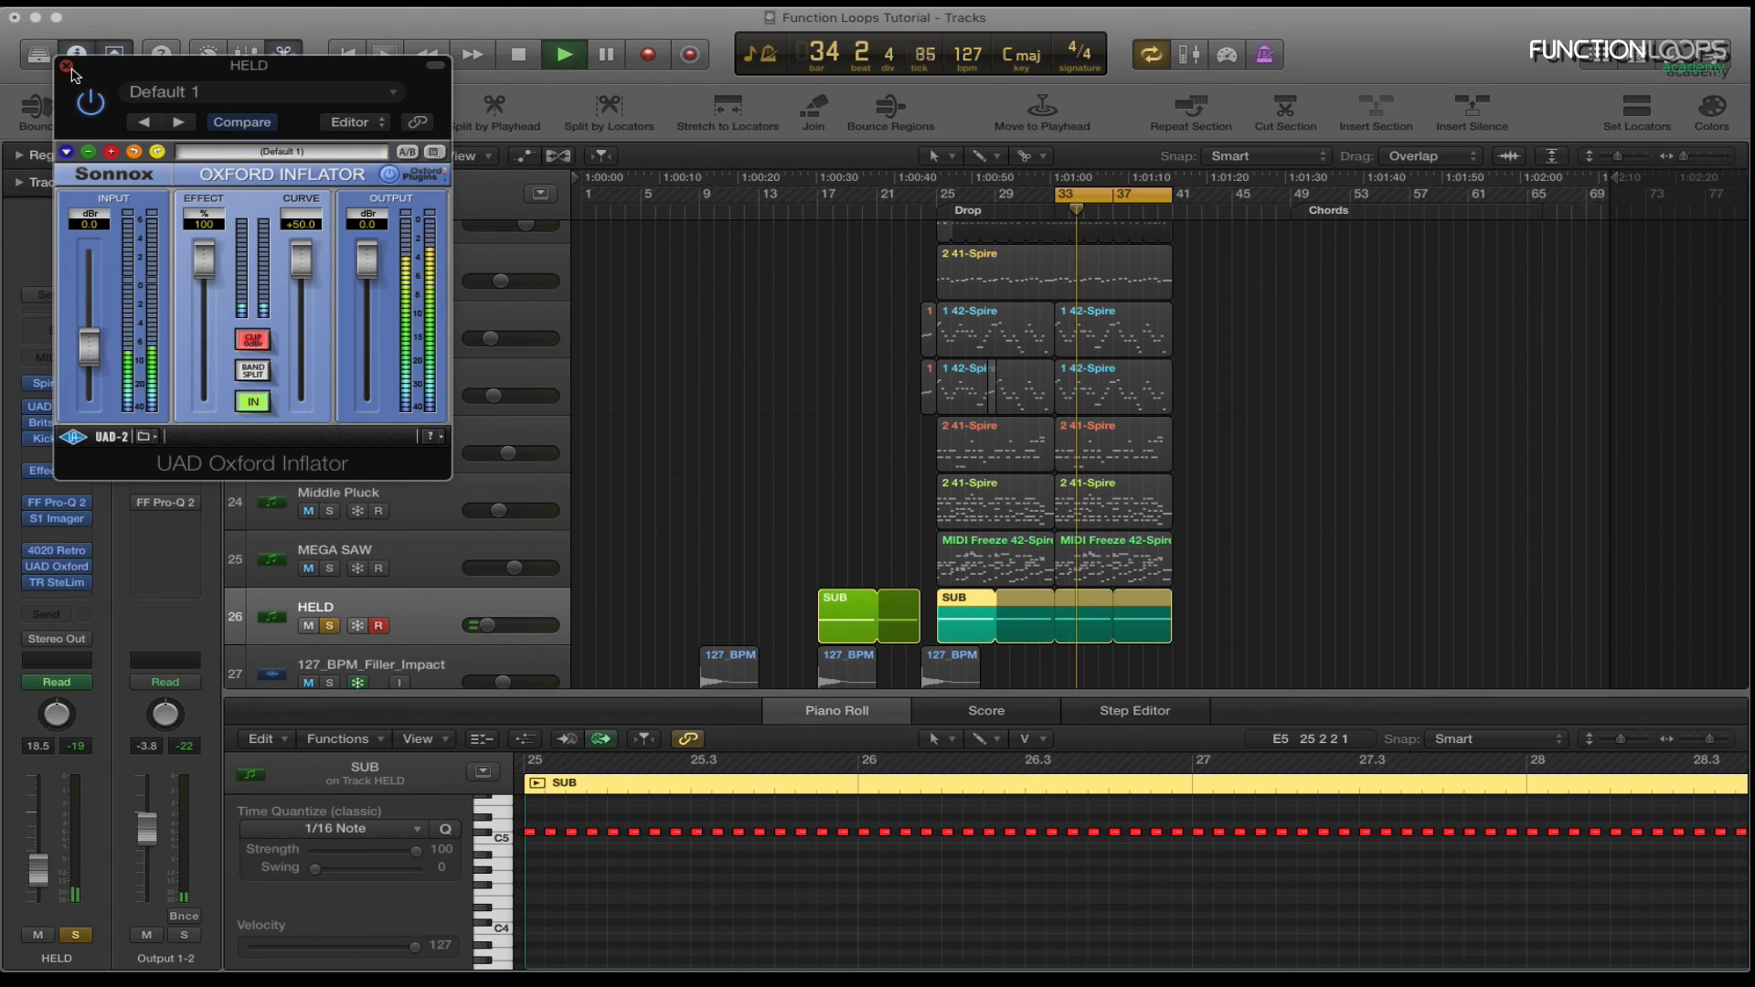
pyautogui.press('space')
pyautogui.click(67, 66)
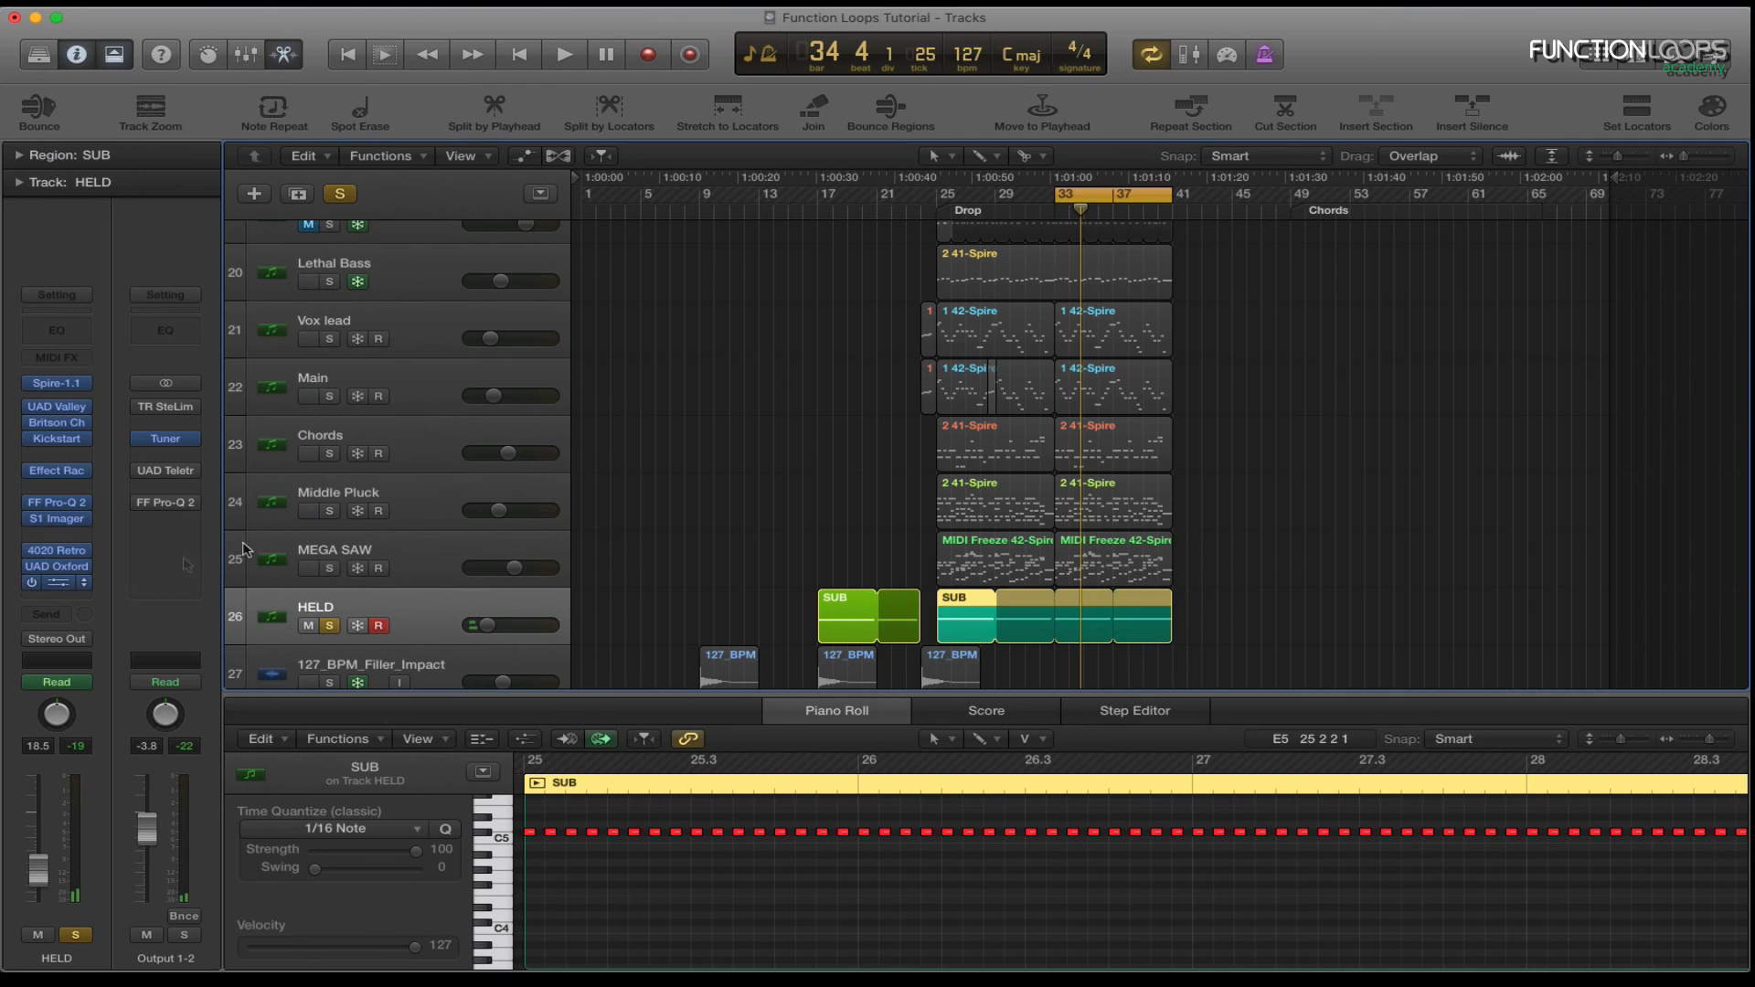
# Play HELD with its TR SteLim limiter open and toggle the limiter's bypass.
pyautogui.press('space')
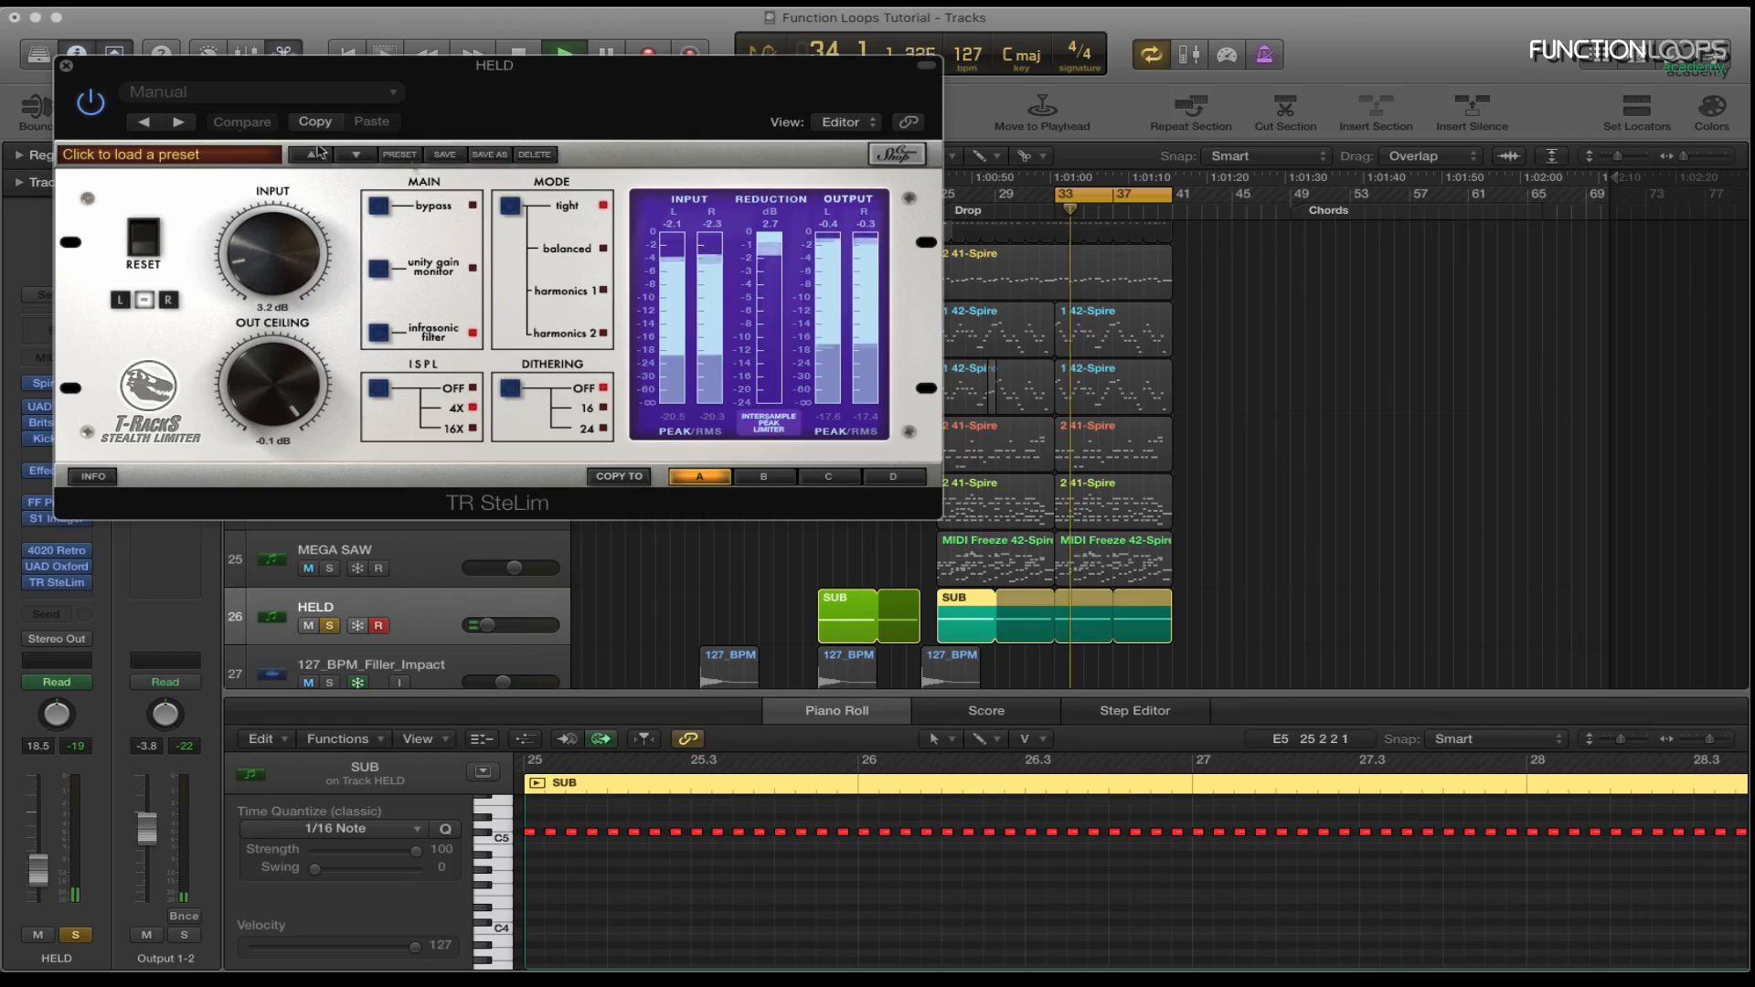
pyautogui.click(93, 104)
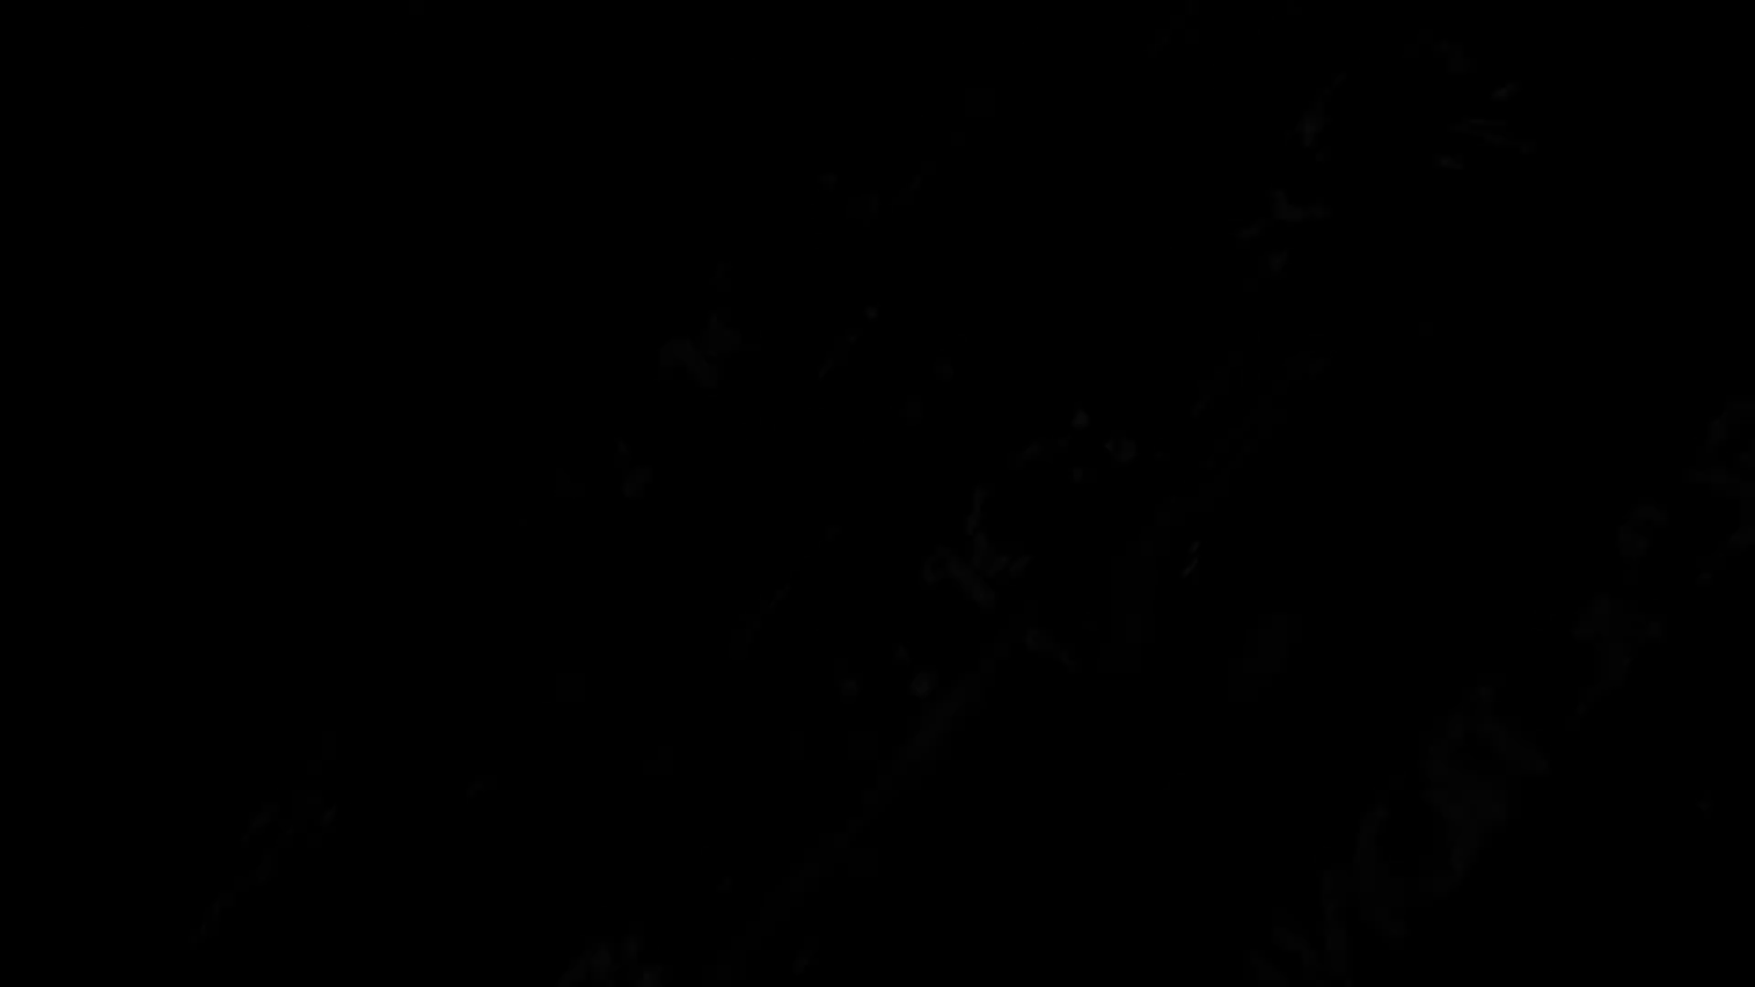